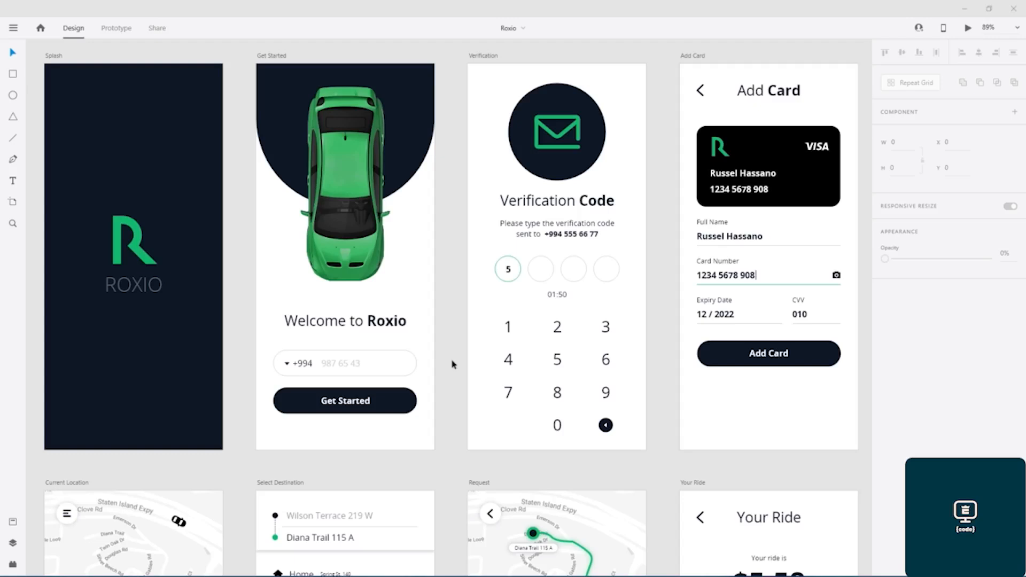
Examine the taxi app's eight artboards, from Splash, Get Started, Verification and Add Card through to Request and Your Ride
scroll(452, 355, "down", 2, "ctrl")
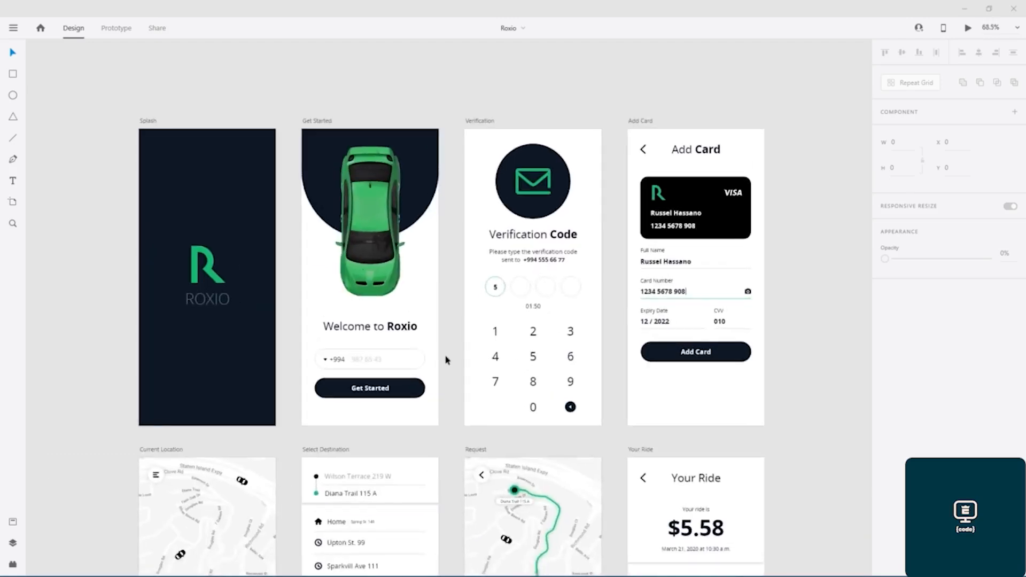
left_click(148, 123)
left_click(111, 29)
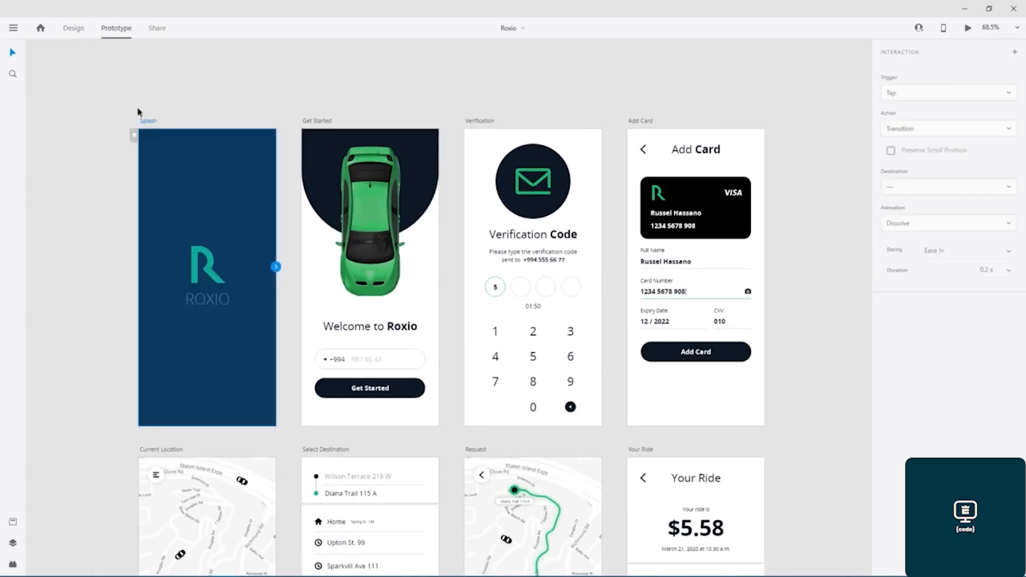
left_click(73, 28)
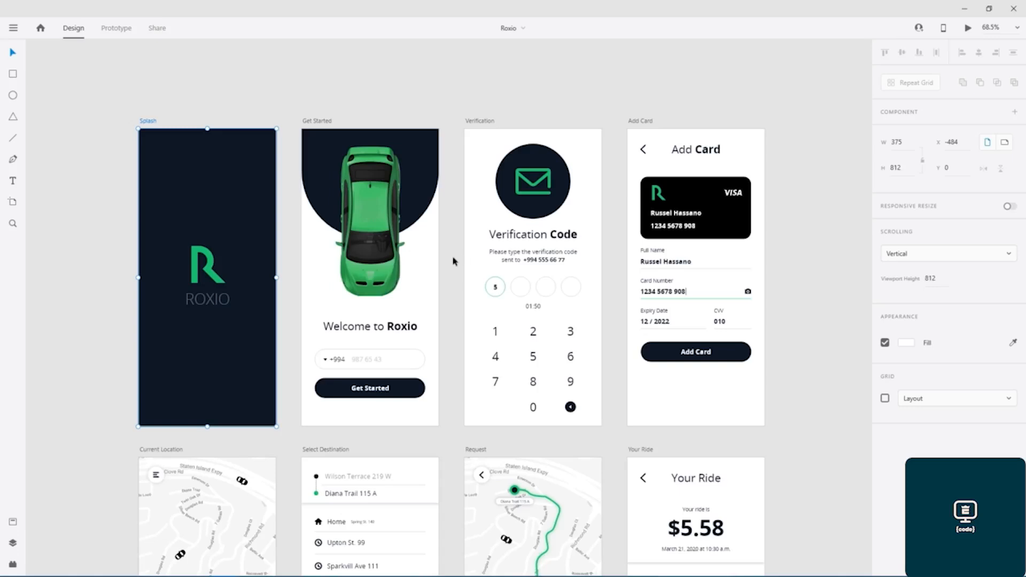
scroll(455, 251, "up", 3)
scroll(455, 244, "down", 2)
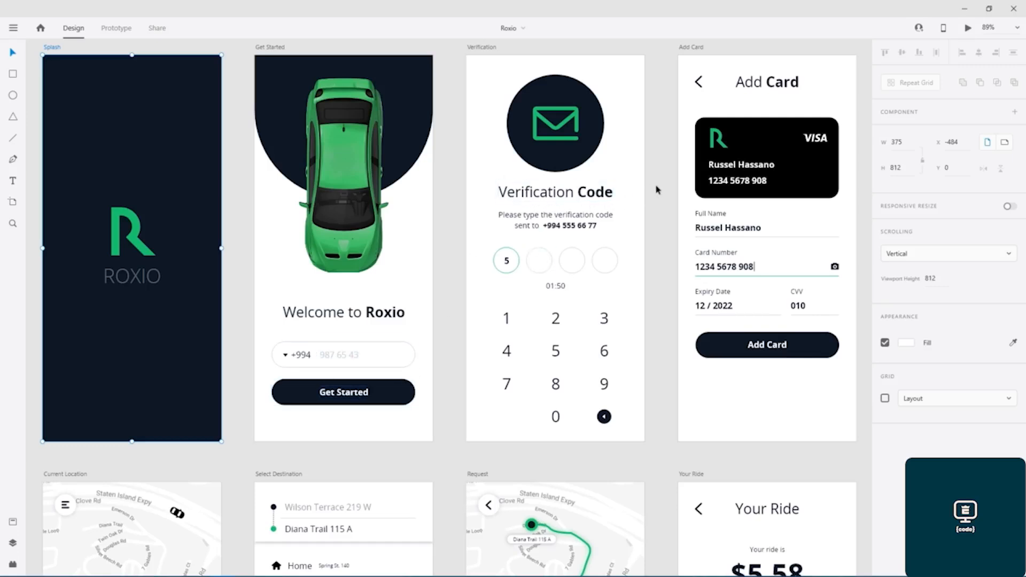
left_click_drag(654, 187, 425, 191)
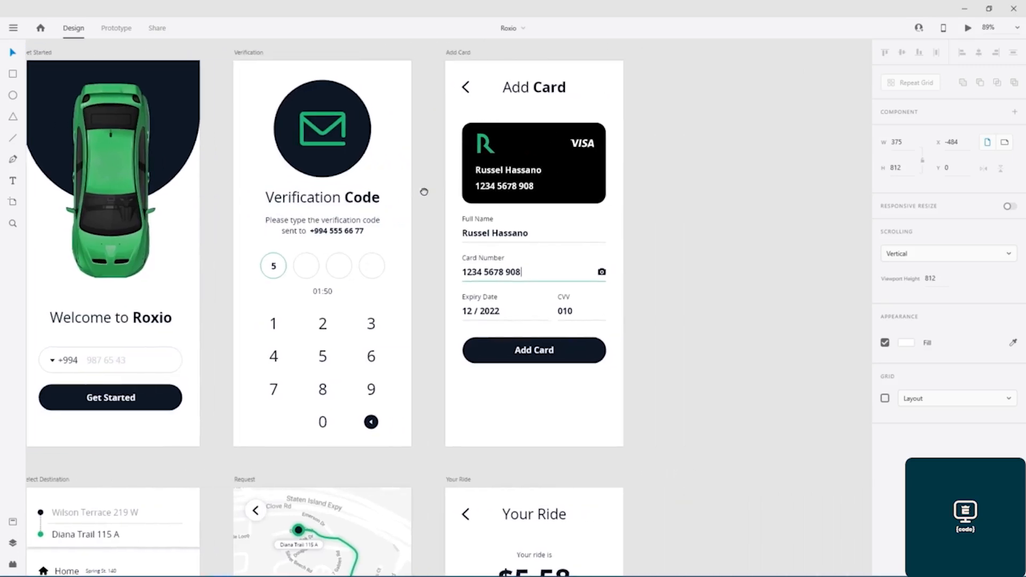
left_click_drag(428, 312, 653, 167)
left_click_drag(356, 343, 492, 151)
left_click_drag(332, 260, 358, 244)
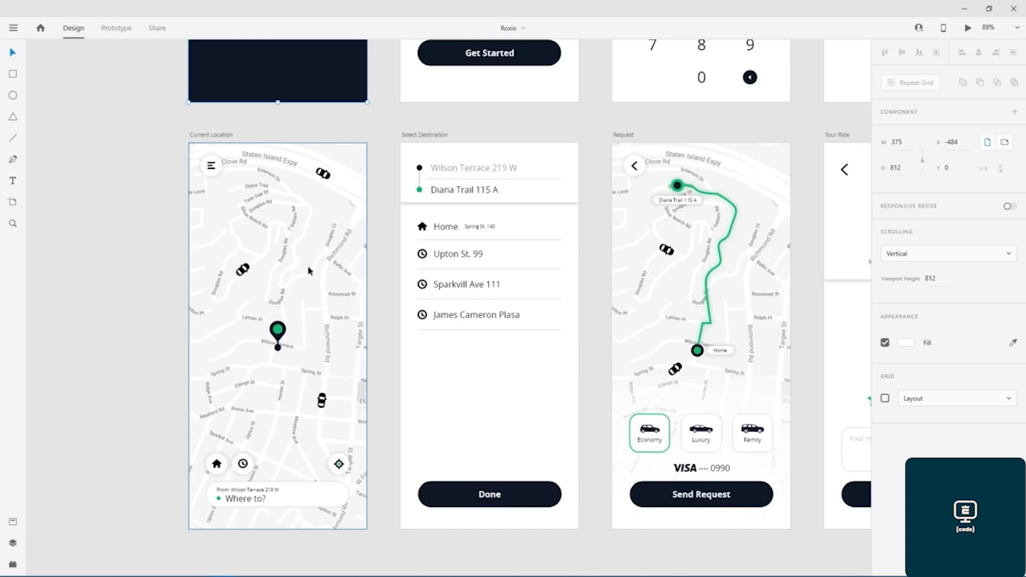
left_click_drag(395, 243, 287, 238)
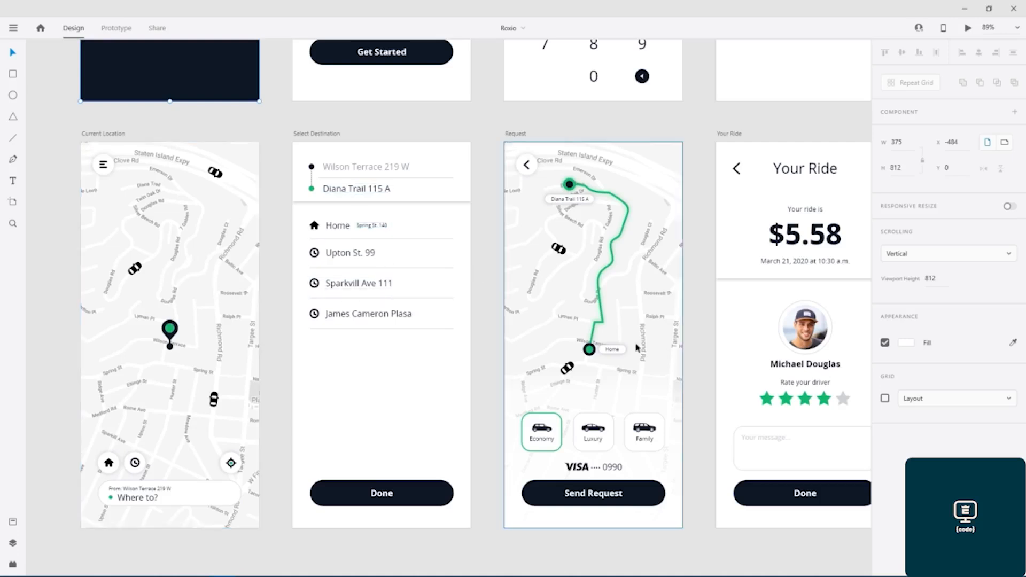
left_click_drag(677, 281, 500, 276)
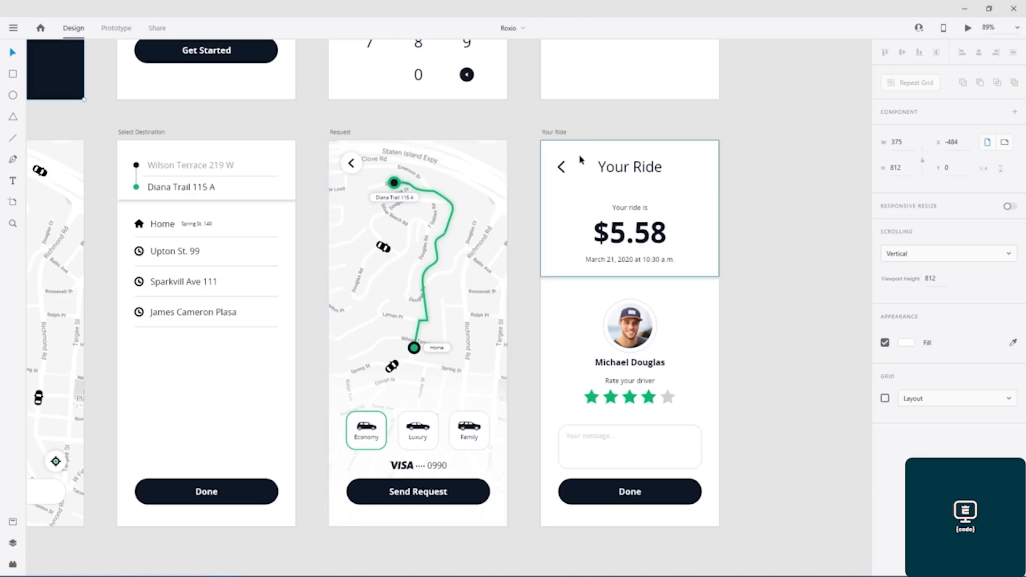
left_click_drag(678, 204, 573, 204)
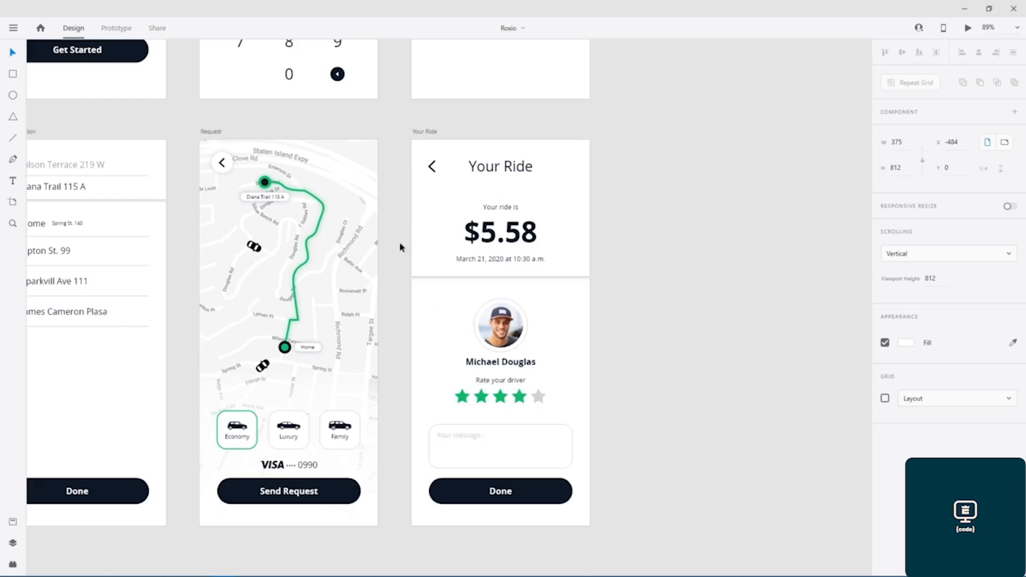
Duplicate all eight artboards as a second set beside the originals, with the copied Splash artboard at X 1470
scroll(402, 247, "down", 5)
left_click_drag(399, 190, 365, 310)
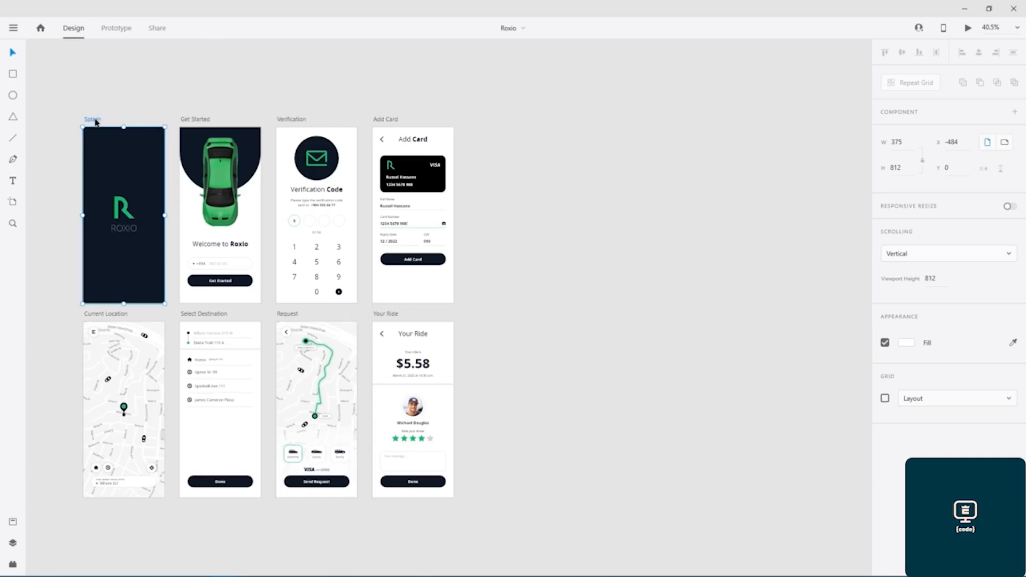
left_click_drag(73, 87, 435, 515)
left_click_drag(92, 121, 513, 126)
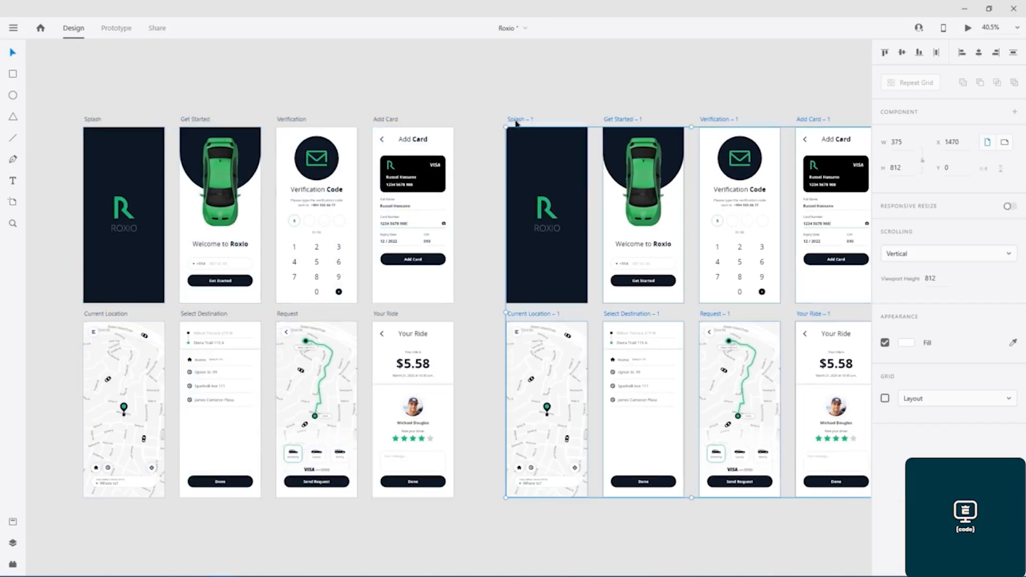
left_click(511, 95)
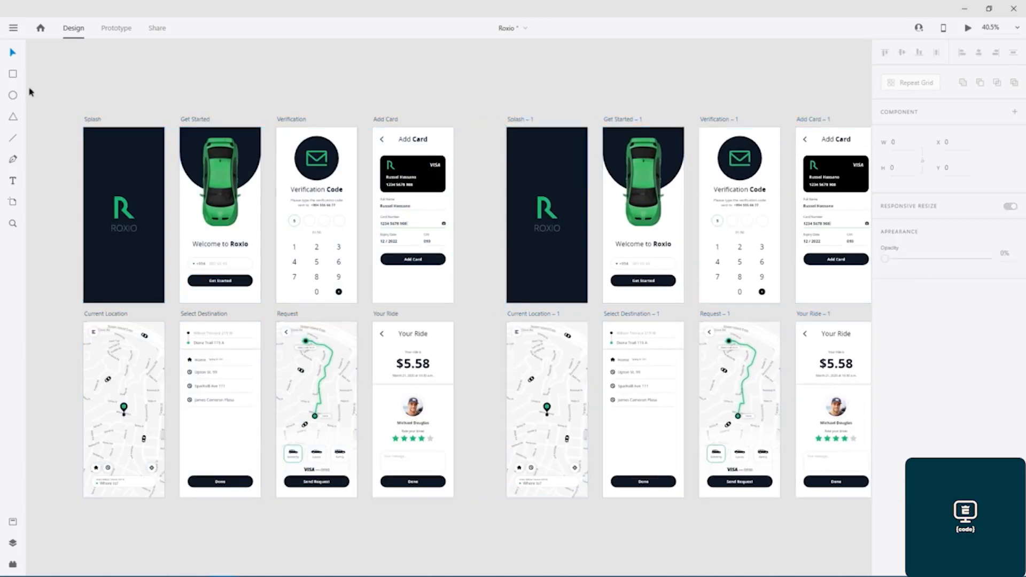
Draw a header rectangle about 724 by 190 above the copied Splash artboard, aligned with its outer edge
left_click(16, 77)
mouse_move(507, 56)
left_mouse_down()
mouse_move(522, 94)
mouse_move(676, 94)
mouse_move(664, 97)
left_mouse_up()
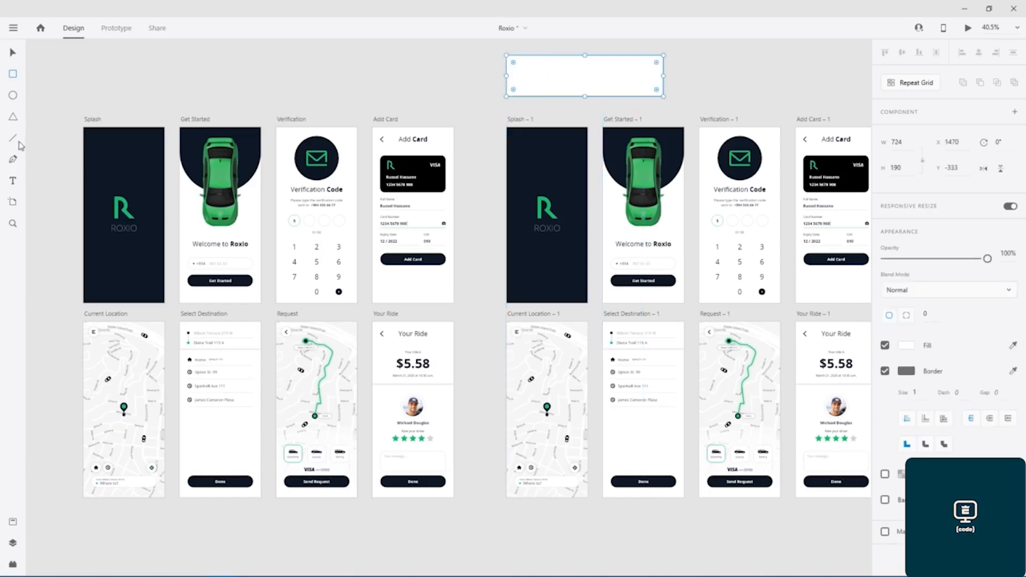
left_click(532, 75)
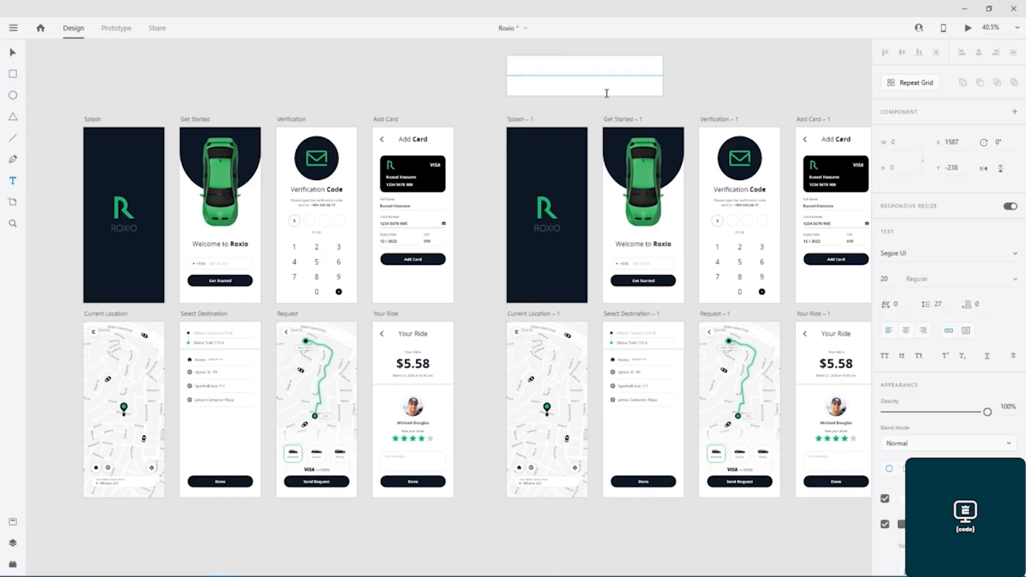
left_click(918, 254)
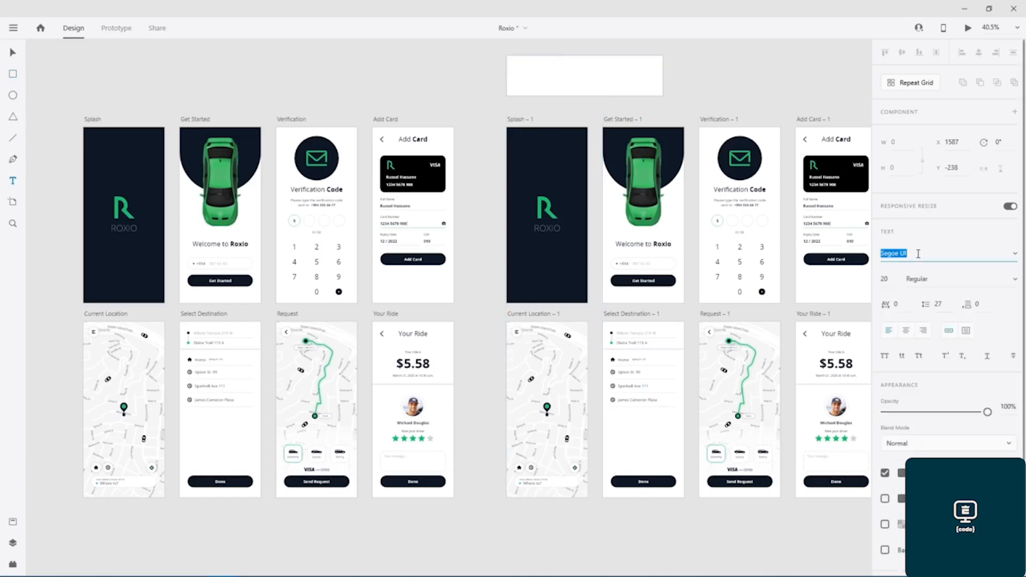
type("SF Pro Display")
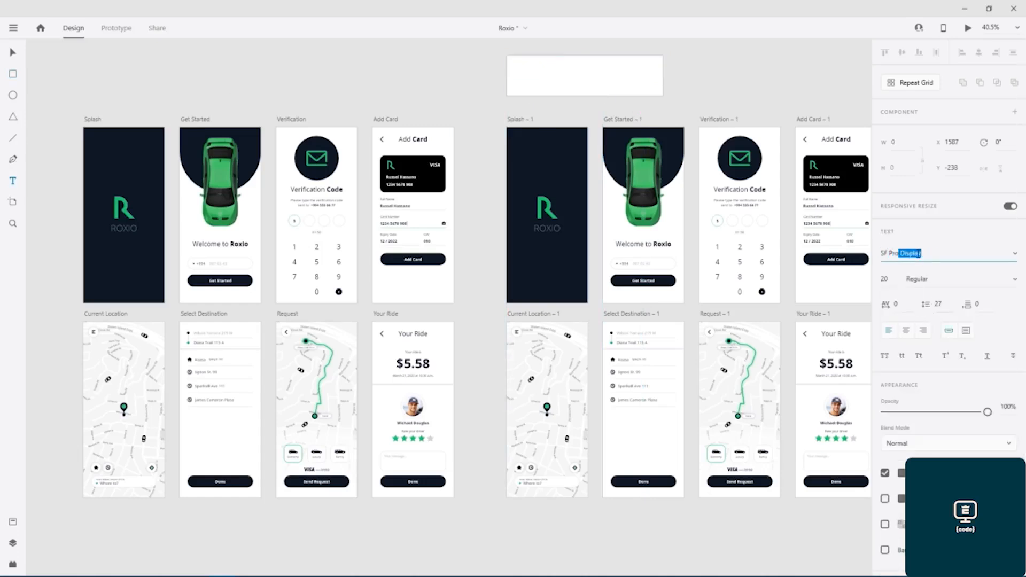
key("Return")
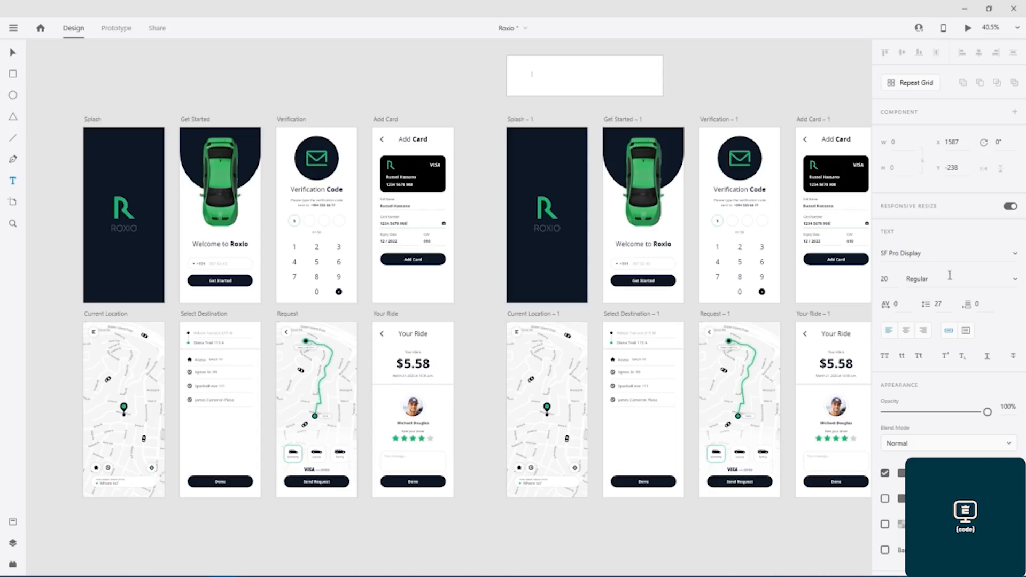
left_click(1014, 279)
scroll(935, 416, "down", 2)
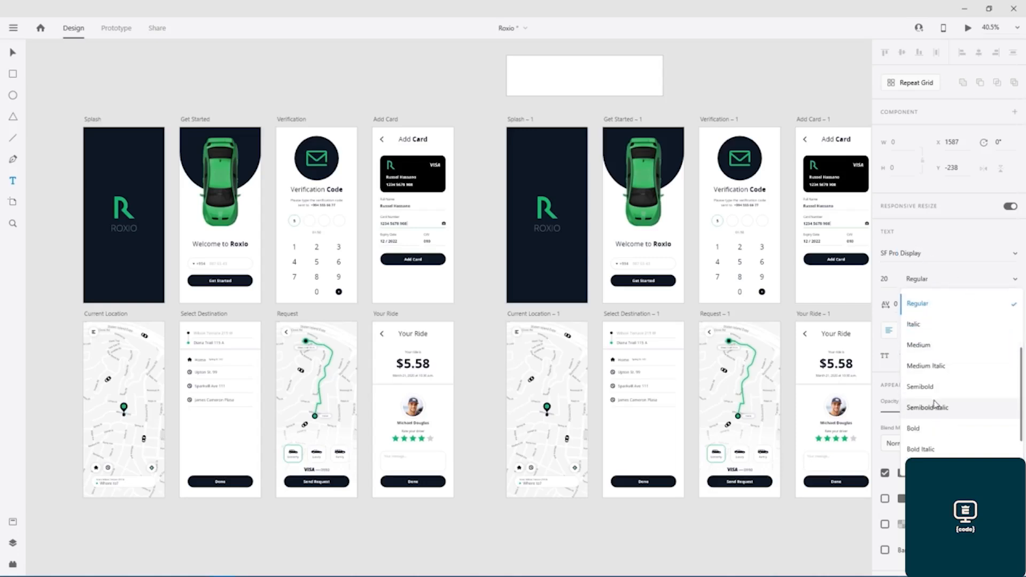
left_click(925, 387)
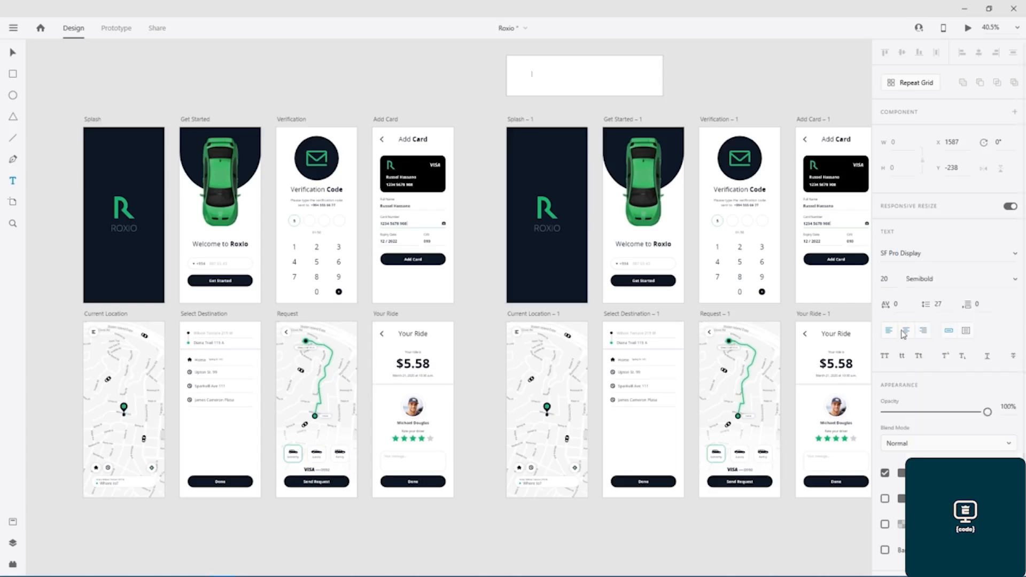
left_click(887, 279)
type("30")
left_click(557, 79)
Add the text "Dark UI Taxi" inside the header rectangle and set its font to SF Pro Display
left_click(539, 75)
key("ctrl+a")
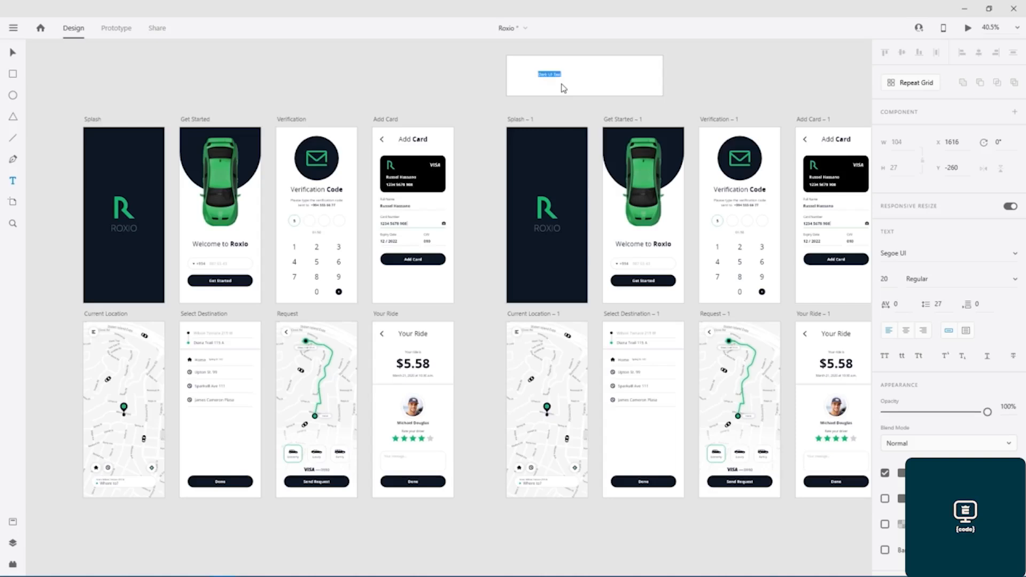
left_click(925, 250)
type("SF o")
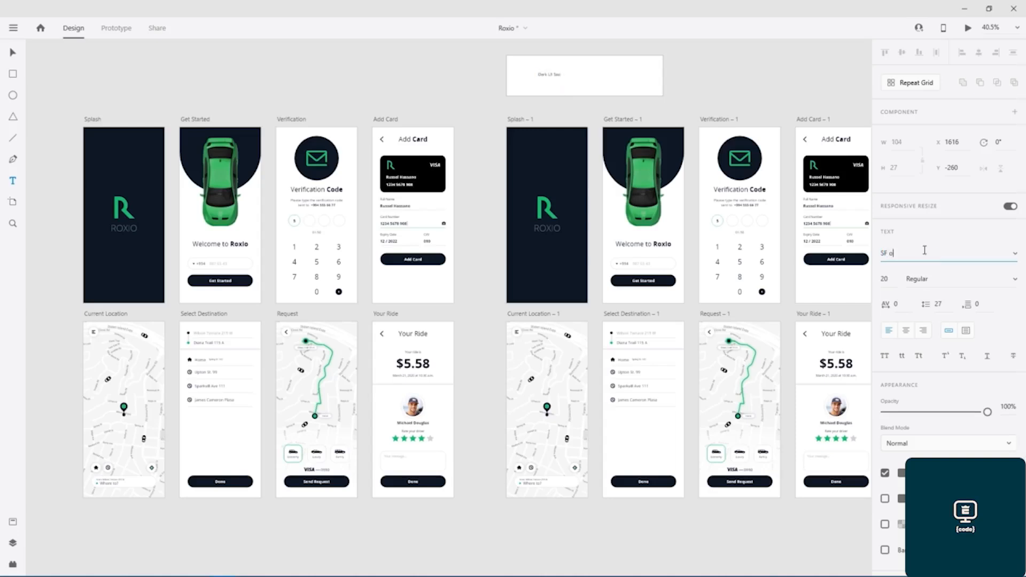
type(" Z")
type("Pro Display")
key("Return")
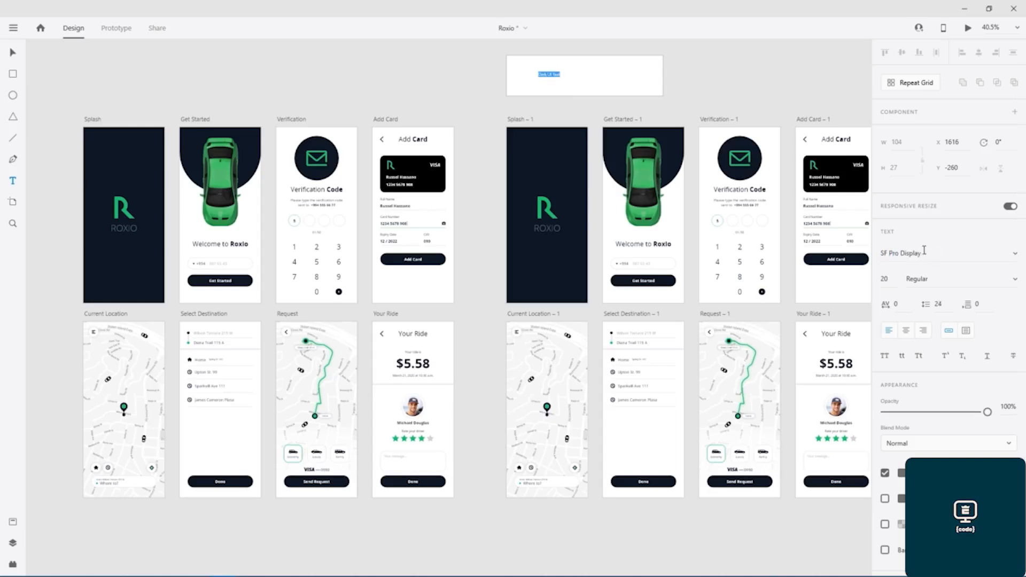
Set the "Dark UI Taxi" text to size 50 with a Bold weight
left_click(896, 278)
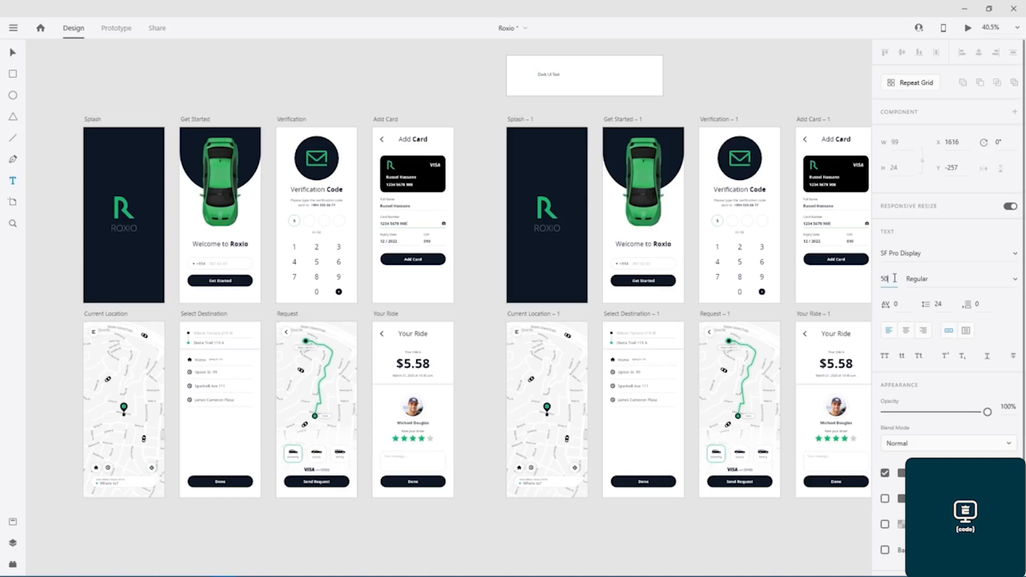
type("50")
key("Return")
left_click(1012, 281)
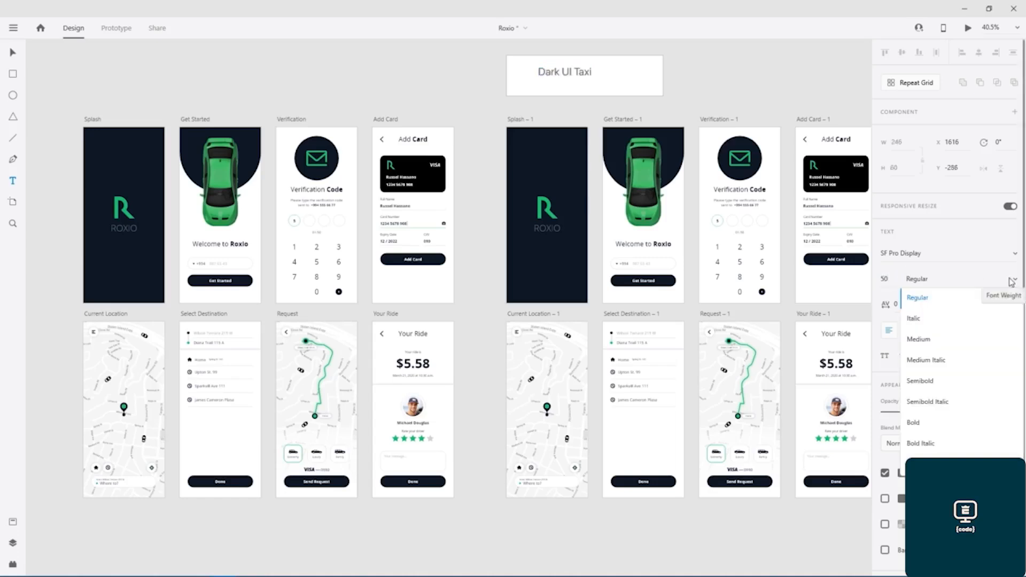
left_click(913, 423)
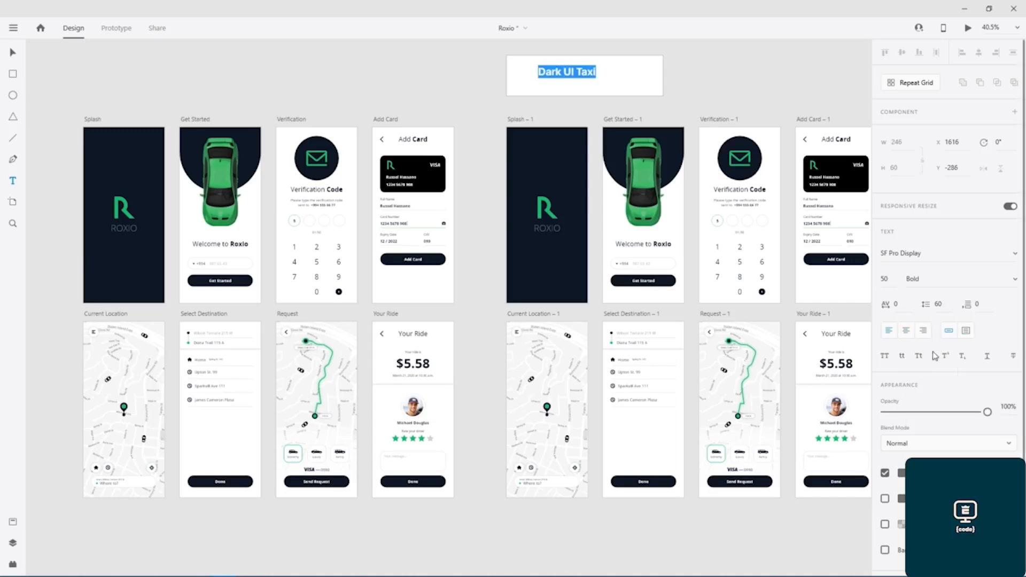
Fill the "Dark UI Taxi" text with the saved dark colour #0D1724 and centre it within the header rectangle
left_click(901, 473)
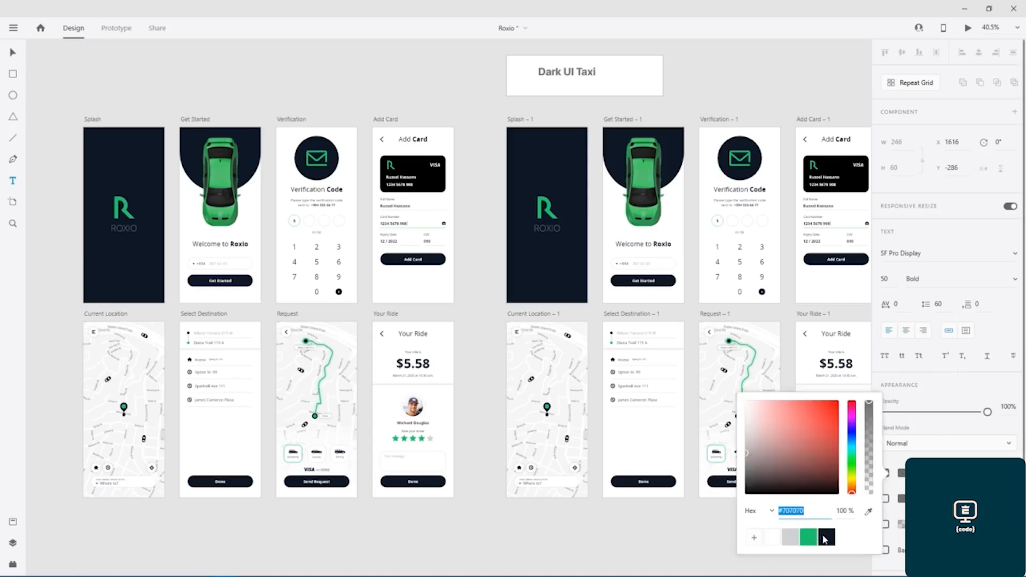
left_click(825, 539)
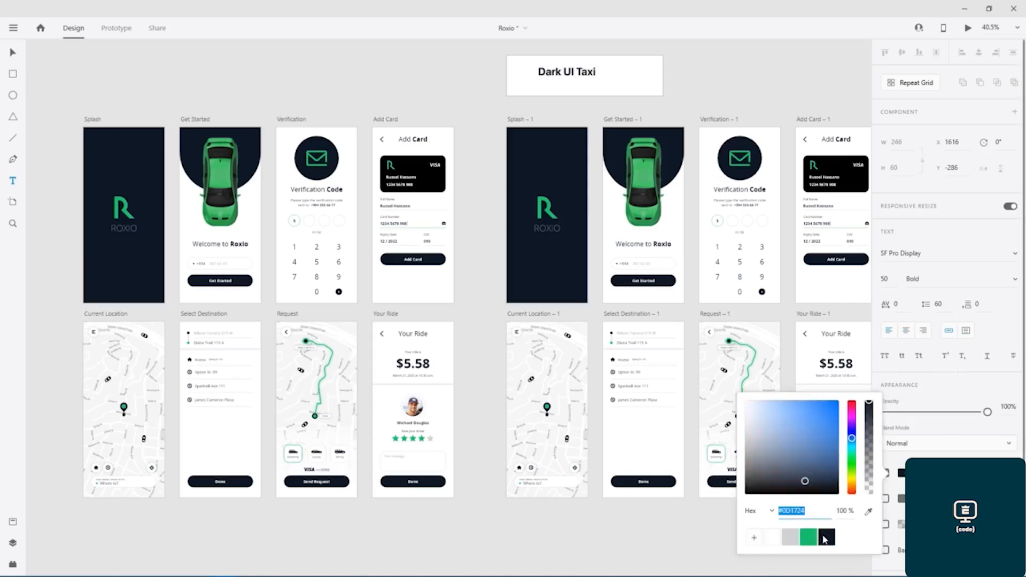
left_click(680, 90)
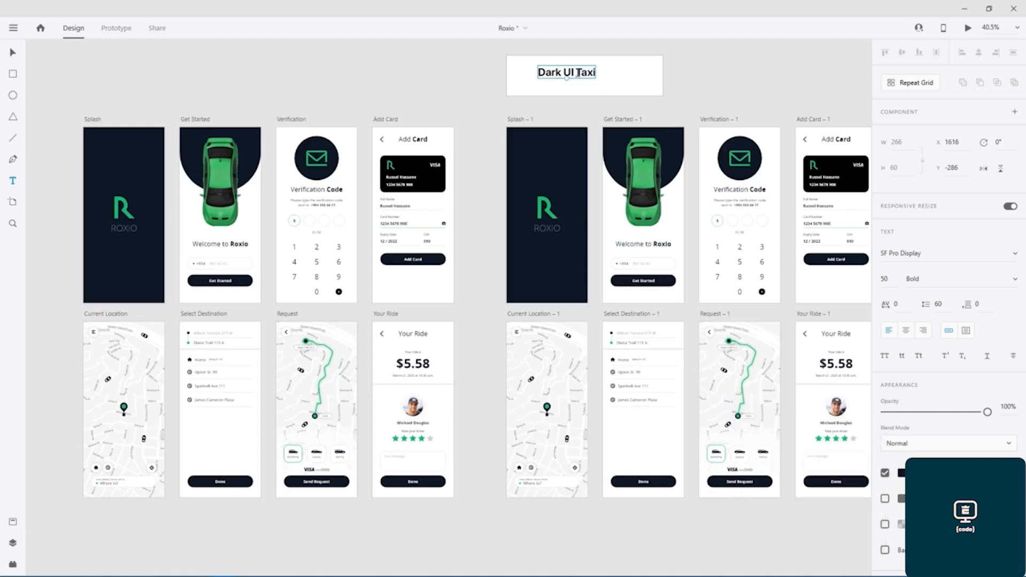
left_click_drag(581, 77, 598, 79)
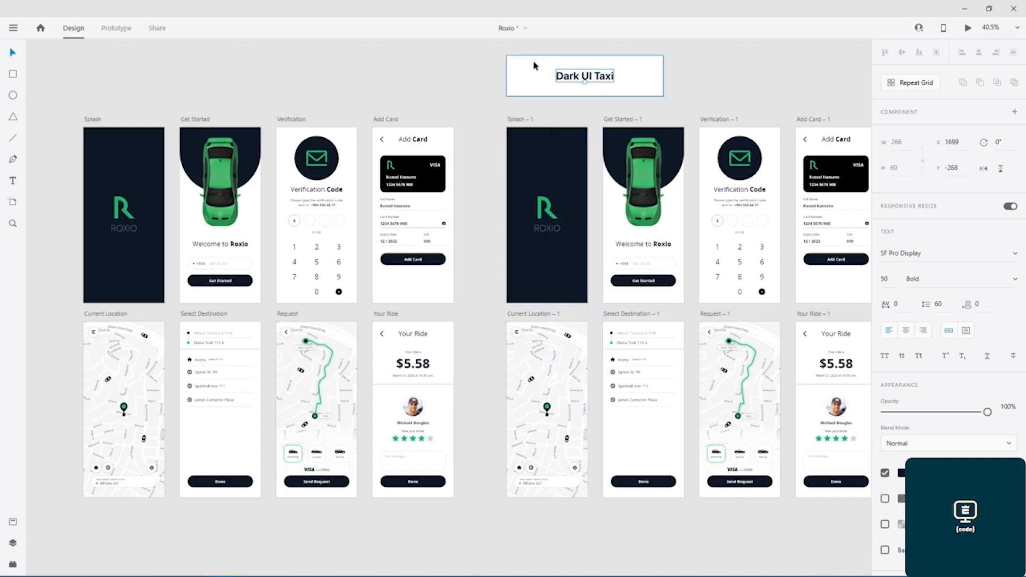
Duplicate the header rectangle with its text and place the copy above the original Splash artboard
left_click(535, 68, "shift")
left_click_drag(537, 72, 114, 71)
left_click(62, 71)
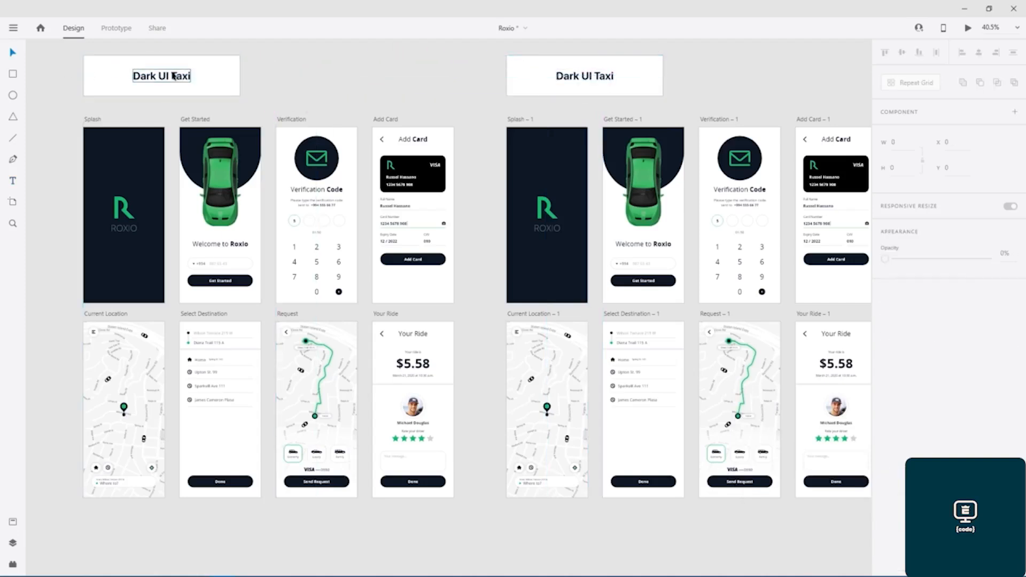
Change the copied header's text to "Light UI Taxi"
double_click(144, 81)
left_click_drag(159, 77, 124, 74)
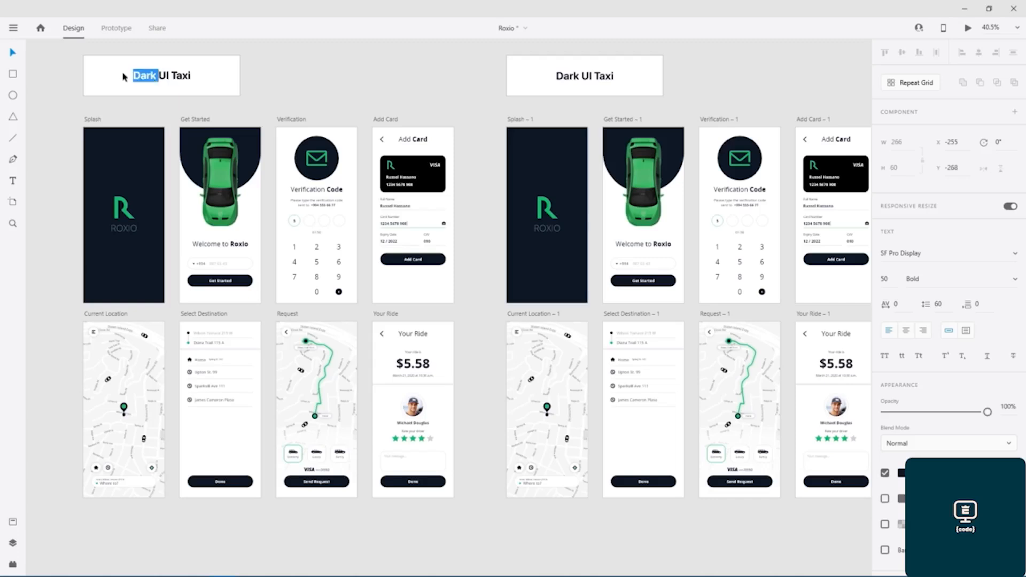
type("Light")
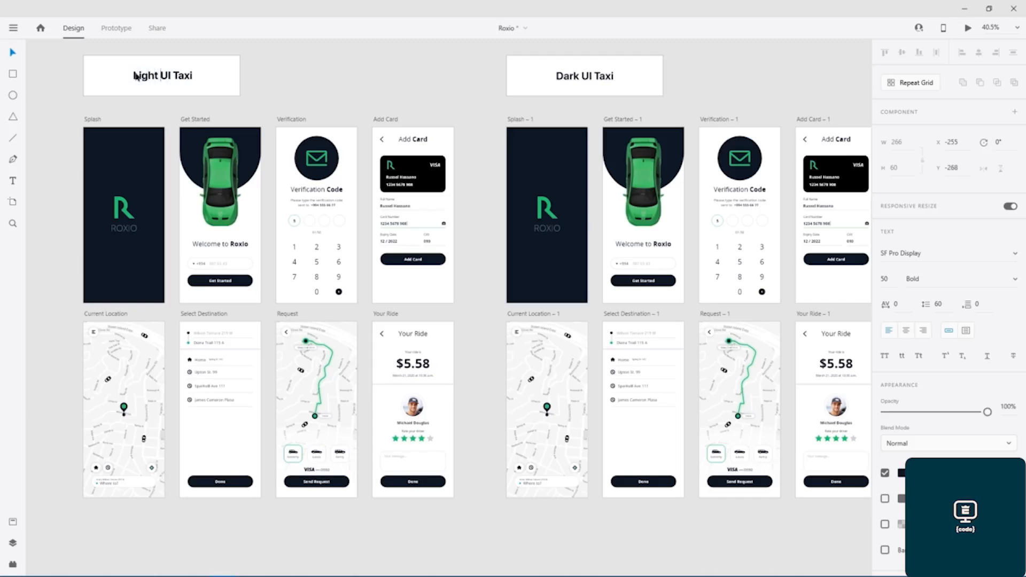
key("Escape")
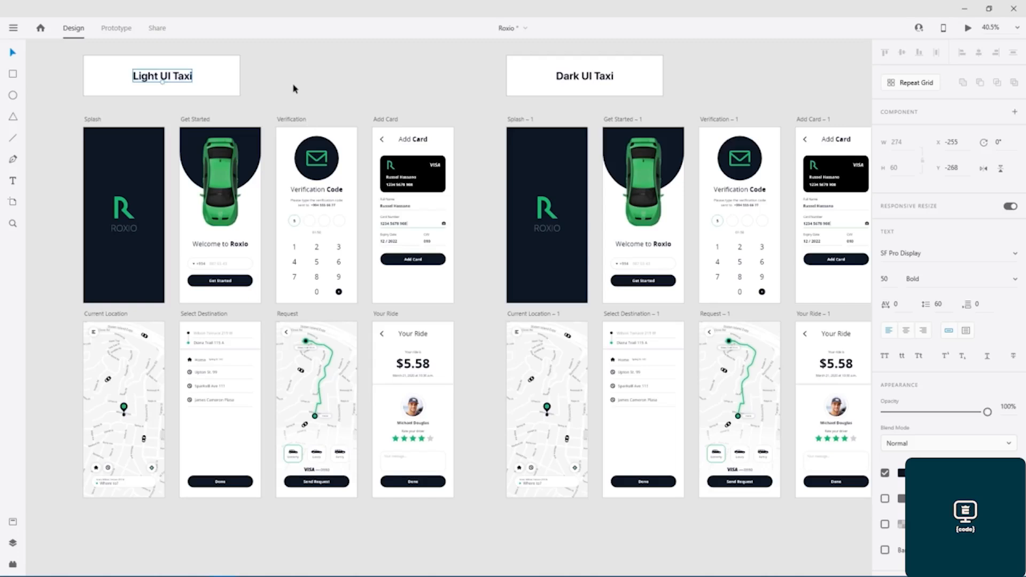
left_click_drag(298, 75, 348, 104)
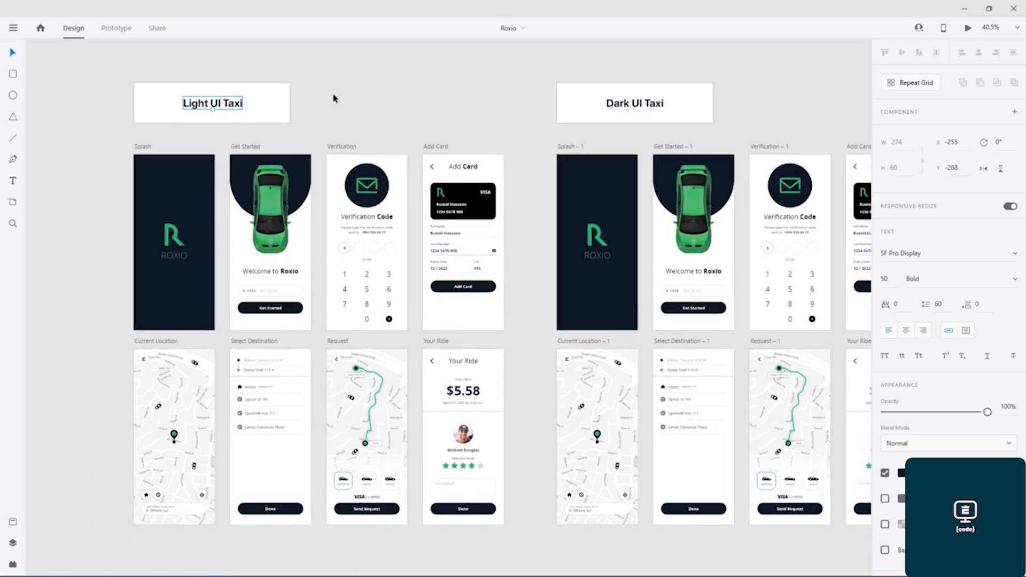
left_click_drag(521, 139, 377, 129)
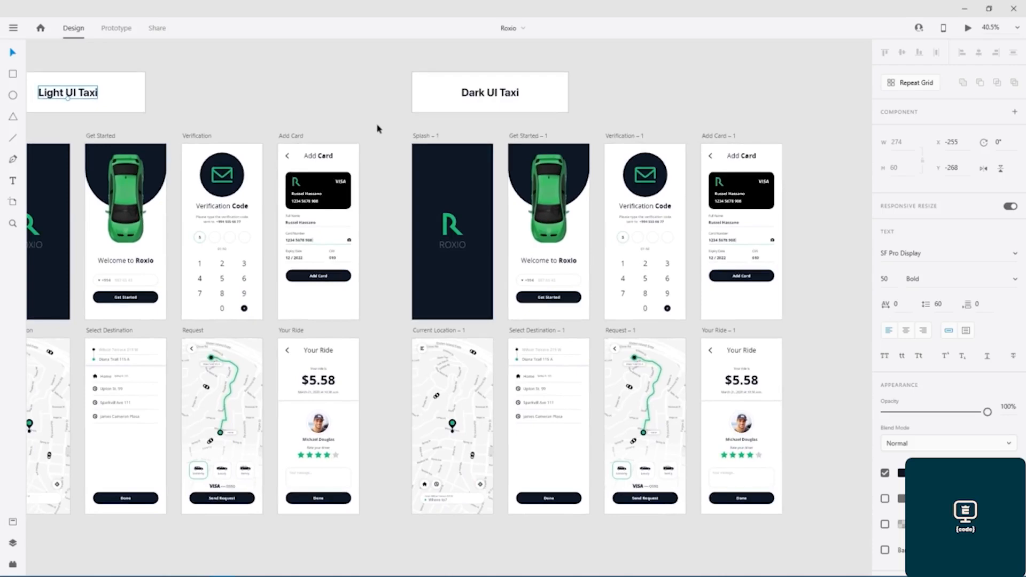
Fill the background shape of the Splash – 1 artboard with navy #001E43 and save that colour as a swatch
scroll(409, 177, "up", 4)
left_click(415, 176)
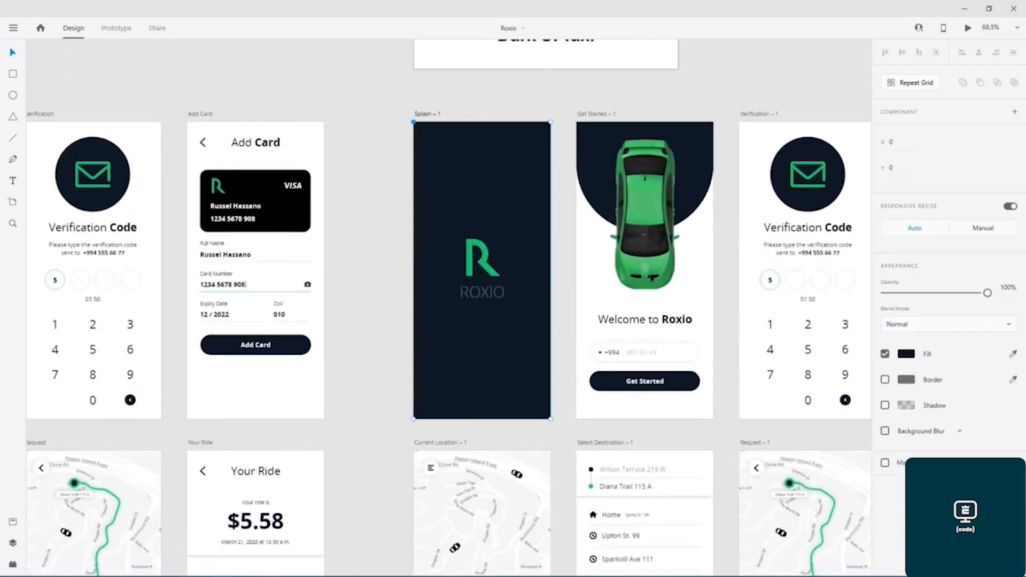
left_click(907, 354)
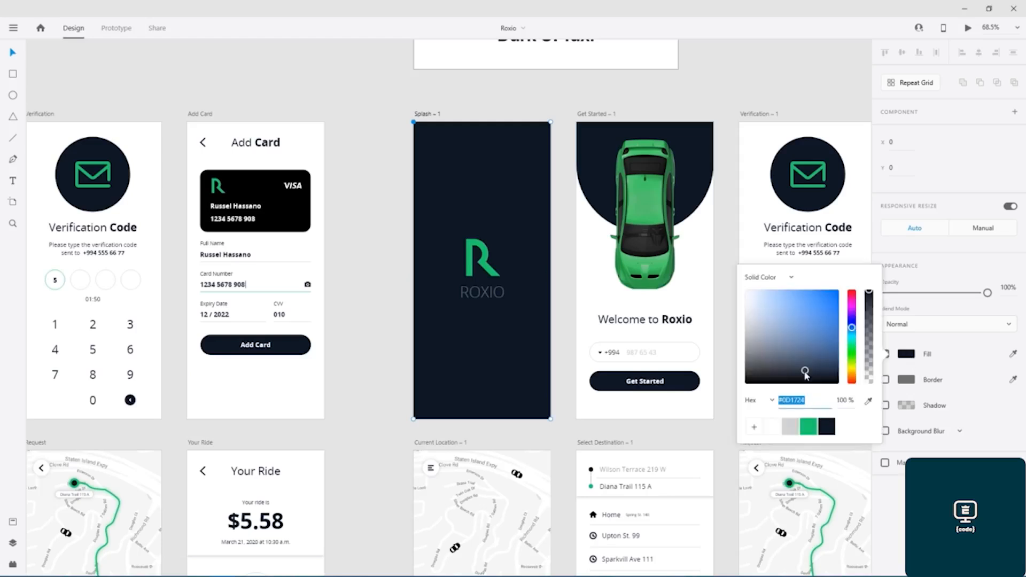
left_click_drag(807, 375, 812, 374)
left_click(809, 427)
key("ctrl+z")
left_click_drag(811, 372, 846, 360)
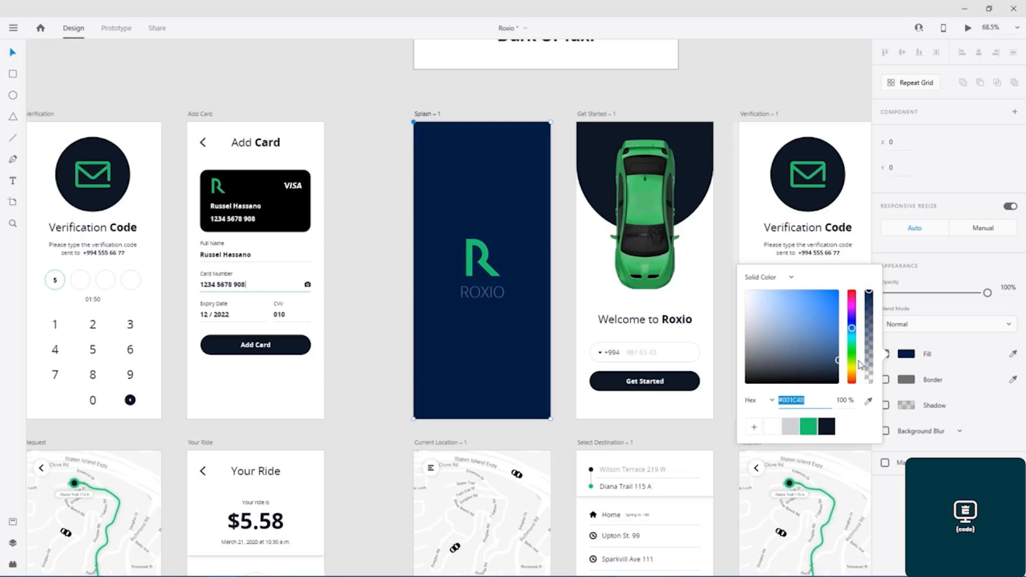
left_click_drag(863, 365, 865, 363)
left_click(755, 427)
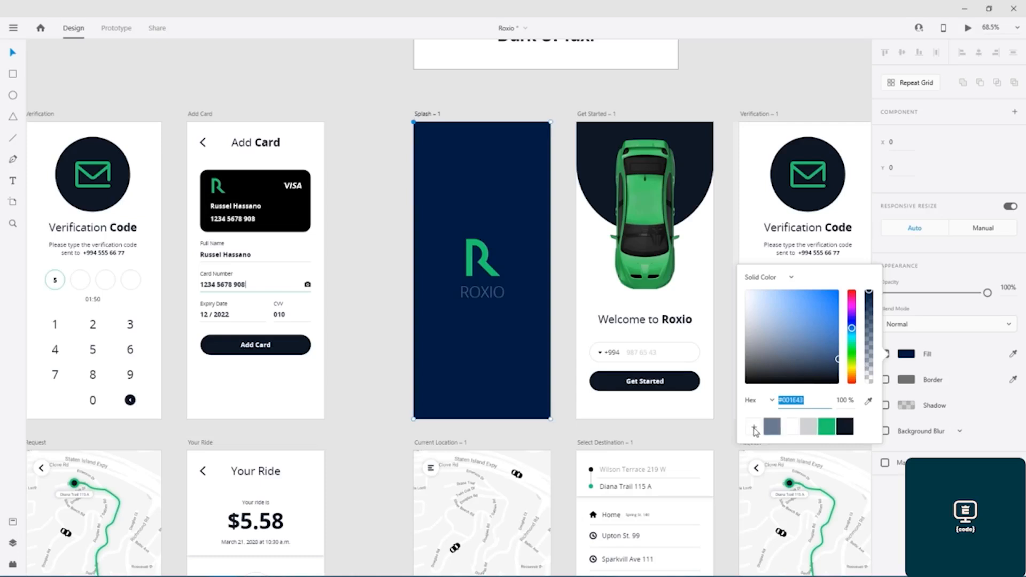
Fill the curved shape behind the car and the Get Started button on Get Started – 1 with the saved navy #001E43
left_click(702, 140)
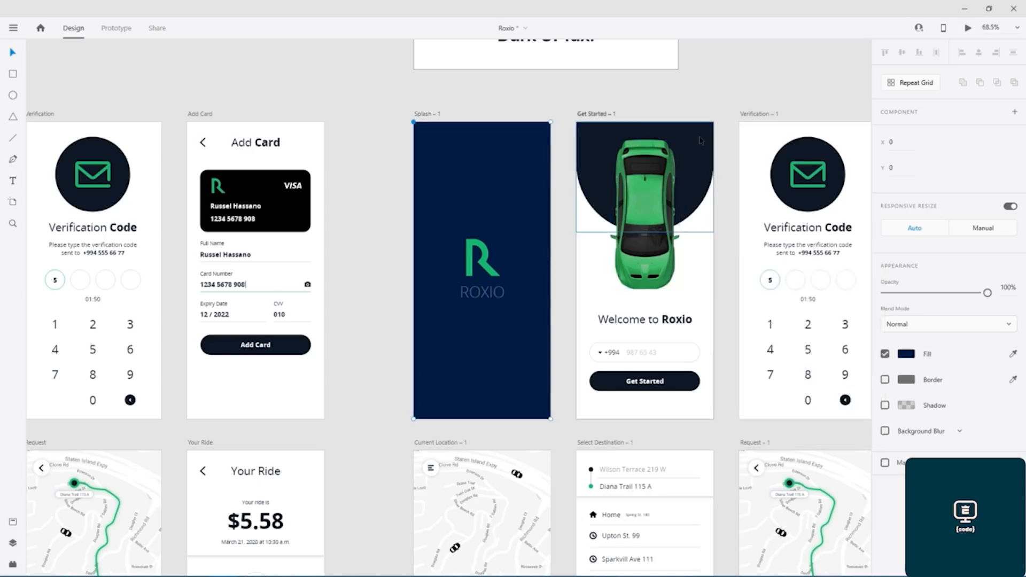
left_click(703, 148)
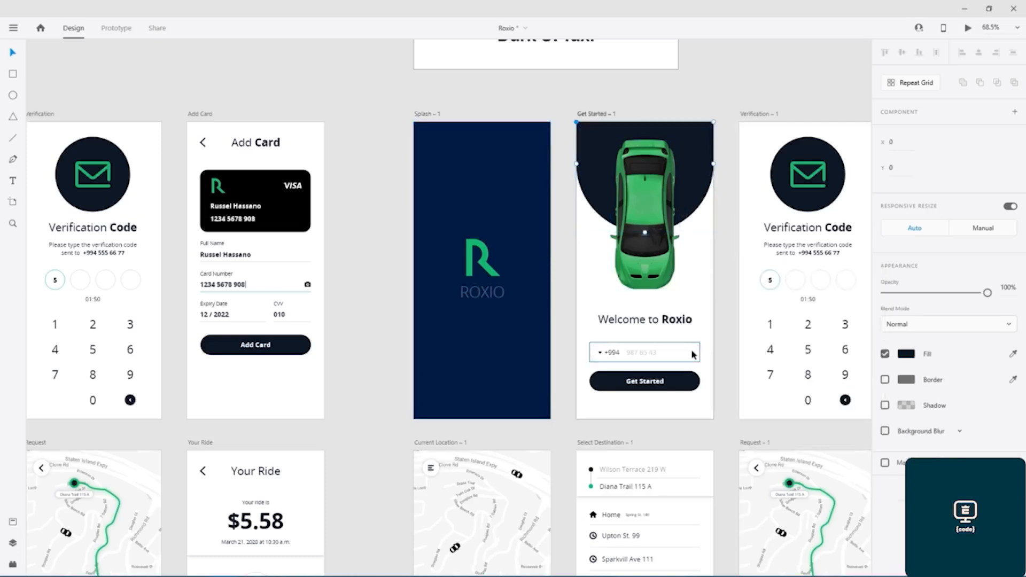
left_click(697, 383, "shift")
left_click(909, 380)
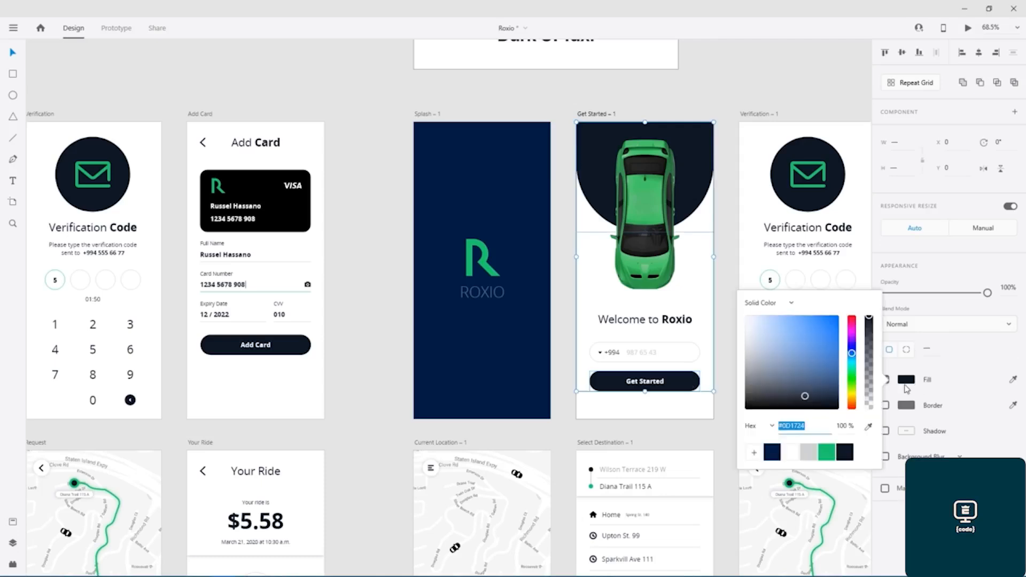
left_click(773, 453)
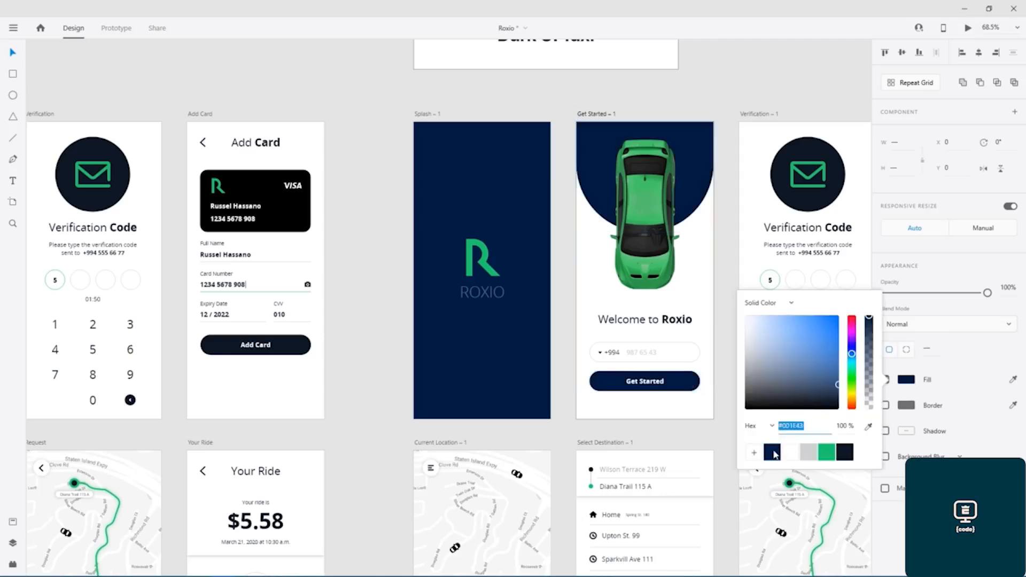
left_click(727, 220)
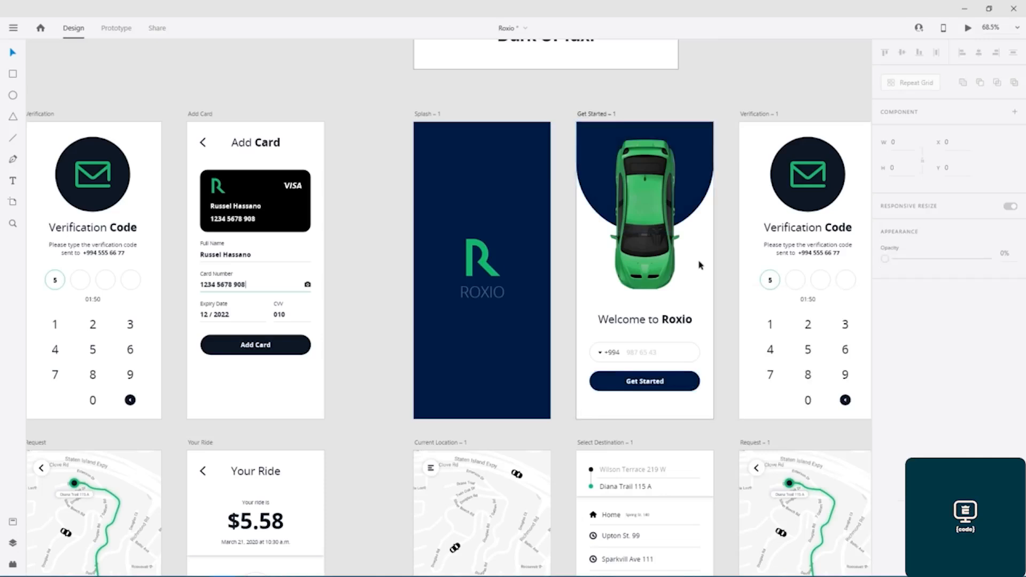
Set the Get Started – 1 artboard's own fill to the saved navy #001E43
left_click(707, 295)
left_click(906, 342)
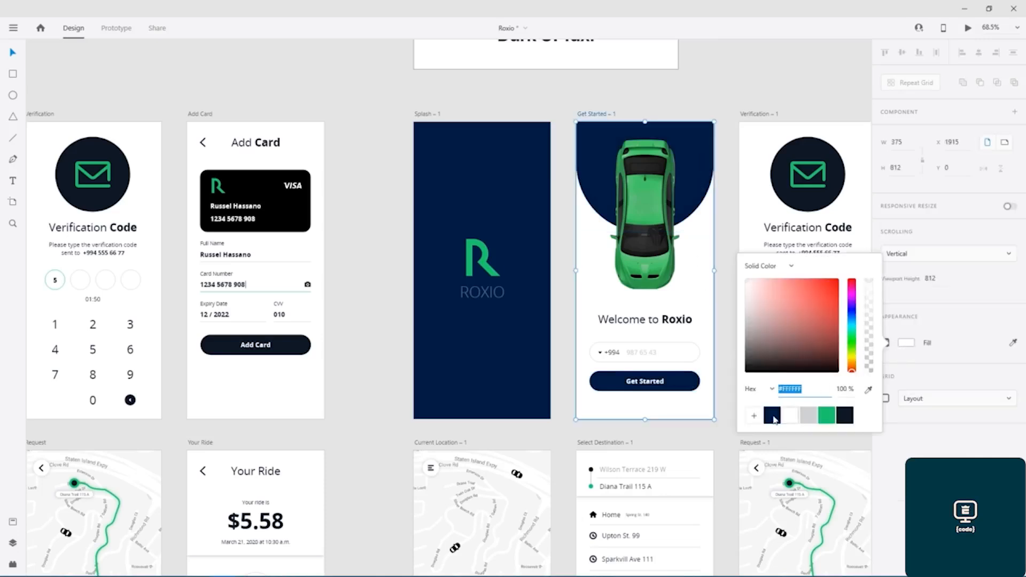
left_click(782, 415)
left_click(727, 200)
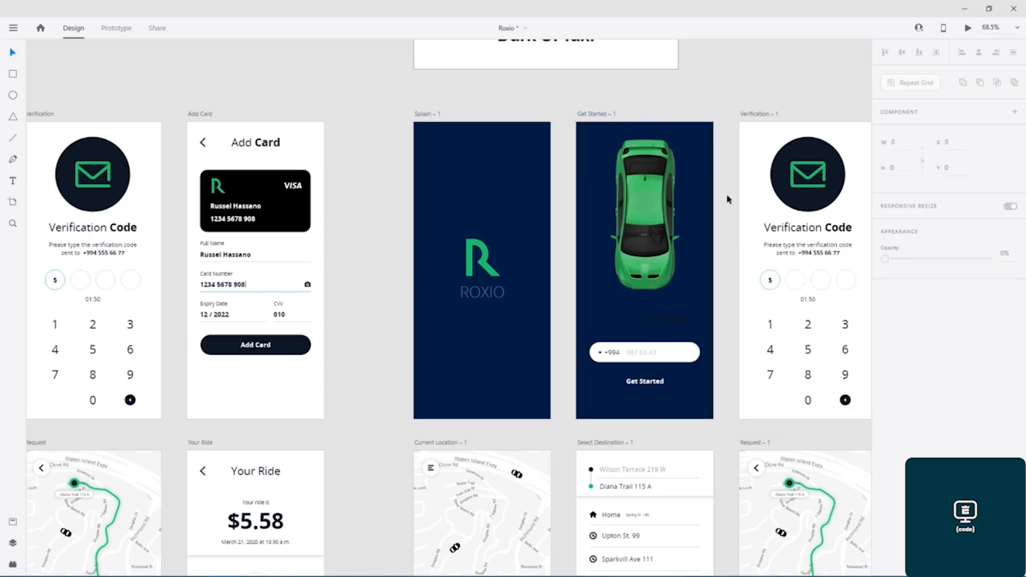
Fill the curved shape behind the car with the green #54C670 sampled from the car and save it as a swatch
left_click(645, 232)
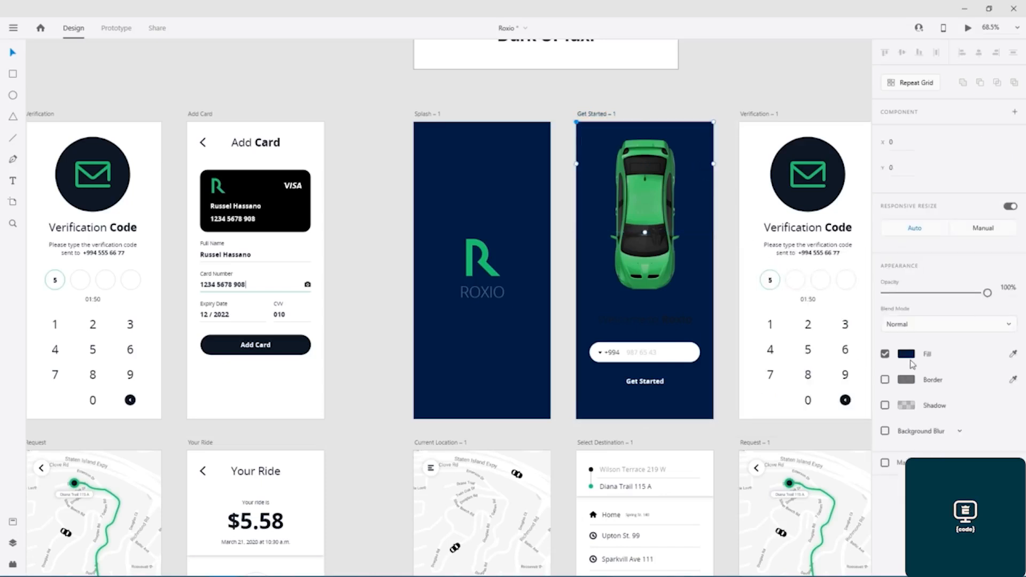
left_click(907, 354)
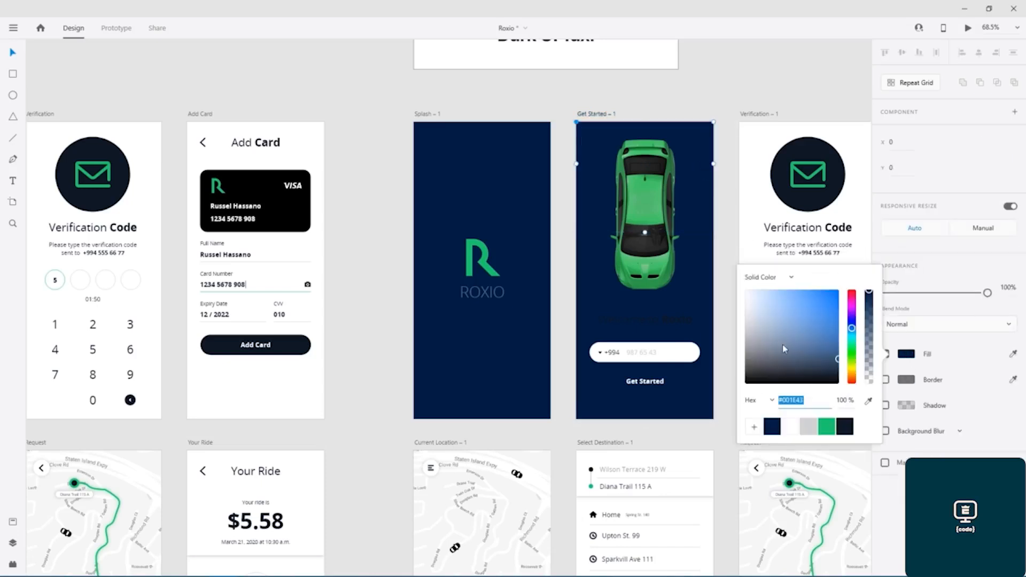
left_click(869, 401)
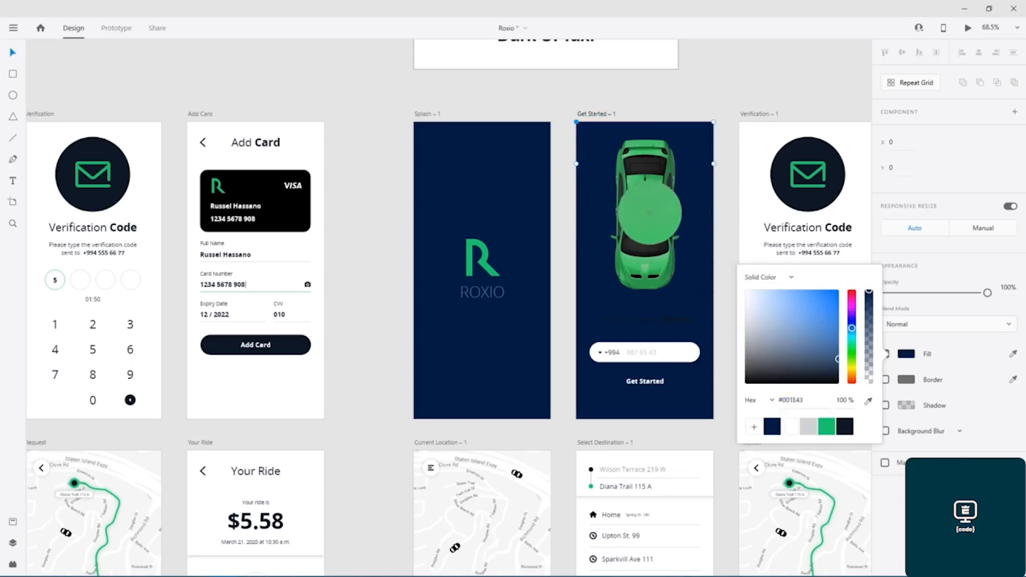
left_click(649, 213)
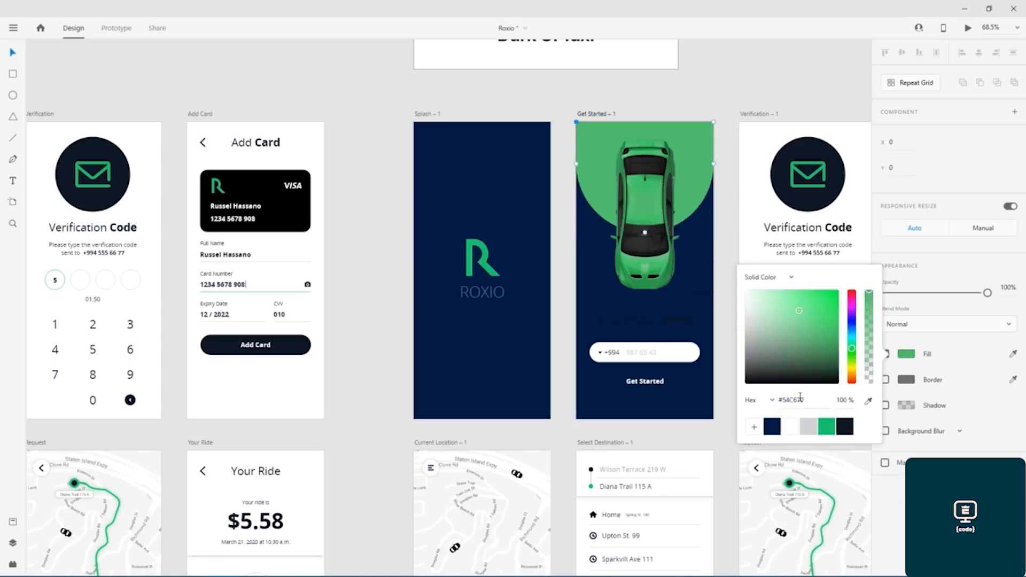
left_click(755, 427)
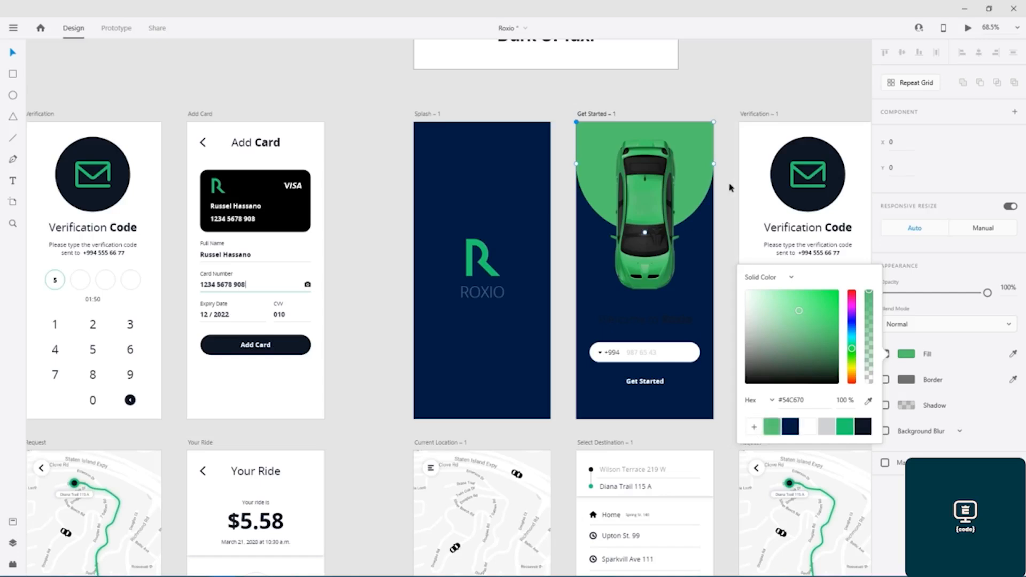
Fill the "Welcome to Roxio" heading and the "Get Started" button text with the saved green #54C670
left_click_drag(730, 188, 575, 208)
scroll(542, 278, "up", 5)
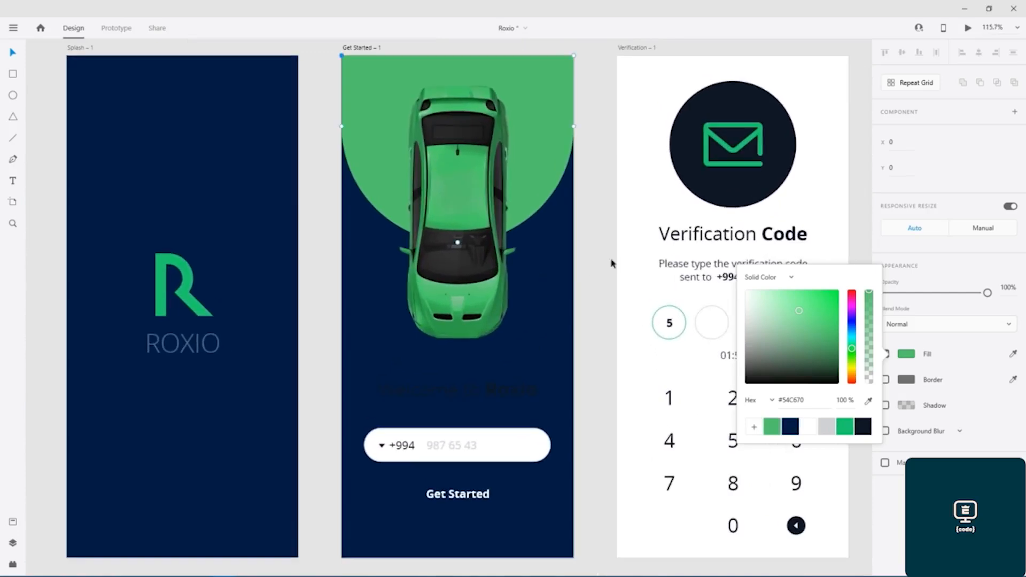
left_click_drag(603, 245, 633, 241)
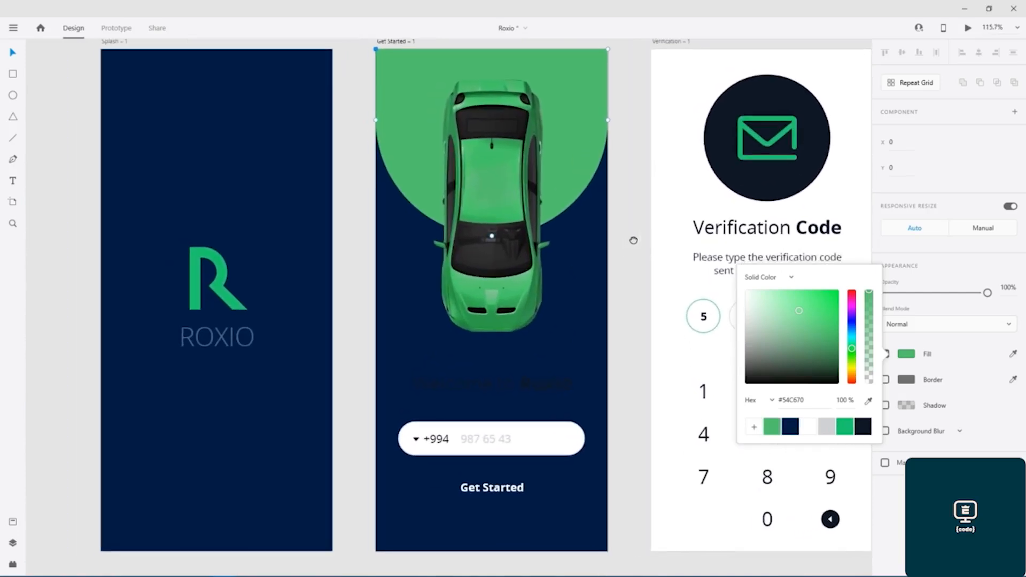
left_click(631, 332)
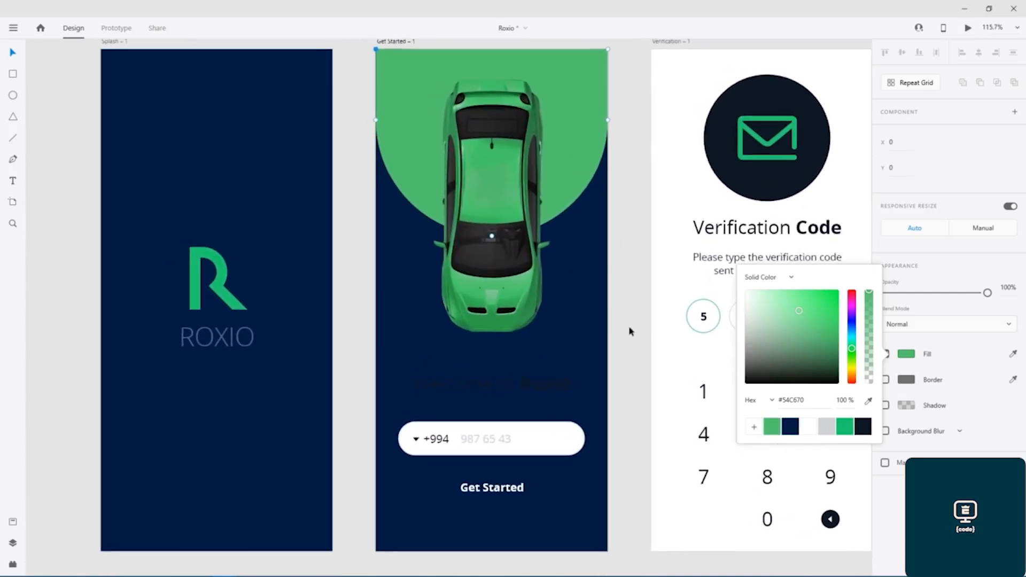
left_click(520, 390)
left_click(488, 487, "shift")
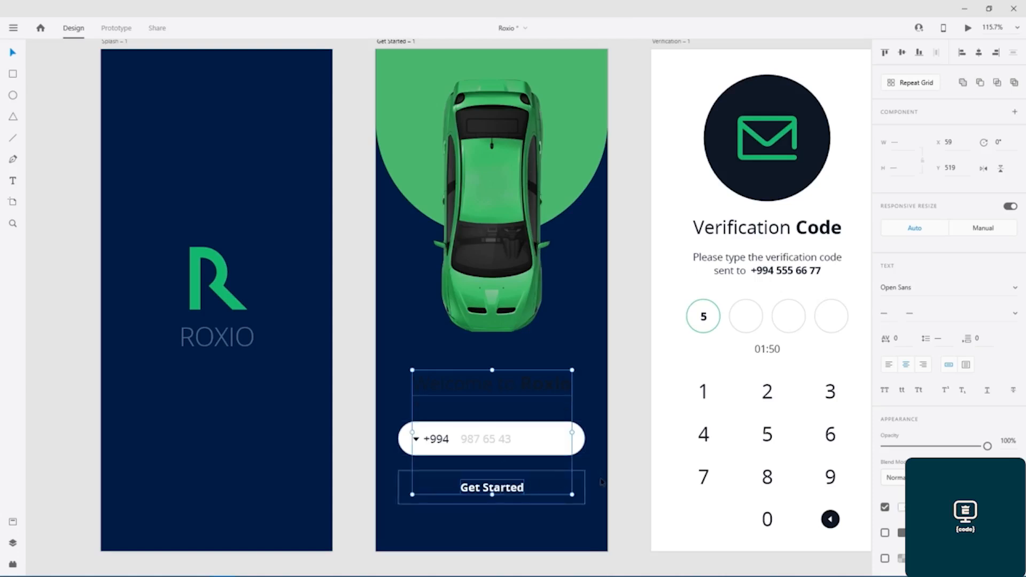
left_click(902, 508)
left_click(772, 560)
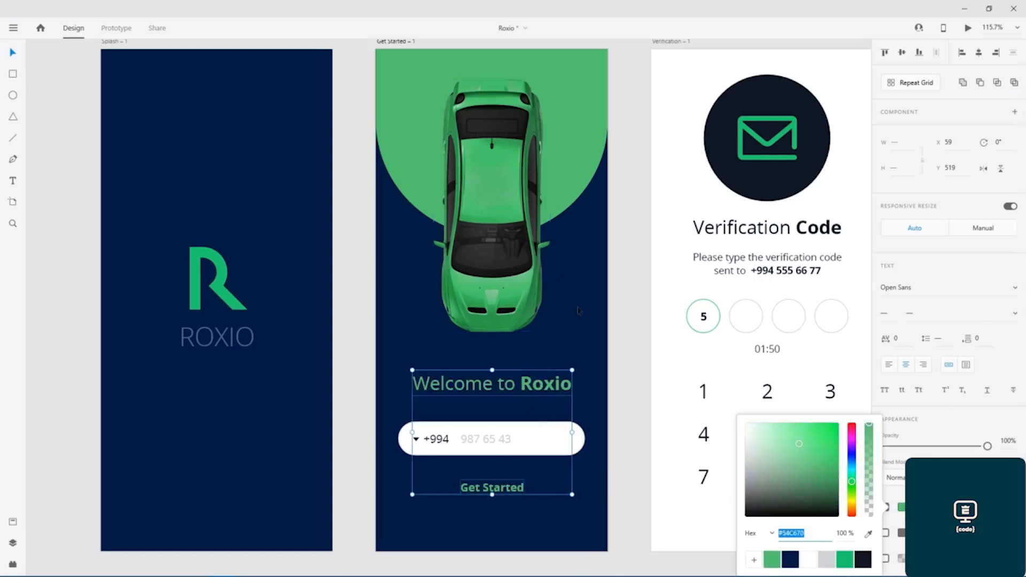
left_click(633, 301)
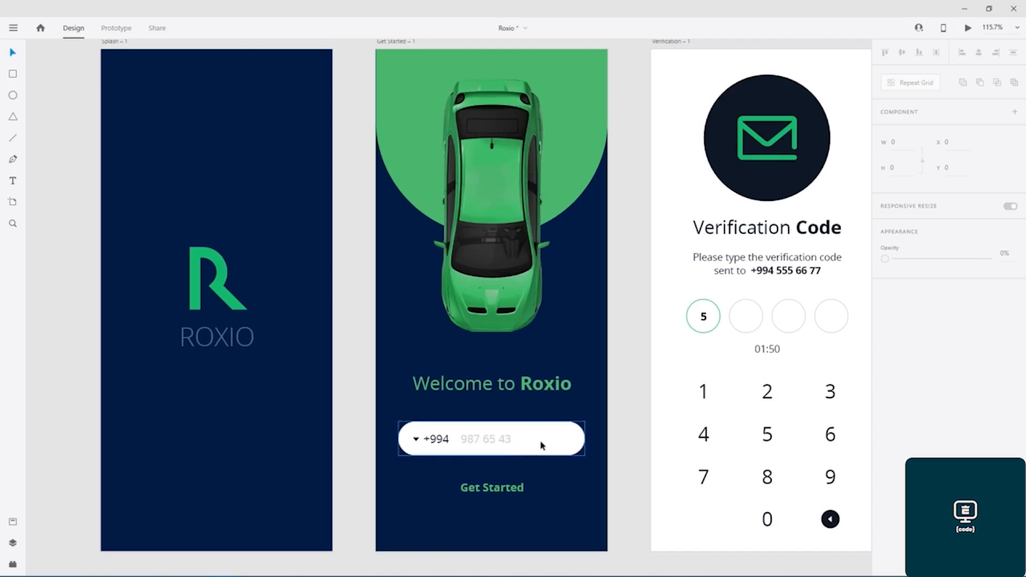
Fill the ROXIO text under the logo on the Splash – 1 artboard with the saved green #54C670
left_click(227, 345)
double_click(226, 345)
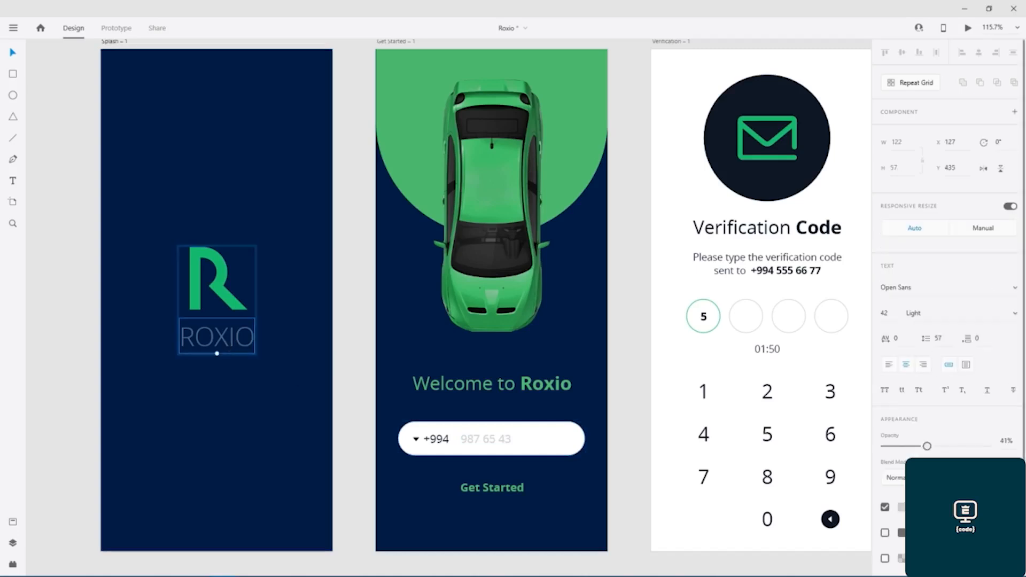
left_click(901, 507)
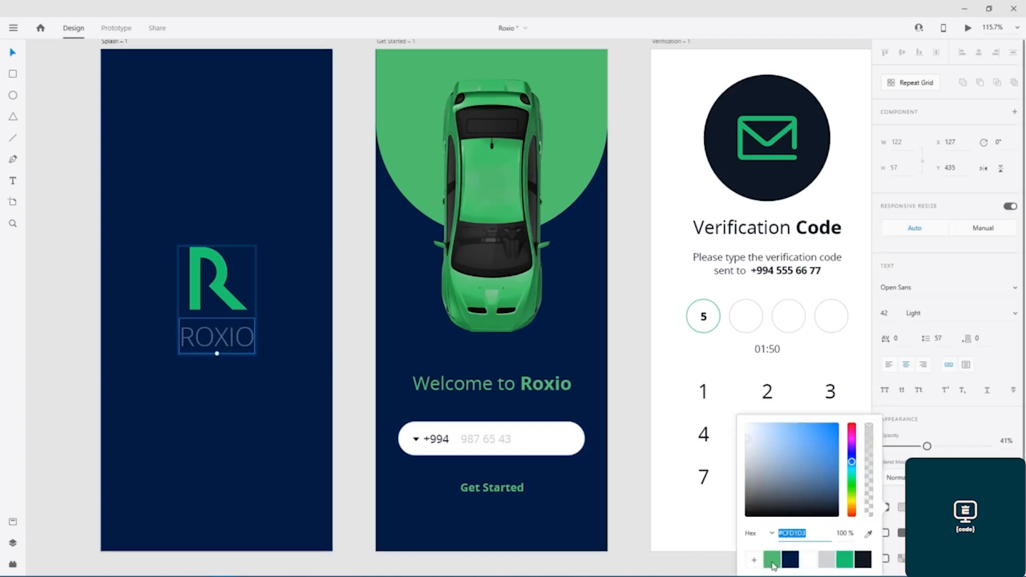
left_click(773, 562)
left_click(631, 318)
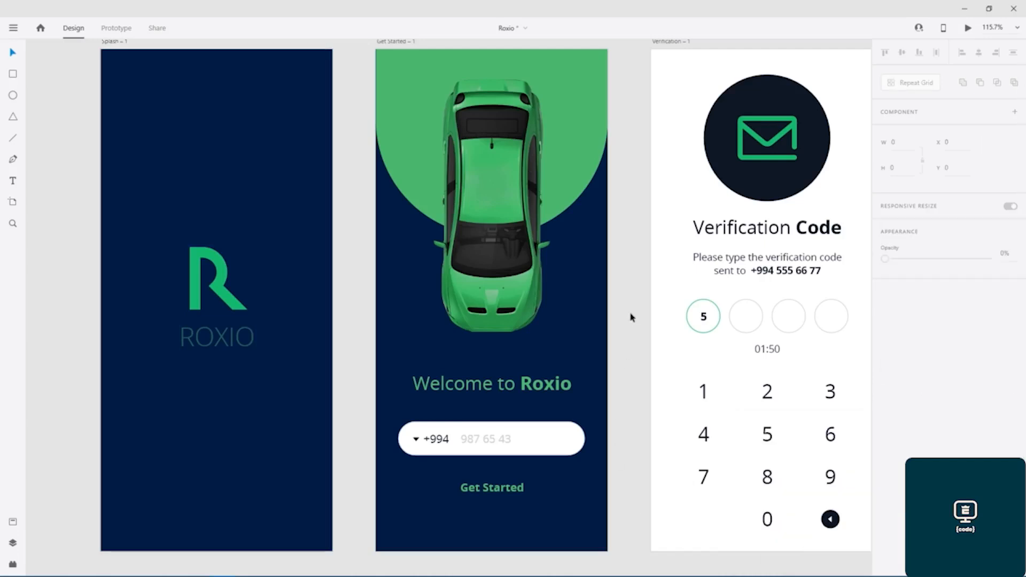
left_click(606, 225)
left_click(619, 206)
Set the Verification – 1 artboard's fill to the saved navy #001E43
left_click_drag(630, 183, 387, 182)
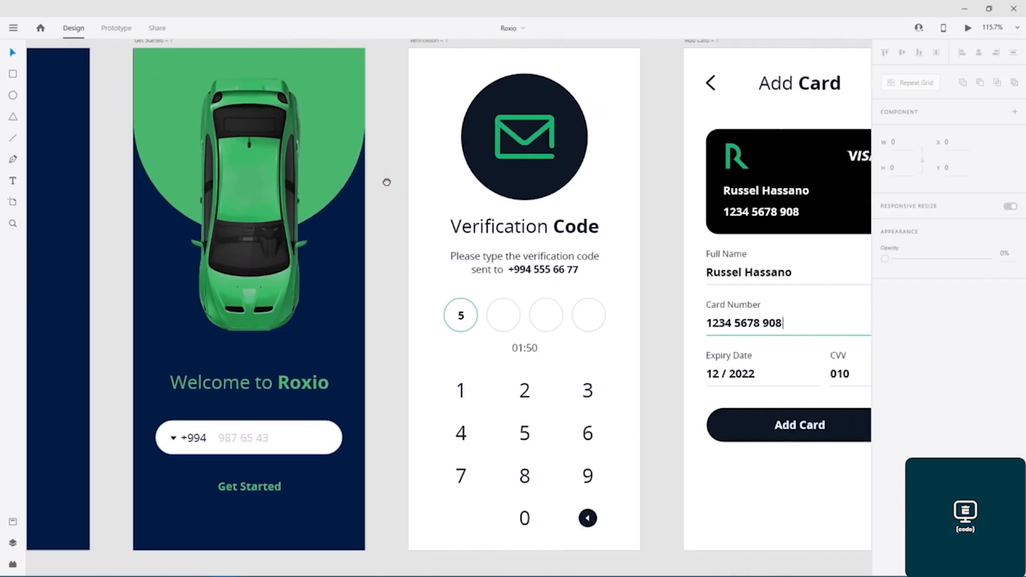
left_click(434, 107)
left_click(909, 345)
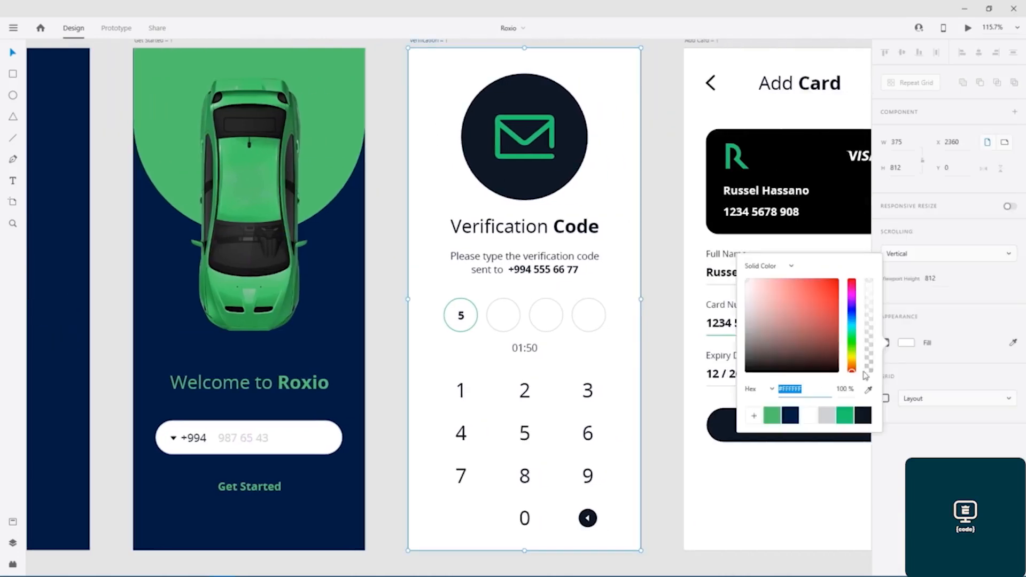
left_click(791, 416)
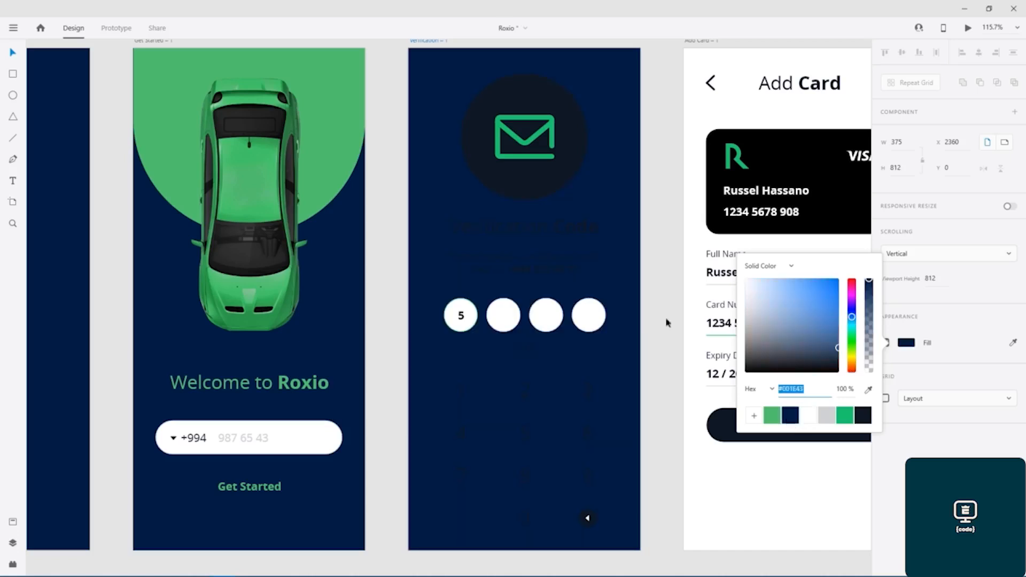
left_click(657, 257)
Fill the heading, instruction text, countdown timer and all keypad digits on Verification – 1 with the saved green #54C670
left_click(561, 230)
left_click(541, 258, "shift")
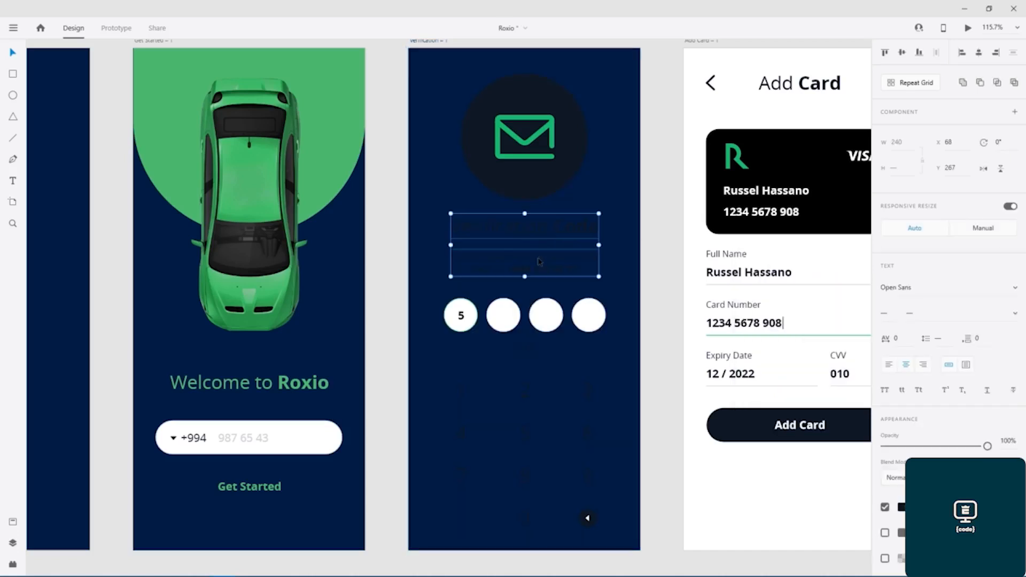
left_click(462, 390, "shift")
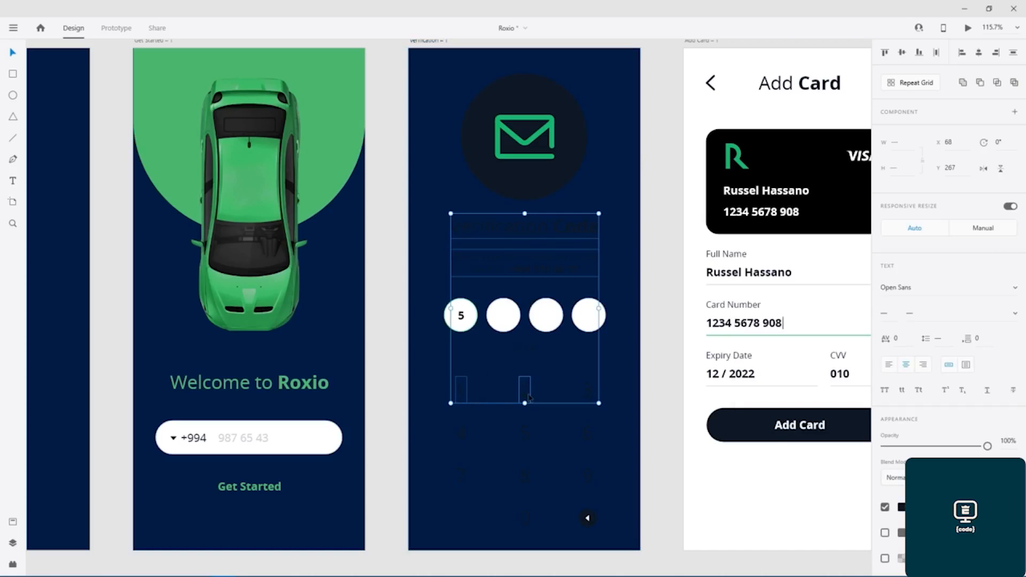
left_click(590, 394, "shift")
left_click(463, 438, "shift")
left_click(465, 474, "shift")
left_click(525, 434, "shift")
left_click(588, 434, "shift")
left_click(587, 477, "shift")
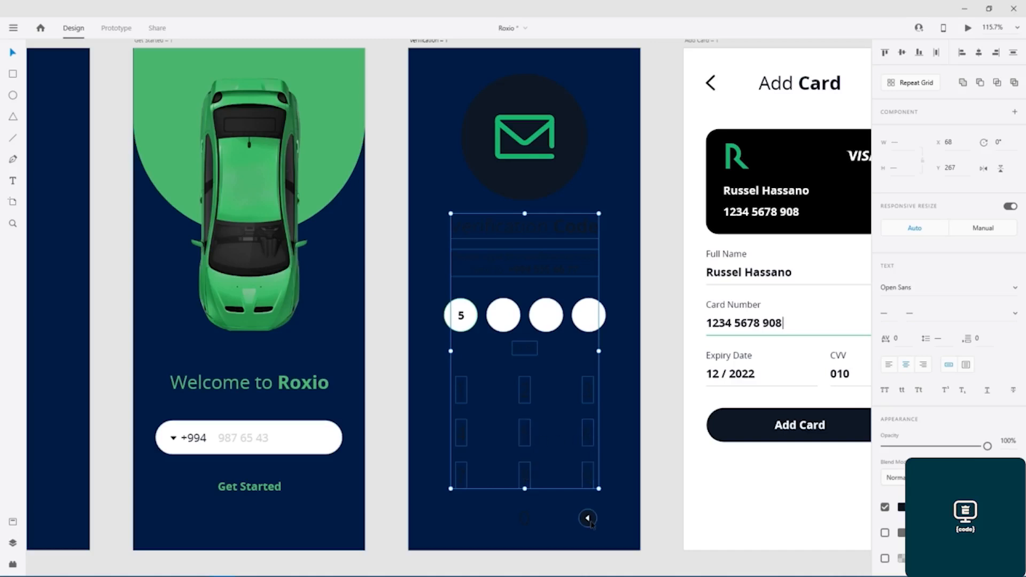
left_click(527, 522, "shift")
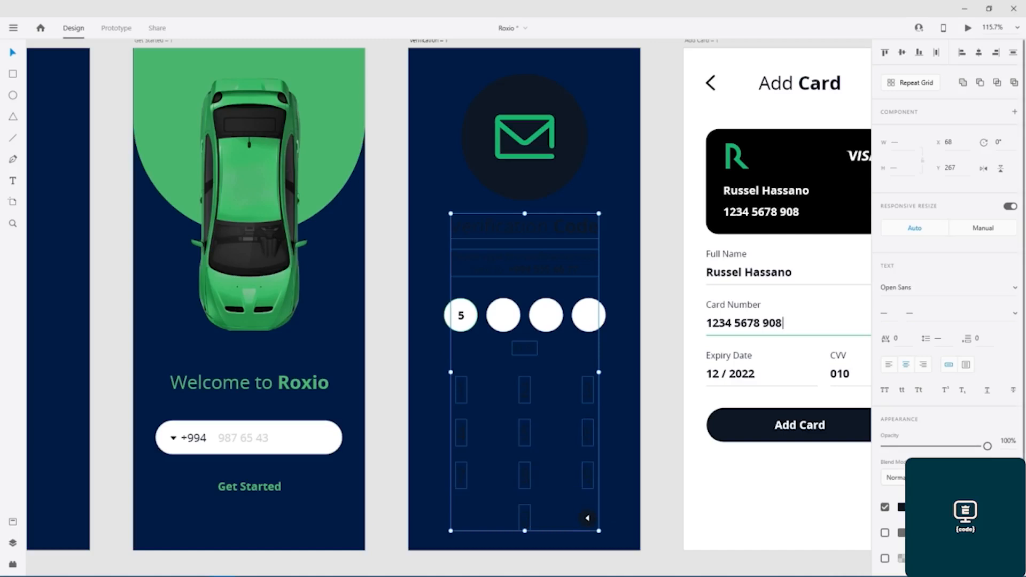
left_click(902, 506)
left_click(772, 560)
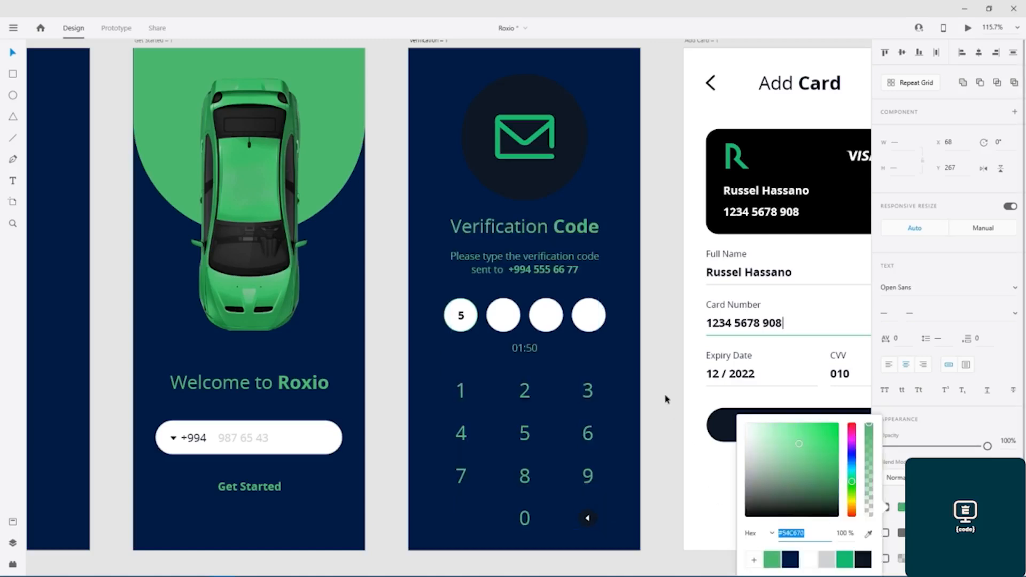
left_click(666, 324)
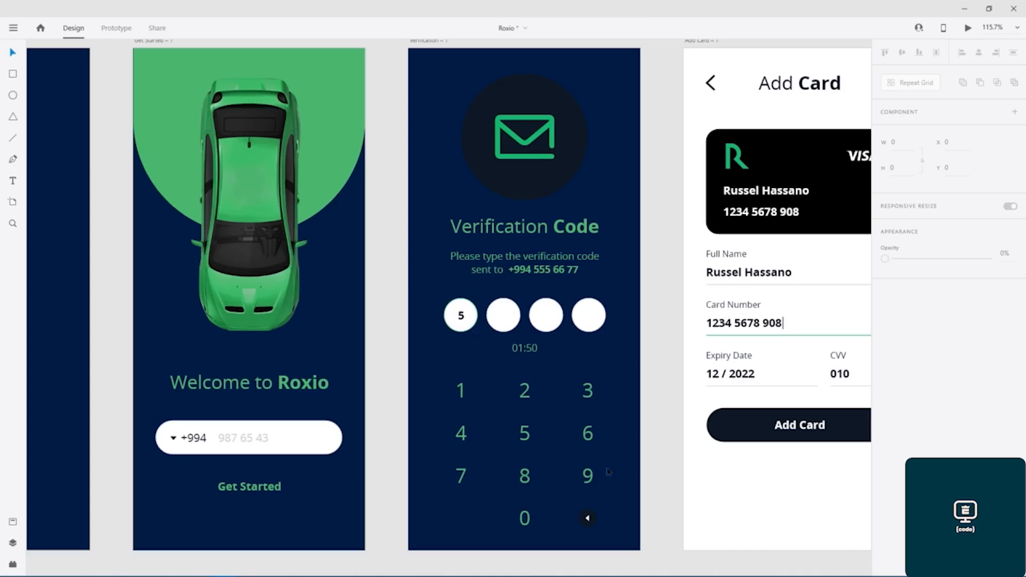
Fill the round backspace key on the Verification – 1 keypad with the saved green #54C670
left_click(594, 523)
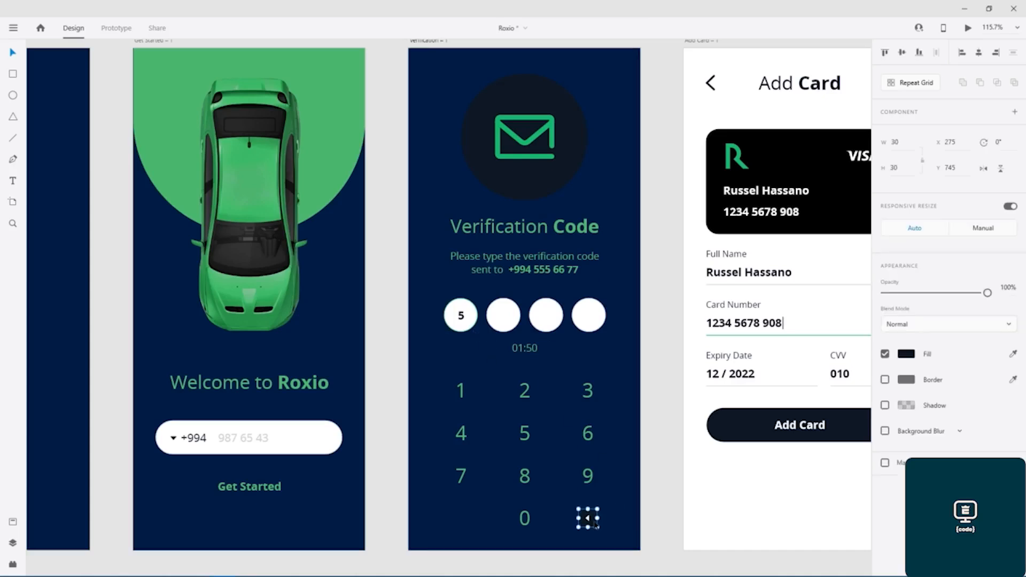
left_click(907, 355)
left_click(774, 425)
left_click(670, 459)
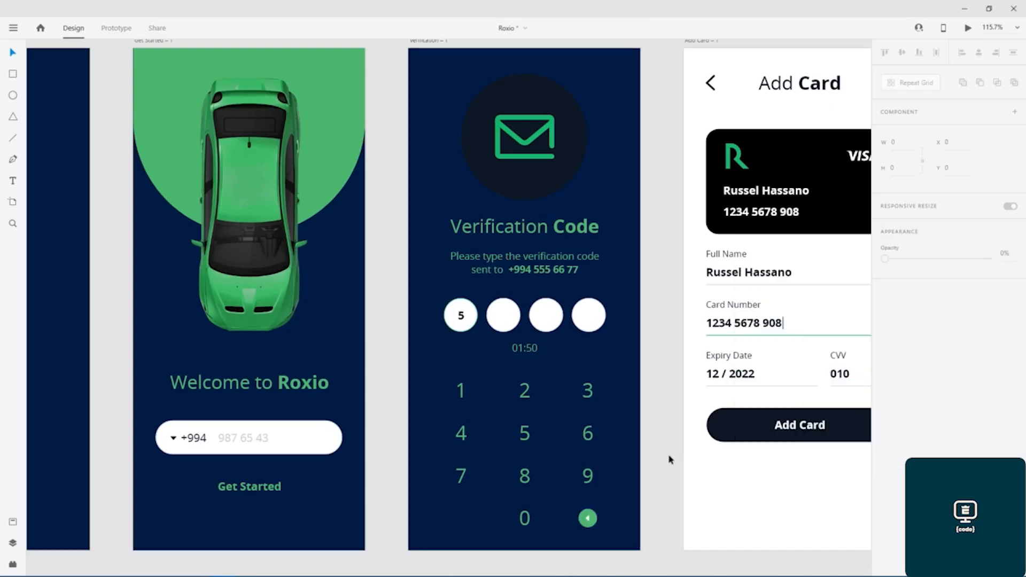
Fill the large circle behind the envelope icon on Verification – 1 with the saved green #54C670
scroll(665, 382, "down", 5)
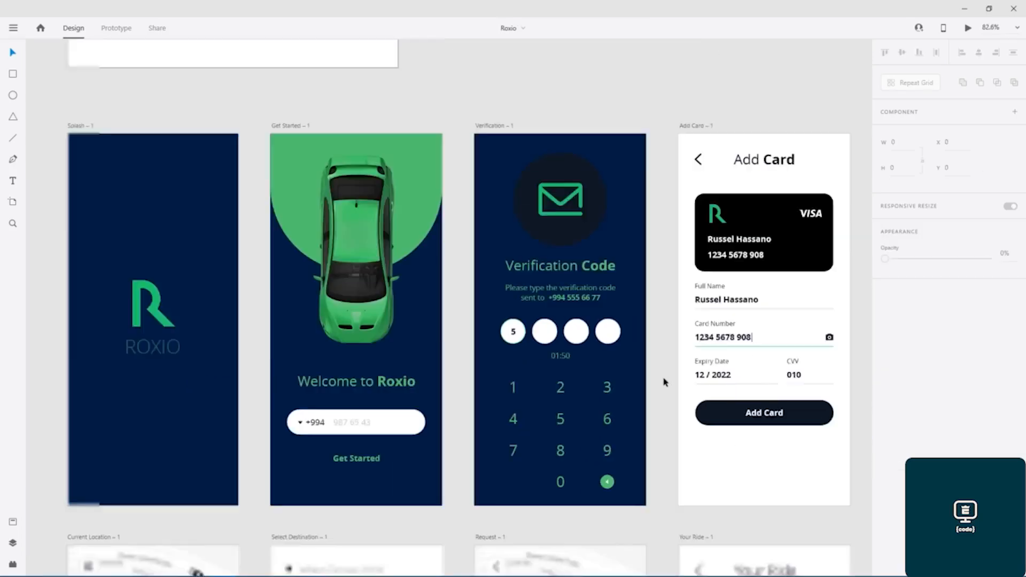
left_click_drag(341, 123, 595, 68)
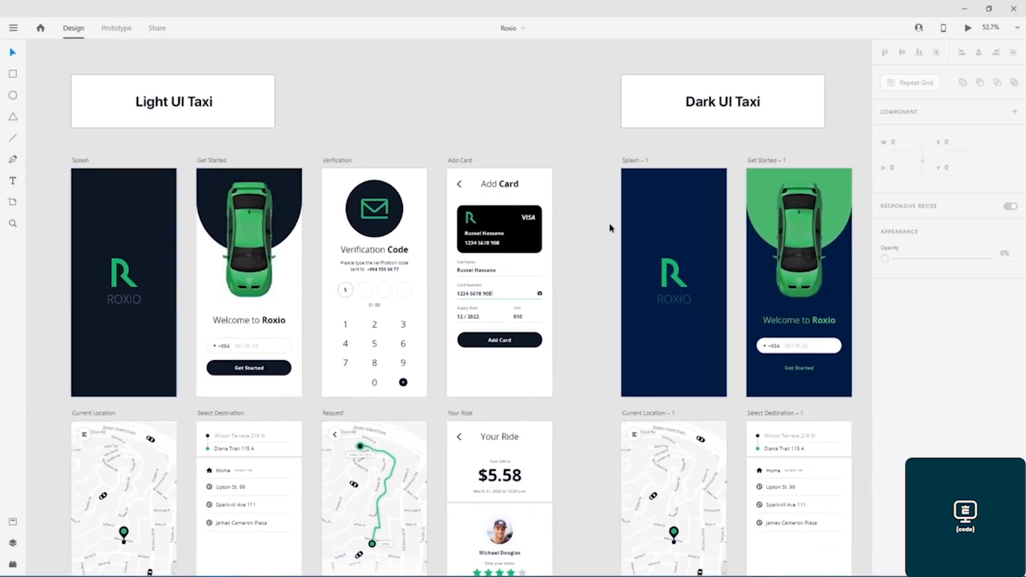
left_click_drag(598, 158, 194, 149)
left_click_drag(630, 126, 548, 140)
scroll(498, 242, "up", 5)
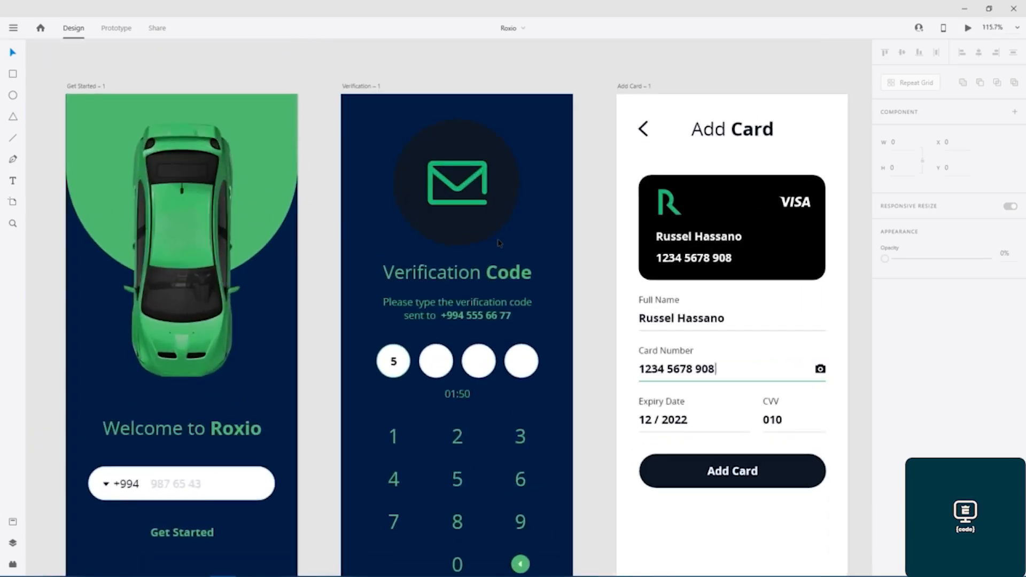
left_click_drag(597, 214, 550, 160)
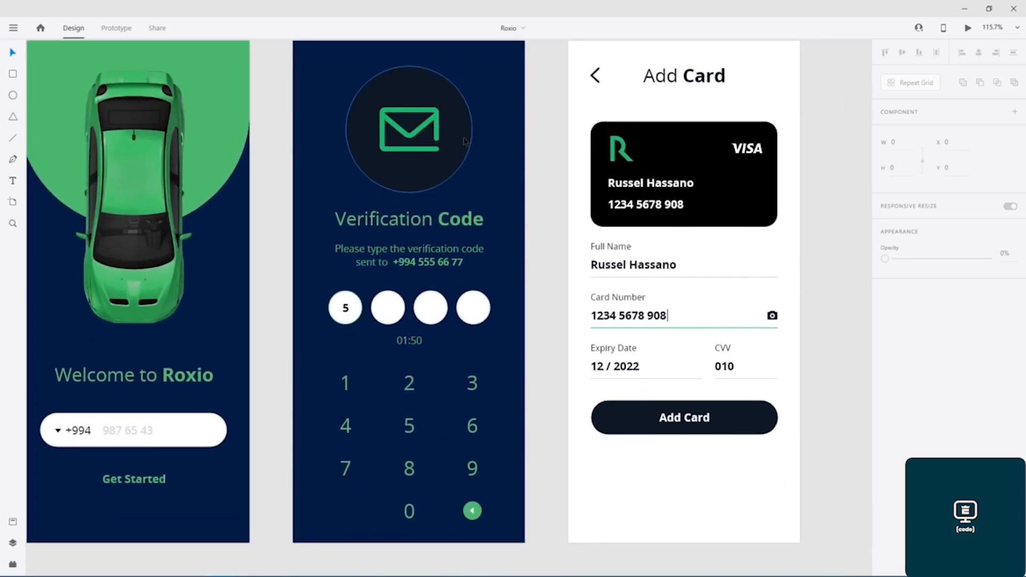
double_click(465, 143)
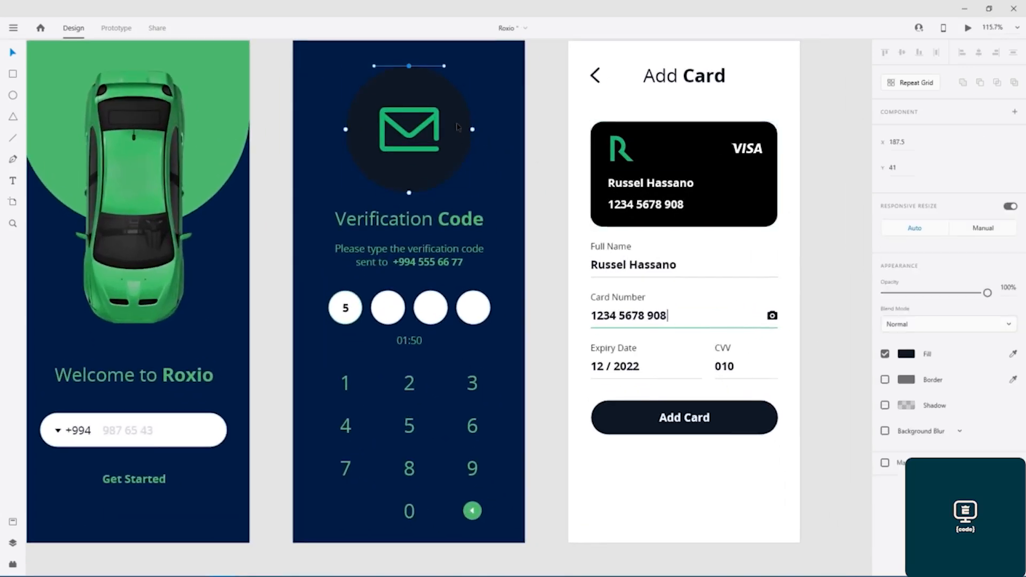
key("Escape")
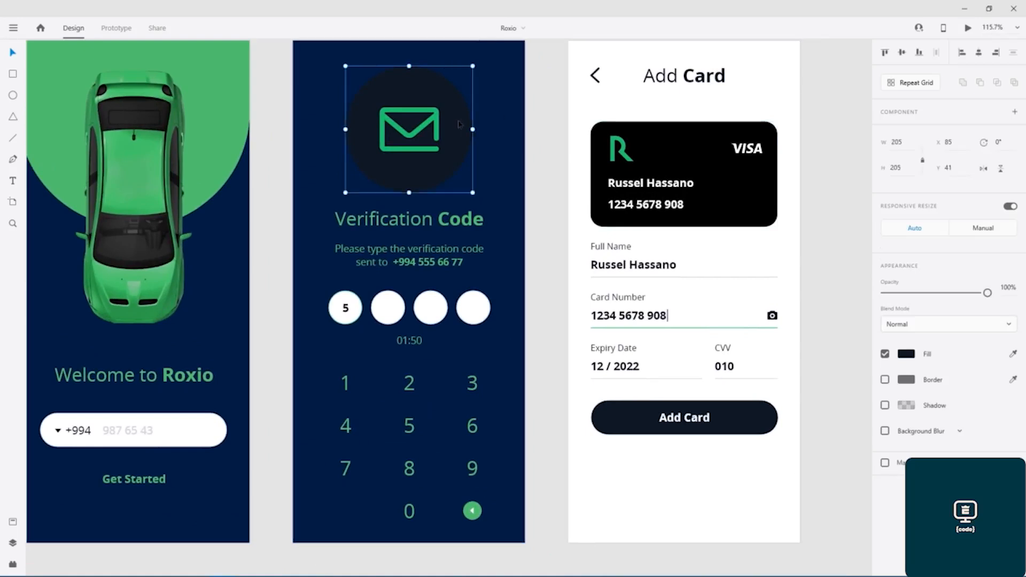
left_click(904, 355)
left_click(772, 426)
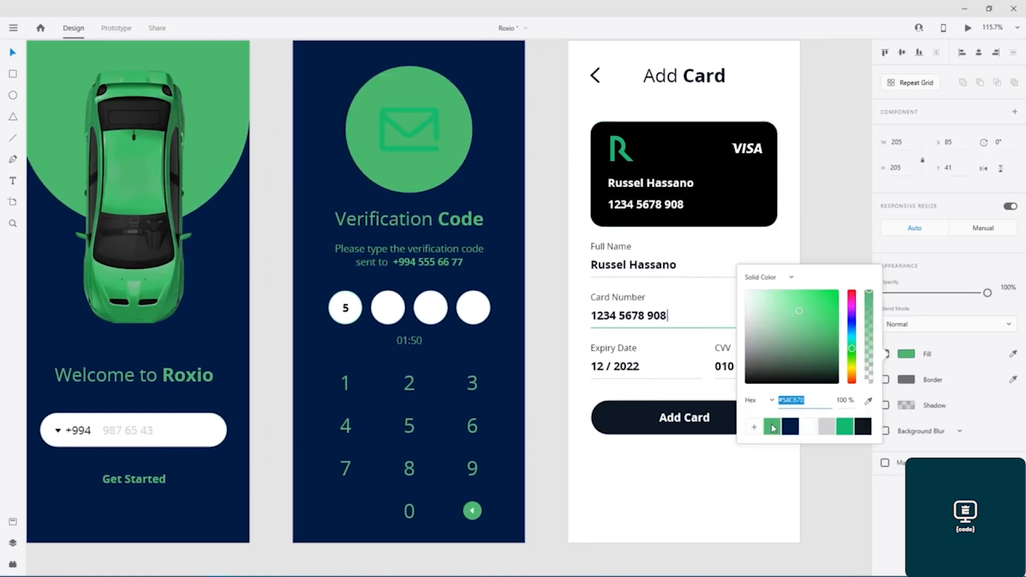
Set the envelope icon's border on Verification – 1 to the saved navy #001E43 and save the document
left_click(412, 138)
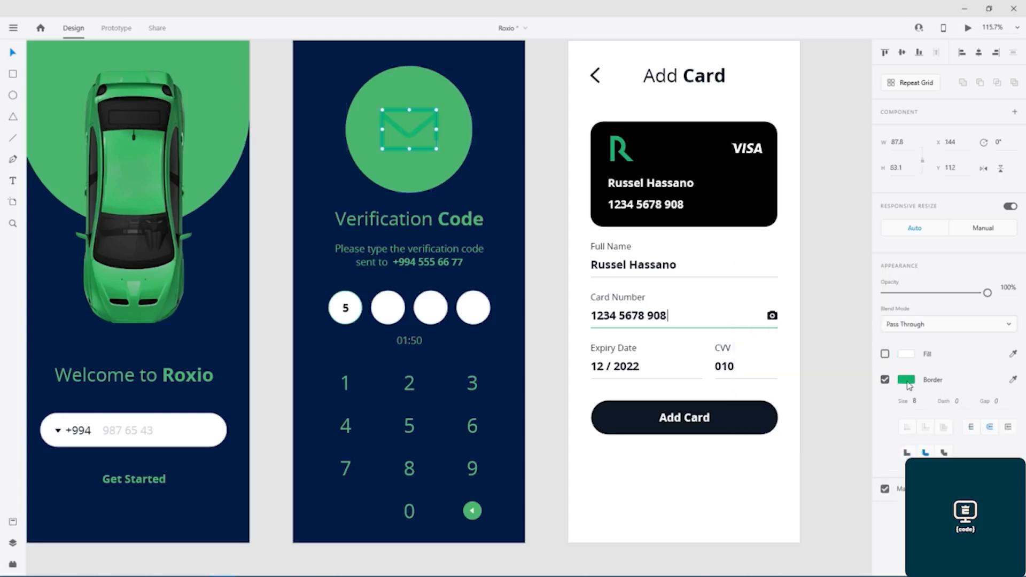
left_click(907, 382)
left_click(791, 443)
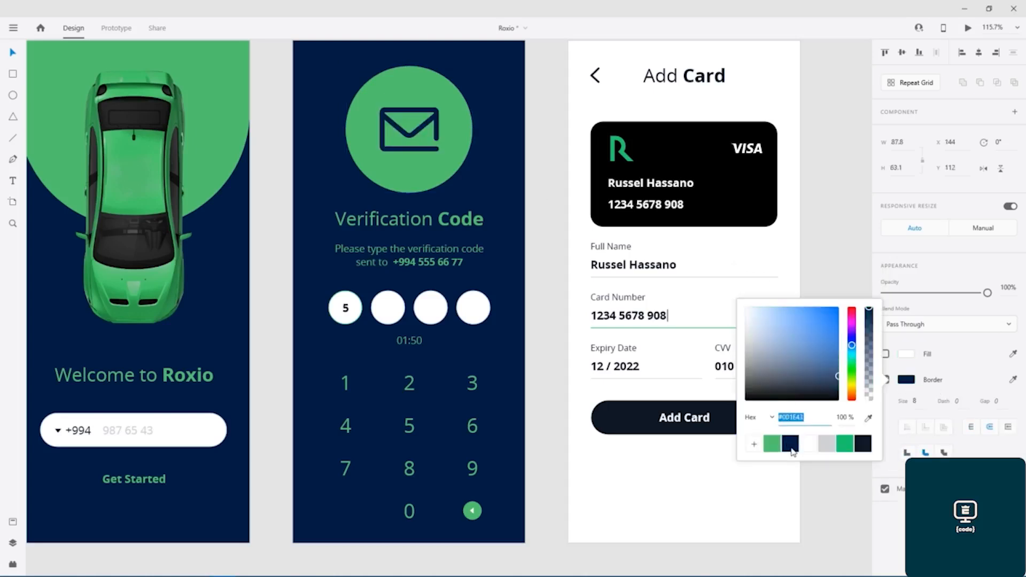
left_click(555, 239)
key("ctrl+s")
Fill the bank card shape, the Add Card button and the camera icon on Add Card – 1 with the saved green #54C670
left_click_drag(548, 147, 369, 165)
left_click(513, 165)
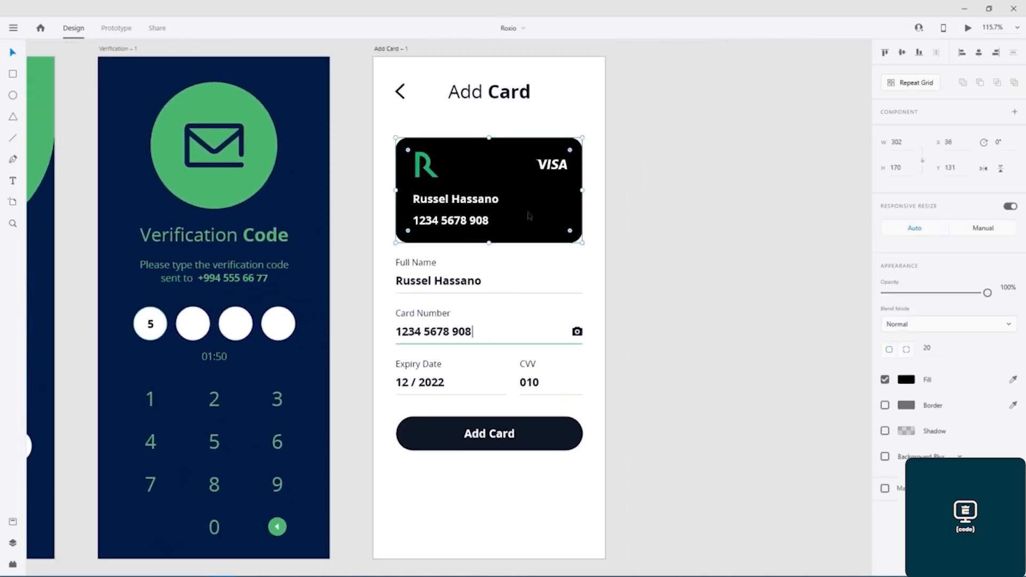
left_click(549, 434, "shift")
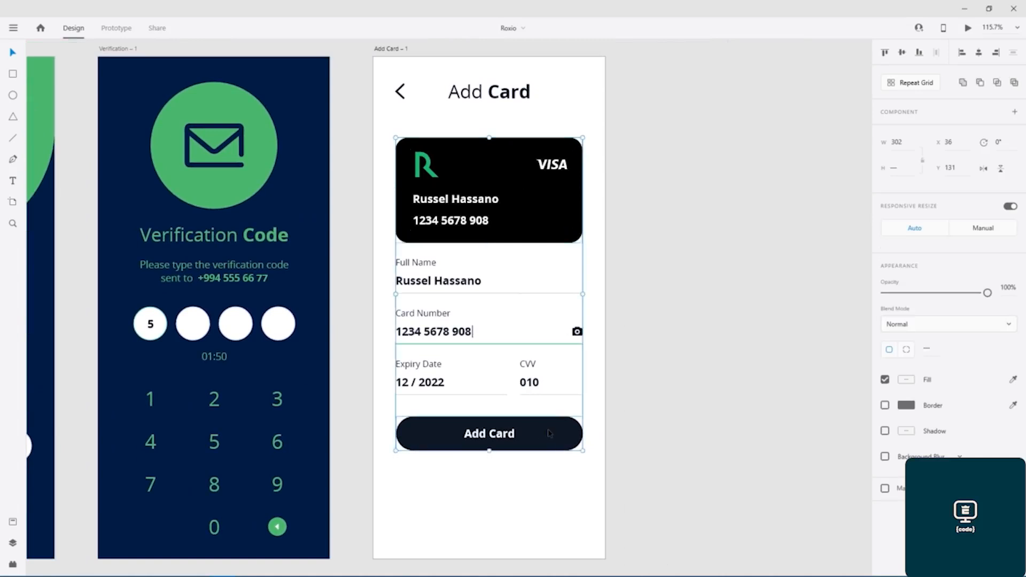
left_click(577, 332, "shift")
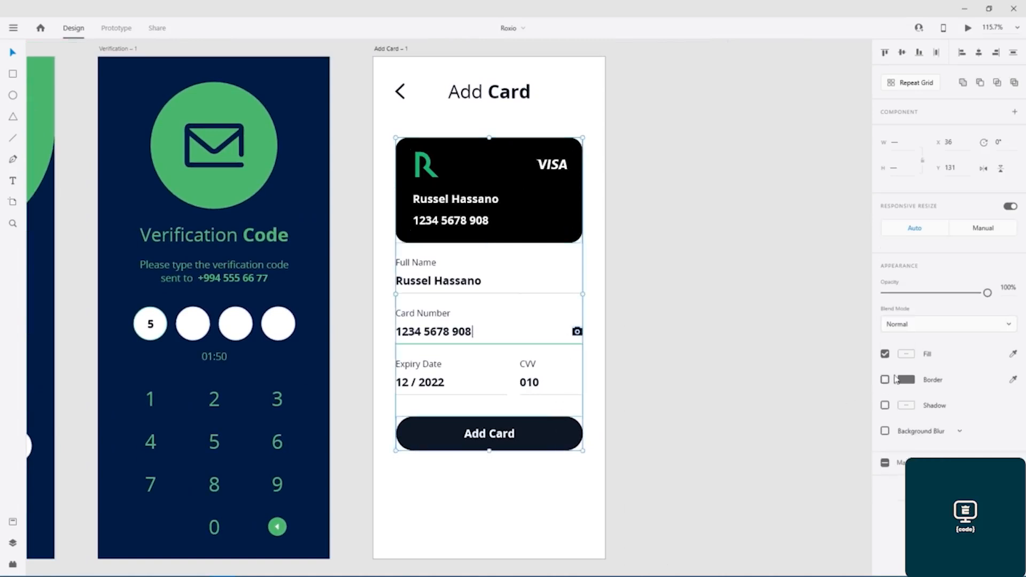
left_click(910, 354)
left_click(772, 426)
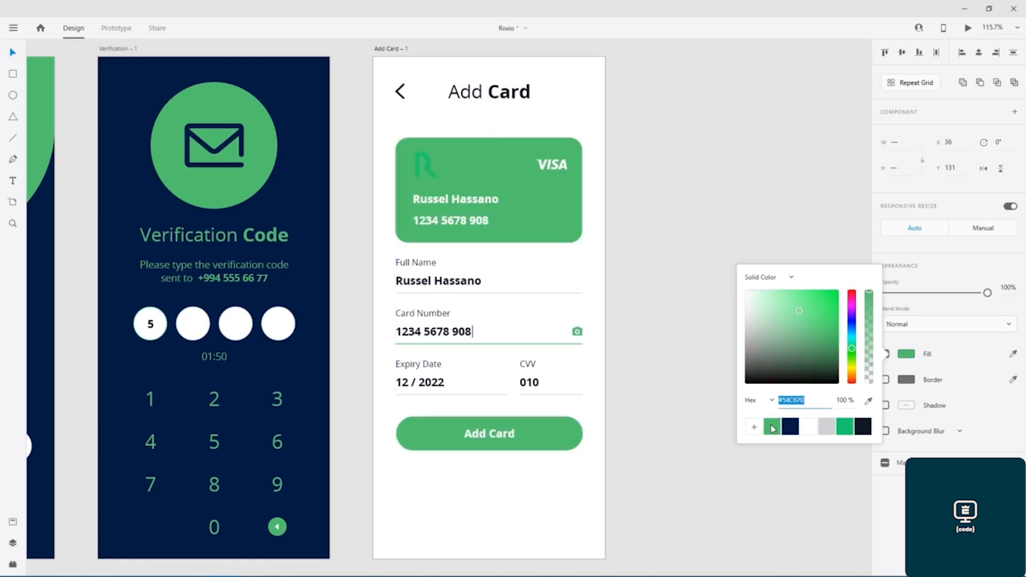
left_click(668, 183)
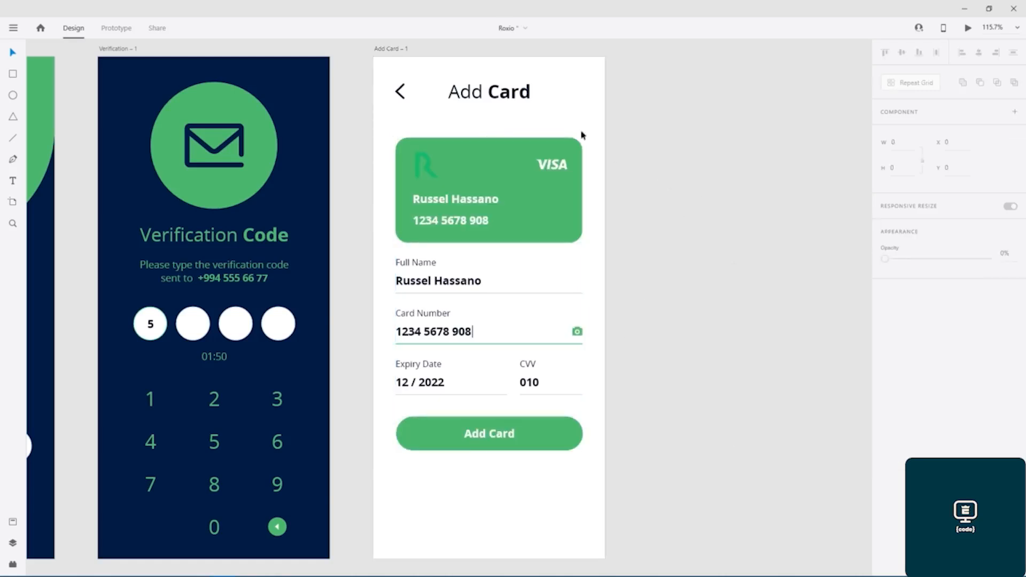
Set the Add Card – 1 artboard's fill to the saved navy #001E43
left_click(582, 116)
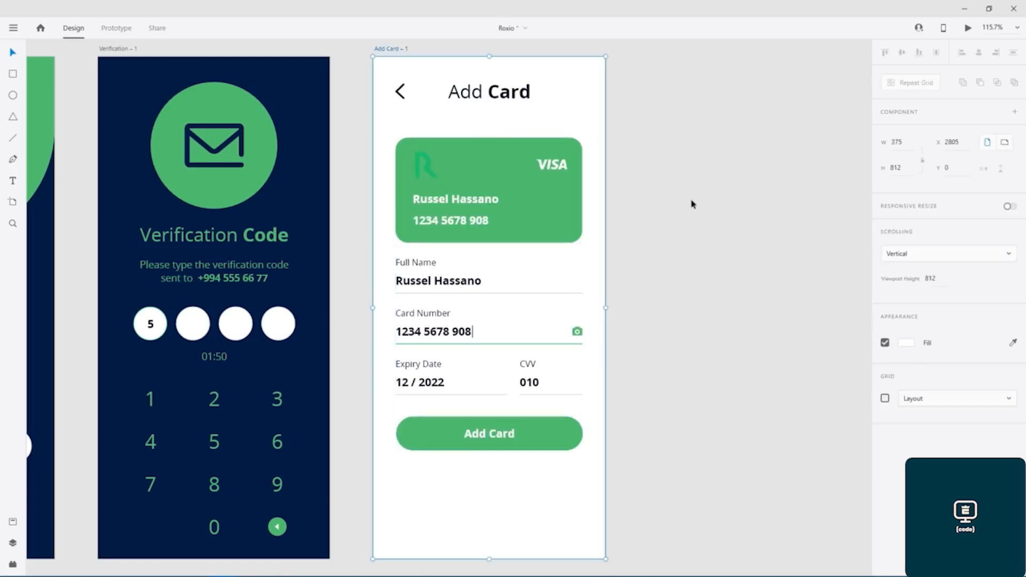
left_click(909, 344)
left_click(792, 416)
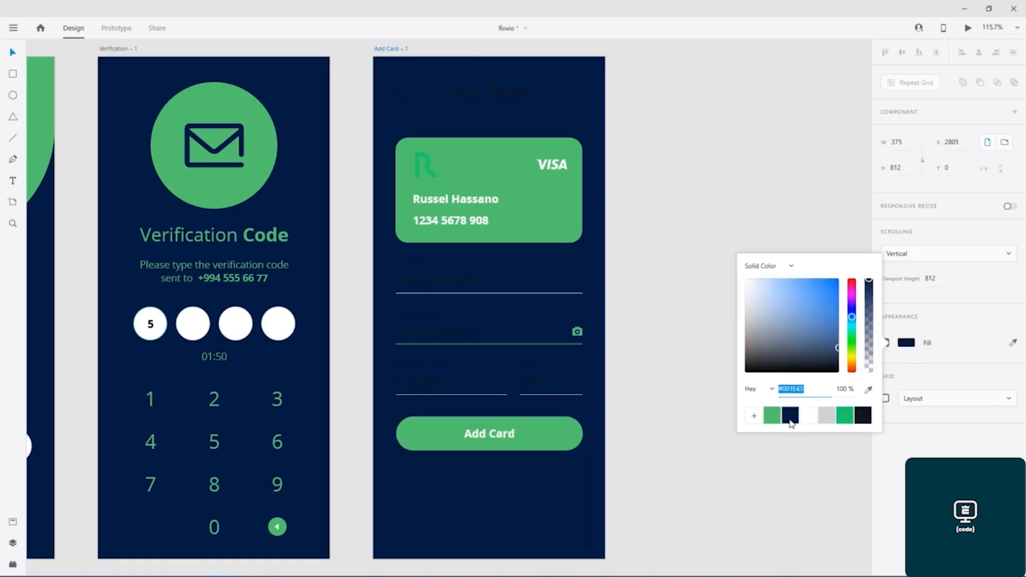
left_click(636, 202)
Fill the heading, back arrow, form values and the name, card number and expiry labels on Add Card – 1 with white #FFFFFF
left_click(471, 99)
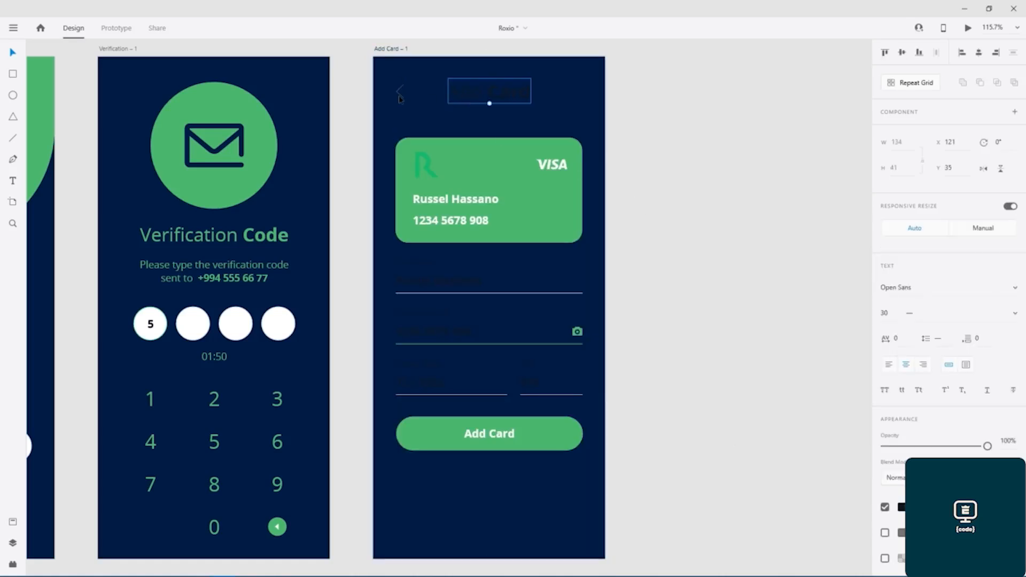
left_click(401, 93, "shift")
left_click(417, 263, "shift")
left_click(421, 283, "shift")
left_click(423, 313, "shift")
left_click(430, 331, "shift")
left_click(430, 368, "shift")
left_click(430, 382, "shift")
left_click(537, 386, "shift")
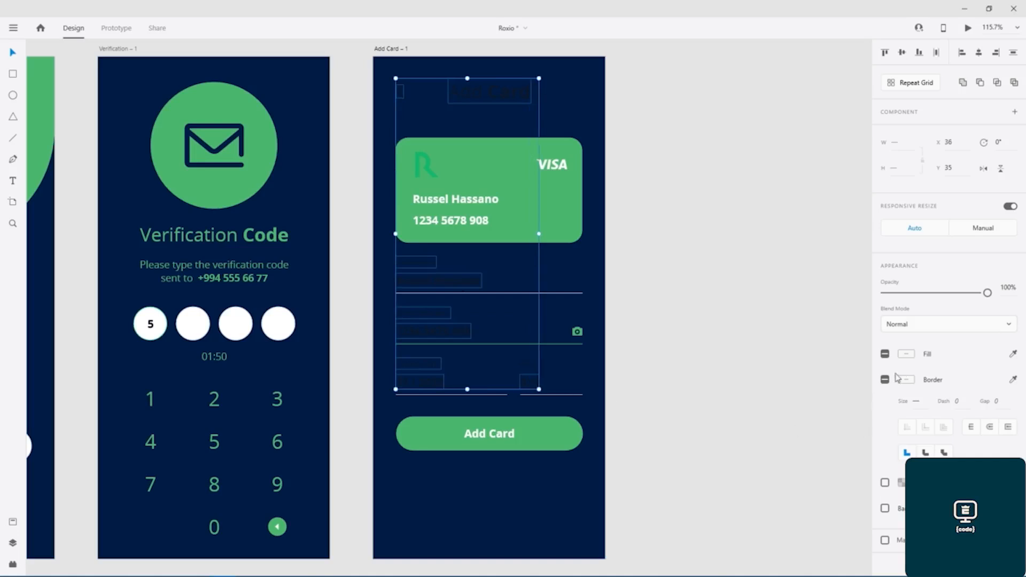
left_click(907, 354)
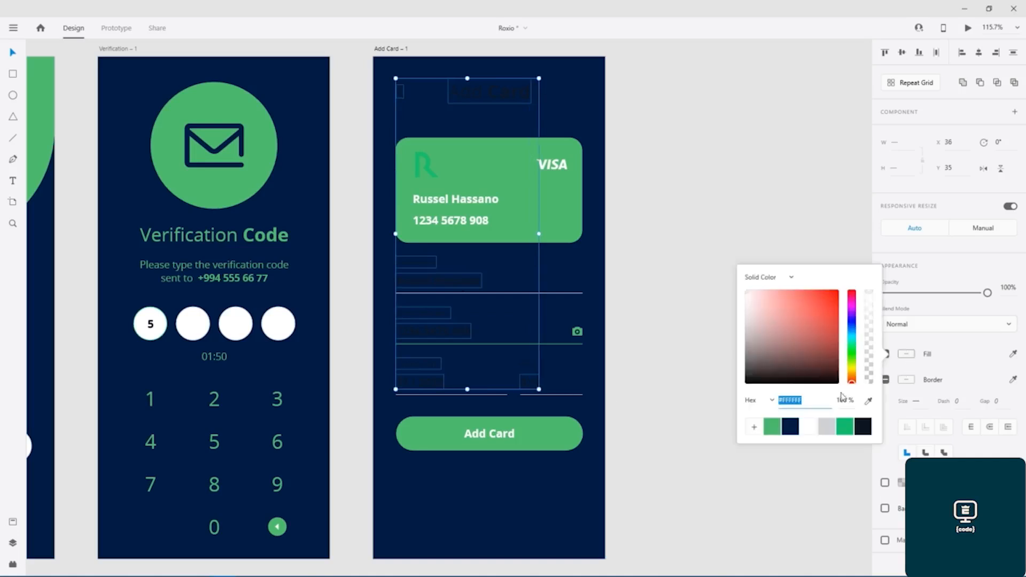
left_click(770, 428)
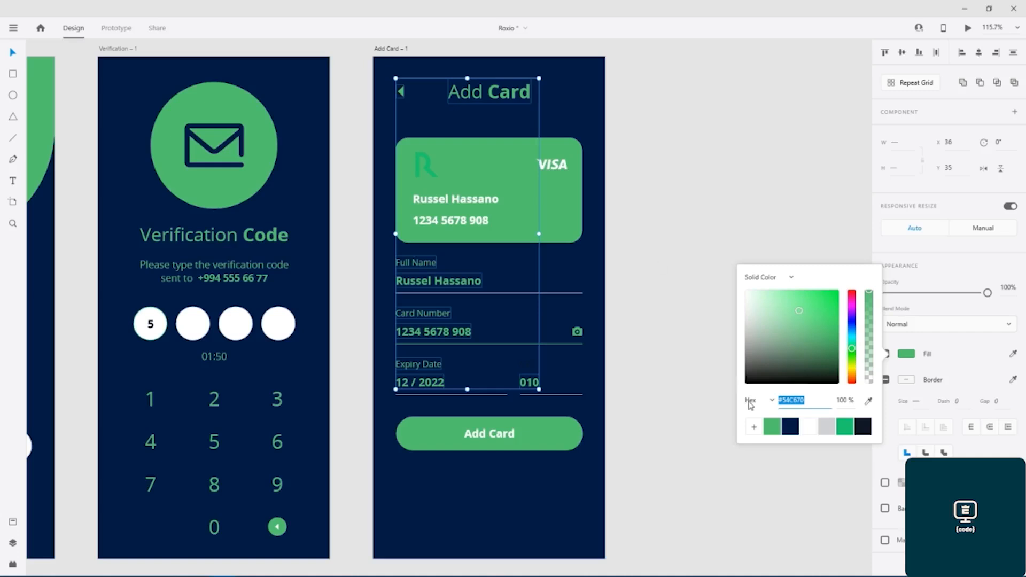
left_click(812, 431)
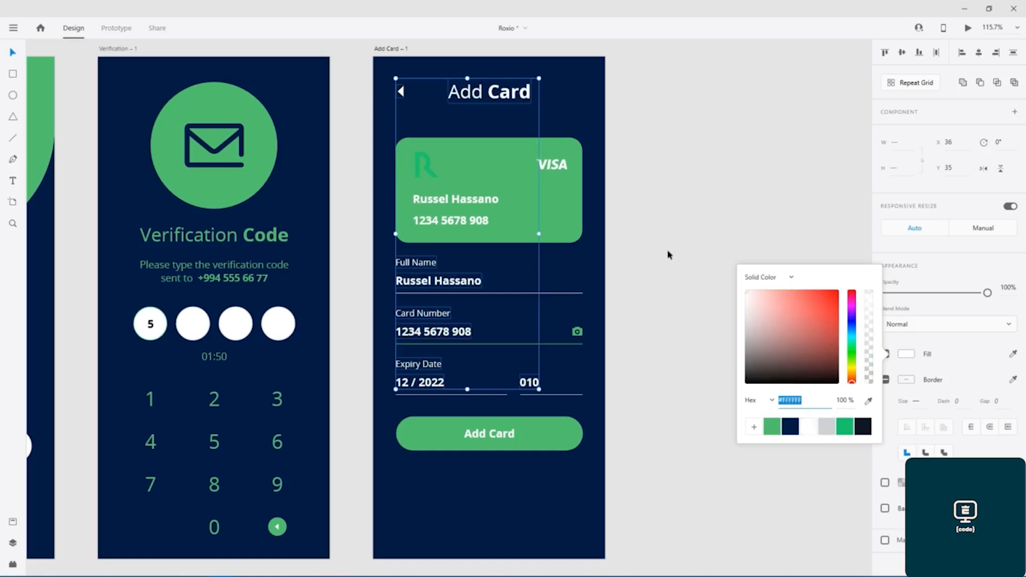
left_click(684, 212)
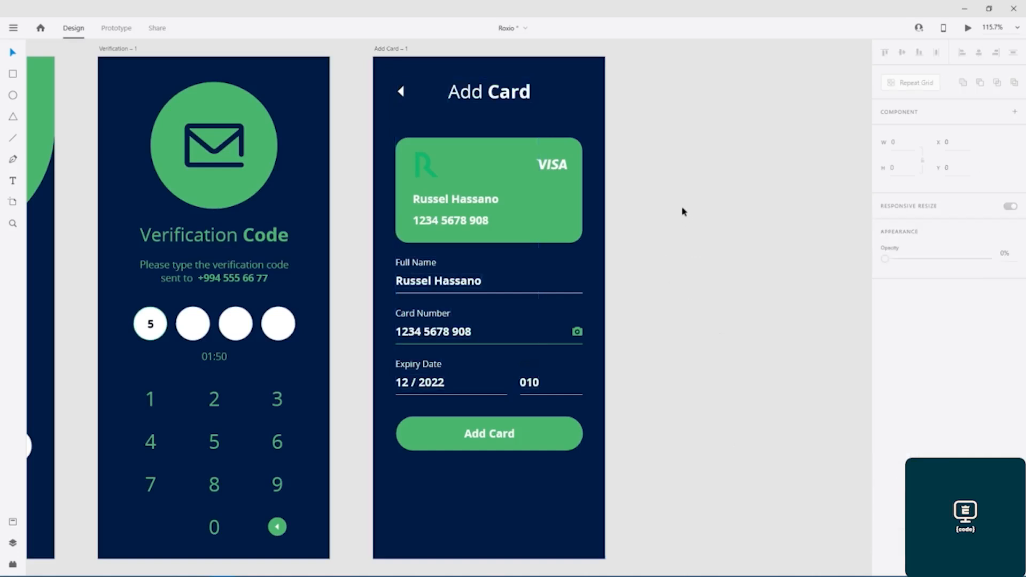
Fill the heading, instruction text, countdown timer and all keypad digits except 6 on Verification – 1 with white #FFFFFF
left_click(233, 238)
left_click(222, 270, "shift")
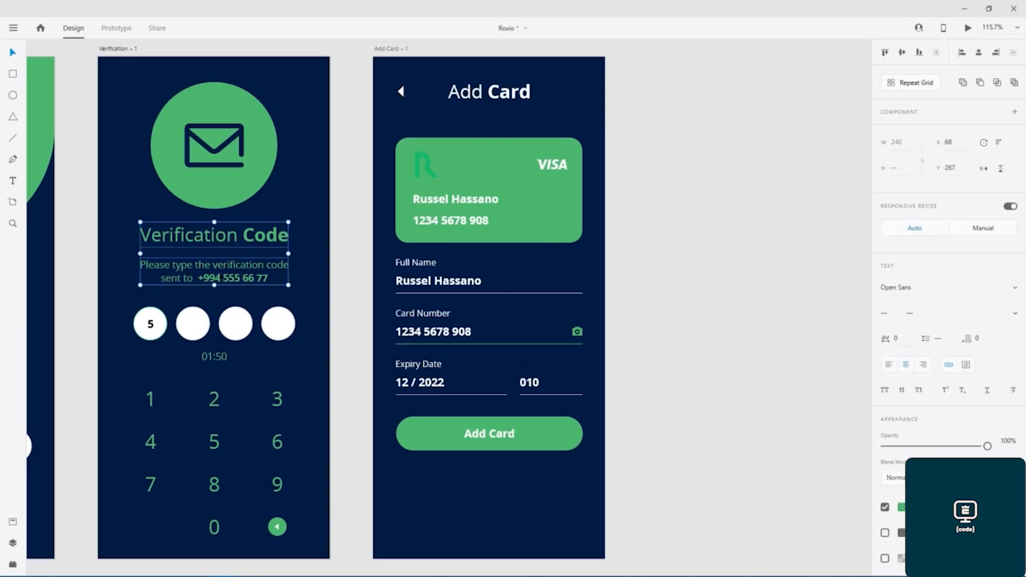
left_click(150, 405, "shift")
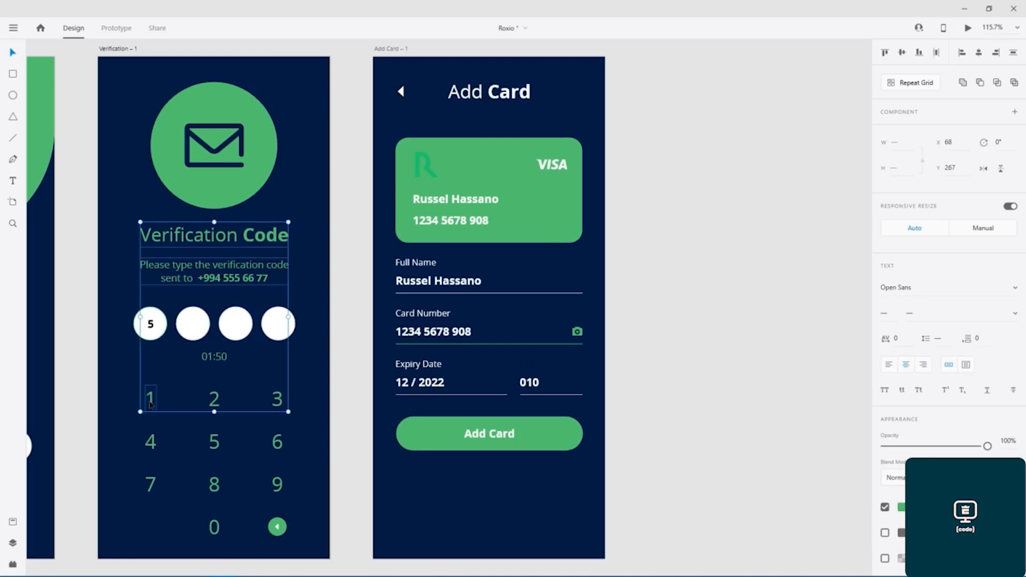
left_click(152, 443, "shift")
left_click(152, 484, "shift")
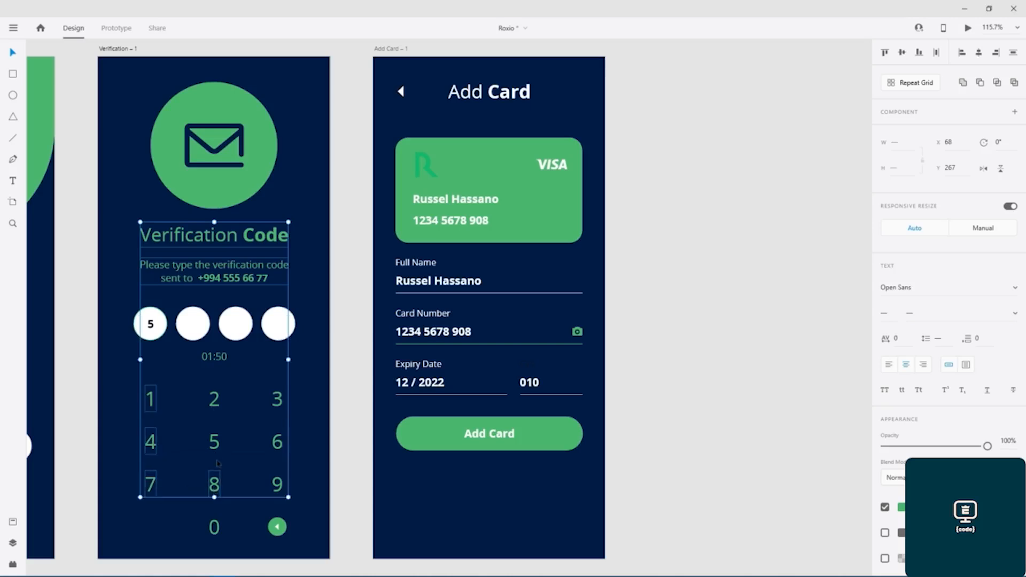
left_click(281, 403, "shift")
left_click(222, 362, "shift")
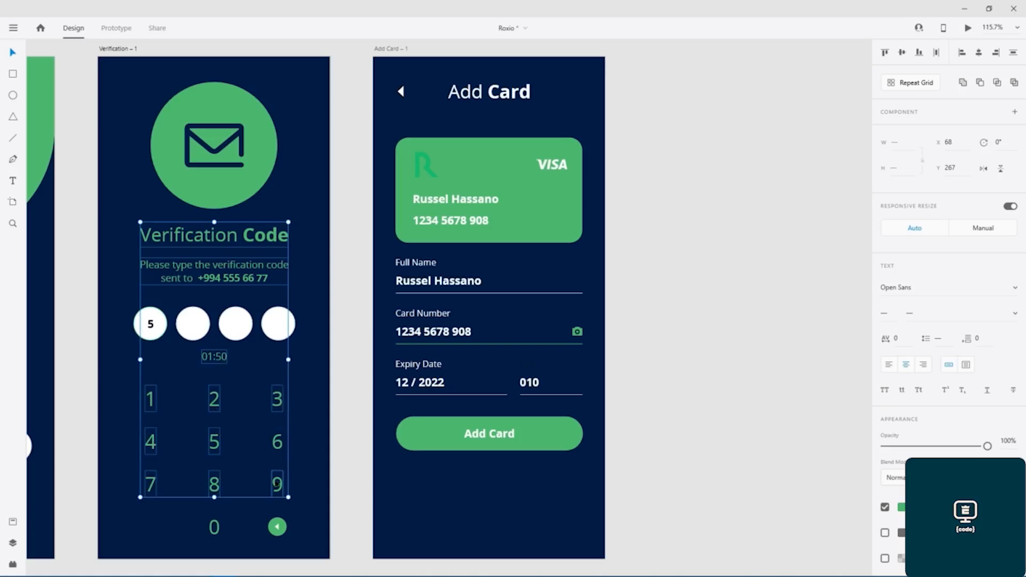
left_click(214, 527, "shift")
left_click(902, 508)
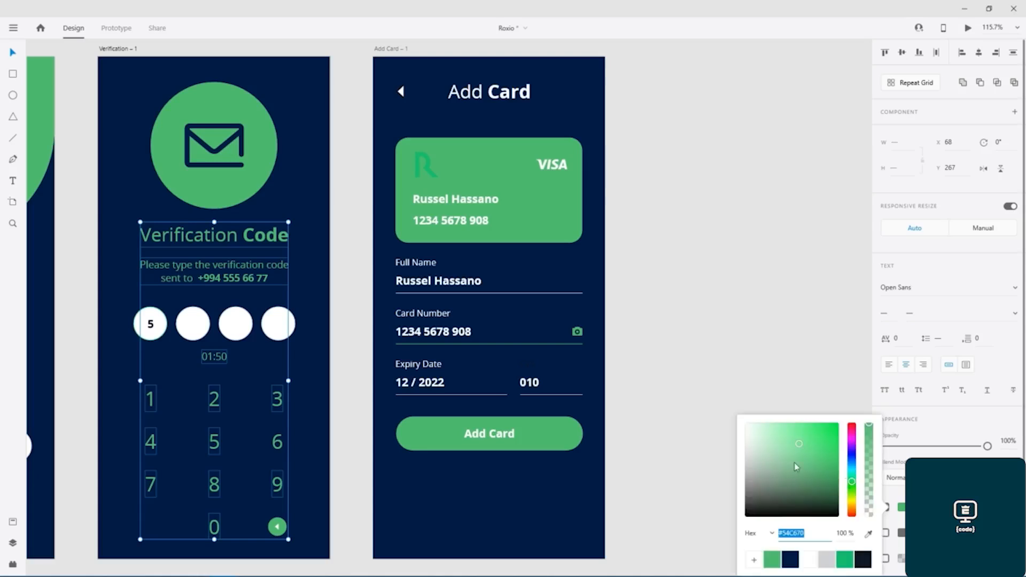
left_click(809, 560)
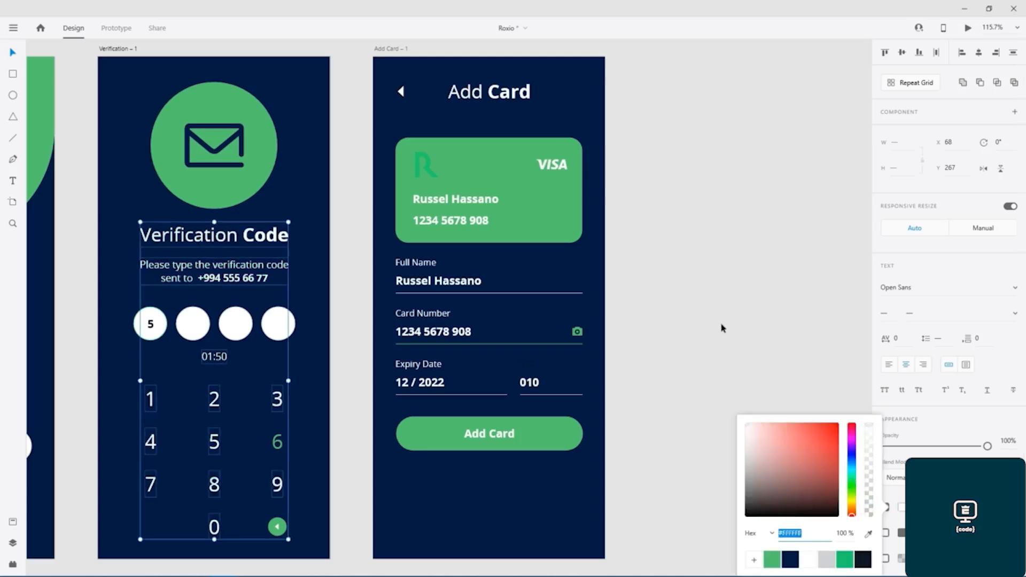
Fill the remaining green digit 6 on the Verification – 1 keypad with the saved white
left_click(277, 443)
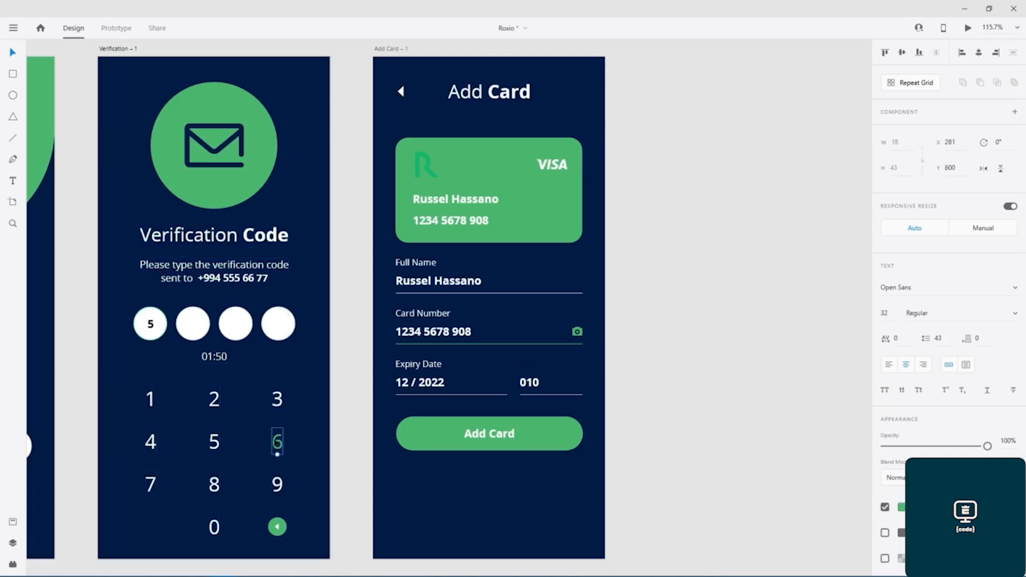
left_click(902, 508)
left_click(808, 559)
left_click(676, 190)
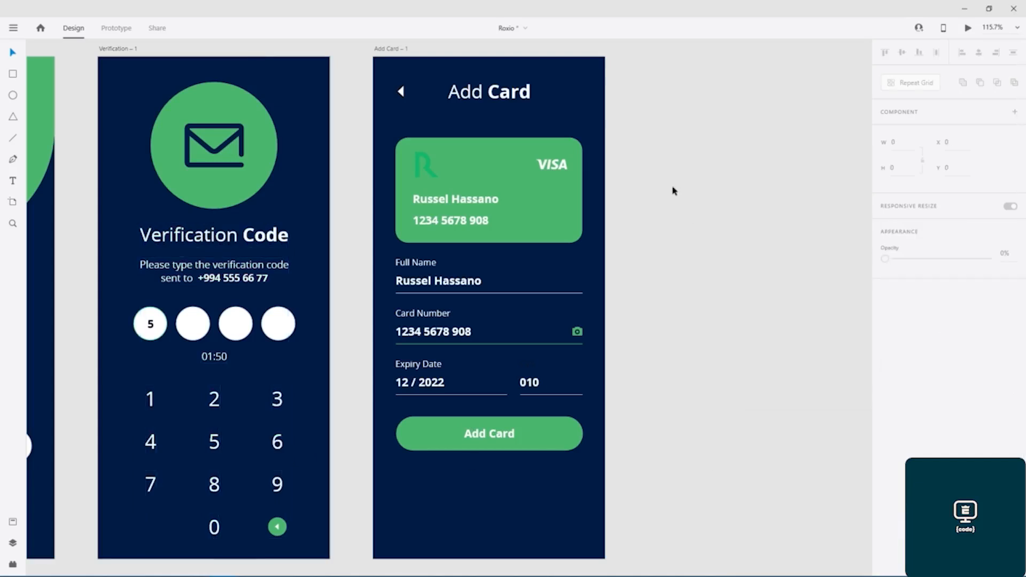
Fill the R logo on the Add Card – 1 bank card with the saved navy #001E43 and save the document
scroll(356, 256, "left", 3)
scroll(522, 256, "left", 3)
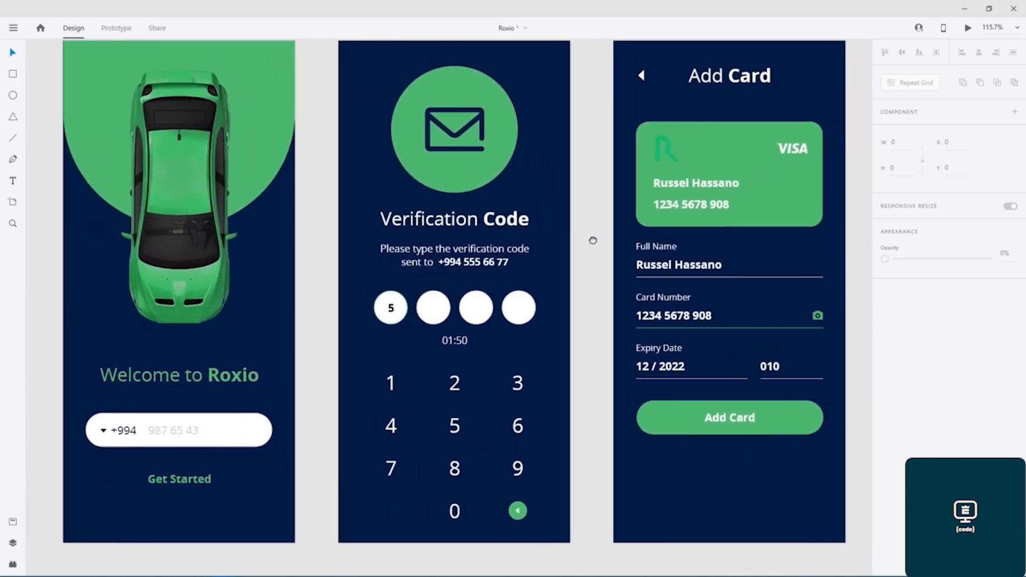
left_click_drag(593, 240, 578, 260)
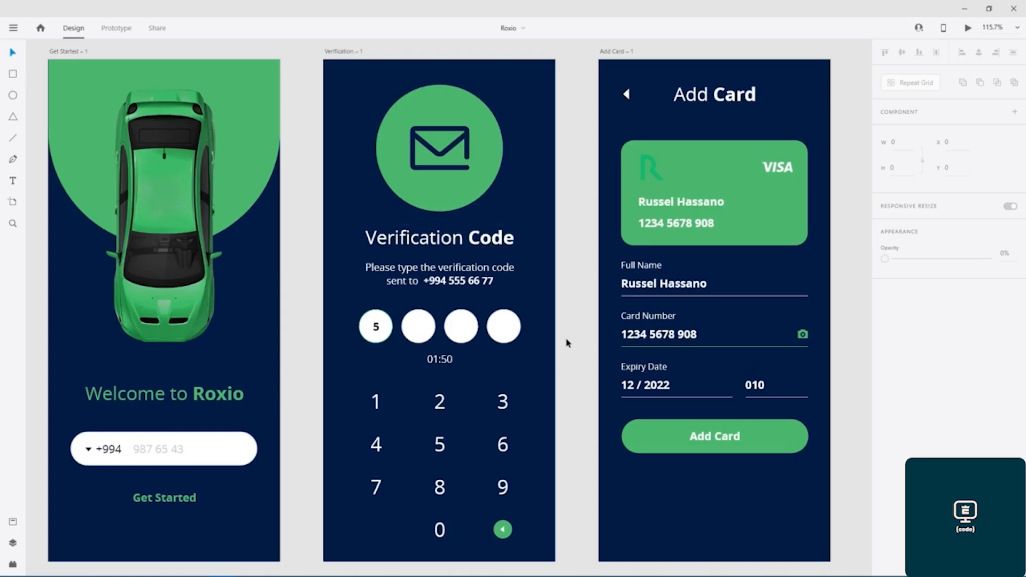
left_click(656, 176)
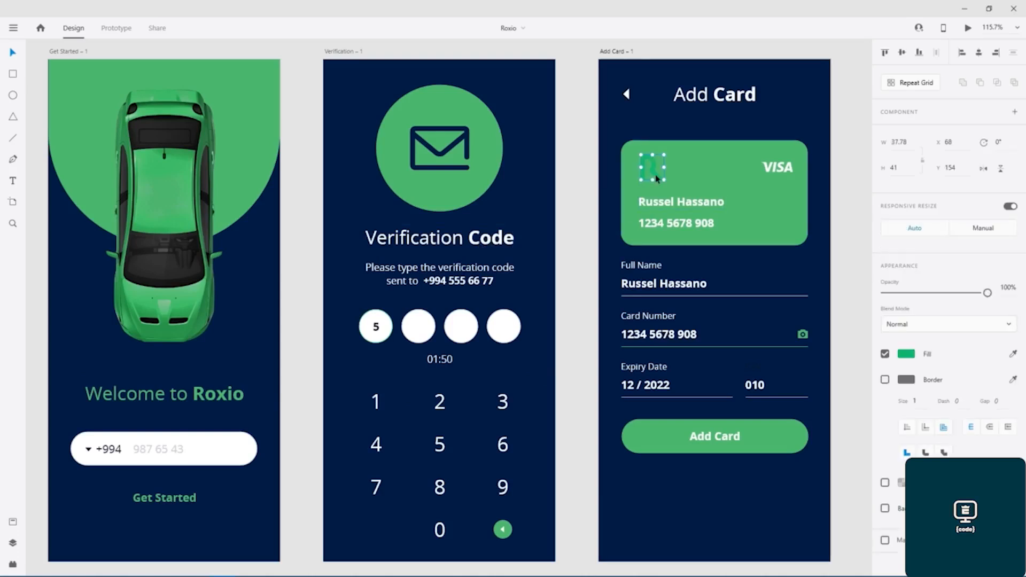
left_click(907, 355)
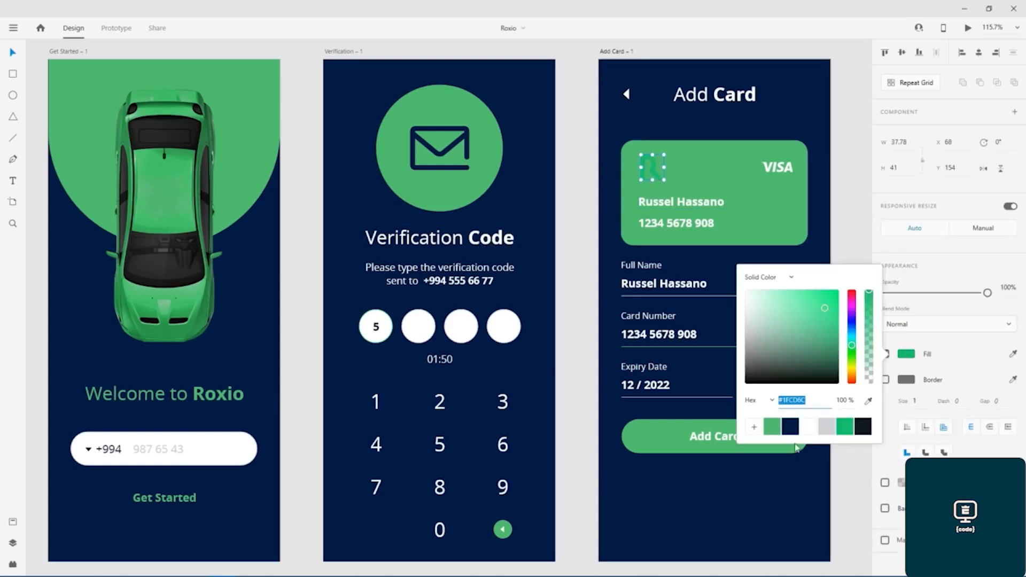
left_click(790, 426)
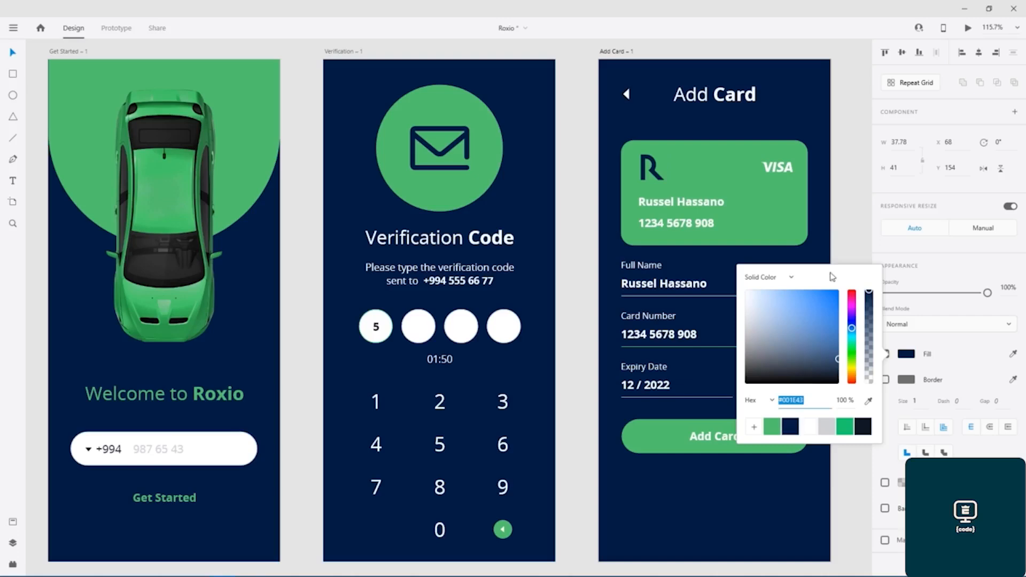
left_click(850, 189)
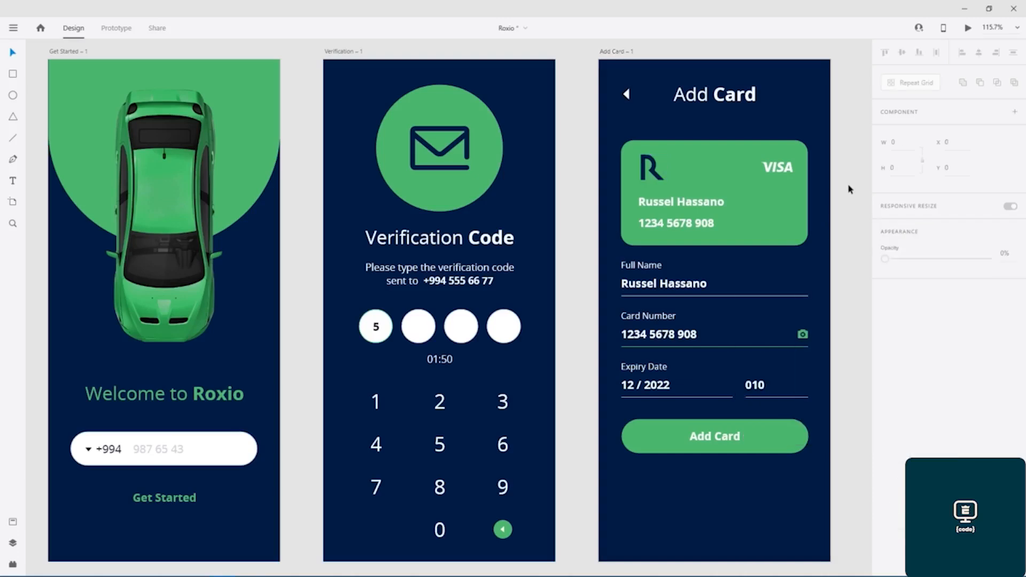
key("ctrl+s")
scroll(571, 260, "down", 3)
left_click_drag(386, 385, 527, 153)
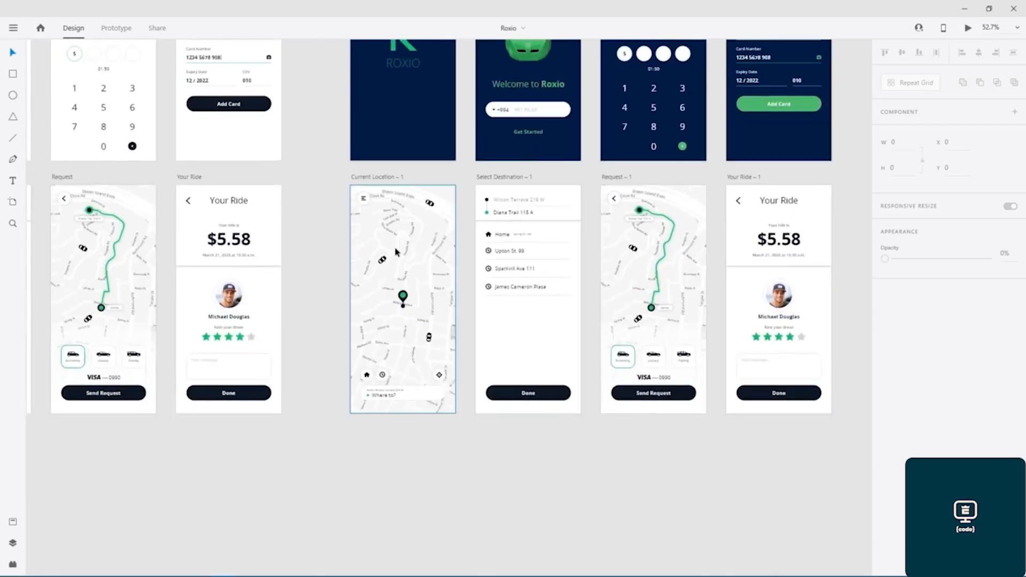
scroll(397, 251, "up", 5)
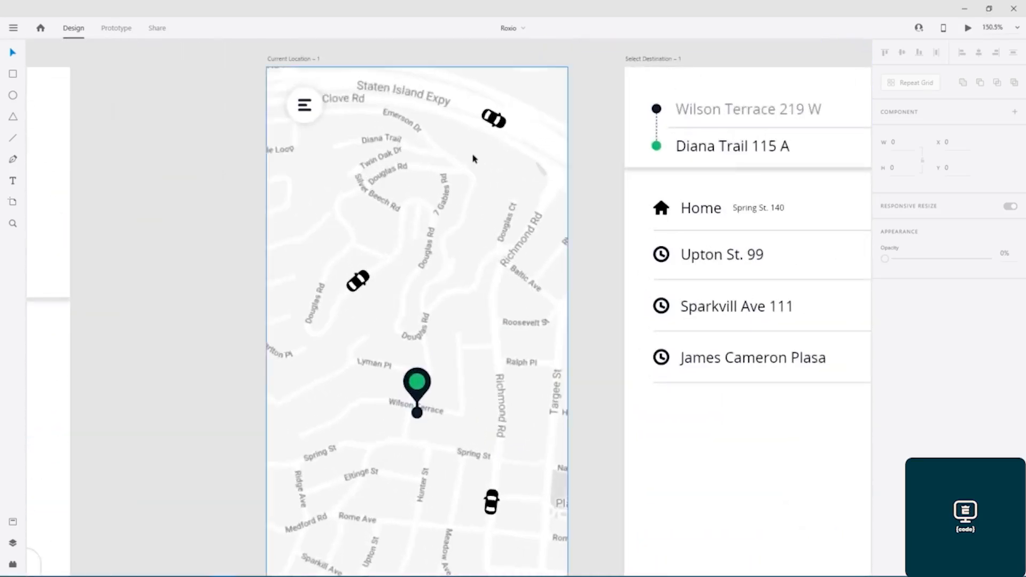
double_click(473, 159)
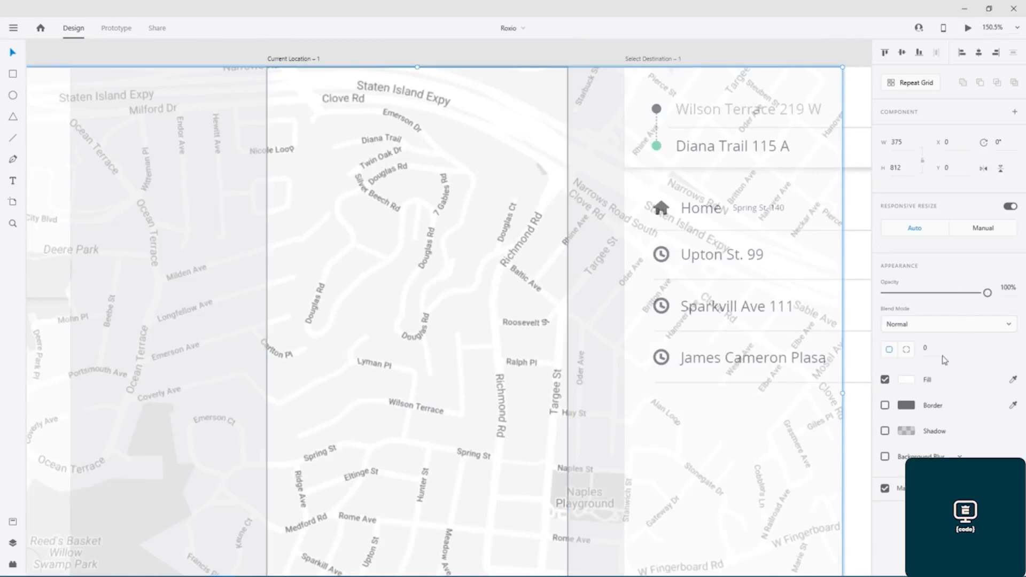
left_click(908, 381)
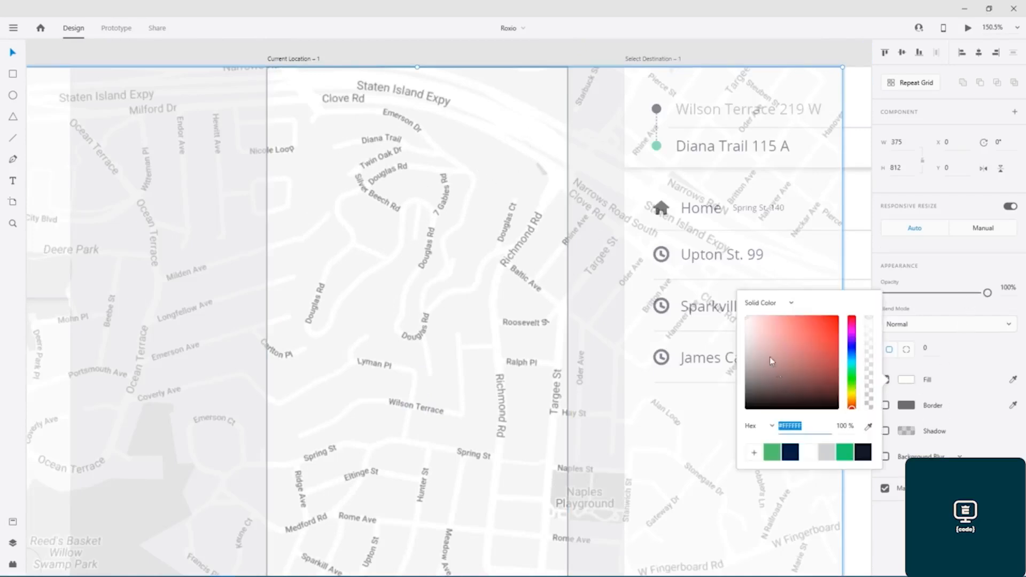
mouse_move(748, 323)
left_mouse_down()
mouse_move(757, 329)
mouse_move(746, 317)
left_mouse_up()
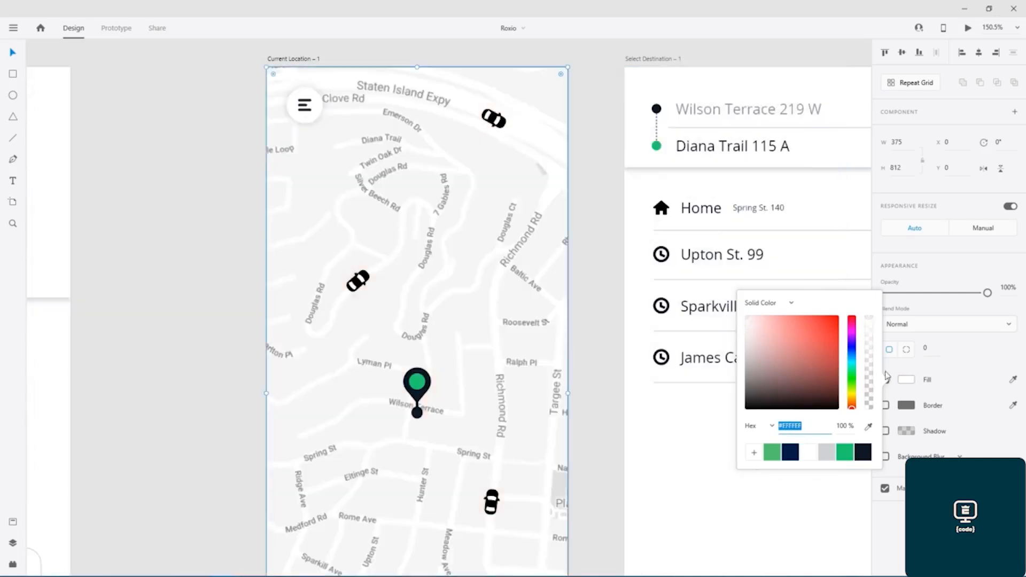
left_click_drag(870, 317, 877, 284)
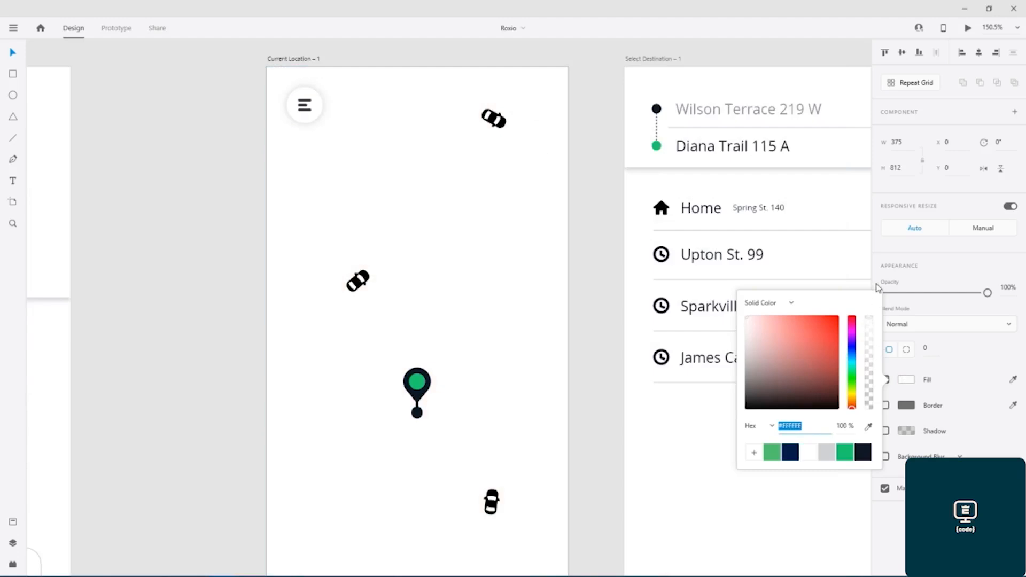
key("ctrl+z")
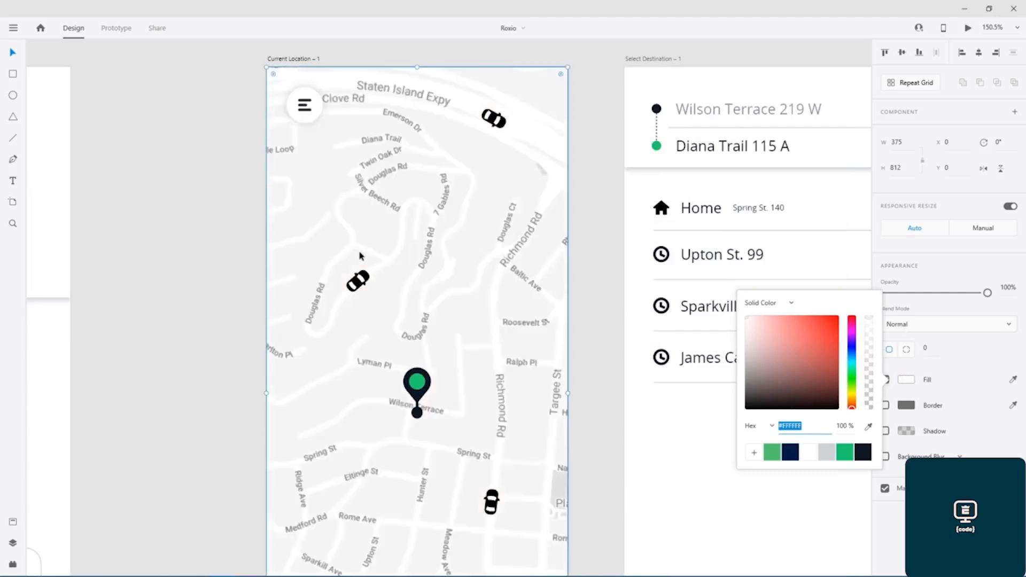
left_click(192, 251)
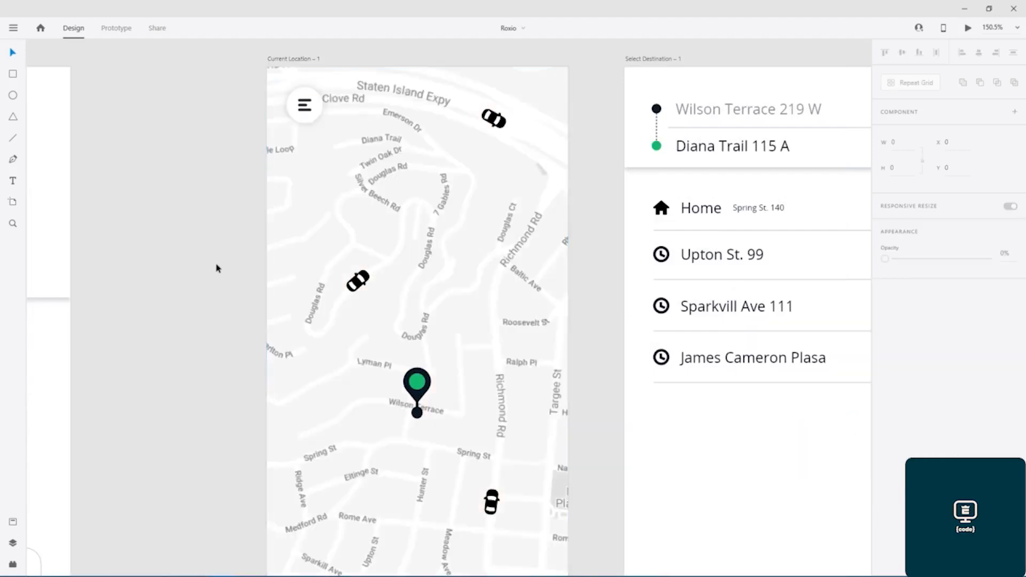
Fill the home, clock and location buttons and the Where to? box on Current Location – 1 with the saved navy #001E43
scroll(215, 268, "down", 2)
left_click_drag(203, 267, 250, 59)
left_click(334, 341)
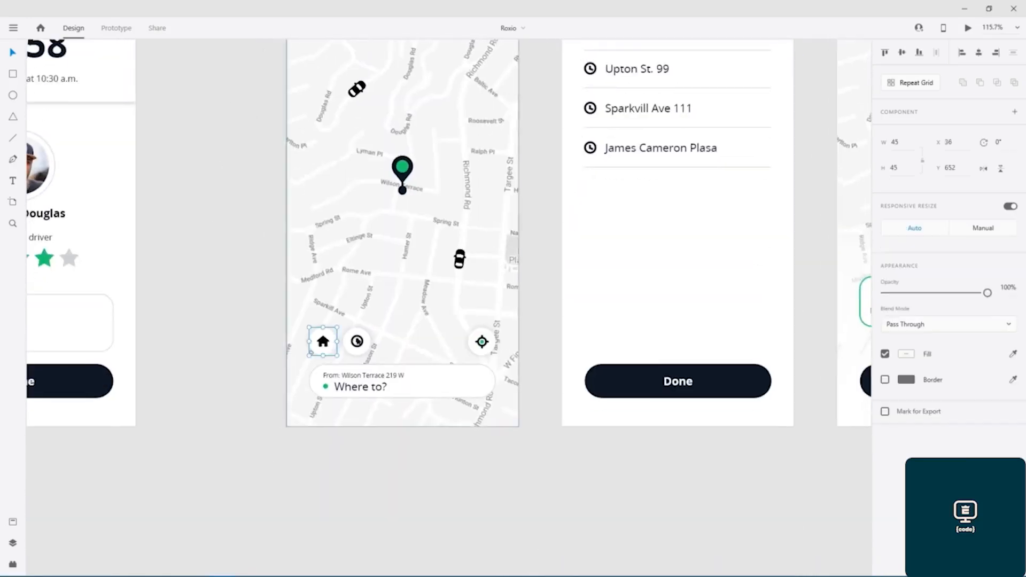
left_click(367, 340, "shift")
left_click(480, 338, "shift")
left_click(450, 381, "shift")
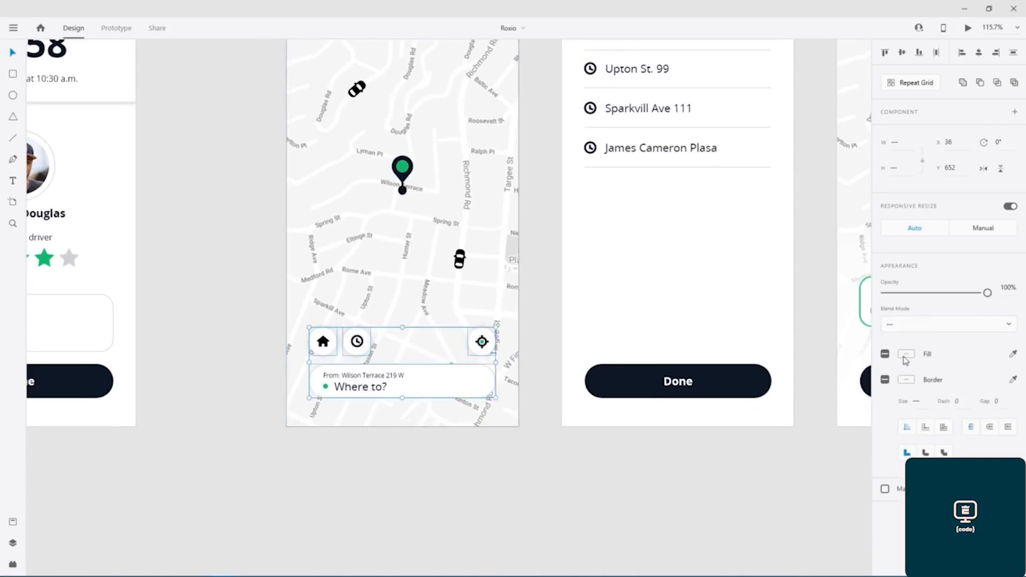
left_click(906, 355)
left_click(791, 427)
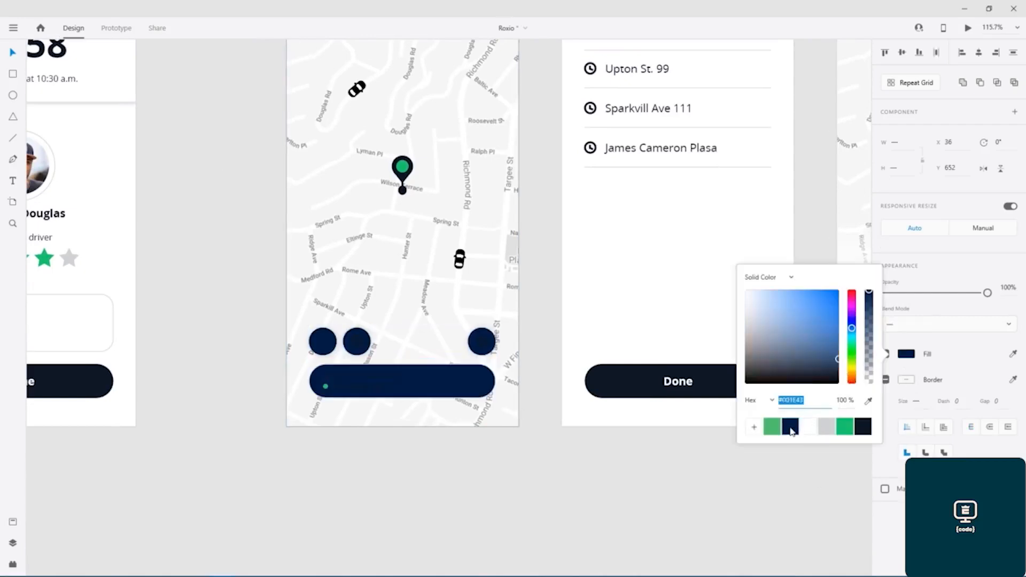
Select both text lines in the Where to? box together with the clock, home and location buttons on Current Location – 1
left_click(354, 386)
scroll(340, 398, "up", 3)
scroll(338, 394, "up", 6)
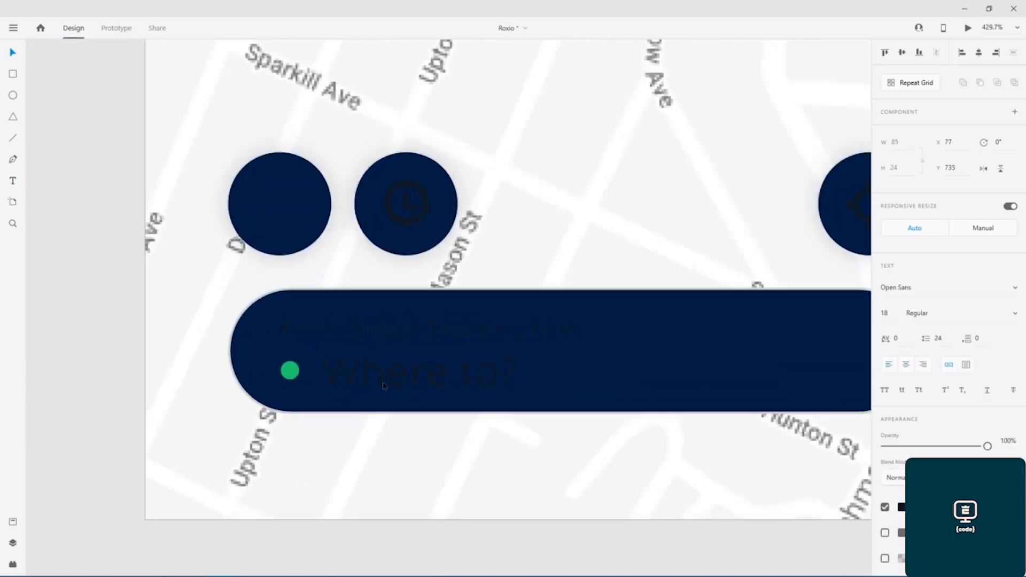
left_click(387, 336, "shift")
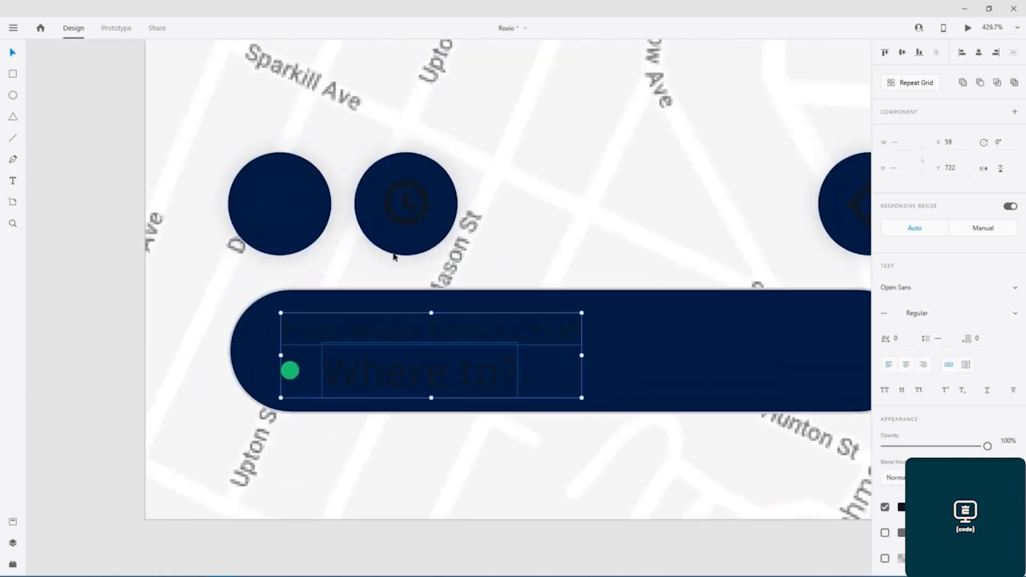
left_click(402, 225, "shift")
left_click(291, 217, "shift")
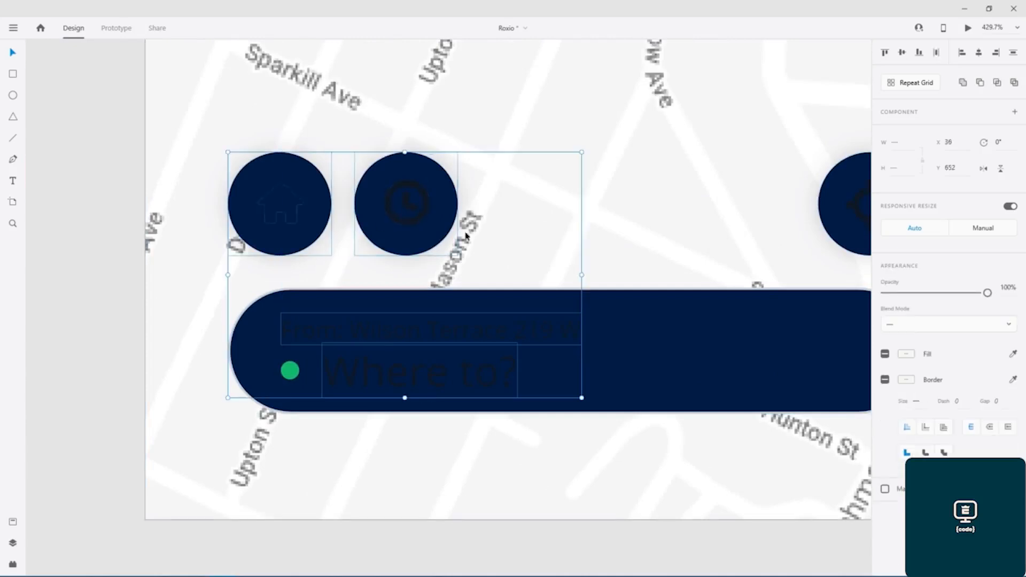
left_click_drag(699, 218, 426, 217)
left_click(622, 218, "shift")
left_click_drag(440, 174, 442, 545)
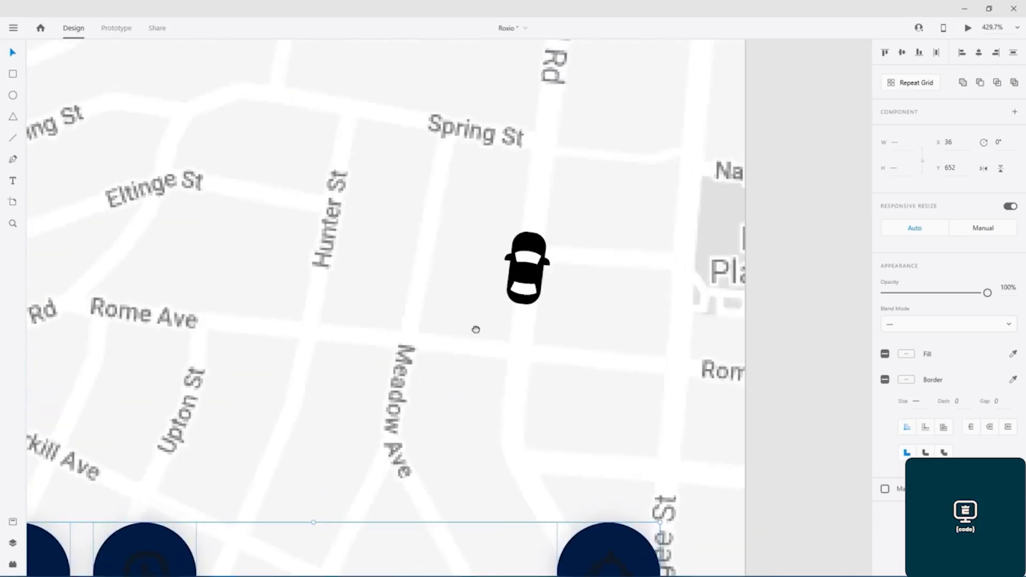
left_click_drag(476, 329, 562, 516)
left_click(638, 442)
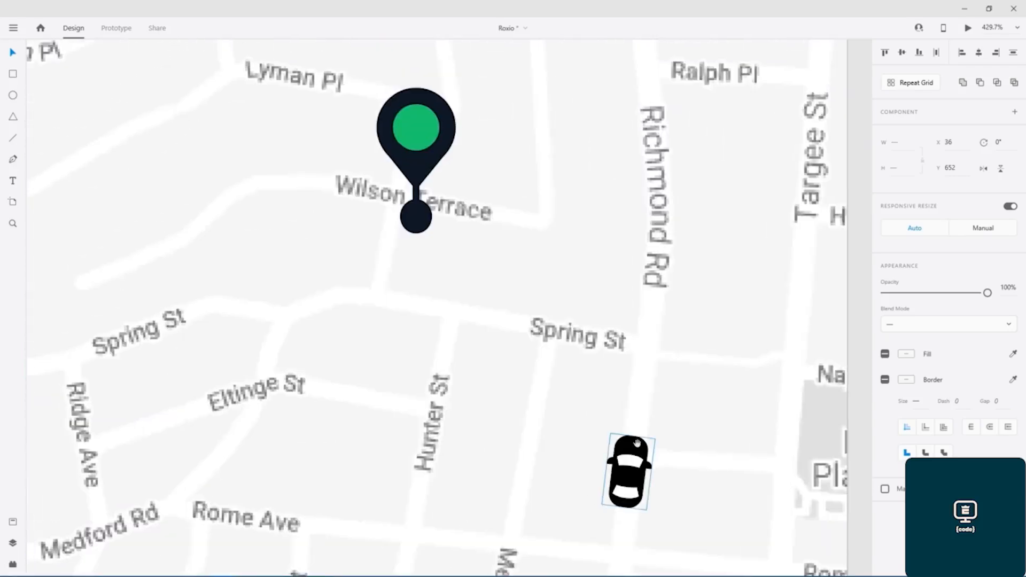
left_click(637, 448, "shift")
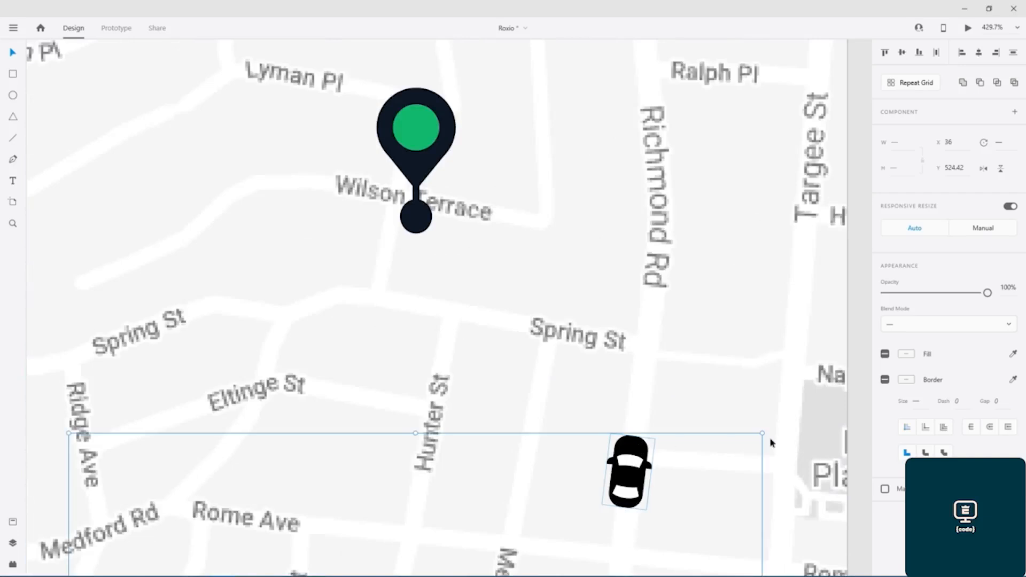
left_click(907, 354)
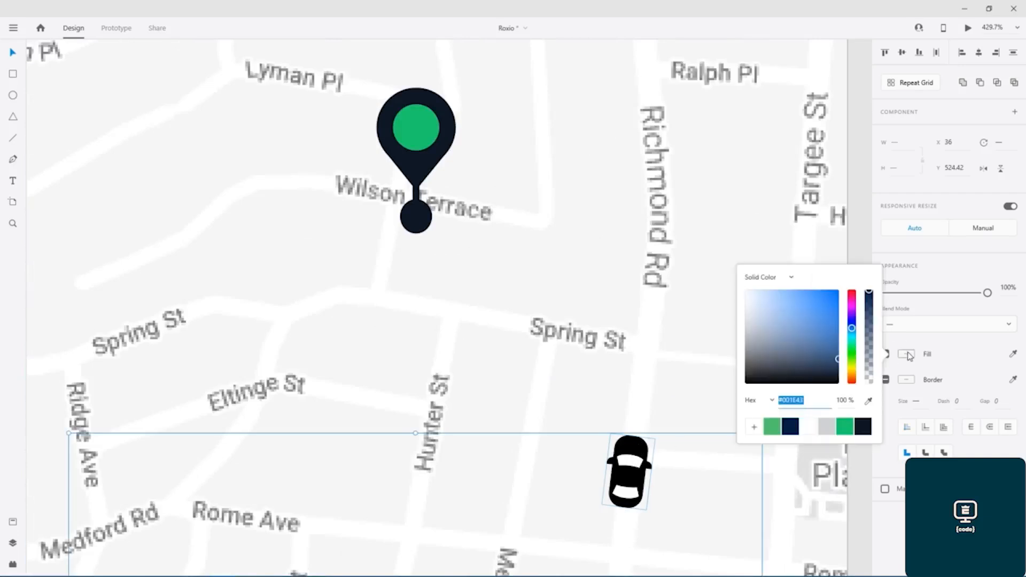
left_click(773, 428)
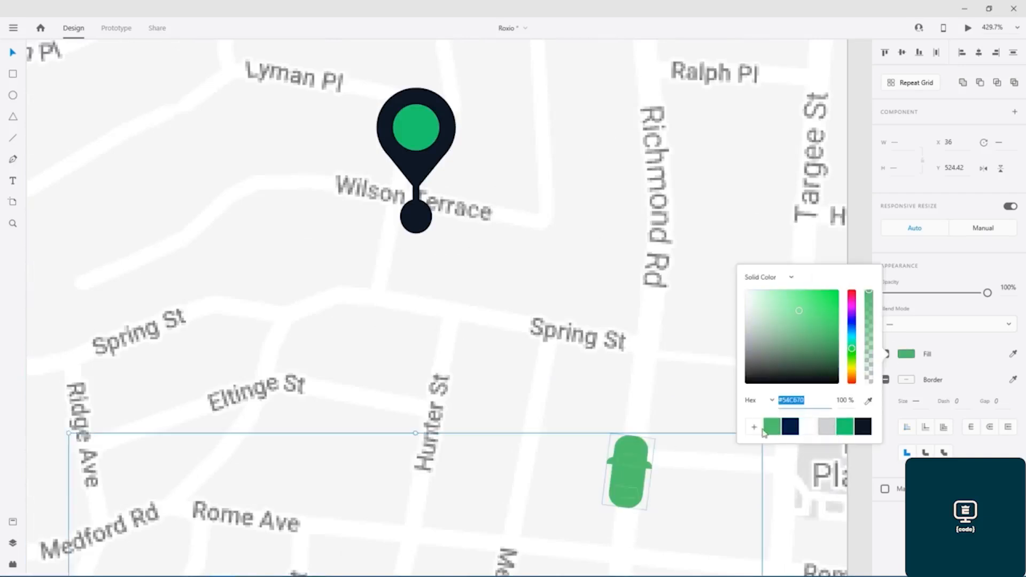
key("ctrl+z")
left_click(642, 449)
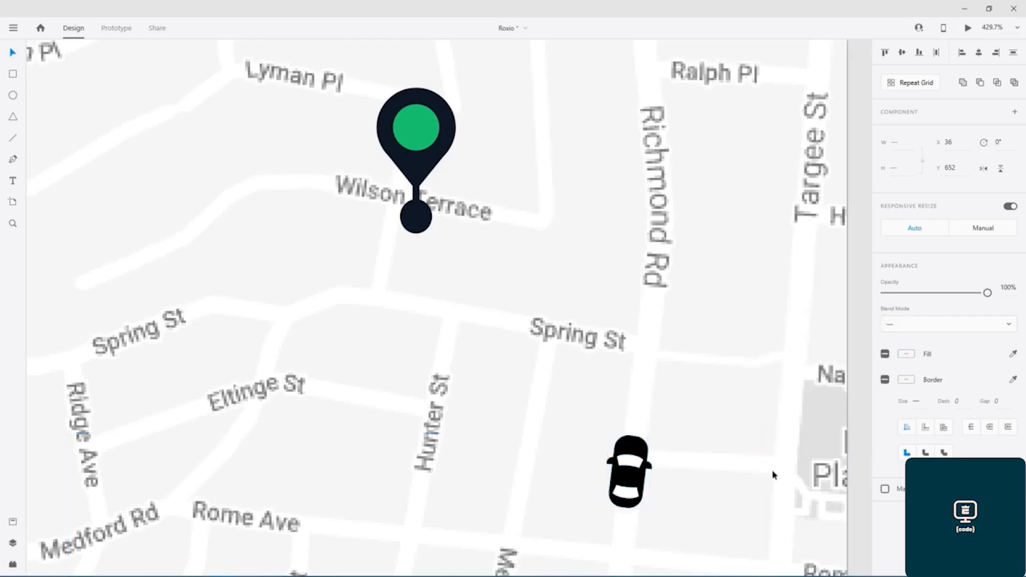
Fill the selected Where to? box texts and the home, clock and location buttons with the saved light green
scroll(774, 470, "down", 7)
left_click(906, 355)
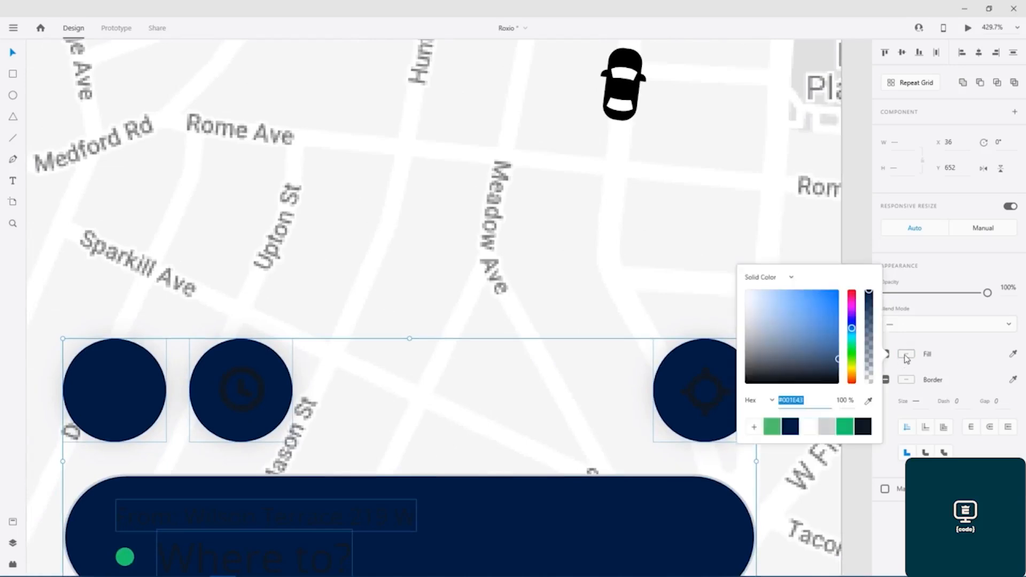
left_click(777, 428)
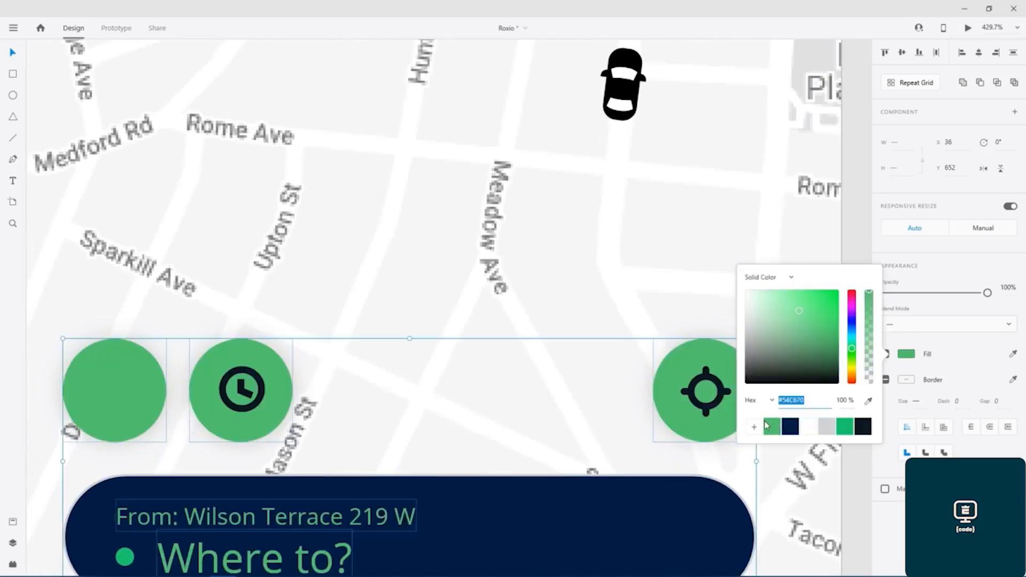
left_click(861, 209)
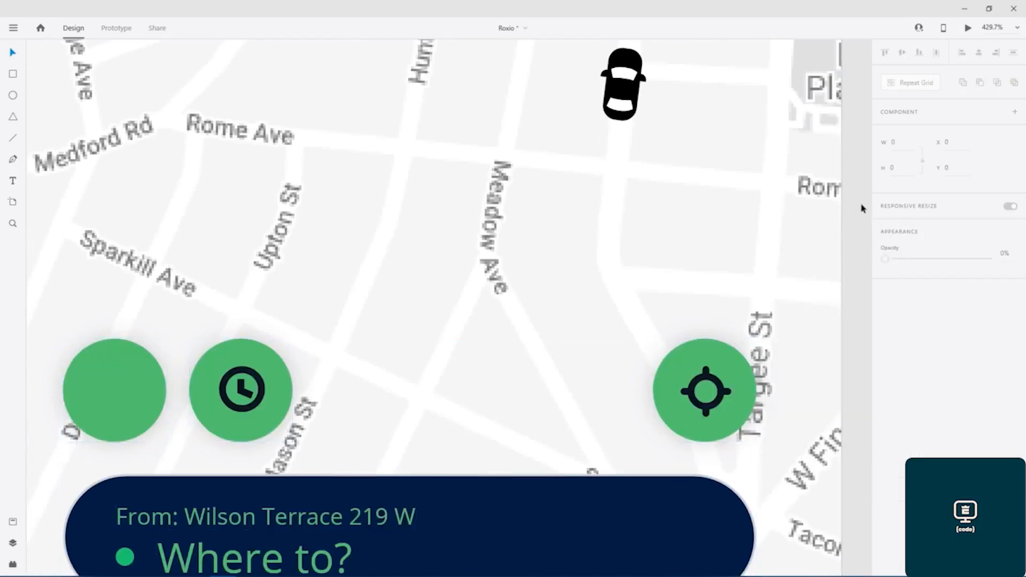
Fill the house icon inside the home button on Current Location – 1 with the saved navy
left_click(126, 393)
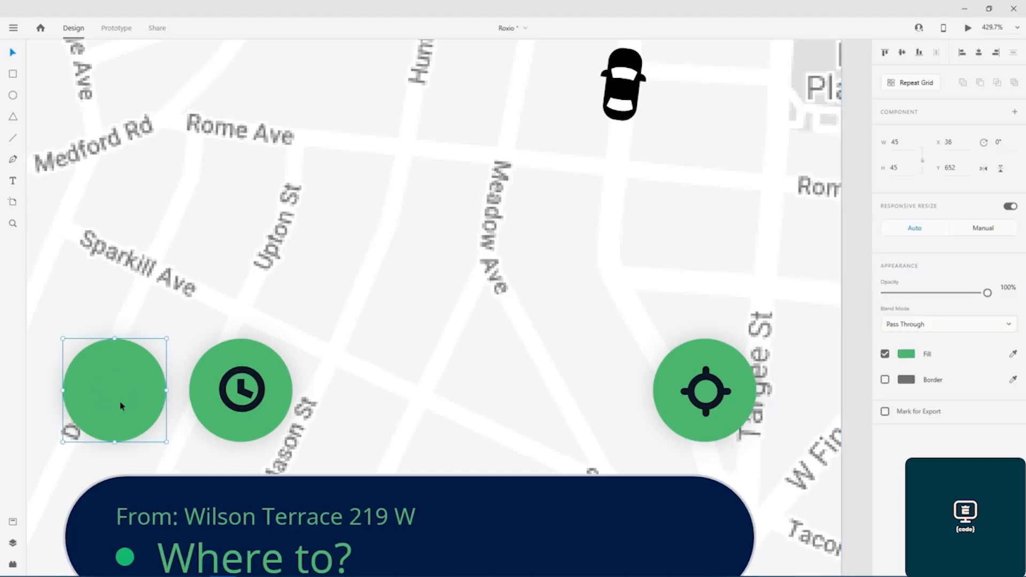
double_click(119, 400)
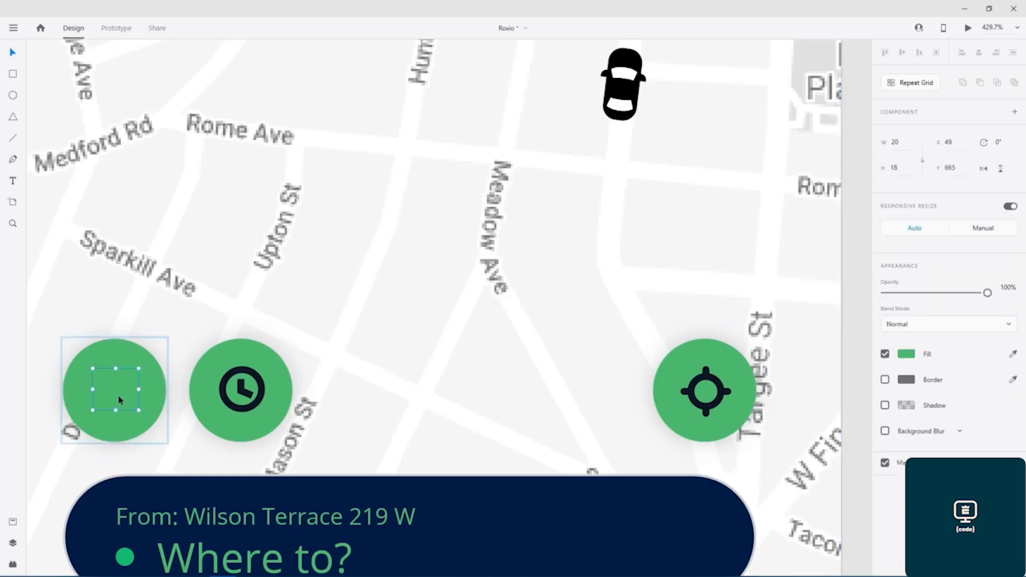
left_click(910, 355)
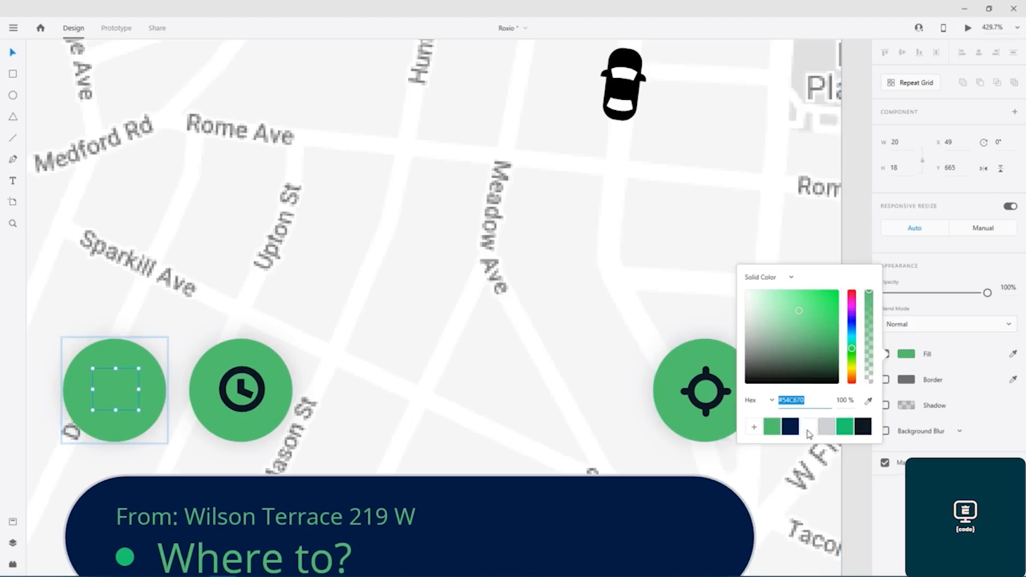
left_click(792, 428)
left_click(853, 237)
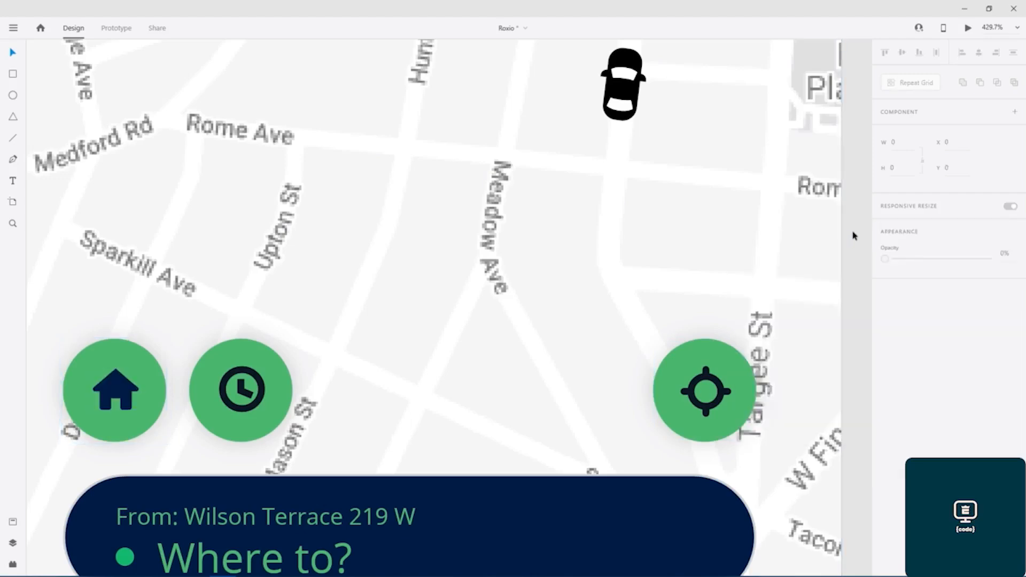
scroll(543, 270, "down", 4)
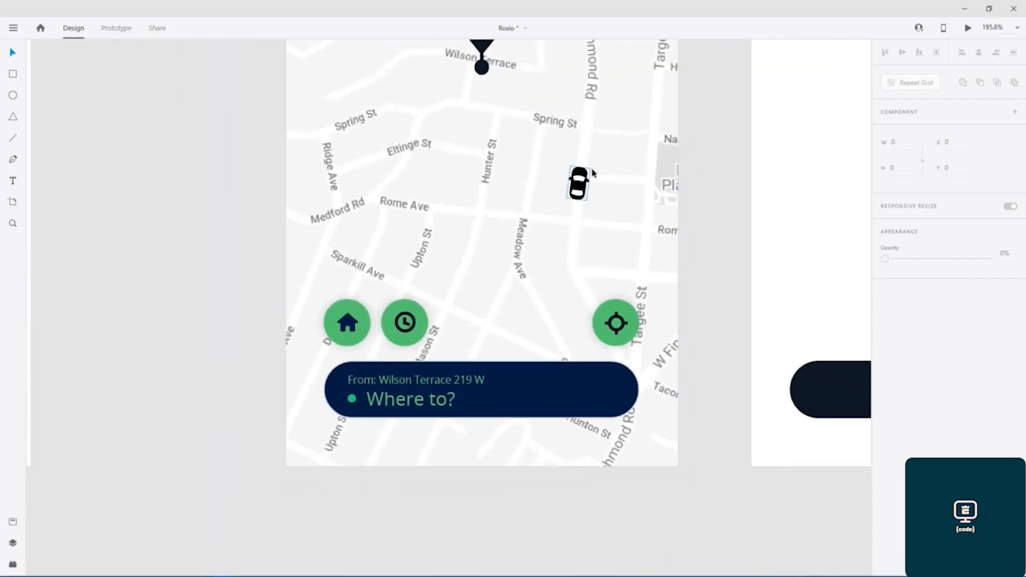
scroll(542, 270, "down", 2)
scroll(539, 318, "down", 2)
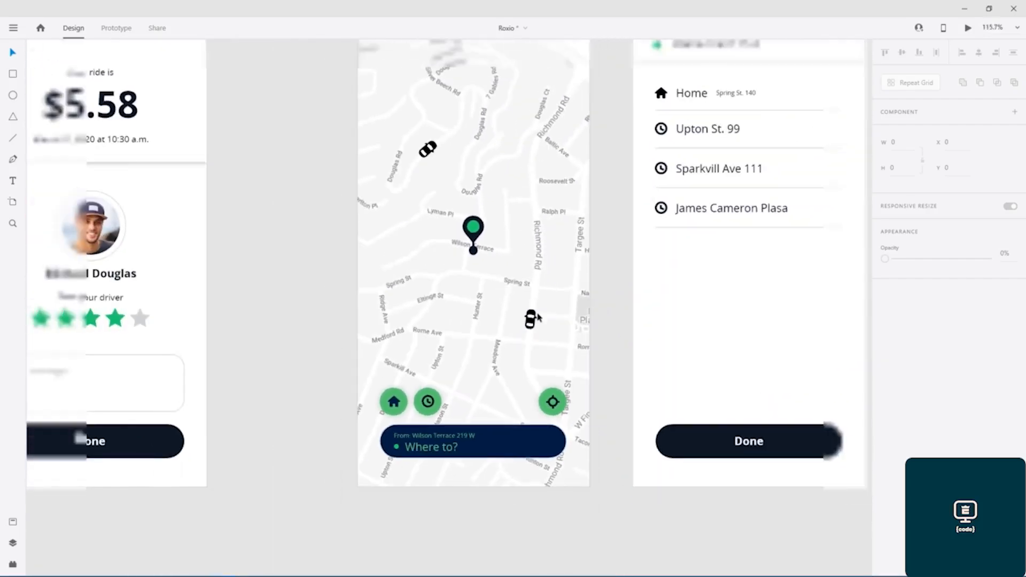
Set the border of the map pin's stem line on Current Location – 1 to the saved light green #54C670
left_click_drag(492, 142, 469, 257)
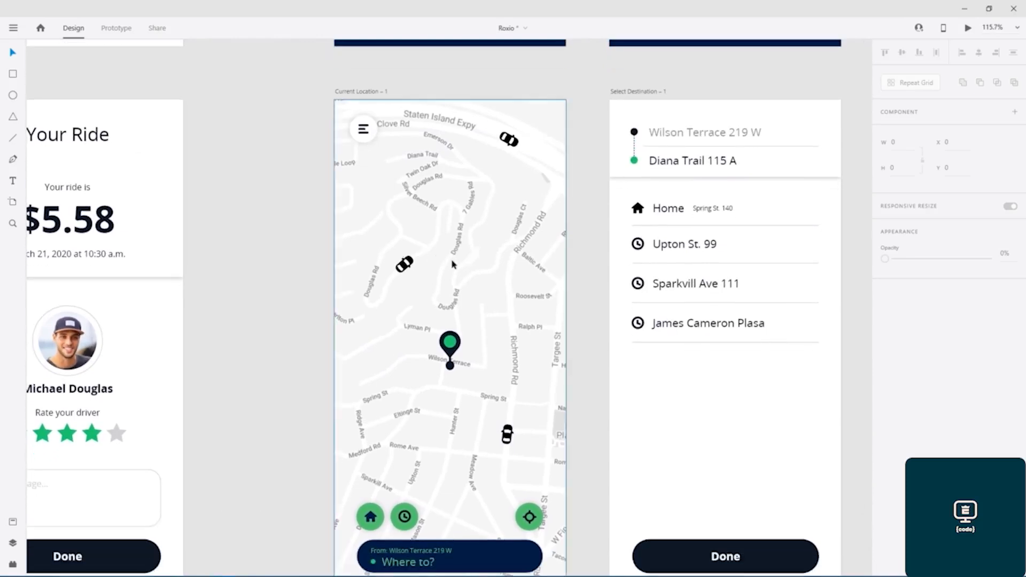
left_click(454, 365)
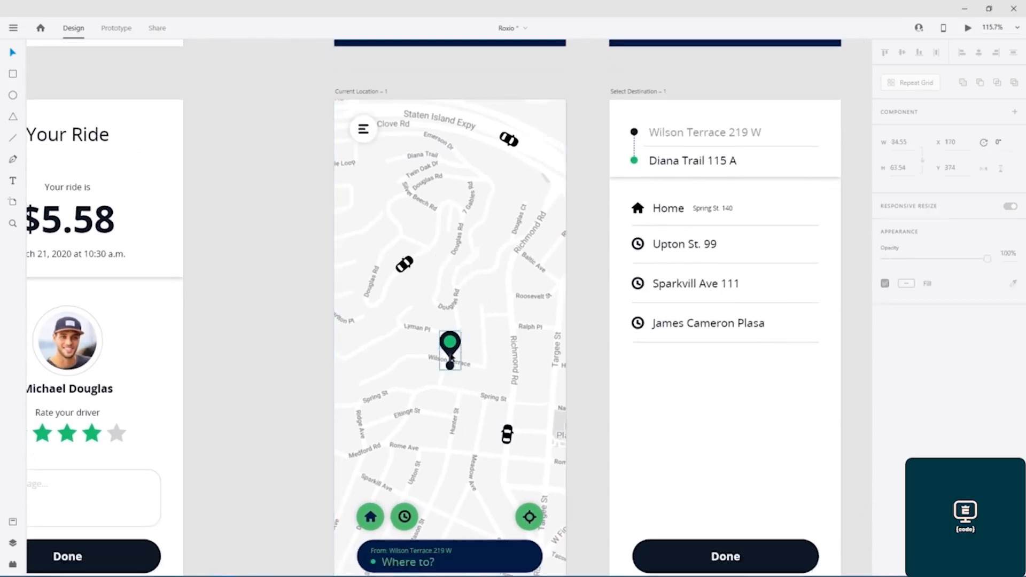
double_click(450, 361)
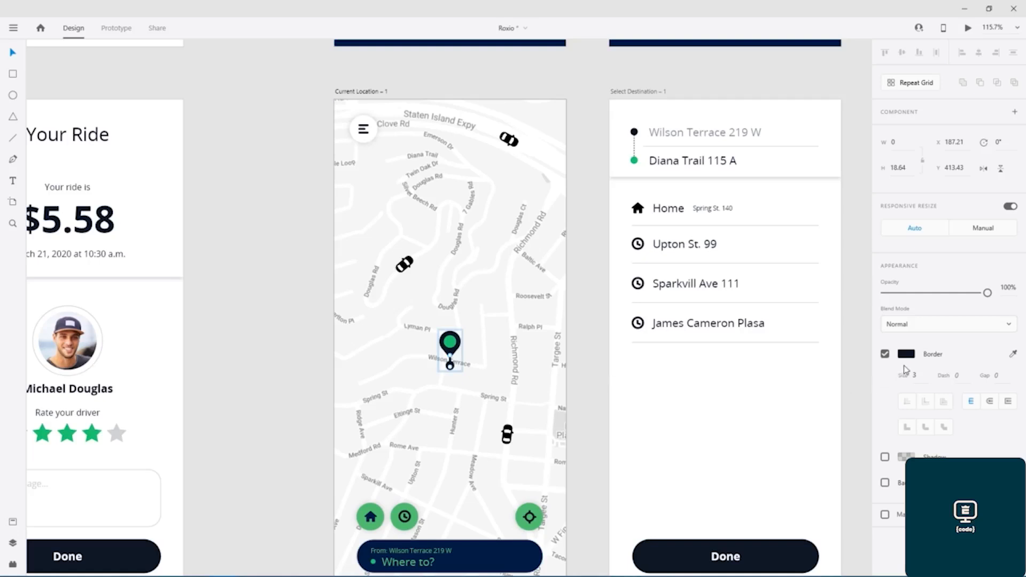
left_click(907, 354)
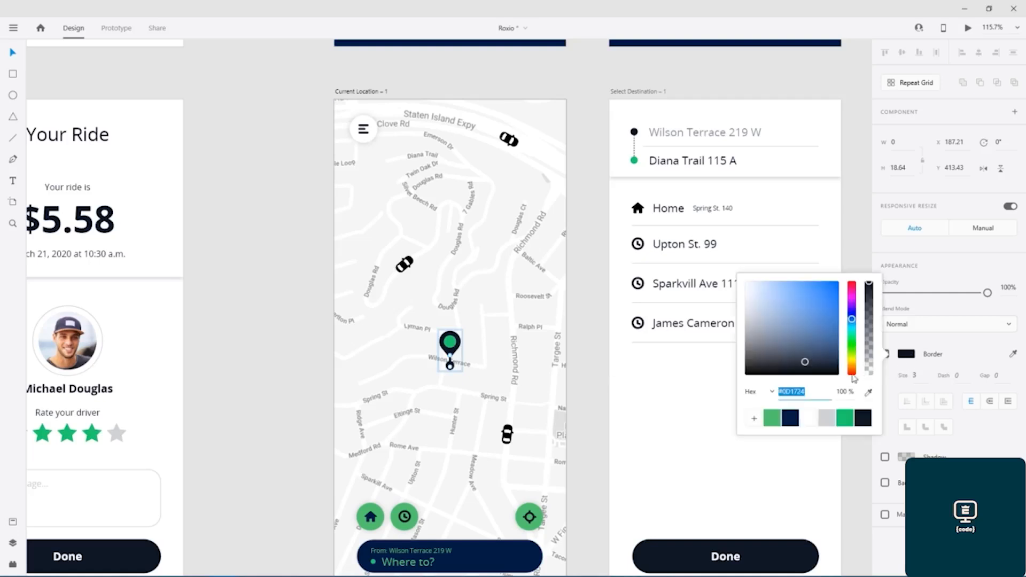
left_click(773, 419)
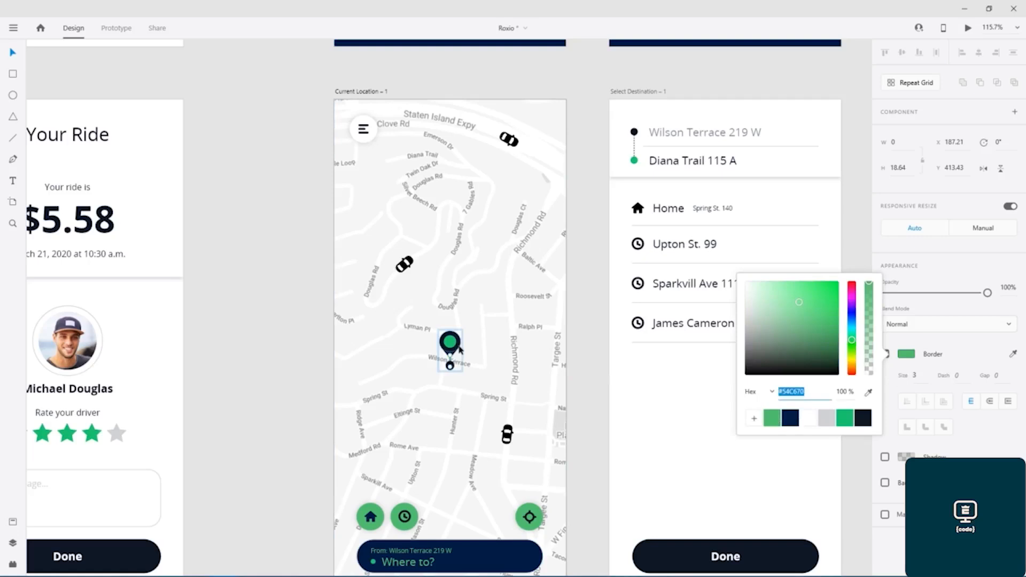
Fill the map pin's outer circle and base dot with the saved navy #001E43
left_click(461, 346)
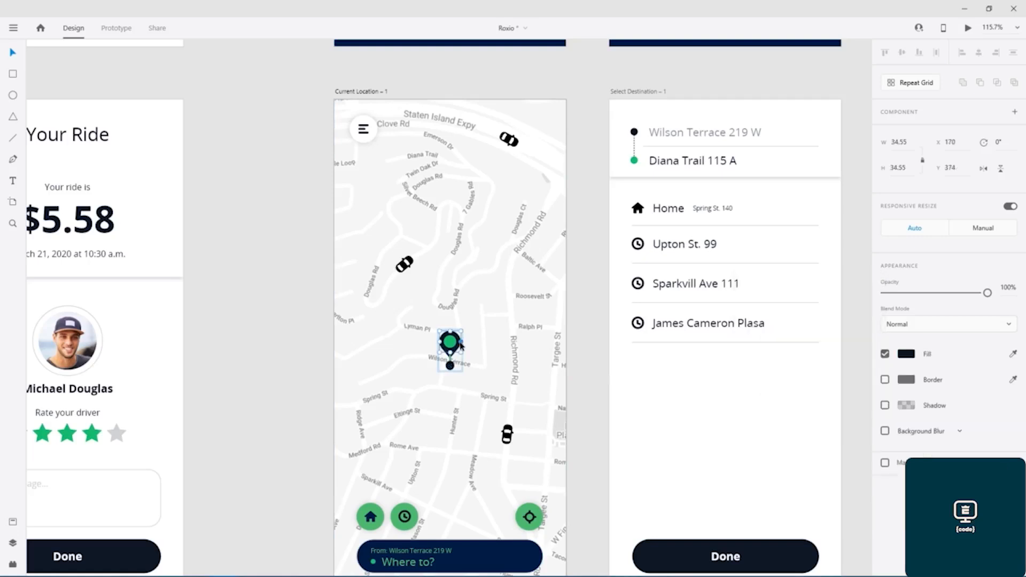
left_click(909, 355)
left_click(791, 427)
left_click(450, 366)
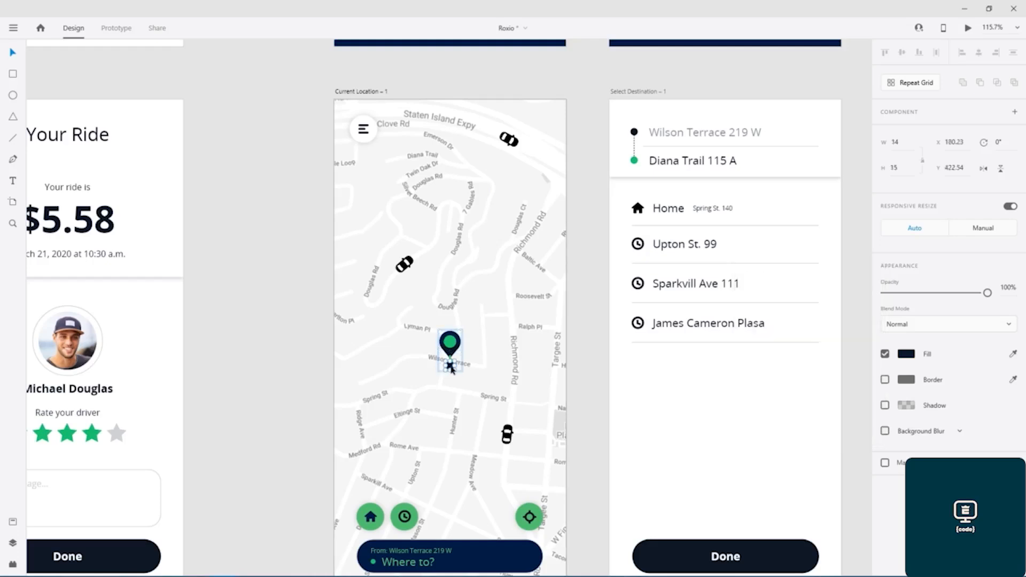
left_click(909, 355)
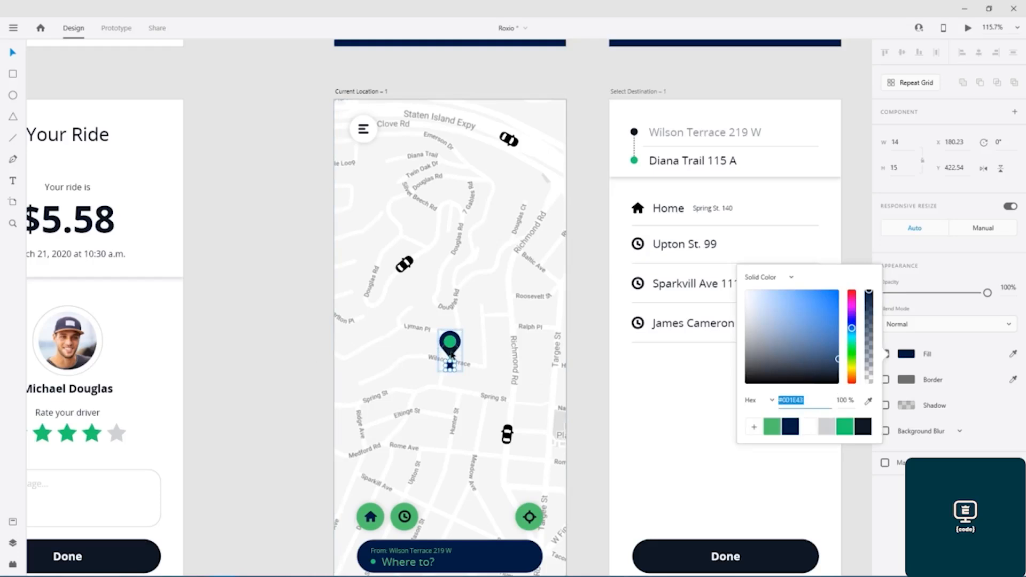
Fill the map pin's outer circle with the saved light green #54C670 and its inner circle with navy #001E43
left_click(460, 348, "shift")
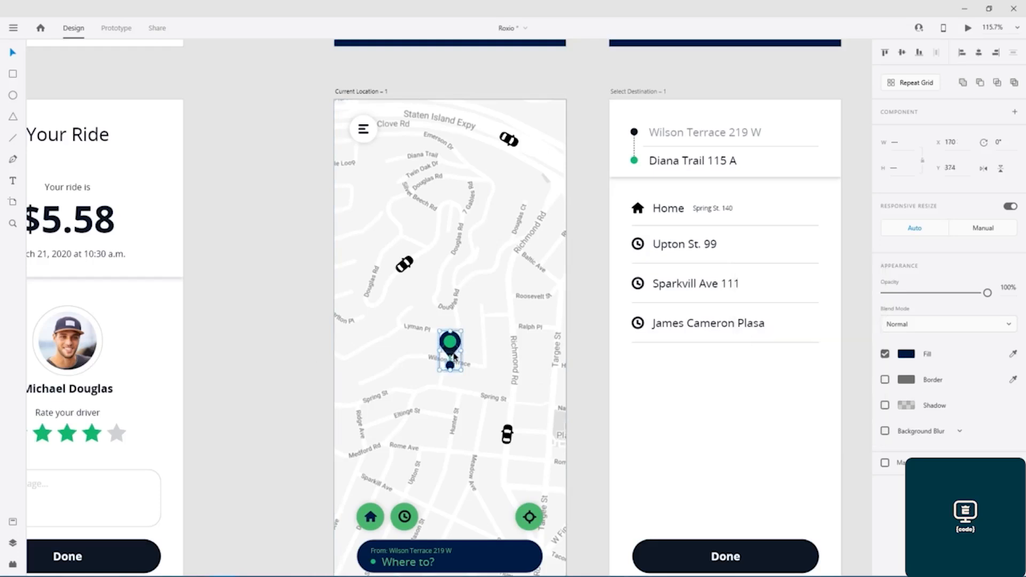
left_click(450, 367, "shift")
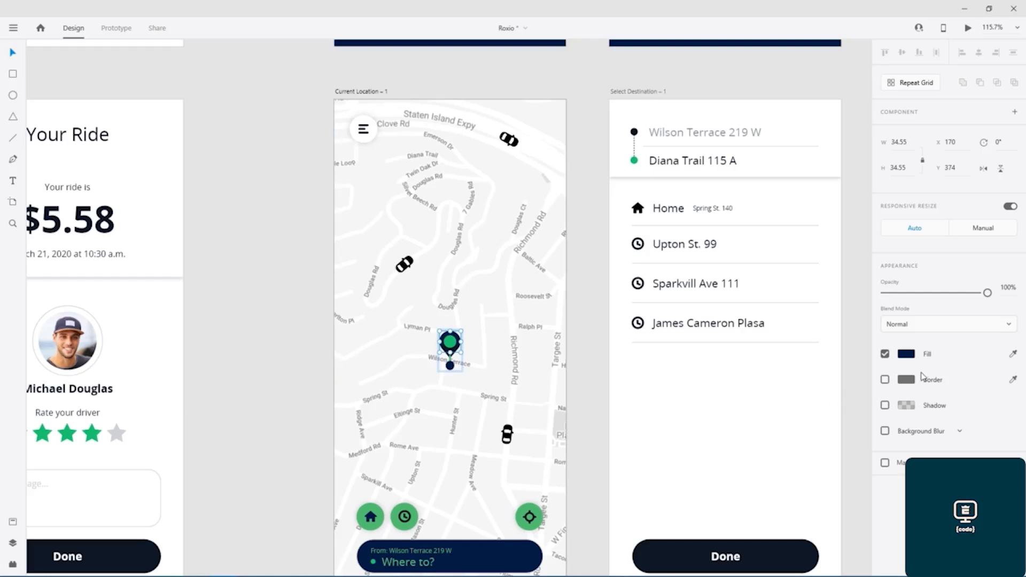
left_click(906, 353)
left_click(773, 428)
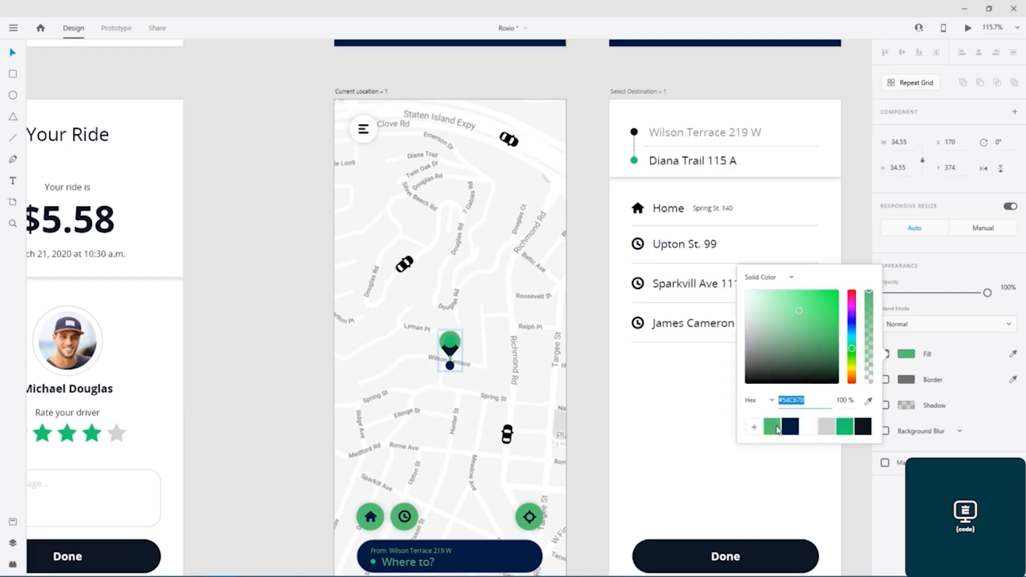
double_click(451, 340)
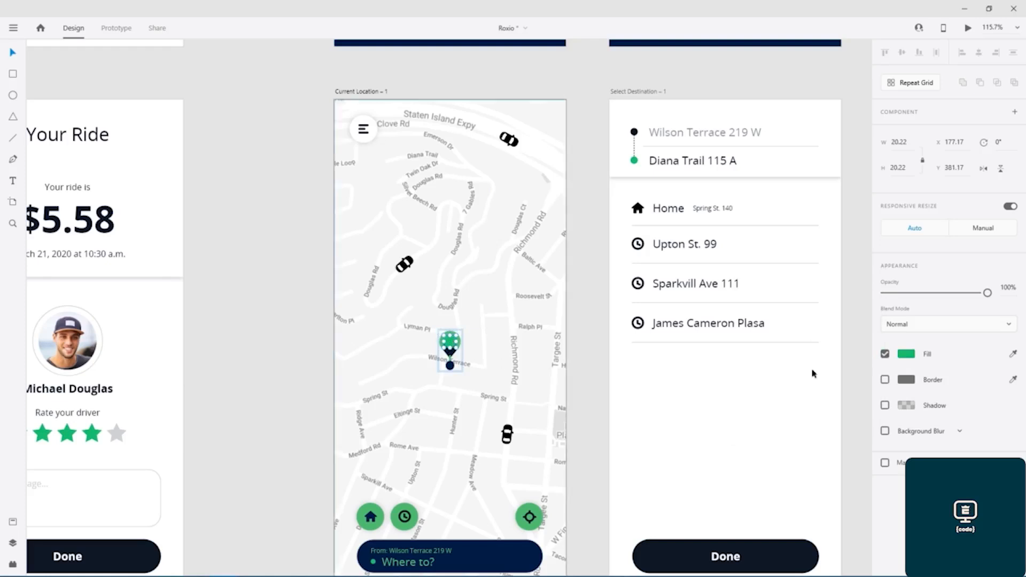
left_click(906, 354)
left_click(791, 428)
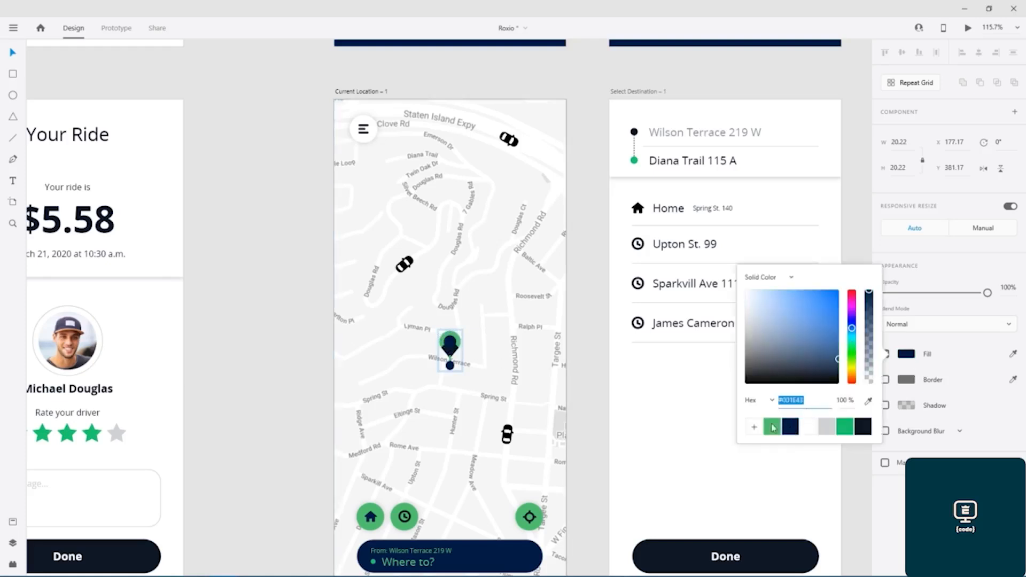
Fill the map pin's pointed lower part and its base dot with the saved light green #54C670
left_click(451, 354)
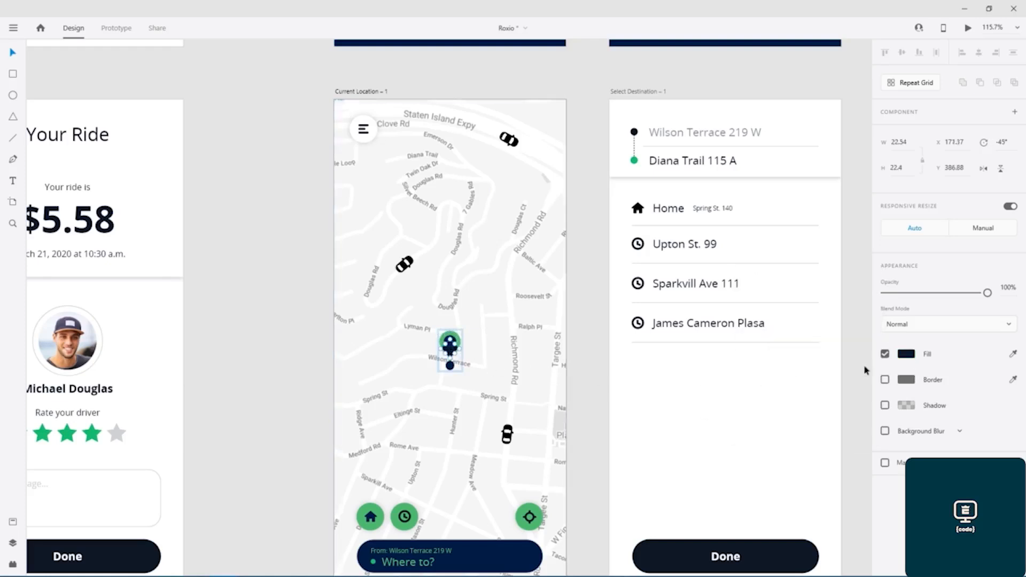
left_click(911, 356)
left_click(772, 426)
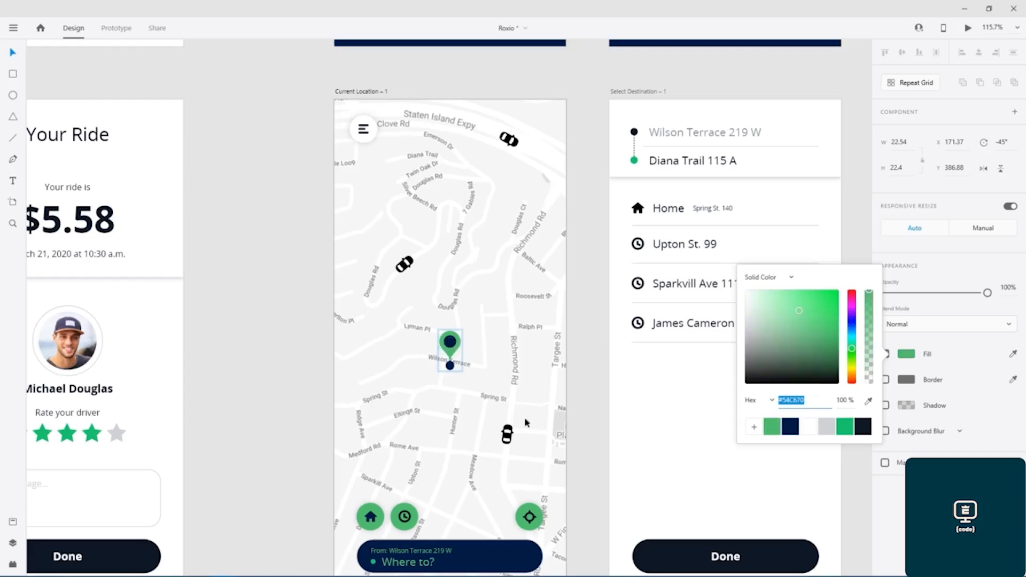
left_click(450, 368)
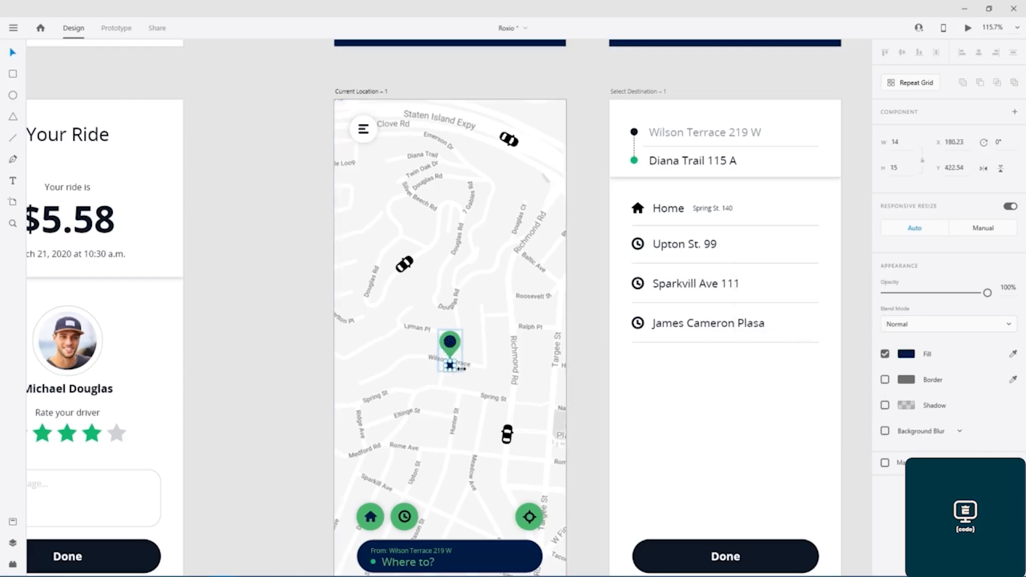
left_click(908, 355)
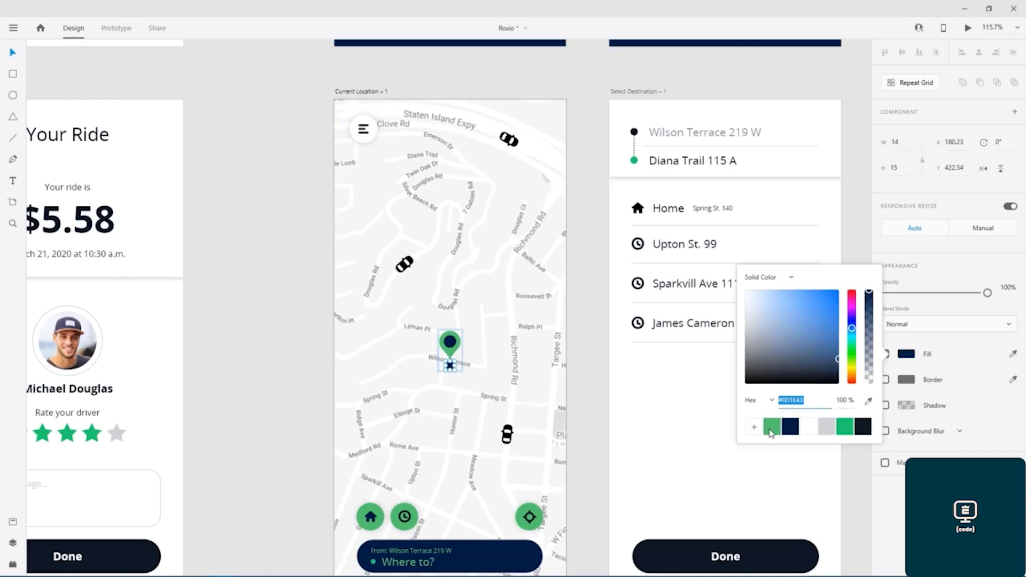
left_click(772, 427)
left_click(294, 353)
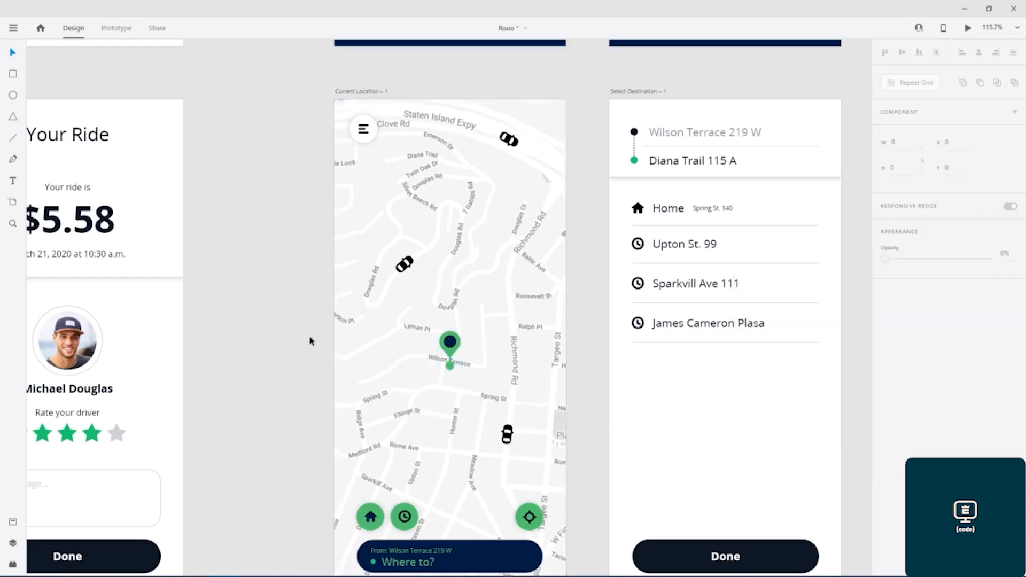
Fill the Select Destination – 1 artboard background with the saved navy #001E43
left_click_drag(588, 187, 245, 144)
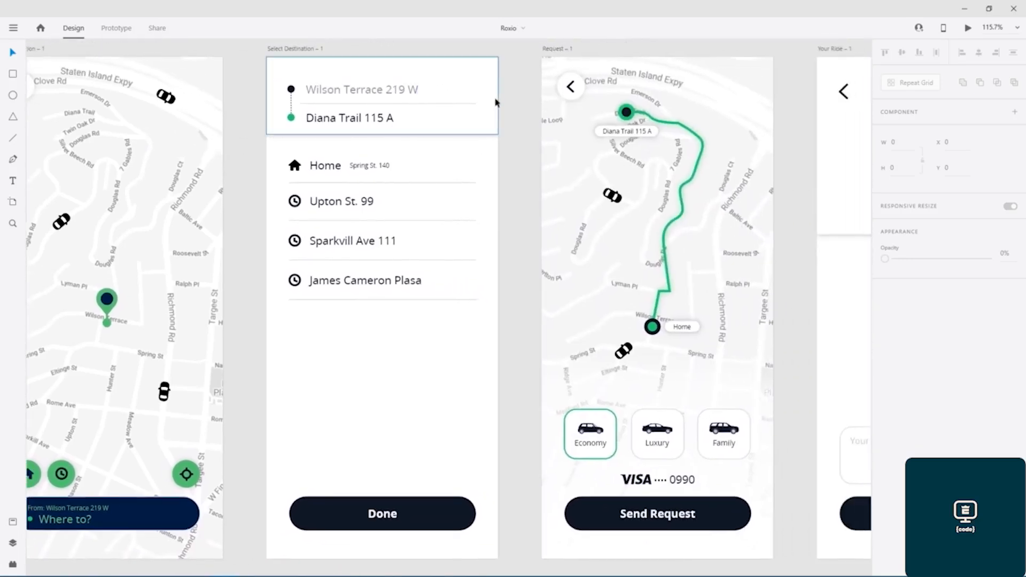
left_click(489, 73)
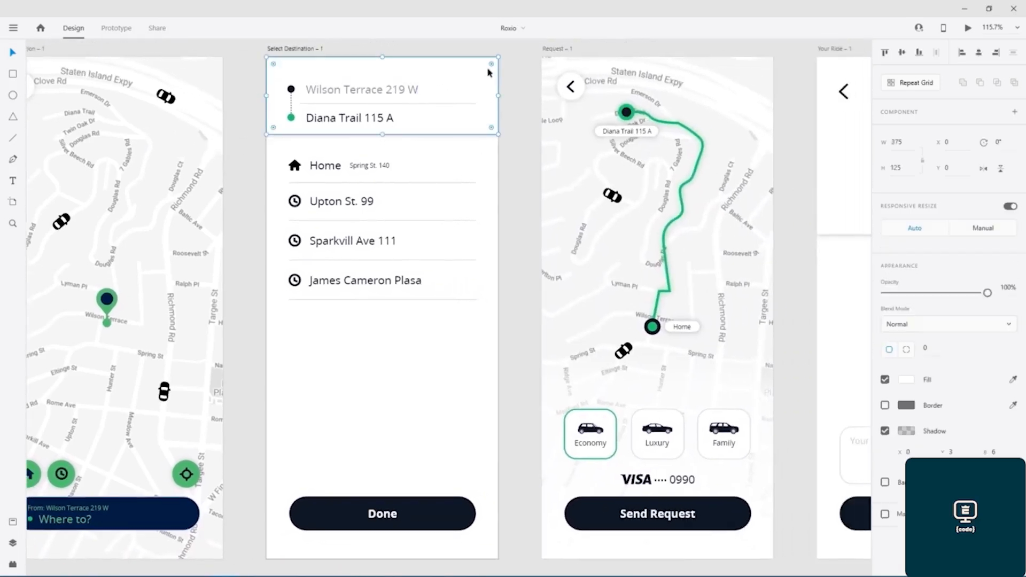
left_click(475, 332)
left_click(908, 342)
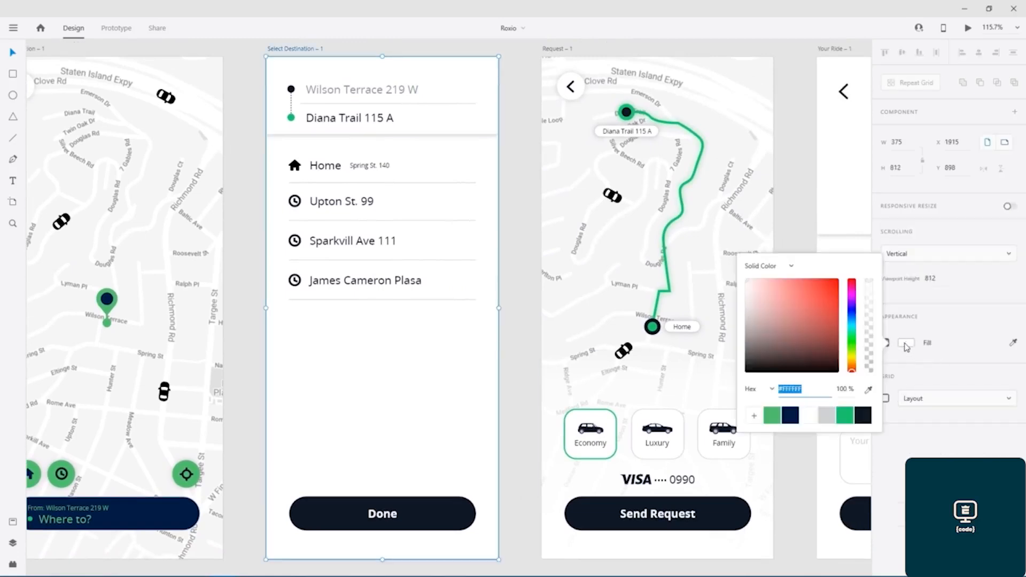
left_click(789, 415)
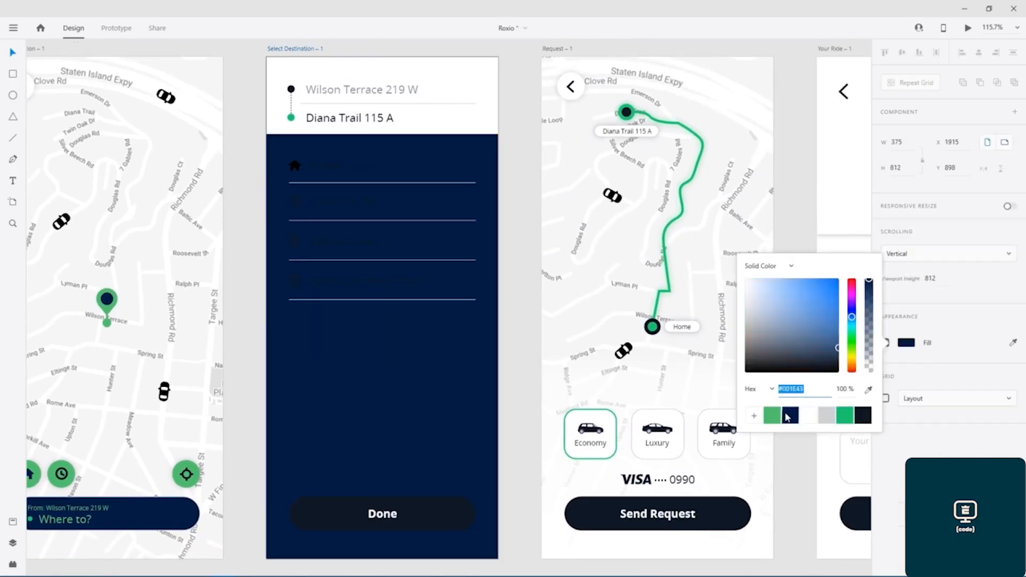
Fill the header rectangle behind the two addresses on Select Destination – 1 with the saved navy
left_click(480, 80)
left_click(907, 380)
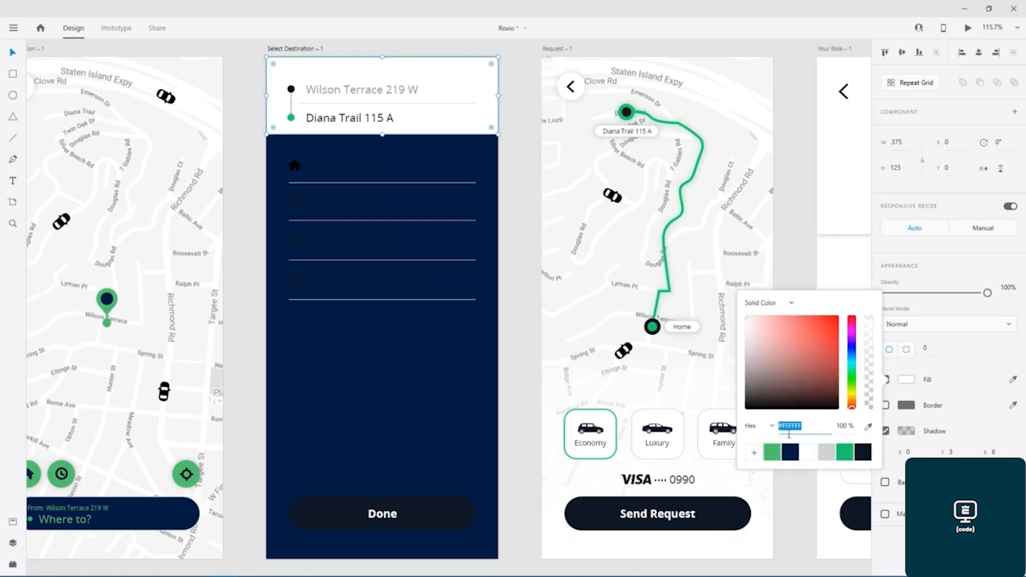
left_click(791, 453)
left_click(390, 102)
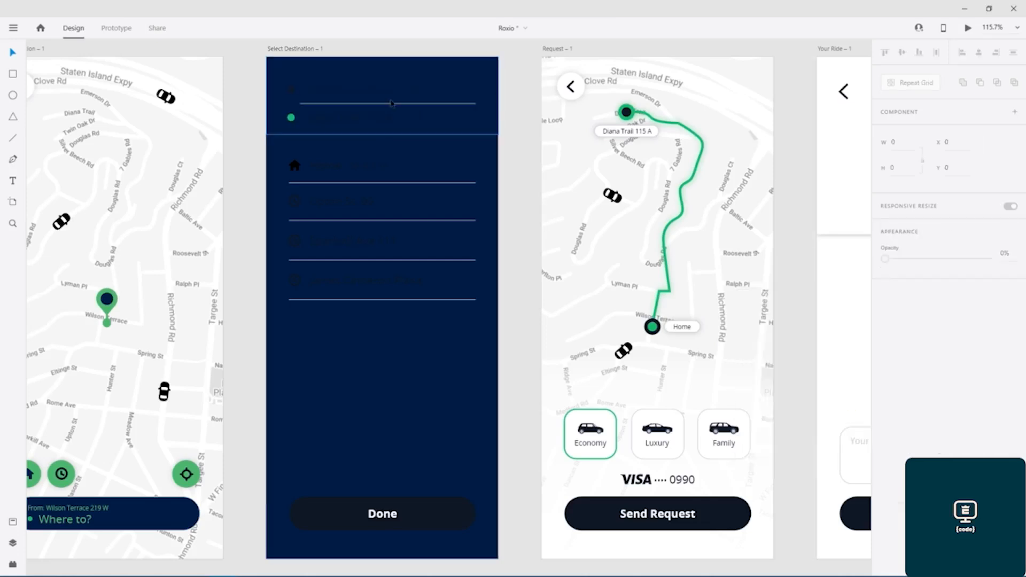
scroll(391, 102, "up", 5)
left_click_drag(394, 127, 529, 303)
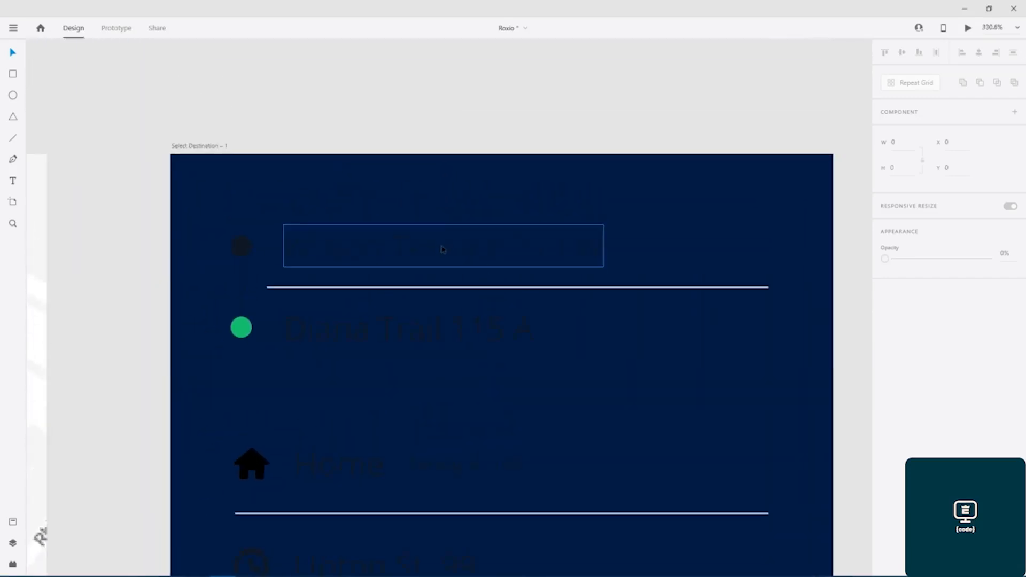
left_click(427, 254)
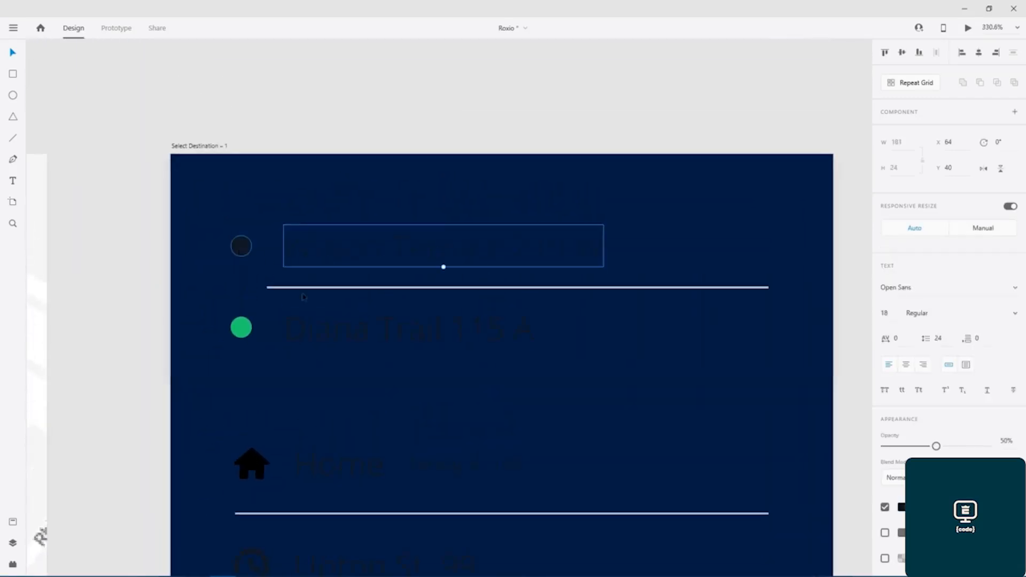
left_click(363, 321, "shift")
left_click(338, 475, "shift")
left_click(430, 470, "shift")
scroll(438, 356, "down", 5)
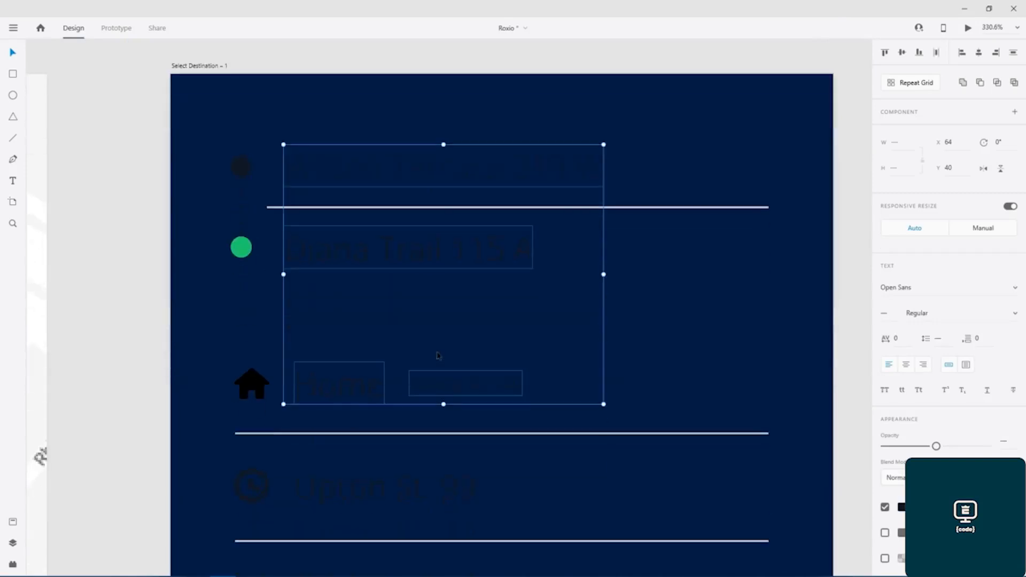
scroll(441, 362, "down", 1, "ctrl")
scroll(442, 361, "down", 5, "ctrl")
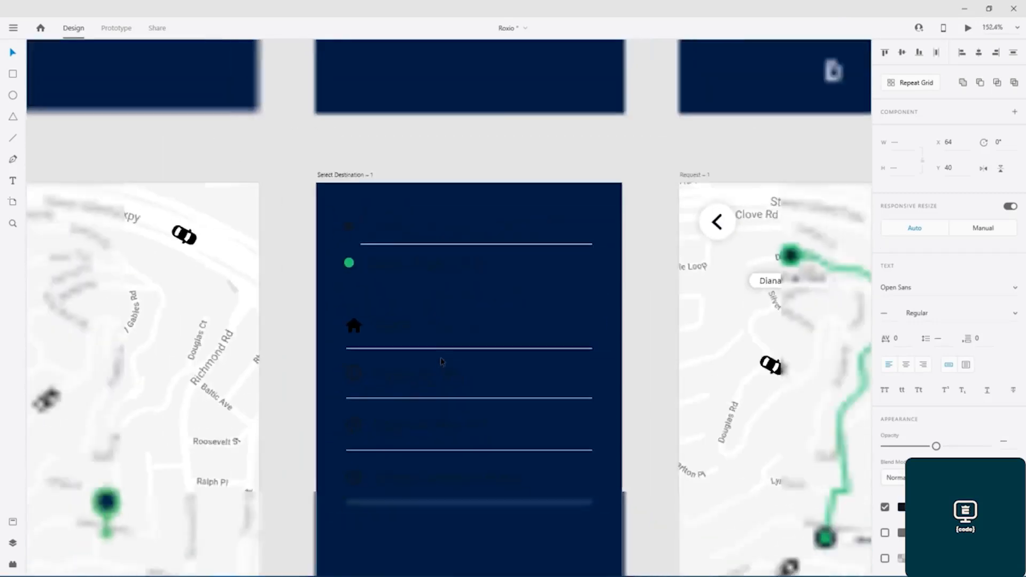
Select all header and destination list elements on Select Destination – 1, leaving out the Done button
left_click_drag(442, 353, 447, 231)
left_click_drag(327, 60, 498, 324)
left_click_drag(499, 325, 499, 326)
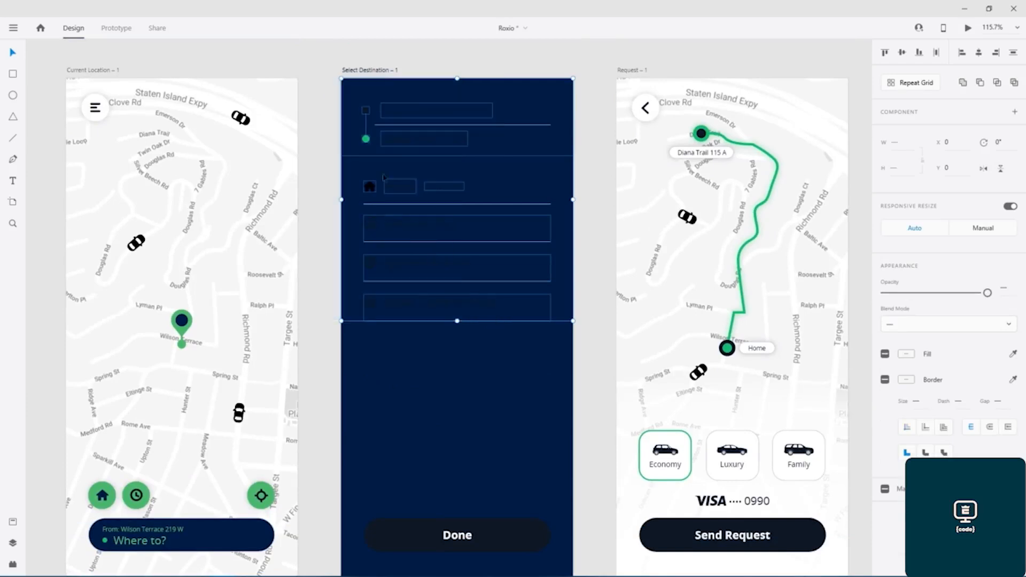
Try filling the whole selection, including the header rectangle, with the saved light green, and undo it
left_click(908, 355)
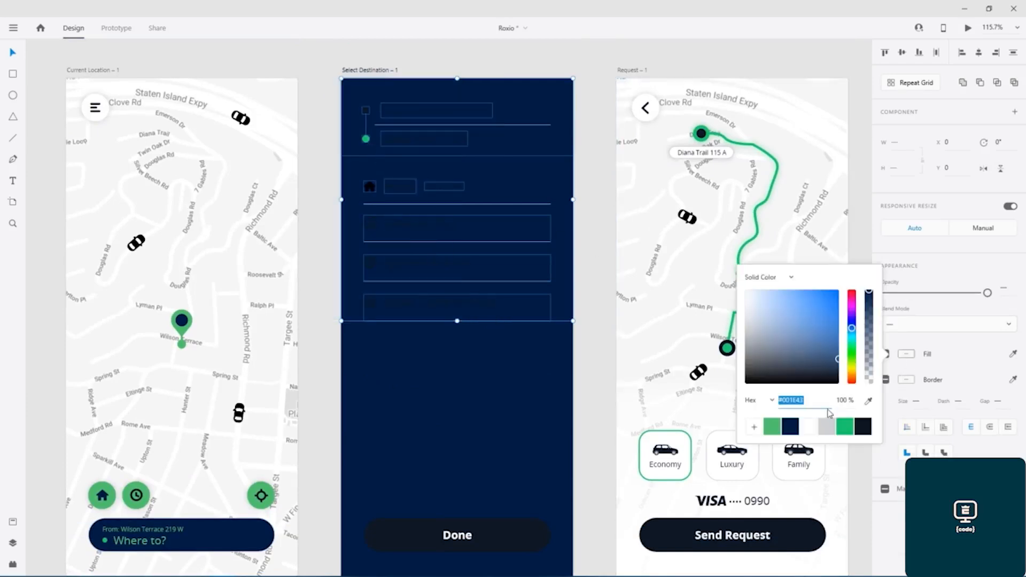
left_click(775, 428)
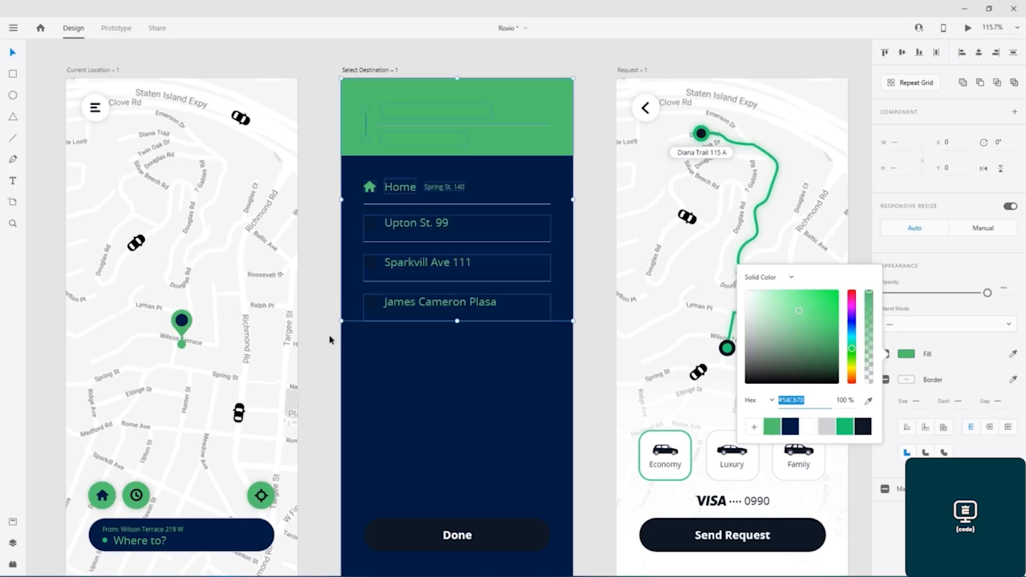
key("ctrl+z")
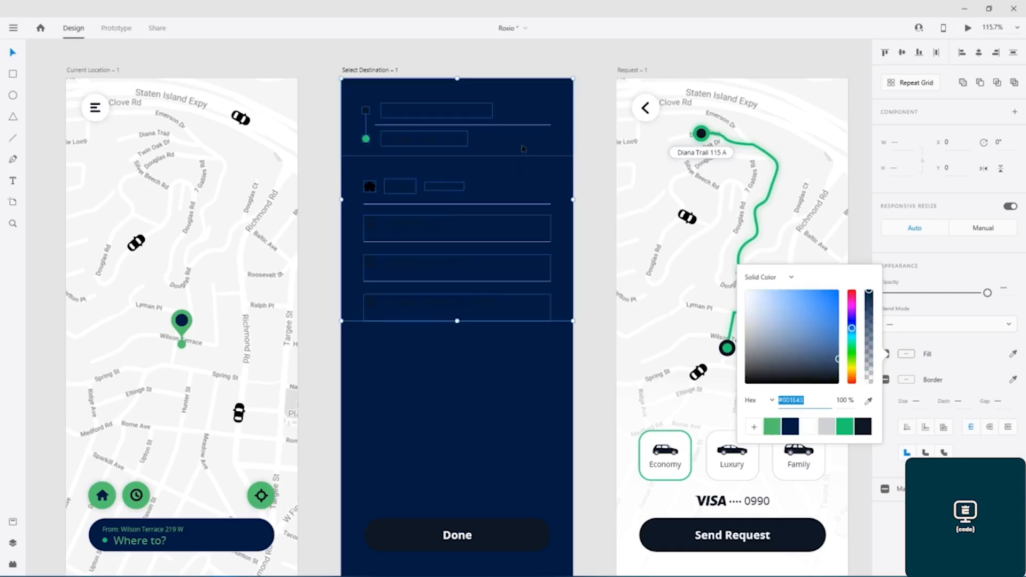
Remove the header rectangle from the selection and fill the remaining texts and icons with the saved light green #54C670
left_click(498, 153)
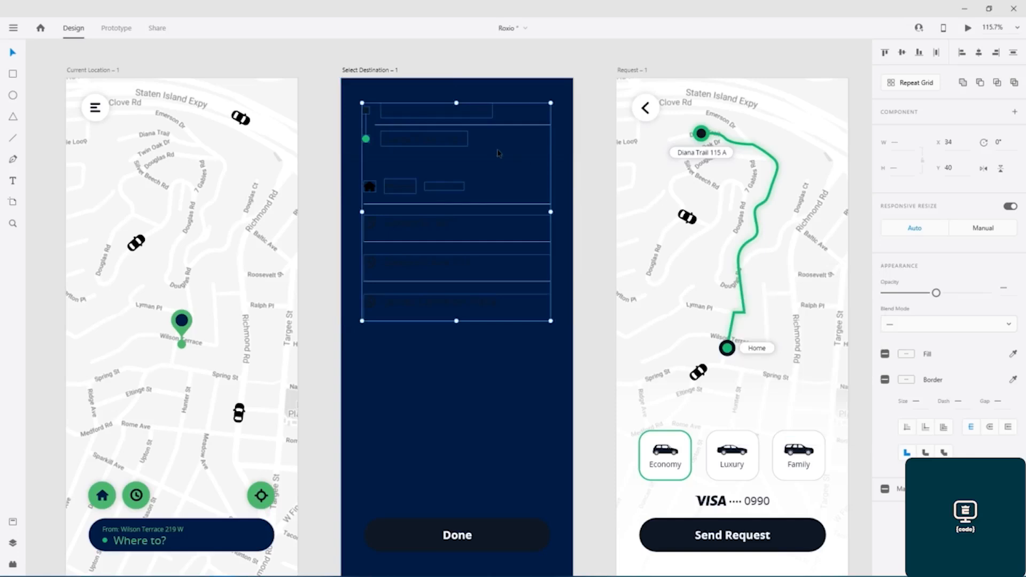
left_click(905, 358)
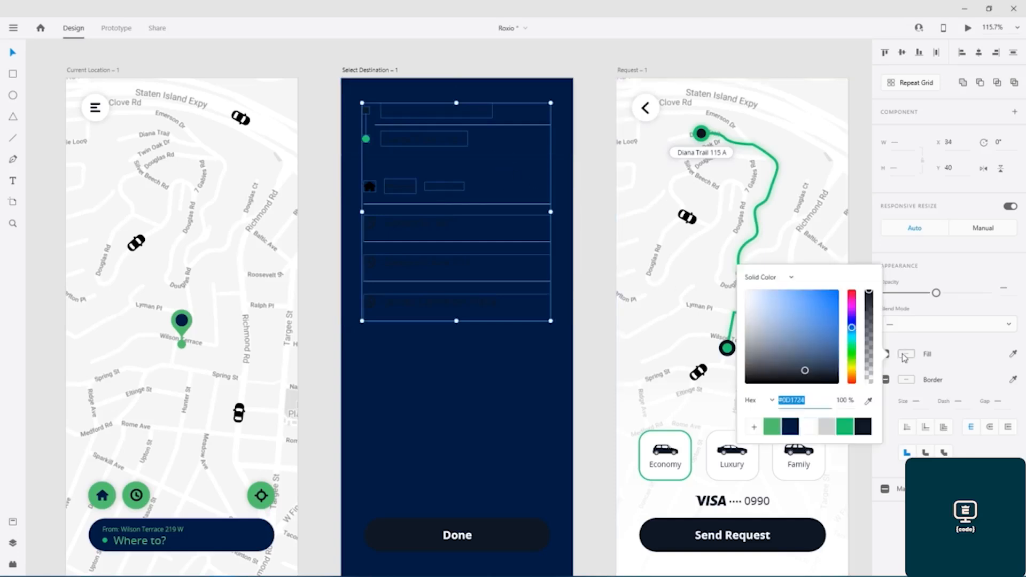
left_click(772, 427)
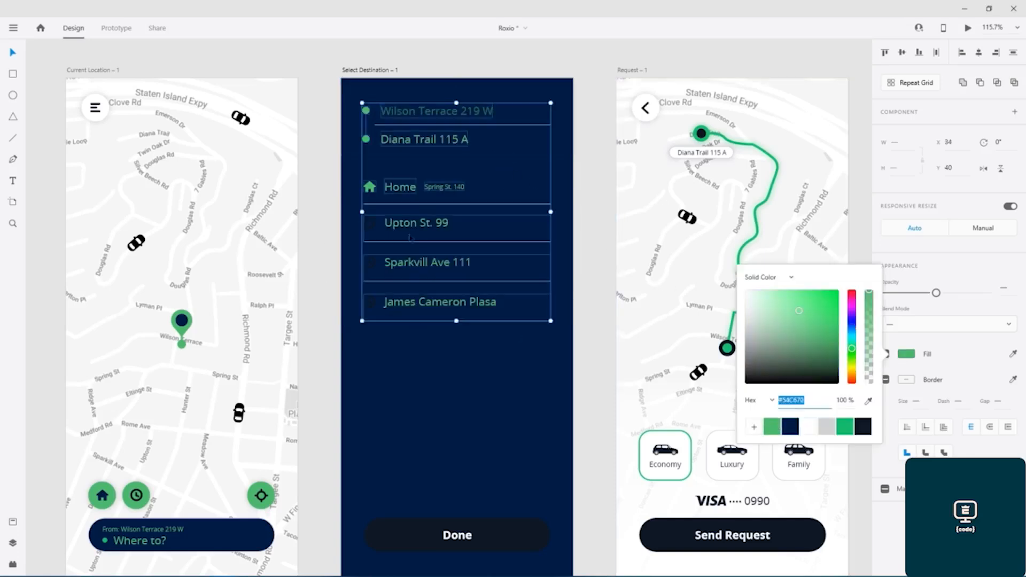
Try white #FFFFFF and the saved navy #001E43 as fills for the header rectangle on Select Destination – 1
left_click(320, 238)
scroll(339, 140, "up", 5)
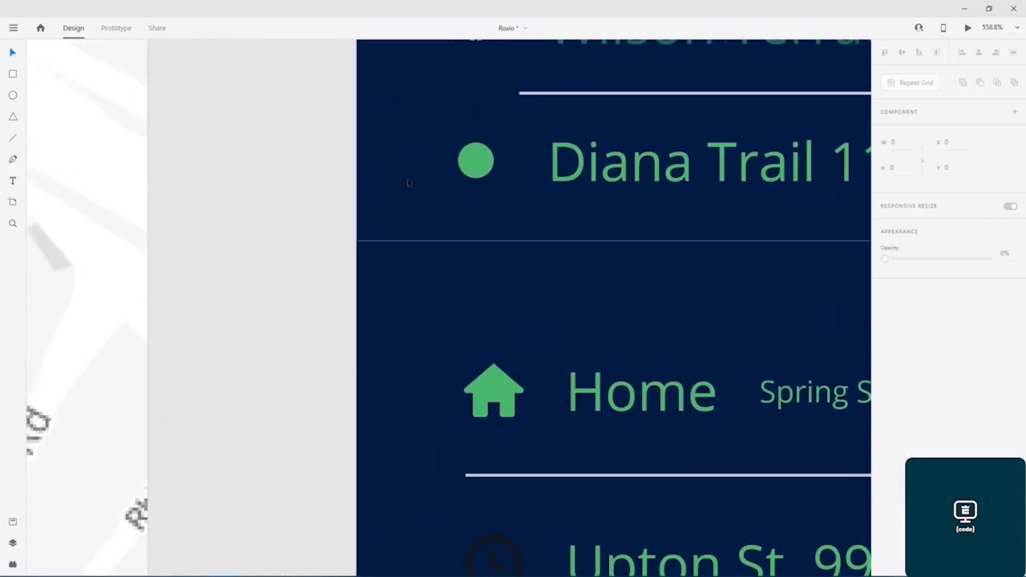
scroll(410, 177, "down", 5)
scroll(588, 219, "right", 3)
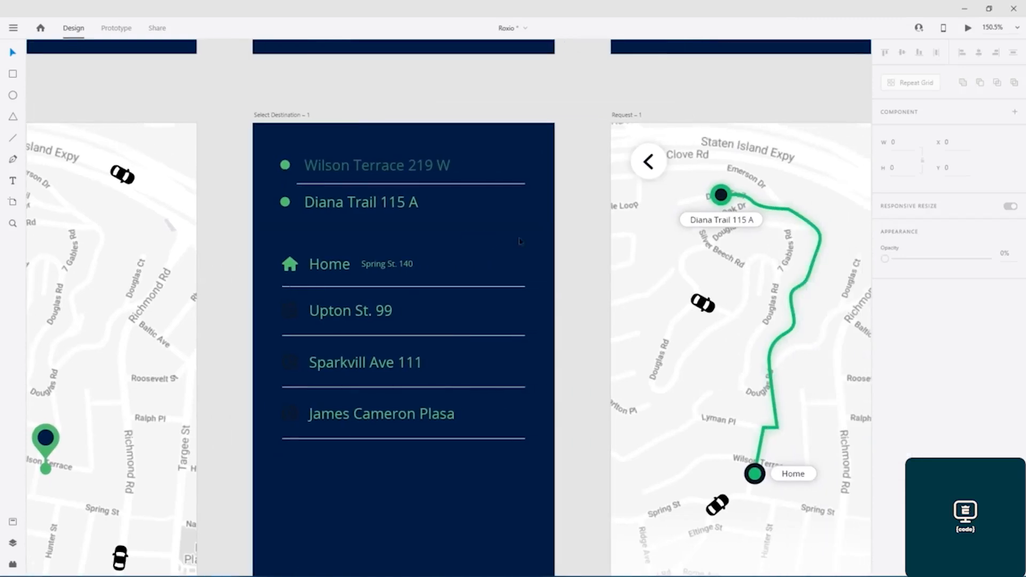
left_click(533, 208)
left_click(910, 381)
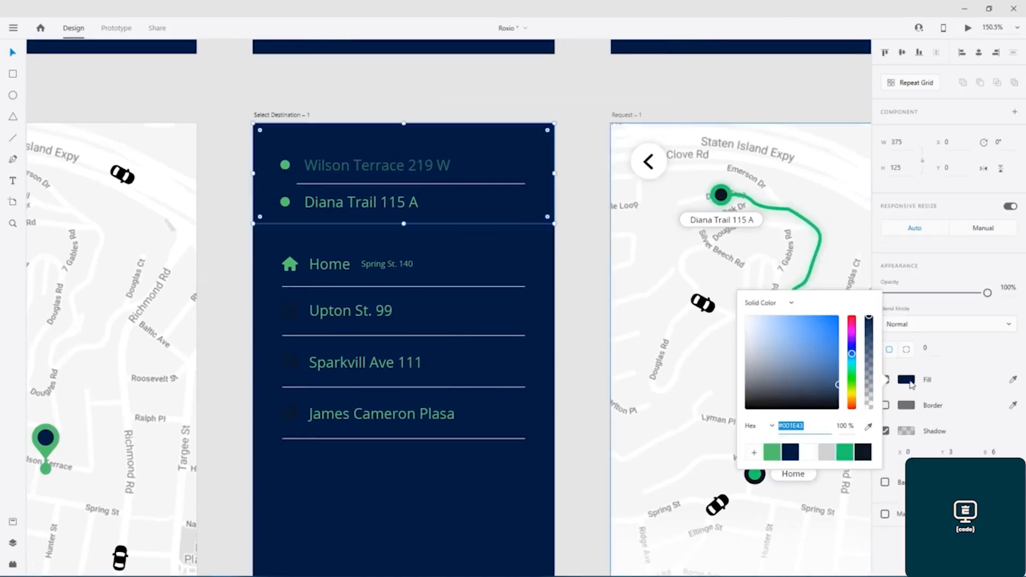
left_click(812, 454)
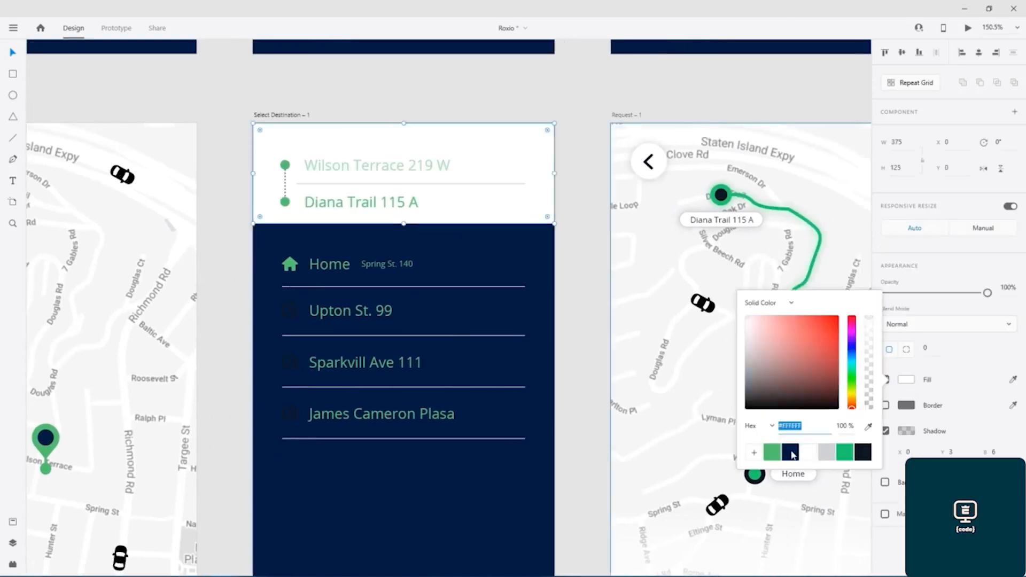
left_click(792, 453)
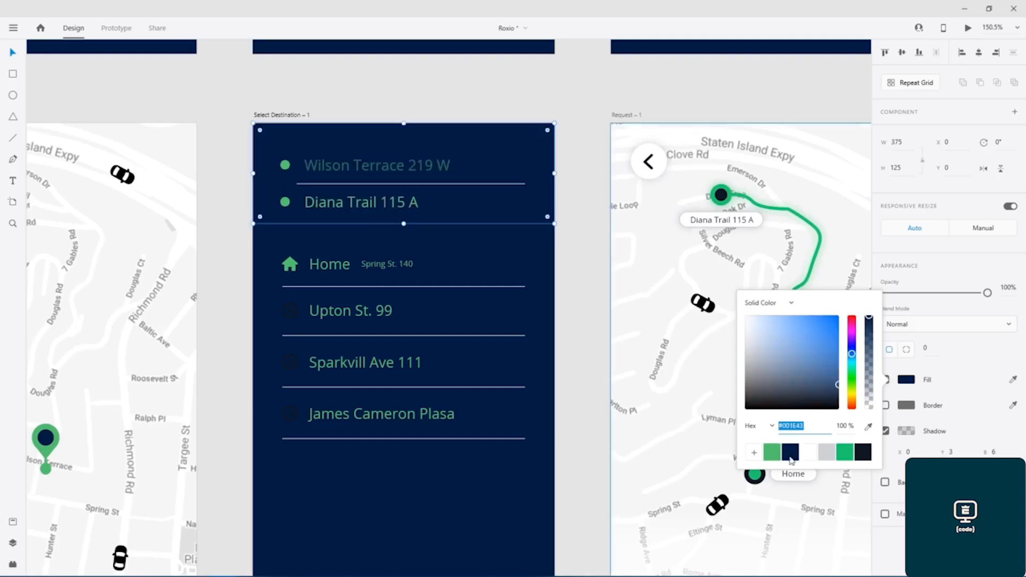
Try the saved light green on the header rectangle and navy on all header elements together, and undo the last fills
left_click(770, 453)
left_click(227, 152)
left_click_drag(234, 145, 493, 210)
left_click(905, 354)
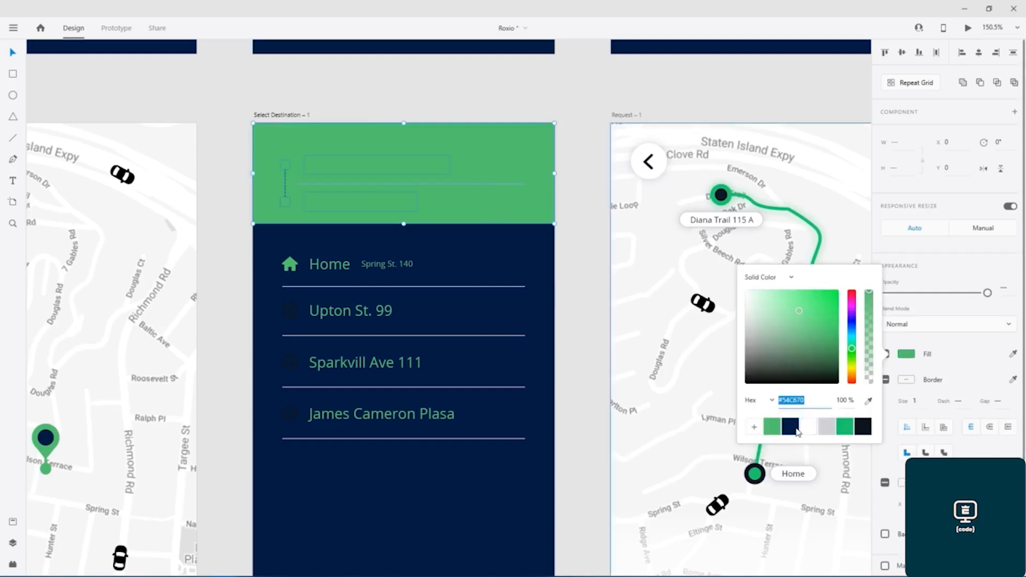
left_click(791, 426)
key("ctrl+z")
key("ctrl+z")
key("ctrl+z")
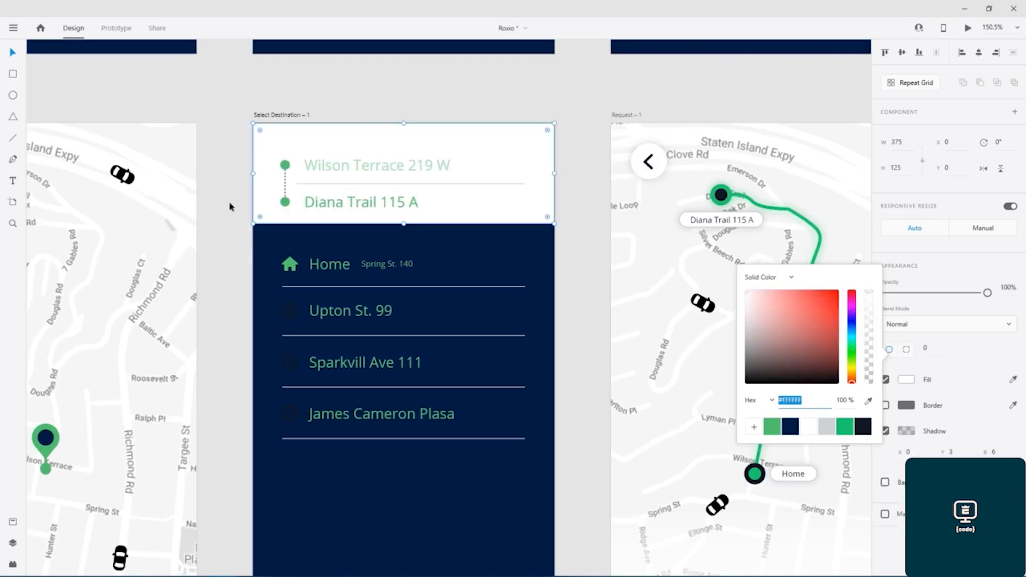
Fill both header dots and the two header addresses on Select Destination – 1 with the saved navy #001E43
left_click(230, 207)
left_click(285, 202)
left_click(286, 164, "shift")
left_click(319, 167, "shift")
left_click(329, 202, "shift")
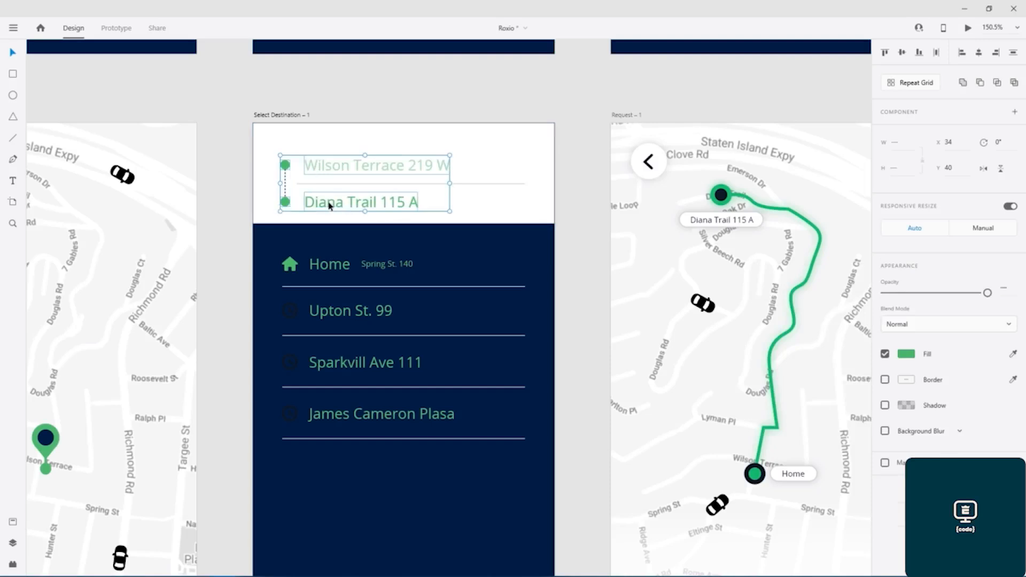
left_click(912, 356)
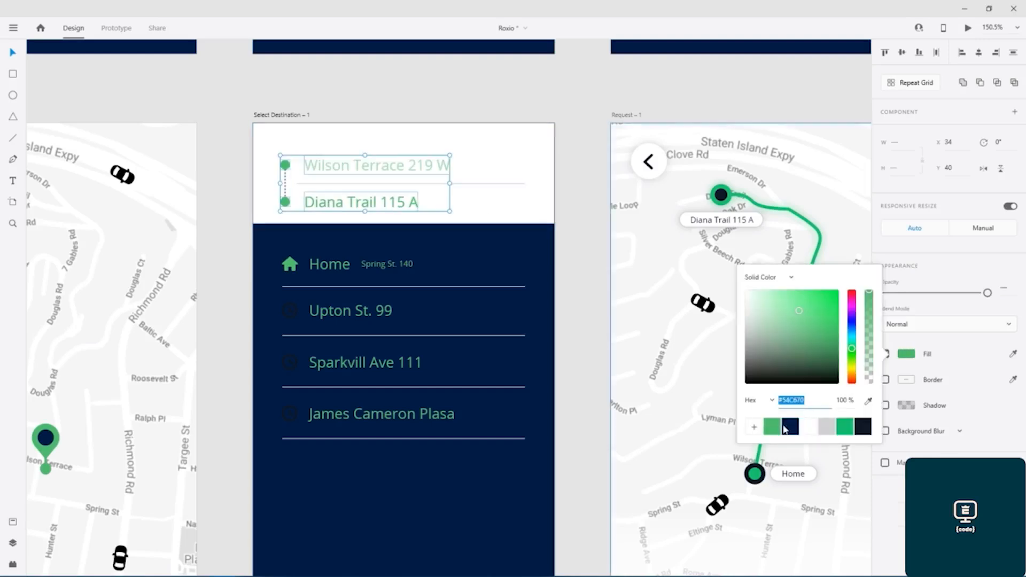
left_click(791, 427)
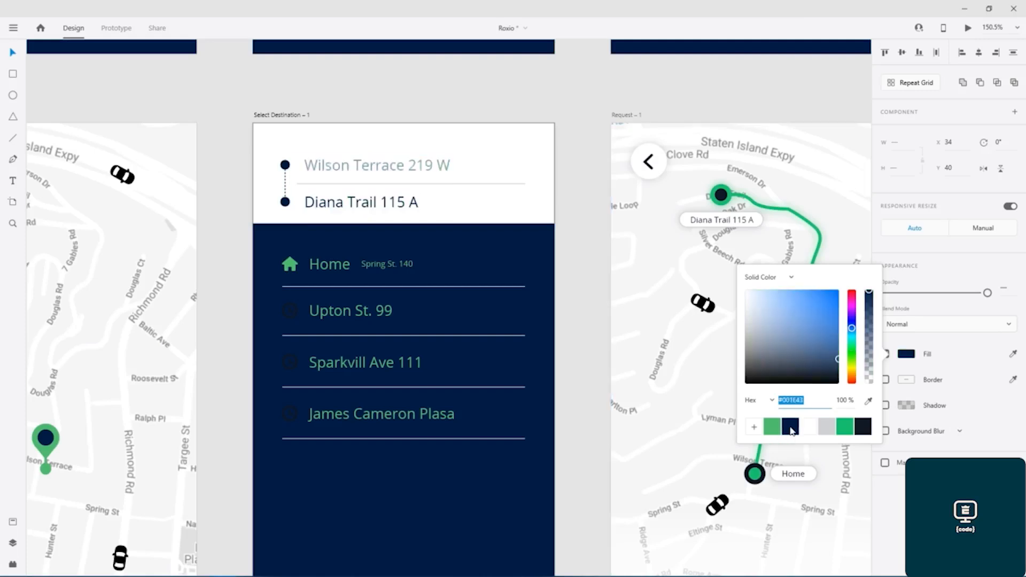
Fill the header rectangle on Select Destination – 1 with the saved light green #54C670
left_click(541, 145)
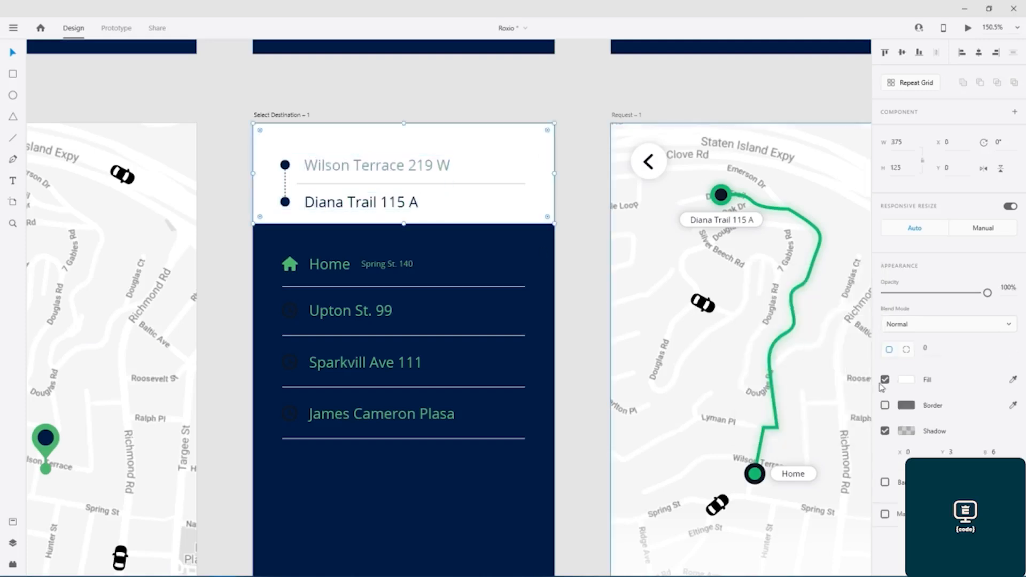
left_click(906, 379)
left_click(772, 452)
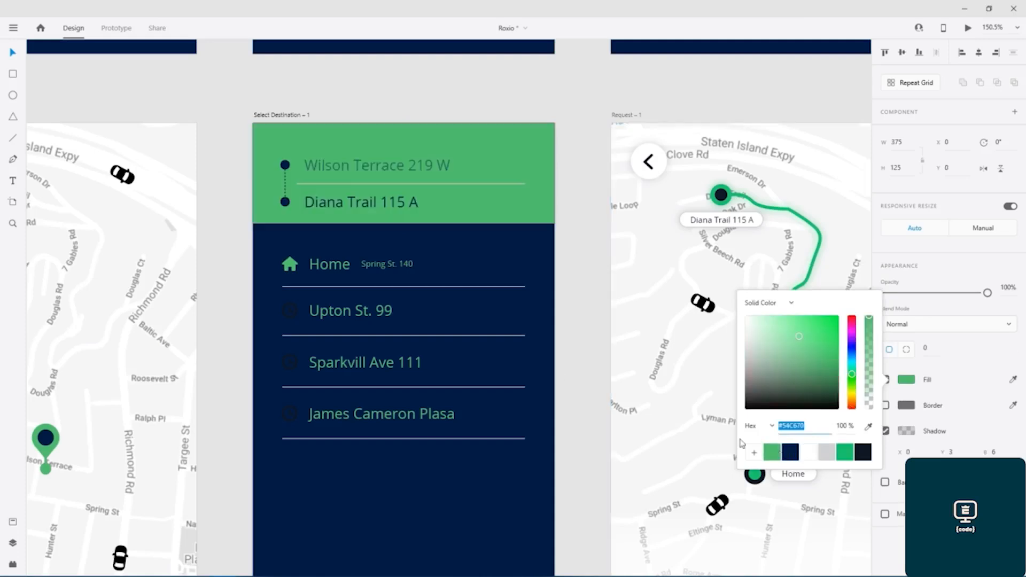
left_click(225, 261)
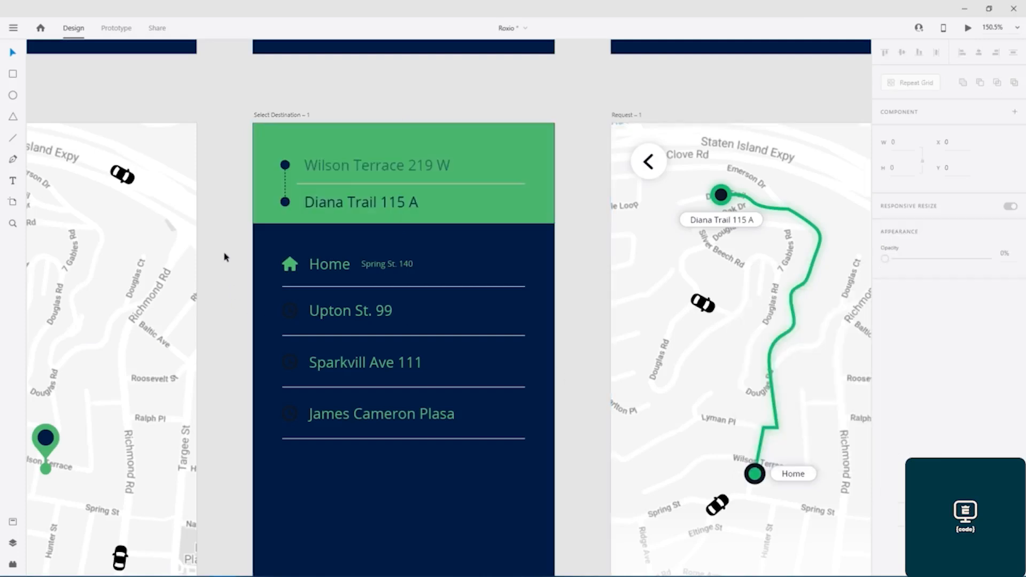
left_click(285, 204)
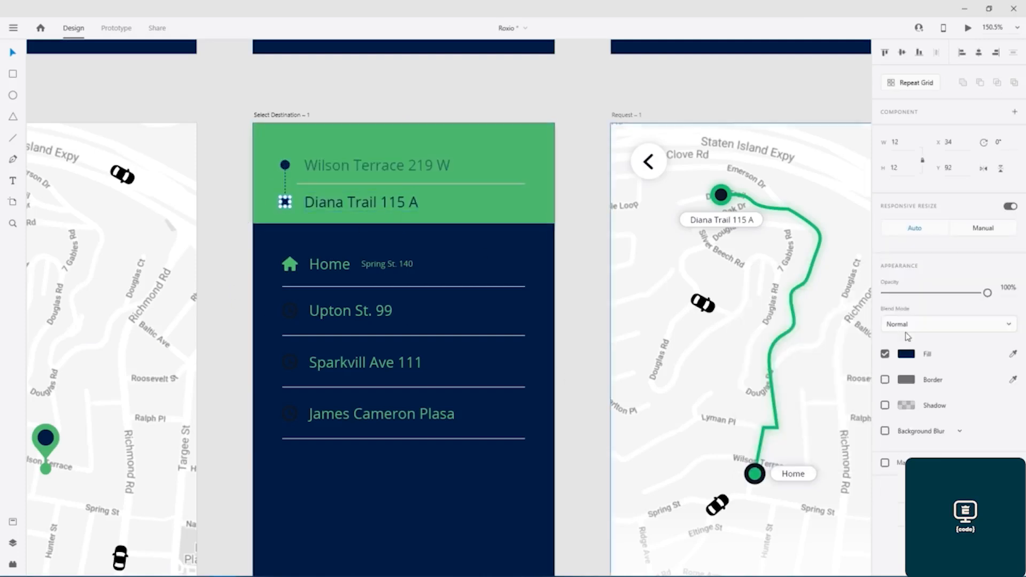
left_click(906, 354)
left_click(810, 427)
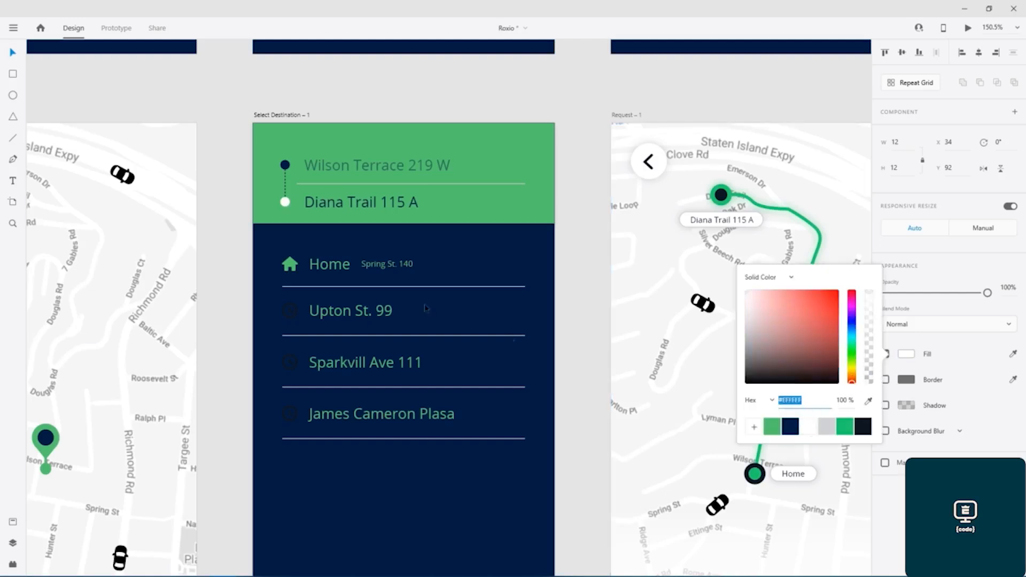
left_click(229, 241)
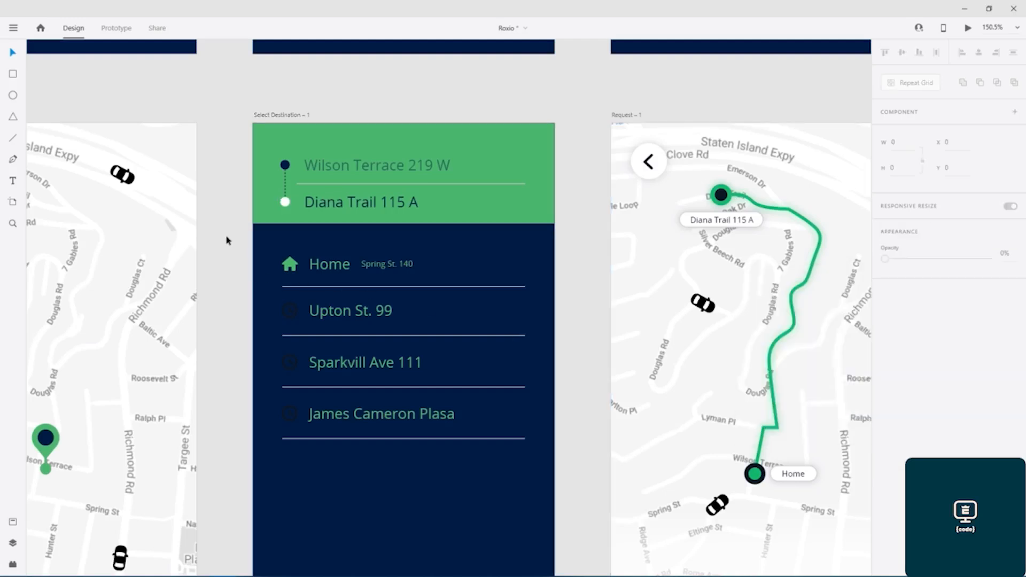
Select only the clock icon beside Sparkvill Ave 111 inside its list row group
scroll(273, 329, "up", 5)
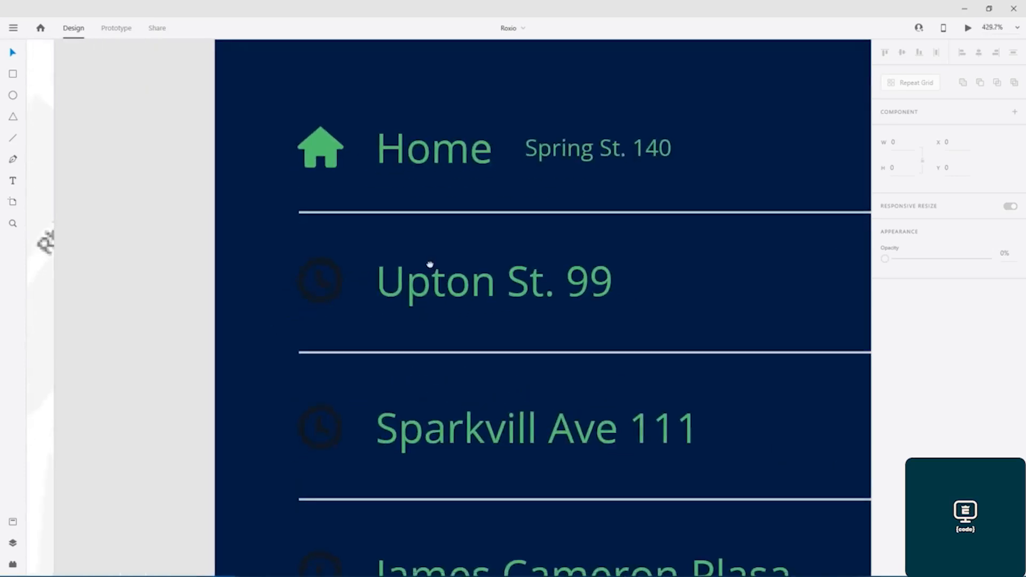
scroll(344, 139, "down", 3)
left_click(345, 139)
left_click(344, 139)
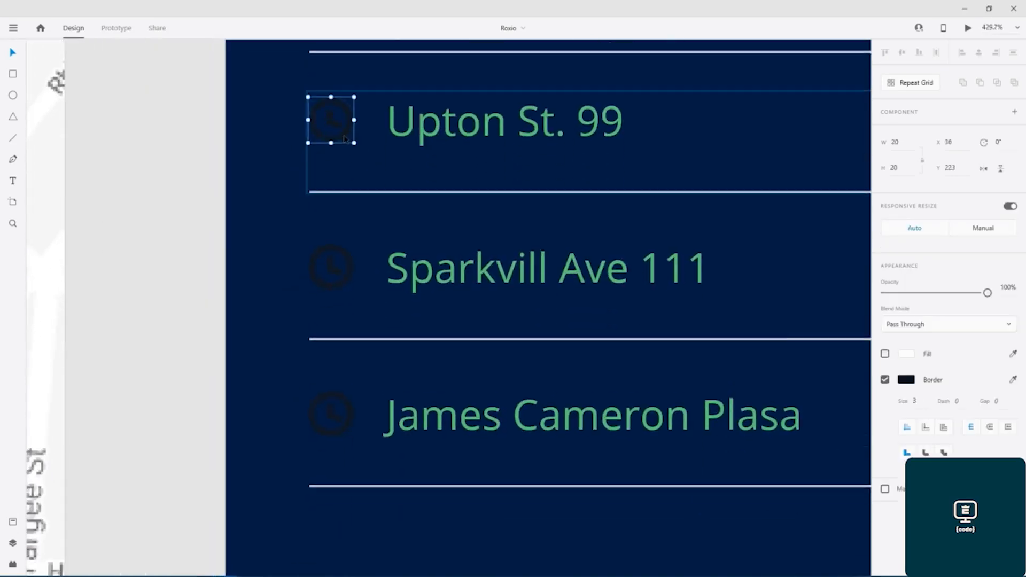
left_click(349, 284)
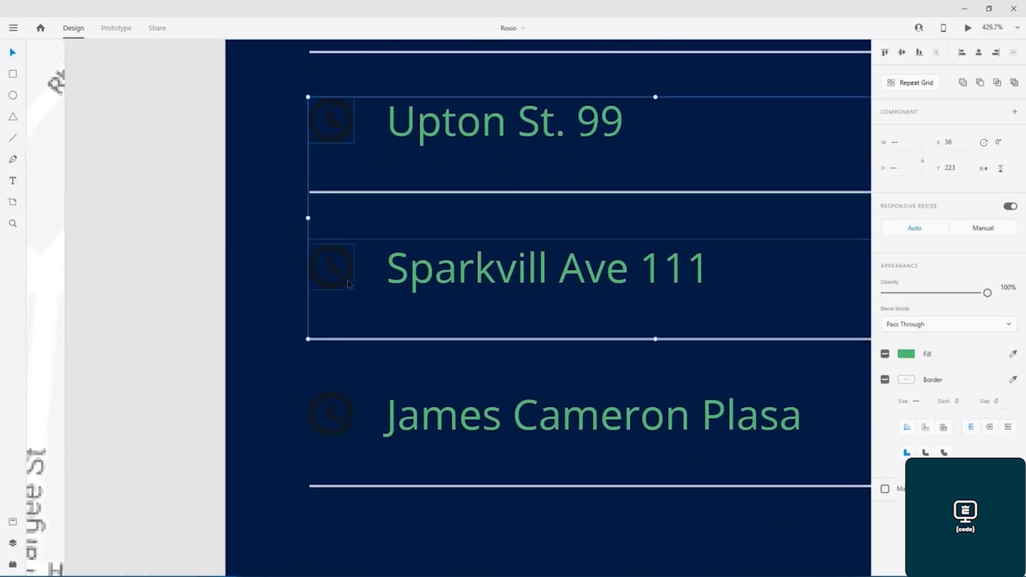
left_click(349, 283)
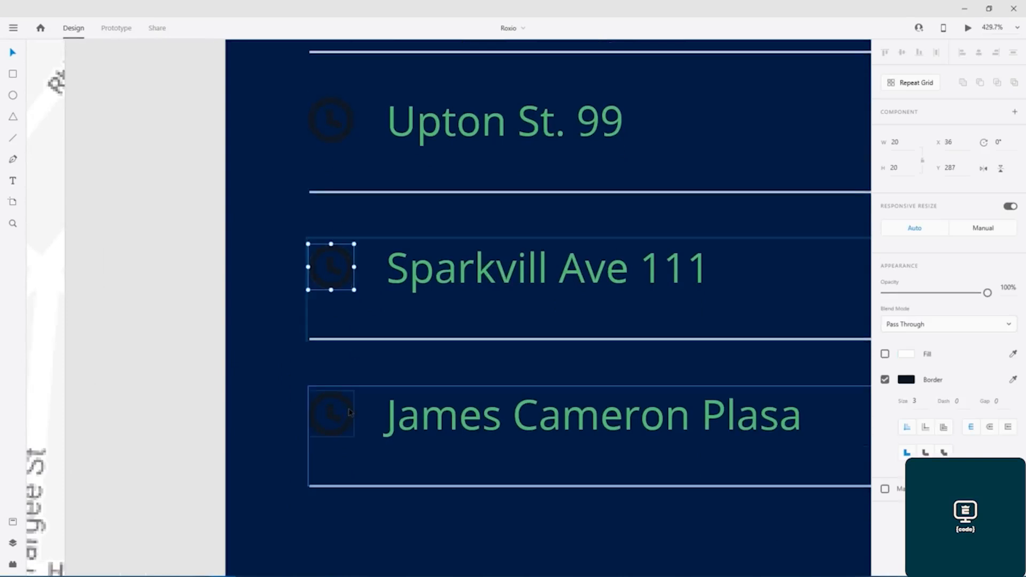
Try filling the Sparkvill Ave 111 clock icon with the saved light green, and switch its border off and on again
left_click(908, 355)
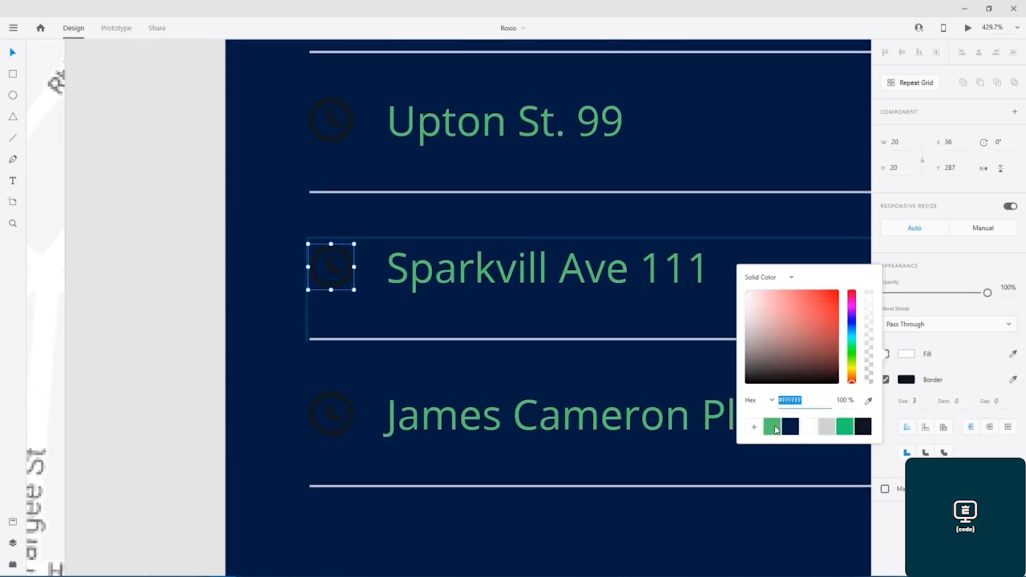
left_click(773, 429)
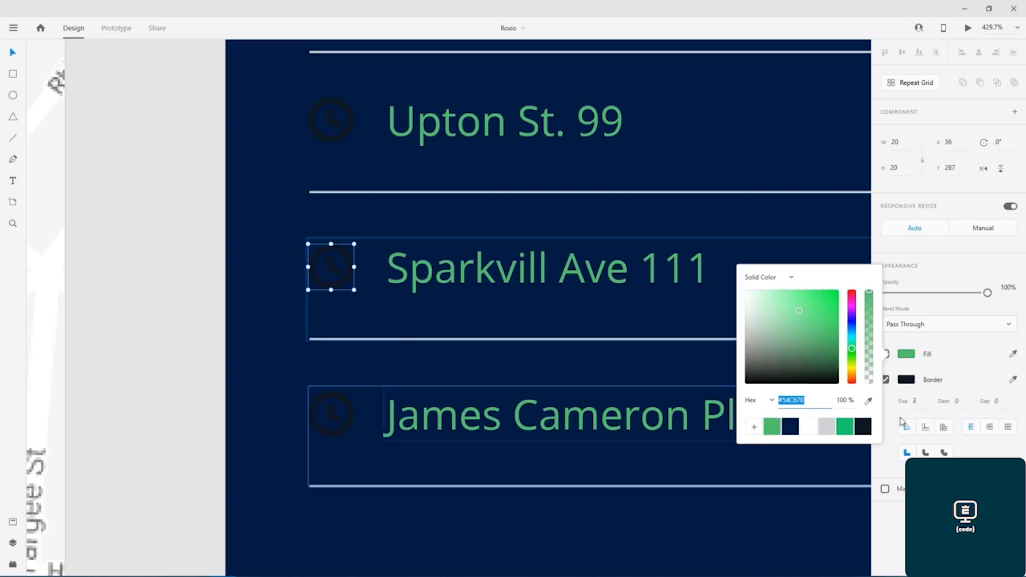
left_click(885, 379)
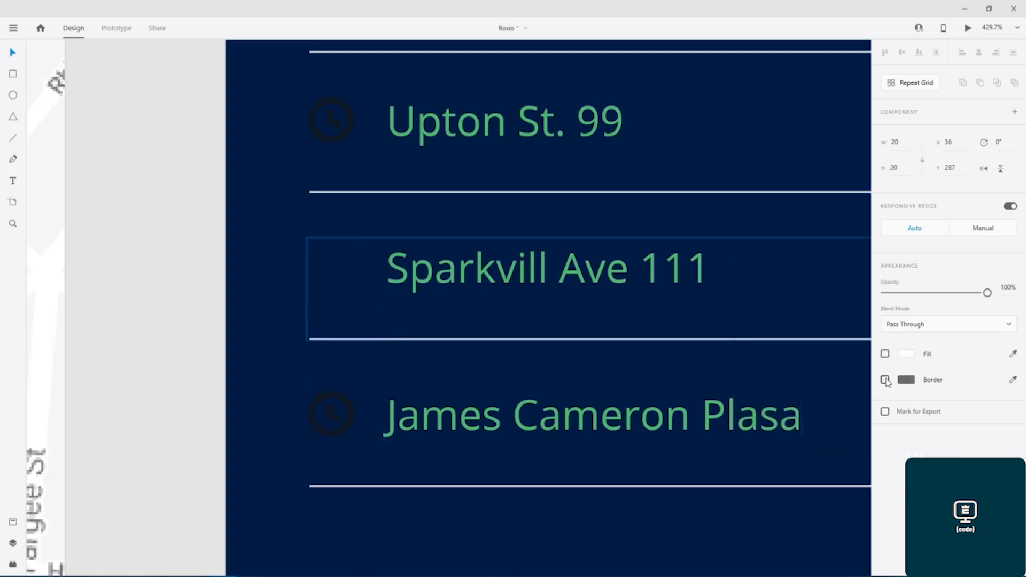
left_click(885, 380)
Set the border colour of all three clock icons in the destination list to the saved light green #54C670
left_click(908, 381)
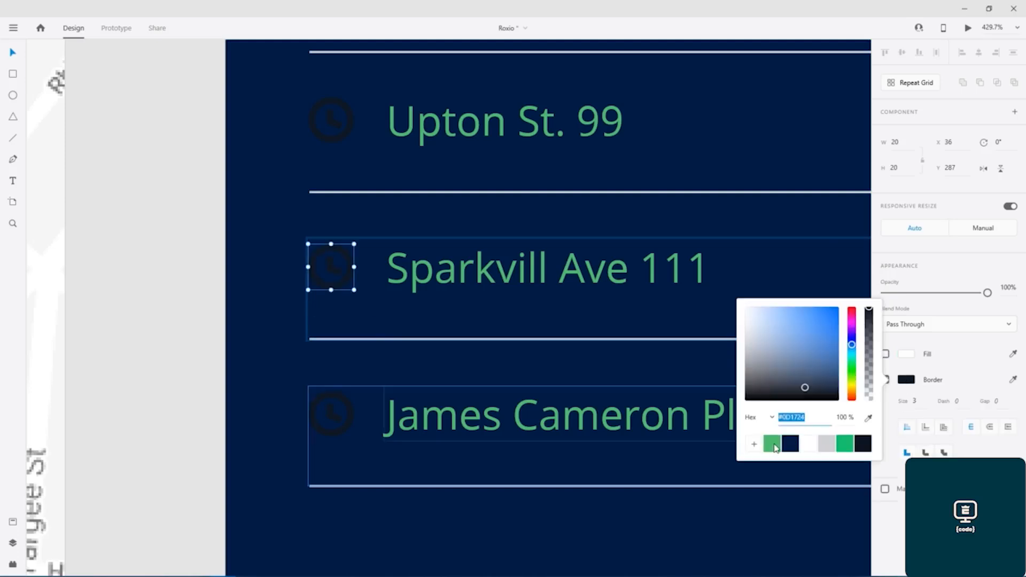
left_click(775, 446)
left_click(350, 133)
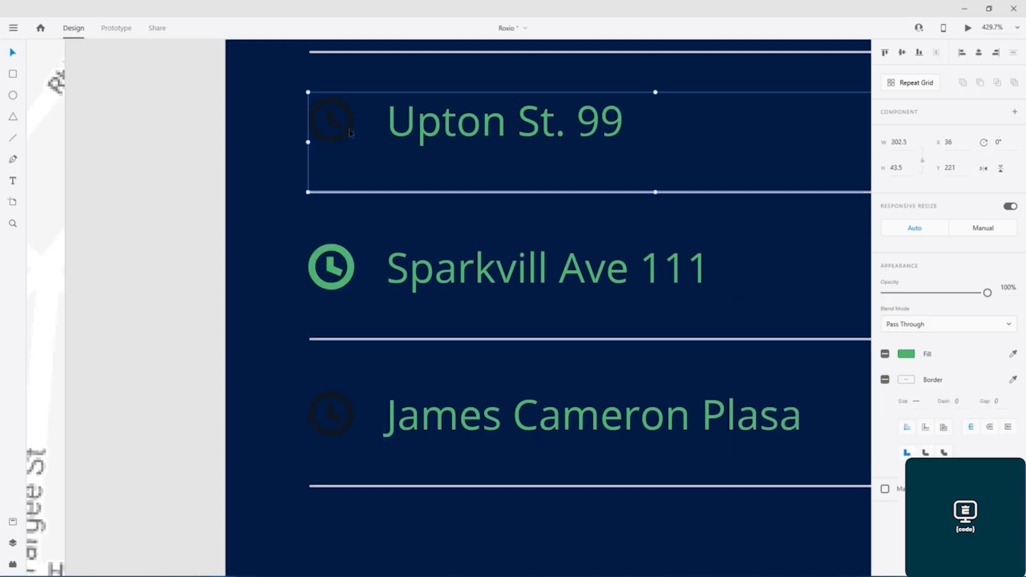
double_click(350, 132)
left_click(907, 382)
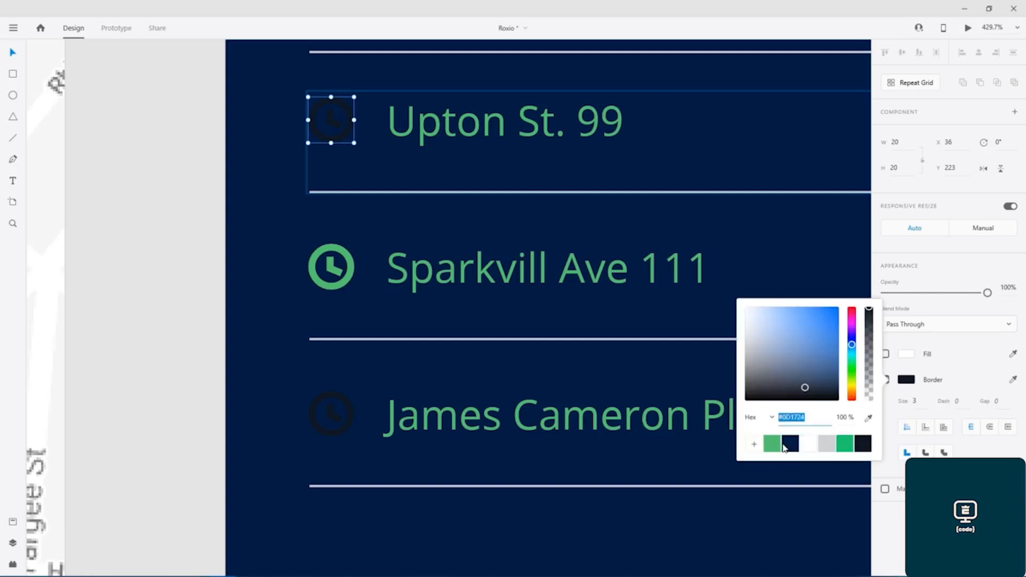
left_click(778, 446)
left_click(345, 415)
double_click(348, 421)
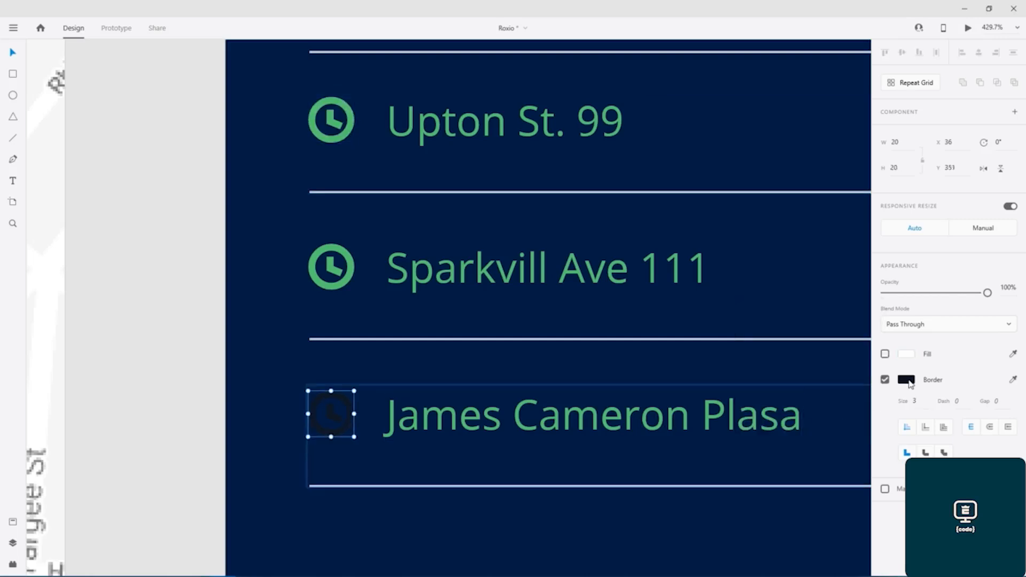
left_click(911, 383)
left_click(774, 443)
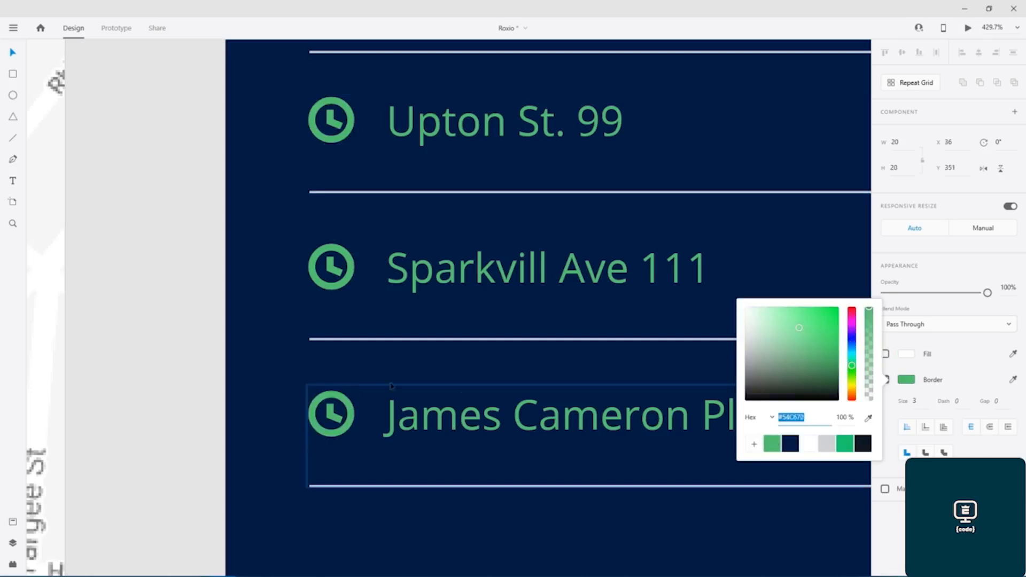
left_click(117, 299)
Fill the Done button on Select Destination – 1 with the saved light green #54C670
scroll(176, 262, "down", 5)
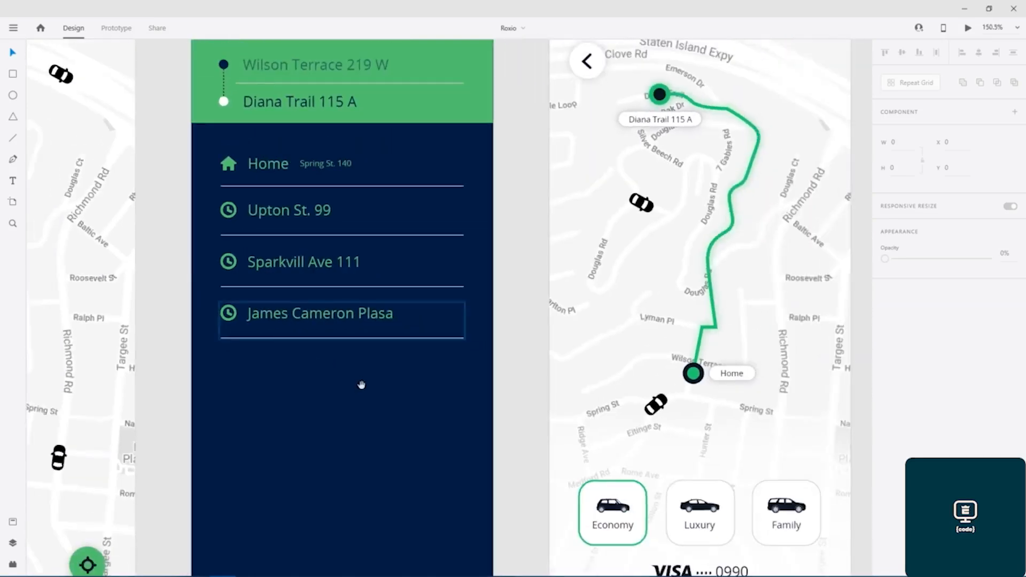
left_click_drag(361, 385, 431, 224)
left_click(486, 453)
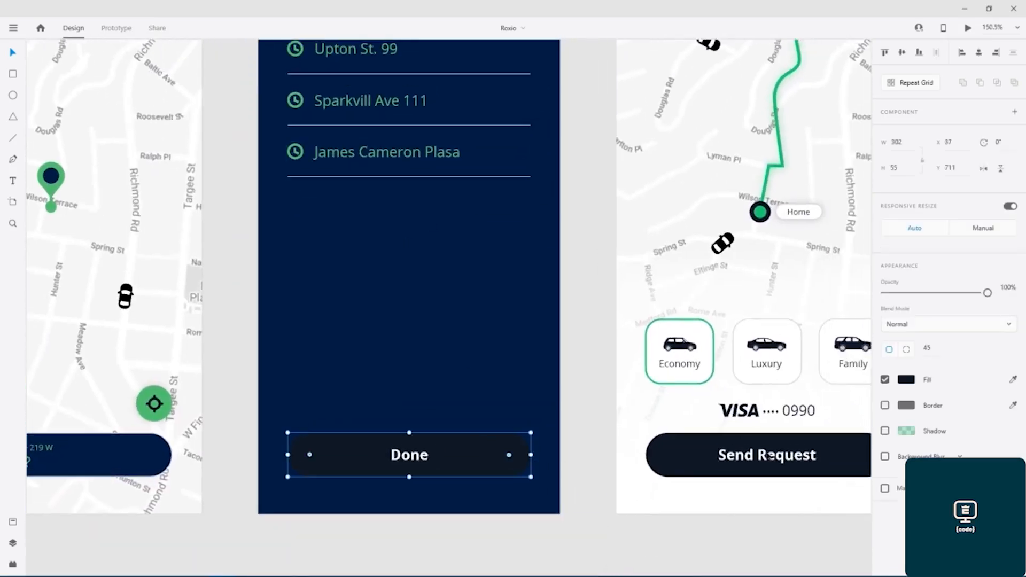
left_click(908, 381)
left_click(767, 458)
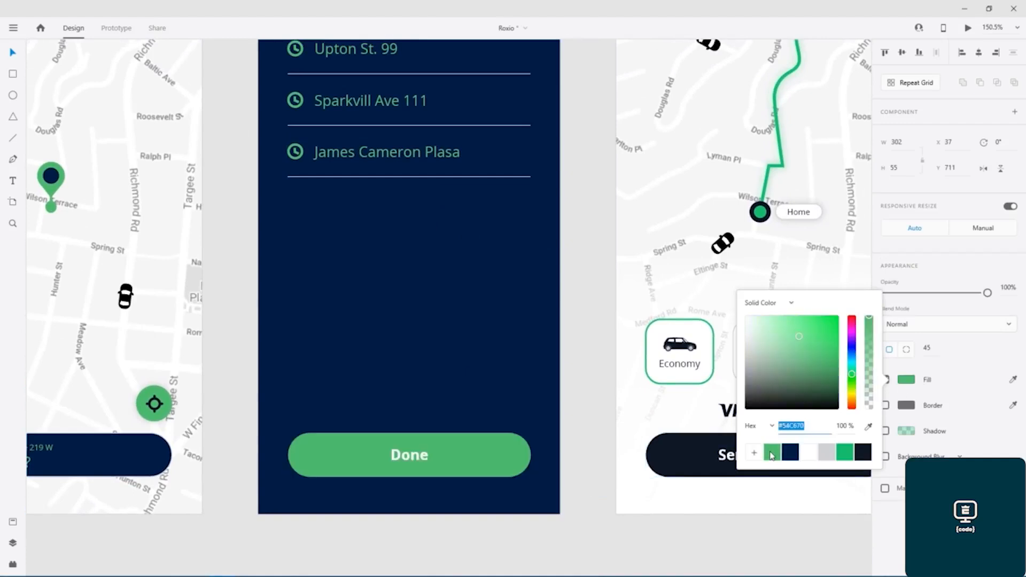
left_click(592, 390)
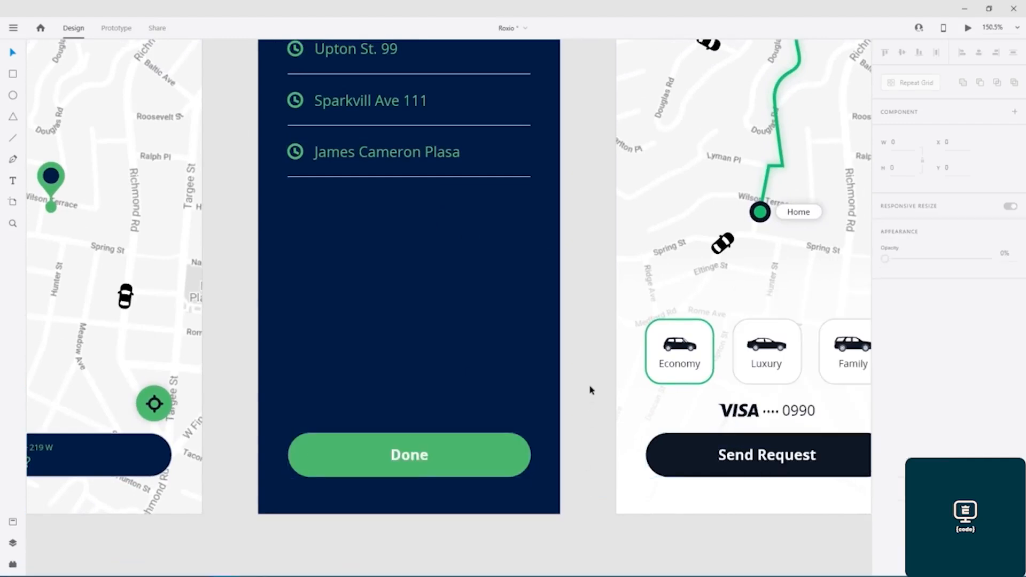
Fill the Send Request button on the Request – 1 artboard with the saved light green
scroll(588, 381, "down", 5)
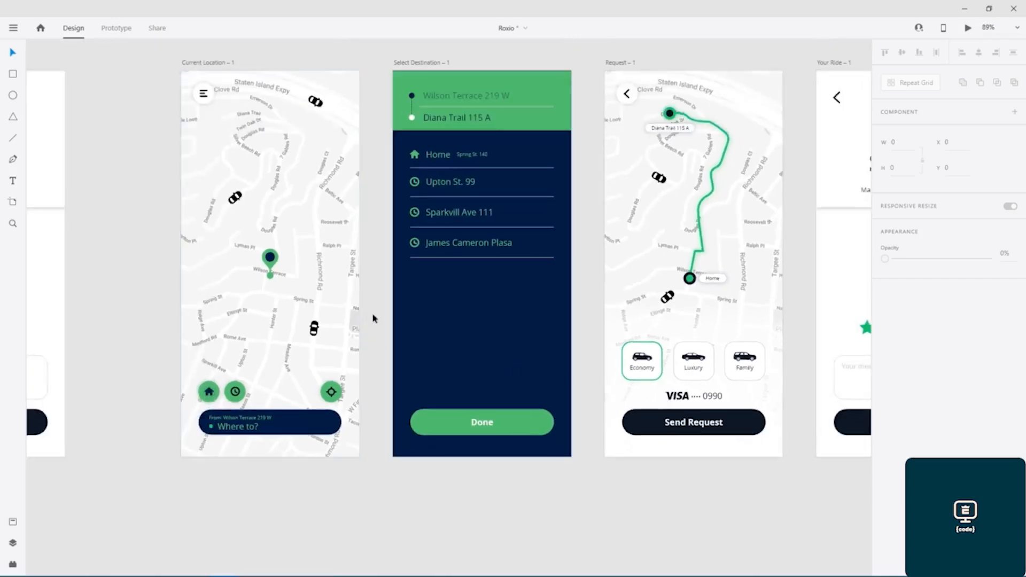
left_click_drag(369, 302, 173, 303)
left_click(502, 436)
scroll(502, 406, "up", 5)
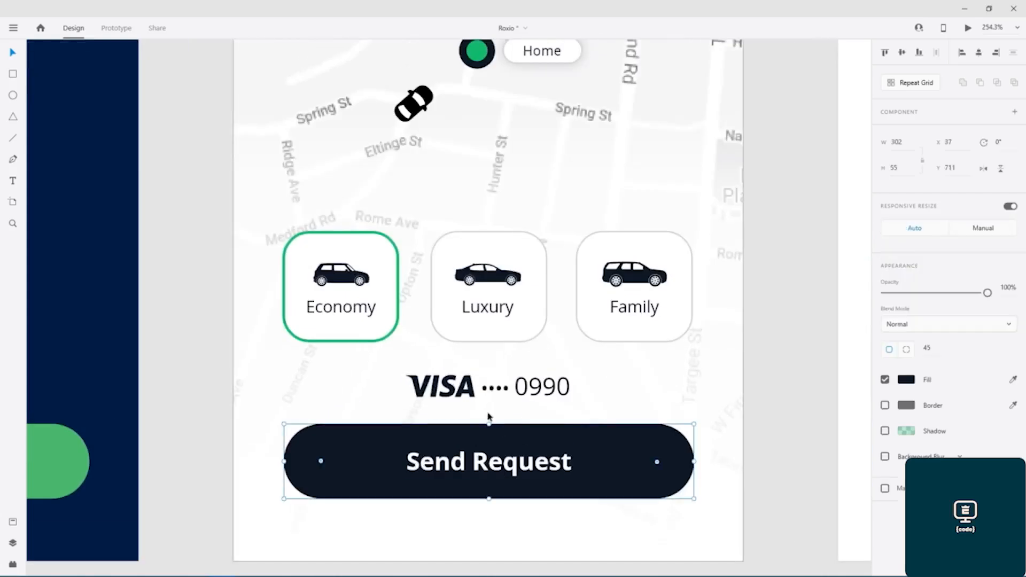
left_click(907, 380)
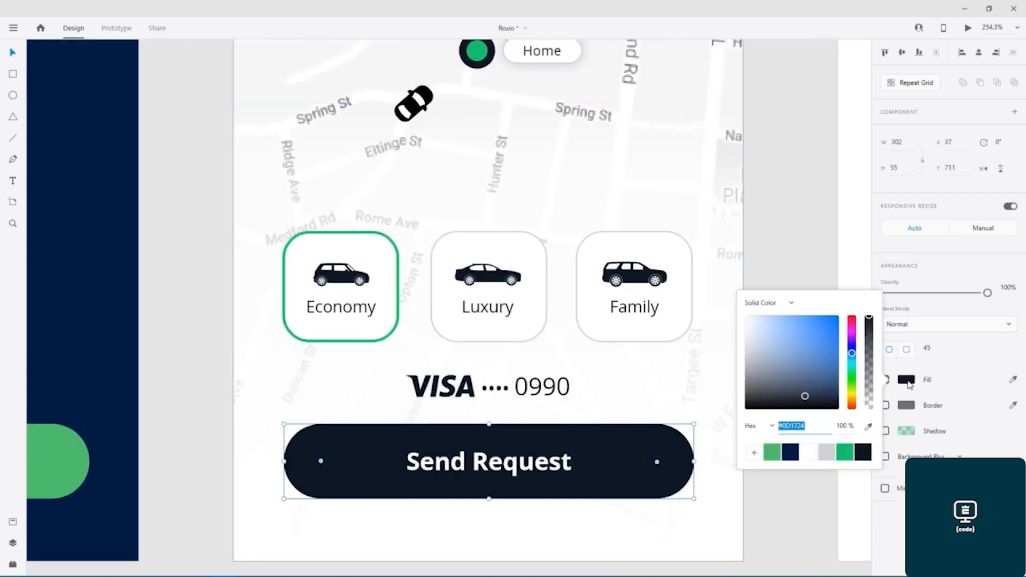
left_click(773, 453)
left_click(822, 222)
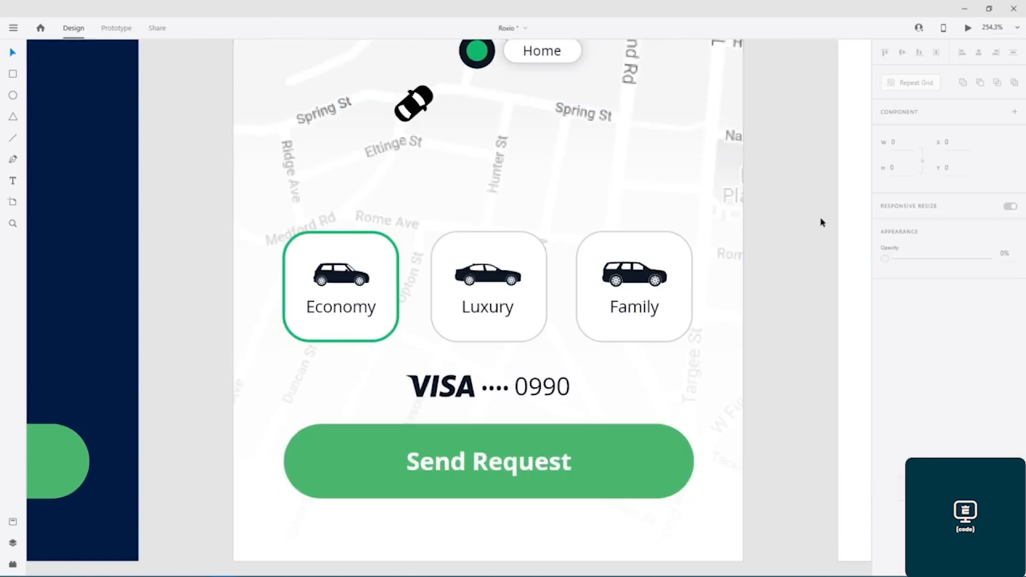
Fill the round menu button on the Current Location – 1 map with the saved light green
scroll(810, 235, "down", 10, "ctrl")
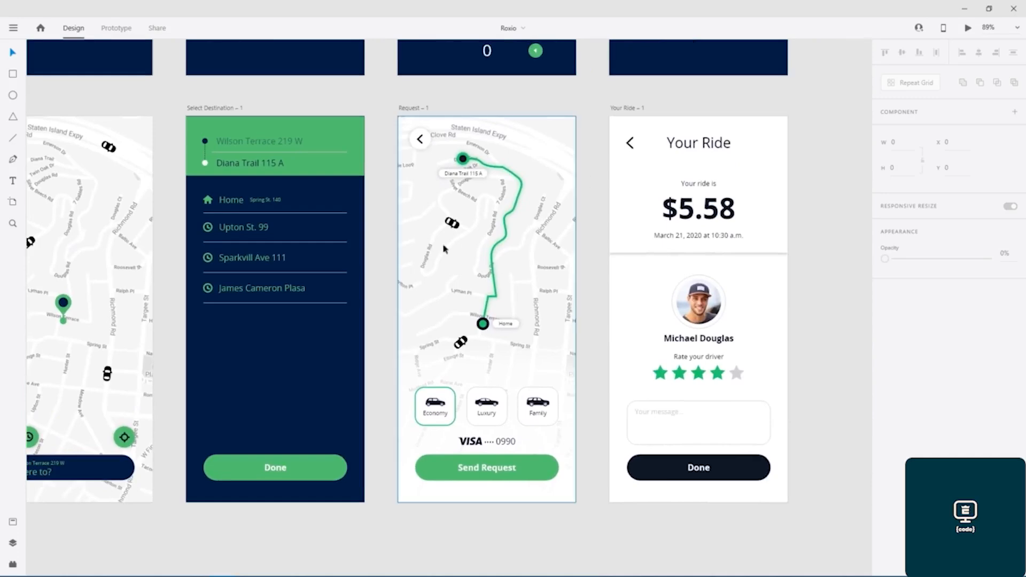
left_click_drag(283, 177, 639, 242)
scroll(360, 245, "up", 5, "ctrl")
scroll(359, 248, "up", 4, "ctrl")
left_click(335, 124)
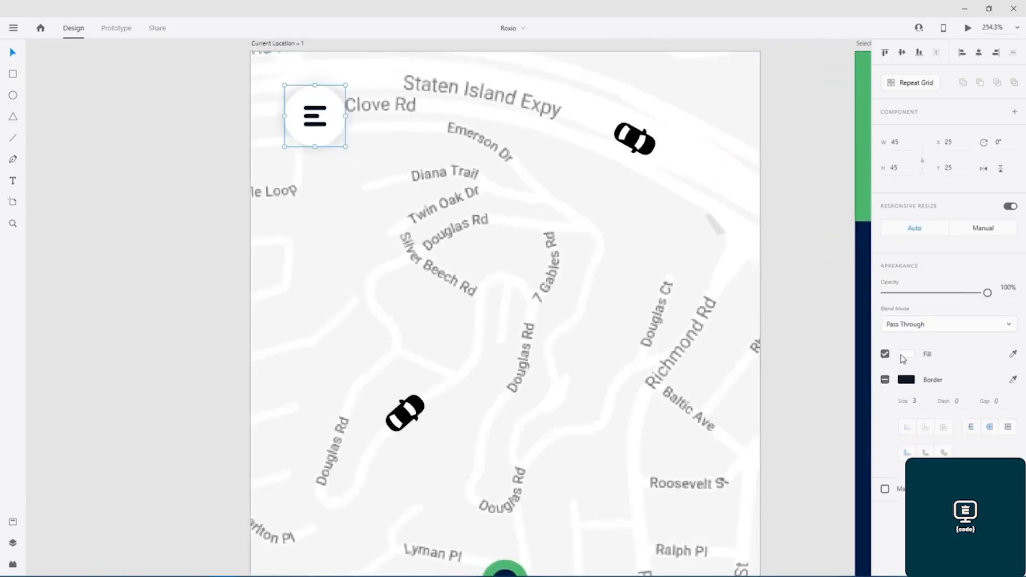
left_click(905, 355)
left_click(775, 432)
left_click(789, 189)
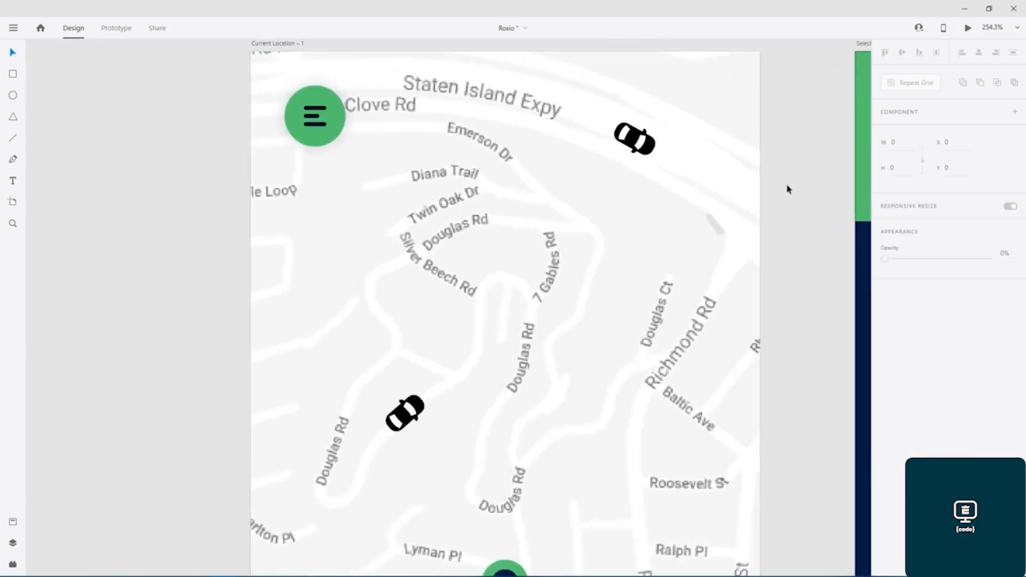
Fill the small dot beneath the location pin on Current Location – 1 with the saved navy #001E43
left_click_drag(818, 366, 666, 159)
left_click_drag(678, 298, 662, 146)
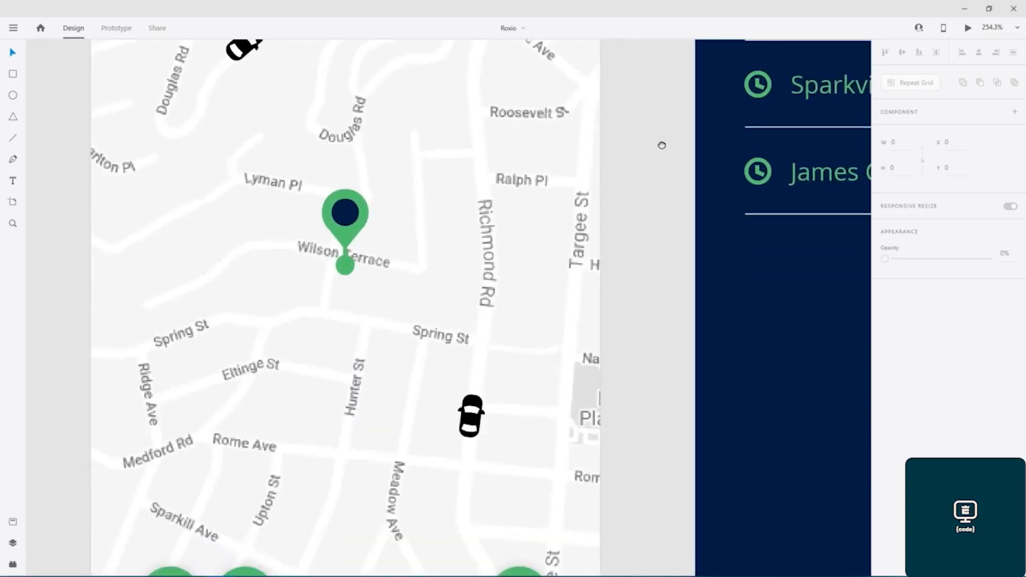
double_click(345, 267)
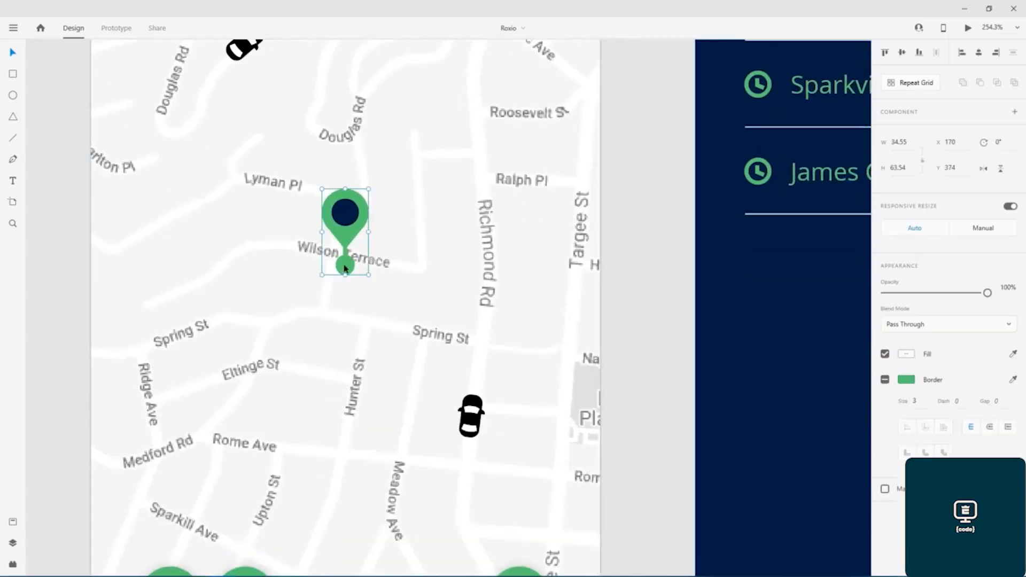
left_click(907, 354)
left_click(792, 427)
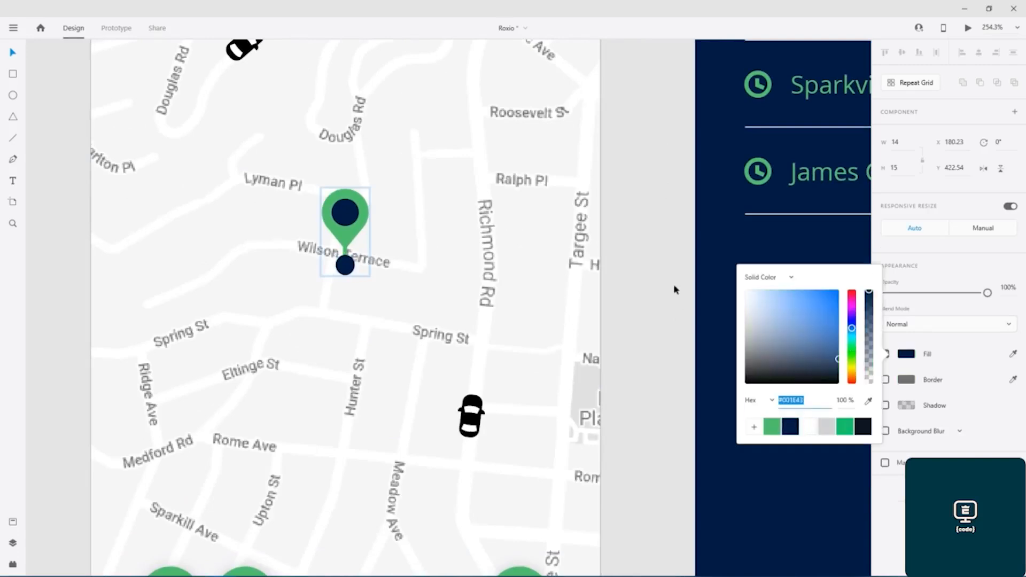
left_click(655, 244)
Fill the outer circle of the Home marker on Request – 1 with the saved navy #001E43
scroll(656, 244, "down", 4)
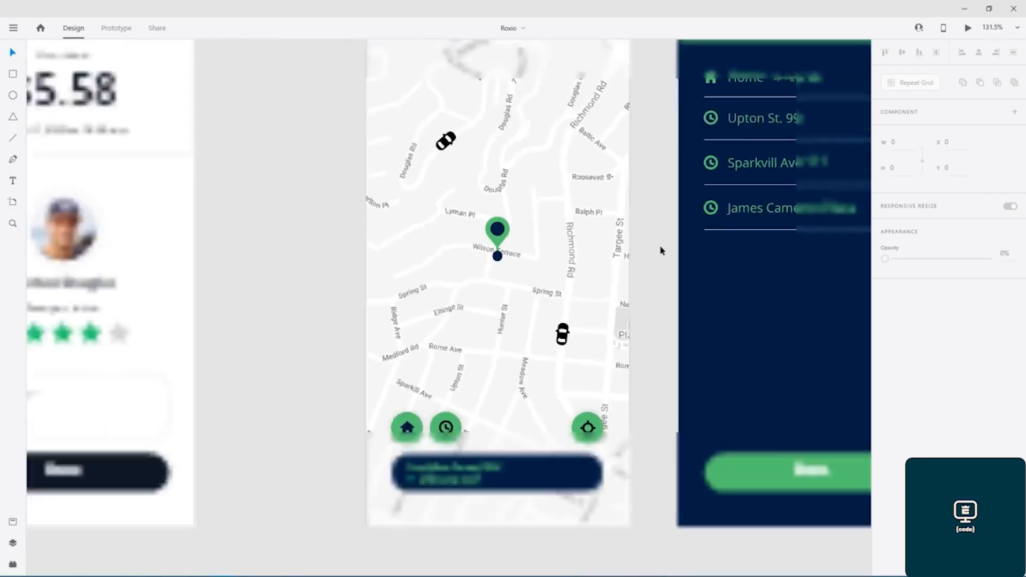
left_click_drag(665, 264, 240, 315)
left_click_drag(517, 302, 355, 289)
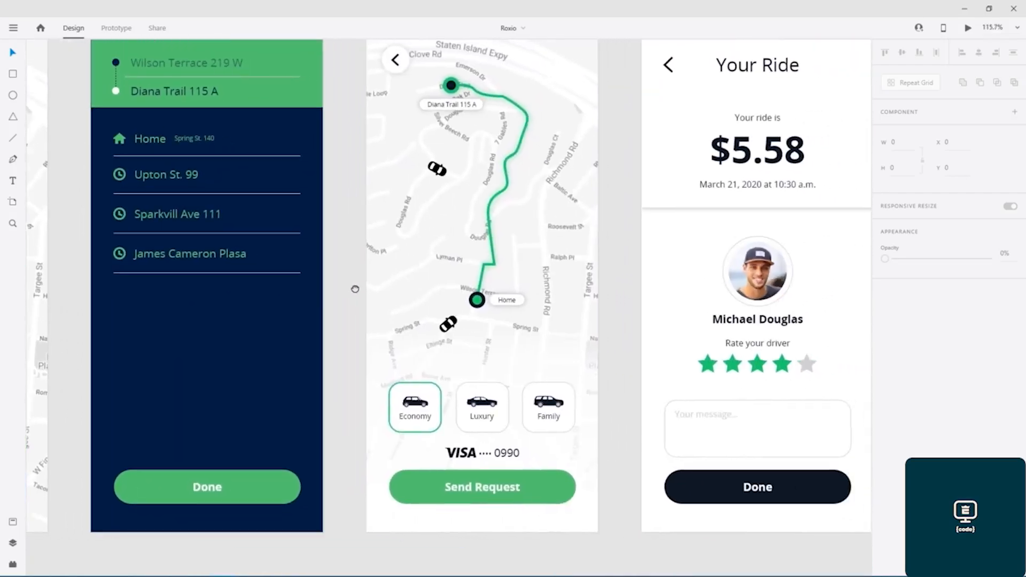
left_click_drag(436, 229, 425, 278)
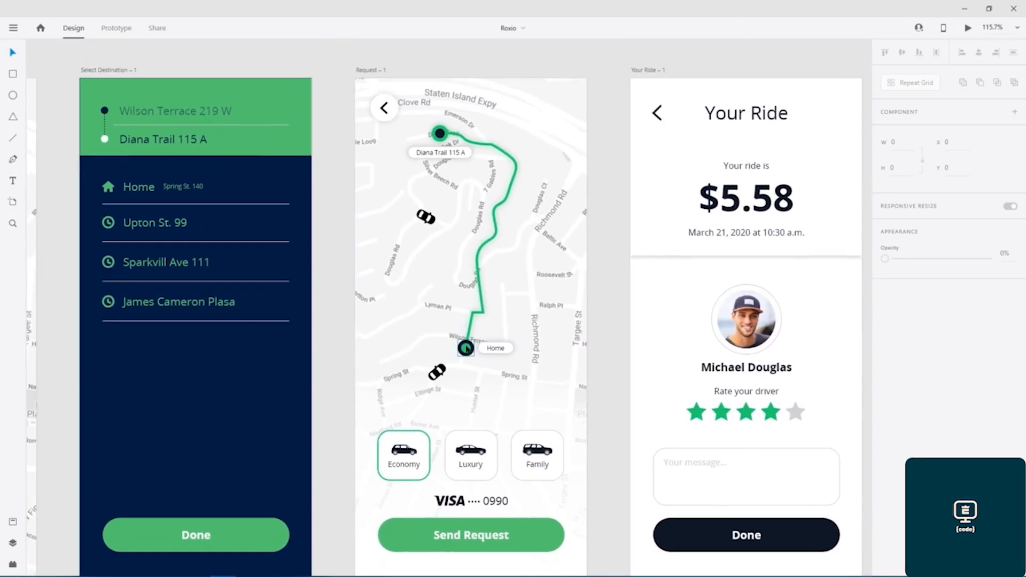
scroll(466, 348, "up", 9)
left_click(506, 351)
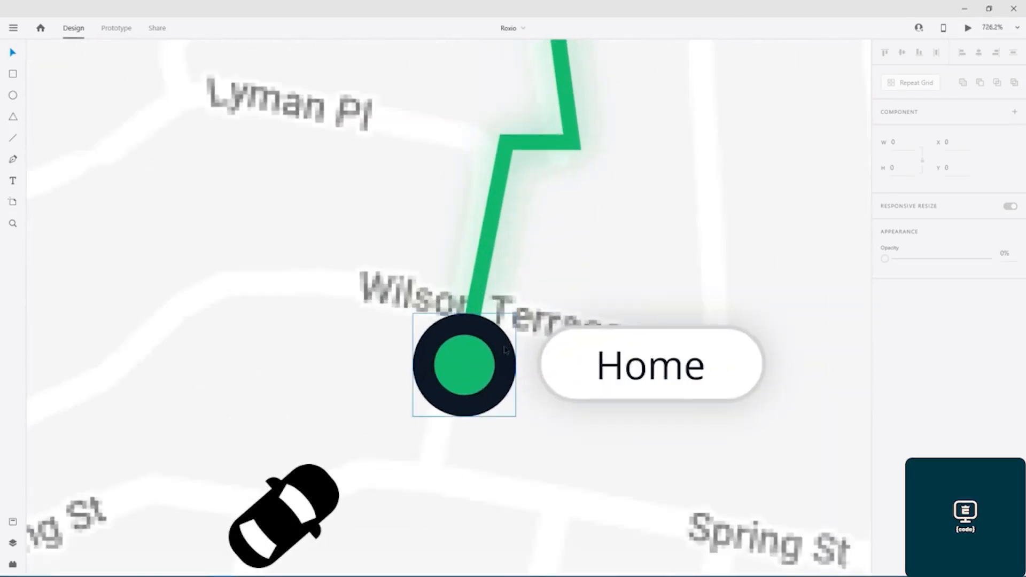
left_click(907, 355)
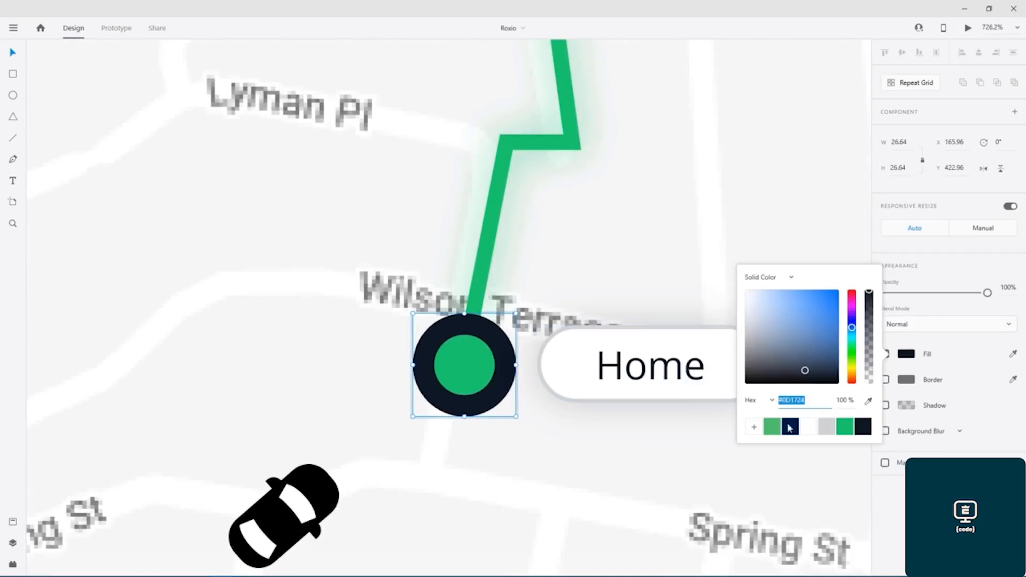
left_click(790, 427)
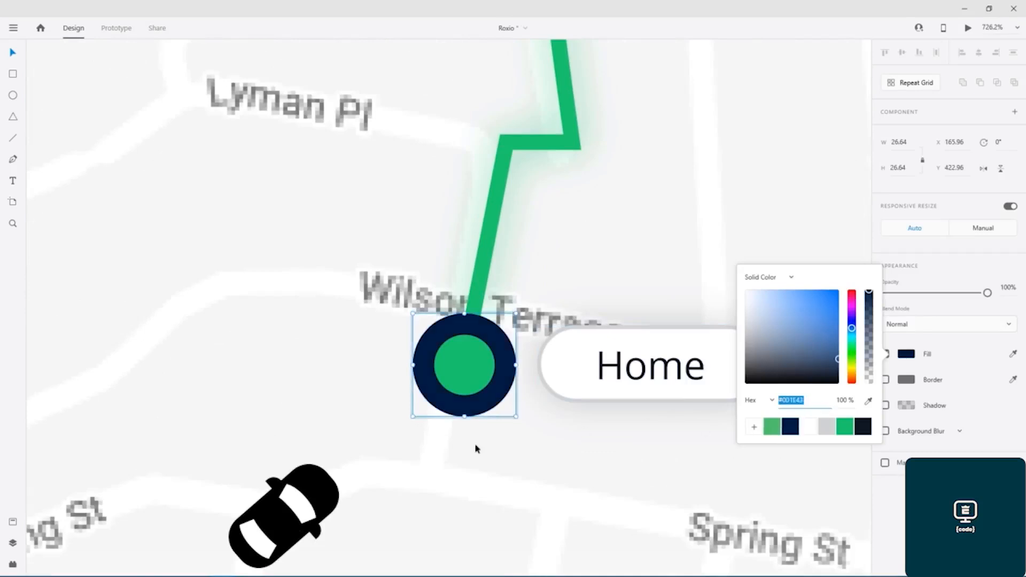
left_click(524, 449)
Fill the inner circle of the Diana Trail 115 A marker on Request – 1 with the saved navy
scroll(559, 208, "up", 5)
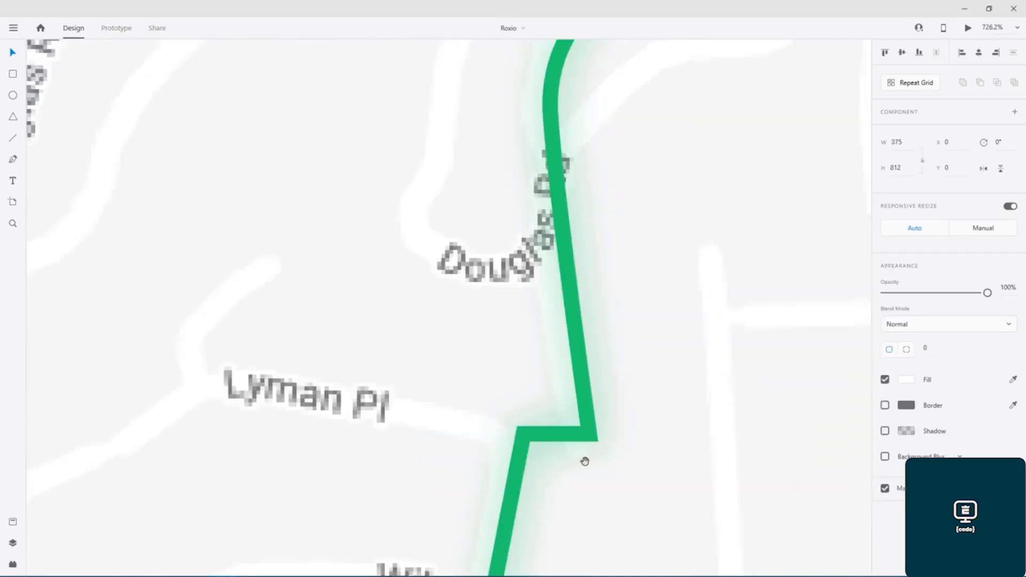
left_click_drag(571, 335, 584, 453)
left_click_drag(615, 224, 557, 427)
left_click_drag(599, 205, 546, 492)
left_click_drag(468, 258, 733, 467)
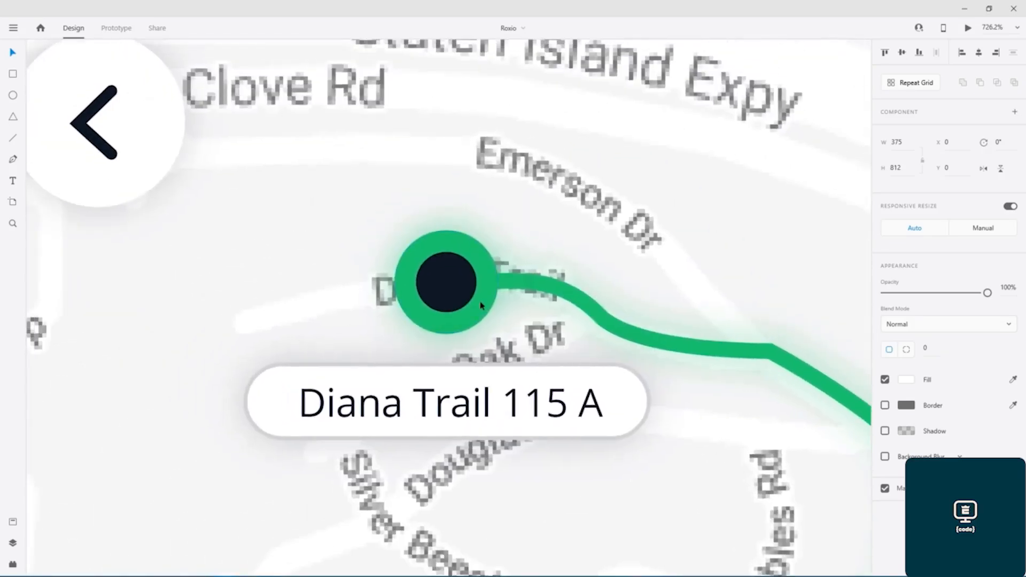
left_click(481, 306)
left_click(457, 289)
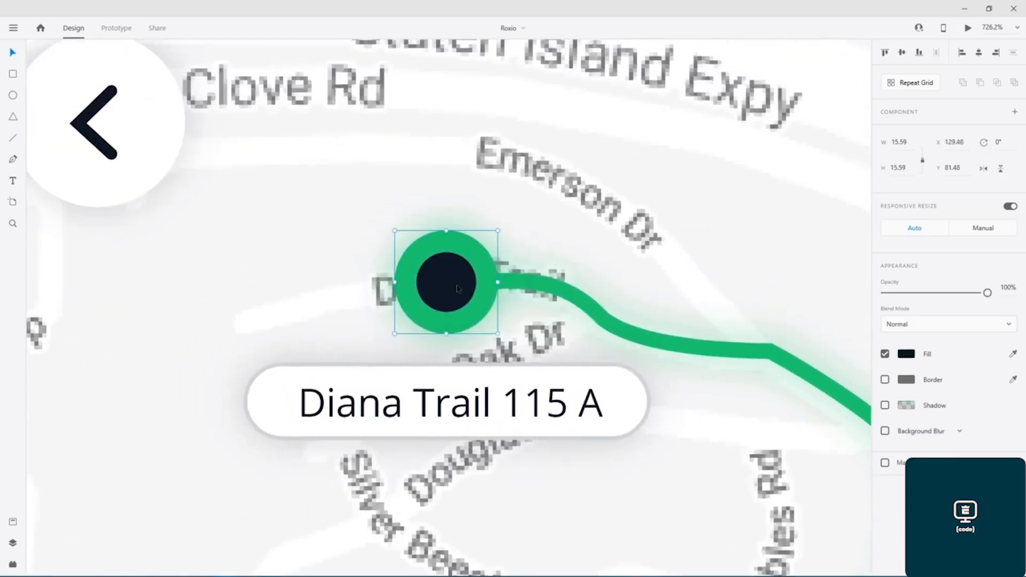
left_click(912, 355)
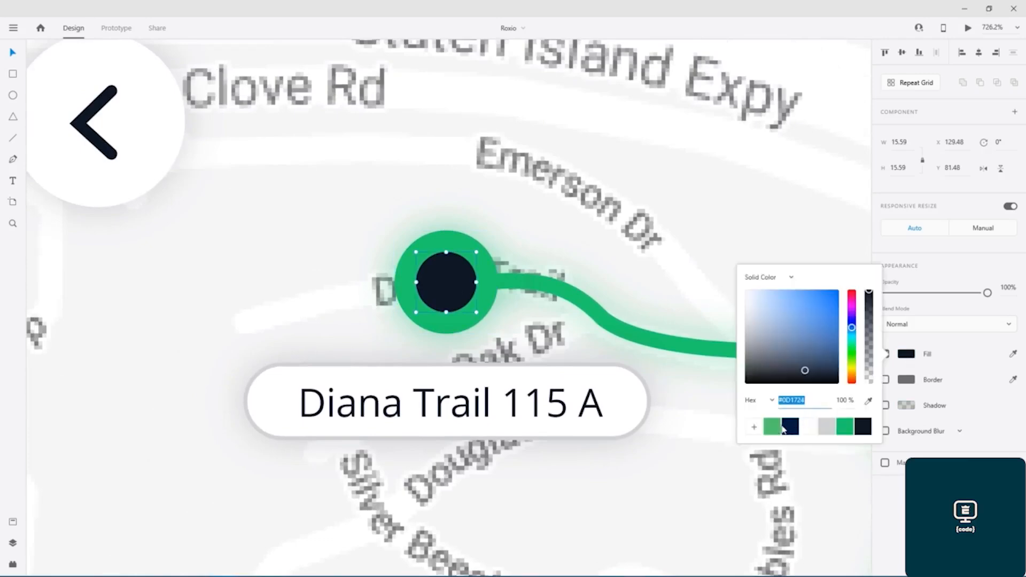
left_click(789, 427)
left_click(743, 187)
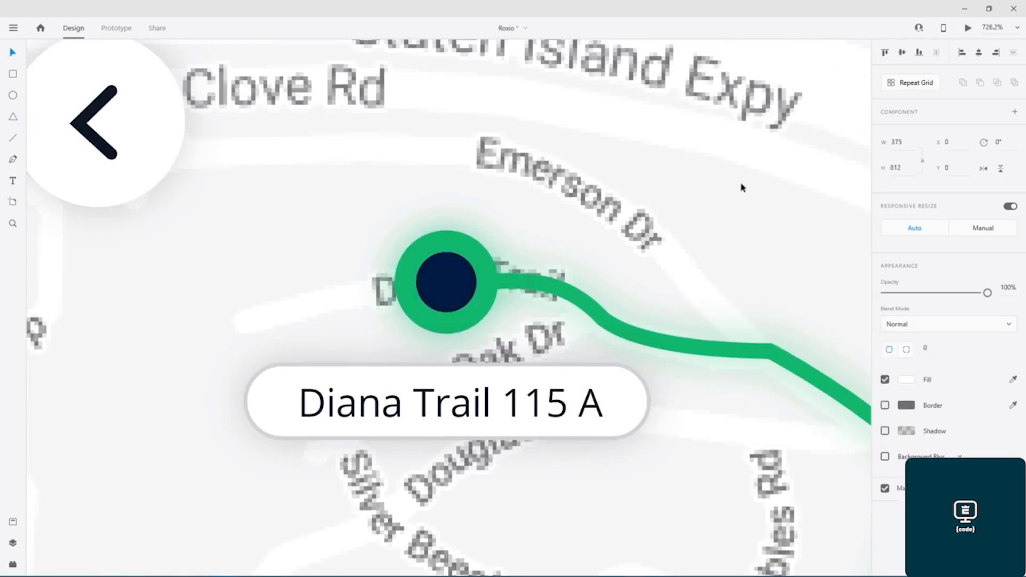
Select the green route line on Request – 1 and examine its path and appearance settings
scroll(738, 264, "down", 5)
left_click_drag(748, 260, 505, 131)
scroll(452, 149, "up", 5)
scroll(444, 163, "up", 1)
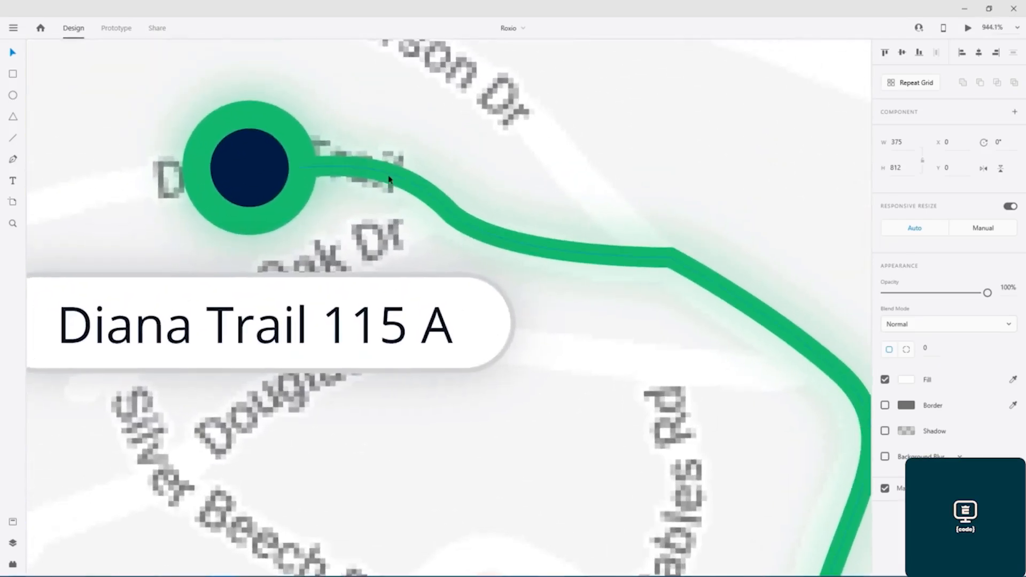
left_click(345, 170)
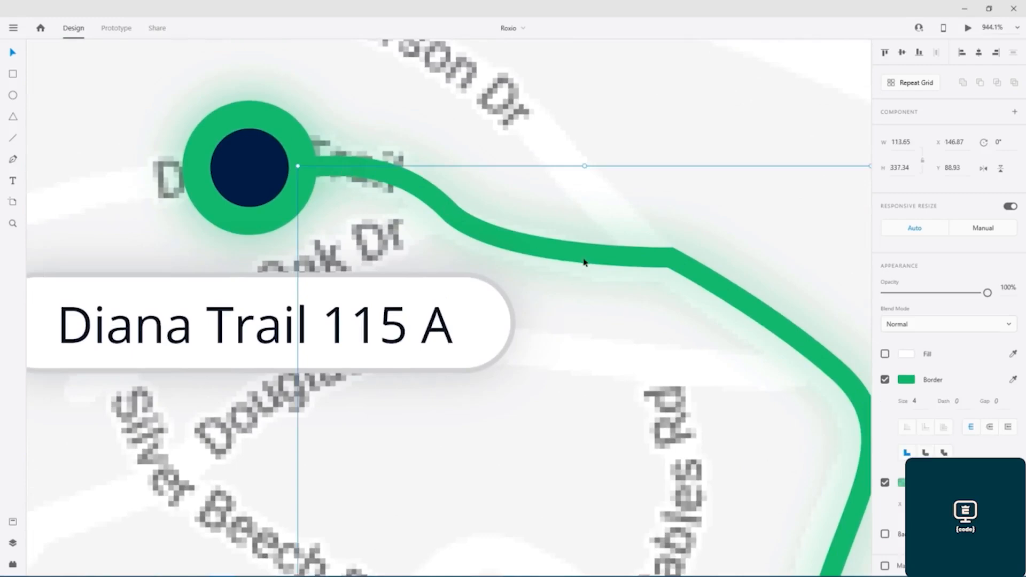
left_click_drag(753, 297, 657, 186)
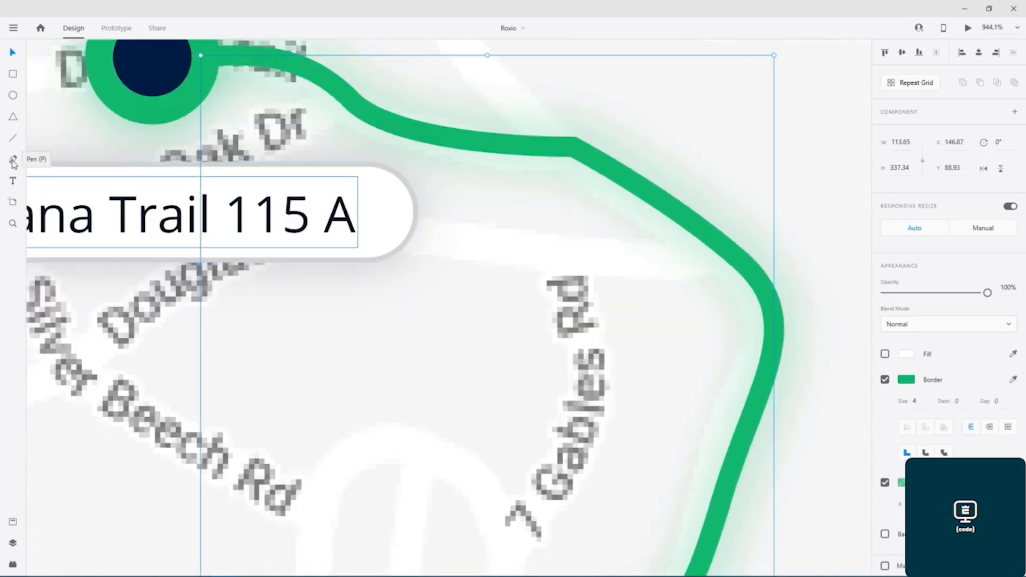
left_click_drag(340, 140, 791, 419)
left_click_drag(432, 246, 625, 370)
Fill the round back button on the Request – 1 map with the saved light green
scroll(470, 294, "down", 8)
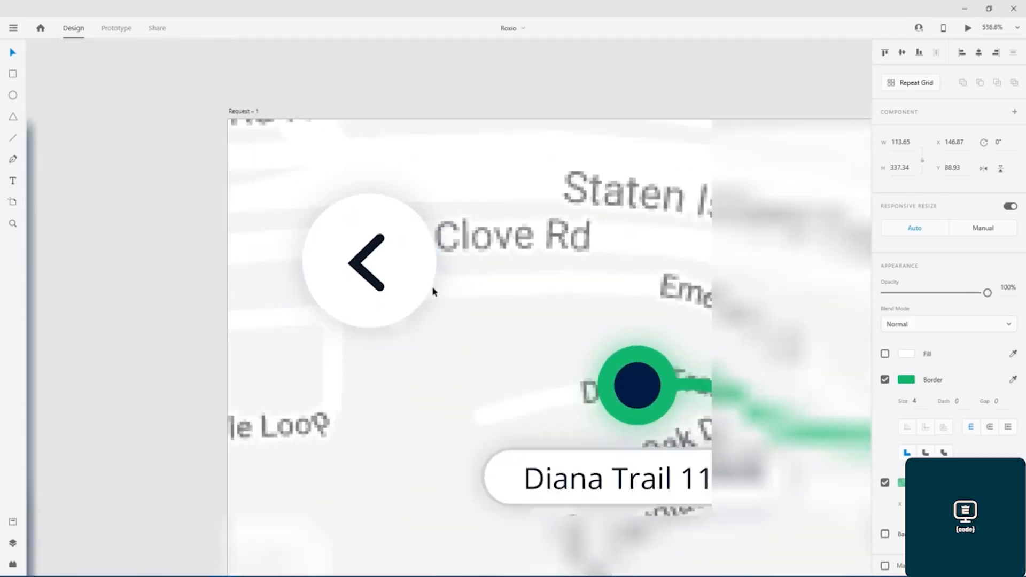
left_click(420, 275)
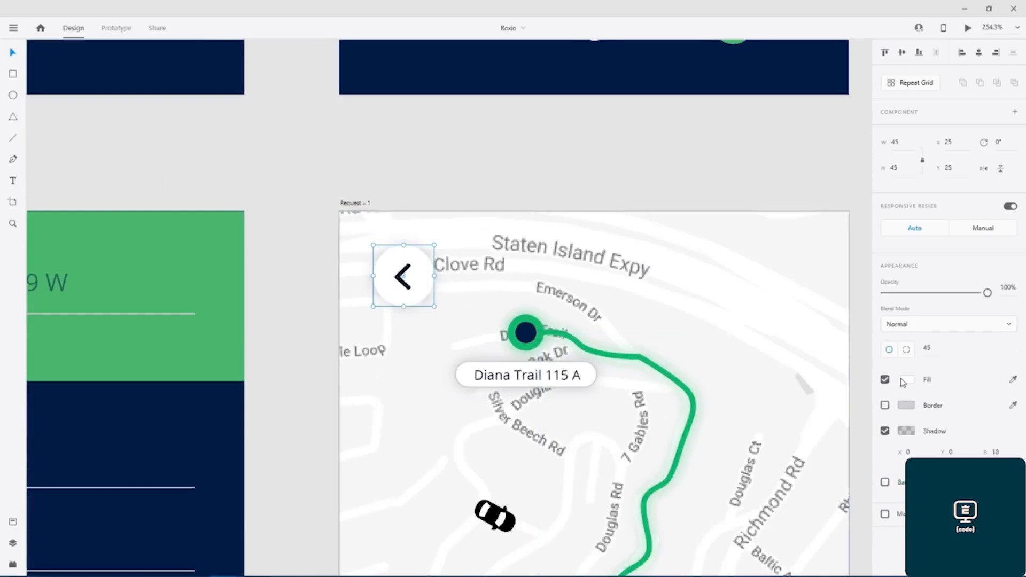
left_click(907, 380)
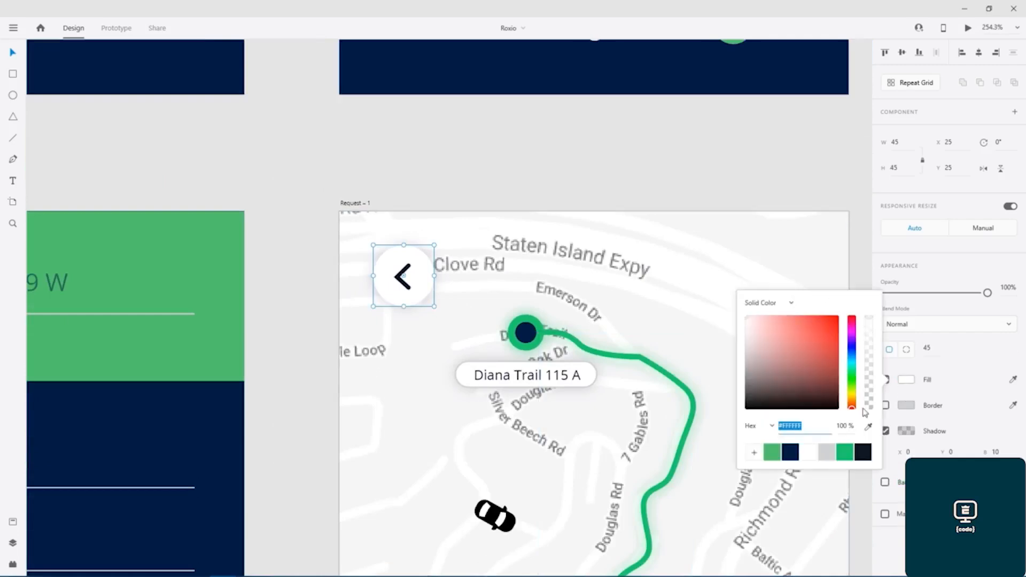
left_click(774, 455)
left_click(291, 285)
scroll(295, 284, "down", 5)
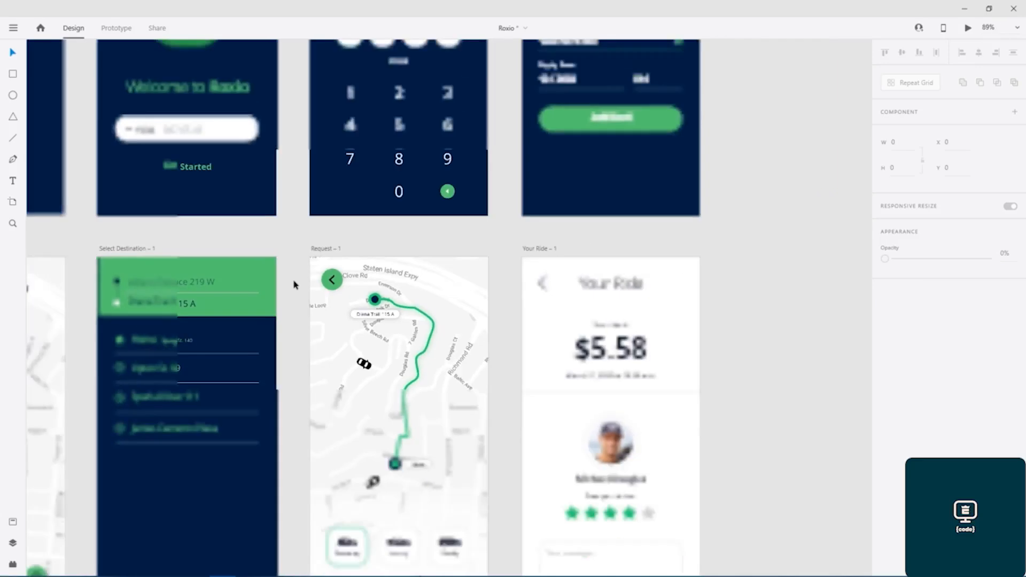
Recolour the arrow inside the round back button on Request – 1 with the saved navy
scroll(291, 285, "up", 5)
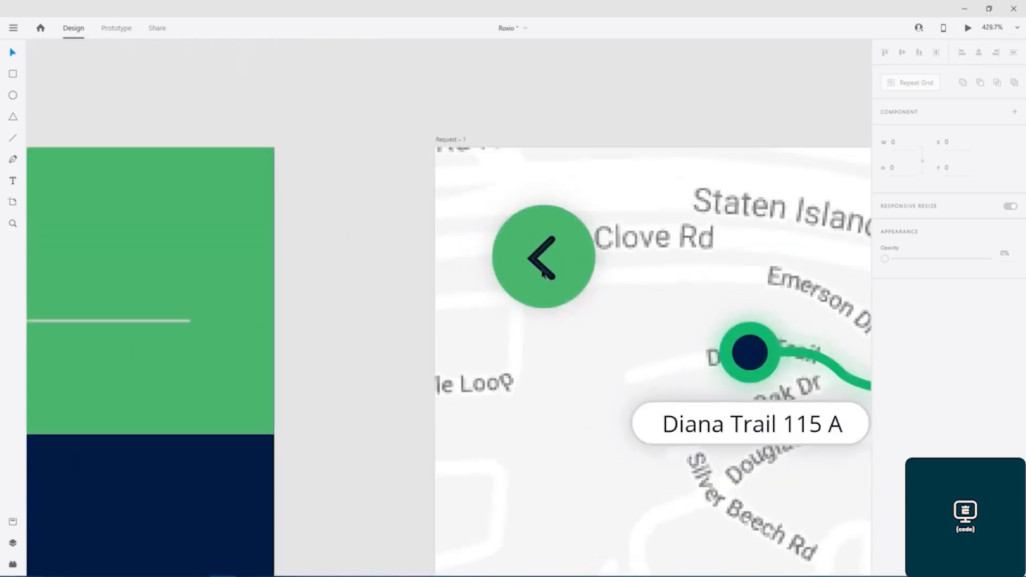
double_click(543, 274)
left_click(906, 380)
left_click(907, 381)
left_click(907, 380)
left_click(795, 443)
left_click(397, 287)
Fill the Economy, Luxury and Family cards on Request – 1 together with the saved navy #001E43
scroll(398, 285, "down", 5)
scroll(399, 278, "down", 1)
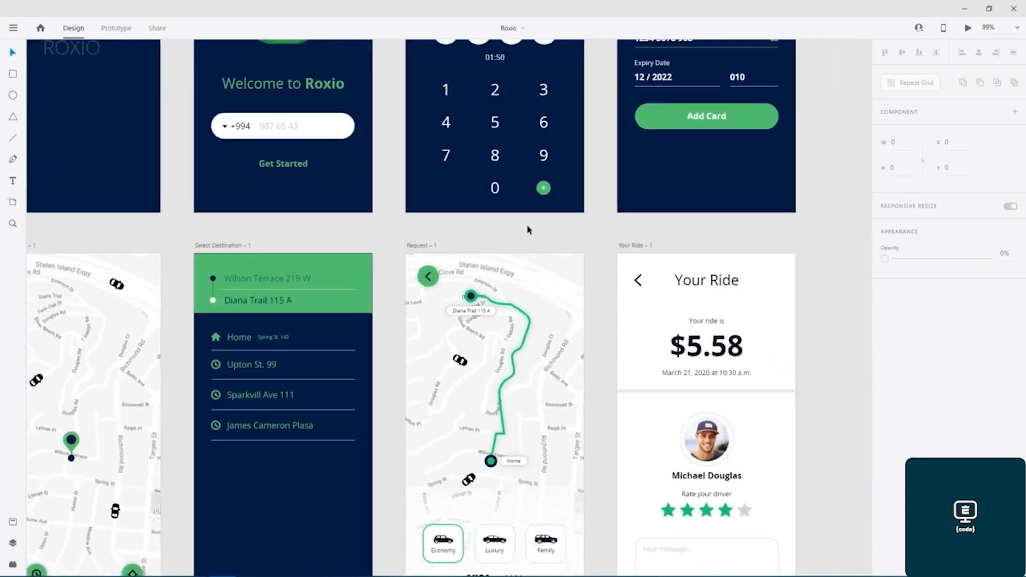
left_click_drag(586, 239, 438, 114)
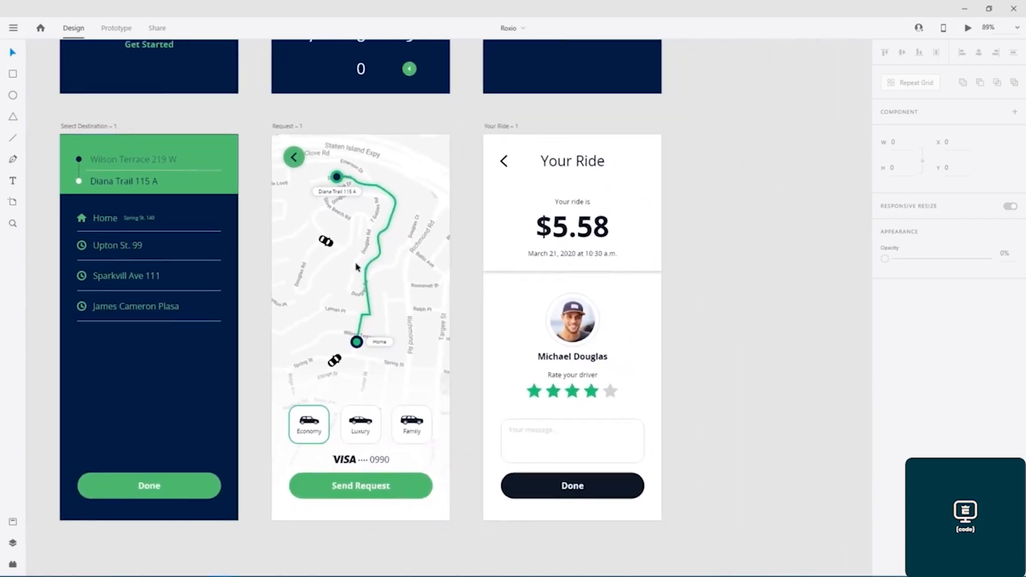
scroll(338, 413, "up", 2)
scroll(338, 413, "up", 3)
scroll(394, 385, "down", 3)
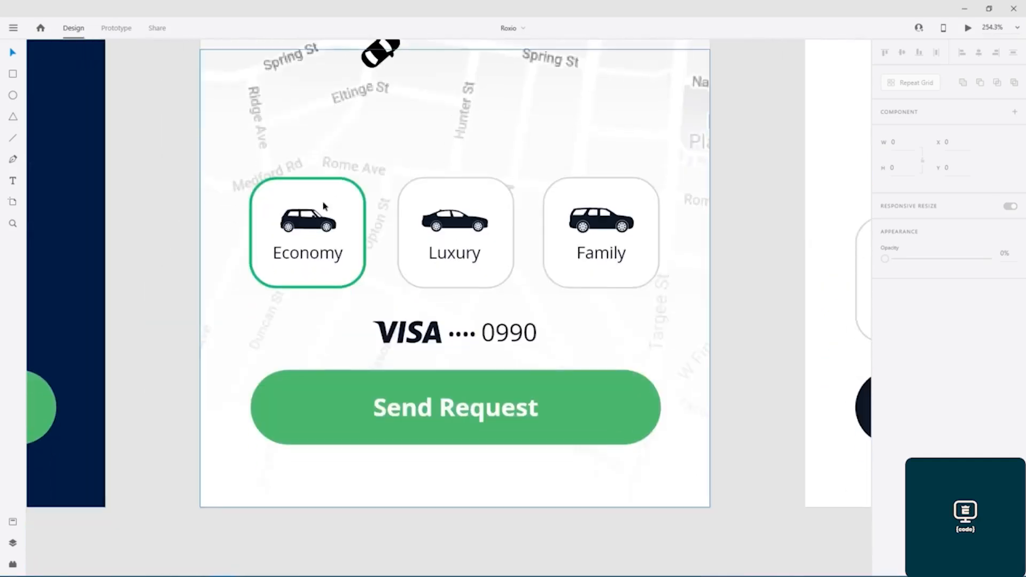
left_click(338, 198)
left_click(460, 197, "shift")
left_click(614, 201, "shift")
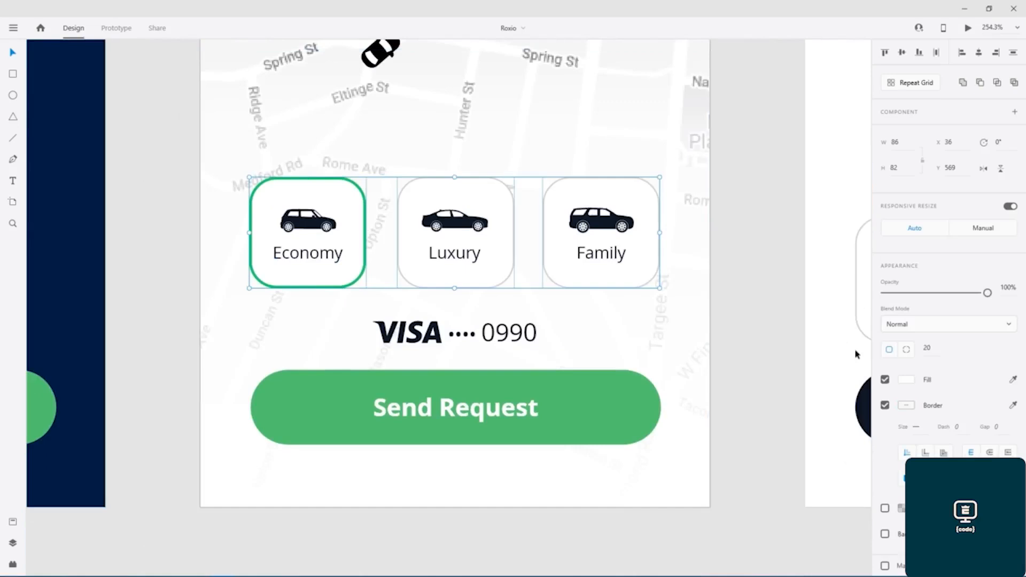
left_click(906, 379)
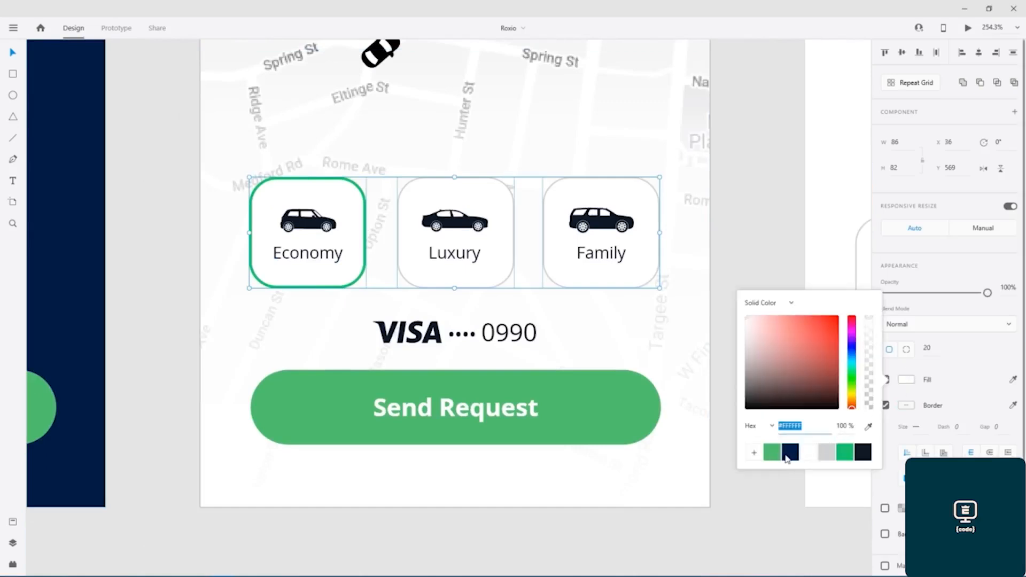
left_click(787, 459)
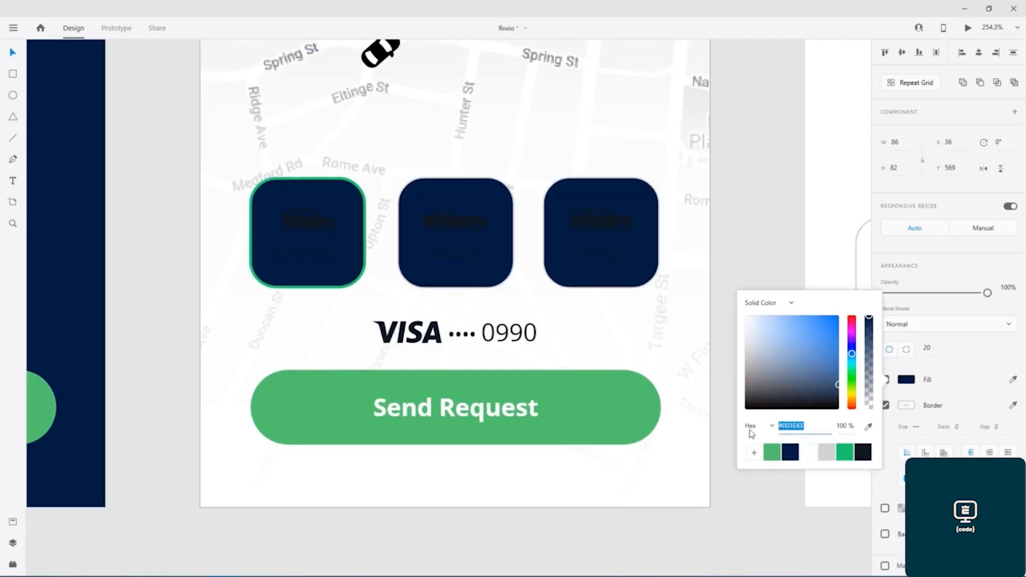
Recolour the car icons and labels on the Economy, Luxury and Family cards of Request – 1 with the saved light green
left_click(607, 221)
left_click(600, 253, "shift")
left_click(465, 256, "shift")
left_click(303, 225, "shift")
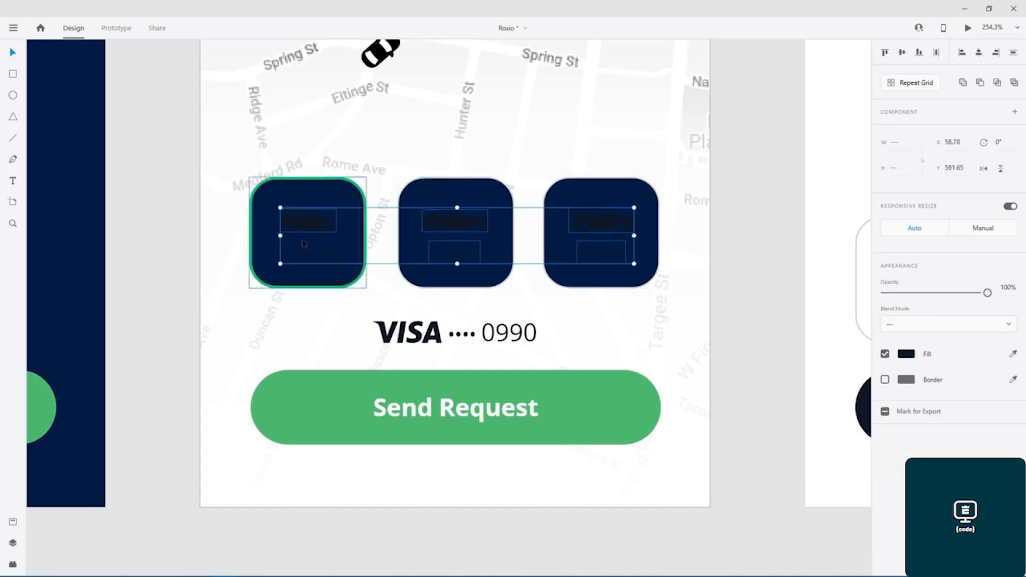
left_click(907, 355)
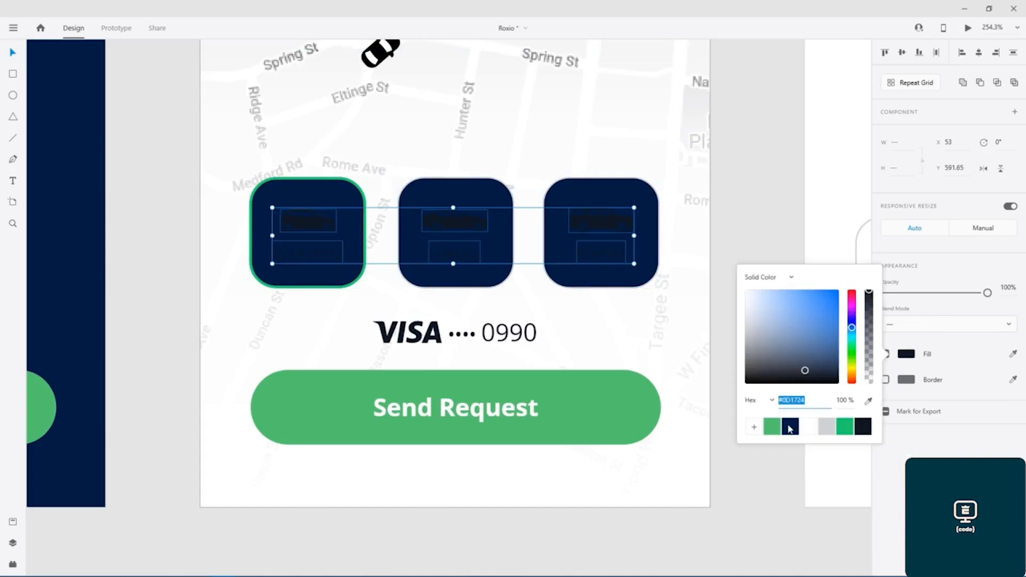
left_click(773, 427)
left_click(772, 212)
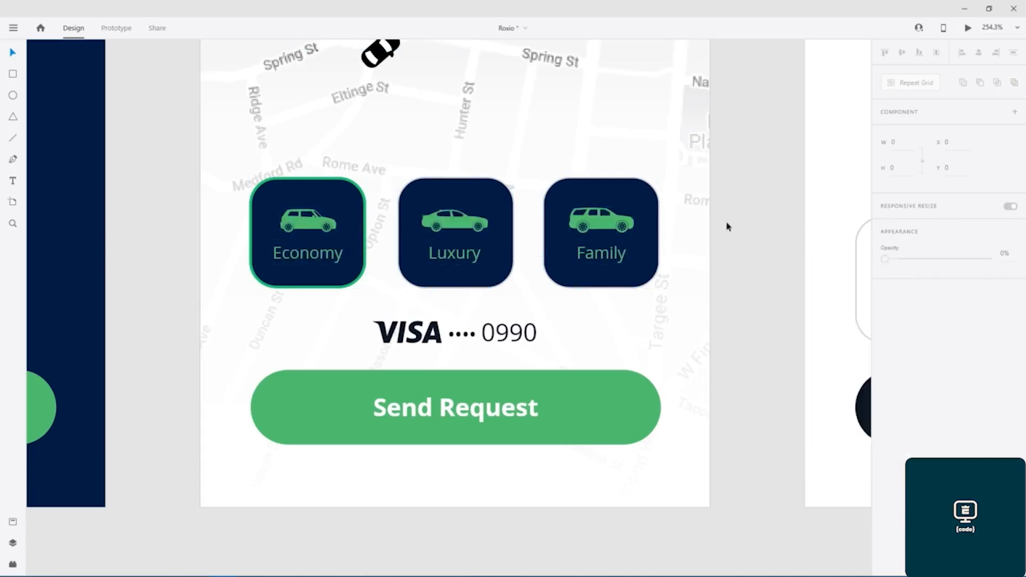
Set the fill opacity of the Luxury and Family cards on Request – 1 to 0% and save the document
left_click(641, 193)
left_click(490, 195, "shift")
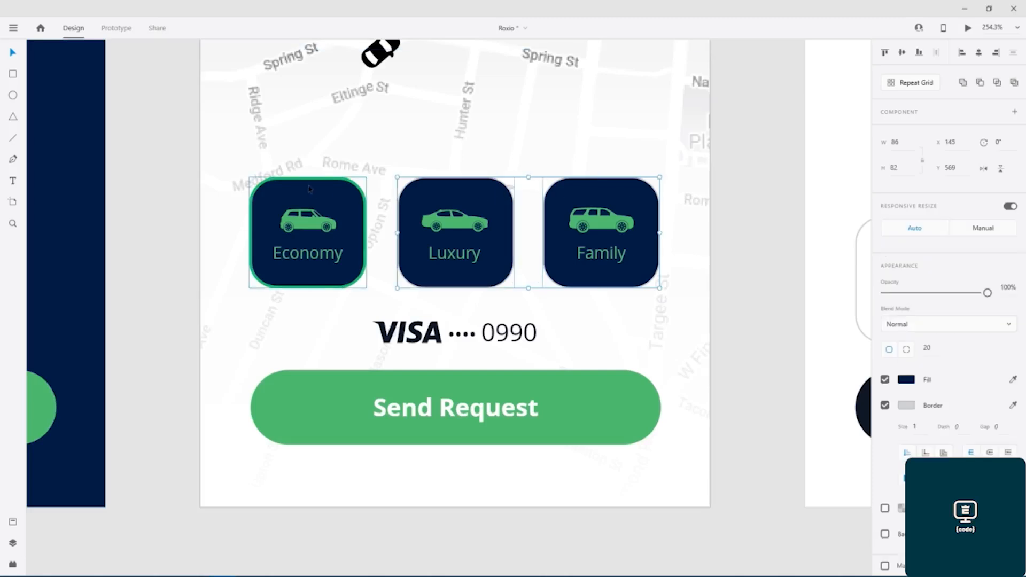
left_click(906, 380)
left_click(949, 352)
left_click_drag(988, 293, 1025, 302)
left_click(906, 380)
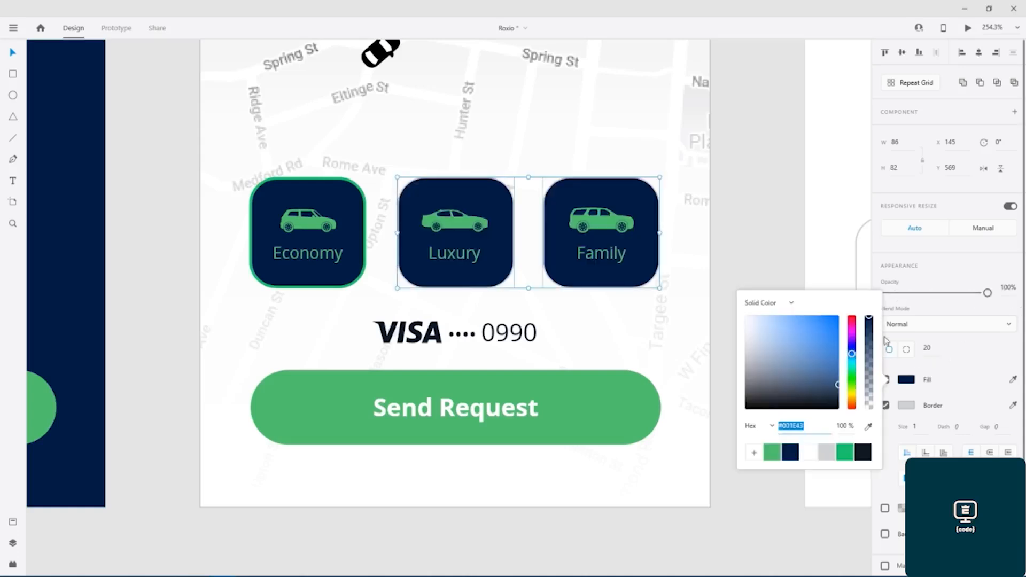
left_click_drag(870, 320, 882, 443)
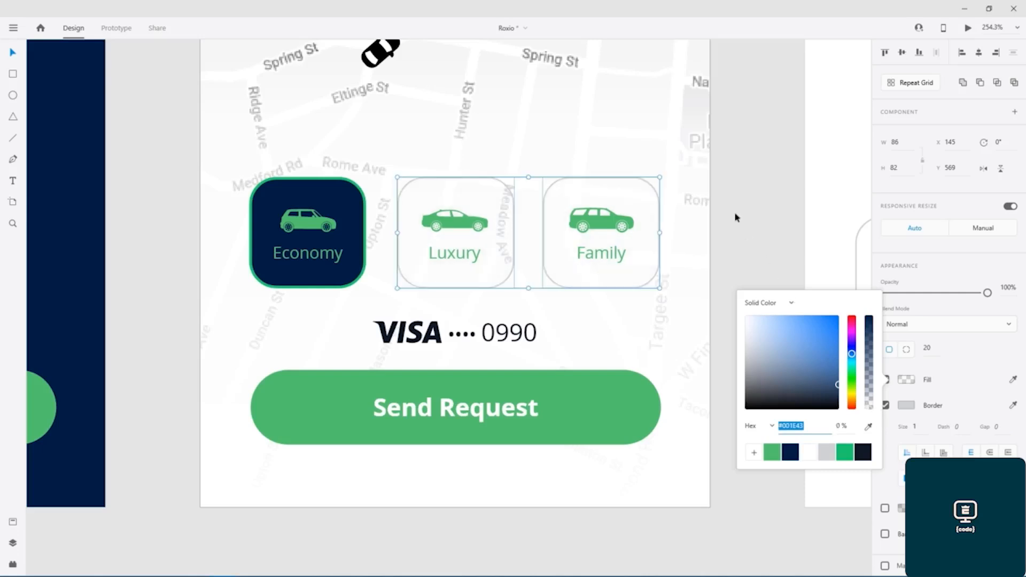
left_click(736, 218)
key("ctrl+s")
Fill the header panel of the Your Ride – 1 artboard with the saved light green
scroll(738, 218, "down", 2)
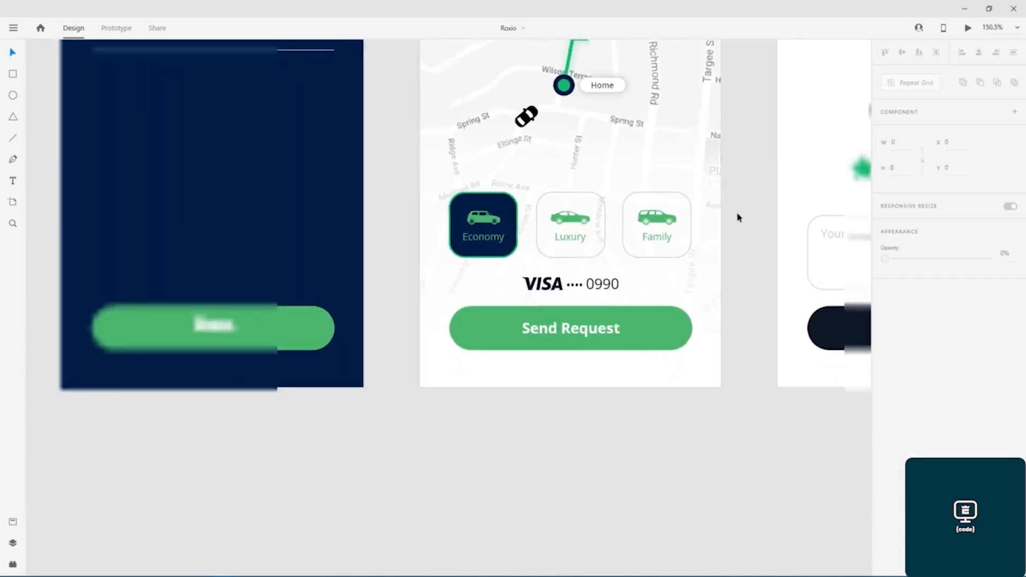
left_click_drag(694, 168, 489, 335)
left_click_drag(578, 196, 351, 313)
left_click_drag(673, 199, 672, 229)
left_click(679, 206)
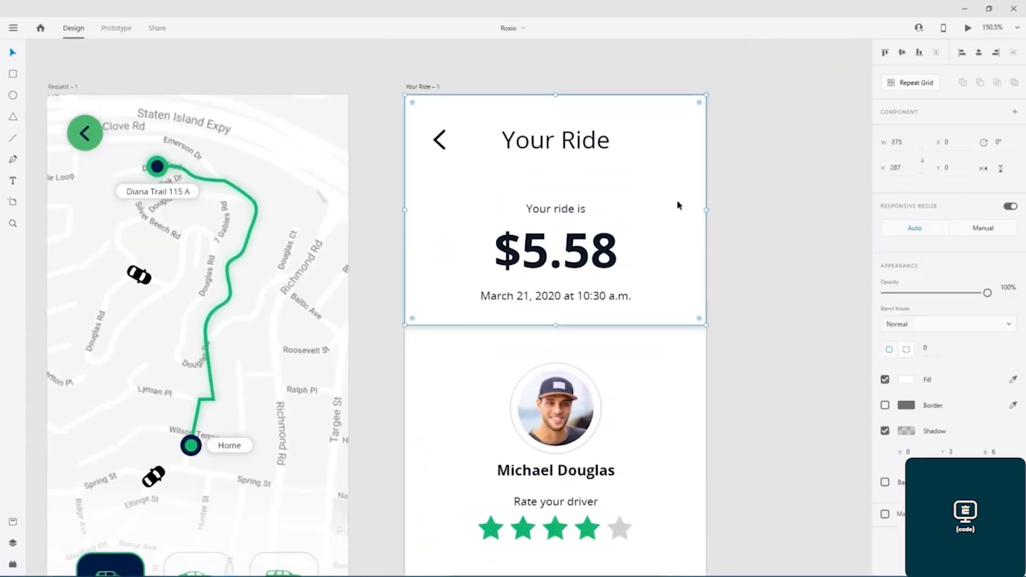
left_click(912, 380)
left_click(772, 453)
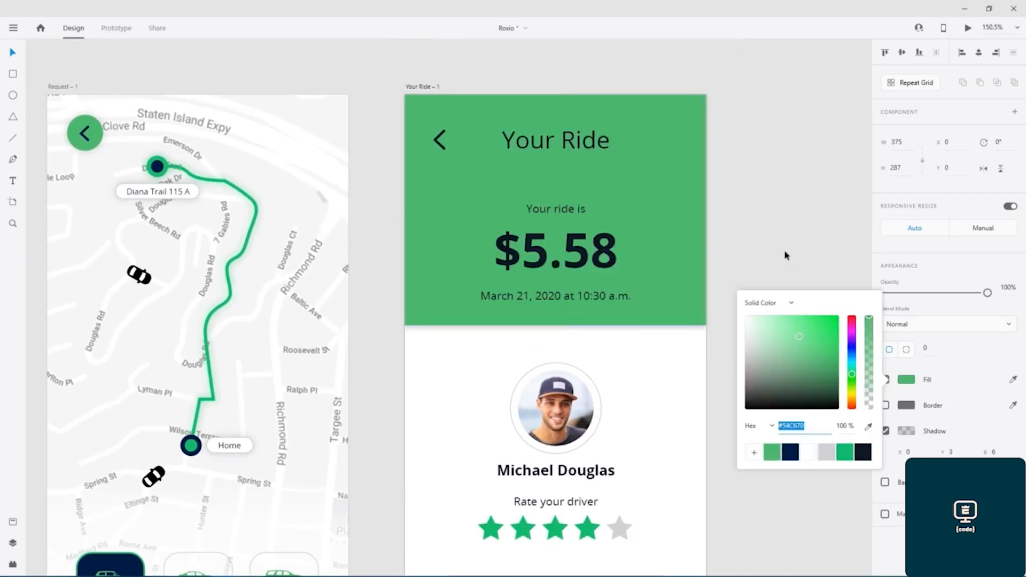
Fill the back arrow, title, fare and date texts in the Your Ride – 1 header with the saved navy
left_click(526, 142)
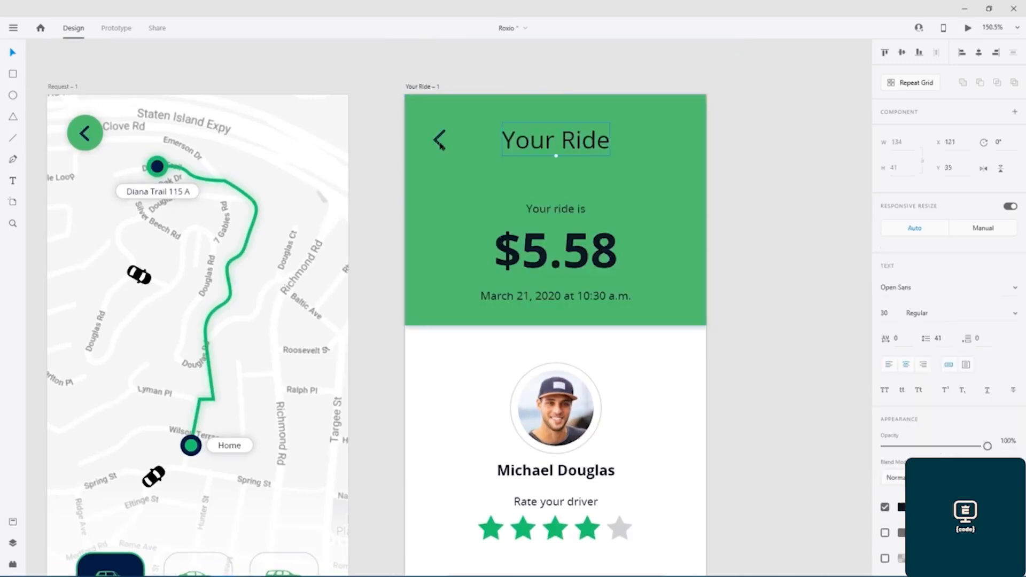
left_click(440, 143, "shift")
left_click(534, 247, "shift")
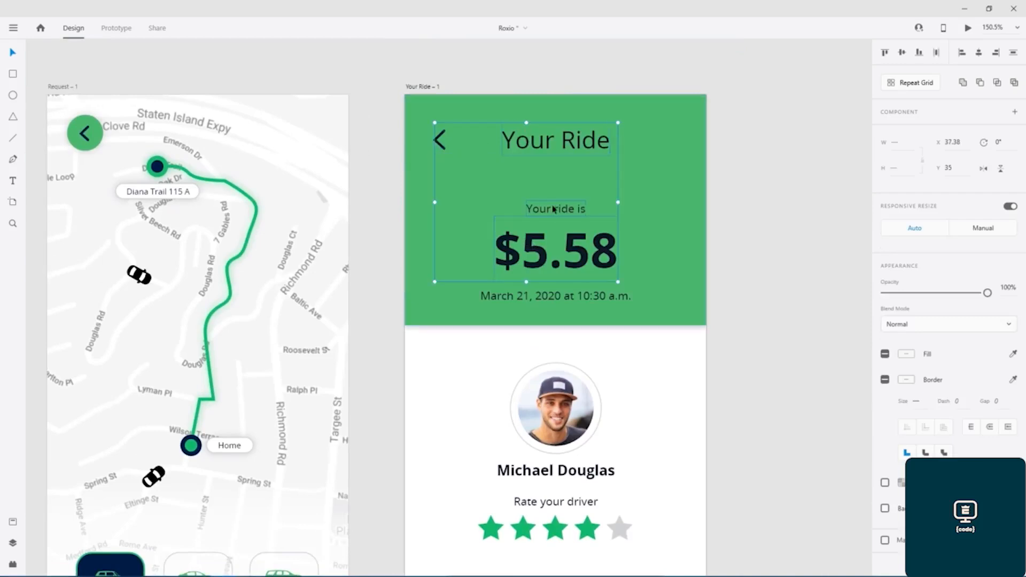
left_click(548, 299, "shift")
left_click(907, 354)
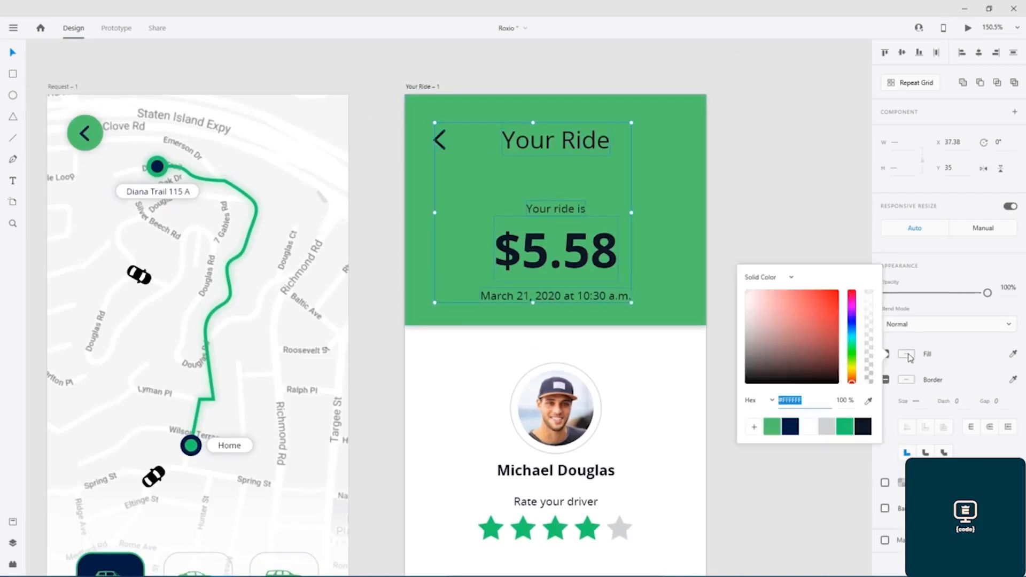
left_click(792, 432)
left_click(745, 186)
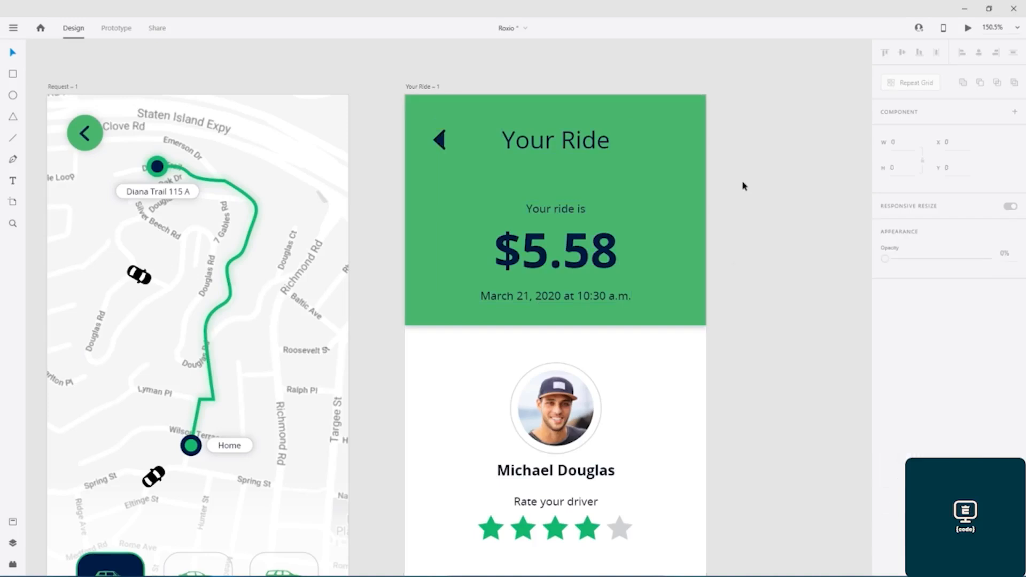
Fill the header panel of Your Ride – 1 with the saved navy instead of green
left_click(705, 223)
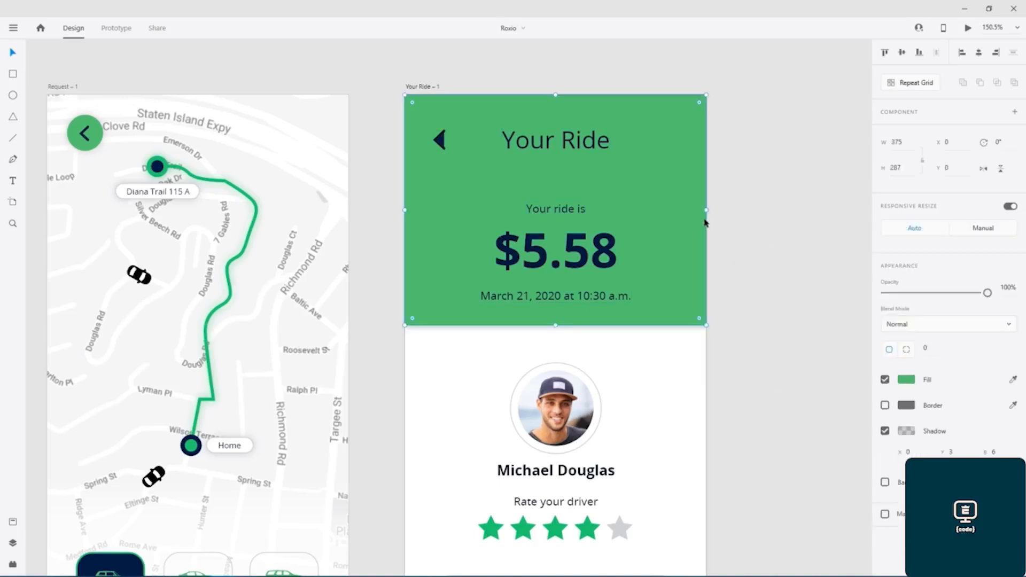
left_click(907, 379)
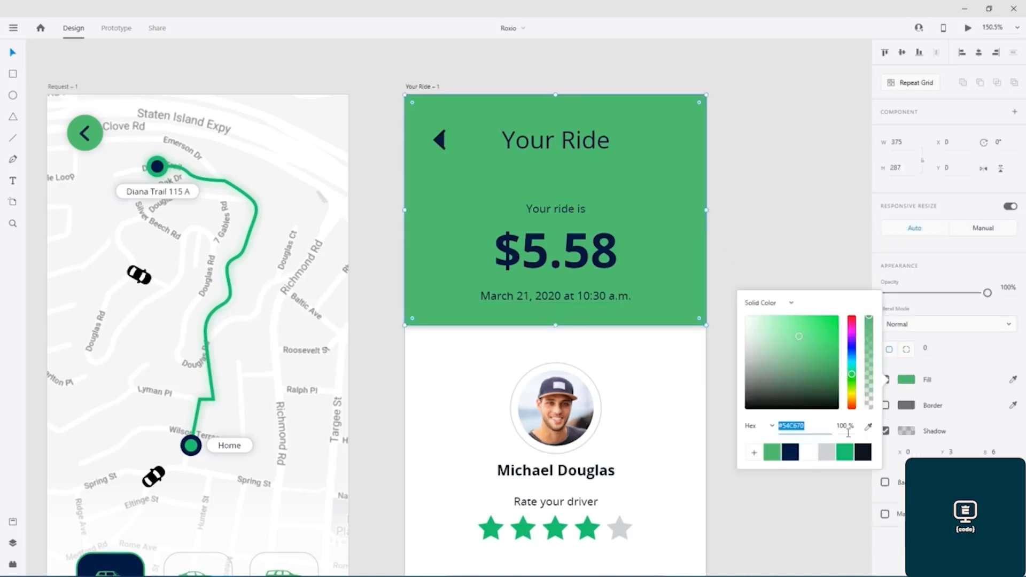
left_click(790, 452)
left_click(777, 238)
Fill the back arrow and all header texts on Your Ride – 1 with the saved light green
left_click_drag(431, 64, 620, 320)
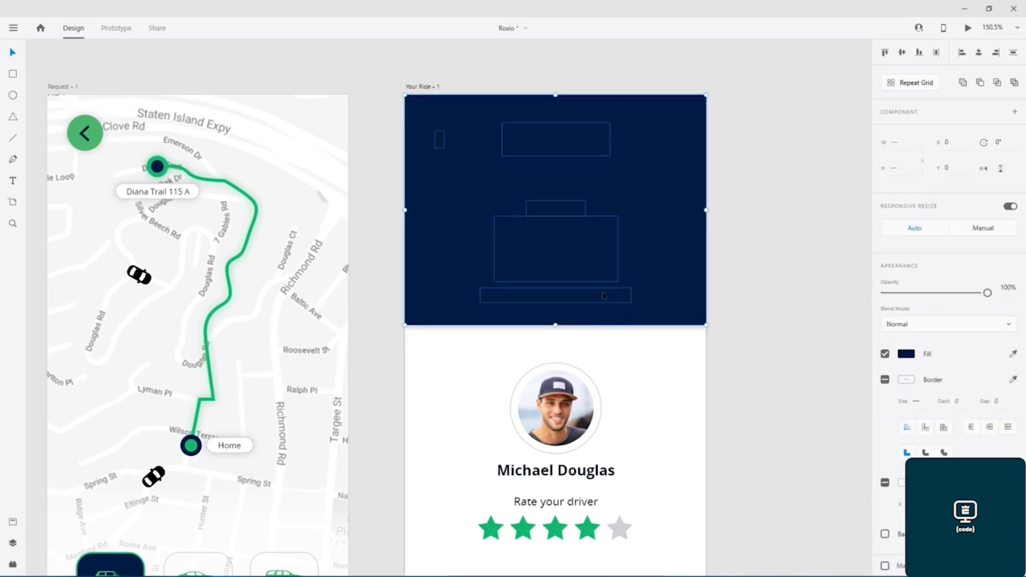
left_click(470, 191, "shift")
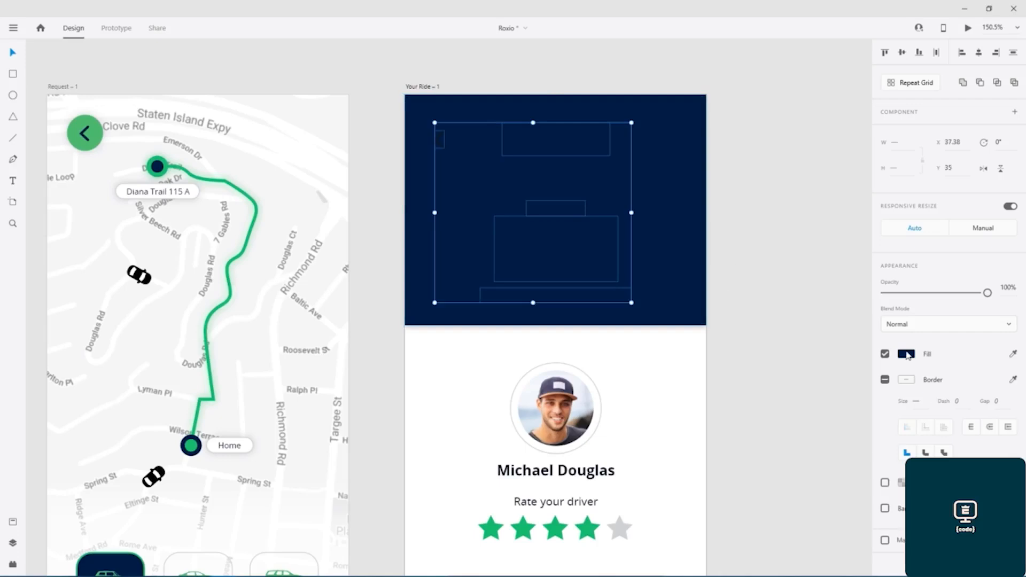
left_click(908, 354)
left_click(776, 428)
left_click(796, 196)
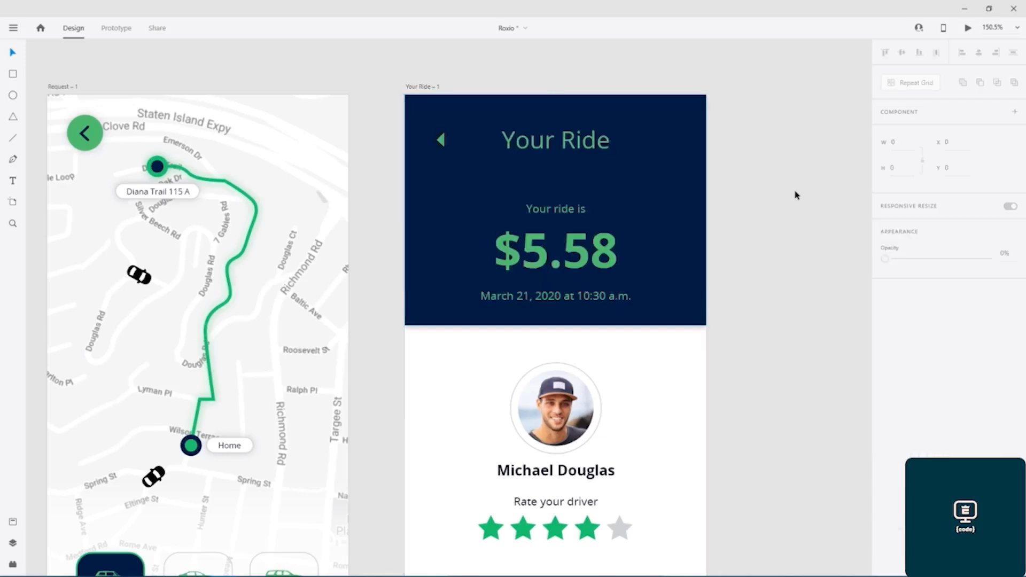
Fill the background of the Your Ride – 1 artboard with the saved navy
scroll(772, 374, "down", 5)
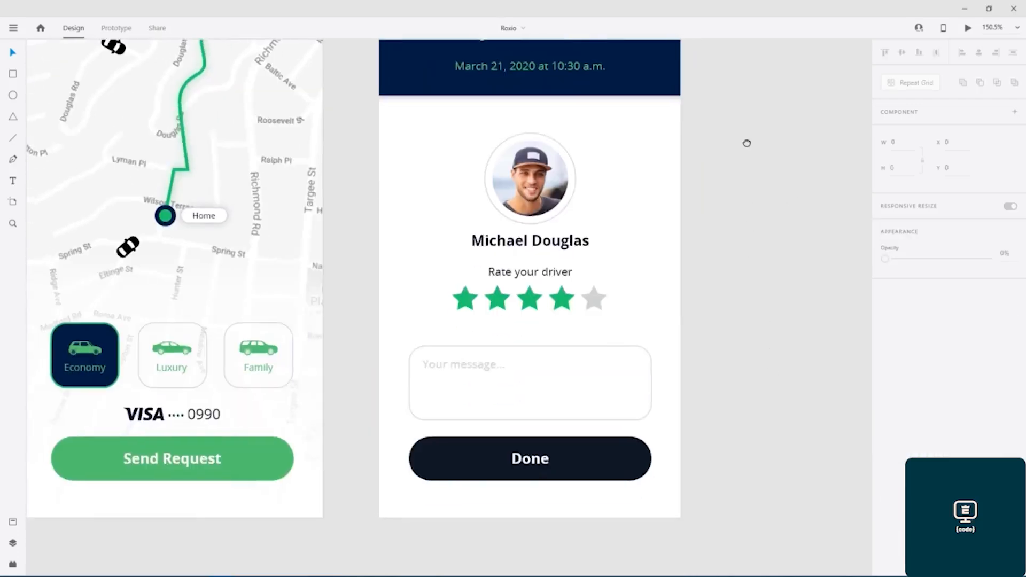
left_click(640, 200)
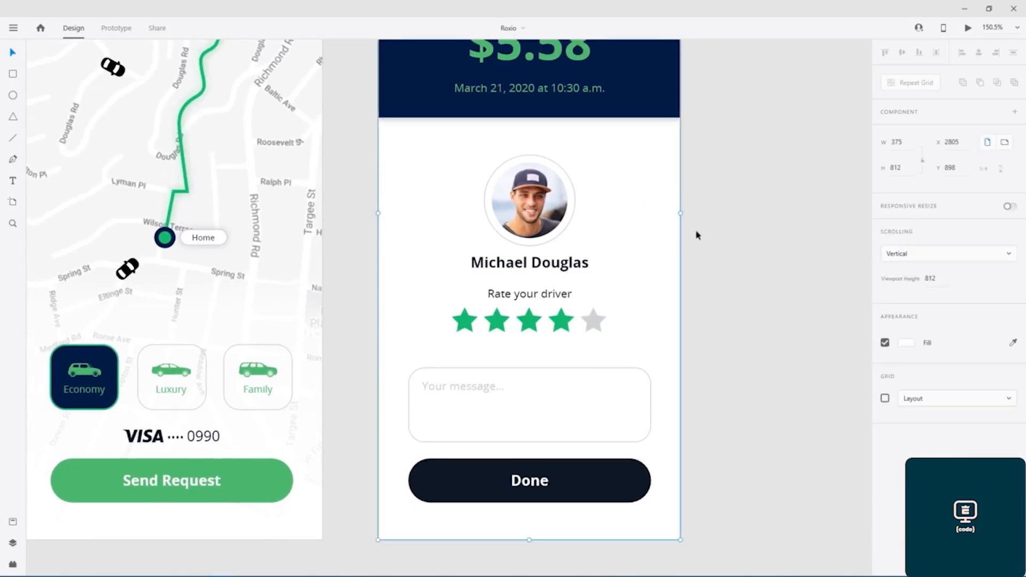
left_click(906, 342)
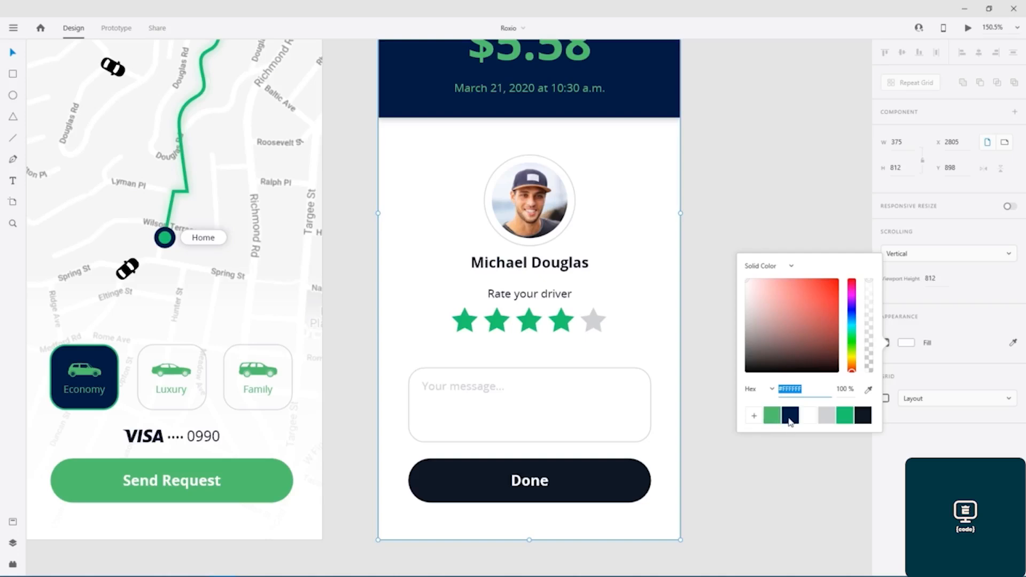
left_click(790, 420)
left_click(754, 205)
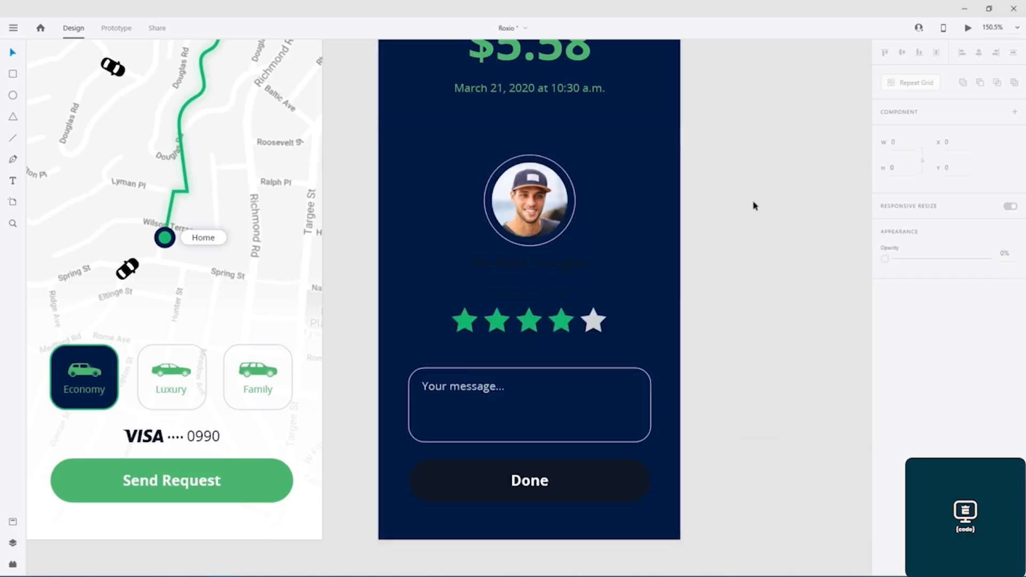
Recolour the driver's name and the "Rate your driver" text on Your Ride – 1 with the saved light green
left_click(529, 264)
left_click(529, 294, "shift")
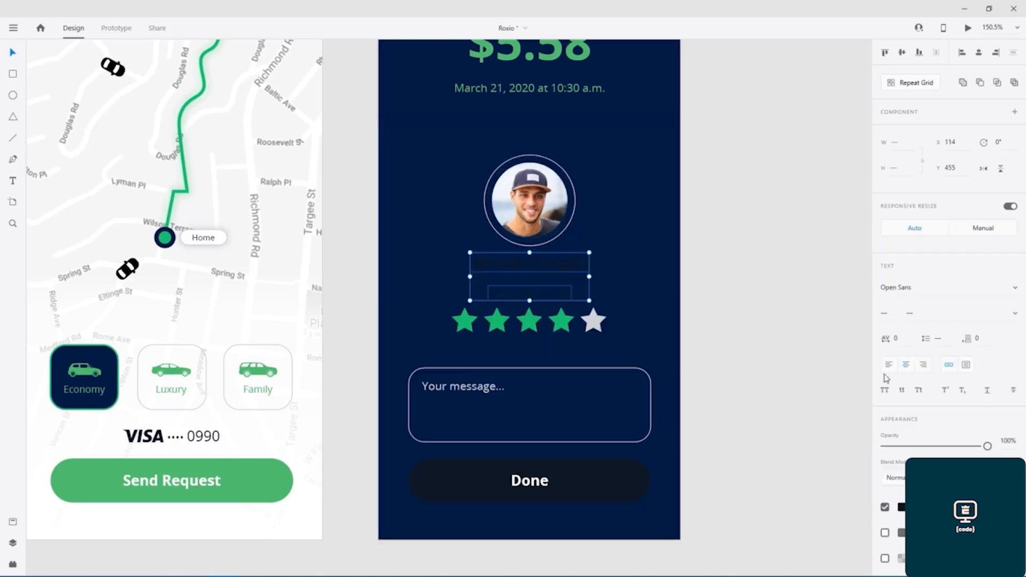
left_click(903, 508)
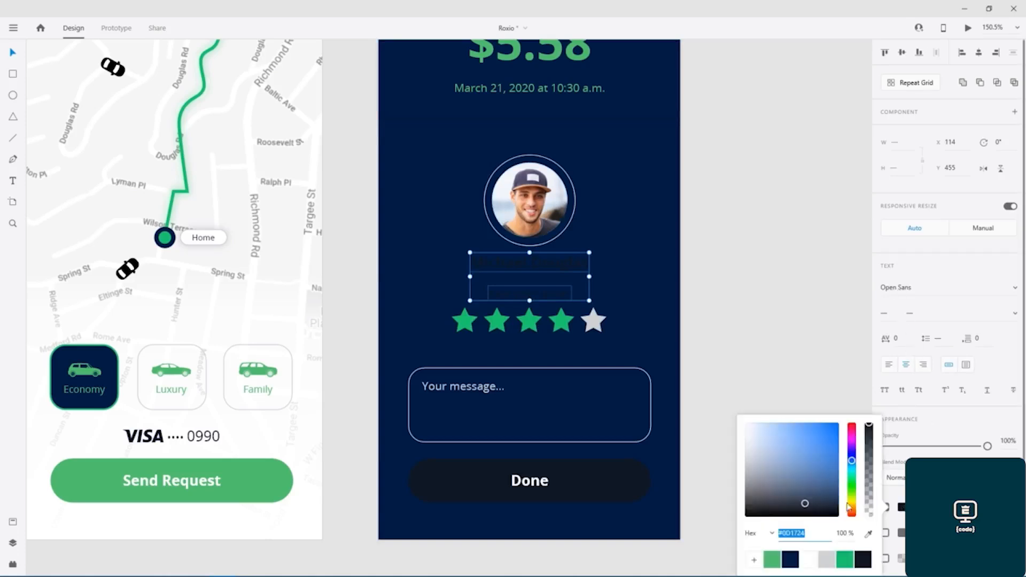
left_click(780, 557)
left_click(763, 257)
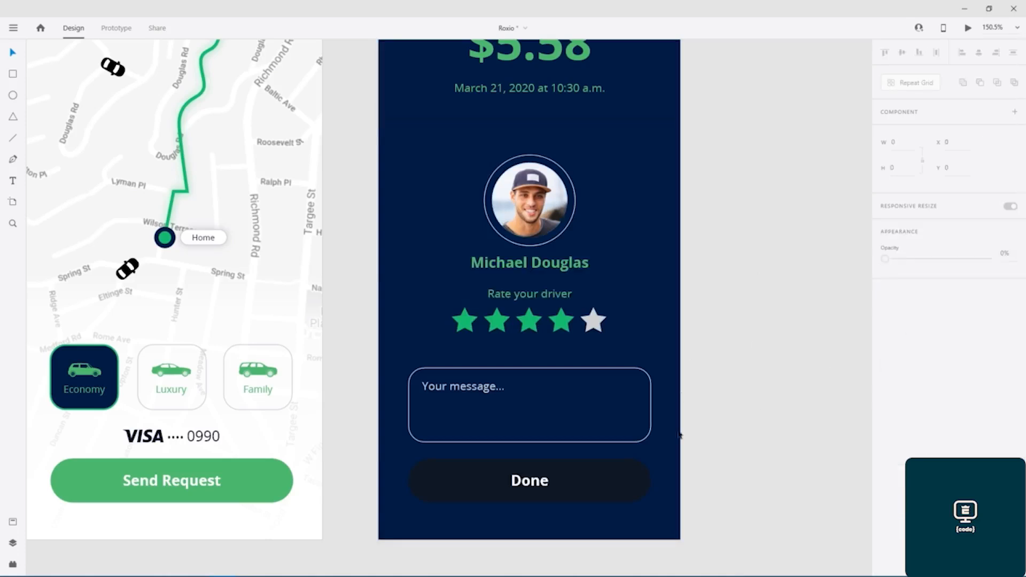
Fill the Done button on Your Ride – 1 with the saved light green
left_click(634, 481)
left_click(909, 381)
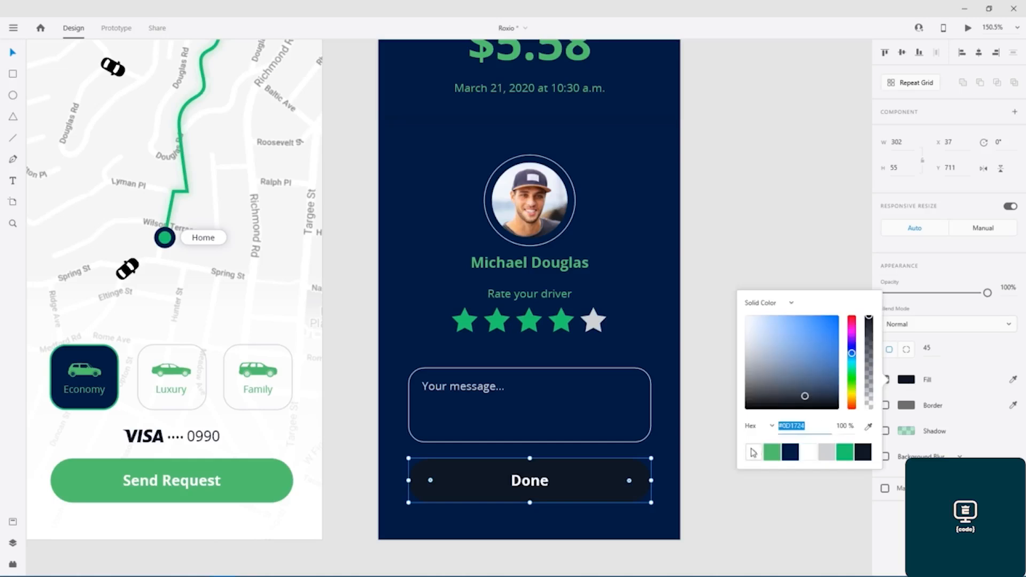
left_click(772, 453)
left_click(770, 253)
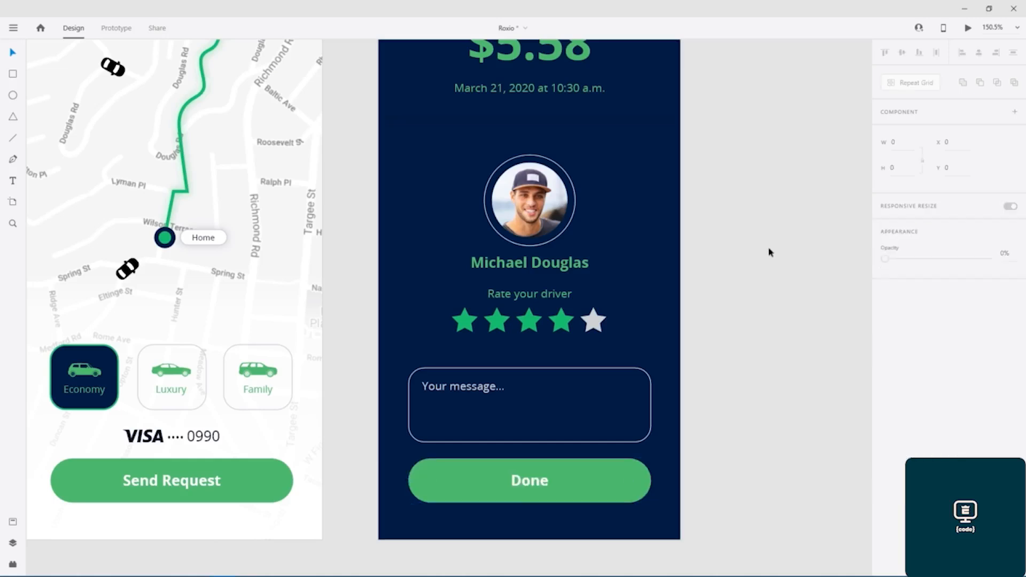
Change the border of the "Your message..." box on Your Ride – 1 to the saved light green
left_click(596, 372)
left_click(906, 406)
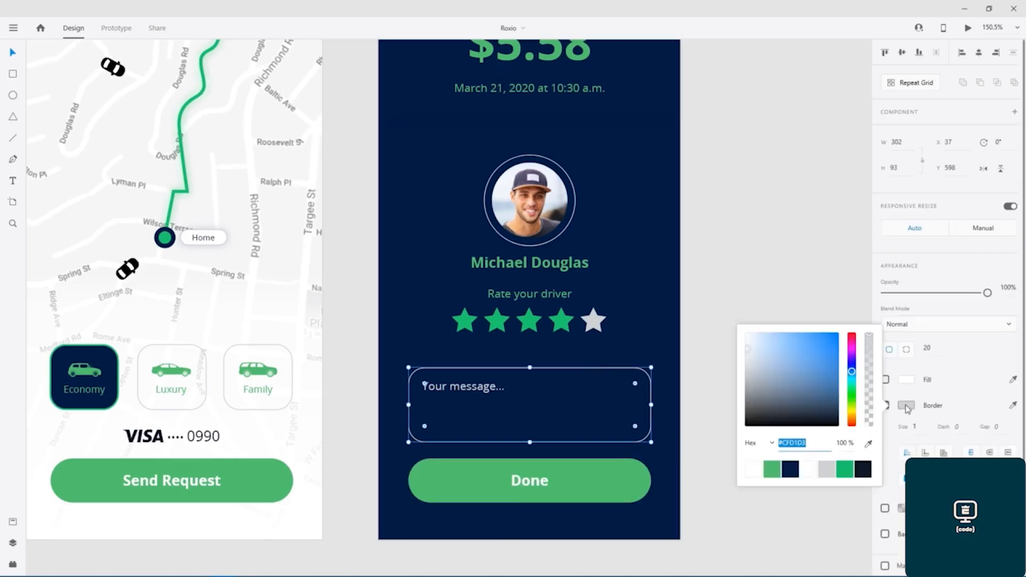
left_click(772, 469)
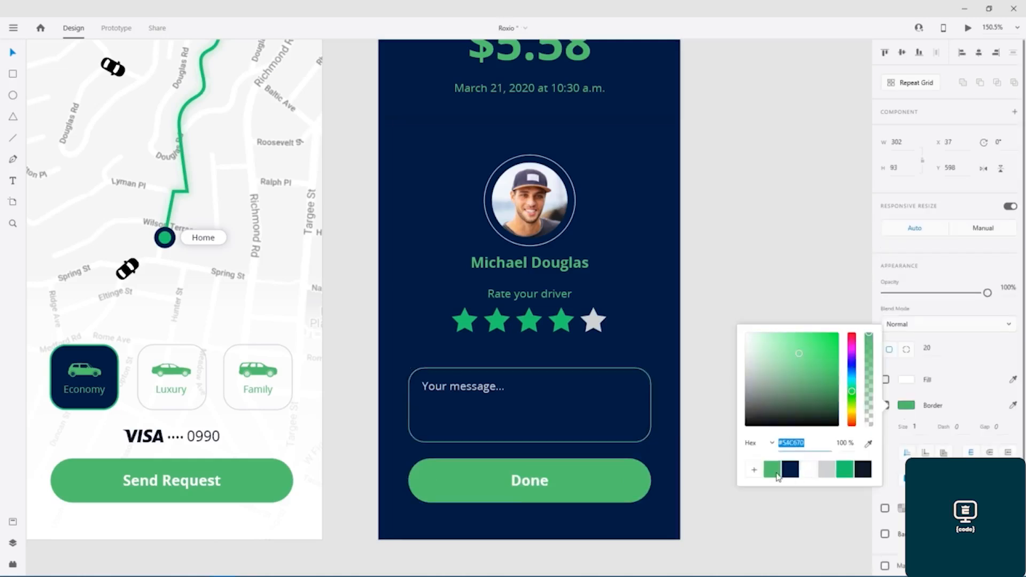
left_click(771, 267)
Fill the Splash background, the Get Started shape and button, the Verification circle, and the Add Card bank card and button with the saved navy
scroll(761, 263, "down", 10)
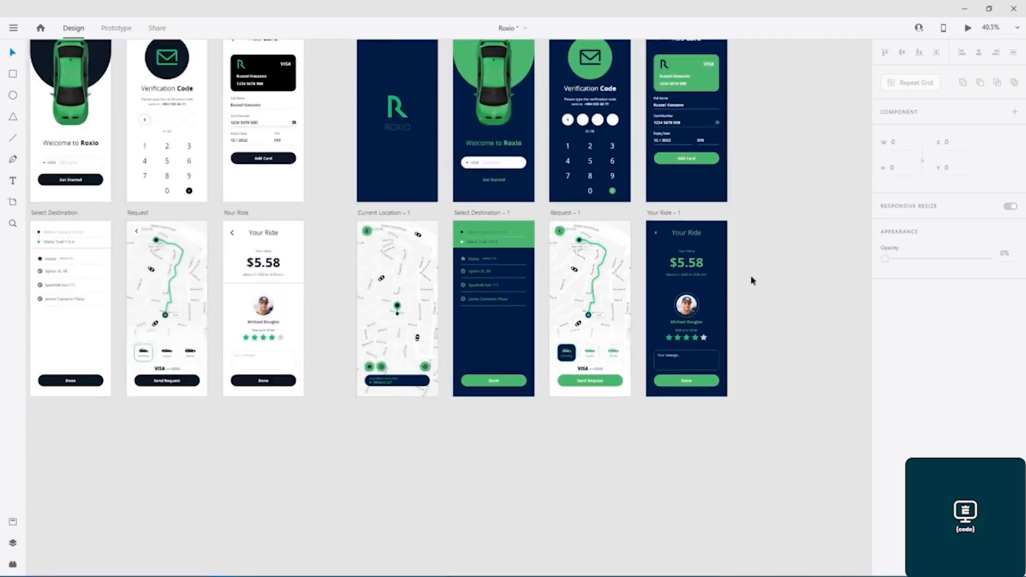
left_click_drag(761, 142, 864, 254)
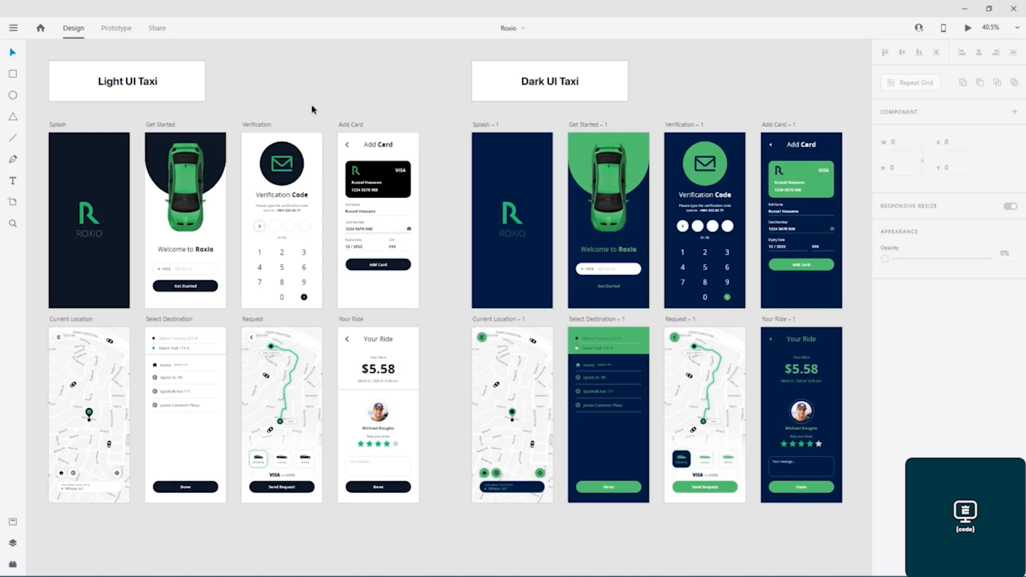
left_click_drag(324, 106, 424, 119)
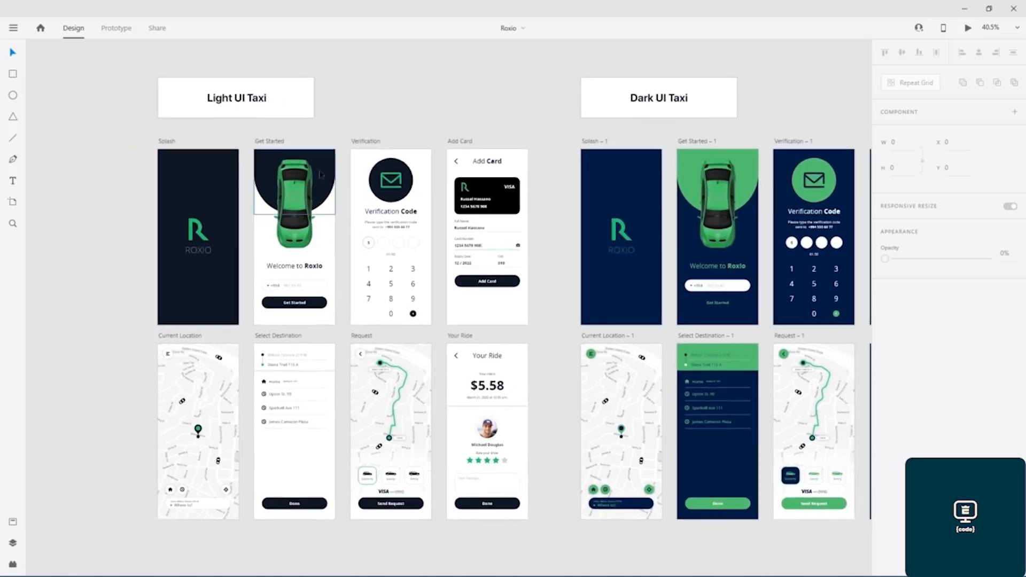
left_click(227, 181)
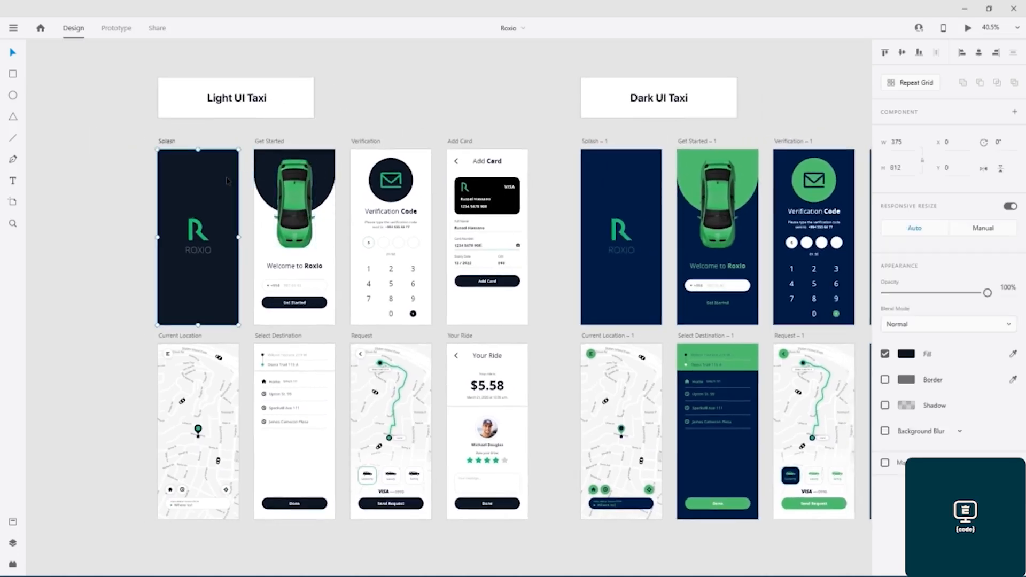
scroll(228, 181, "up", 5)
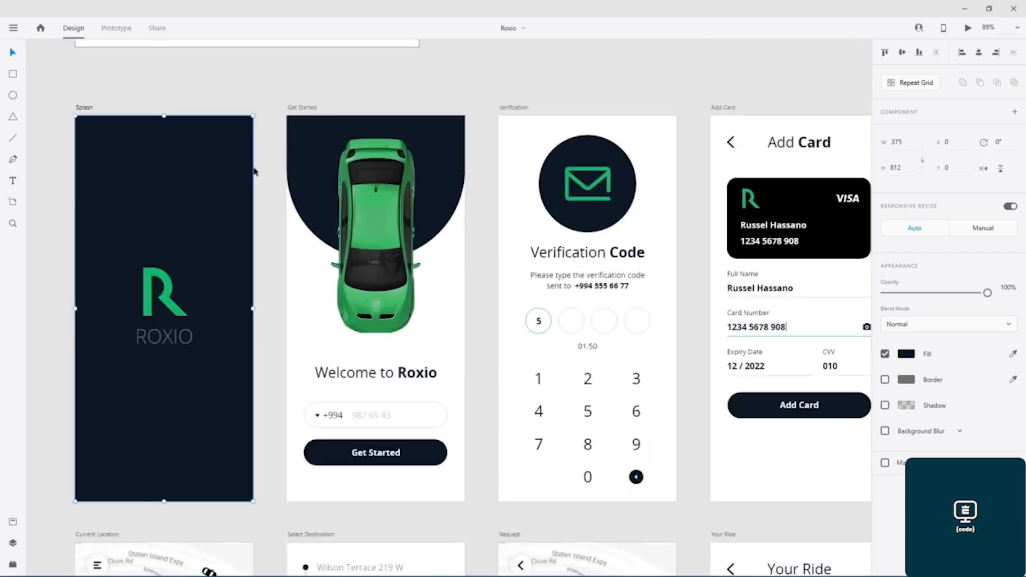
left_click(305, 150, "shift")
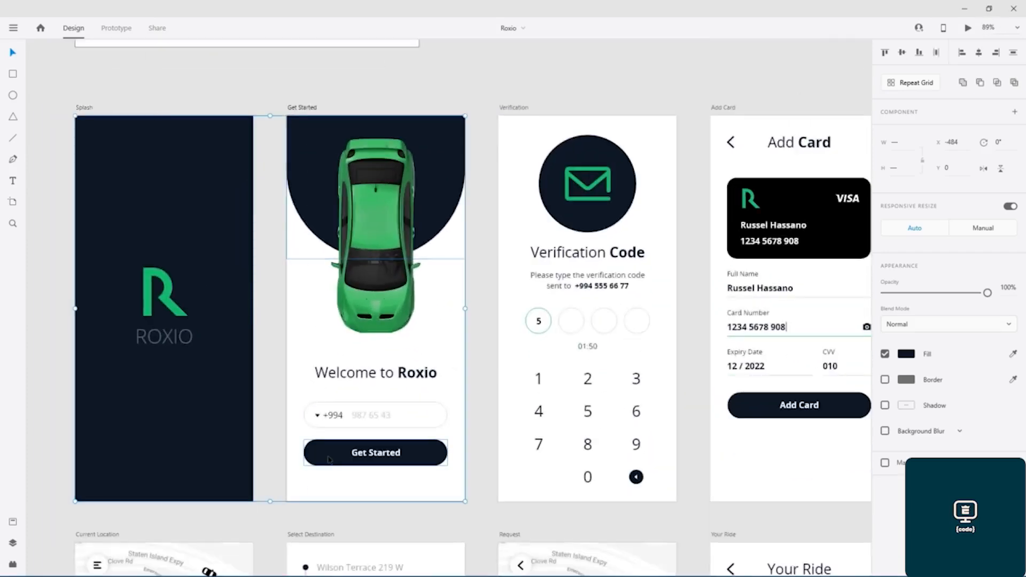
left_click(585, 218, "shift")
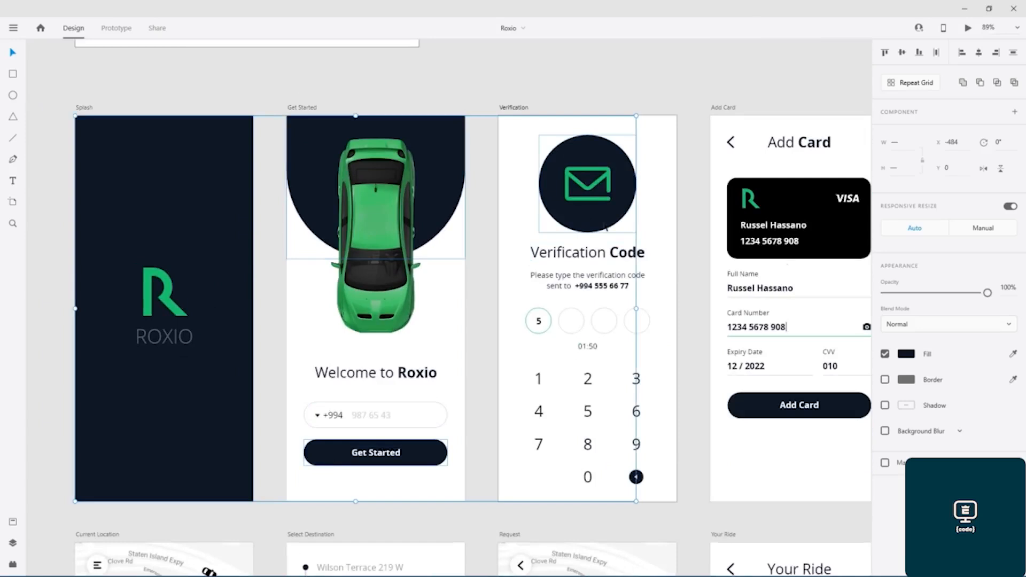
left_click(844, 251, "shift")
left_click(847, 411, "shift")
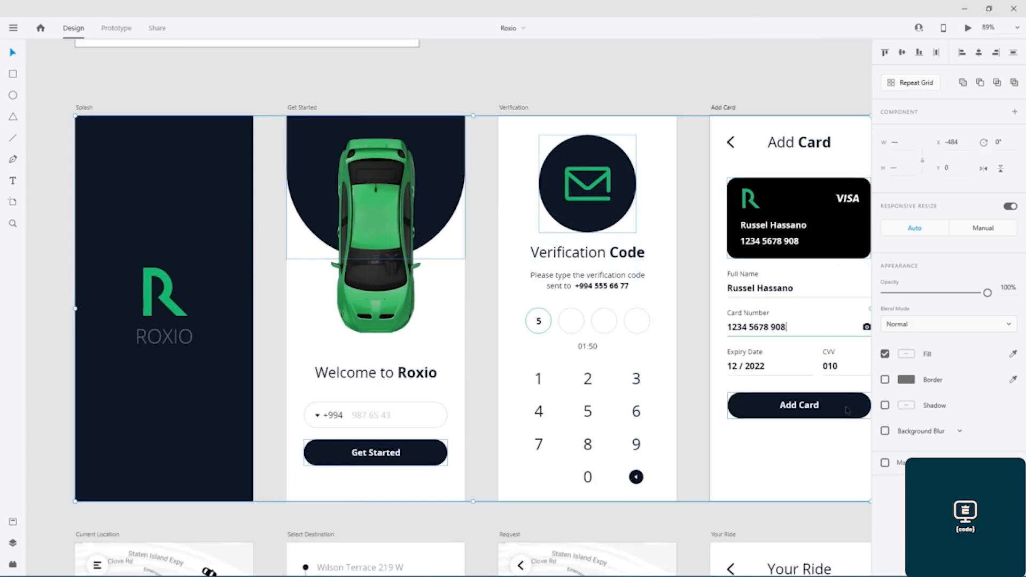
left_click(908, 355)
left_click(789, 430)
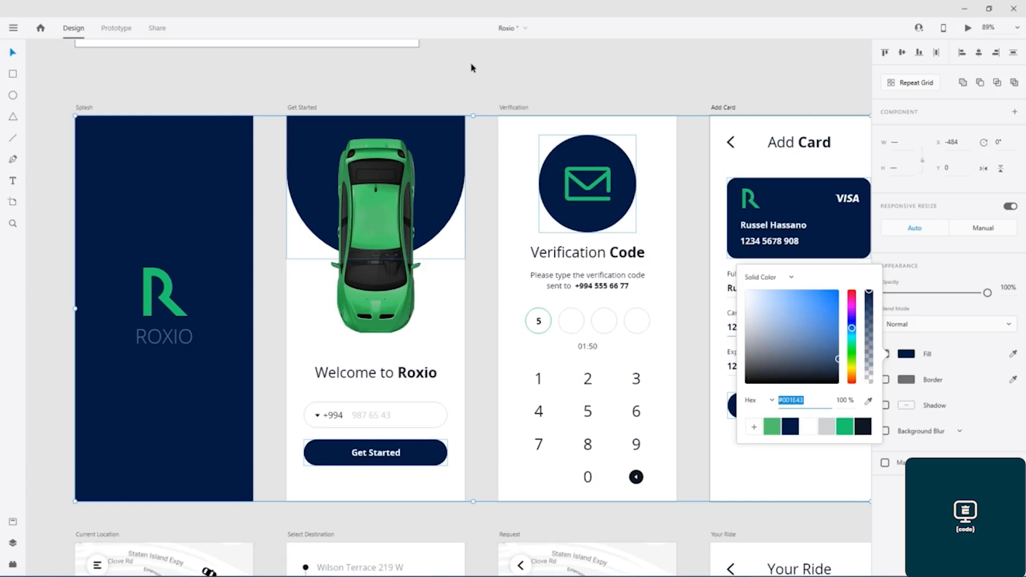
left_click(474, 81)
Recolour the "Welcome to Roxio" text on the Get Started artboard with the saved navy
left_click(424, 381)
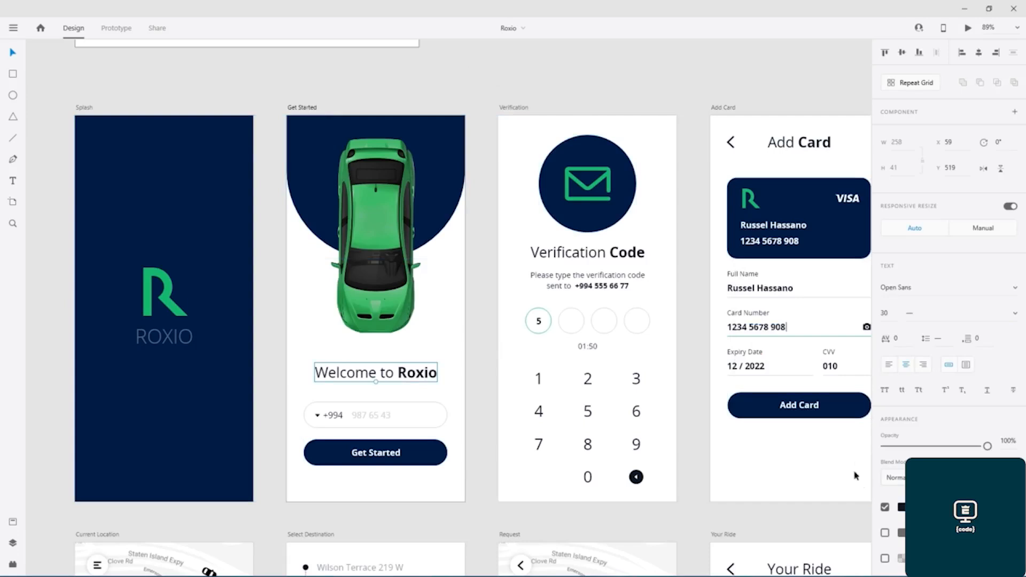
left_click(902, 507)
left_click(787, 562)
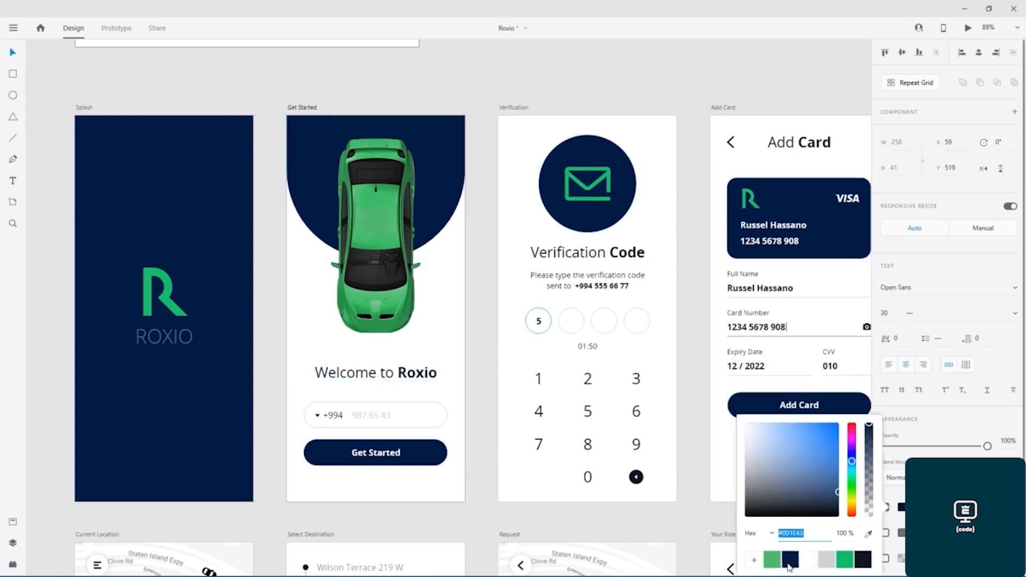
Recolour the Verification artboard's heading, instruction text, timer and keypad digits except 2 and 3 with the saved navy
left_click(616, 260)
left_click(602, 287, "shift")
left_click(539, 379, "shift")
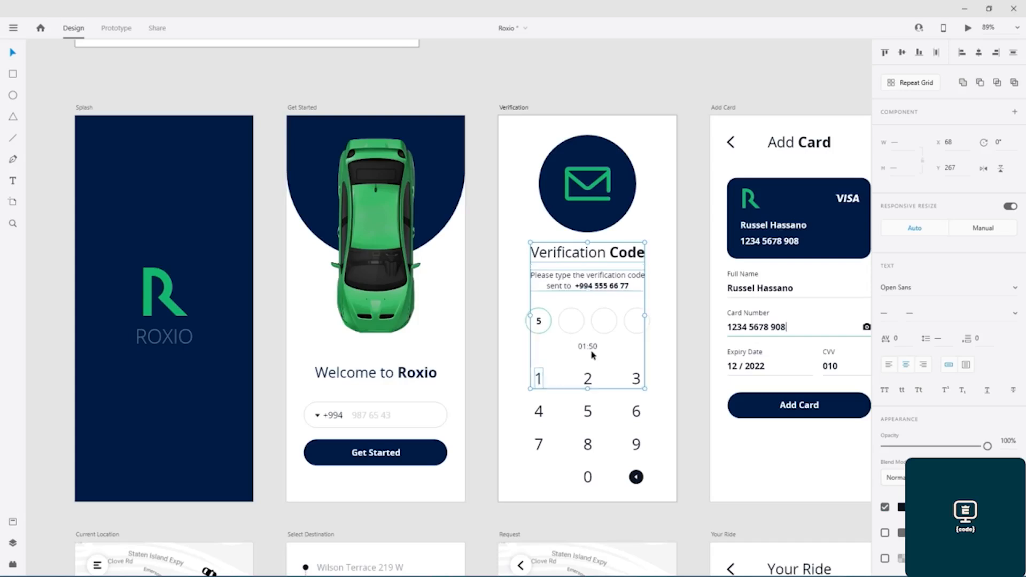
left_click(540, 412, "shift")
left_click(588, 411, "shift")
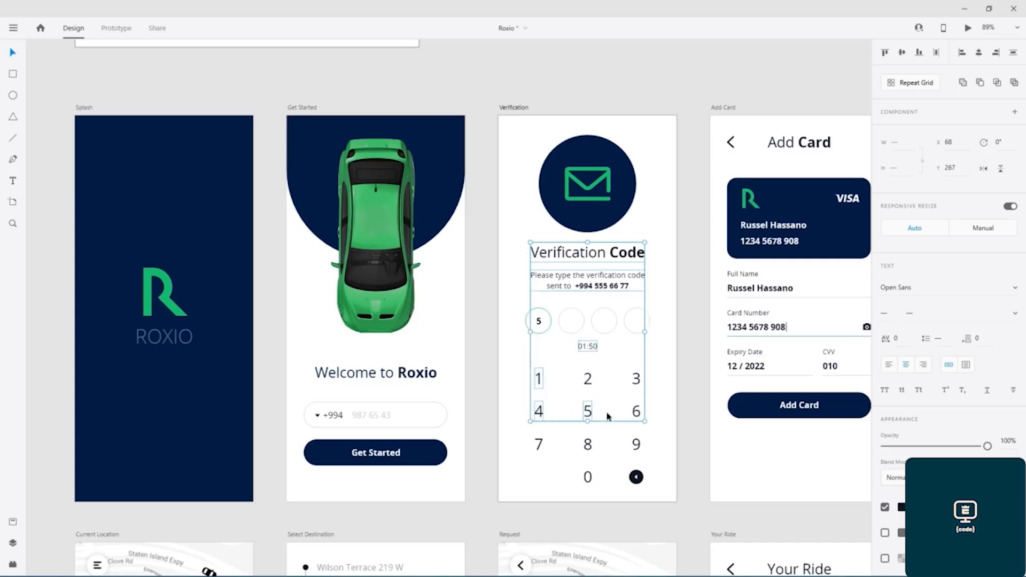
left_click(638, 412, "shift")
left_click(639, 444, "shift")
left_click(589, 443, "shift")
left_click(539, 446, "shift")
left_click(588, 479, "shift")
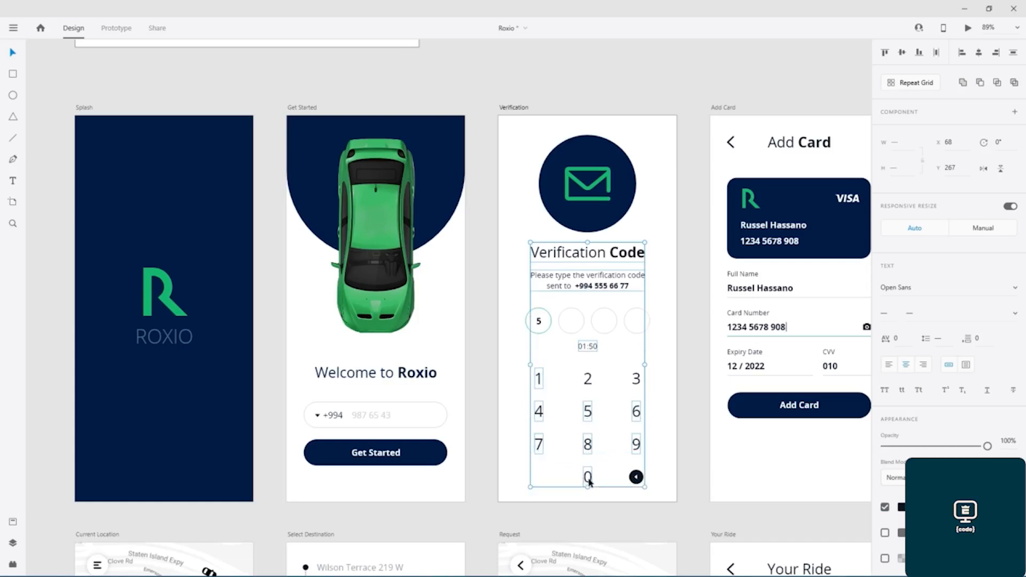
left_click(902, 507)
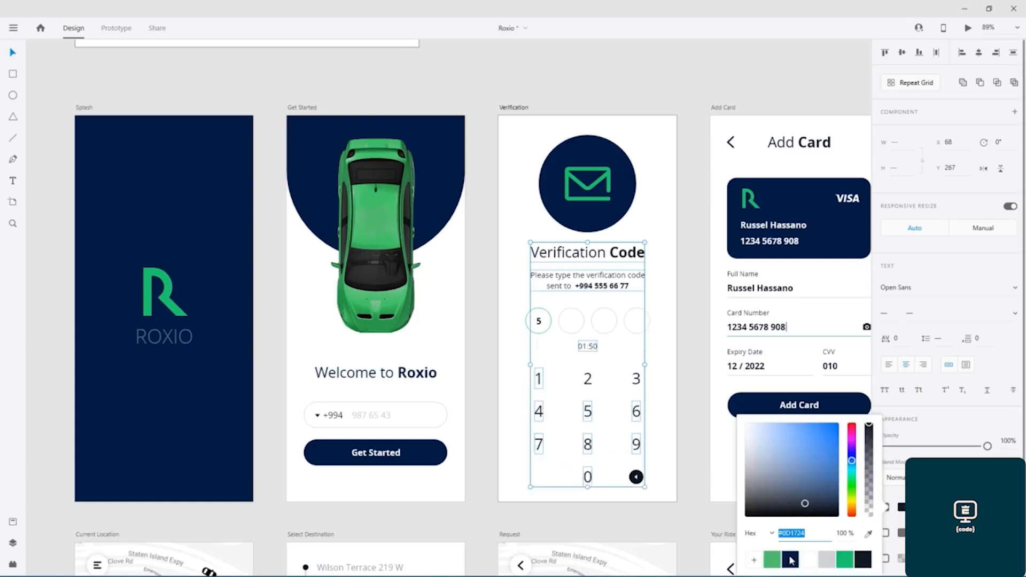
left_click(675, 527)
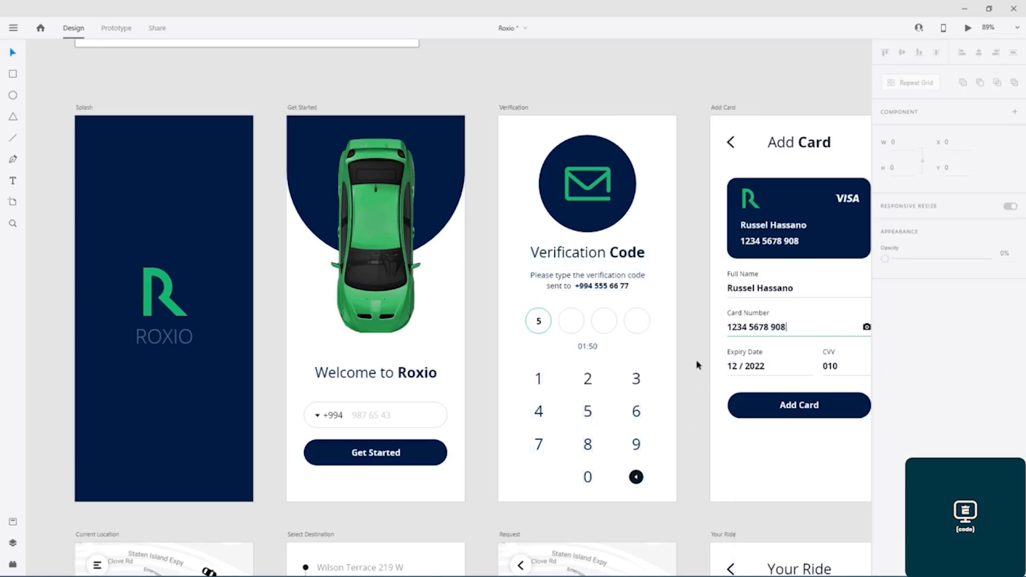
Fill the round backspace key beside the 0 on the Verification keypad with the saved navy
scroll(699, 348, "up", 3)
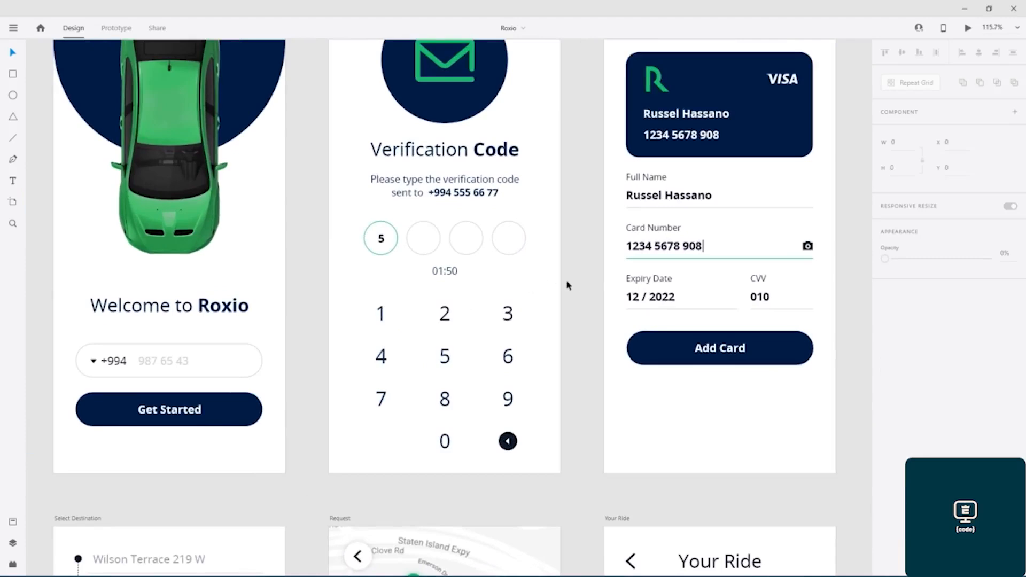
scroll(568, 286, "down", 3)
scroll(567, 285, "up", 6)
left_click_drag(555, 316, 611, 94)
left_click(527, 343)
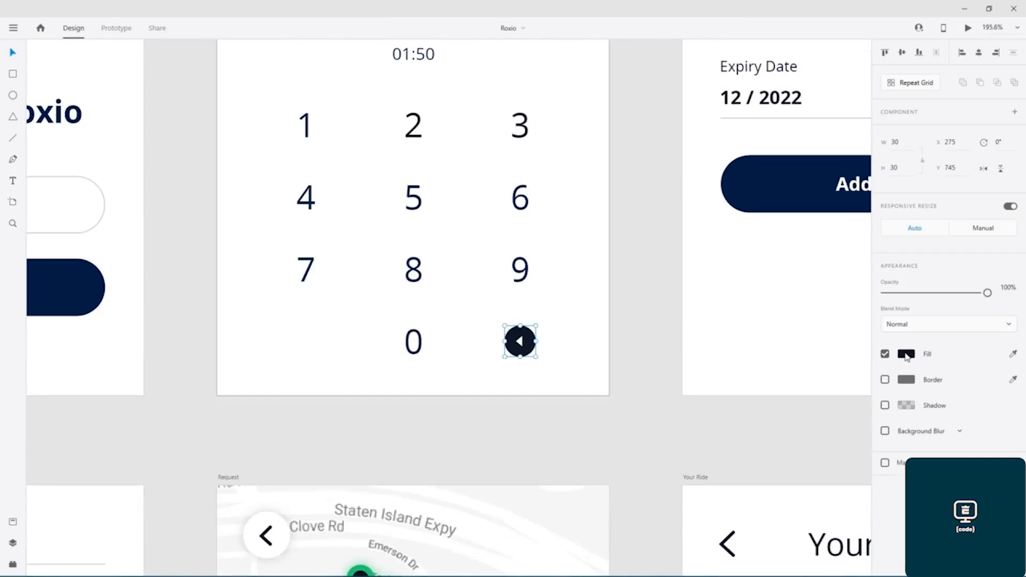
left_click(906, 355)
left_click(791, 427)
left_click(668, 302)
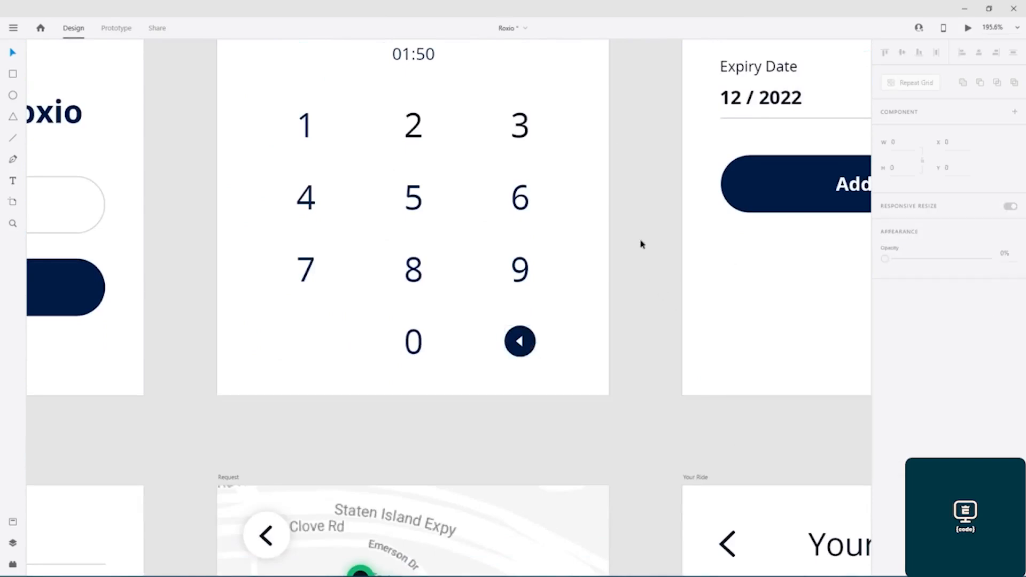
Recolour the form labels, field values and camera icon on the Add Card artboard with the saved navy, and save the document
scroll(610, 220, "up", 5)
scroll(611, 220, "right", 6)
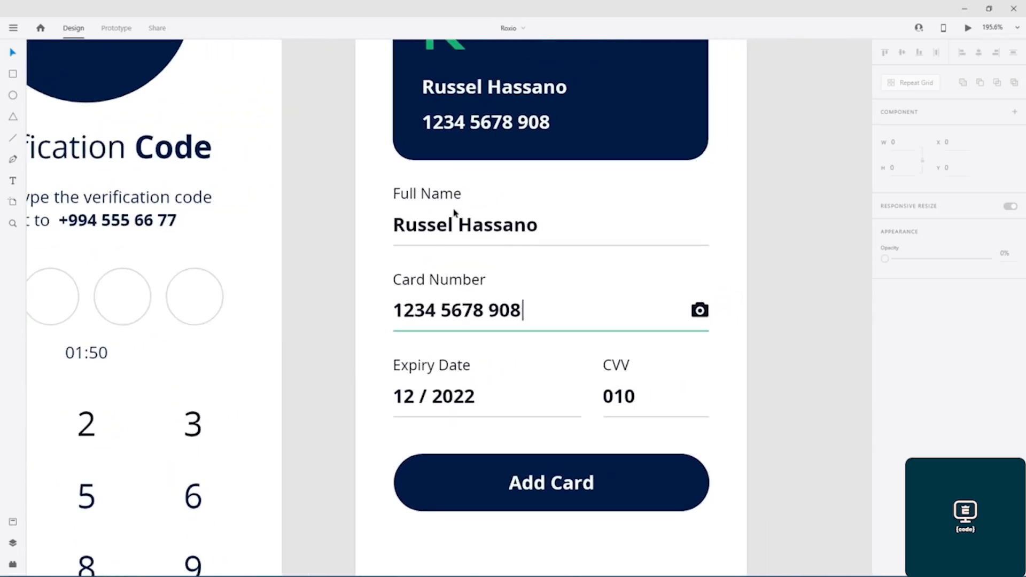
left_click(449, 227)
left_click(449, 195, "shift")
left_click(445, 289, "shift")
left_click(457, 310, "shift")
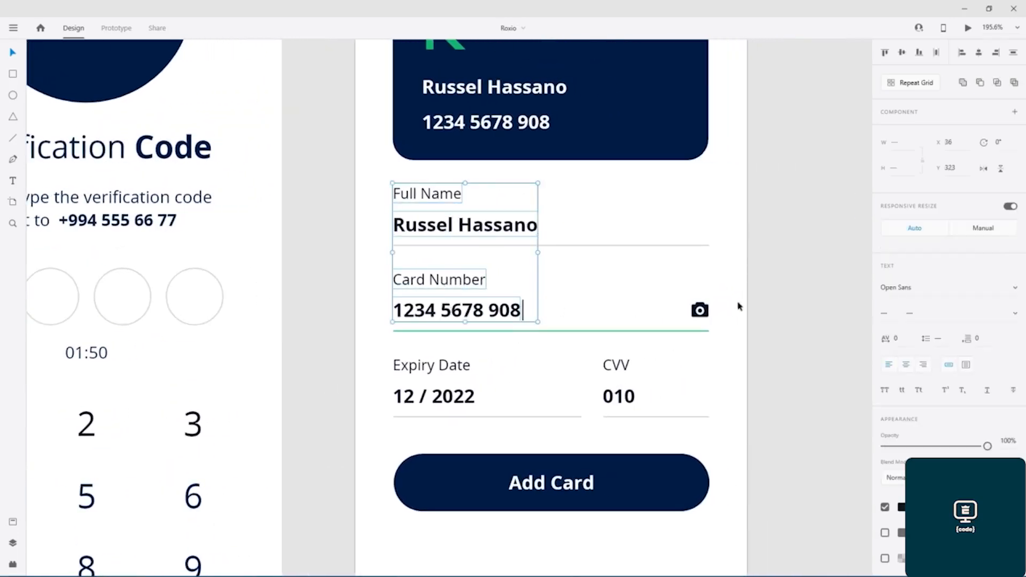
left_click(706, 311, "shift")
left_click(624, 369, "shift")
left_click(446, 368, "shift")
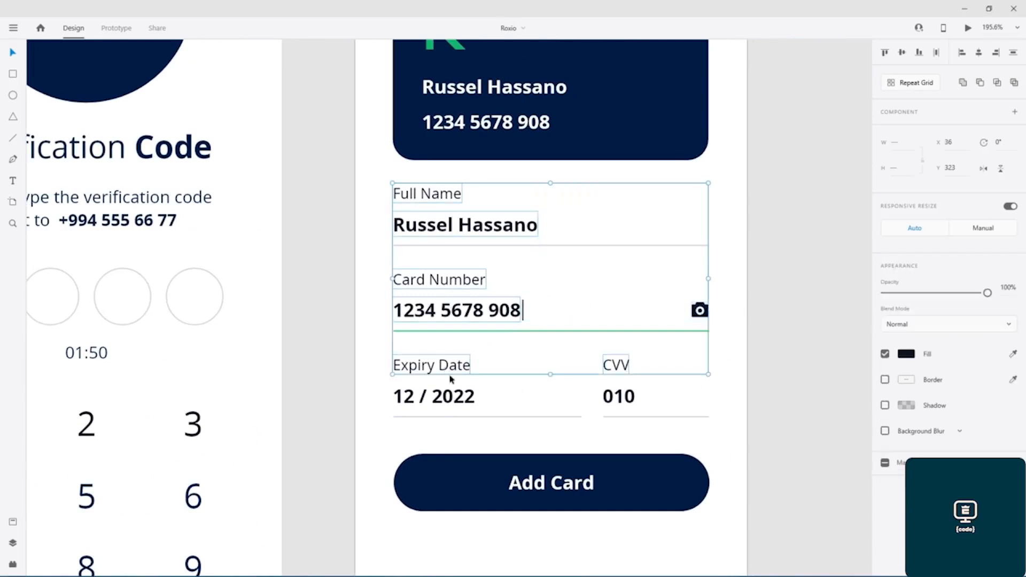
left_click(454, 397, "shift")
left_click(630, 399, "shift")
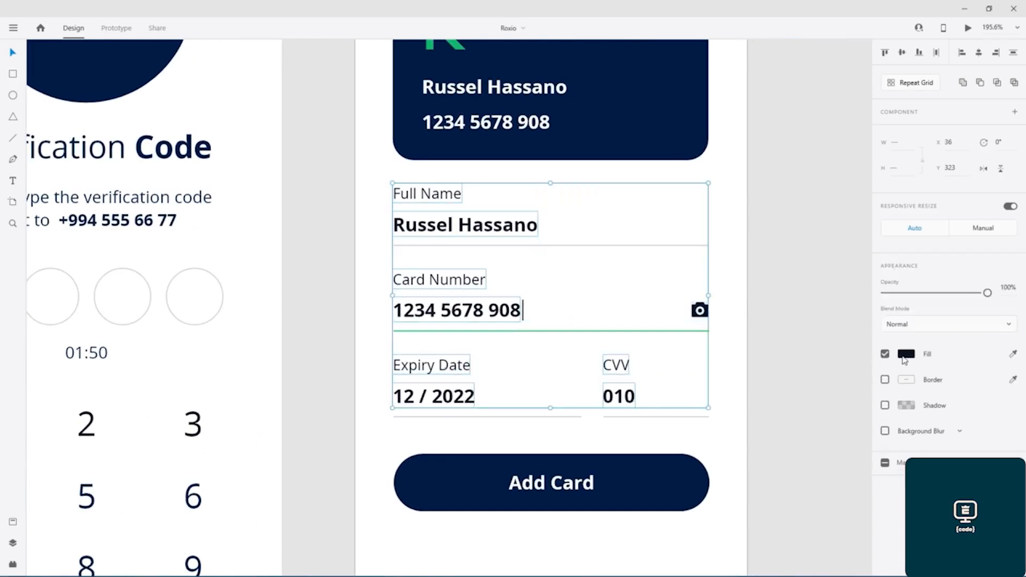
left_click(906, 356)
left_click(791, 428)
left_click(781, 188)
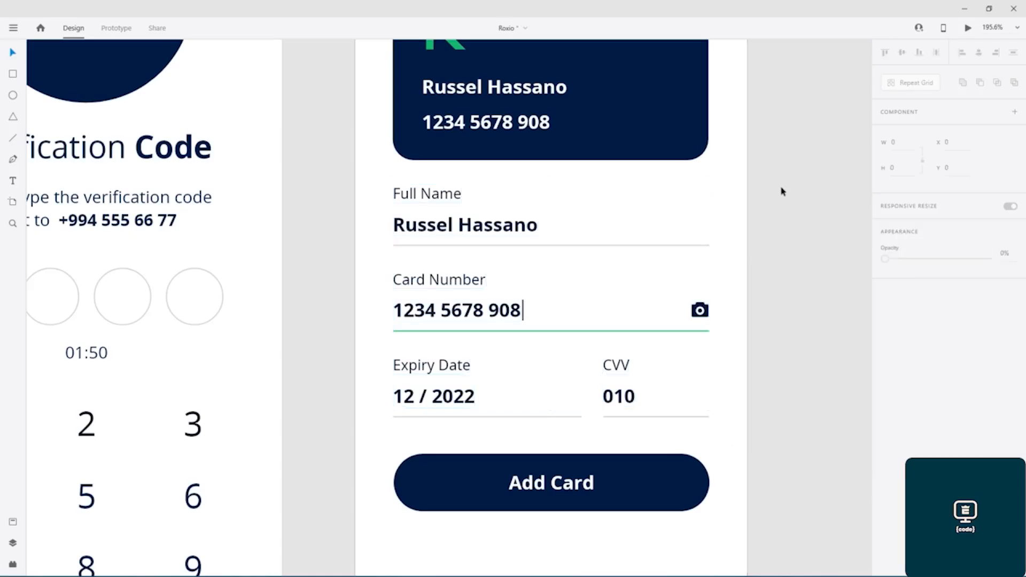
scroll(795, 191, "down", 5)
key("ctrl+s")
Apply the saved navy fill to the "Add Card" heading and the back arrow beside it
left_click_drag(801, 217, 590, 377)
scroll(484, 322, "up", 4)
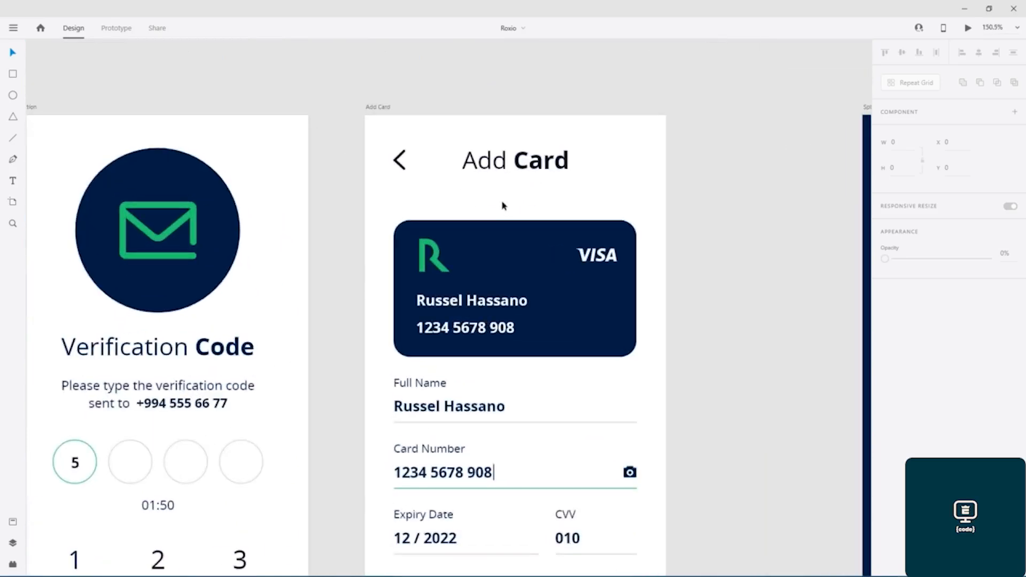
left_click(496, 162)
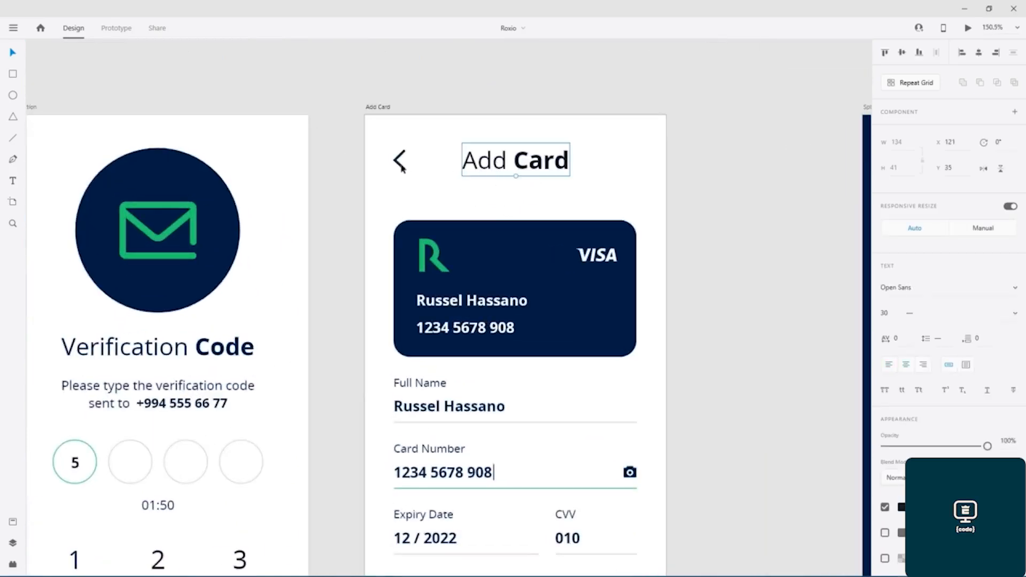
left_click(401, 168, "shift")
left_click(906, 354)
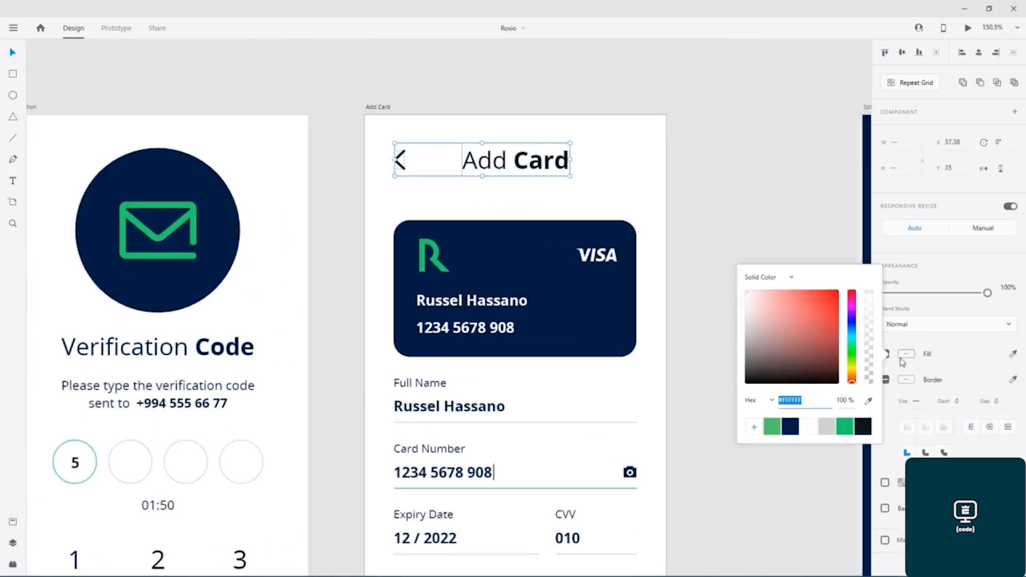
left_click(789, 426)
left_click(667, 112)
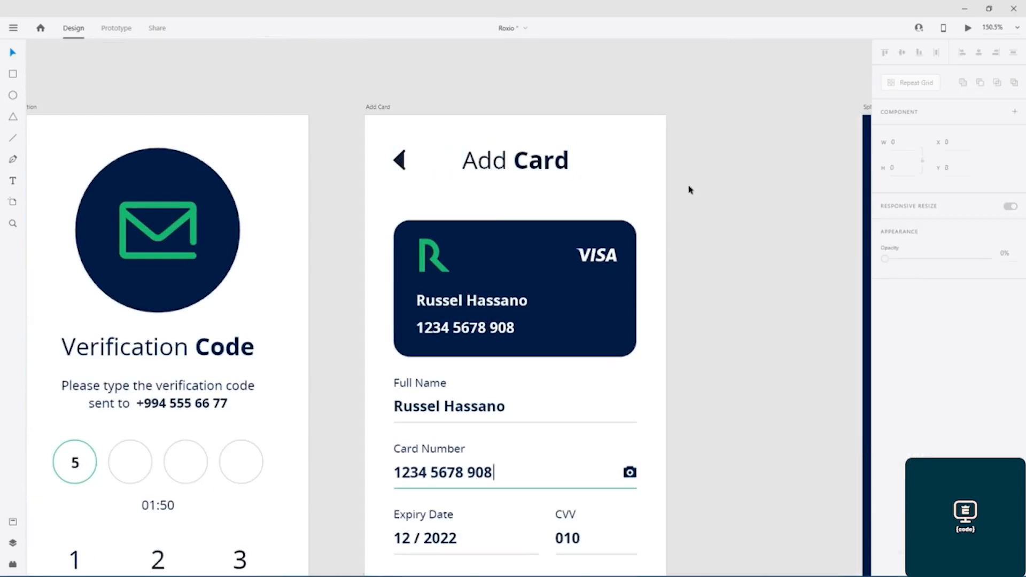
Select the menu icon's lines inside the round button on the Current Location artboard
scroll(708, 302, "down", 5)
left_click_drag(722, 380, 722, 131)
scroll(249, 365, "up", 5)
left_click_drag(412, 225, 460, 349)
scroll(231, 212, "up", 8)
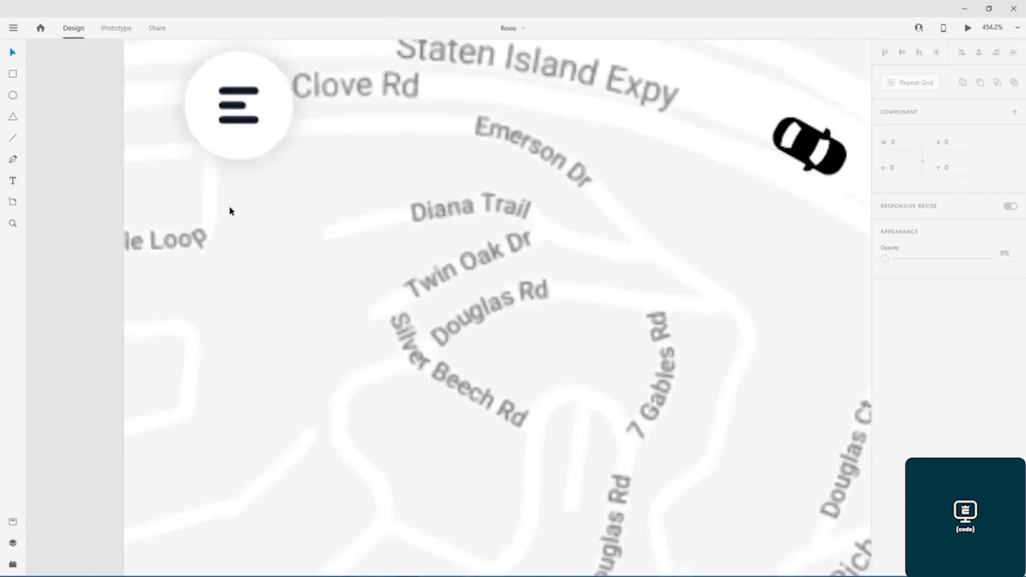
left_click(258, 70)
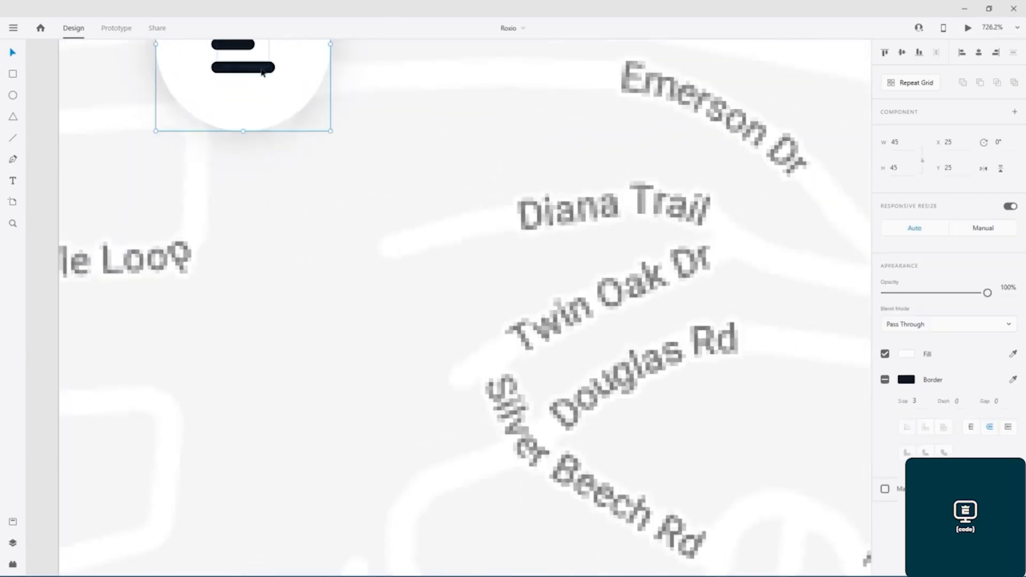
double_click(262, 71)
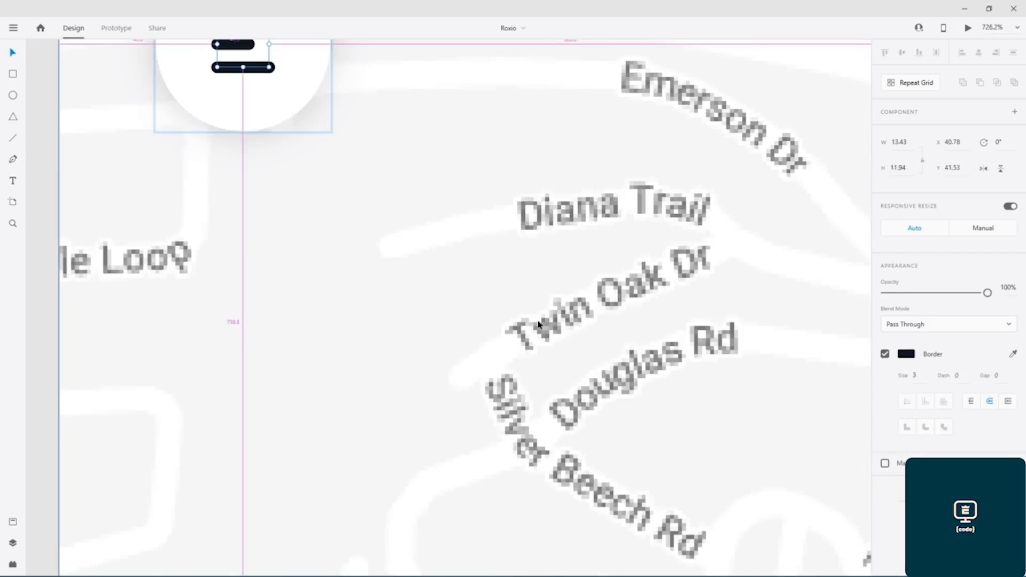
Recolour the location pin and its base dot on the Current Location map with the saved navy fill, and save the document
scroll(538, 324, "down", 5)
left_click_drag(580, 284, 509, 105)
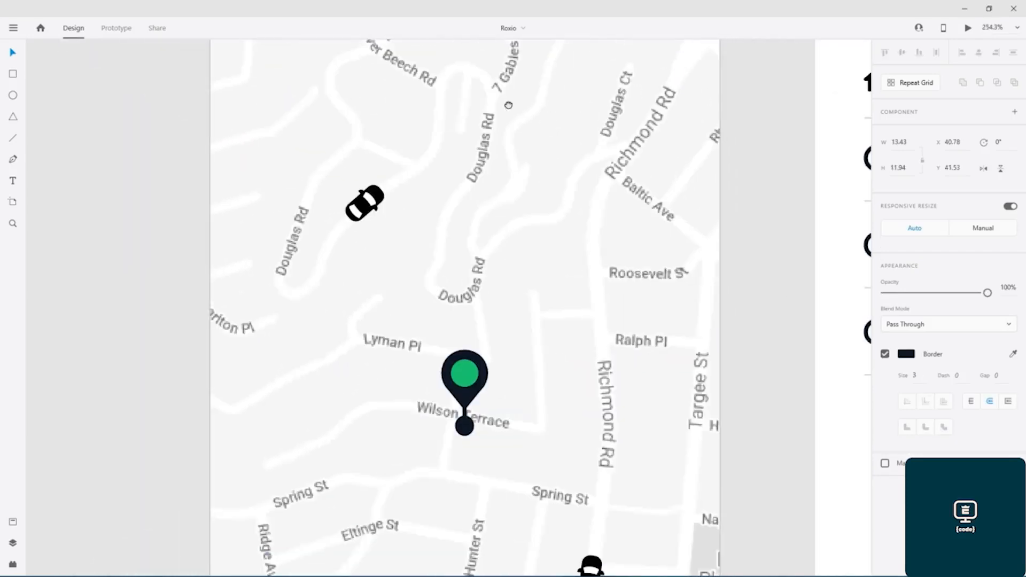
left_click_drag(574, 402, 552, 232)
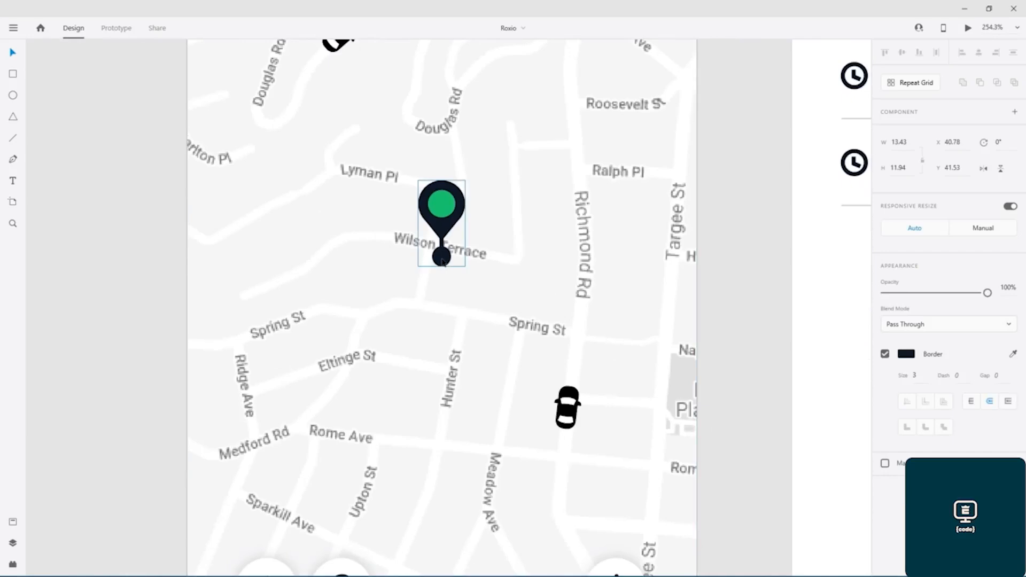
left_click(442, 261, "shift")
double_click(442, 261)
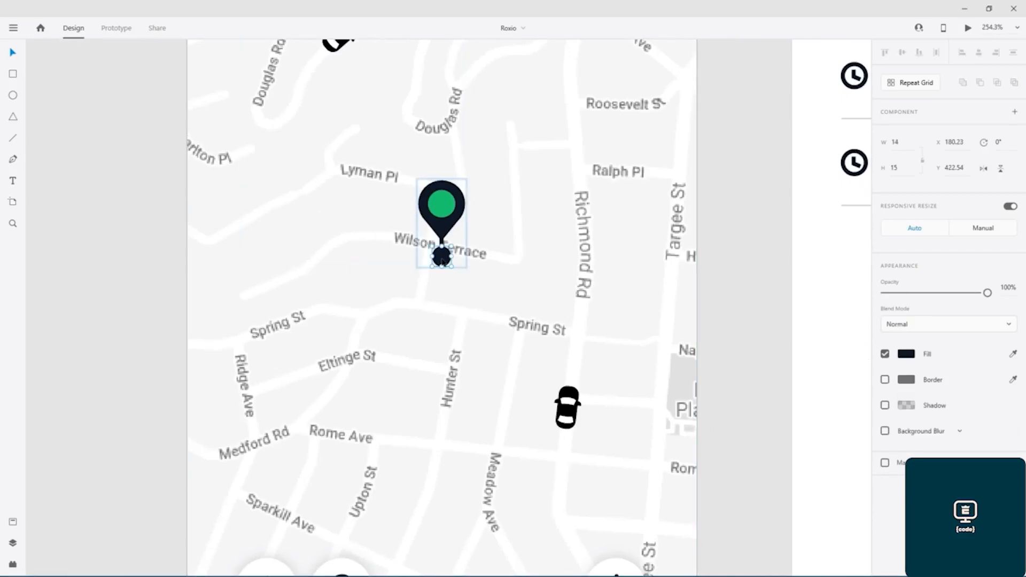
left_click(463, 210, "shift")
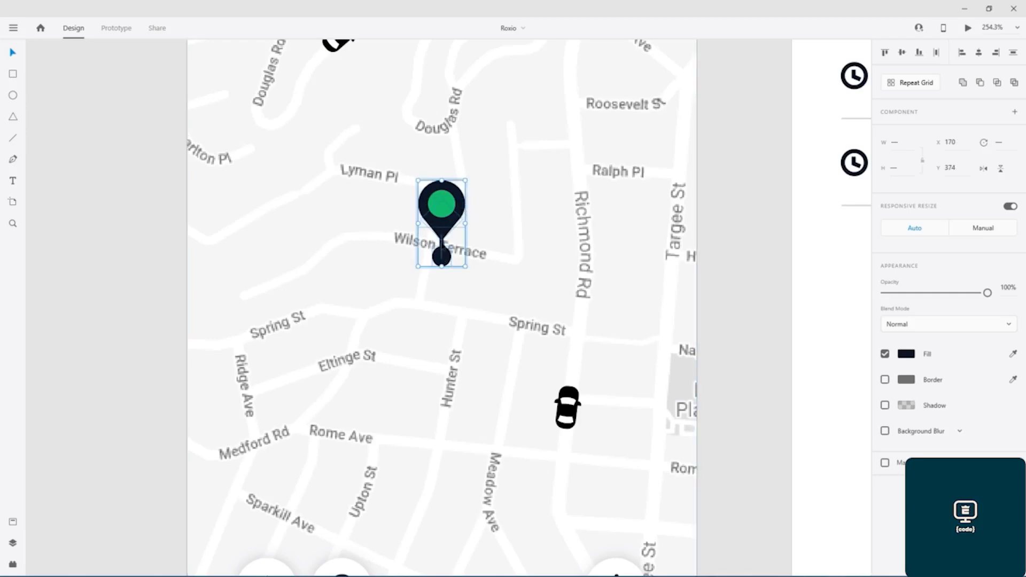
left_click(886, 379)
left_click(907, 354)
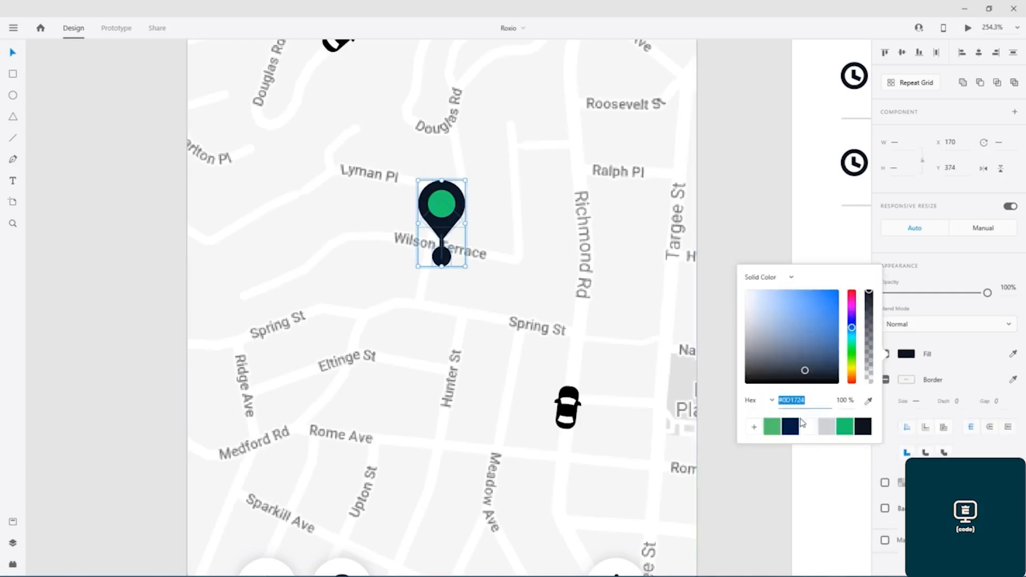
left_click(770, 202)
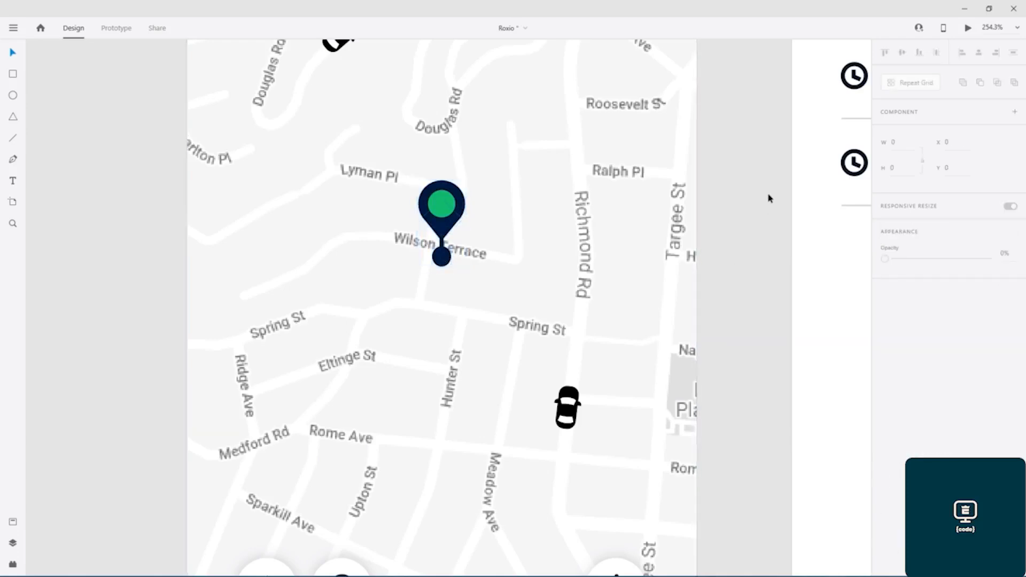
key("ctrl+s")
Apply the saved navy to the border of the menu icon's lines on the Current Location artboard
scroll(770, 198, "down", 2)
left_click_drag(732, 179, 626, 476)
scroll(260, 149, "up", 4)
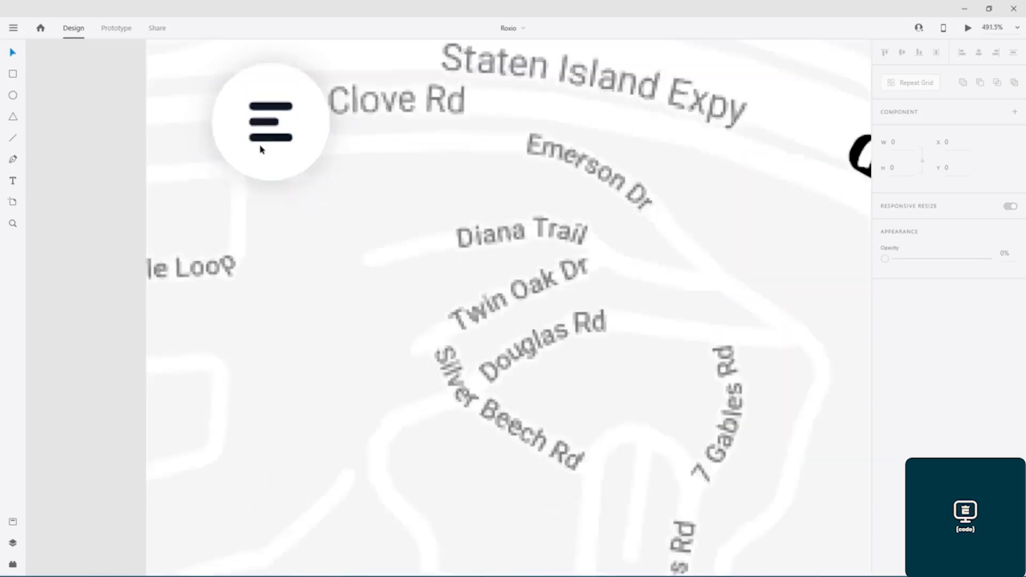
scroll(260, 148, "up", 2)
left_click(291, 135)
double_click(291, 135)
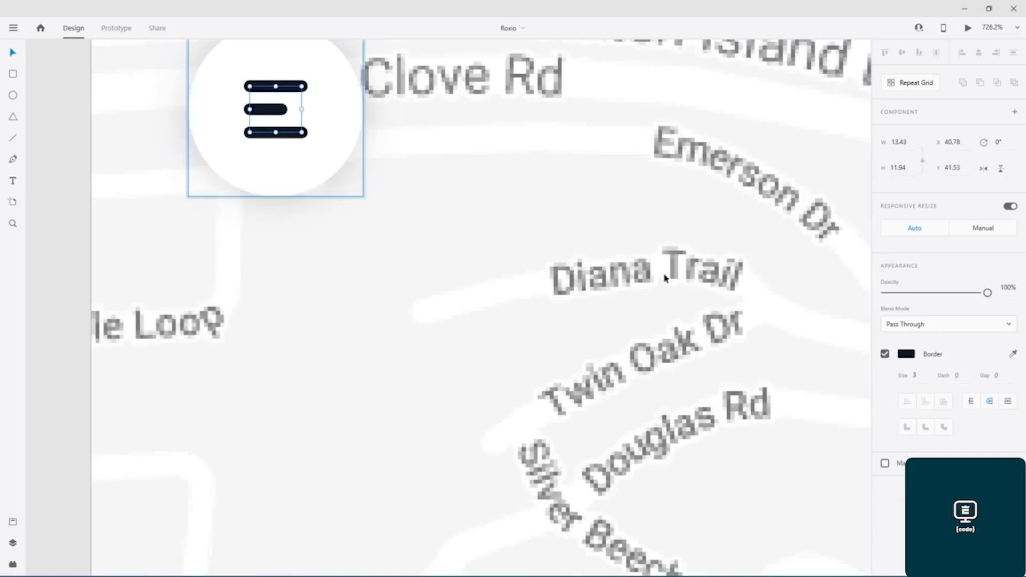
left_click(913, 355)
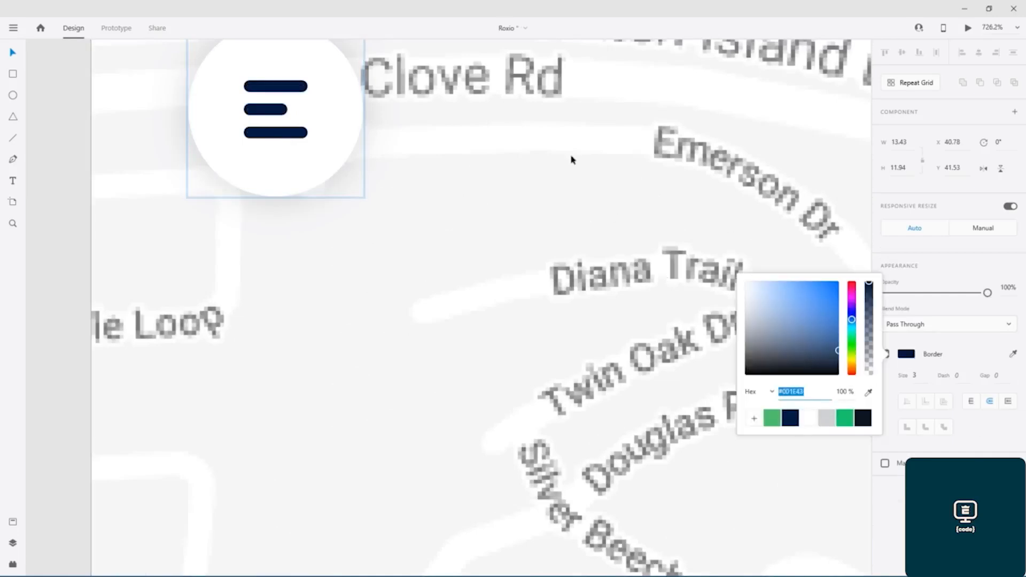
left_click(556, 238)
Fill the home icon in the round button above the "Where to?" box with the saved navy
scroll(556, 249, "down", 6)
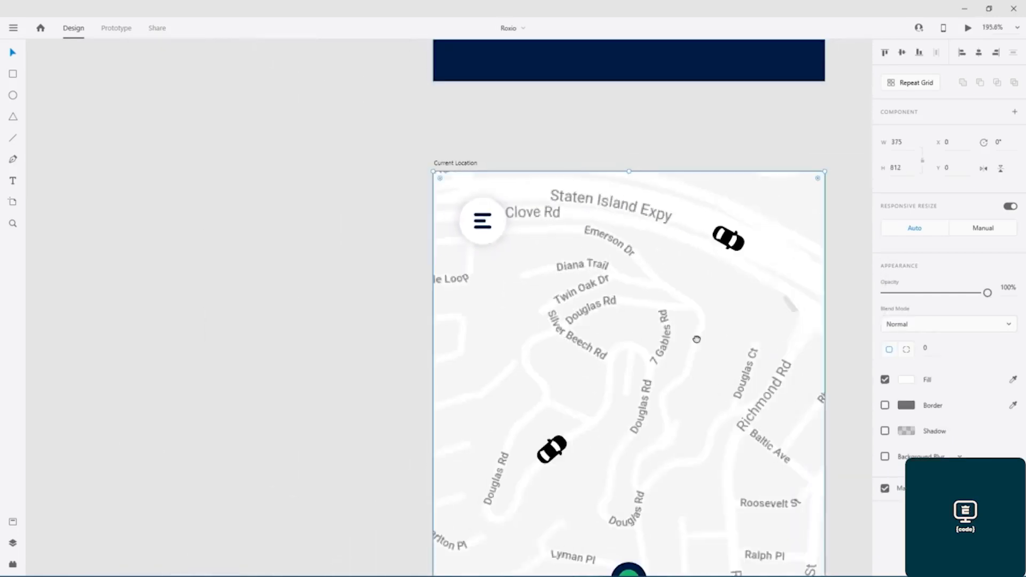
scroll(697, 340, "down", 10)
scroll(697, 339, "right", 2)
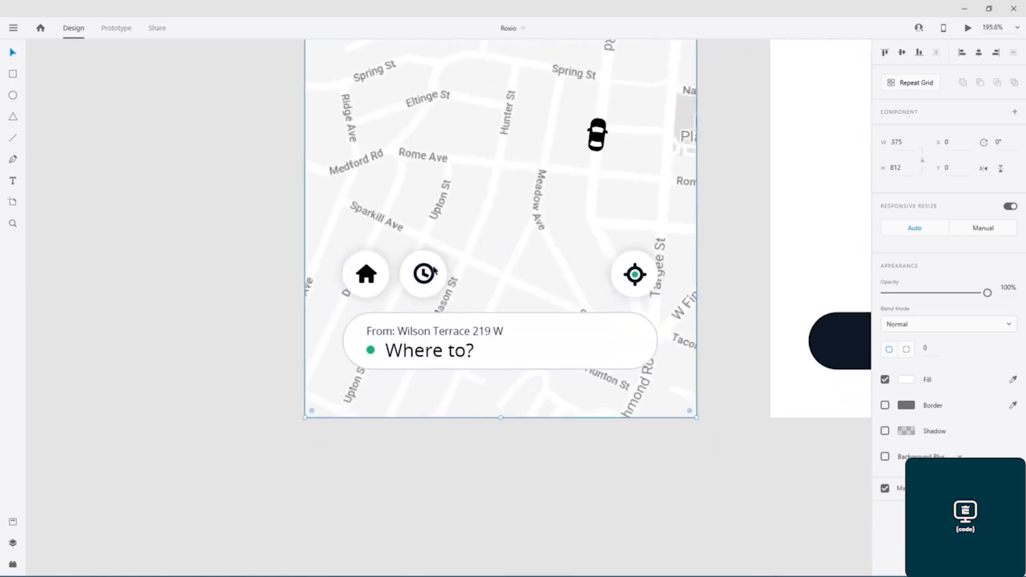
scroll(337, 283, "up", 8)
left_click(262, 276)
left_click(262, 277)
left_click(489, 284)
left_click(489, 285)
left_click(282, 275)
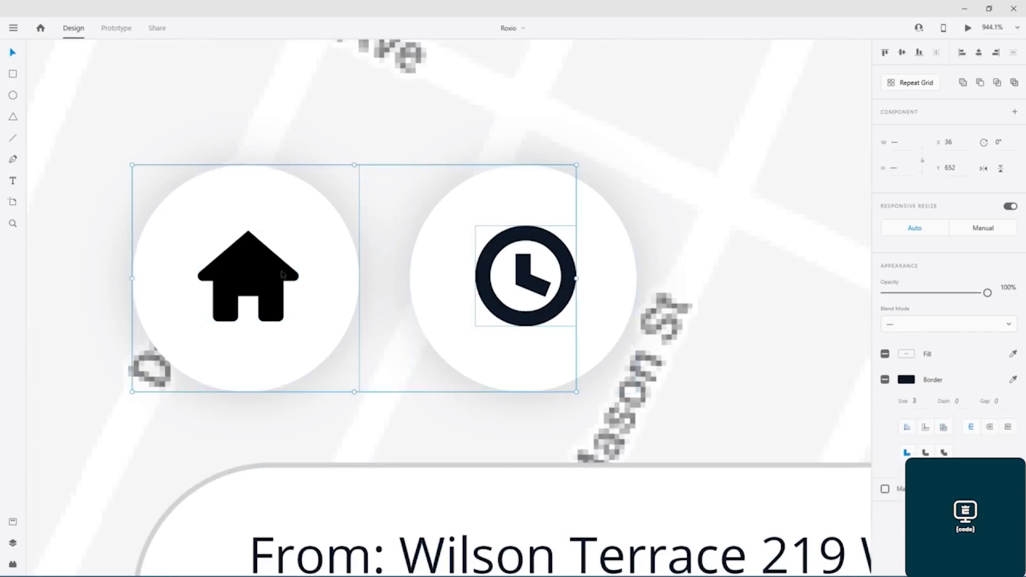
left_click(282, 275)
left_click(909, 358)
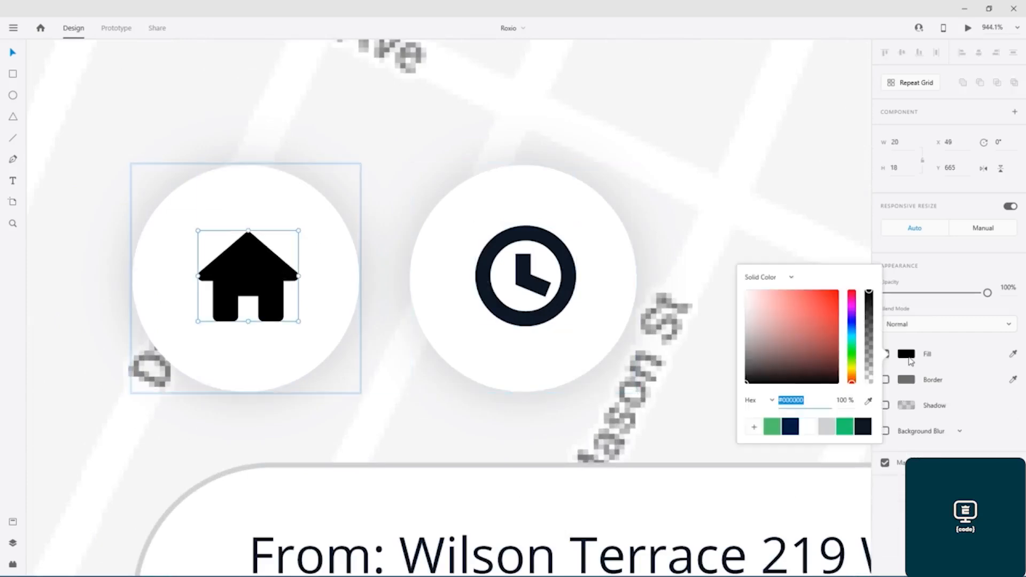
left_click(791, 426)
Apply the saved navy to the borders of the clock icon's ring and hands beside the home button
left_click(575, 299)
left_click(573, 298)
left_click(907, 381)
left_click(792, 444)
left_click(737, 245)
double_click(532, 284)
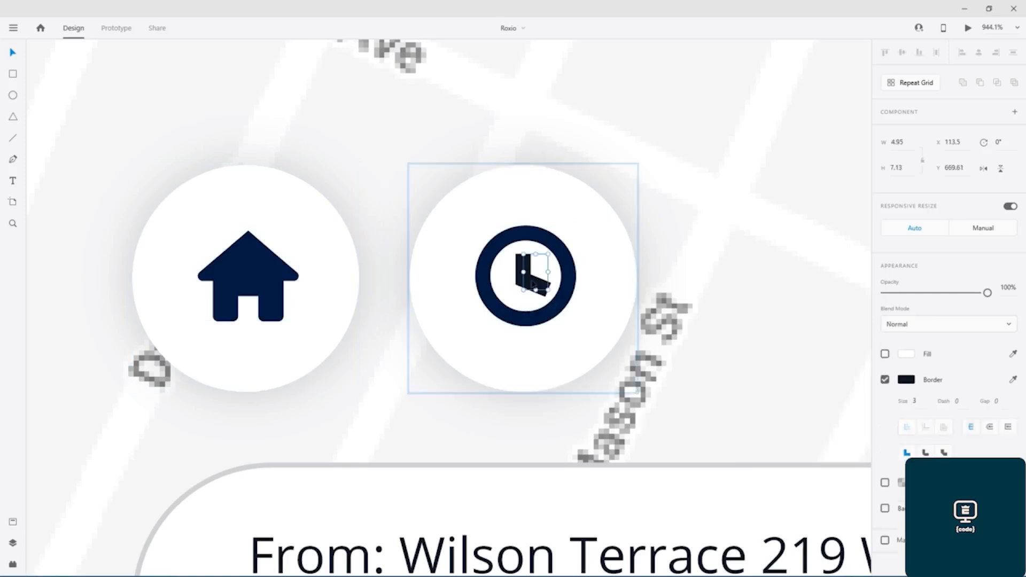
left_click(909, 381)
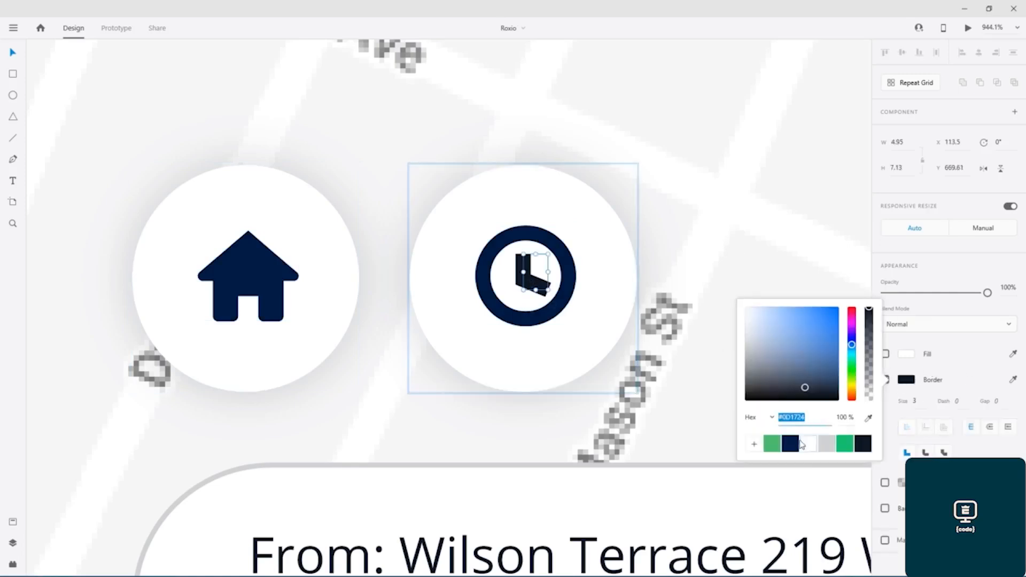
left_click(791, 444)
left_click(739, 231)
Apply the saved navy border to the crosshair locate icon, keeping its green centre
left_click_drag(774, 250, 37, 300)
left_click(322, 308)
double_click(329, 305)
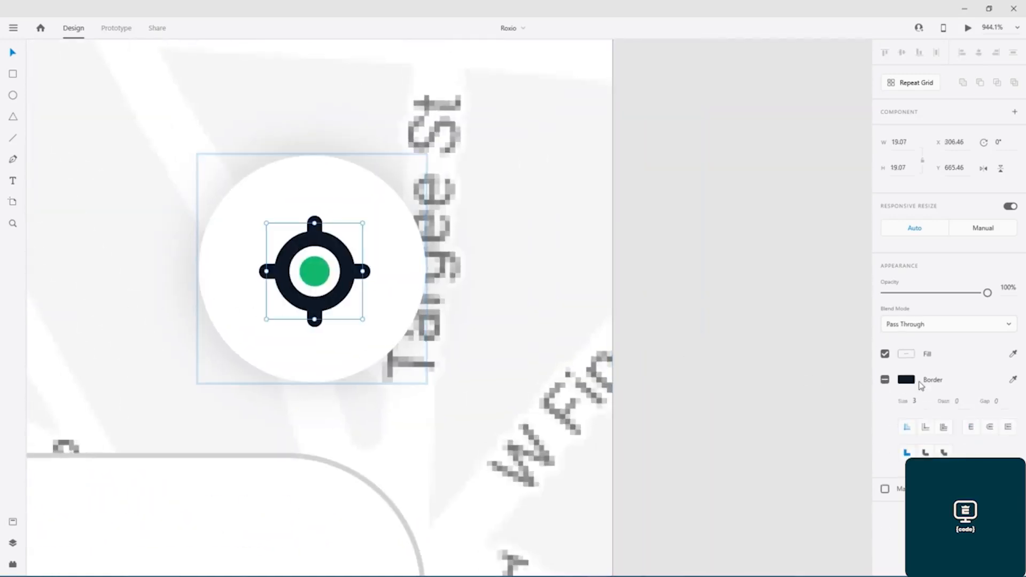
left_click(904, 382)
left_click(790, 445)
left_click(711, 262)
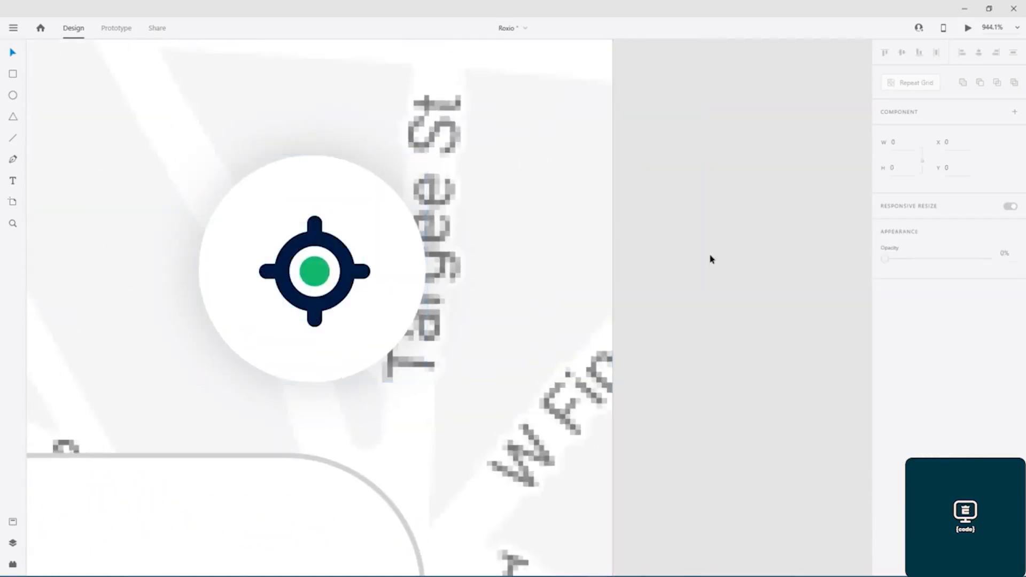
Recolour the "Where to?" text and the pickup address line above it with the saved navy
scroll(711, 259, "down", 5)
left_click_drag(710, 389, 869, 371)
left_click(513, 371)
double_click(443, 372)
left_click(392, 336, "shift")
left_click(905, 508)
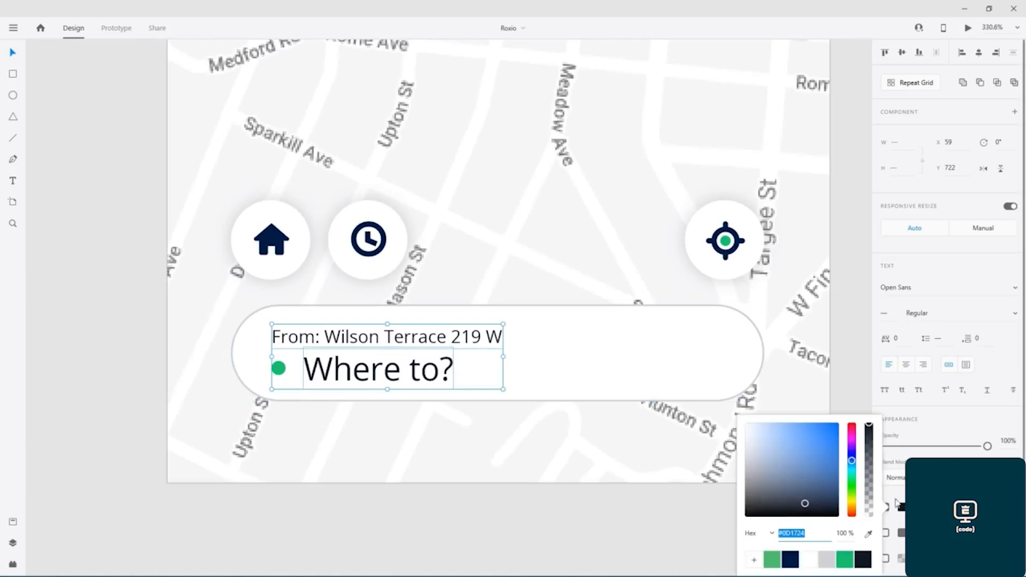
left_click(791, 560)
left_click(601, 520)
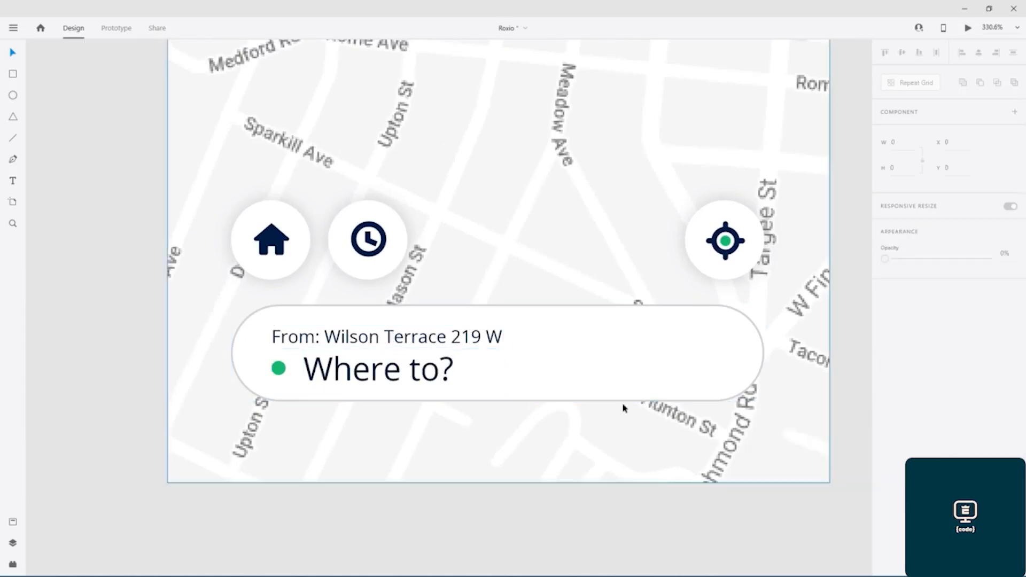
Fill the start dot and both route addresses at the head of the destination list artboard with the saved navy
scroll(641, 396, "down", 5)
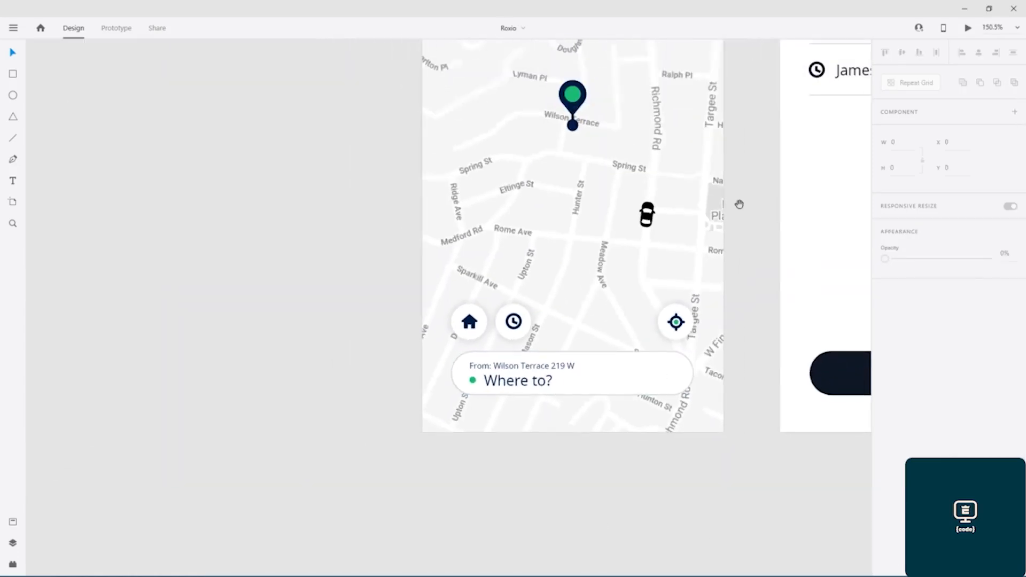
left_click_drag(738, 204, 312, 340)
scroll(313, 341, "down", 3)
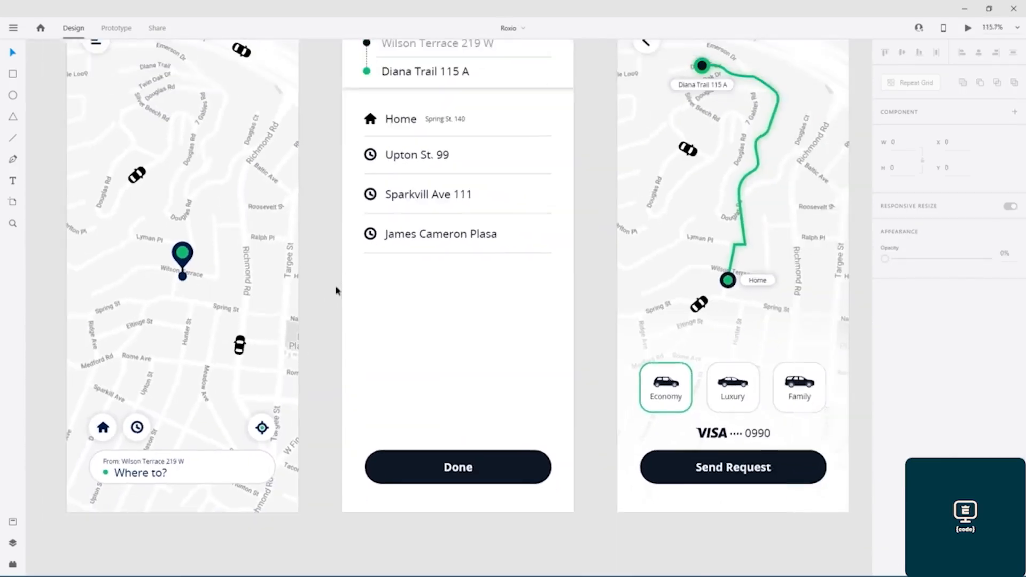
scroll(349, 300, "up", 8)
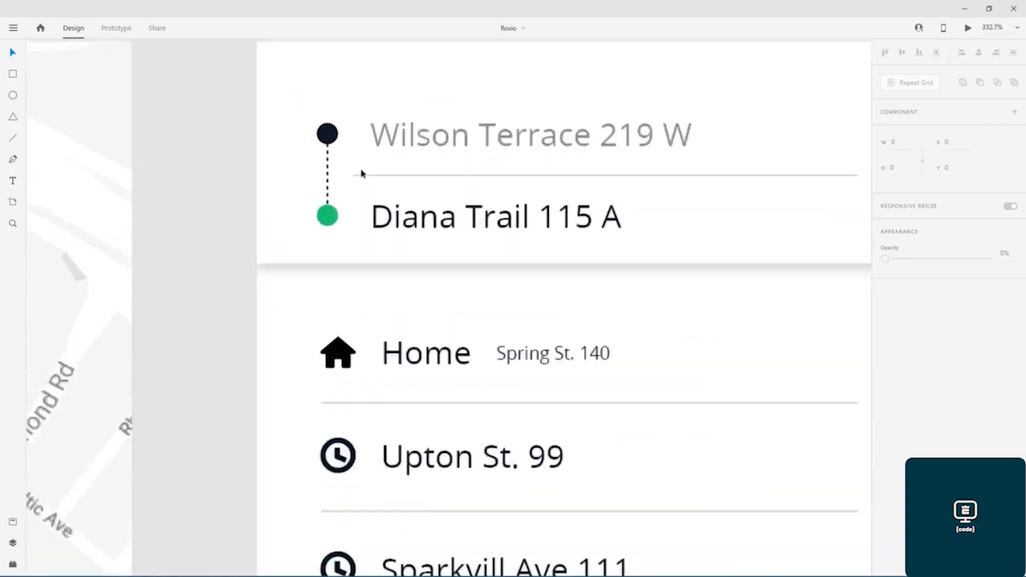
left_click(403, 131)
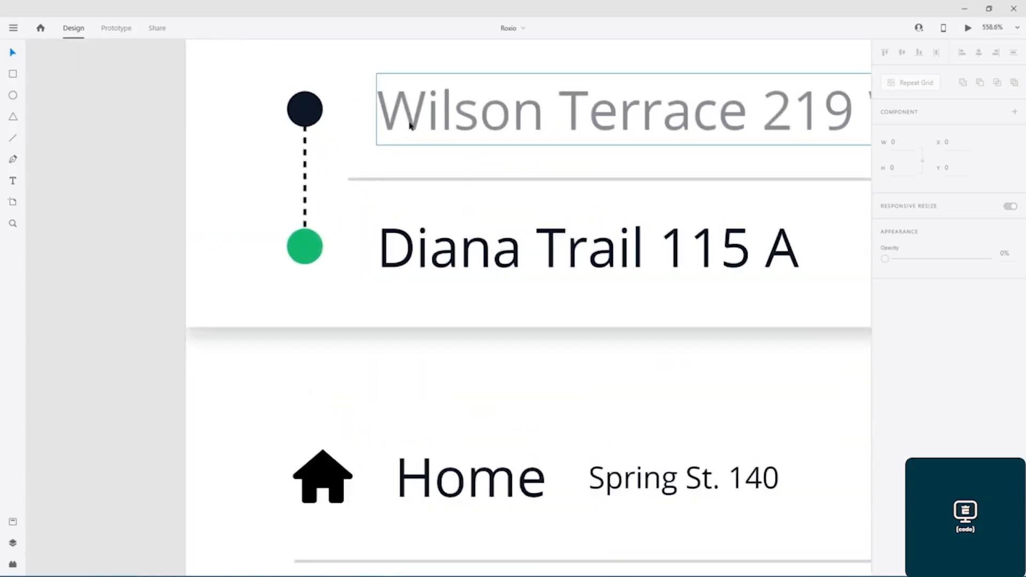
left_click(312, 121, "shift")
left_click(451, 262, "shift")
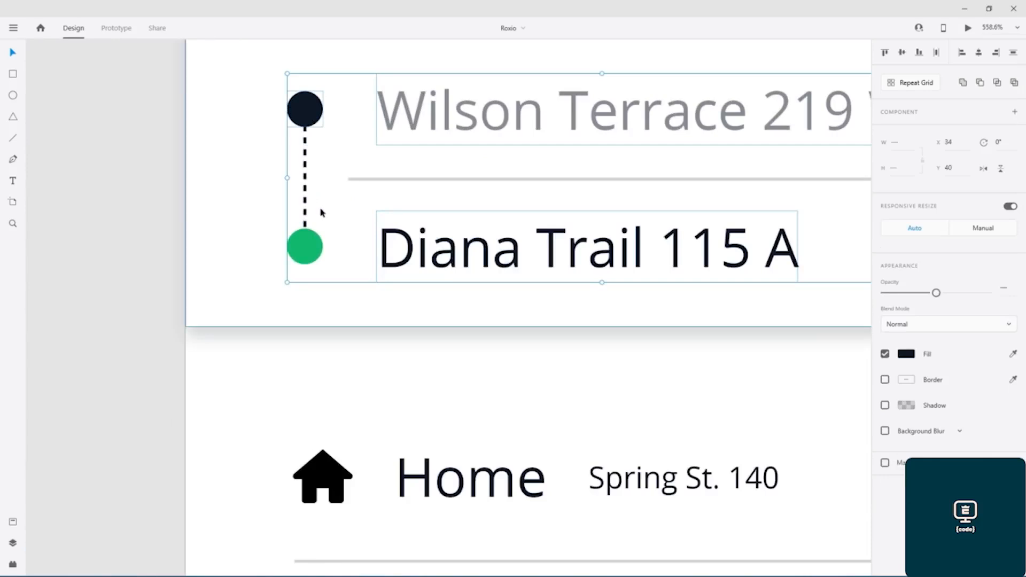
left_click(306, 192, "shift")
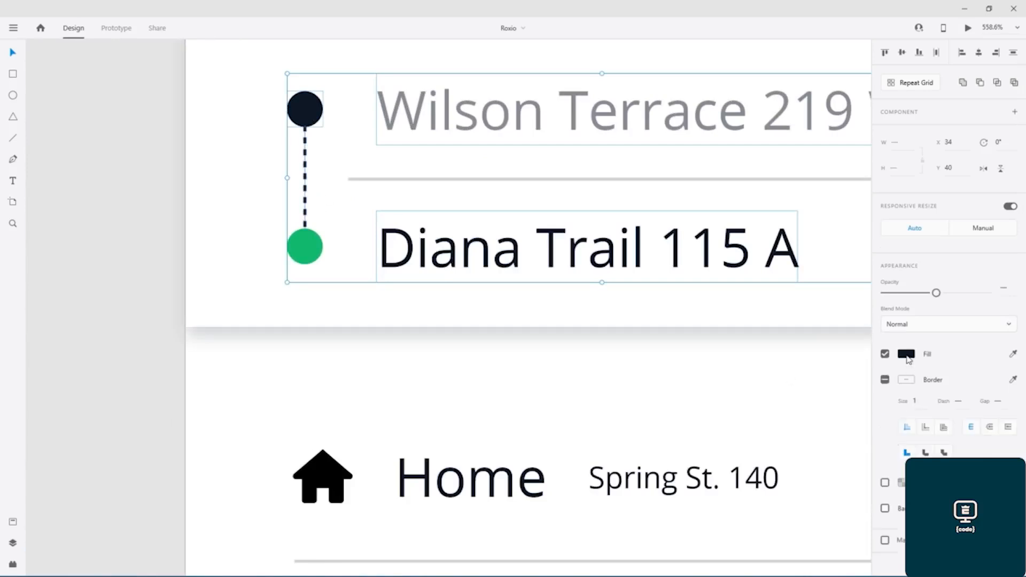
left_click(907, 355)
left_click(789, 431)
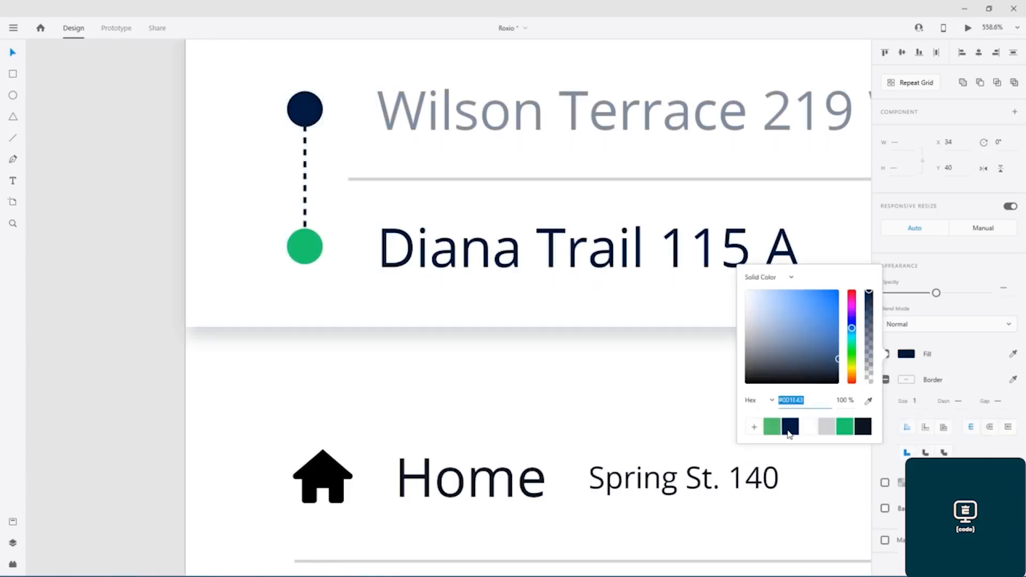
left_click(484, 384)
Reapply the saved navy fill to the destination address beside the green dot
left_click_drag(568, 394, 431, 312)
left_click(403, 159)
left_click(902, 509)
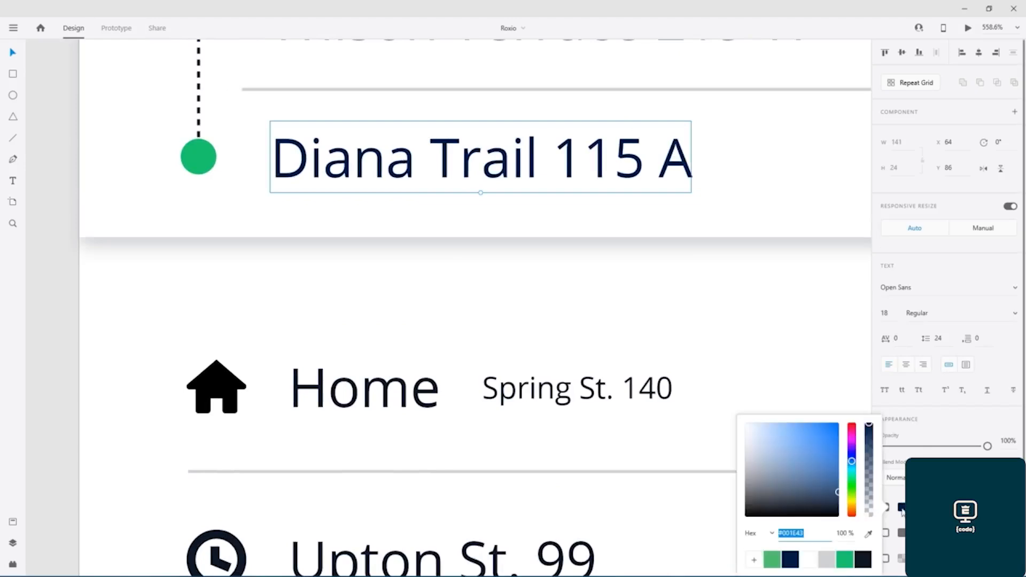
left_click(789, 563)
left_click(414, 316)
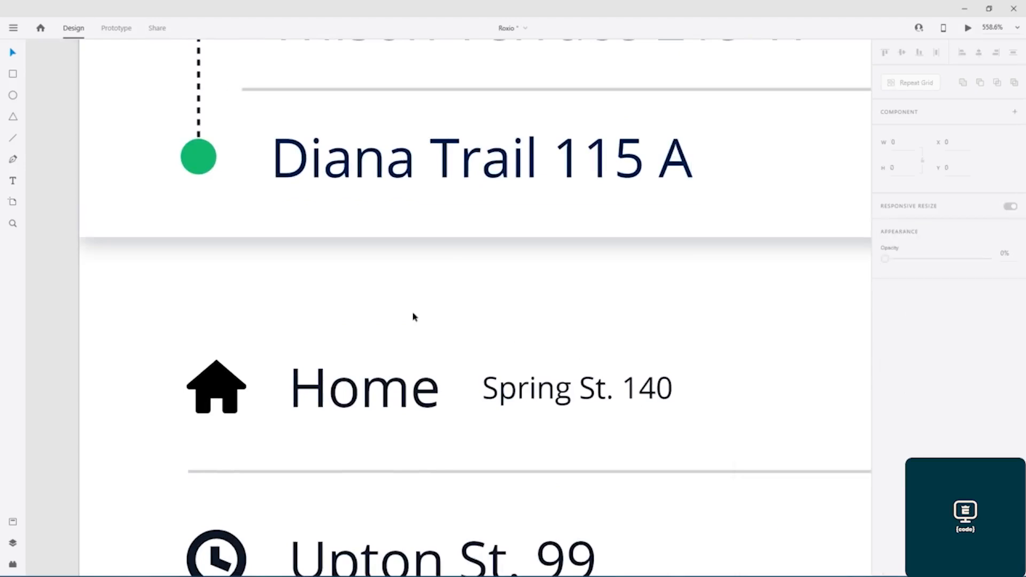
Fill the house icon, the "Home" label with its address, and the first recent address with the saved navy #001E43
left_click_drag(446, 348, 472, 110)
left_click(241, 171)
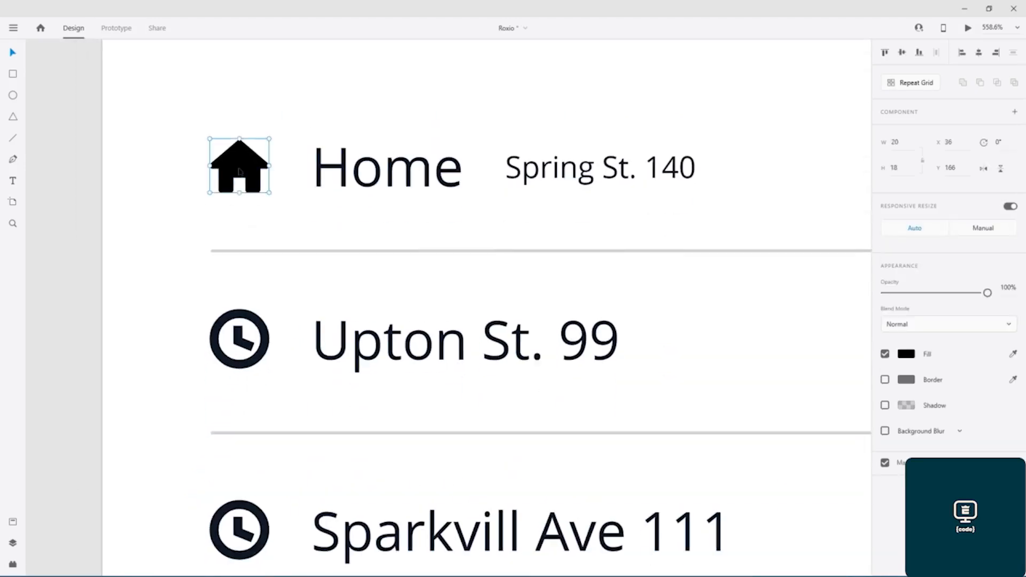
left_click(342, 179, "shift")
left_click(569, 177, "shift")
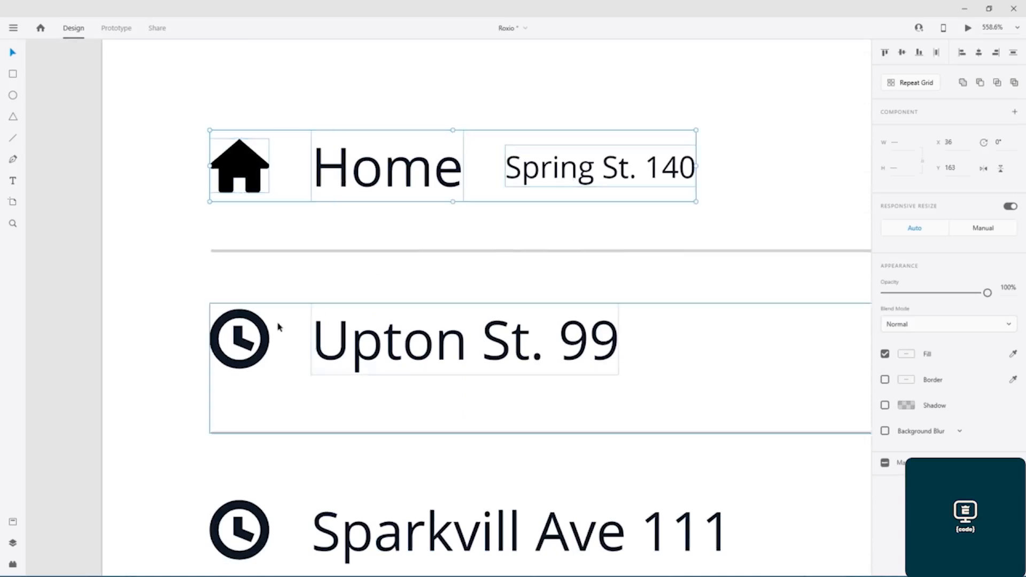
left_click(262, 338, "shift")
left_click(244, 345, "shift")
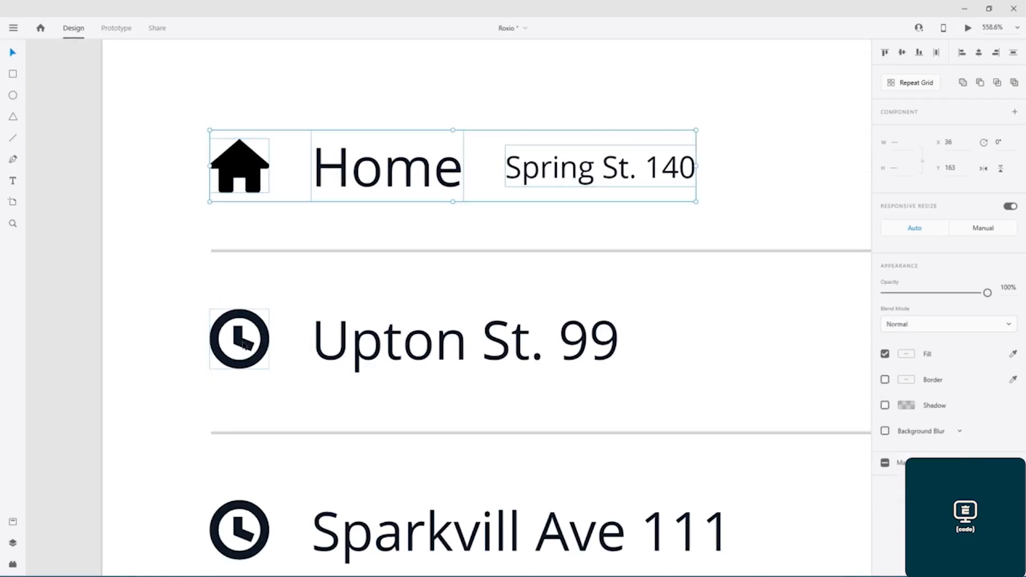
left_click(243, 345, "shift")
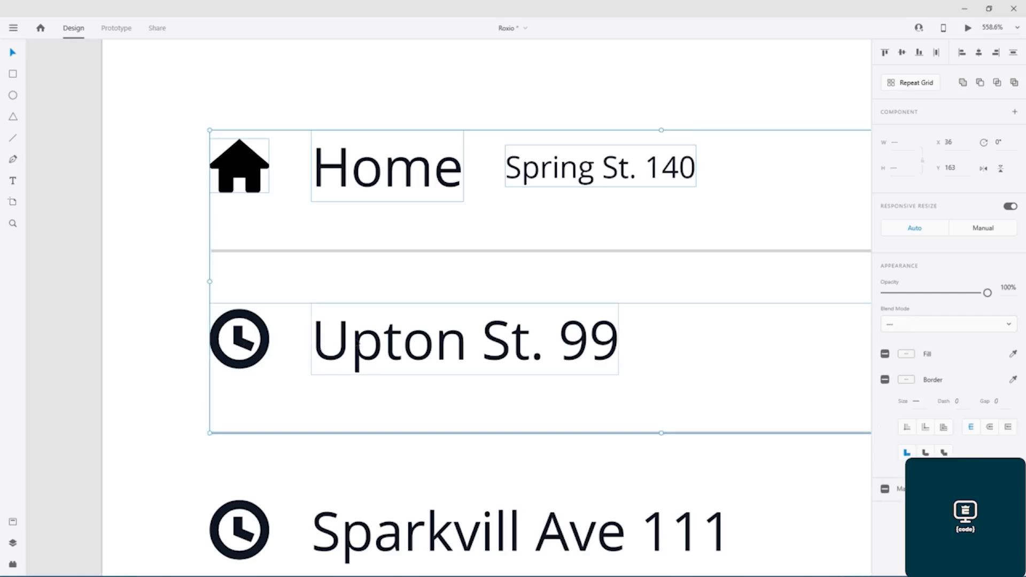
left_click(321, 344, "shift")
left_click(266, 346, "shift")
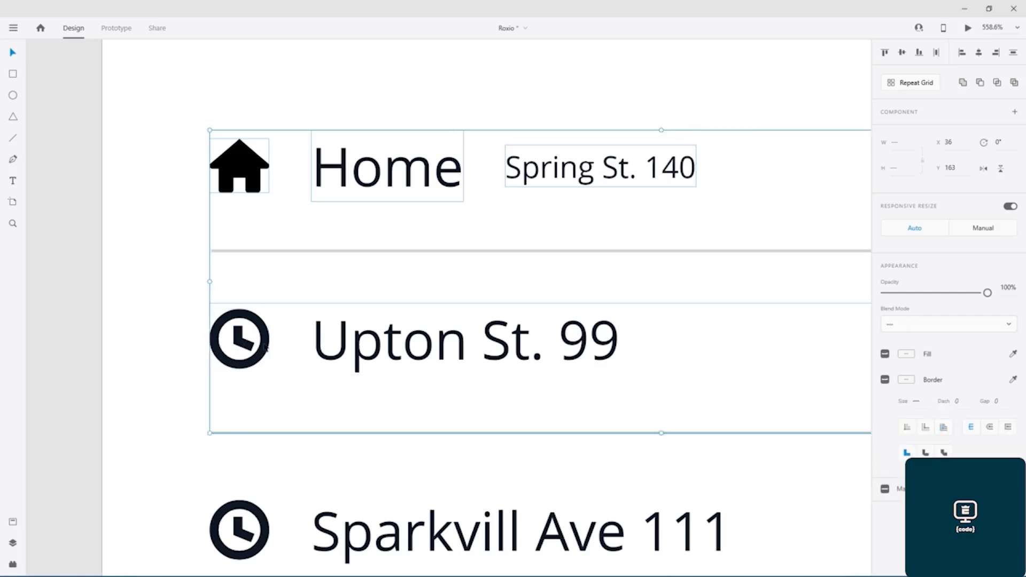
left_click(345, 347, "shift")
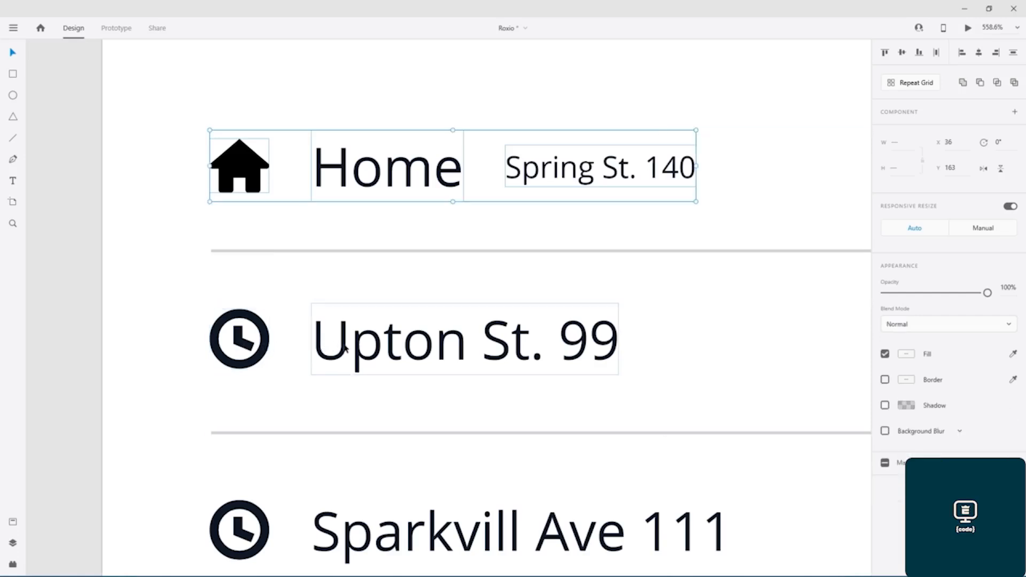
left_click(345, 348, "shift")
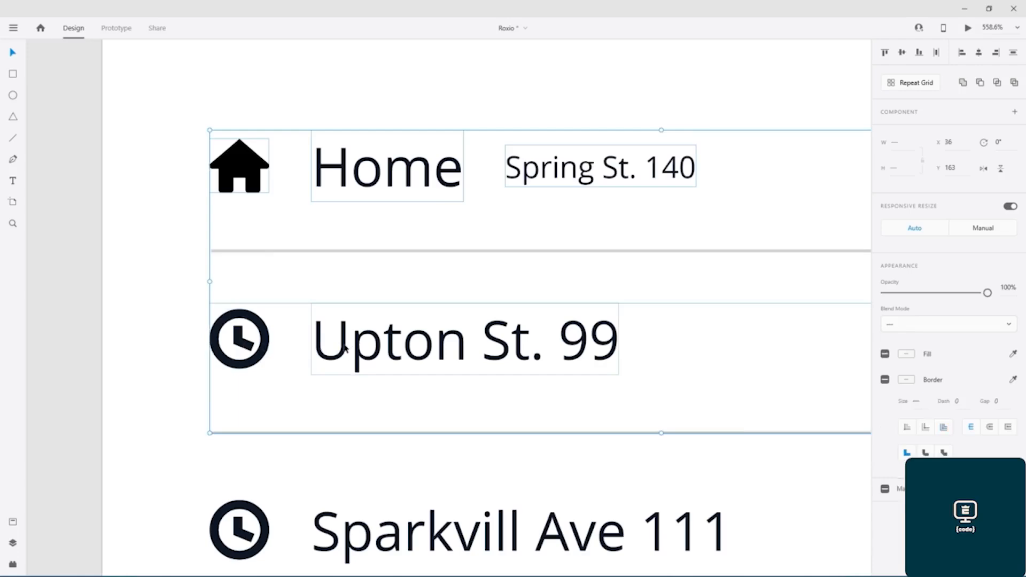
left_click(915, 356)
left_click(791, 427)
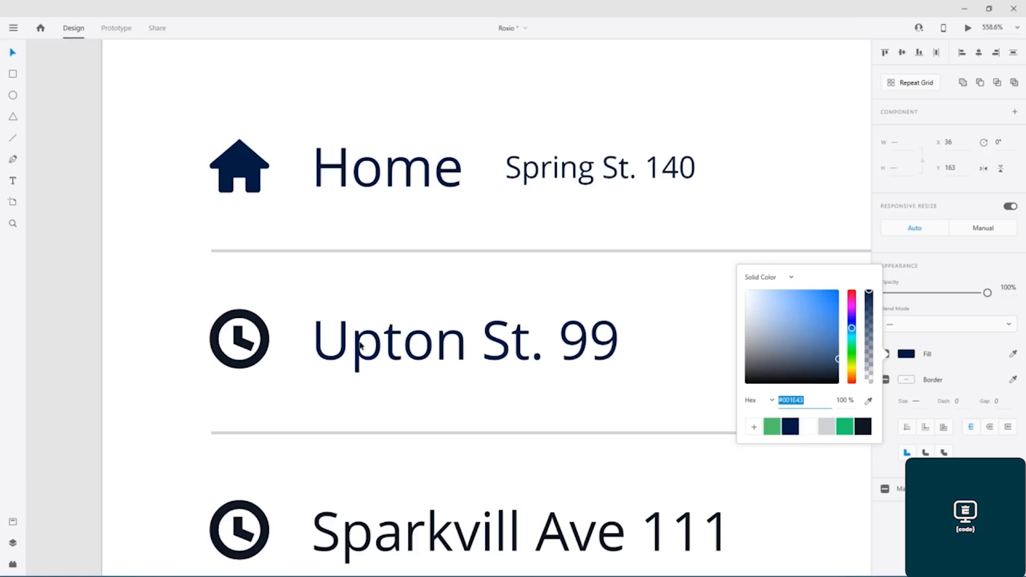
Apply the saved navy border to the clock icon beside the first recent address, including its hands
left_click(245, 354)
double_click(266, 346)
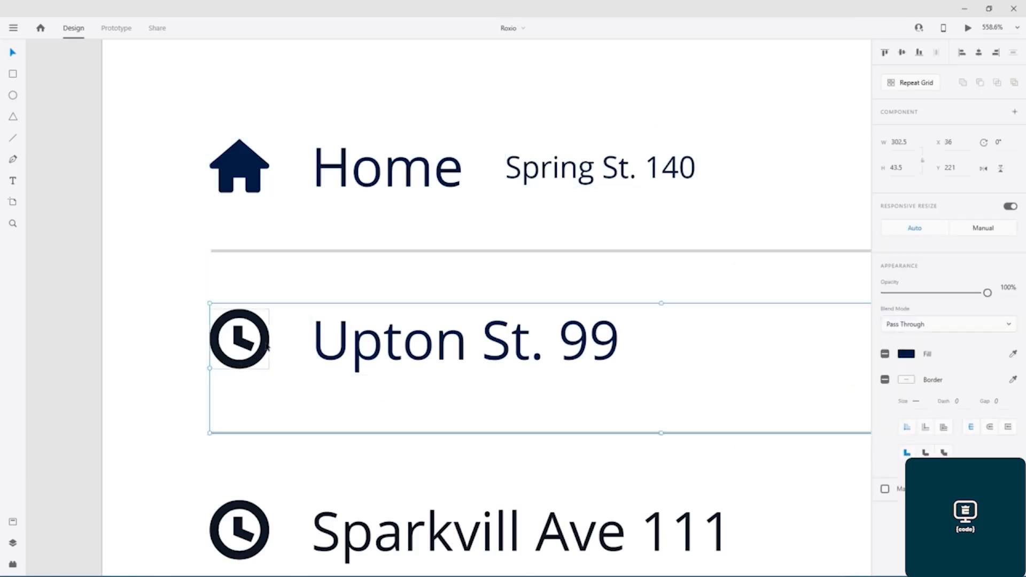
left_click(903, 383)
left_click(790, 443)
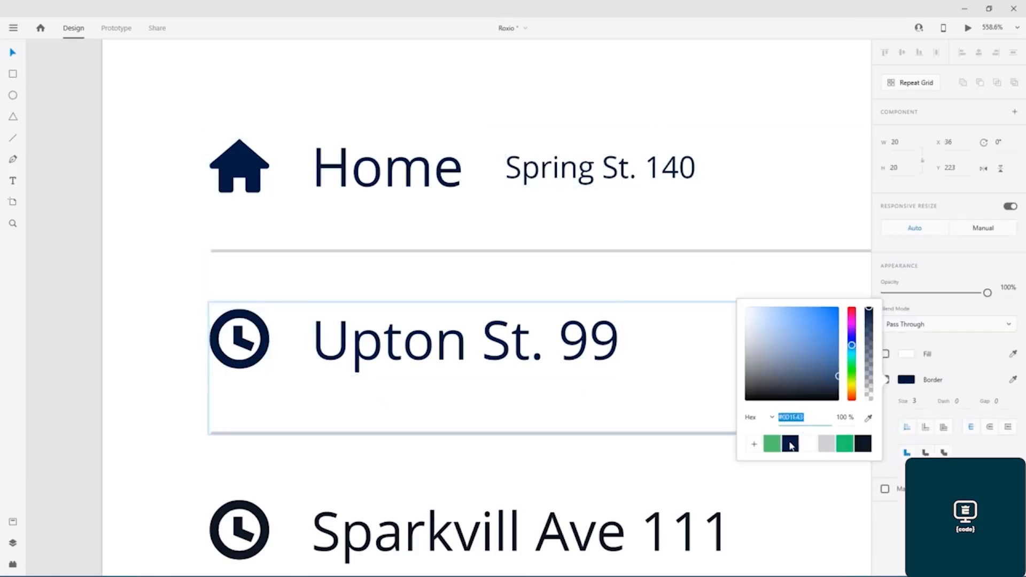
left_click(236, 345)
double_click(239, 345)
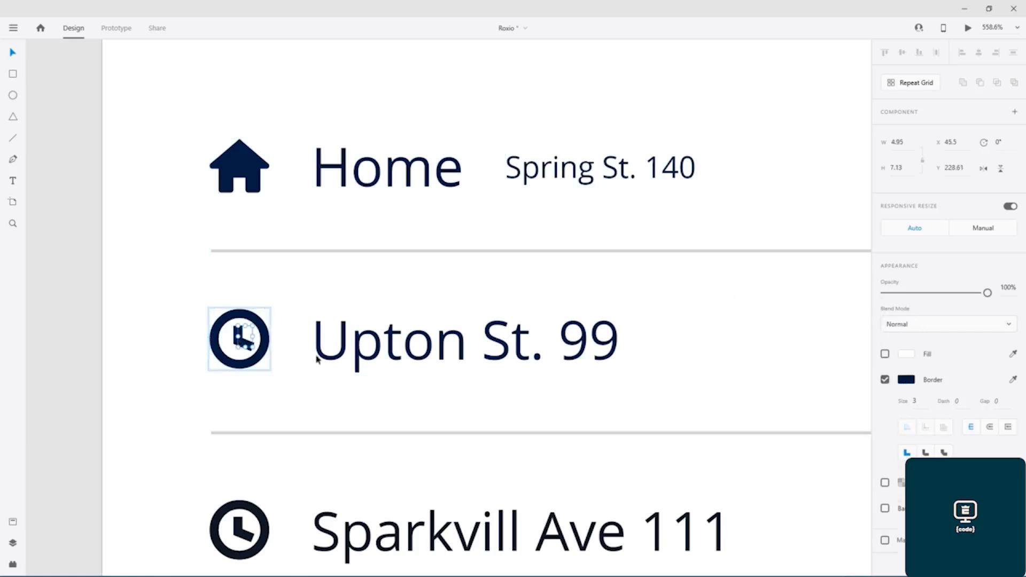
left_click(904, 384)
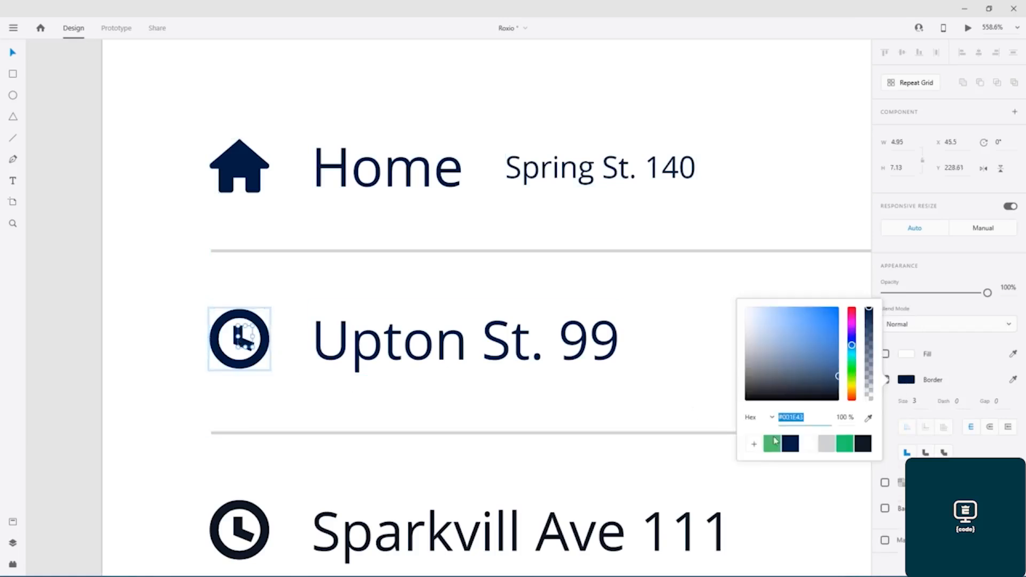
left_click(465, 417)
Apply the saved navy border #001E43 to the whole clock icon beside the second recent address
scroll(556, 390, "down", 5)
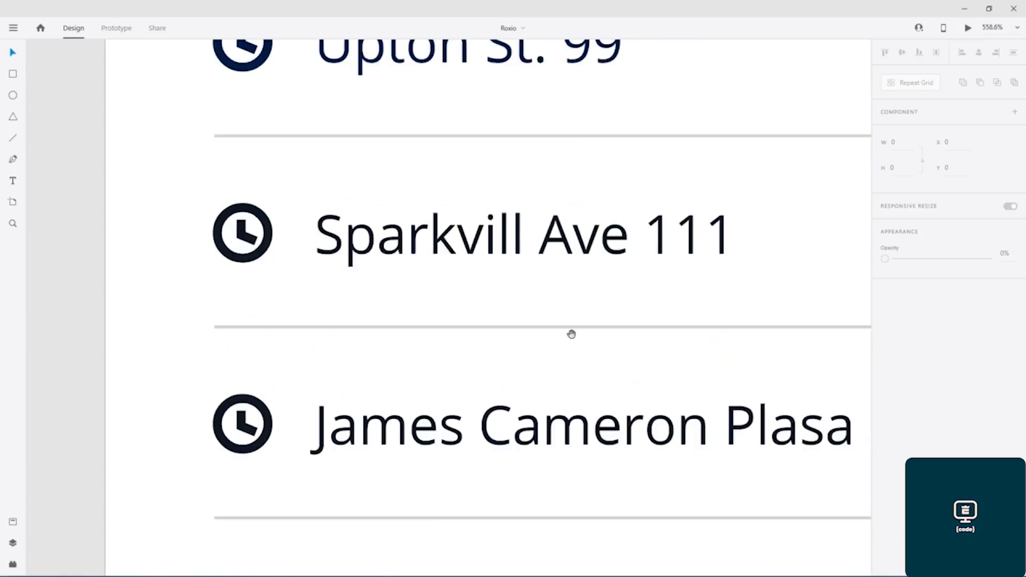
scroll(570, 335, "right", 1)
left_click(239, 177)
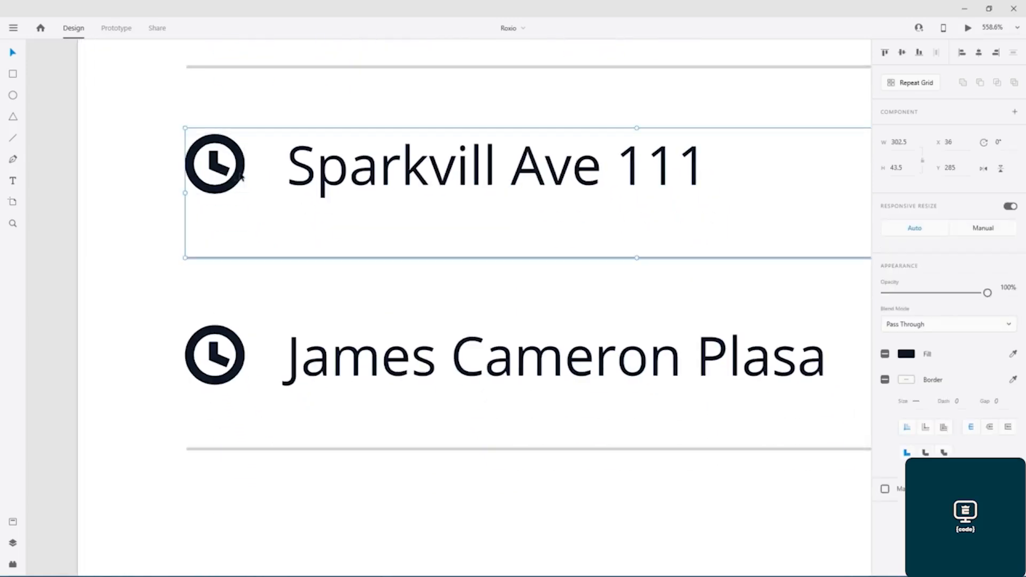
double_click(241, 177)
left_click(224, 169)
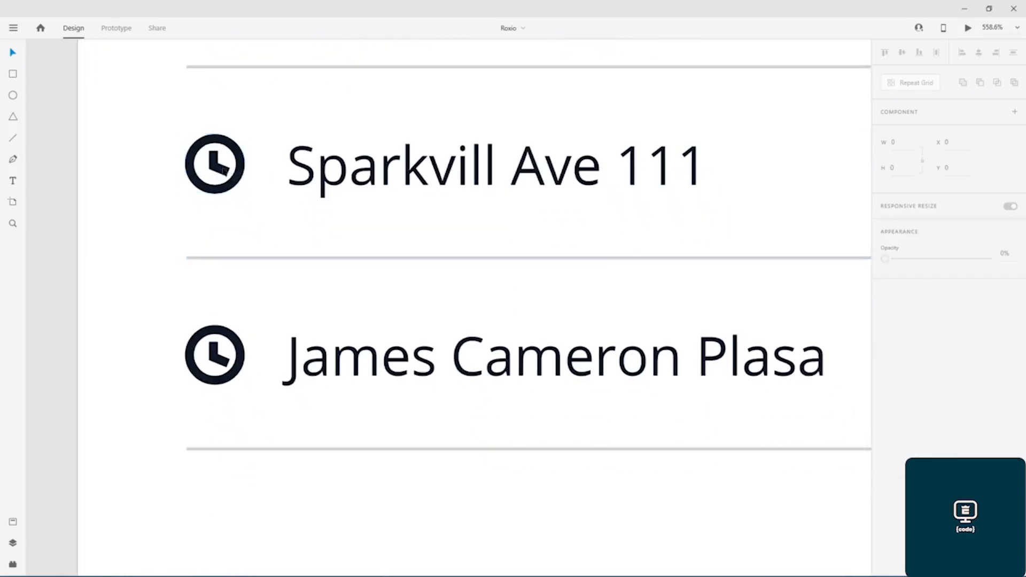
double_click(224, 169)
left_click(223, 169)
double_click(223, 169)
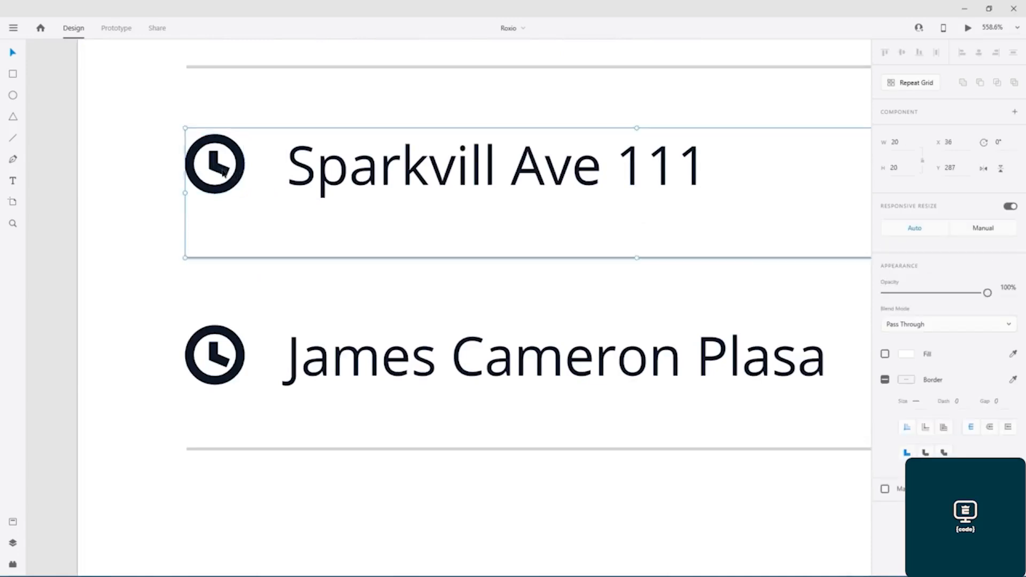
left_click(909, 382)
left_click(785, 445)
scroll(220, 175, "up", 10)
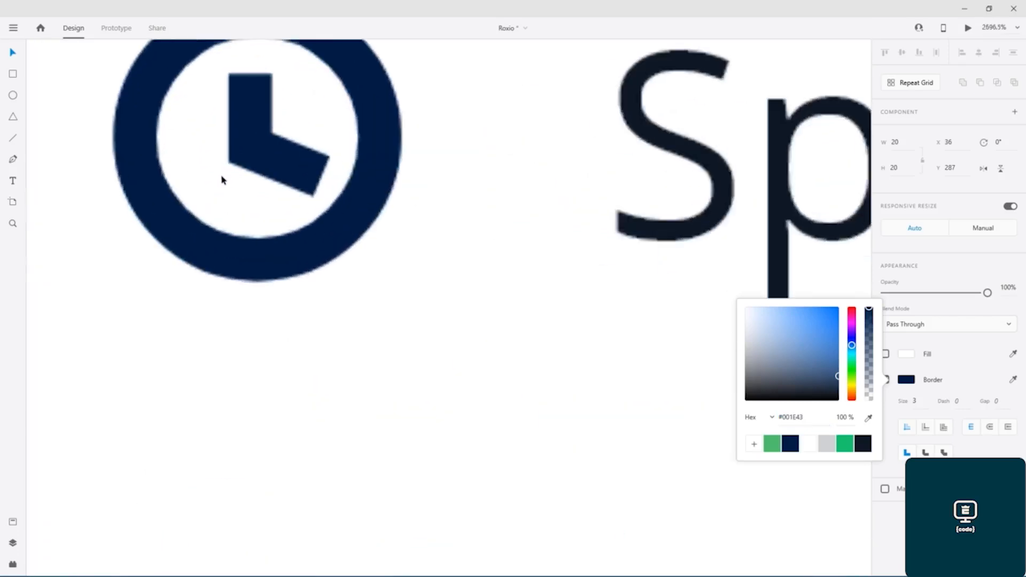
scroll(347, 200, "down", 6)
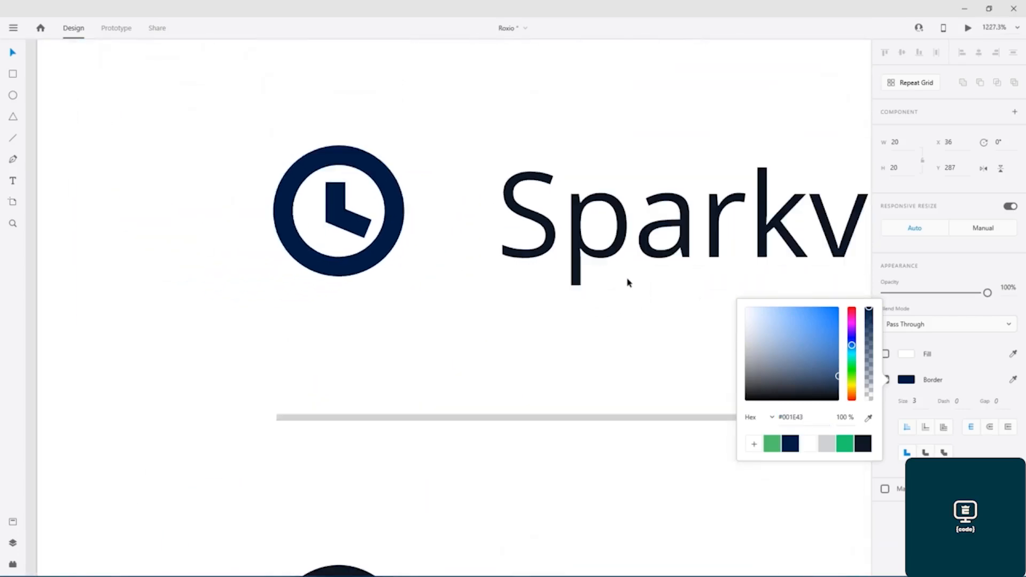
Fill the second recent address text with the saved navy #001E43
left_click(440, 251)
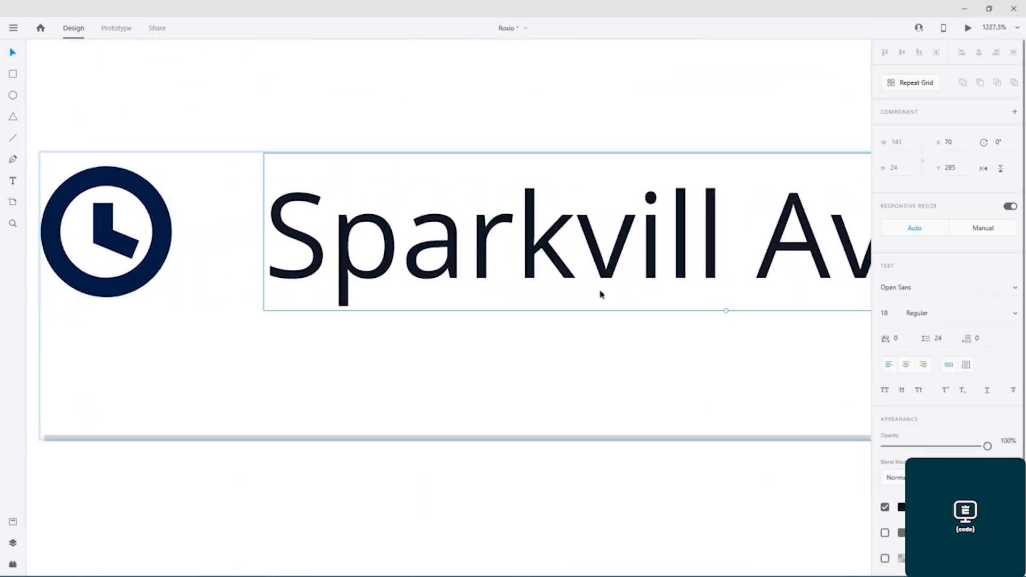
left_click(903, 507)
left_click(791, 558)
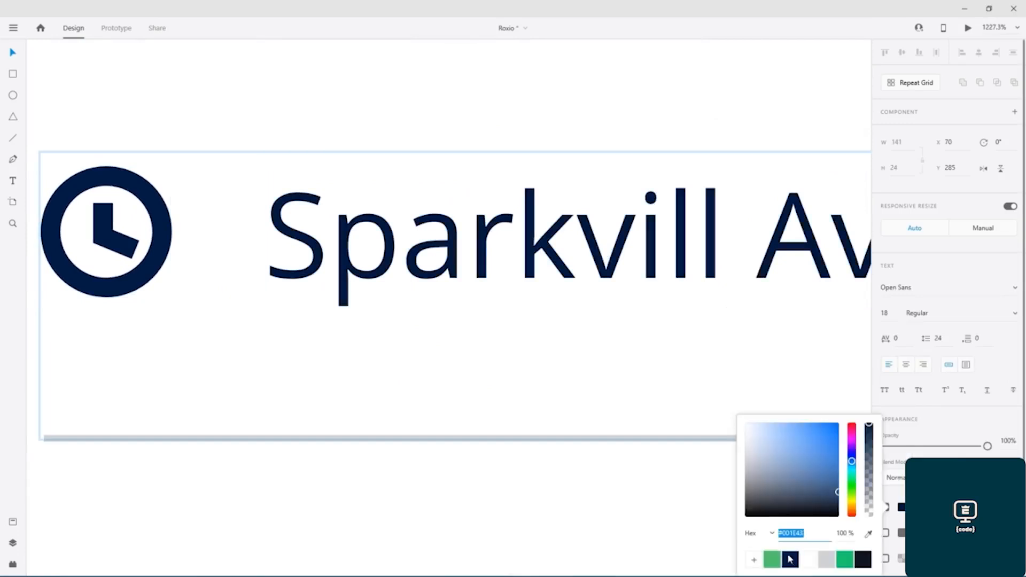
left_click(545, 390)
Apply the saved navy border #001E43 to the clock icon beside the last recent address
scroll(444, 332, "down", 5)
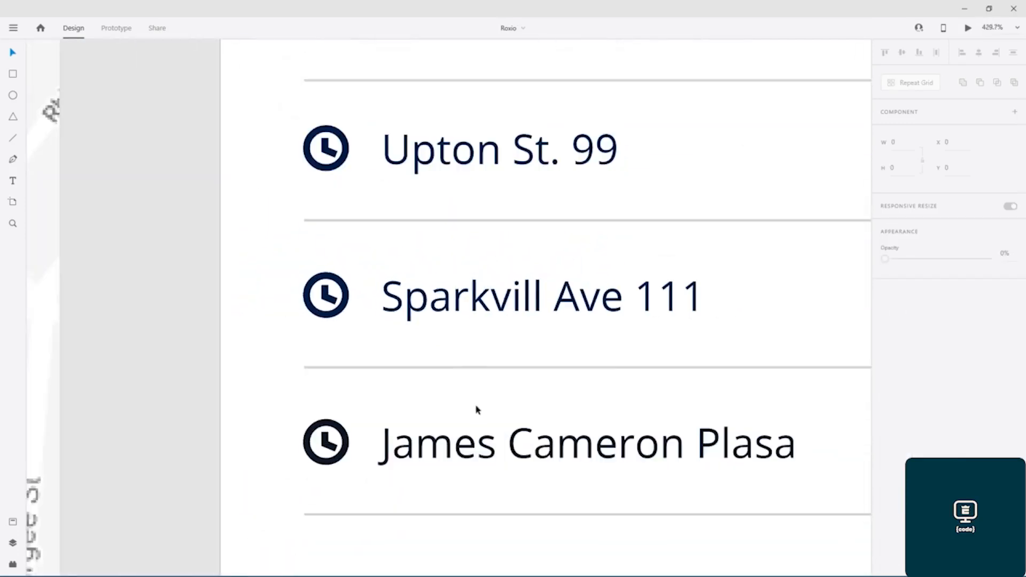
scroll(375, 220, "up", 6)
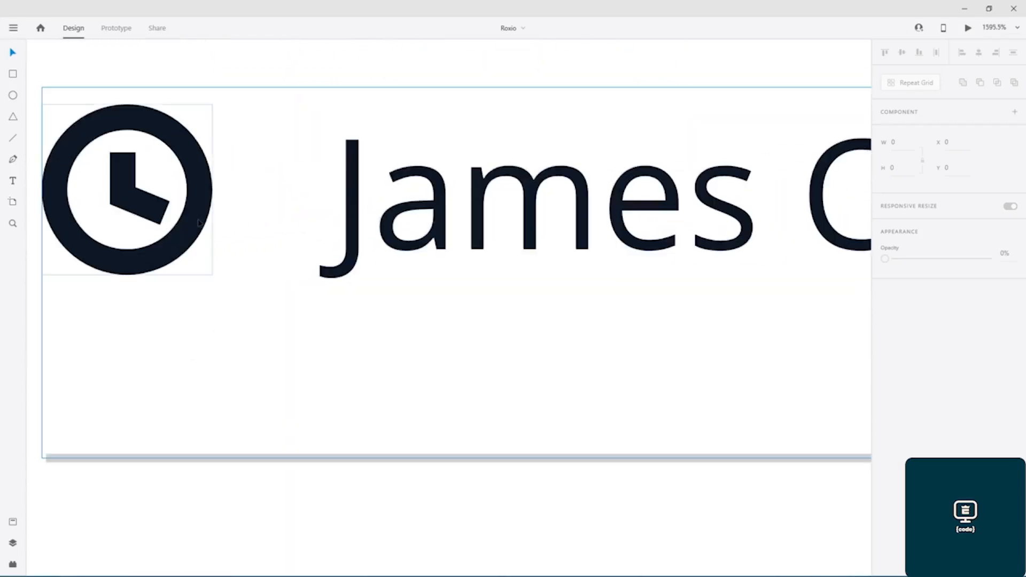
left_click(804, 325)
double_click(198, 217)
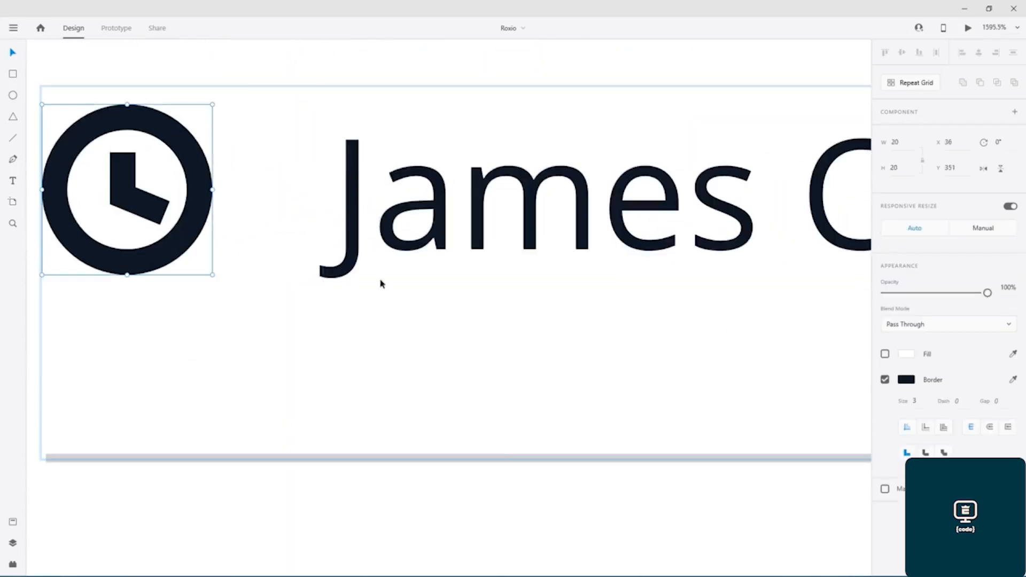
left_click(911, 383)
left_click(791, 444)
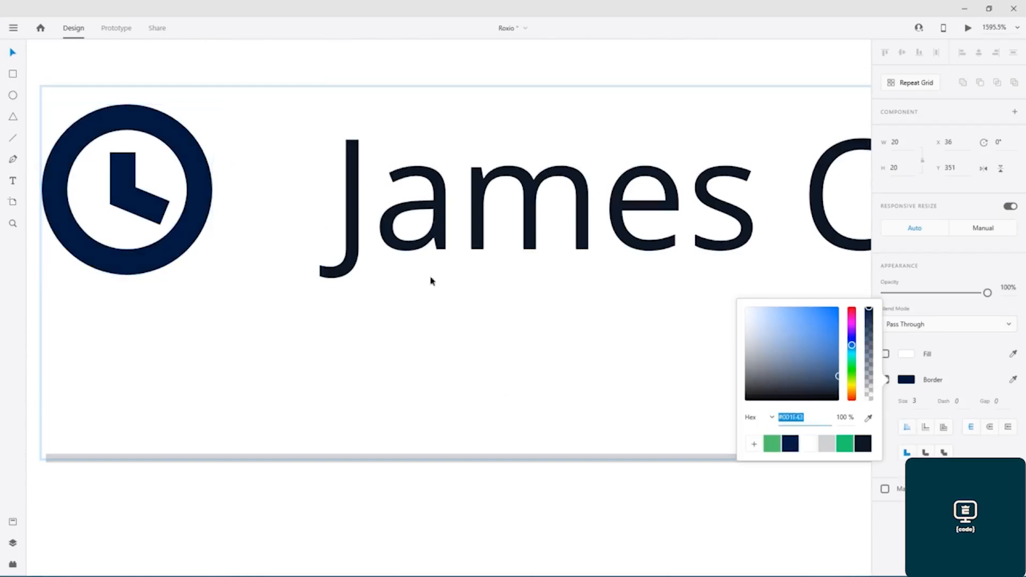
Fill the last recent address text with the saved navy #001E43
left_click(396, 283)
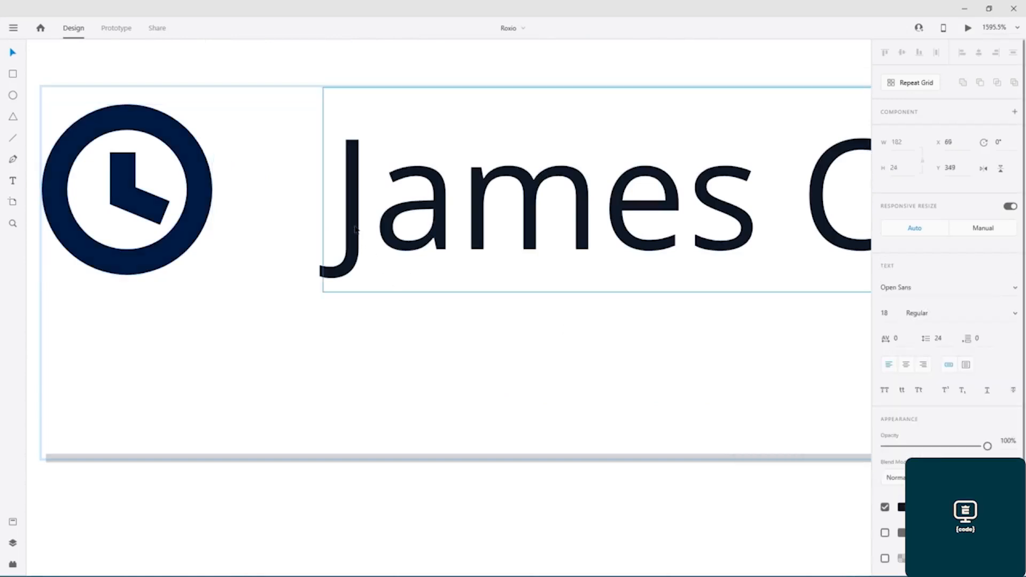
double_click(355, 230)
key("Escape")
left_click(902, 507)
left_click(790, 560)
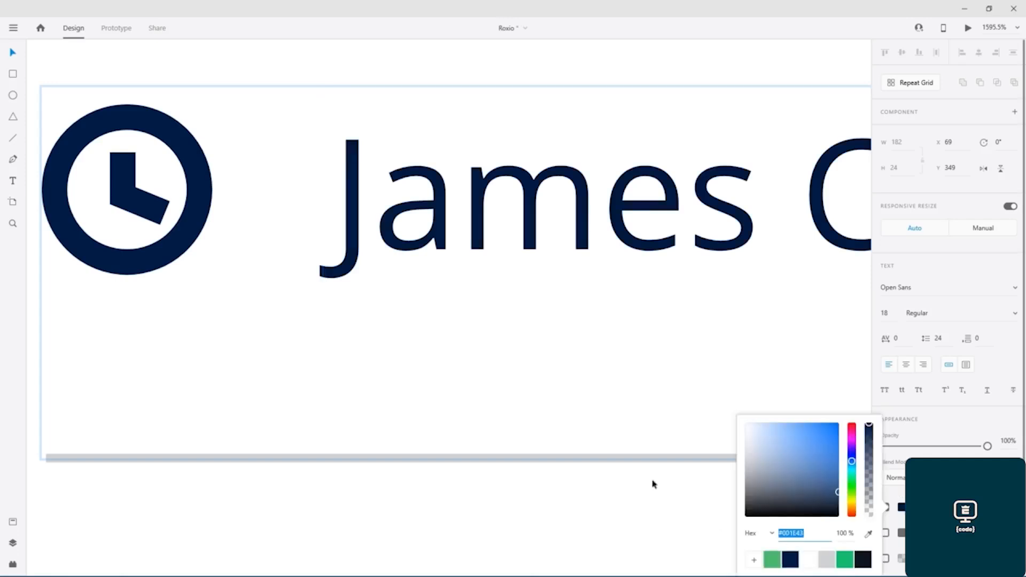
left_click(465, 353)
scroll(402, 238, "up", 5)
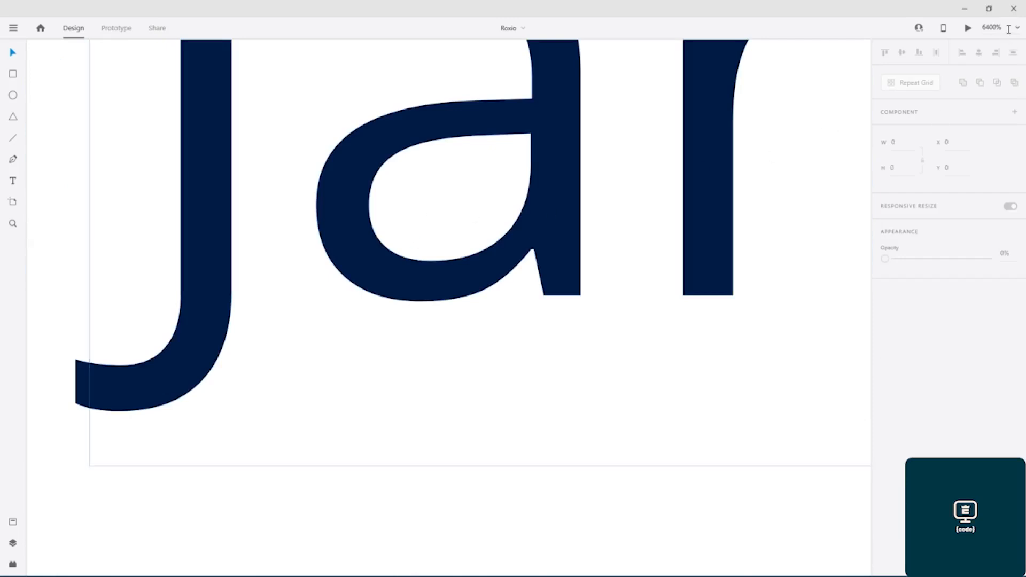
left_click_drag(306, 292, 708, 344)
left_click_drag(351, 270, 546, 290)
scroll(566, 229, "down", 3)
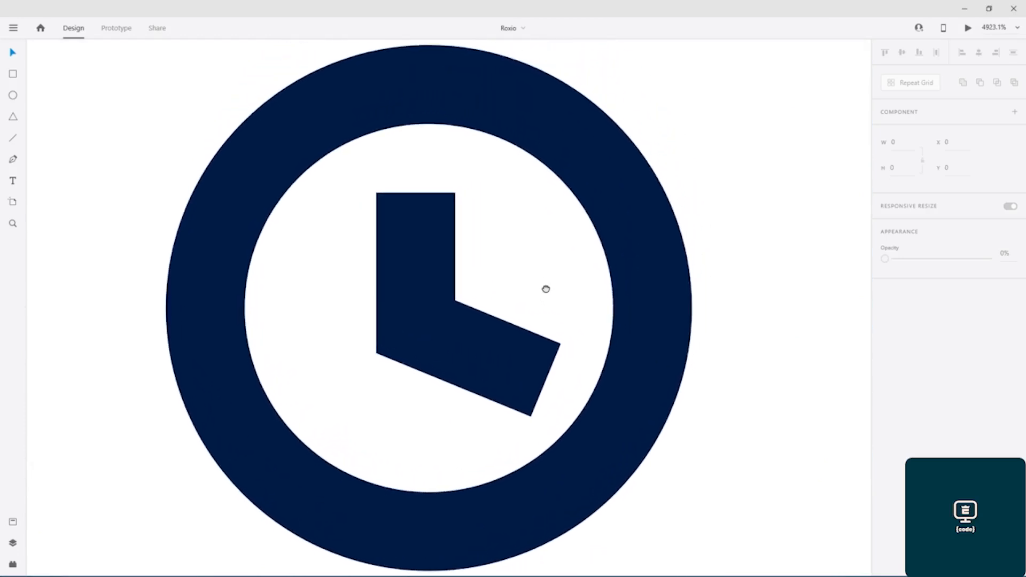
scroll(425, 309, "down", 15)
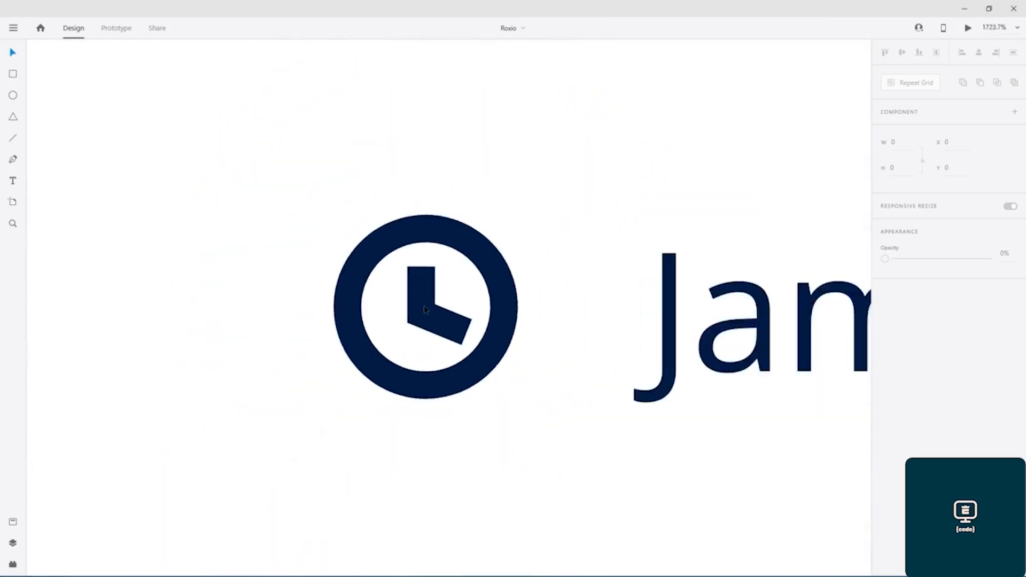
Fill the Done button at the foot of the light destination list artboard with the saved navy
scroll(630, 340, "down", 8)
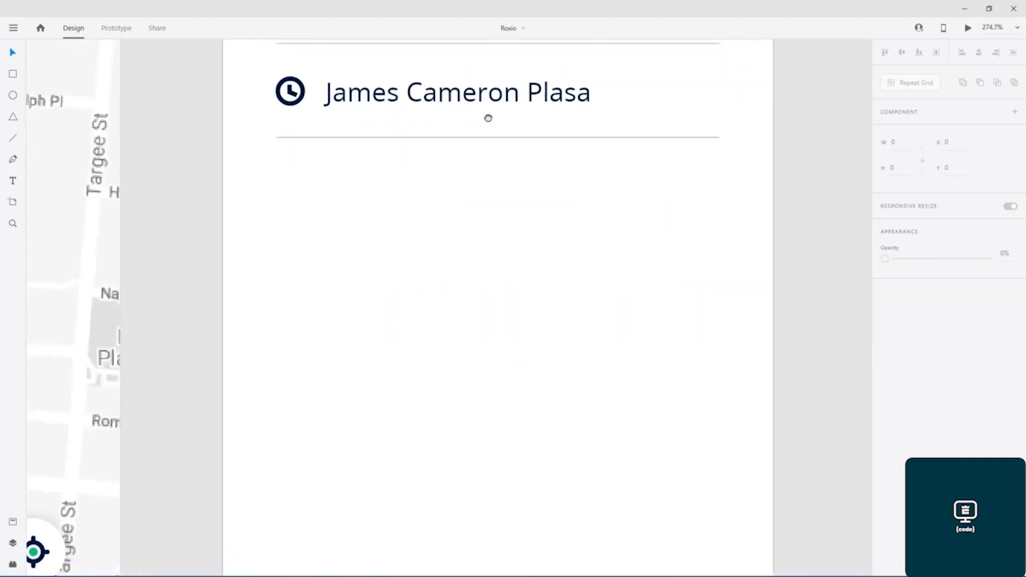
left_click(609, 397)
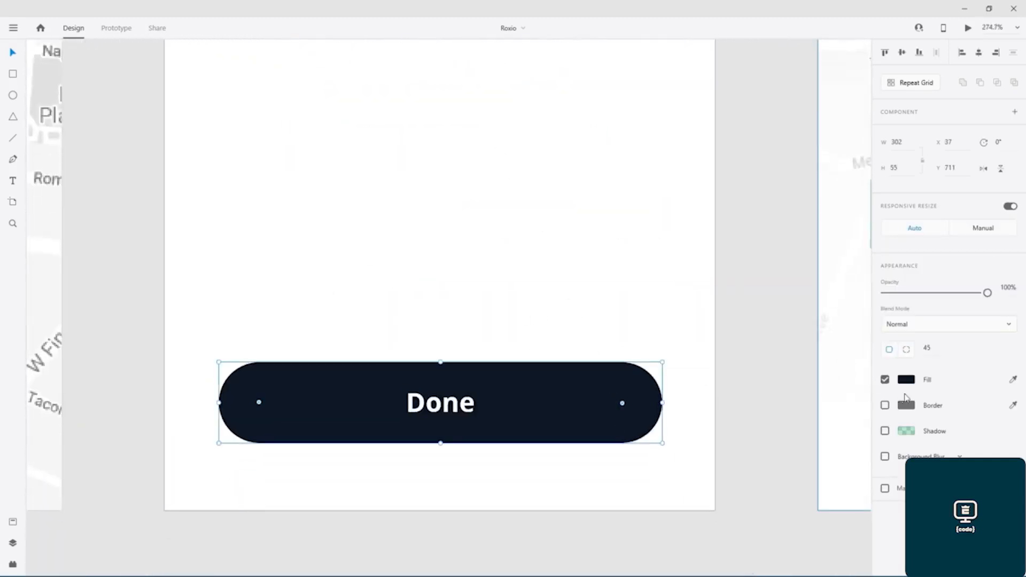
left_click(908, 380)
left_click(794, 457)
left_click(831, 226)
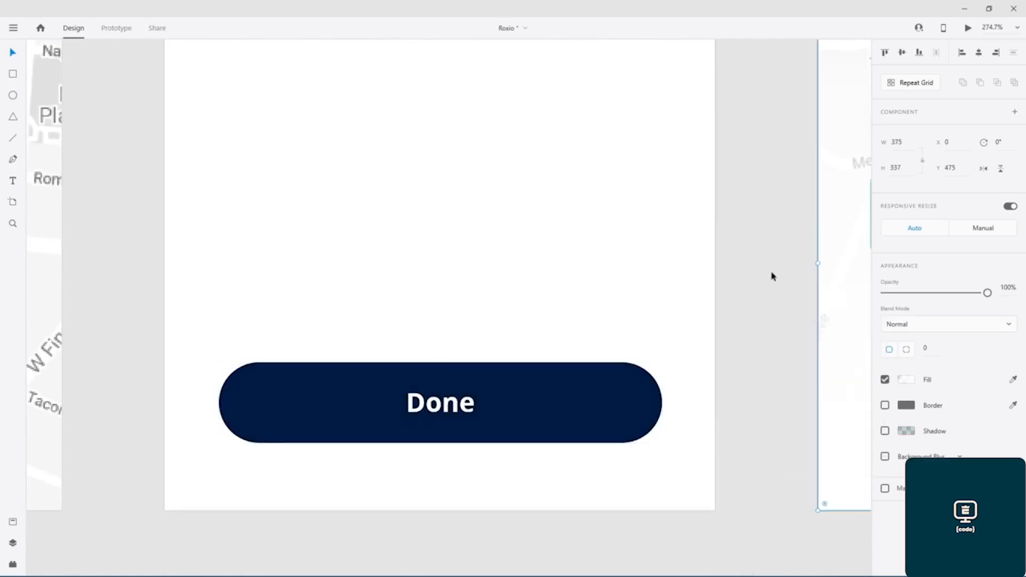
Try to fill the back arrow, upper route marker centre and its address text on the light Request artboard with the saved navy #001E43
scroll(772, 277, "down", 10)
left_click_drag(791, 232, 380, 277)
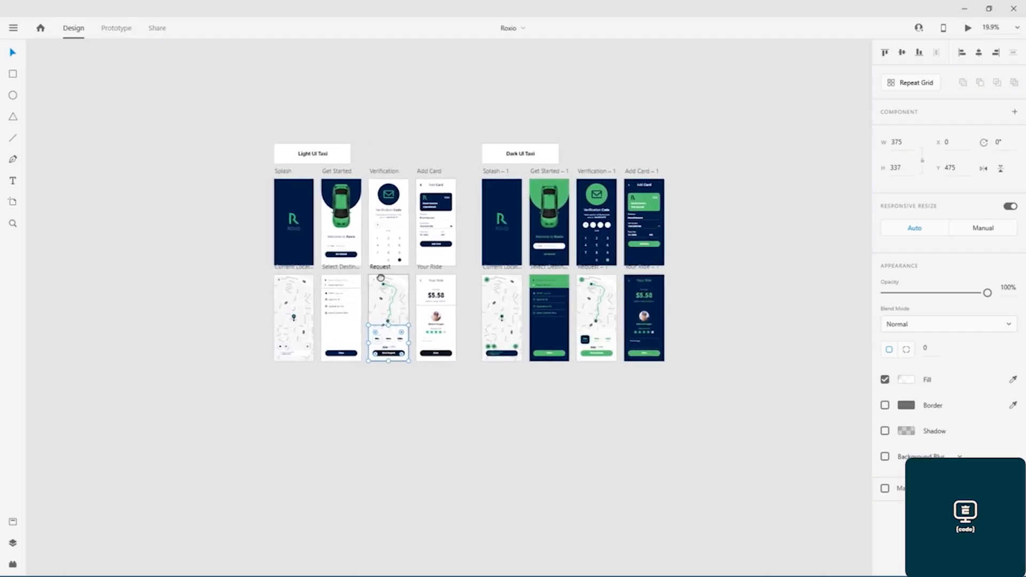
scroll(363, 351, "up", 5)
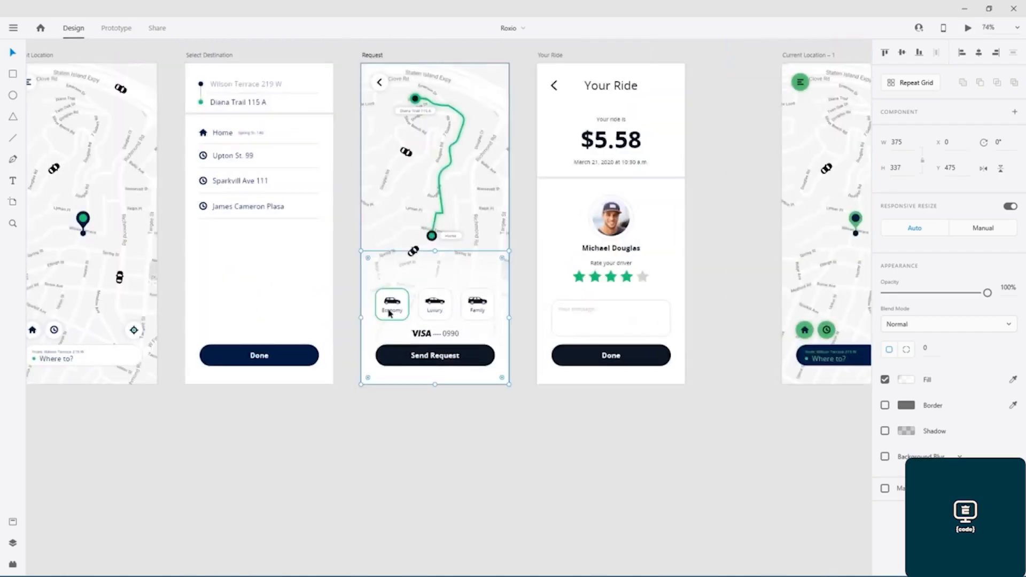
scroll(389, 314, "up", 2)
scroll(400, 128, "up", 3)
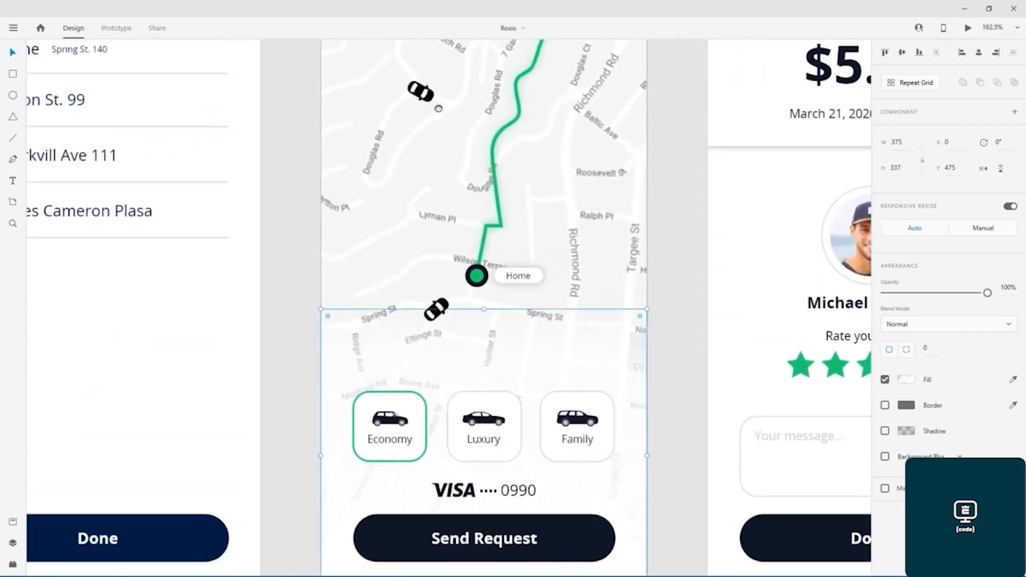
scroll(438, 110, "up", 5)
scroll(438, 110, "down", 1)
scroll(407, 299, "up", 3)
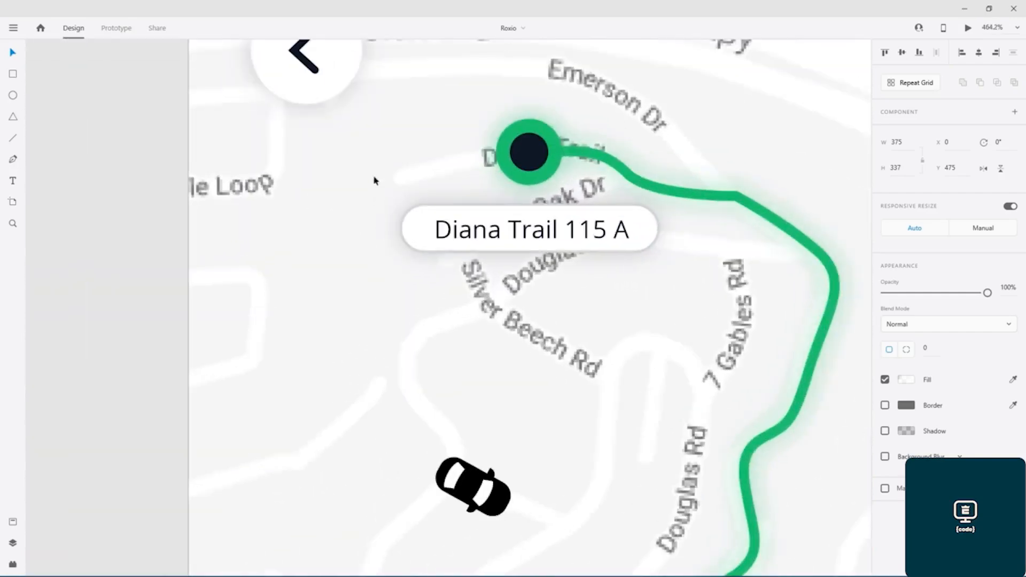
scroll(394, 246, "up", 5)
left_click(340, 320)
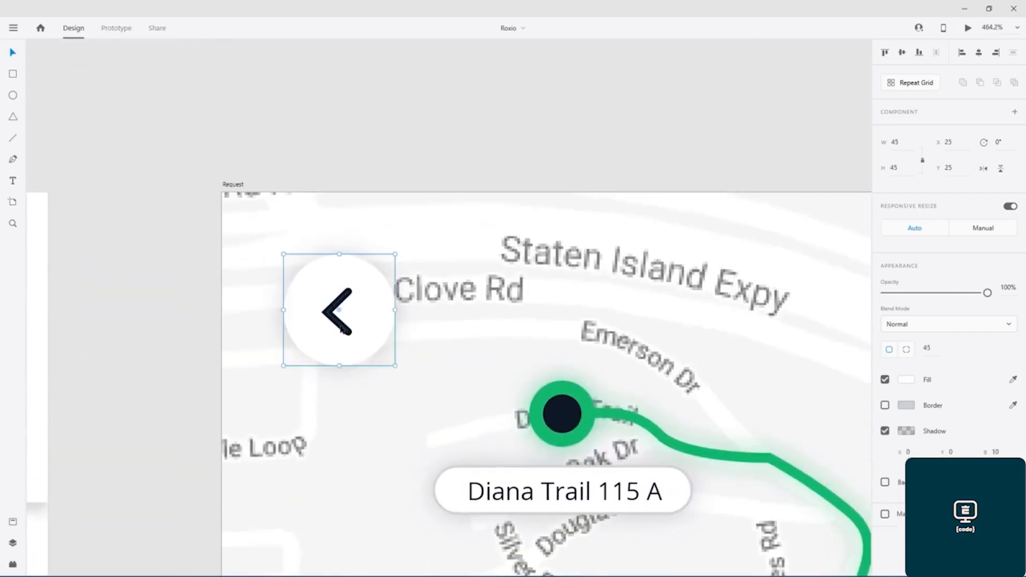
double_click(341, 328)
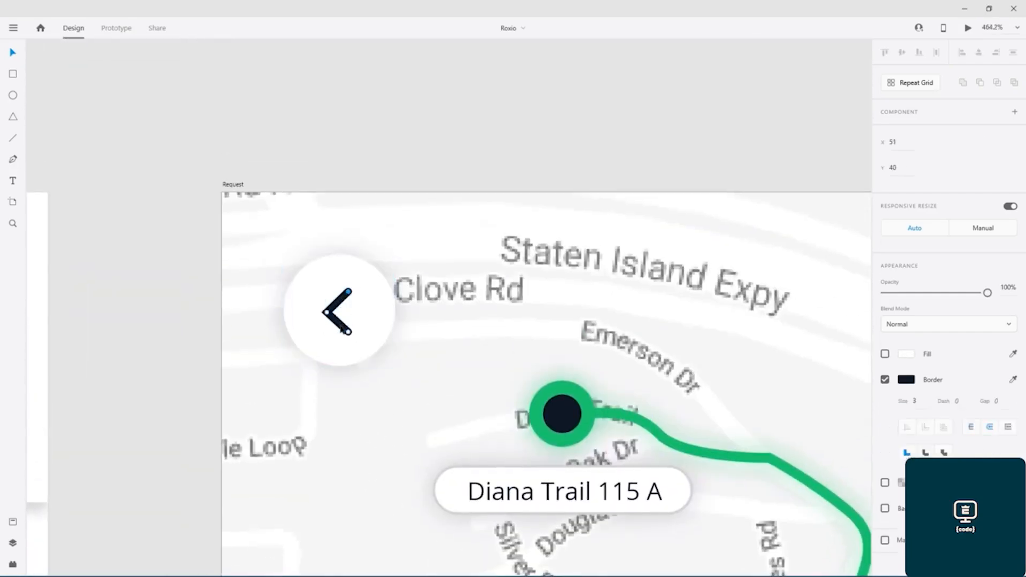
left_click(571, 417, "shift")
left_click(544, 497, "shift")
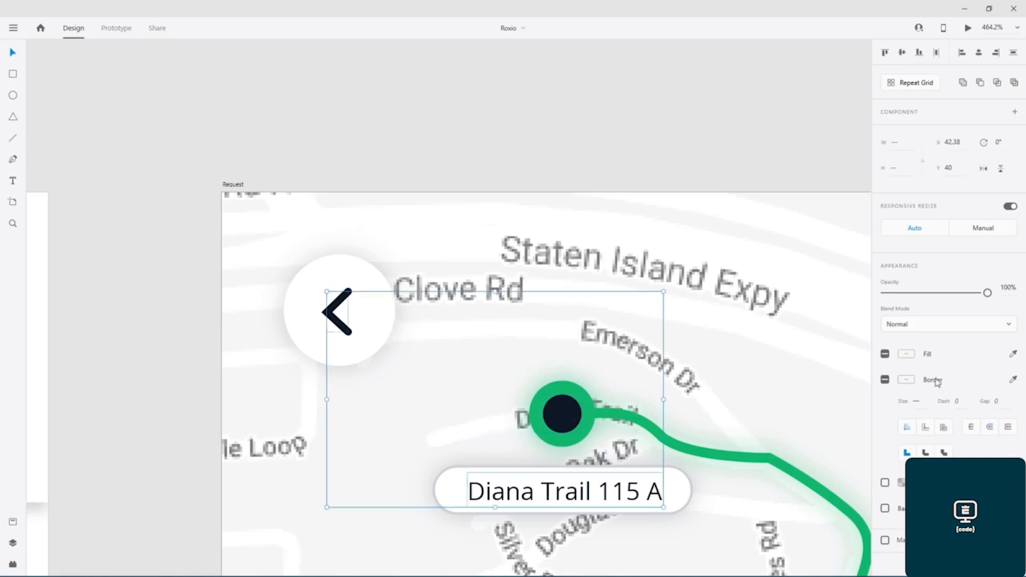
left_click(907, 355)
left_click(786, 428)
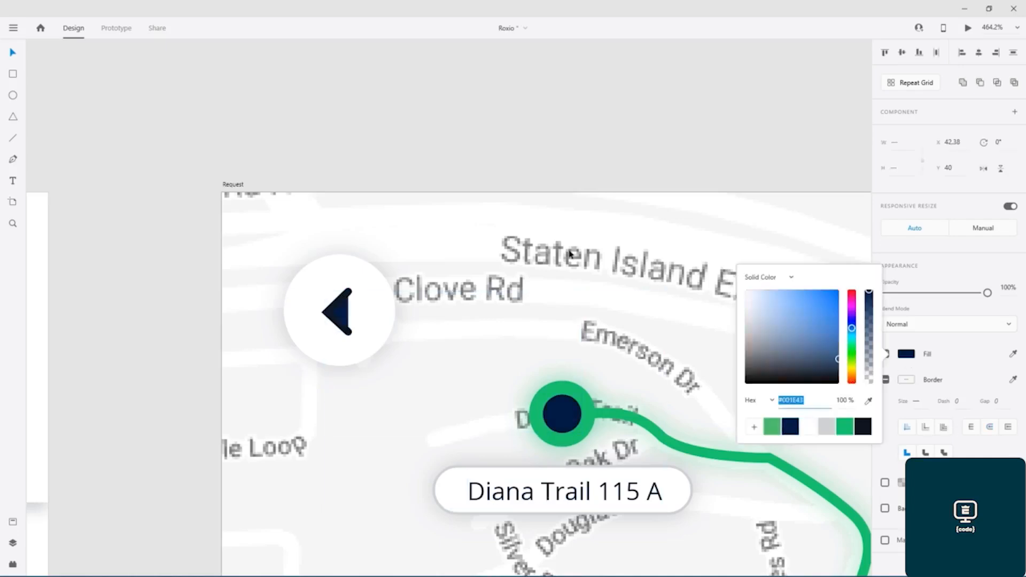
left_click(378, 334)
key("ctrl+z")
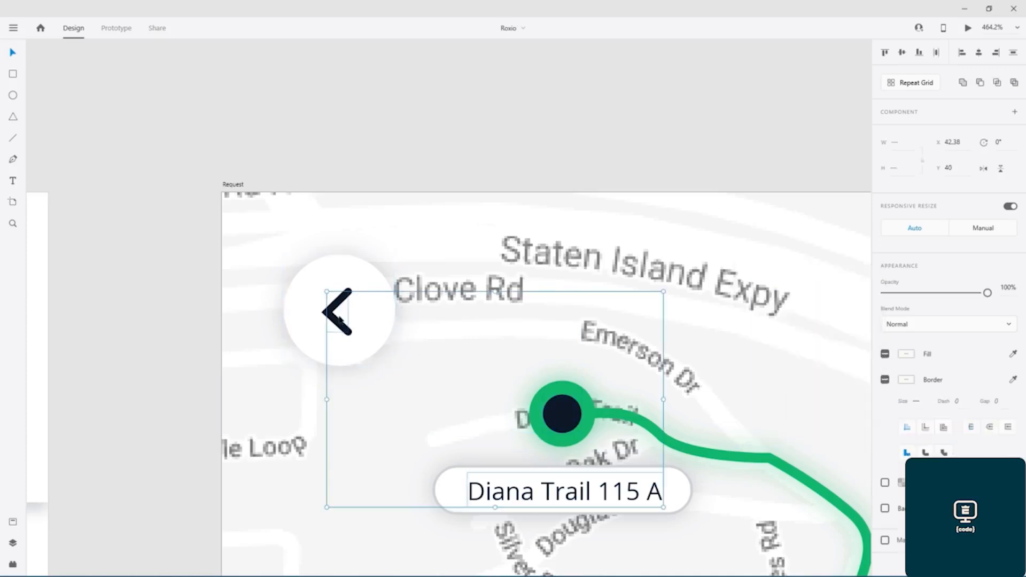
left_click(406, 355)
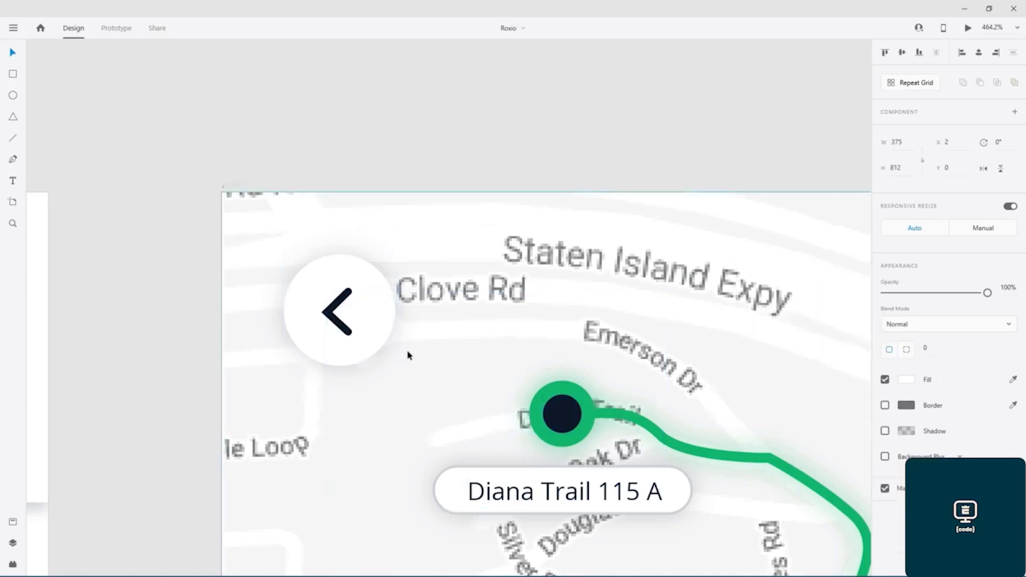
Select the back arrow, the upper route marker's dark centre and the address text beneath it together on the light Request artboard
left_click(338, 328)
left_click(561, 414, "shift")
left_click(576, 494, "shift")
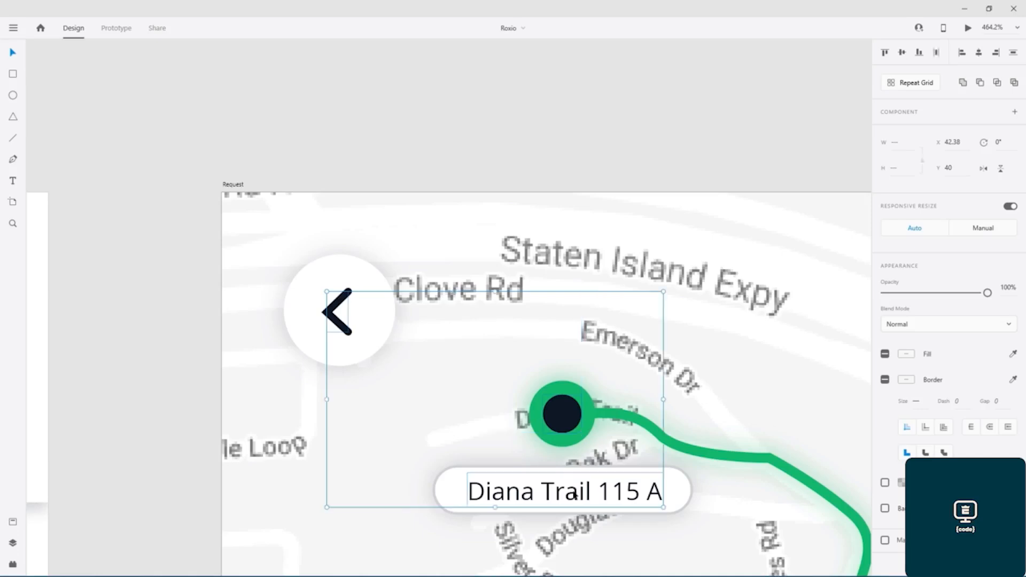
left_click(906, 354)
left_click(790, 427)
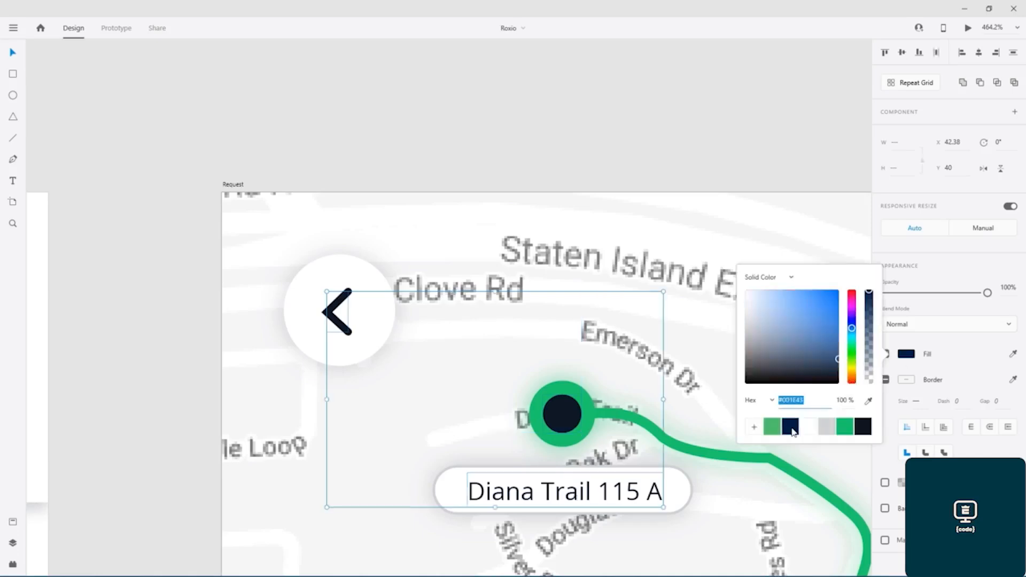
key("ctrl+z")
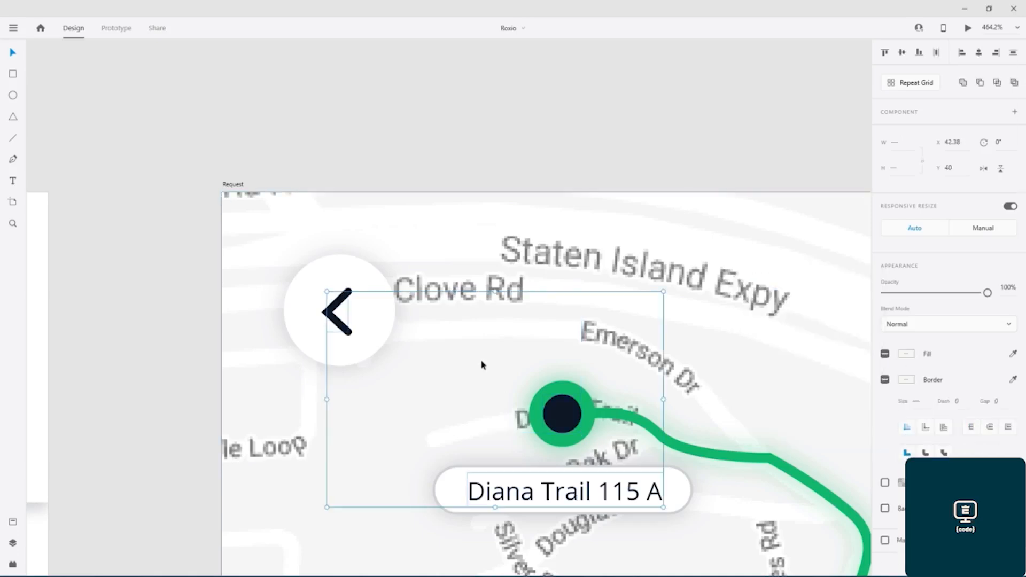
Recolor the route start marker's centre dot and the "Diana Trail 115 A" text to navy #001E43
left_click(567, 417)
left_click(590, 497, "shift")
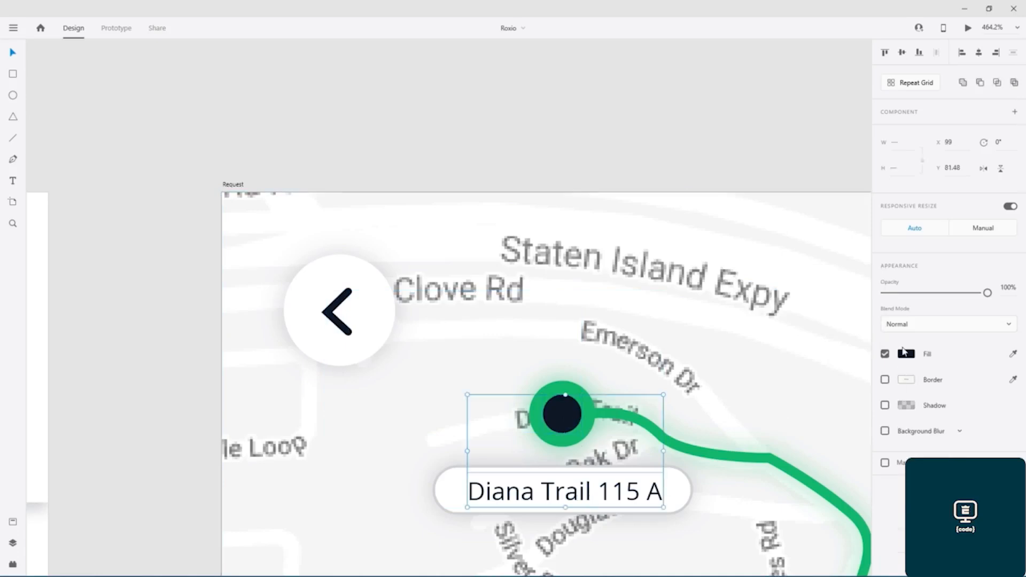
left_click(906, 354)
left_click(791, 428)
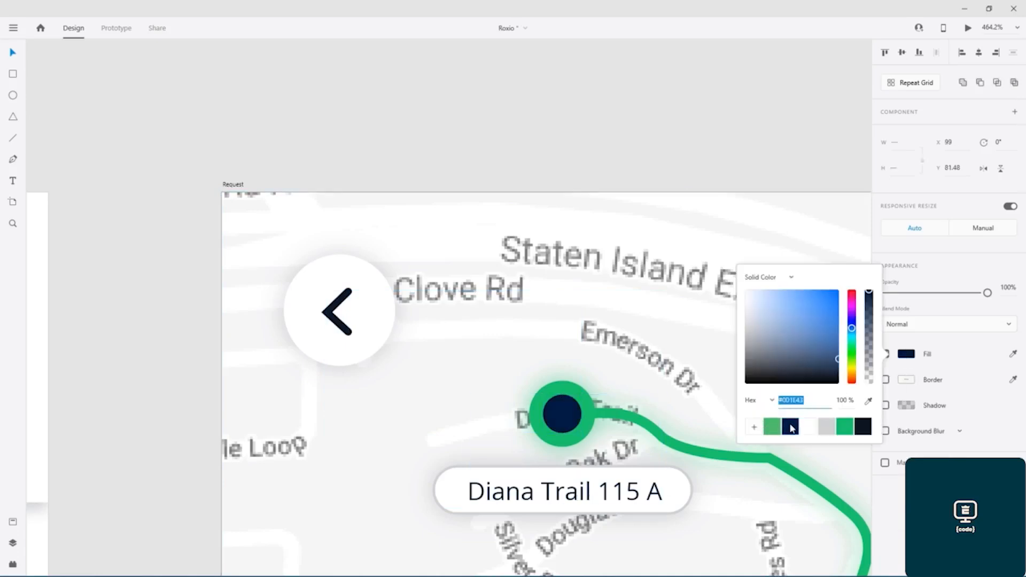
left_click(580, 334)
Recolor the destination marker and the "Home" label text on the Request screen to the saved navy
left_click_drag(739, 386, 396, 129)
scroll(557, 265, "down", 12)
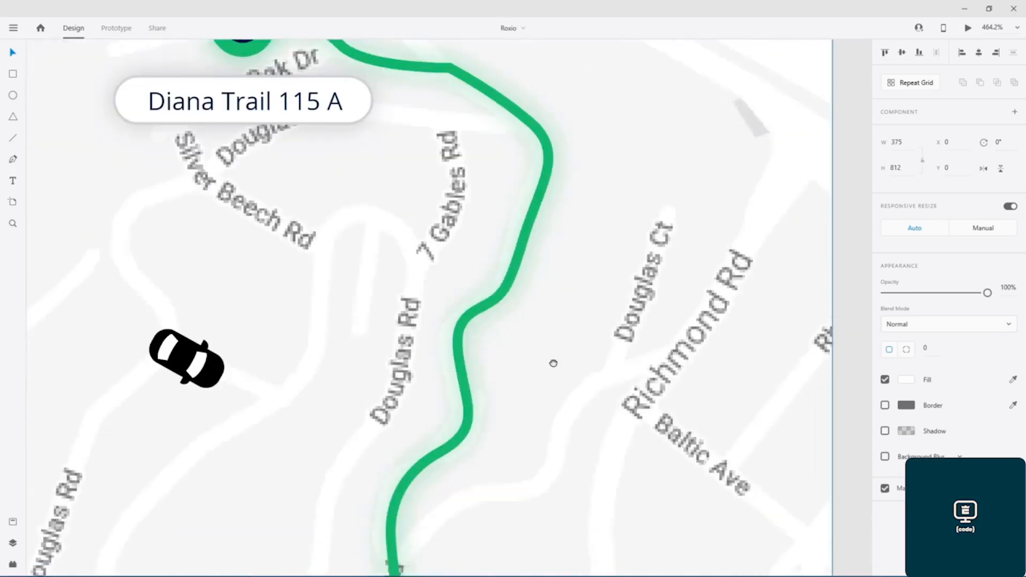
scroll(523, 422, "down", 3)
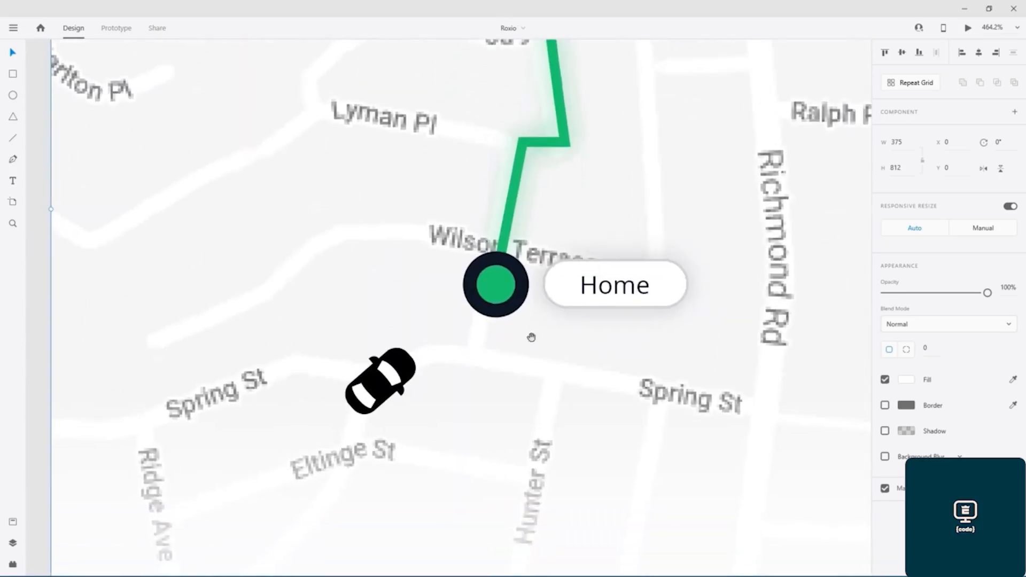
left_click(523, 299)
left_click(634, 291, "shift")
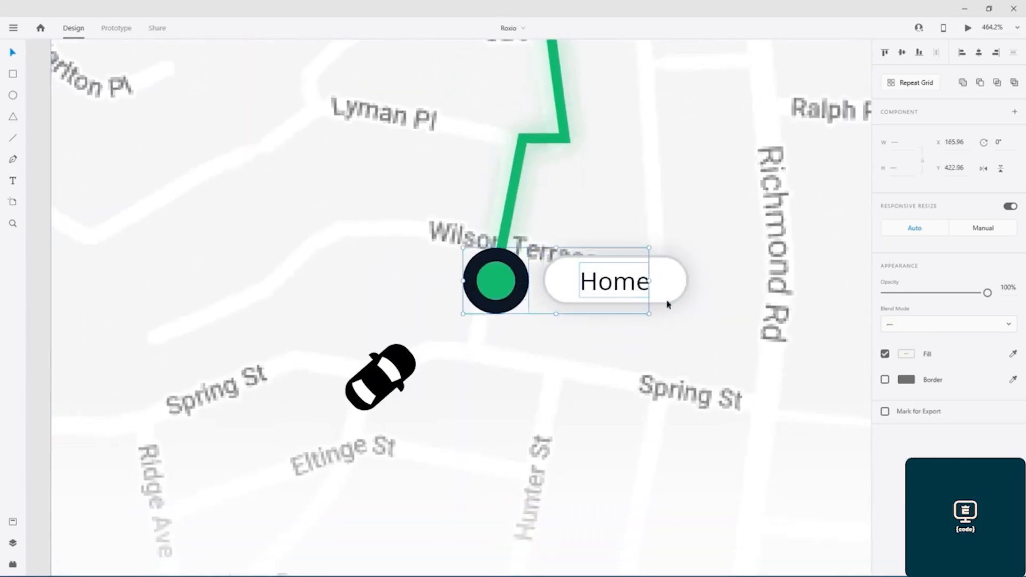
left_click(906, 354)
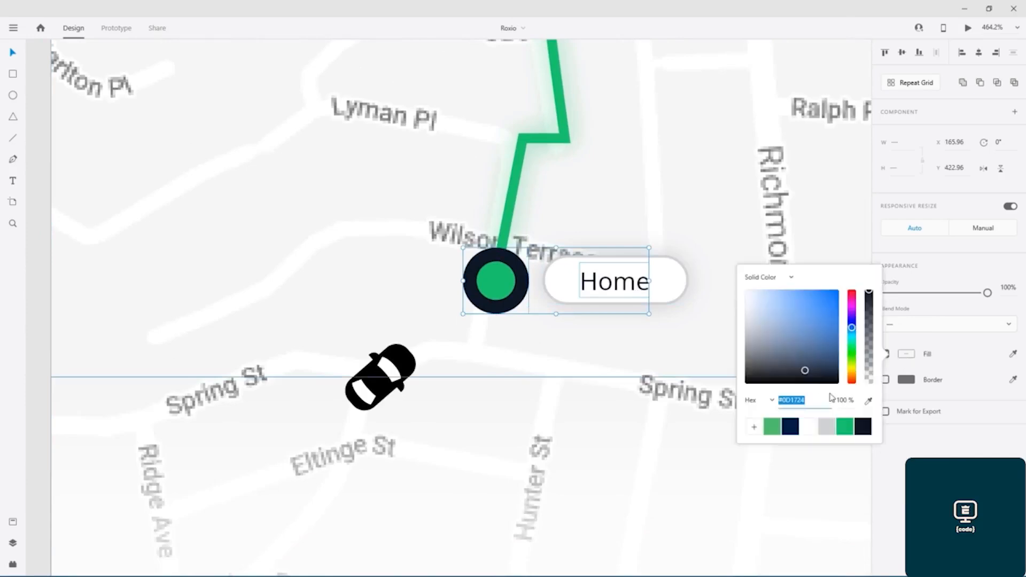
left_click(557, 343)
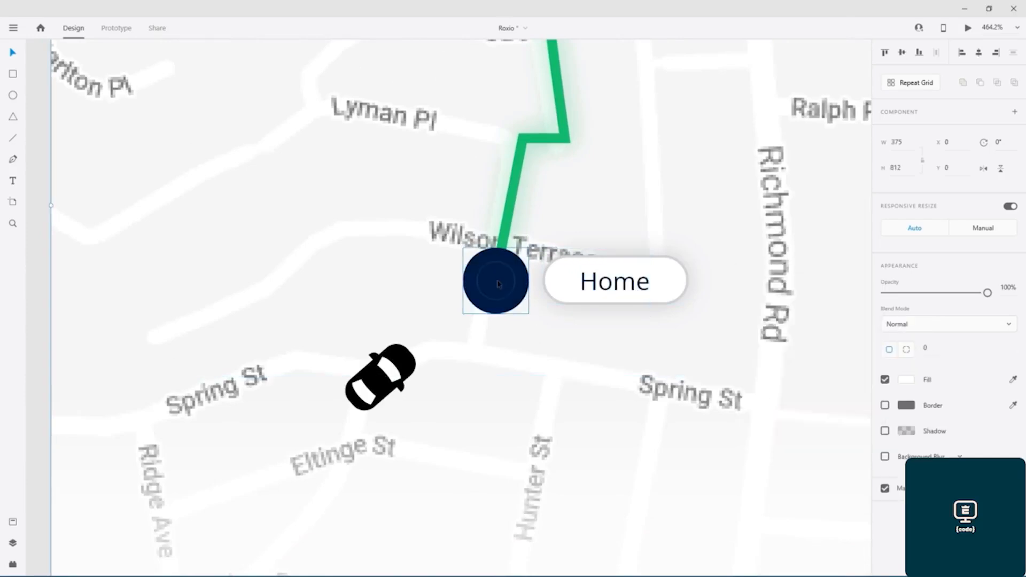
Fill the inner circle of the Home marker with the saved muted green
left_click(499, 283)
left_click(906, 354)
left_click(772, 427)
left_click(599, 398)
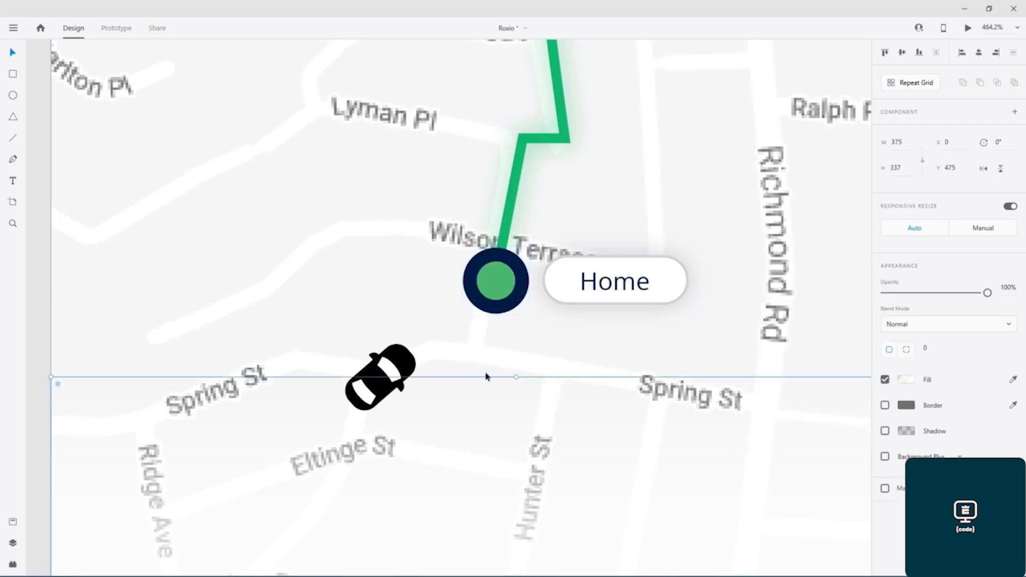
Recolor the car icons and labels of the Economy, Luxury and Family options to navy #001E43
scroll(505, 426, "down", 3)
scroll(556, 464, "down", 5)
scroll(390, 350, "up", 5)
left_click(335, 269)
left_click(361, 404, "shift")
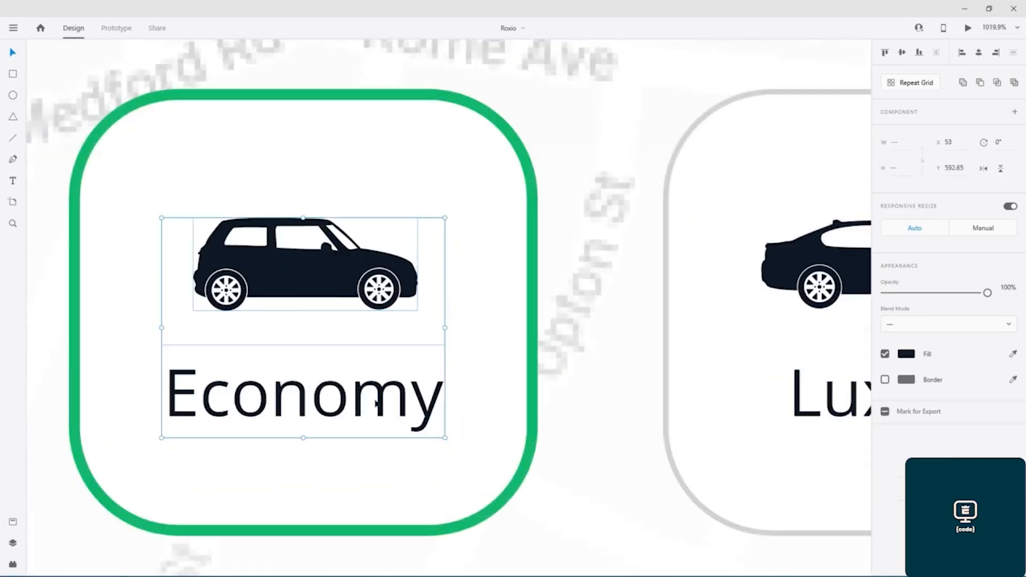
left_click(797, 271, "shift")
left_click(830, 401, "shift")
scroll(641, 323, "right", 10)
scroll(641, 323, "down", 2)
left_click(618, 188, "shift")
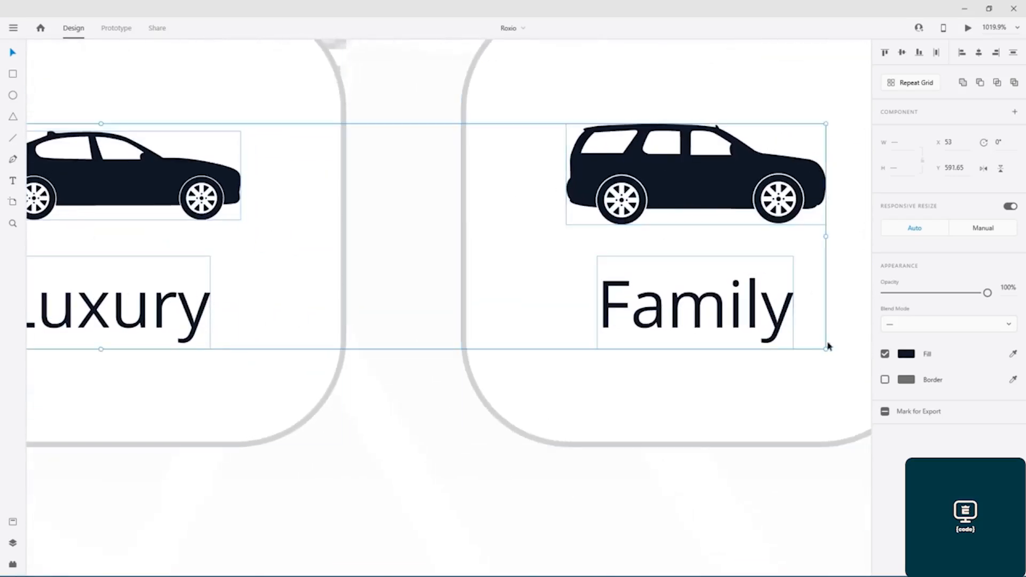
left_click(906, 354)
left_click(790, 427)
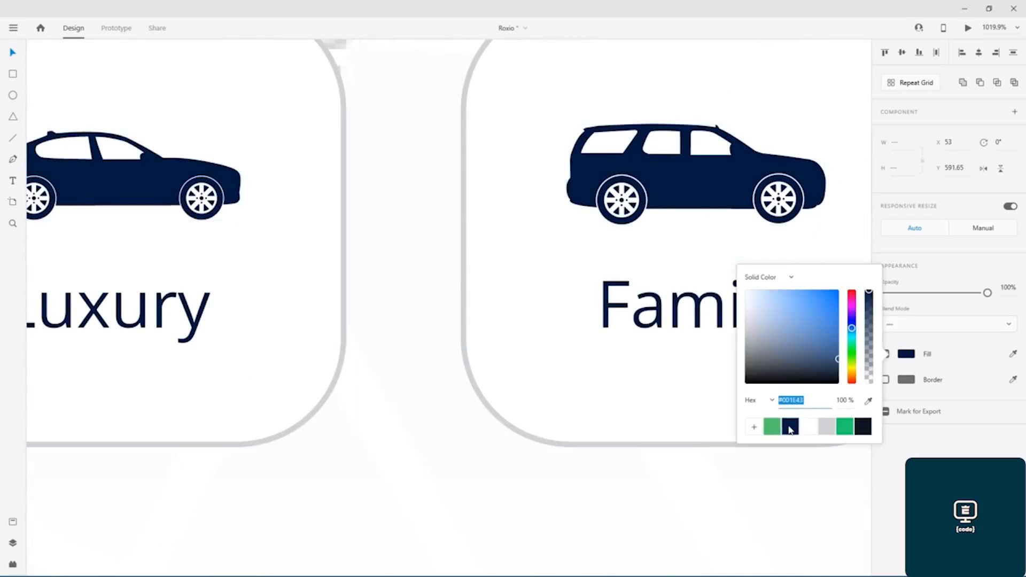
Recolor the Send Request button and the VISA payment line above it to the saved navy
scroll(398, 338, "down", 5)
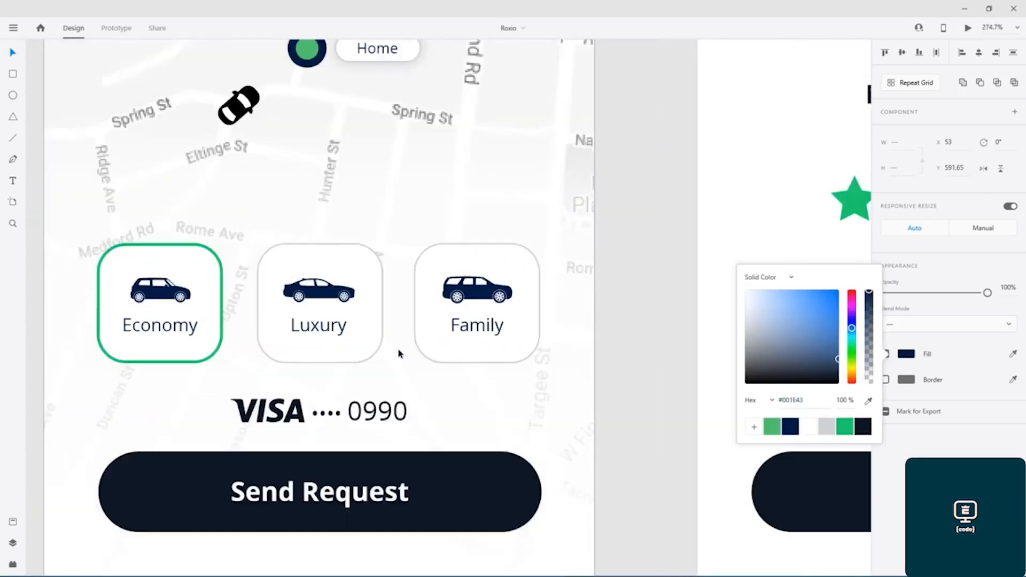
left_click_drag(289, 347, 571, 281)
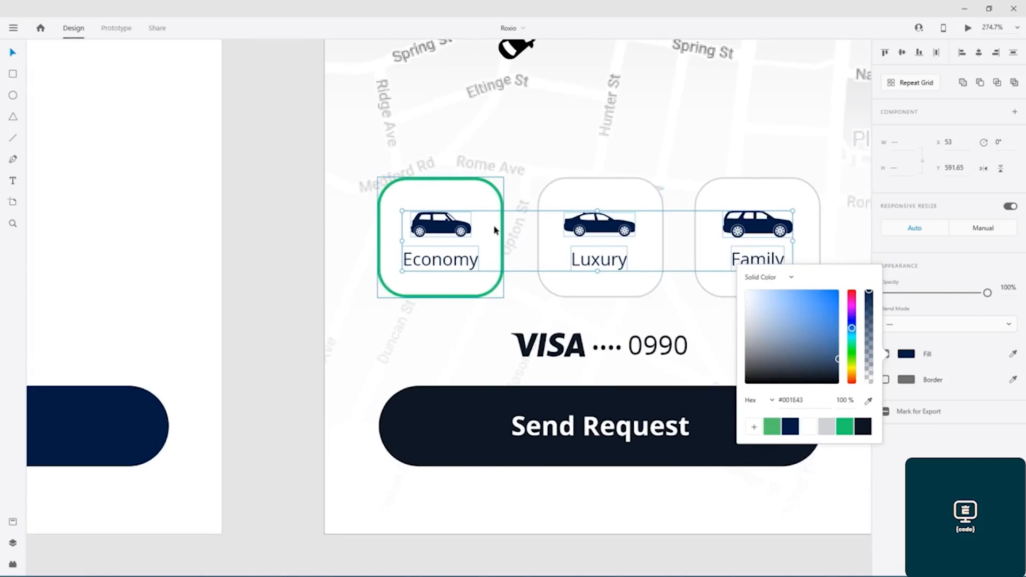
left_click(550, 401)
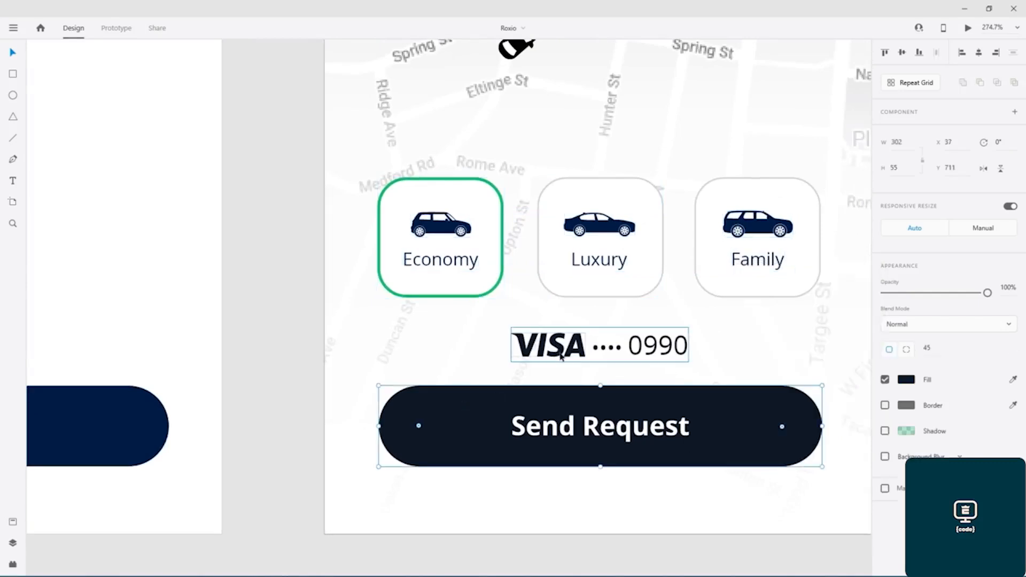
left_click(562, 357, "shift")
left_click(906, 354)
left_click(792, 425)
left_click(275, 277)
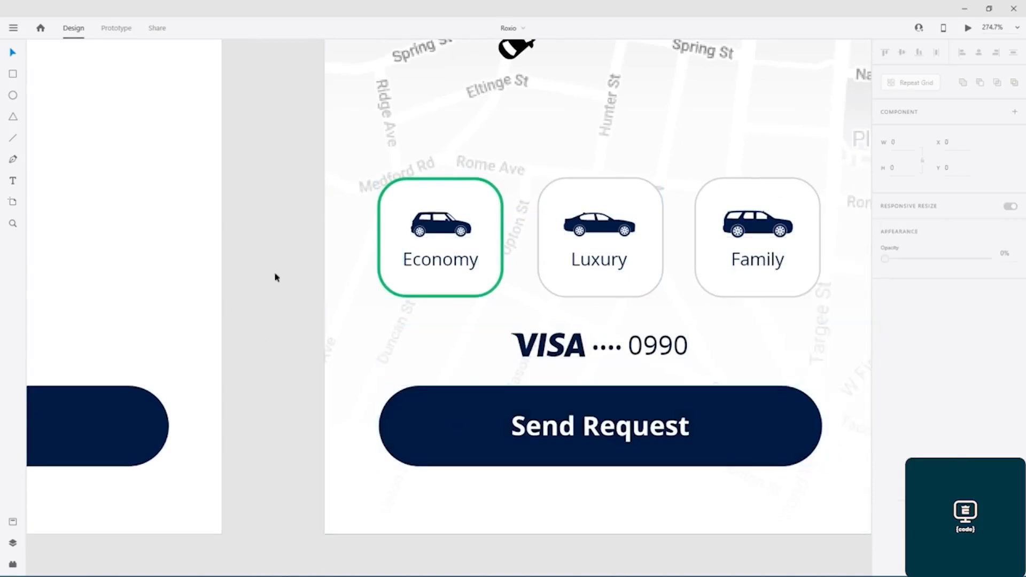
Fill the Your Ride screen's back arrow, title, fare lines, date, driver's name and "Rate your driver" text with the saved navy
scroll(291, 245, "down", 3)
left_click_drag(565, 189, 338, 359)
left_click_drag(368, 282, 335, 362)
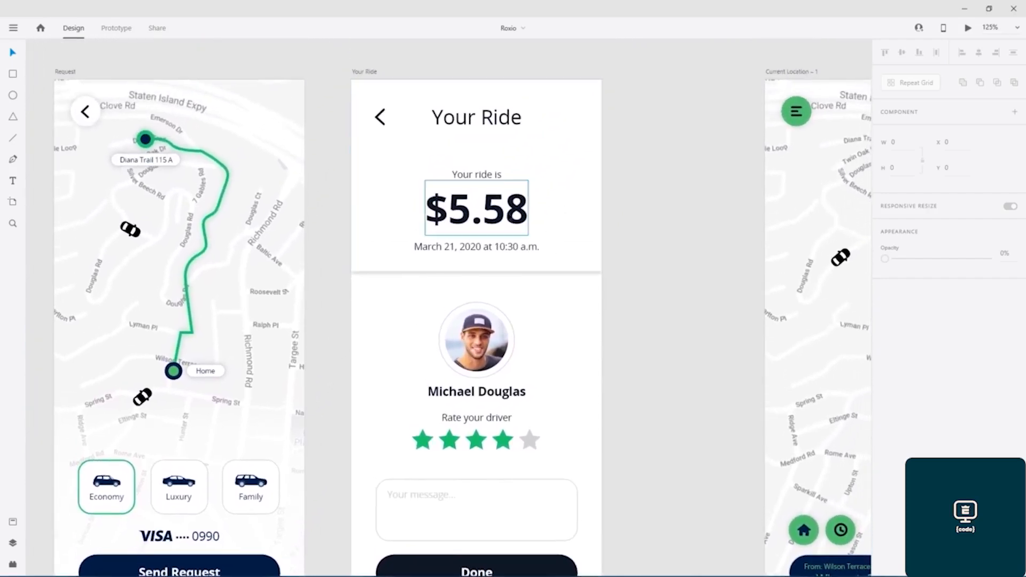
left_click(495, 187)
left_click(488, 177, "shift")
left_click(473, 122, "shift")
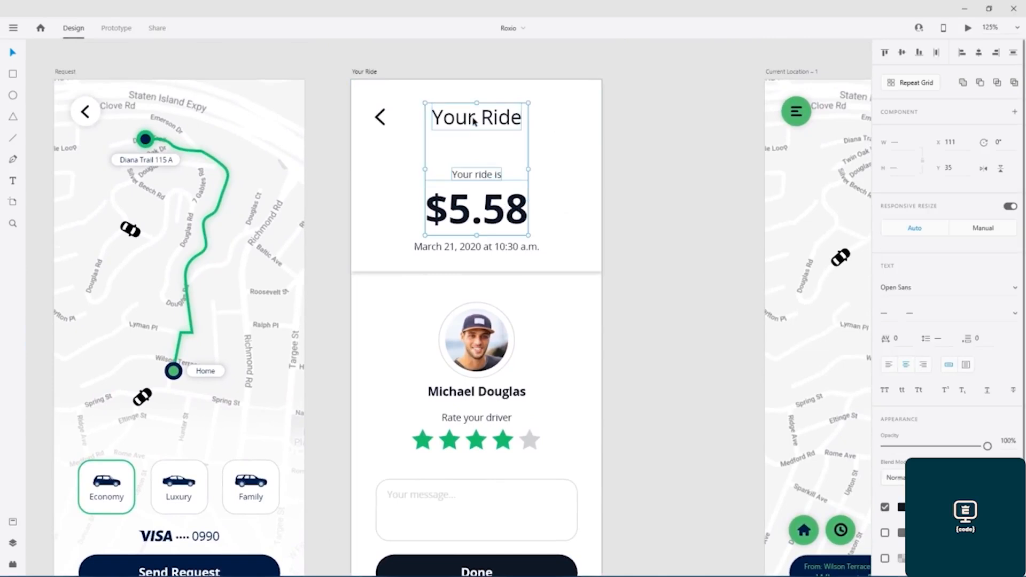
left_click(381, 116, "shift")
left_click(464, 249, "shift")
left_click(477, 392, "shift")
left_click(476, 418, "shift")
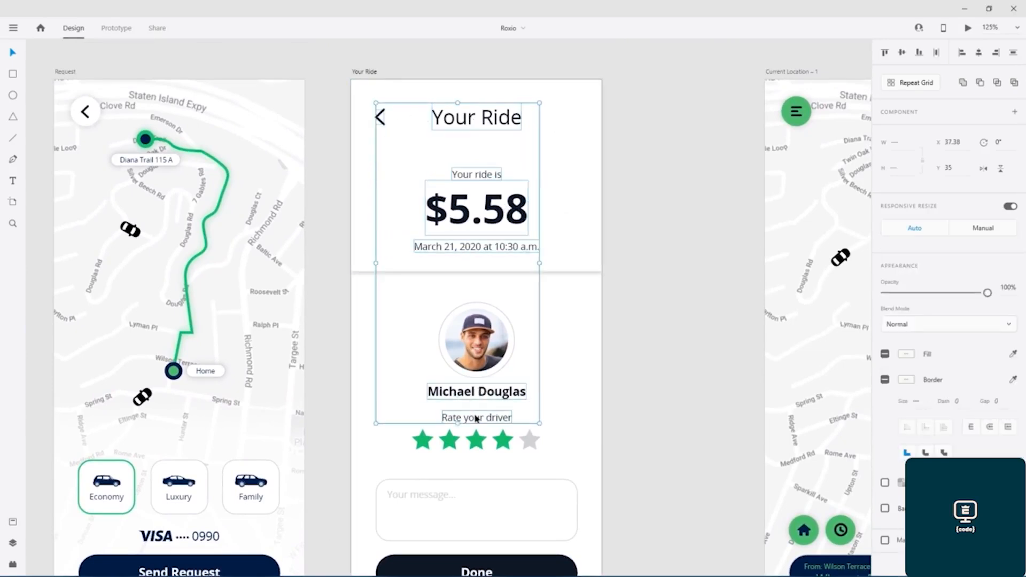
left_click(911, 358)
left_click(786, 426)
left_click(597, 153)
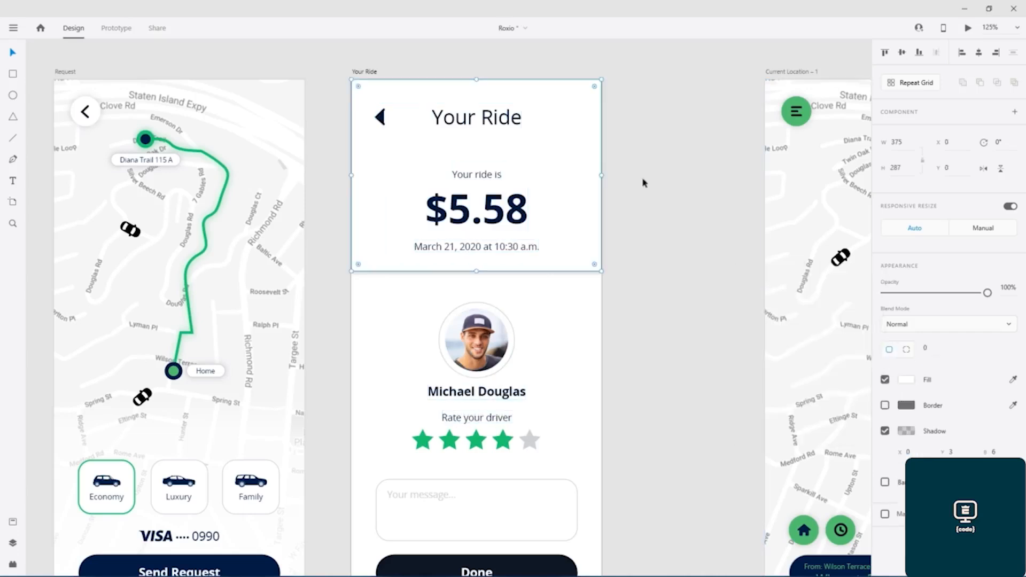
left_click(660, 297)
Set the fill of the Done button on the Your Ride screen to navy #001E43
scroll(643, 167, "down", 4)
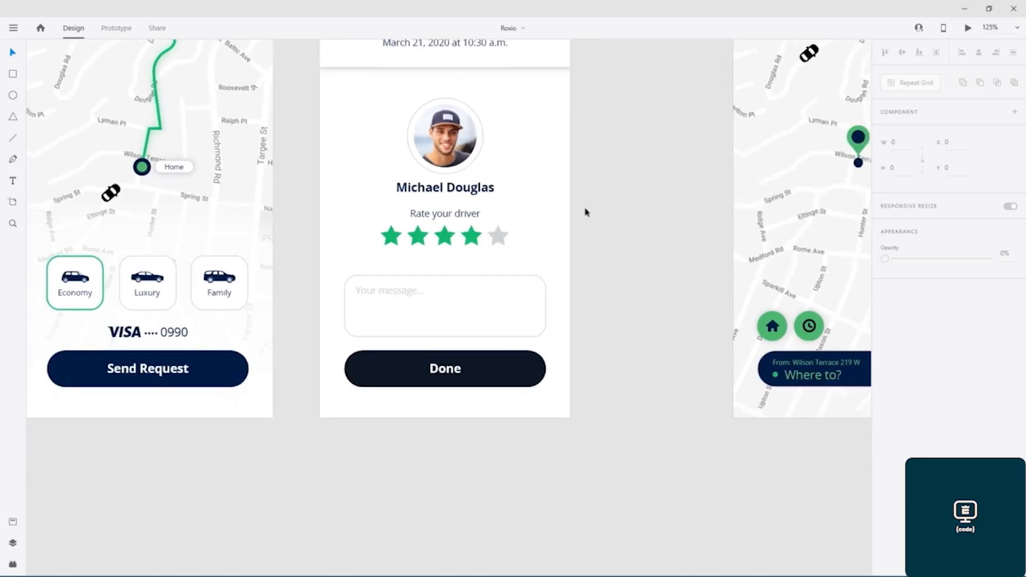
left_click(521, 368)
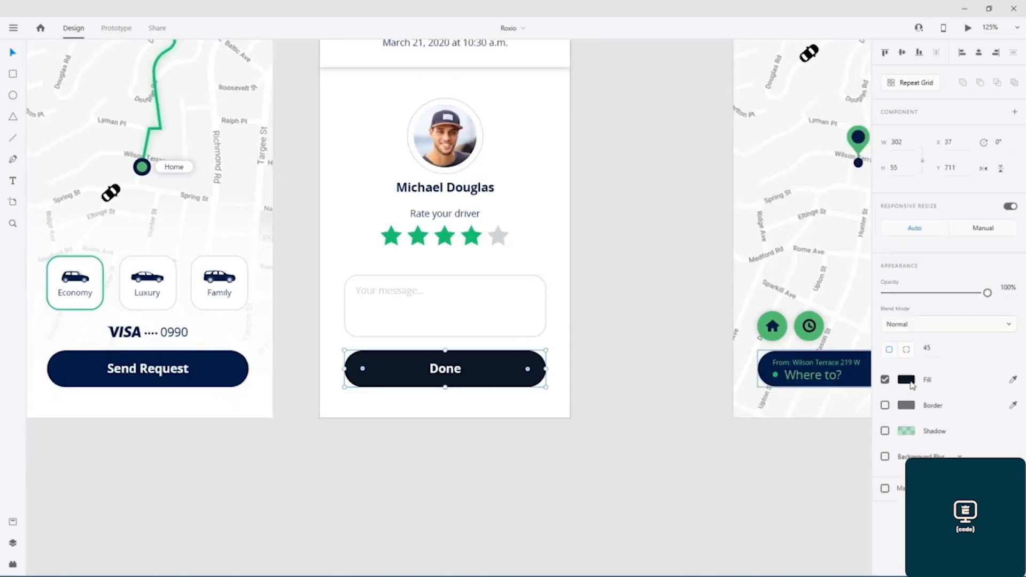
left_click(907, 380)
left_click(792, 453)
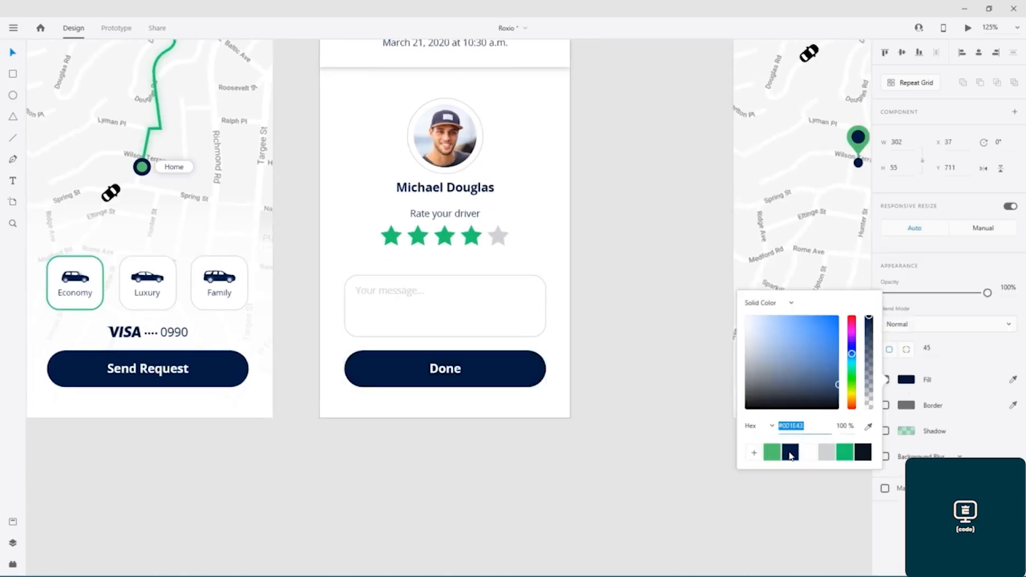
left_click(659, 256)
Try a white #FFFFFF background on the light Splash screen and open the fill color of its ROXIO text
scroll(635, 206, "down", 5)
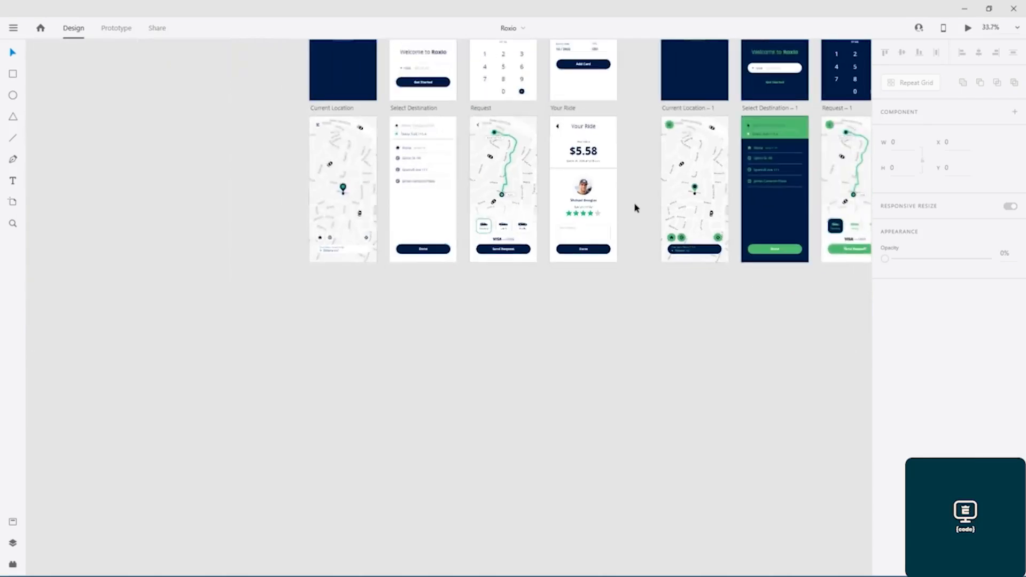
left_click_drag(630, 151, 596, 339)
scroll(169, 229, "up", 3)
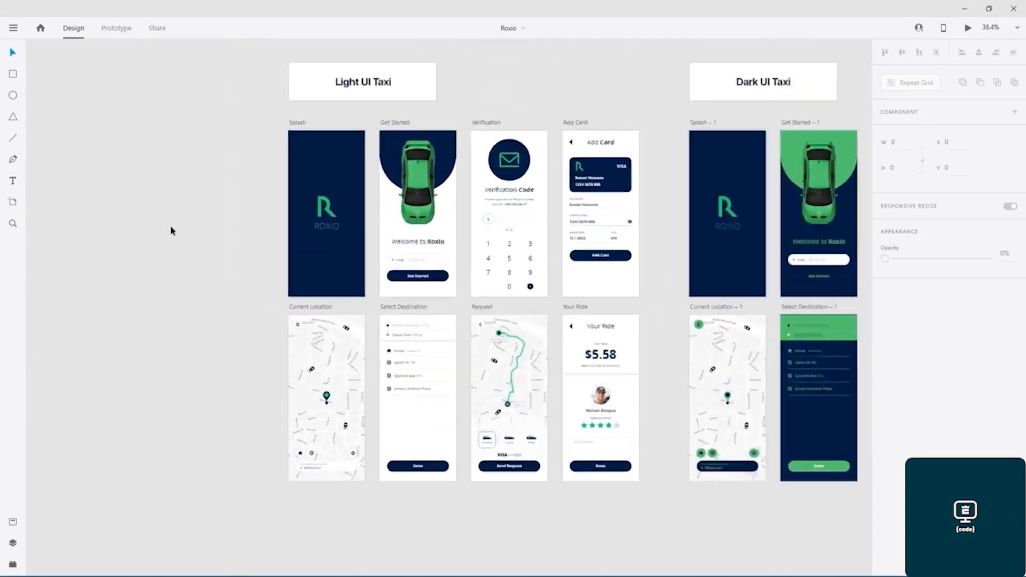
left_click(514, 279)
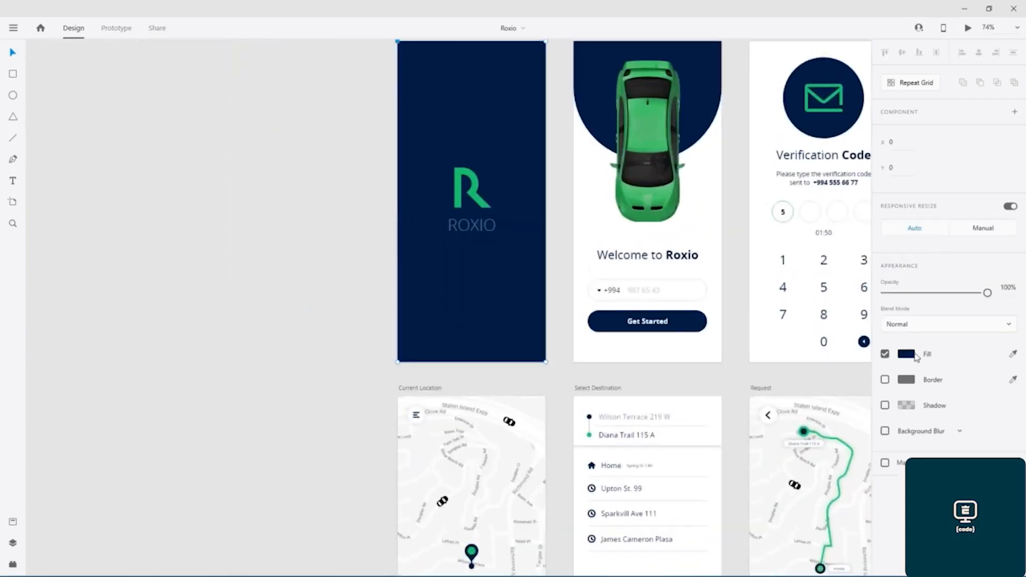
left_click(907, 354)
left_click(810, 426)
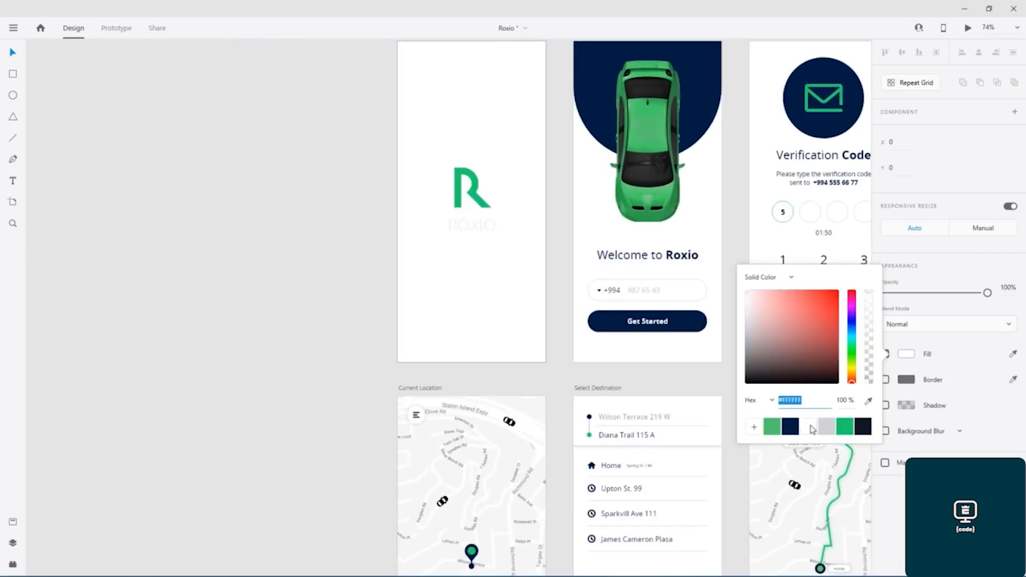
key("Escape")
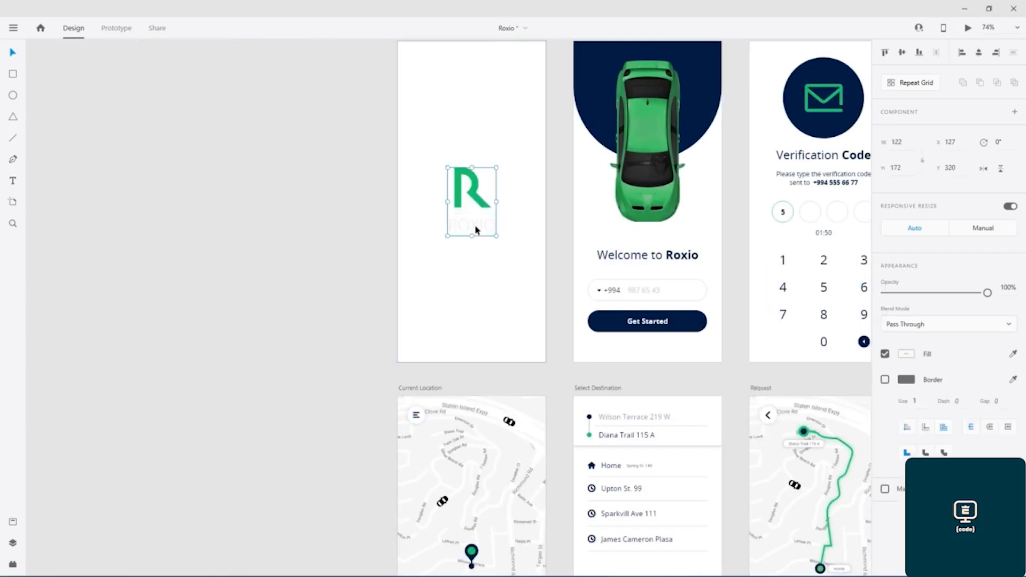
double_click(476, 230)
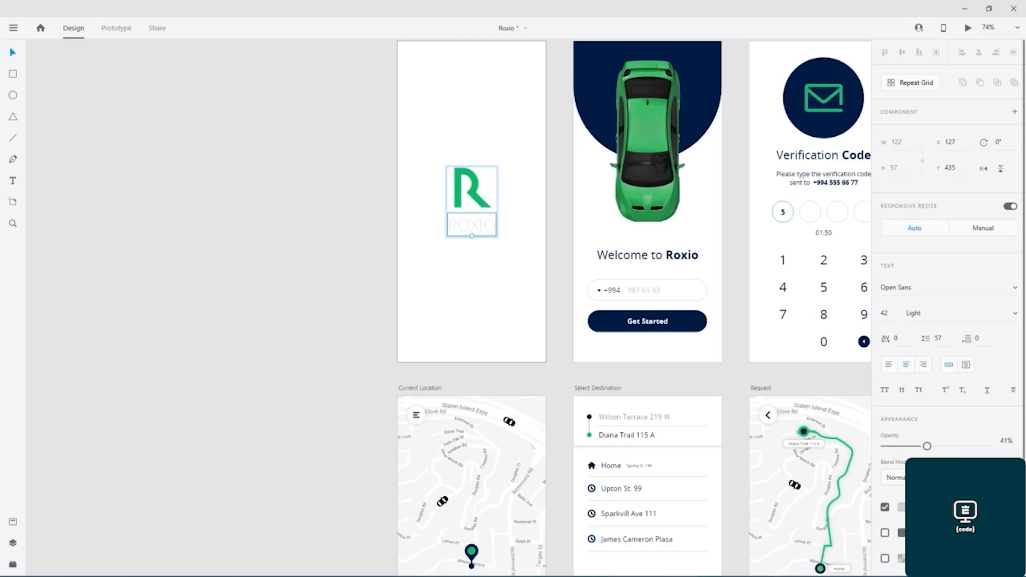
left_click(902, 507)
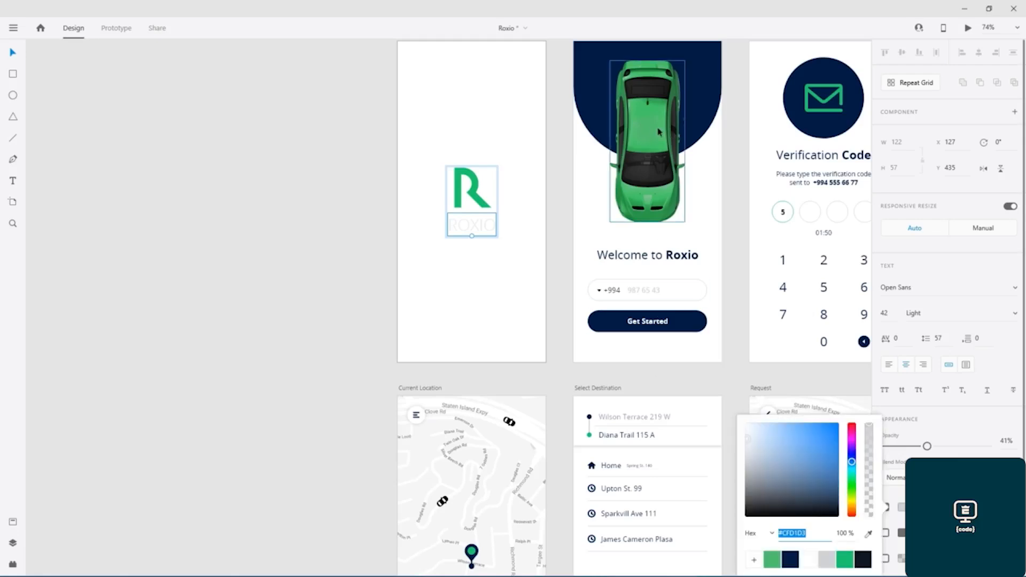
Fill the light Splash screen's background with the saved muted green
left_click(497, 95)
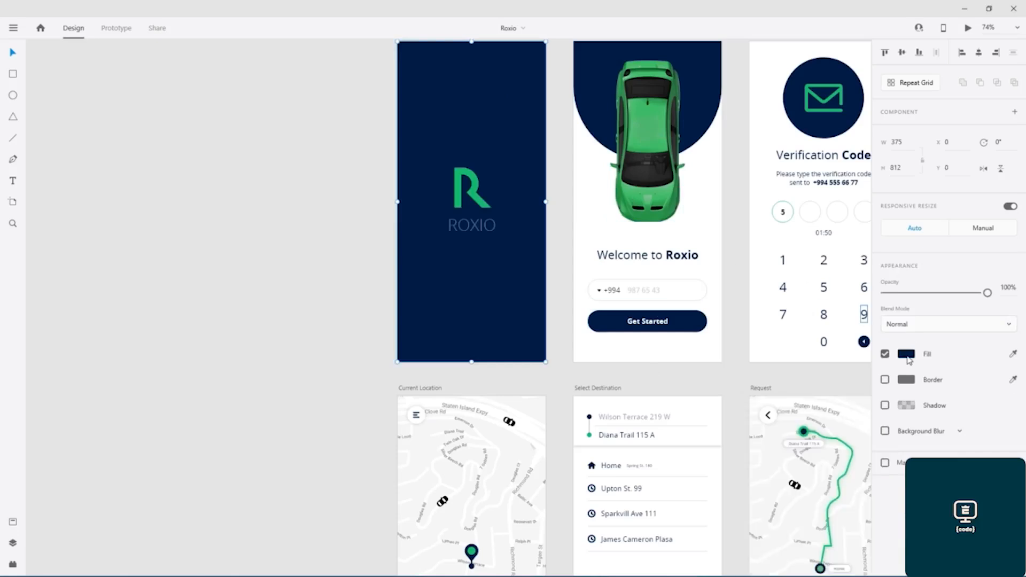
left_click(906, 354)
left_click(774, 426)
Recolor the Splash screen's R logo and ROXIO text group to the saved navy
left_click(467, 227)
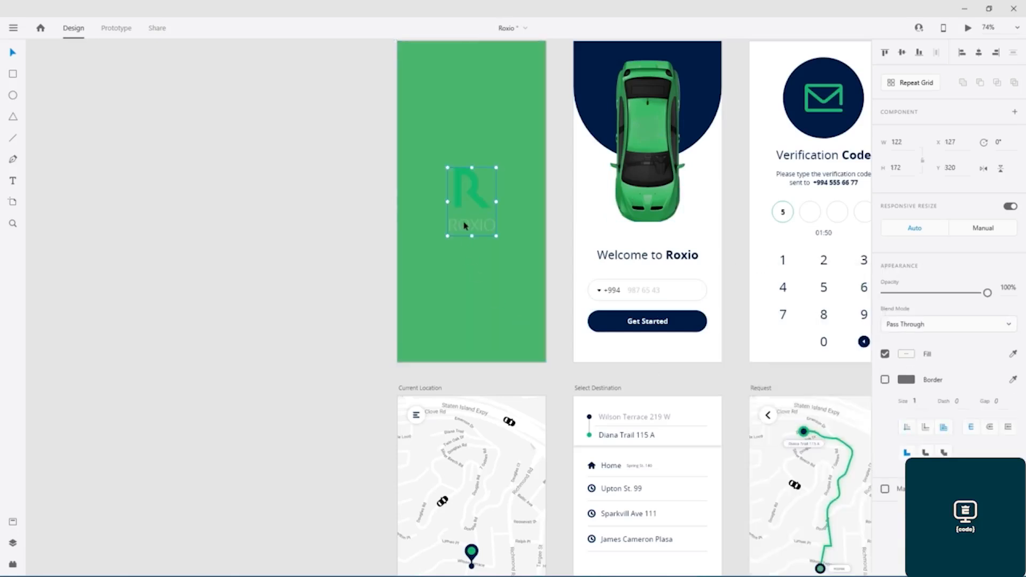
left_click(464, 206)
left_click(469, 226)
left_click(907, 354)
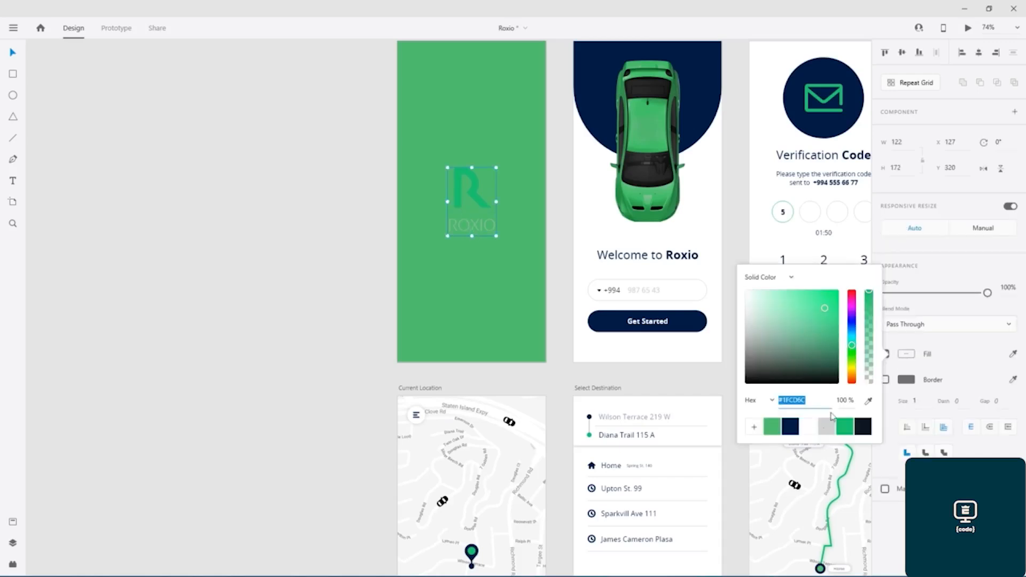
left_click(795, 431)
left_click(309, 259)
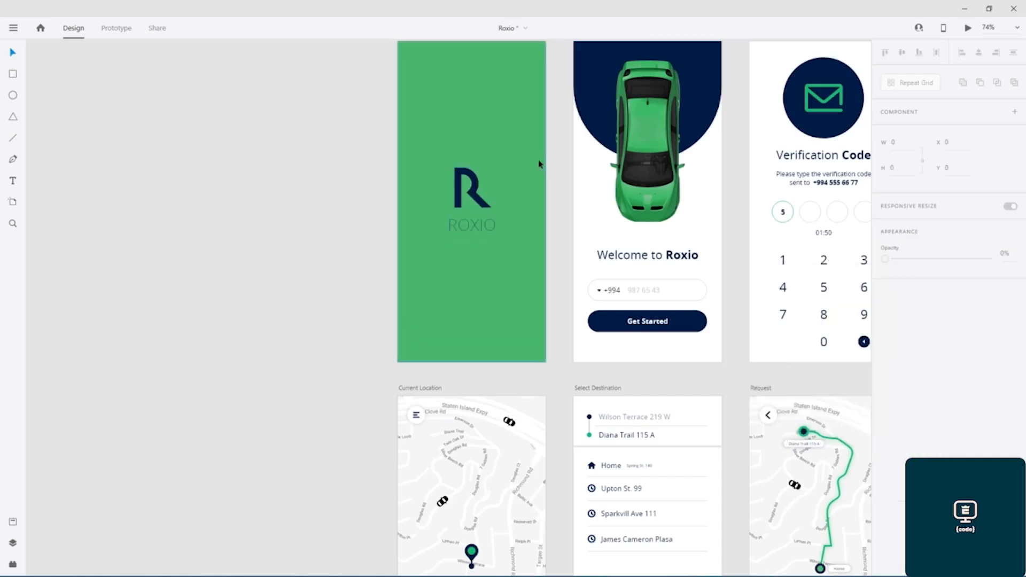
Review the recolored light screens alongside the dark versions, checking the Splash, Get Started, Verification and Add Card designs up close
left_click_drag(559, 146, 339, 171)
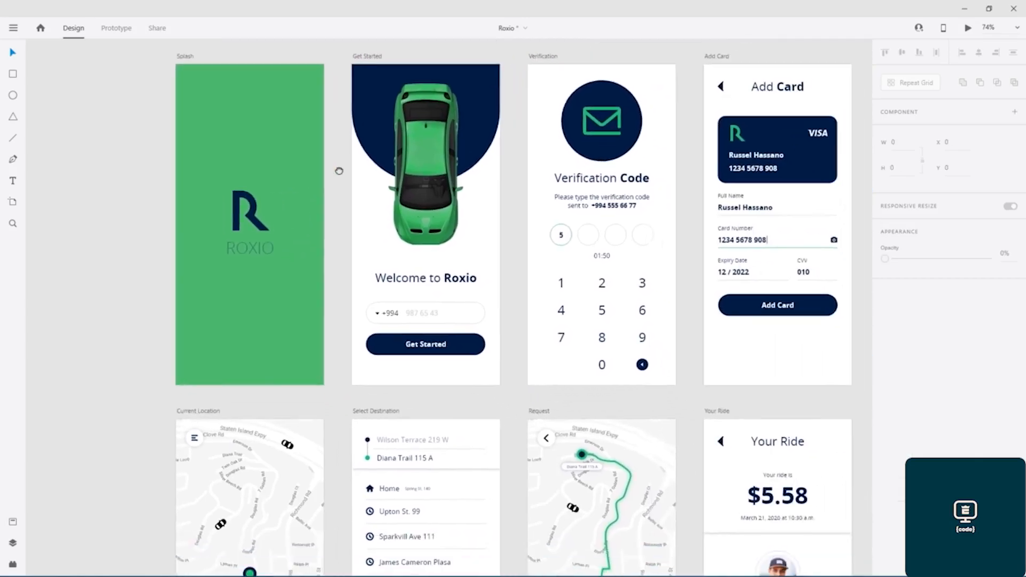
key("ctrl+0")
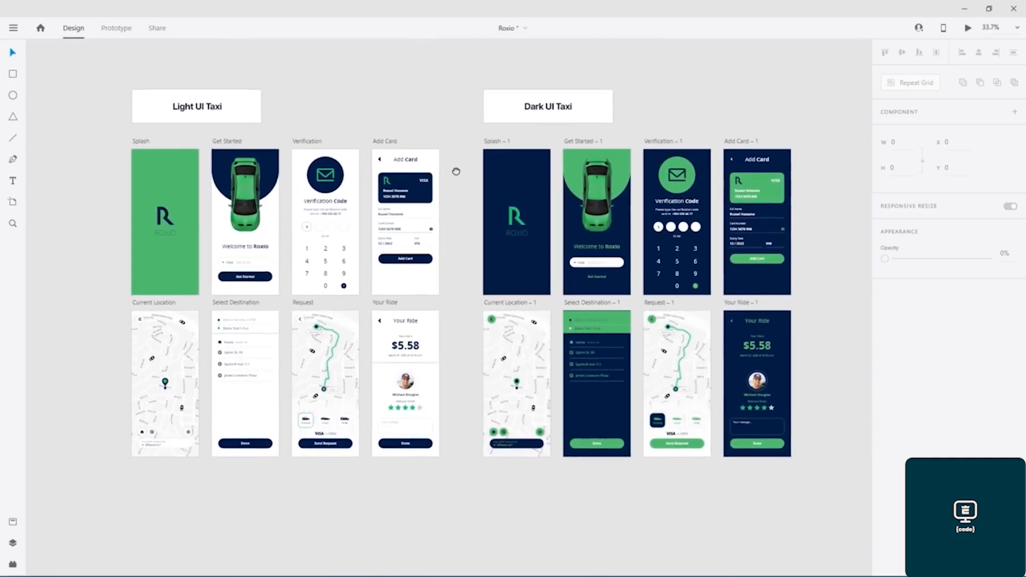
left_click_drag(456, 172, 438, 169)
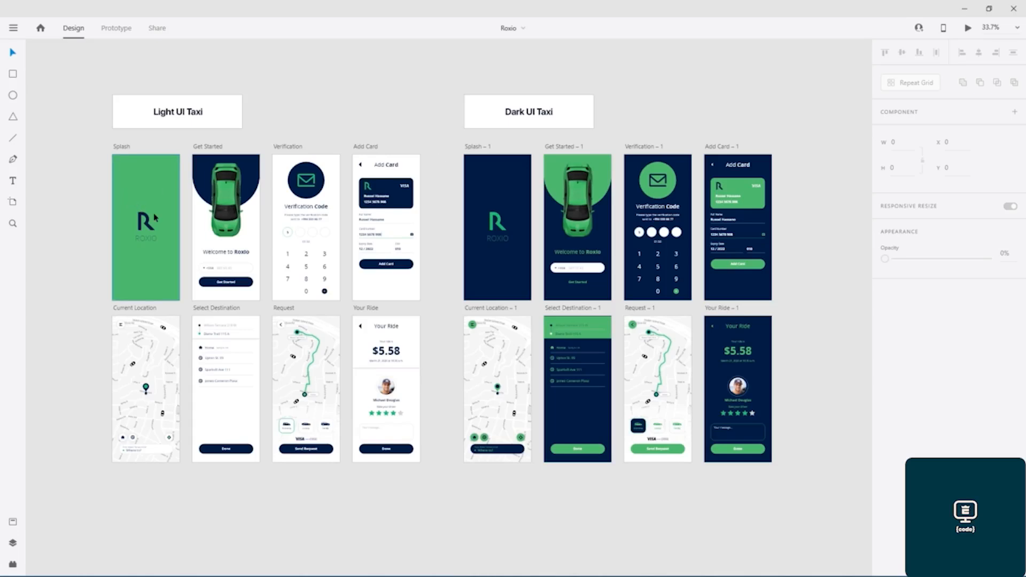
scroll(129, 219, "up", 5)
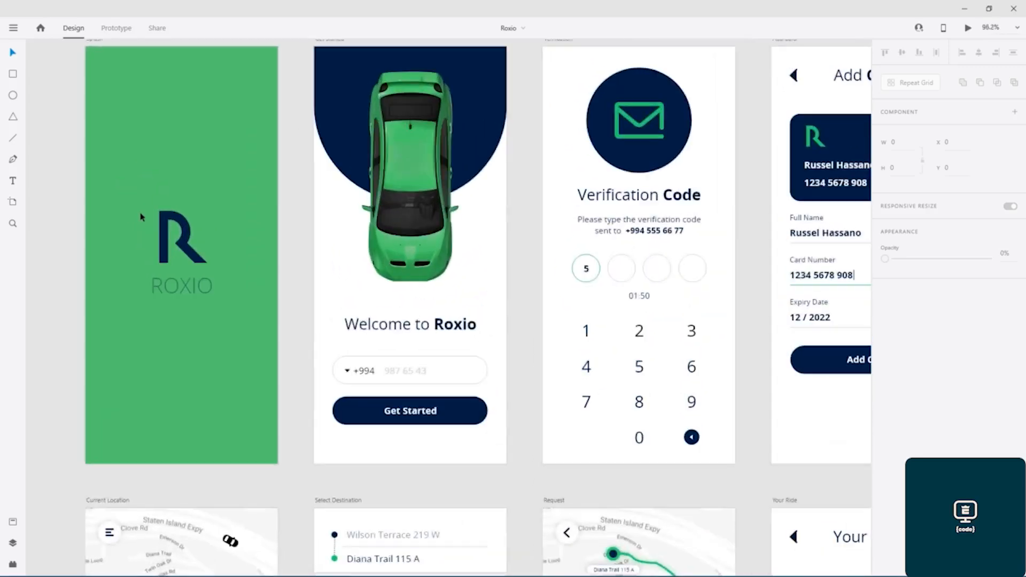
left_click_drag(187, 214, 147, 227)
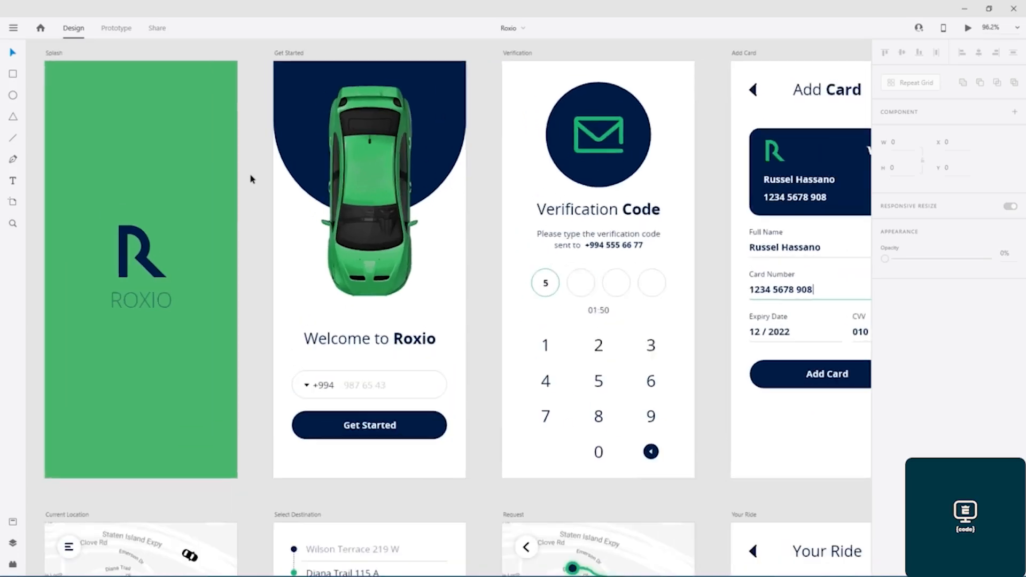
scroll(252, 178, "down", 4)
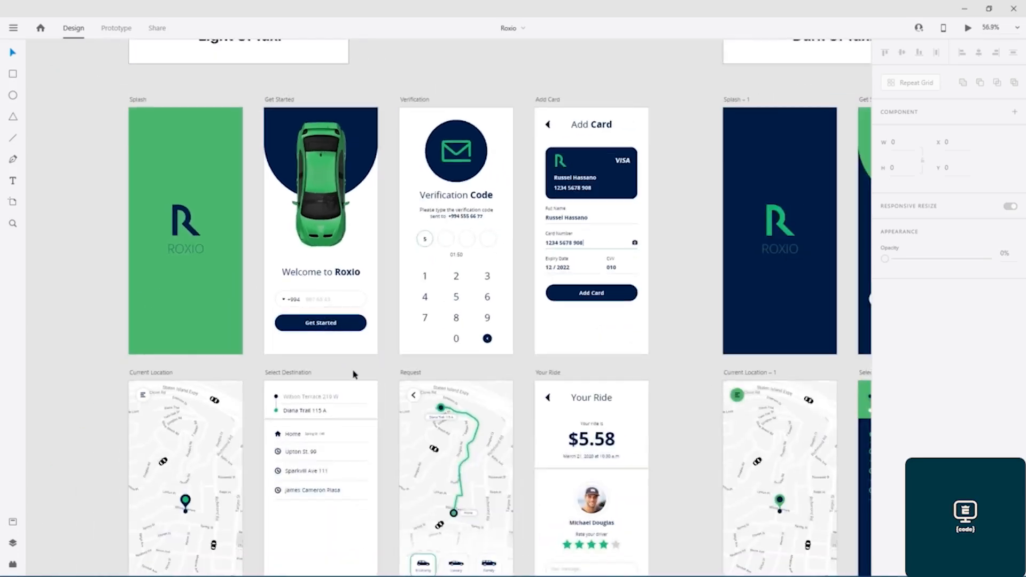
left_click_drag(378, 375, 350, 357)
scroll(351, 260, "up", 4)
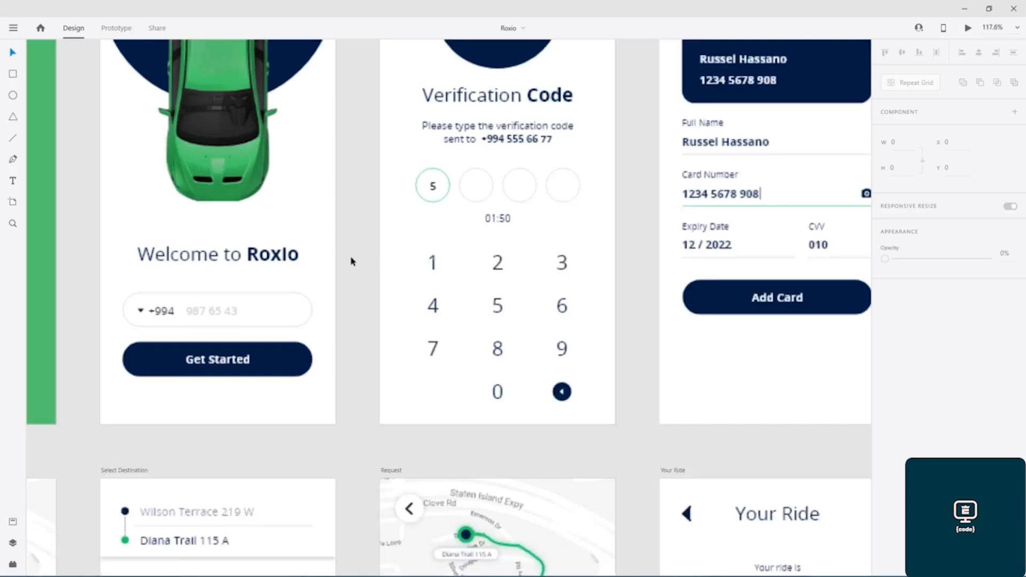
scroll(354, 199, "up", 1)
left_click_drag(355, 199, 197, 332)
scroll(197, 333, "down", 3)
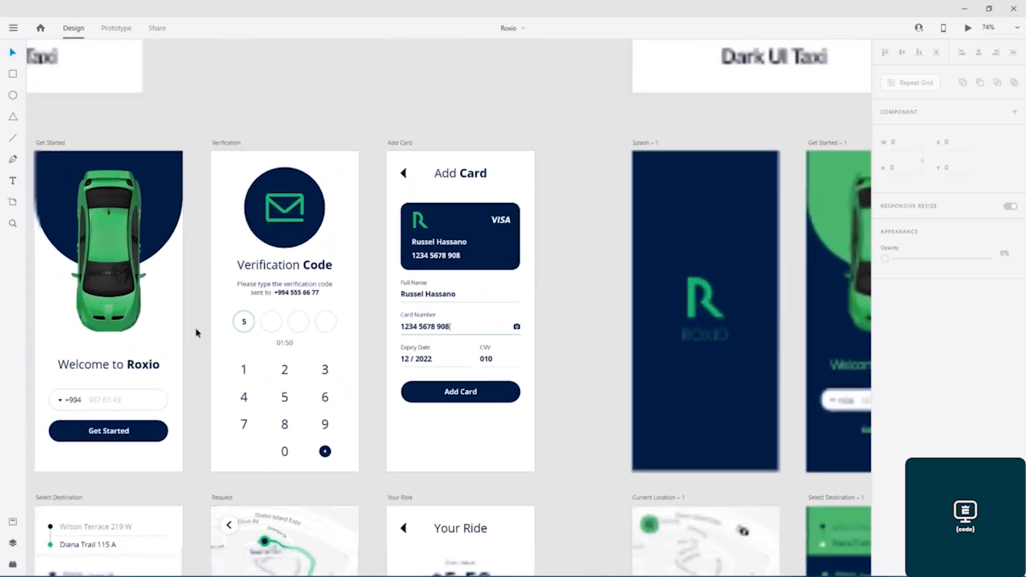
left_click_drag(194, 316, 202, 300)
scroll(201, 304, "up", 2)
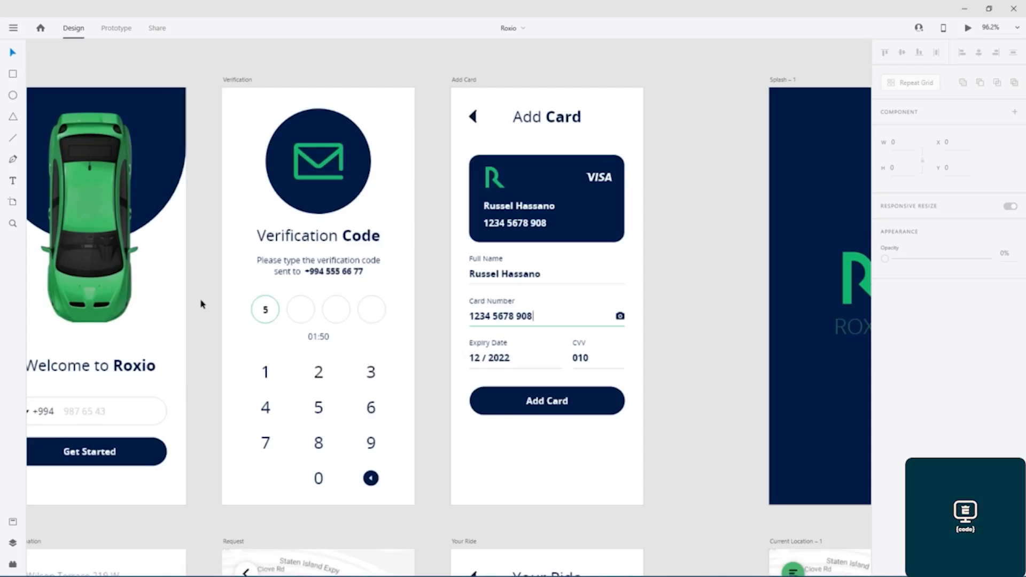
scroll(203, 293, "up", 2)
scroll(204, 293, "down", 2)
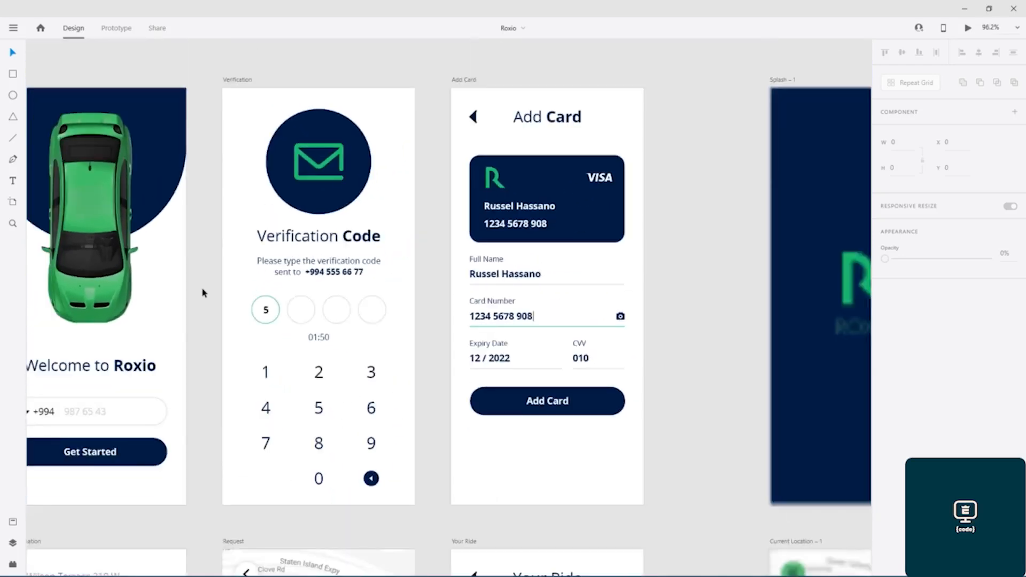
left_click_drag(204, 293, 205, 266)
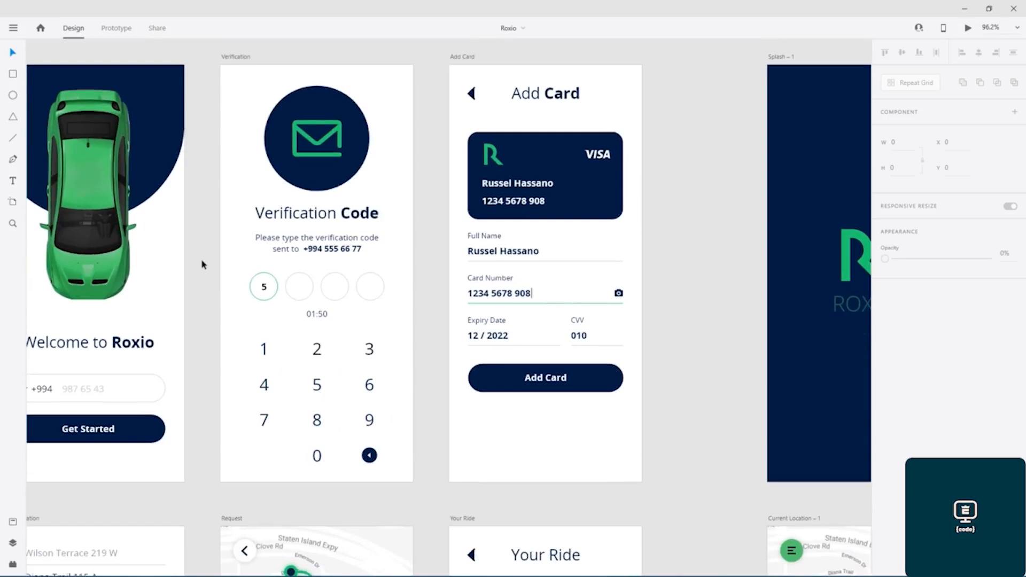
left_click_drag(198, 259, 515, 263)
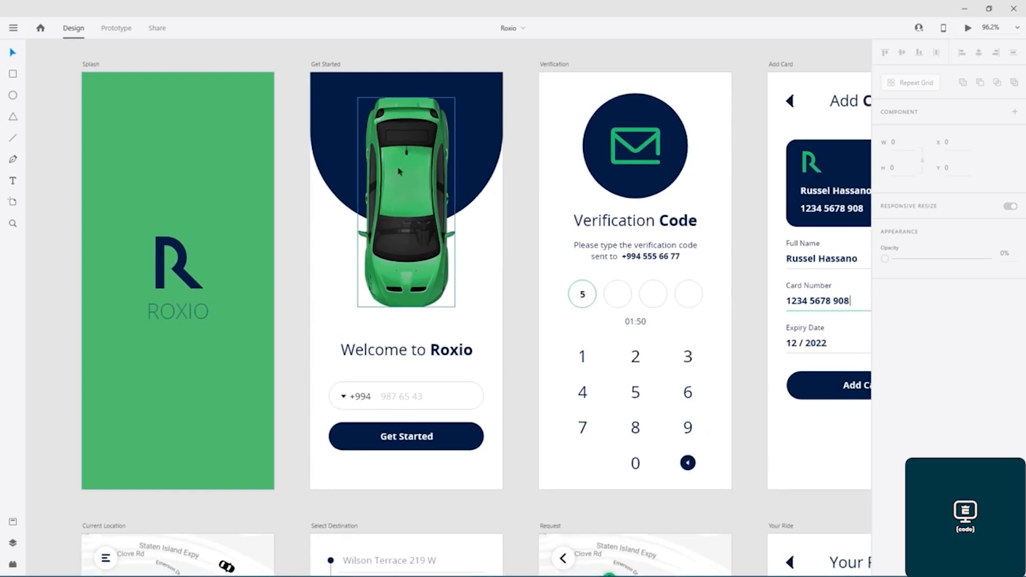
Set both bottom corner radii of the navy header shape on the light Get Started screen to 0
left_click(329, 106)
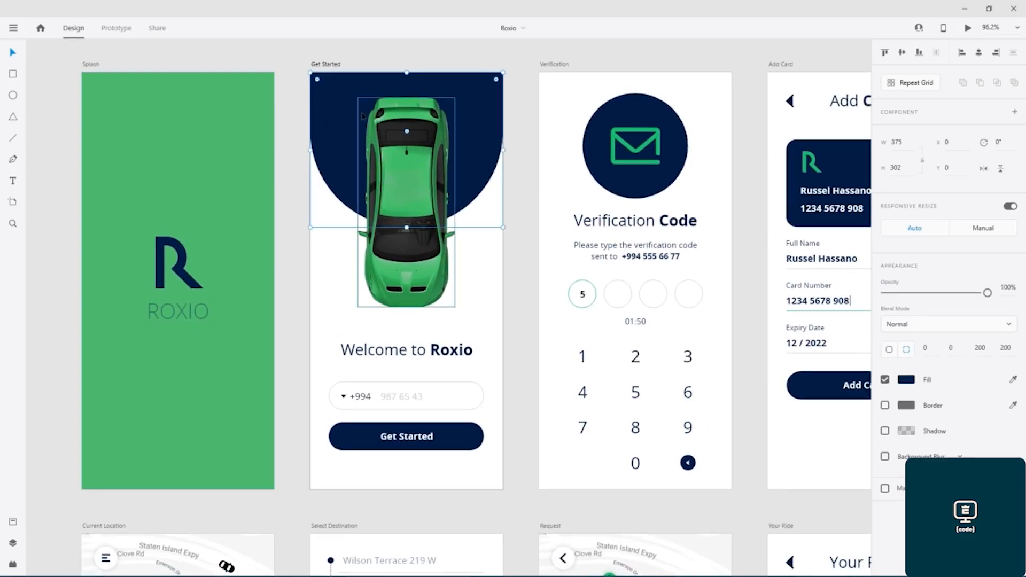
left_click(983, 348)
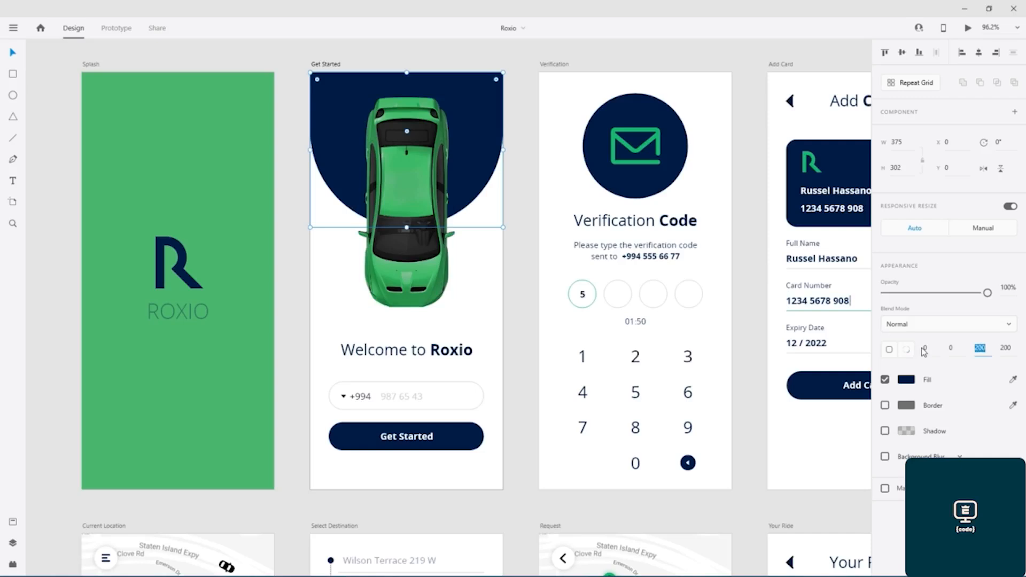
type("0")
key("Tab")
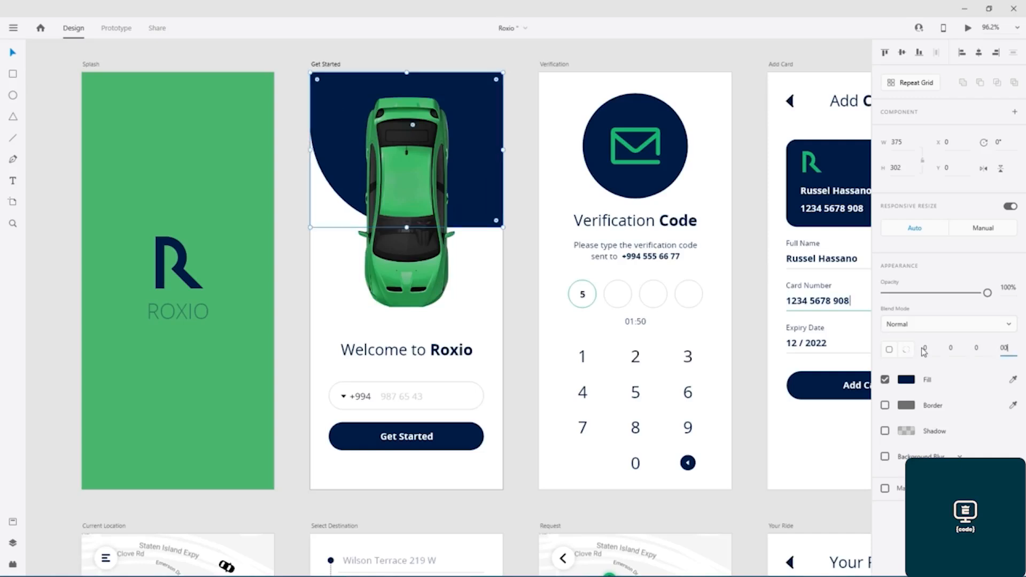
type("0")
key("Return")
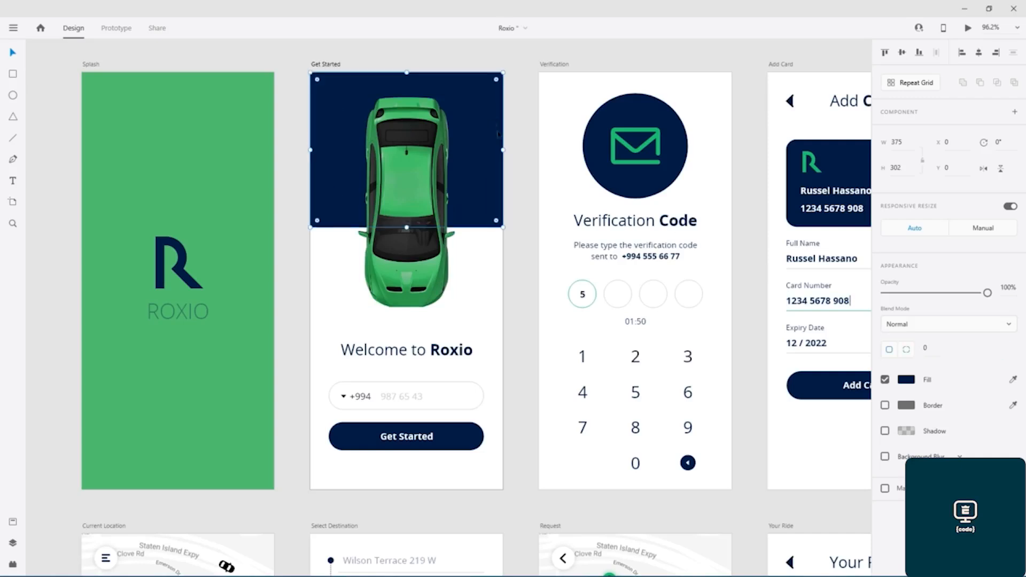
Restore the header shape's rounded bottom on the light Get Started screen with radii of 200 on both lower corners
left_click(907, 350)
left_click(971, 349)
key("Tab")
type("200")
key("Return")
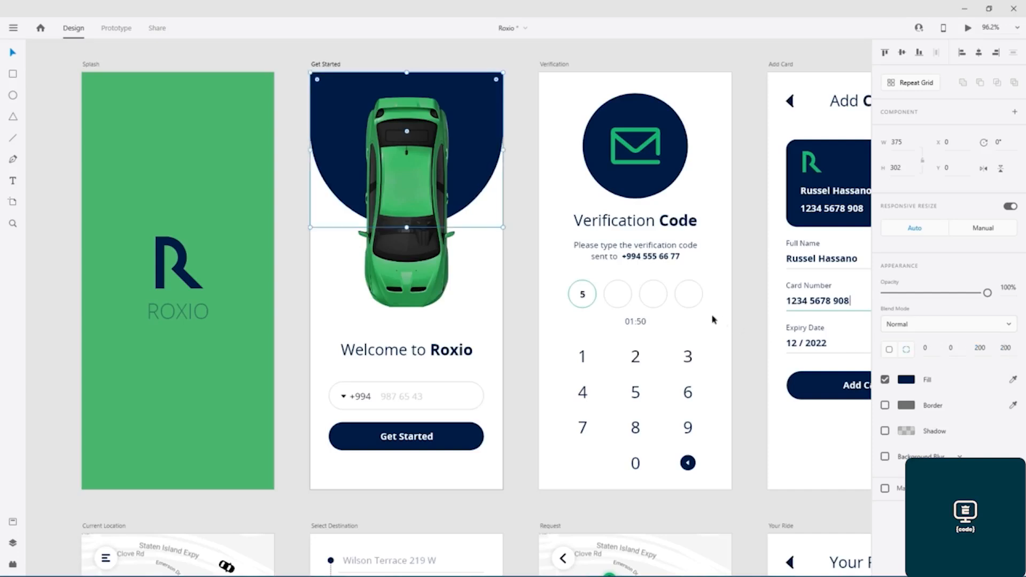
left_click(517, 252)
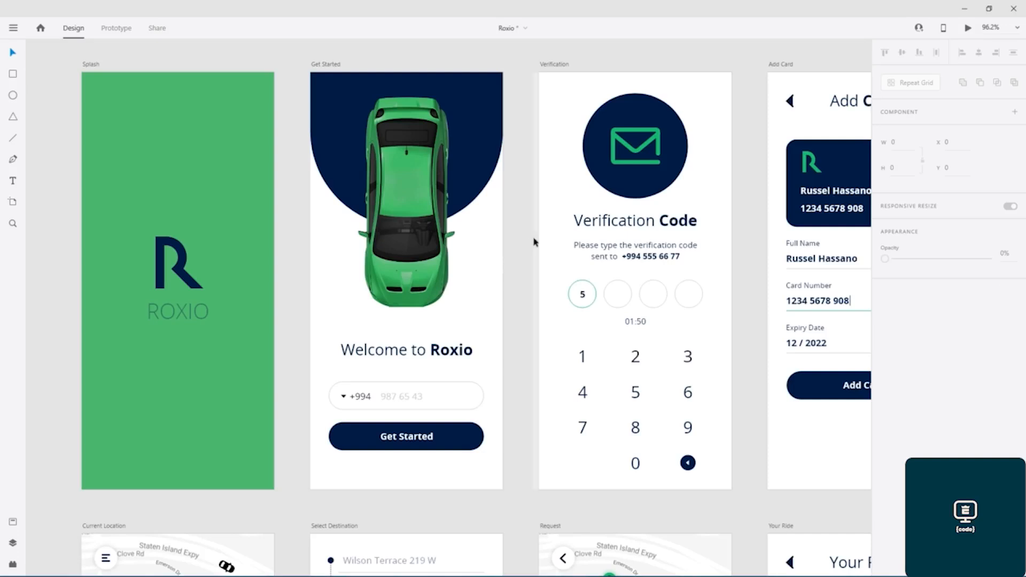
Remove the fill from the back arrow on the light Add Card screen, keeping its border
scroll(532, 242, "right", 5)
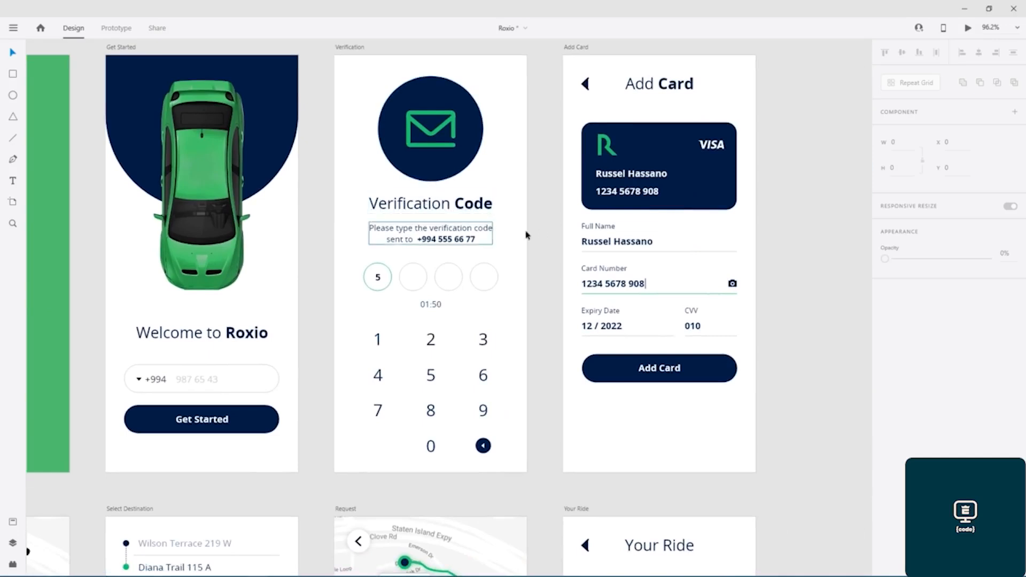
left_click_drag(547, 229, 393, 221)
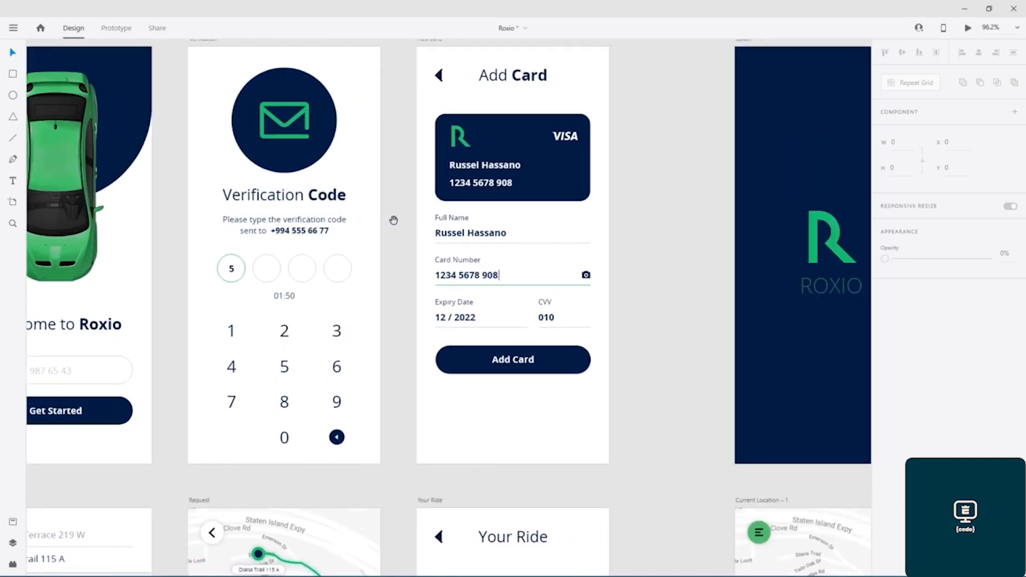
left_click(440, 77)
scroll(440, 77, "up", 10)
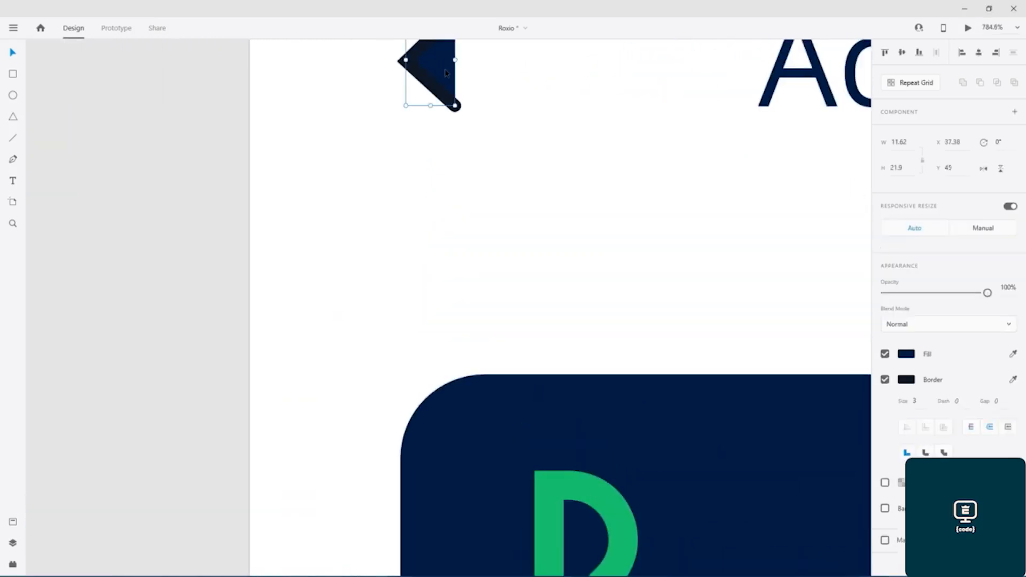
left_click(885, 380)
left_click(888, 379)
left_click(885, 354)
left_click(544, 149)
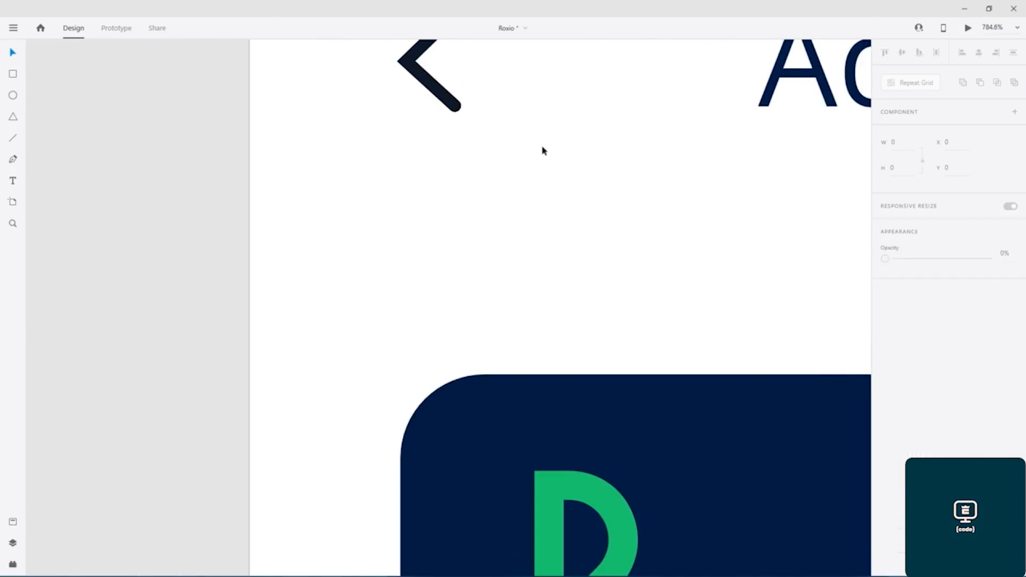
Recolor the border of the Add Card screen's back arrow to the saved navy
left_click(457, 104)
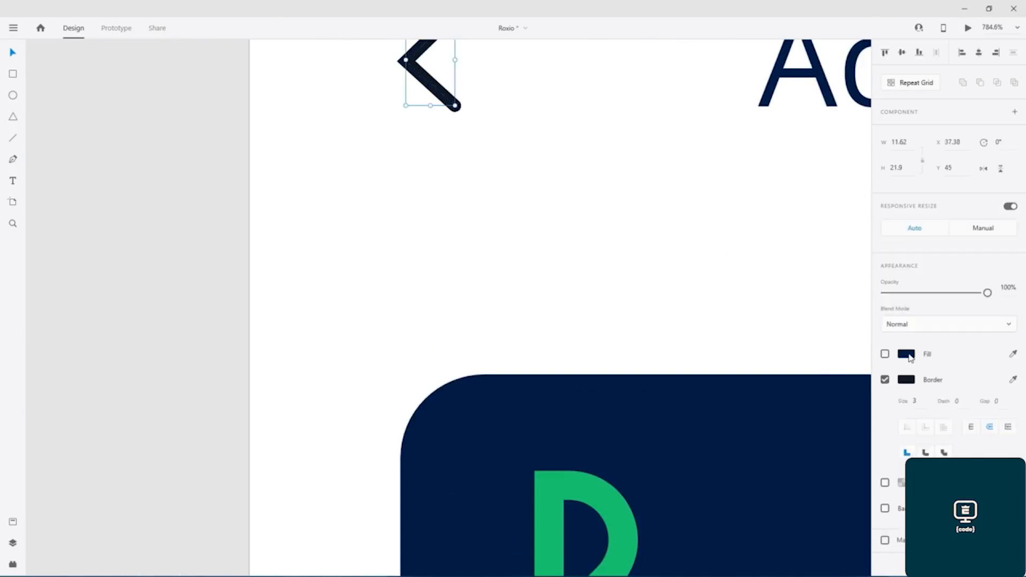
left_click(909, 355)
left_click(911, 381)
left_click(911, 381)
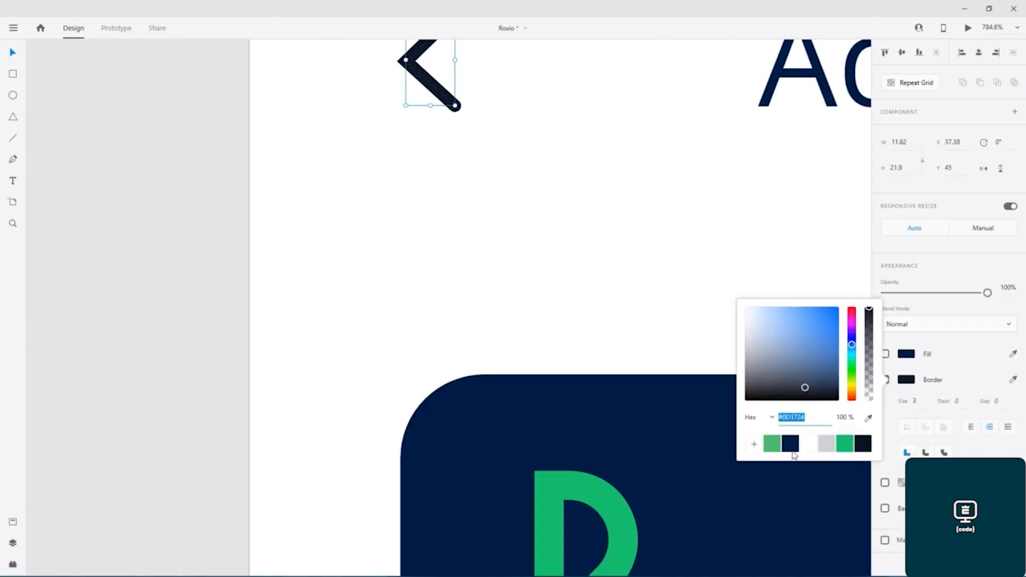
left_click(789, 445)
left_click(579, 190)
left_click_drag(580, 190, 377, 311)
scroll(375, 305, "down", 3)
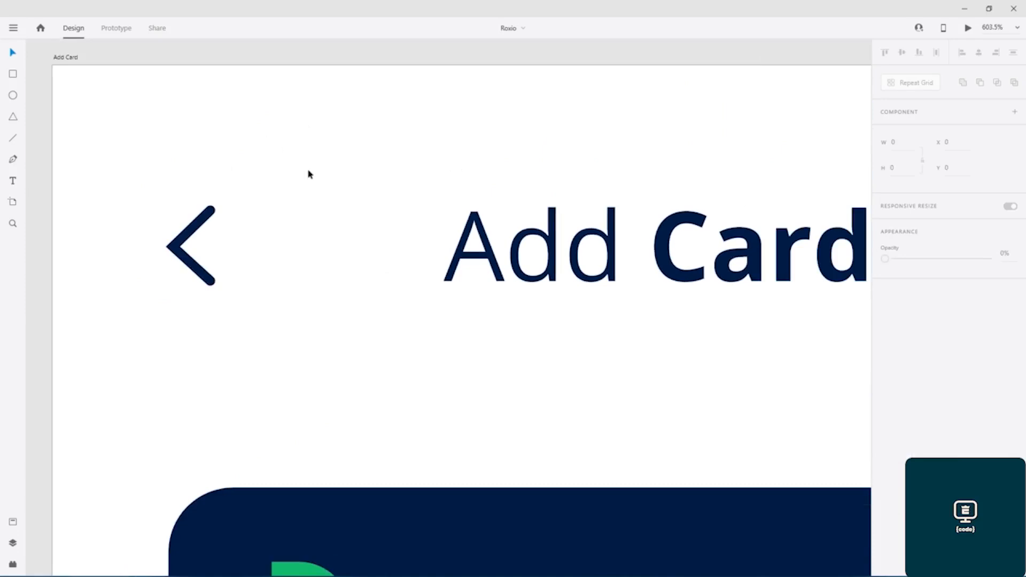
Switch to prototyping and link the light Splash screen to the Get Started screen
left_click(1001, 26)
type("100")
key("Return")
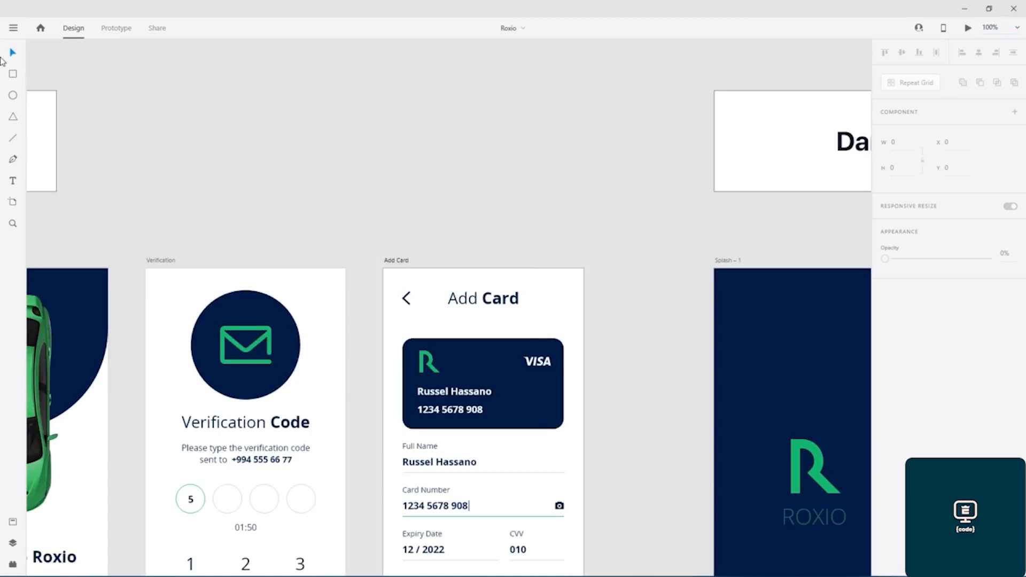
left_click_drag(251, 164, 614, 120)
left_click_drag(353, 181, 412, 83)
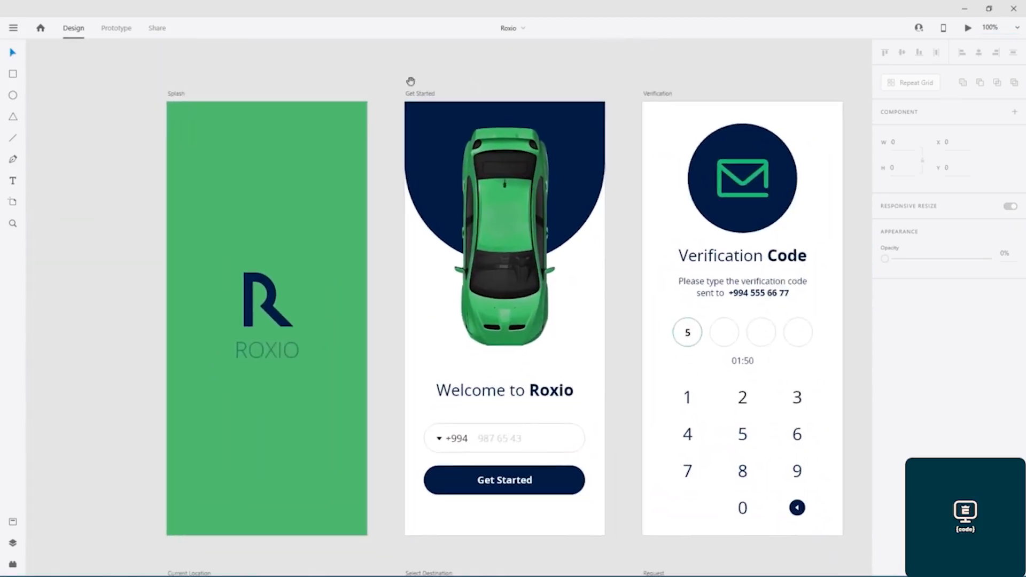
left_click(174, 96)
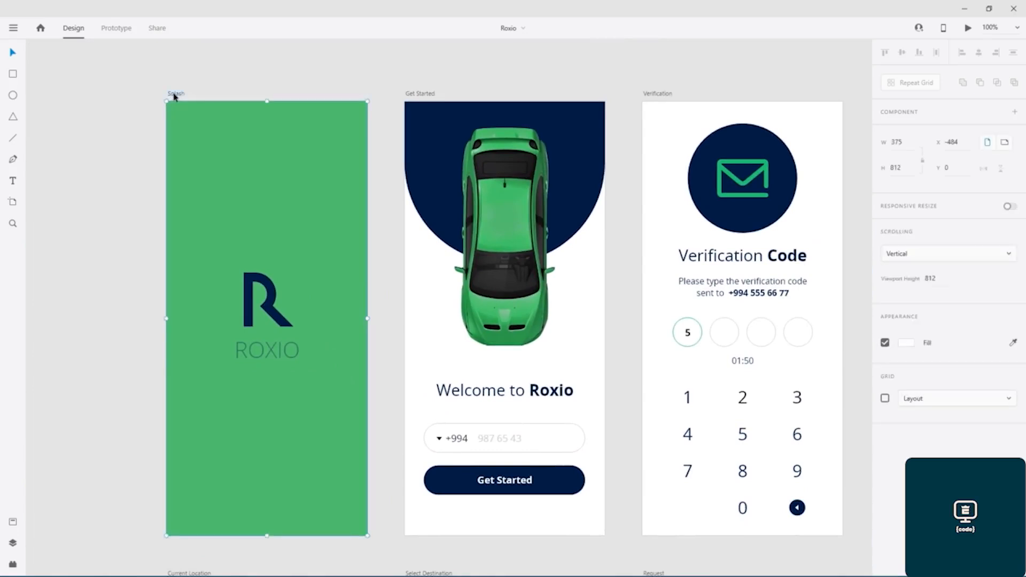
left_click(120, 32)
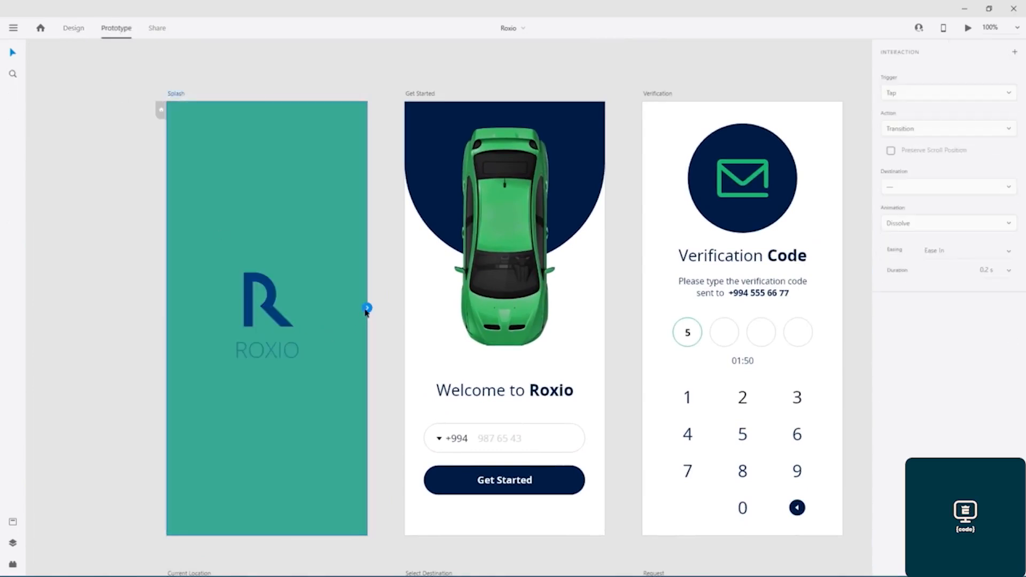
left_click_drag(368, 309, 436, 308)
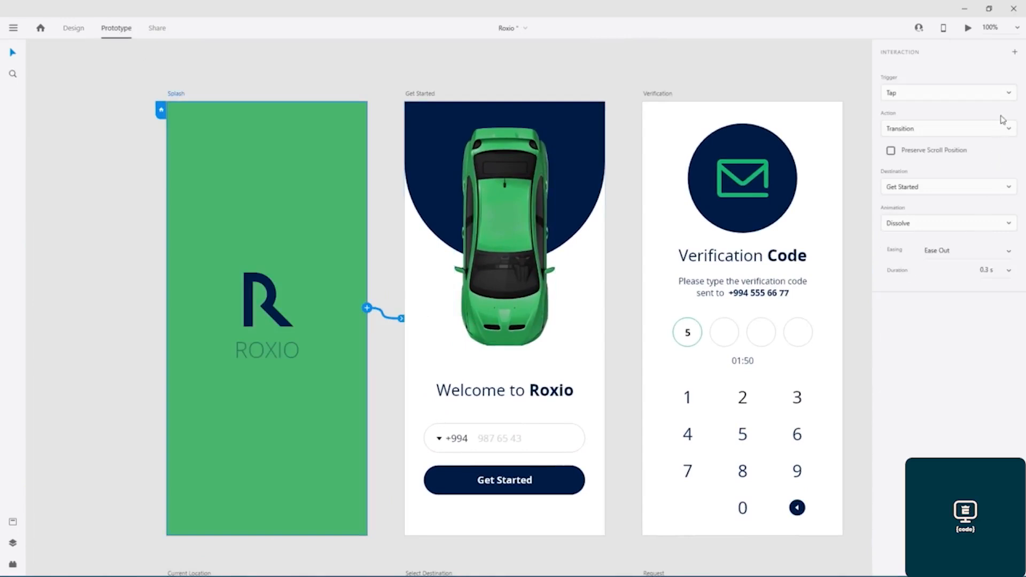
Configure the Splash interaction with a Time trigger, the Auto-Animate action and a duration of 1 s
left_click(1003, 95)
left_click(912, 153)
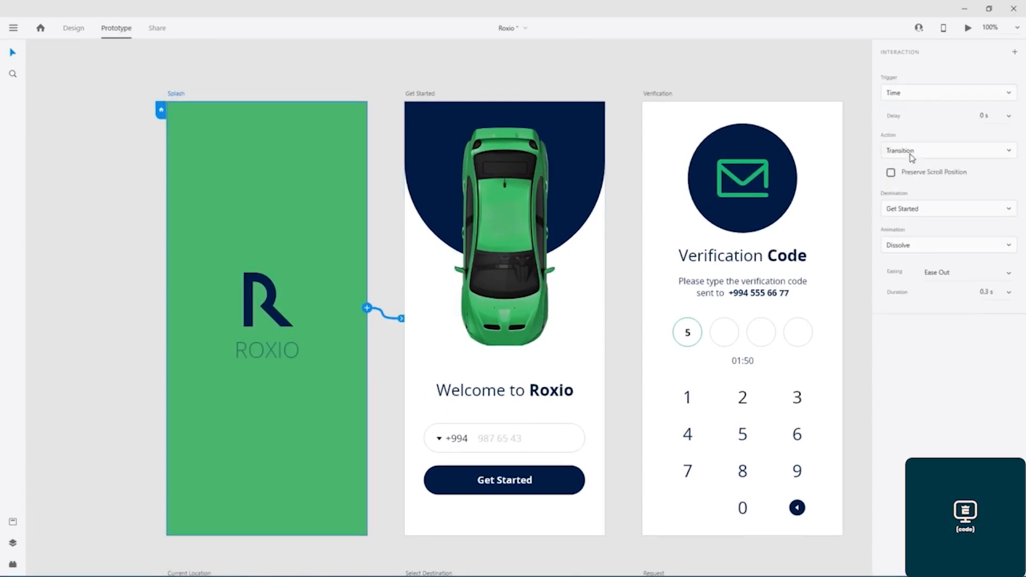
left_click(974, 151)
left_click(903, 191)
left_click(987, 234)
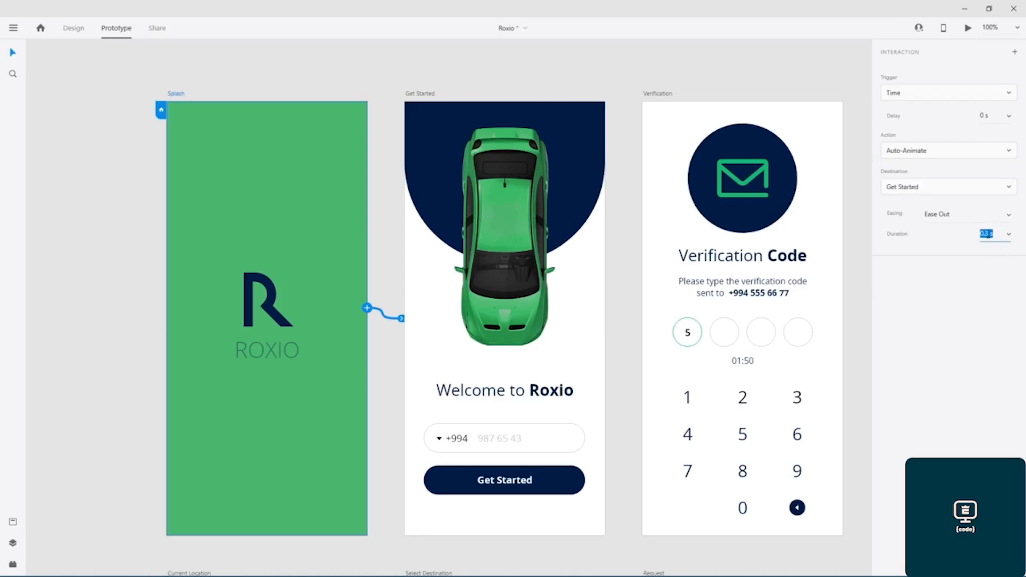
left_click(990, 233)
key("Return")
Play the prototype preview from the Splash screen and replay it to check the animation into Get Started
left_click(969, 29)
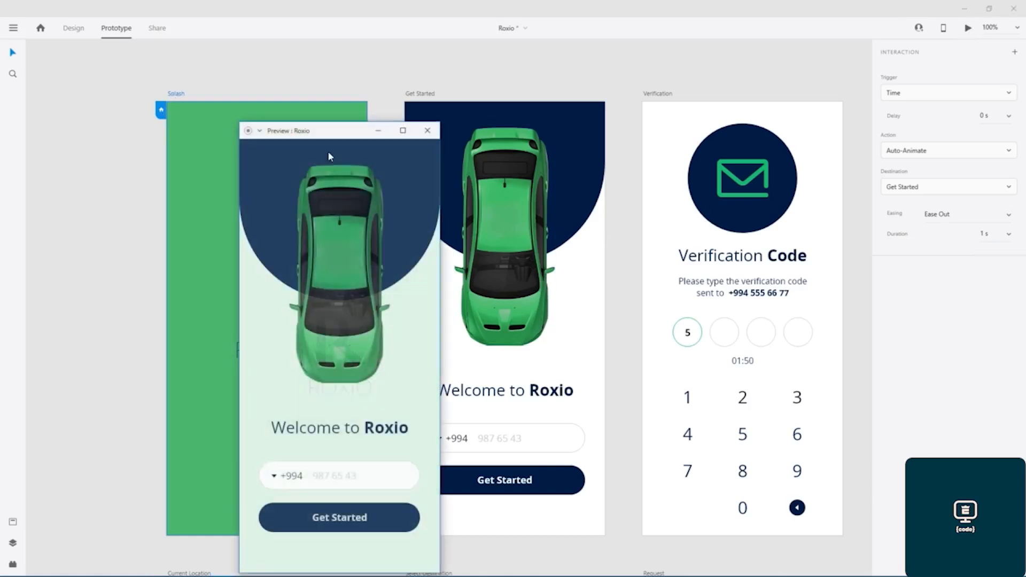
left_click_drag(337, 138, 503, 69)
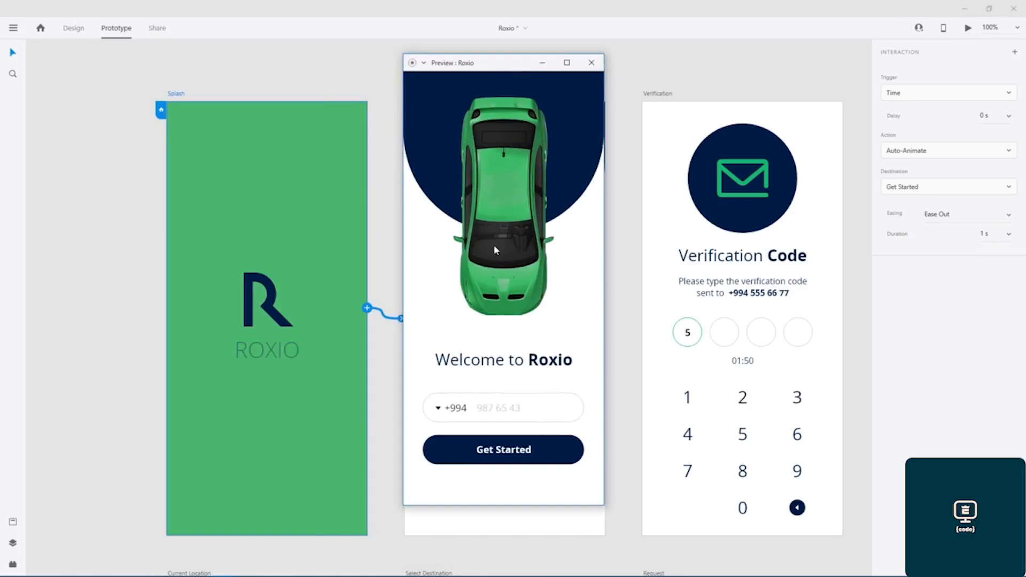
left_click(592, 63)
left_click(969, 29)
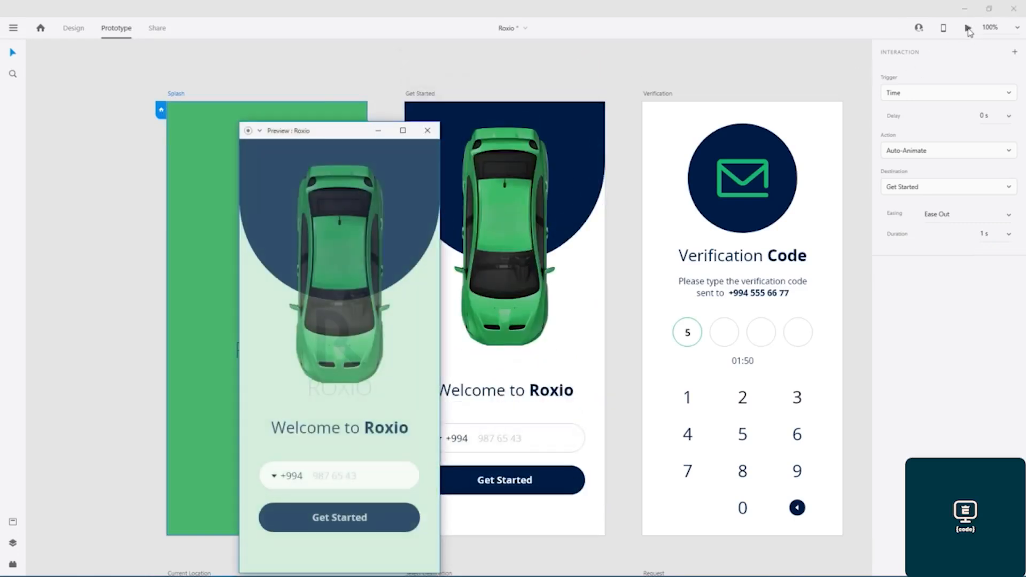
Close the preview and set the Splash to Get Started interaction to Ease In easing with a 5 s duration
left_click(428, 134)
left_click(292, 175)
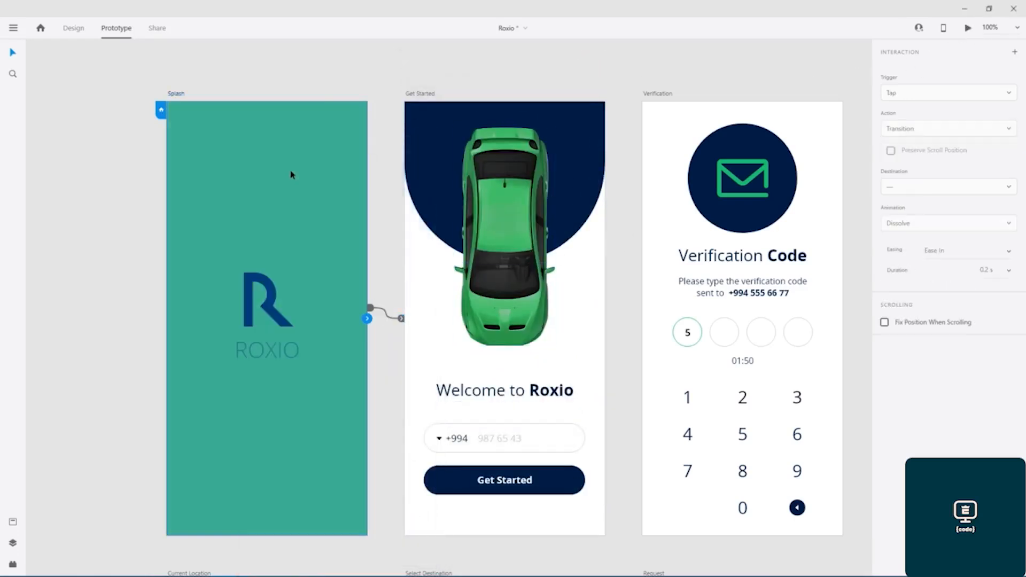
left_click(370, 309)
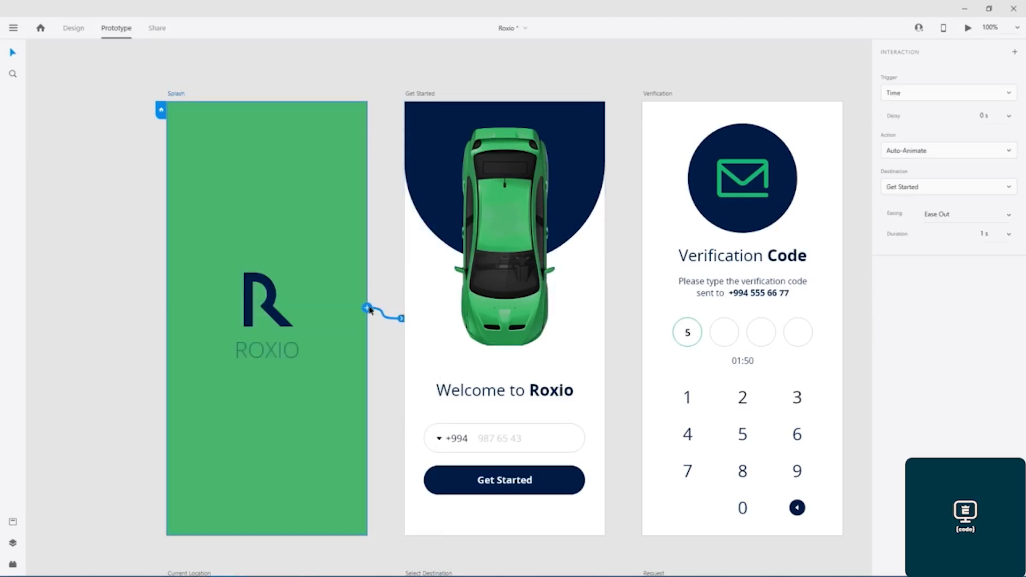
left_click(1010, 235)
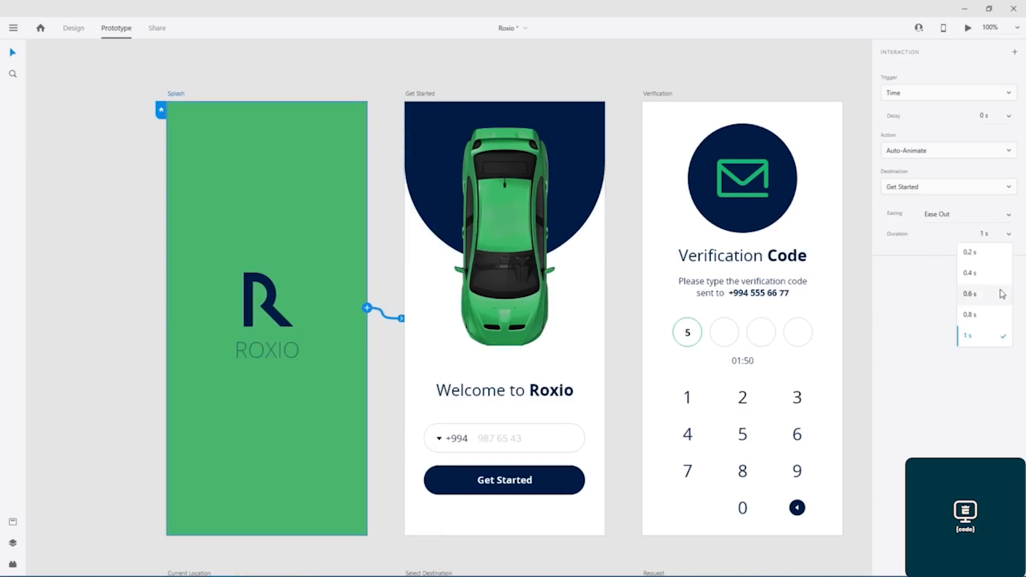
left_click(984, 235)
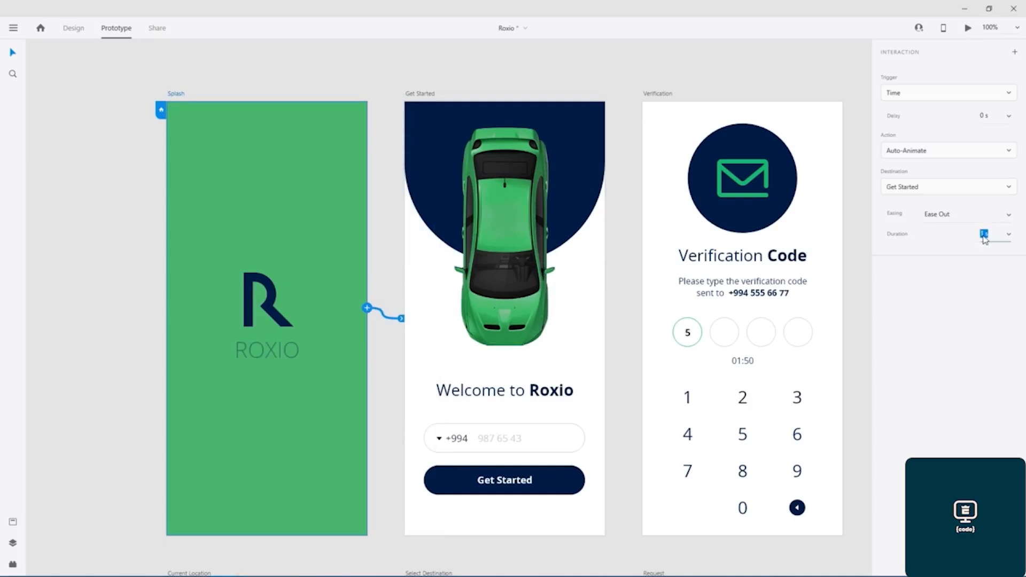
left_click(1008, 214)
left_click(978, 272)
left_click(987, 235)
Play the prototype preview beside the Splash screen to check the slow Ease In animation, and close it
left_click(969, 29)
left_click_drag(330, 134, 488, 83)
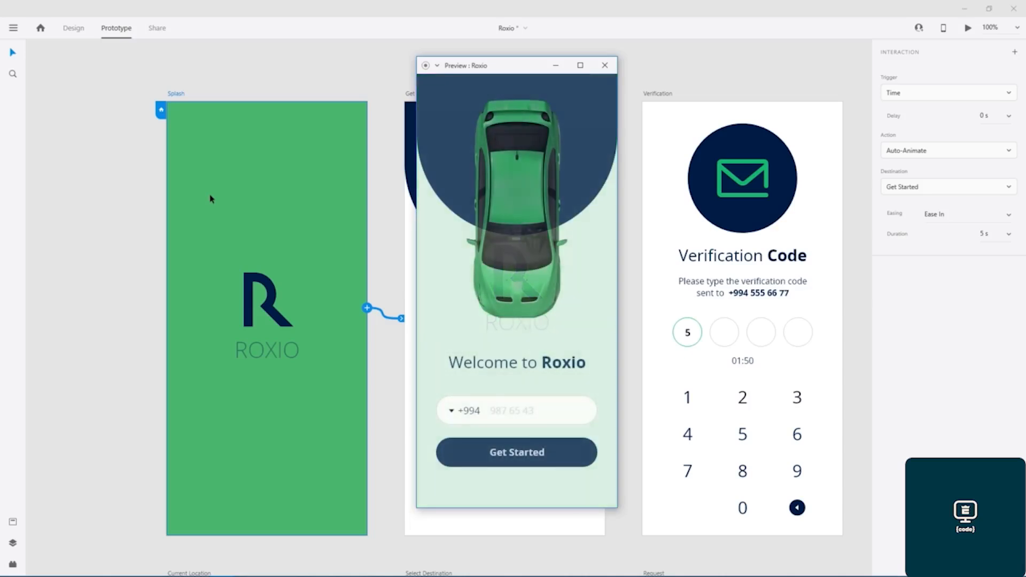
left_click_drag(525, 77, 489, 105)
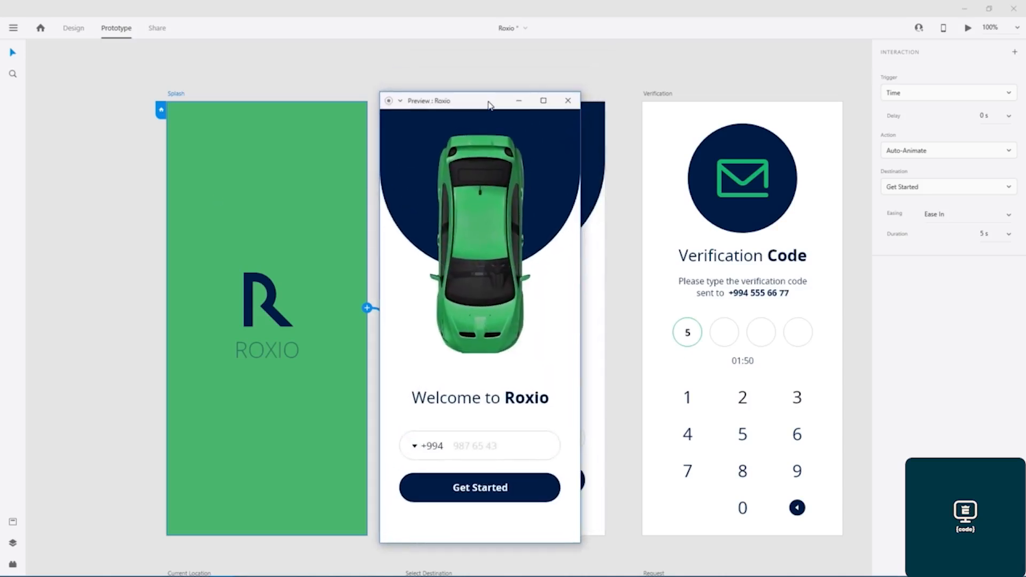
left_click(568, 101)
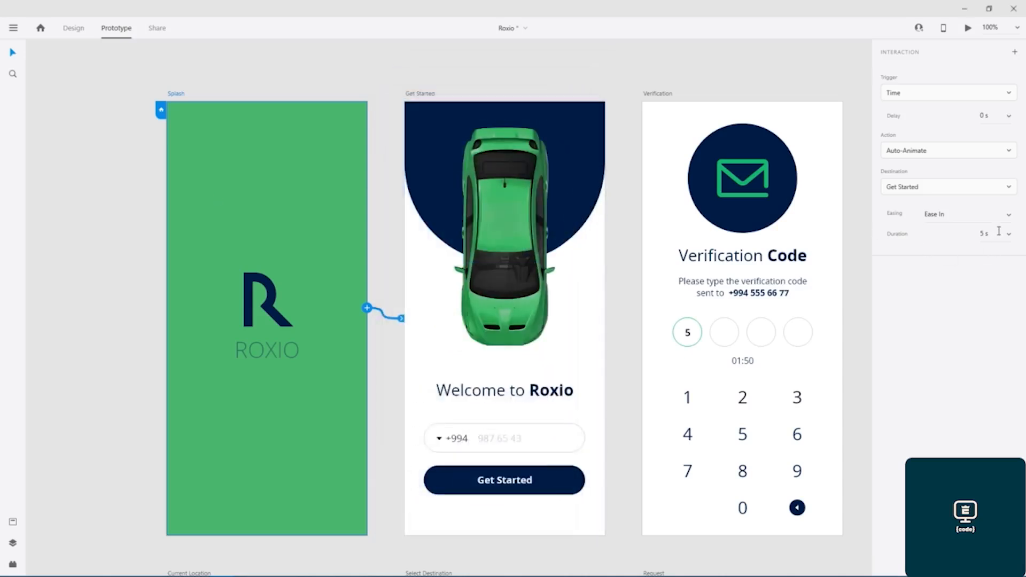
Change the Splash interaction's easing to Ease Out and play the preview to check the animation
left_click(1009, 215)
left_click(955, 255)
left_click(969, 28)
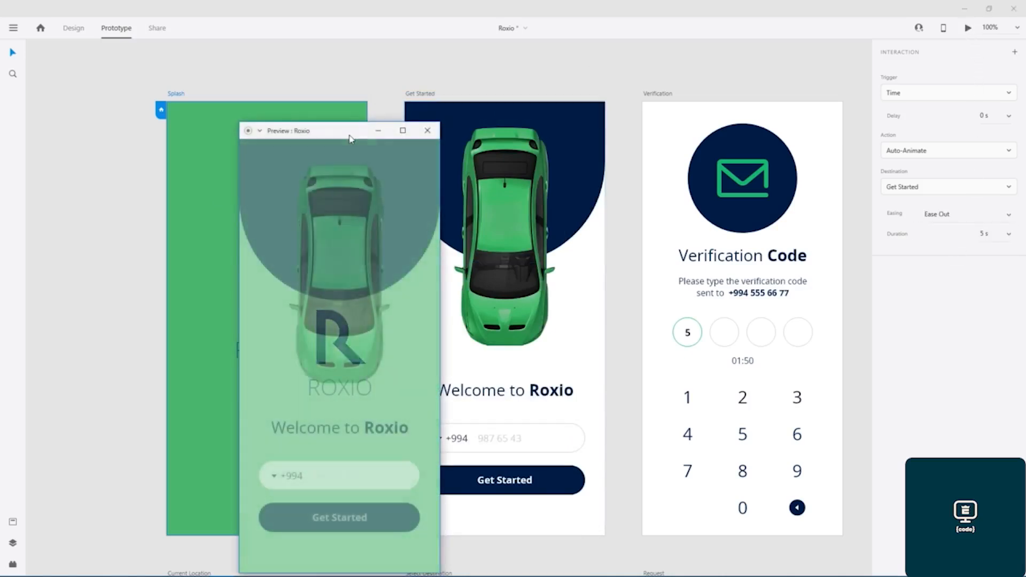
left_click_drag(355, 140, 506, 86)
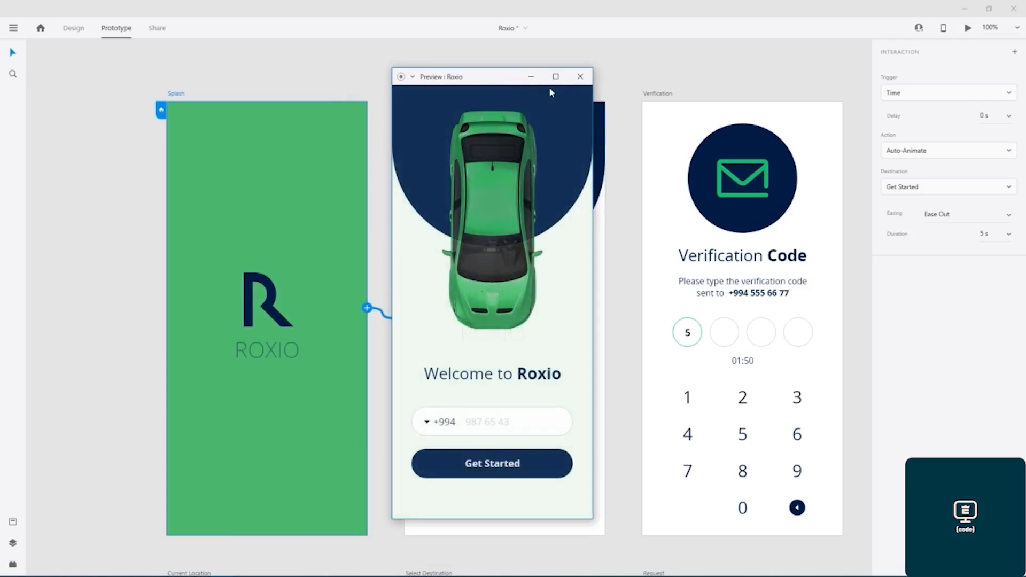
left_click(580, 77)
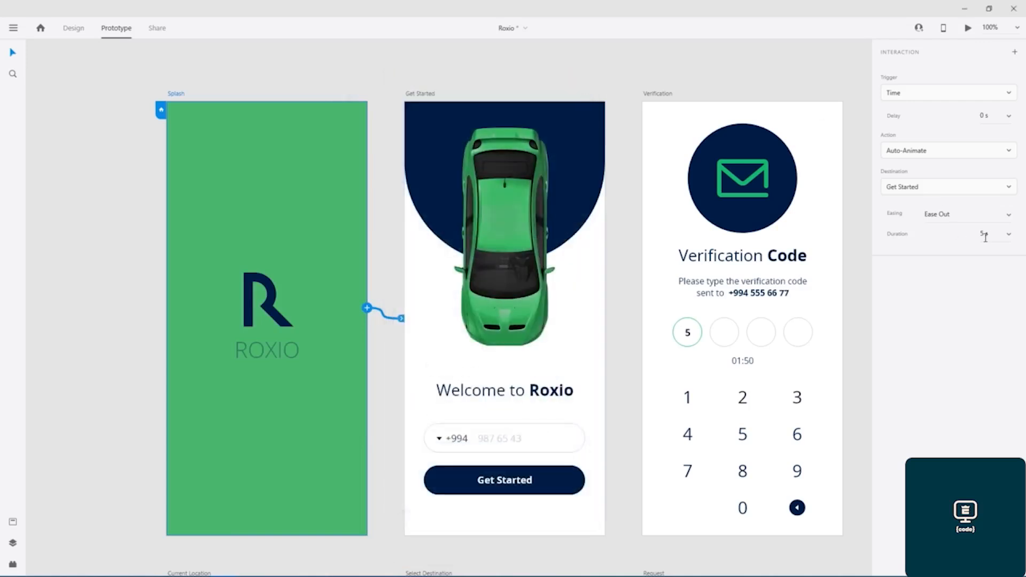
Shorten the Splash interaction's duration to 0.6 s and check the animation in the preview
left_click(1008, 234)
left_click(982, 293)
left_click(968, 29)
left_click(427, 131)
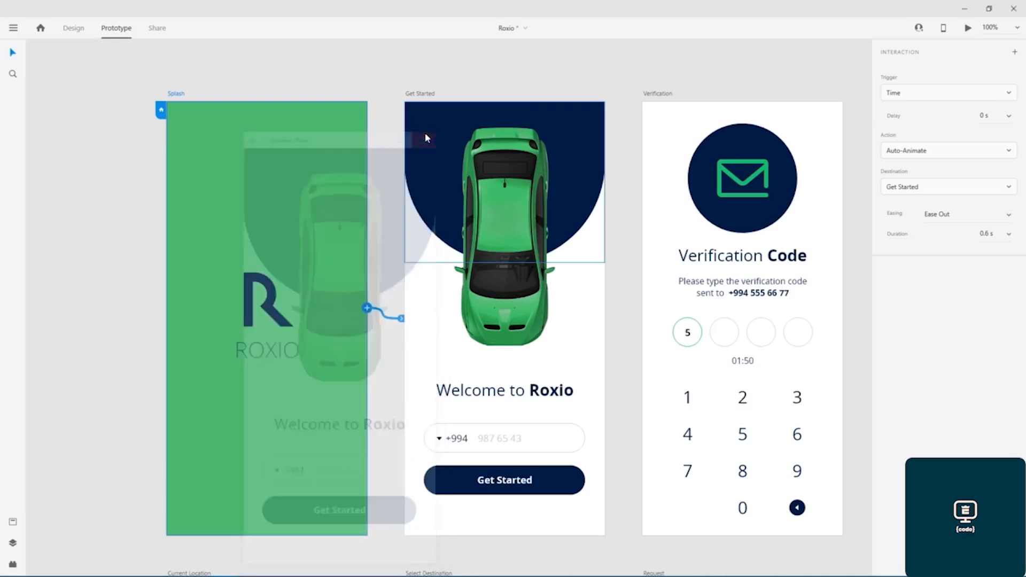
Switch the Splash interaction's easing to Ease In-Out and check it in the preview
left_click(1008, 216)
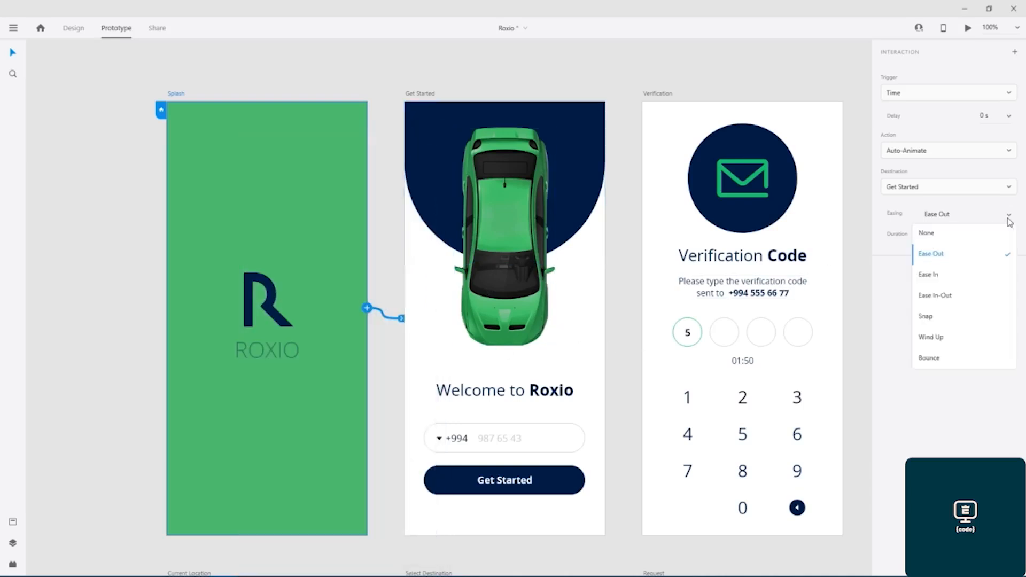
left_click(963, 294)
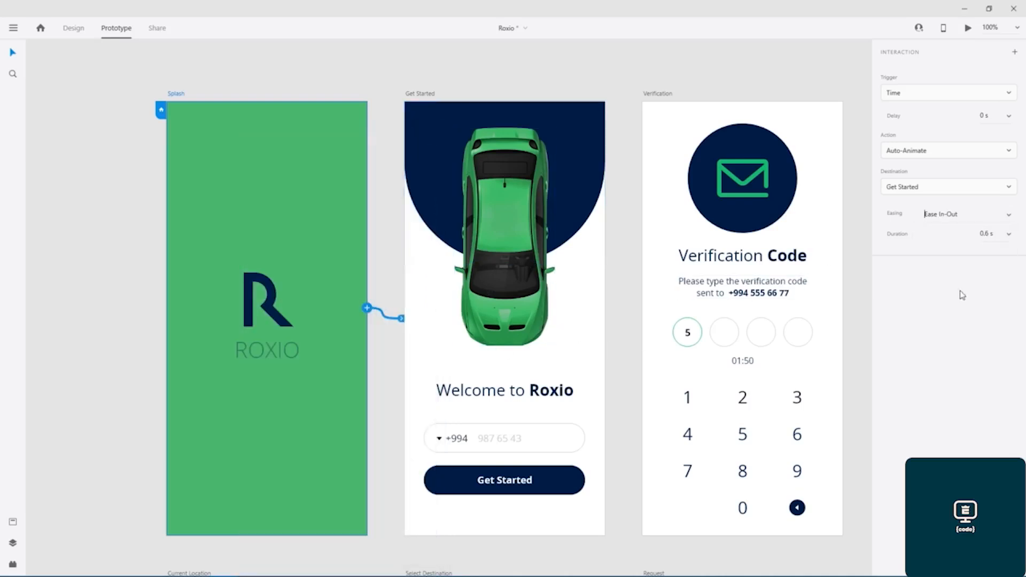
left_click(971, 30)
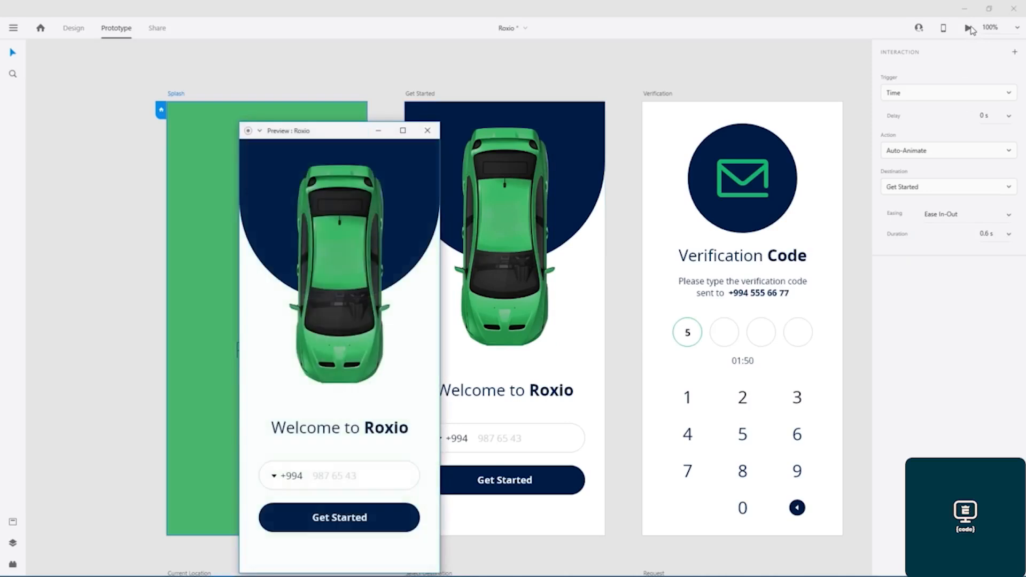
left_click(426, 131)
Set the Splash interaction's duration to 3 s and play the preview to check the slower animation
left_click(988, 234)
left_click(989, 234)
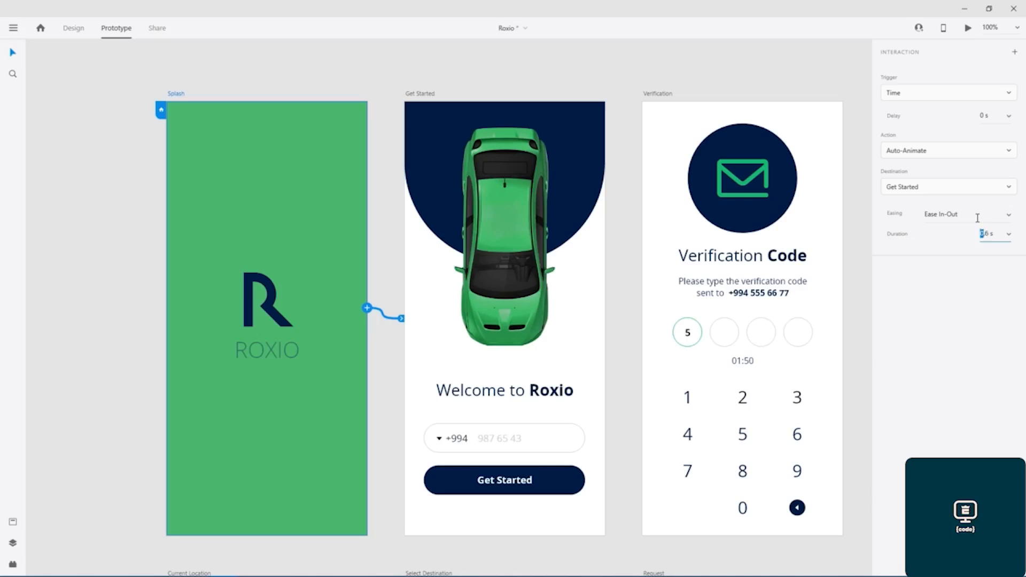
type("3")
left_click(970, 28)
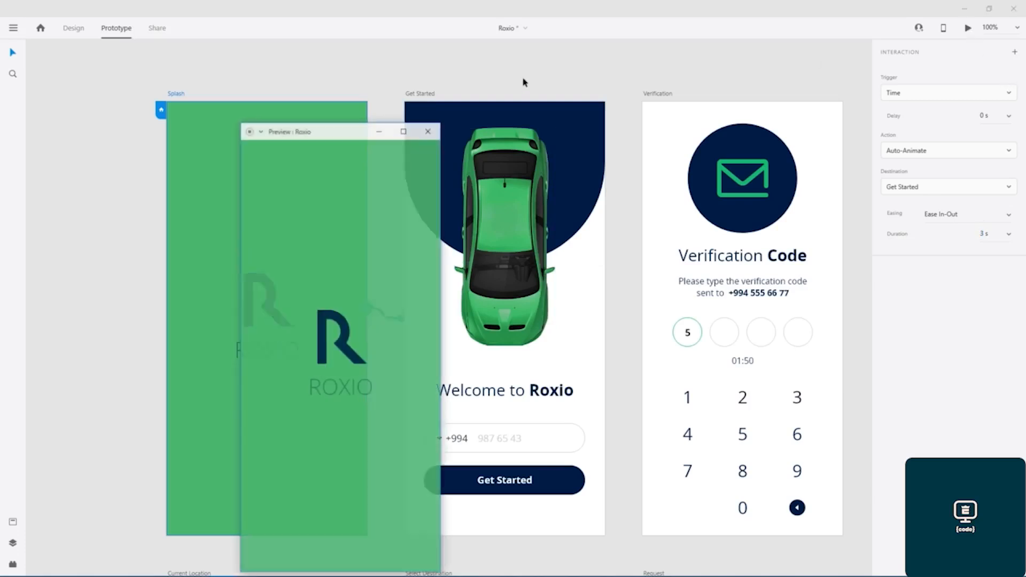
left_click_drag(343, 139, 525, 96)
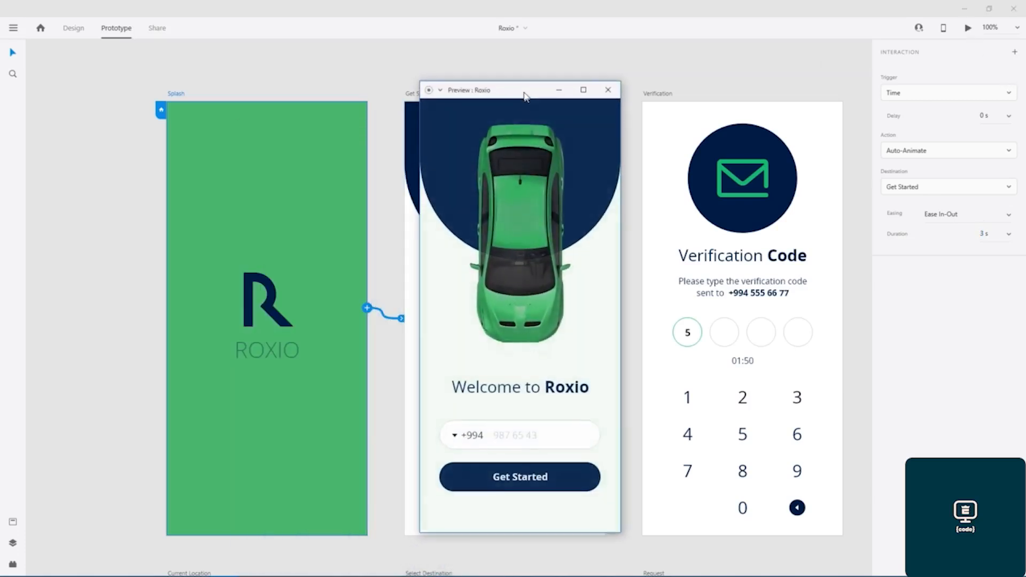
left_click(607, 87)
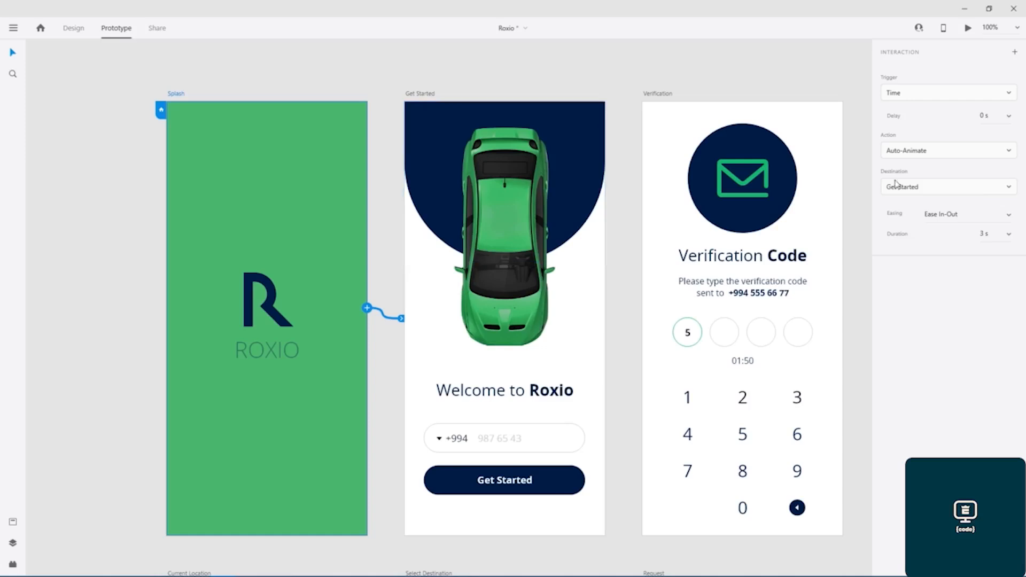
Change the Splash interaction to a Transition action with the Slide Left animation and check it in the preview
left_click(963, 154)
left_click(933, 170)
left_click(947, 250)
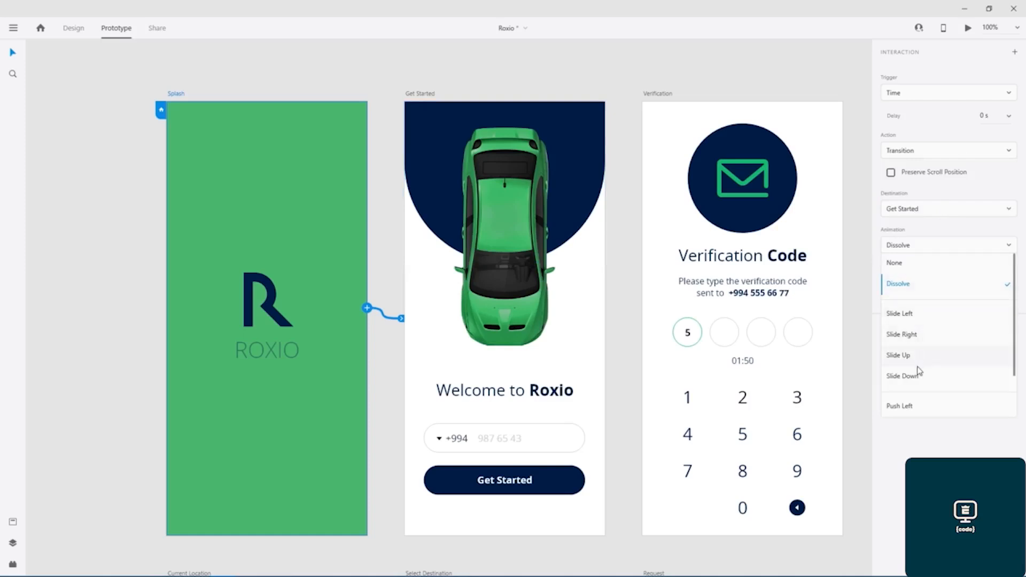
left_click(910, 317)
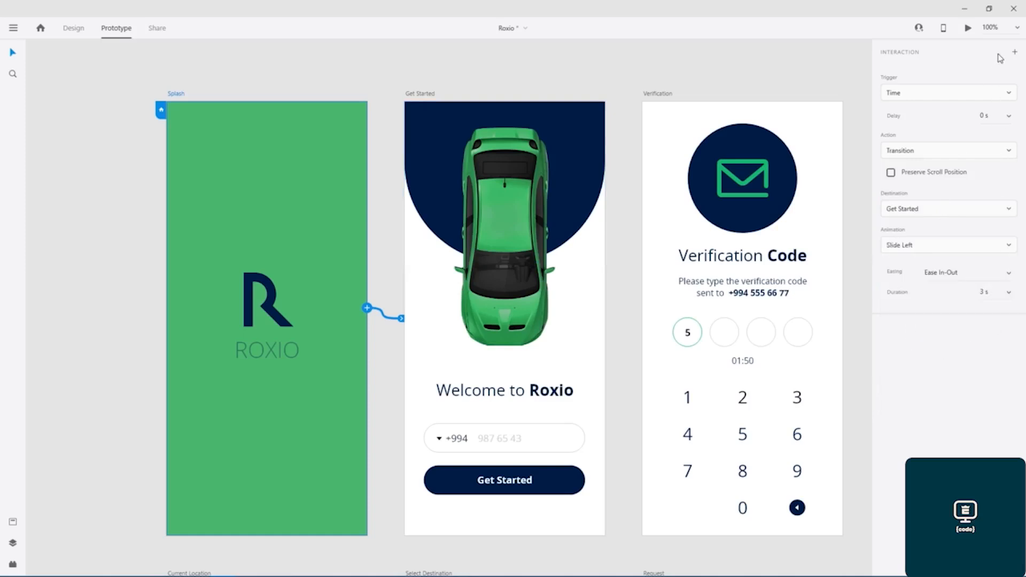
left_click(970, 29)
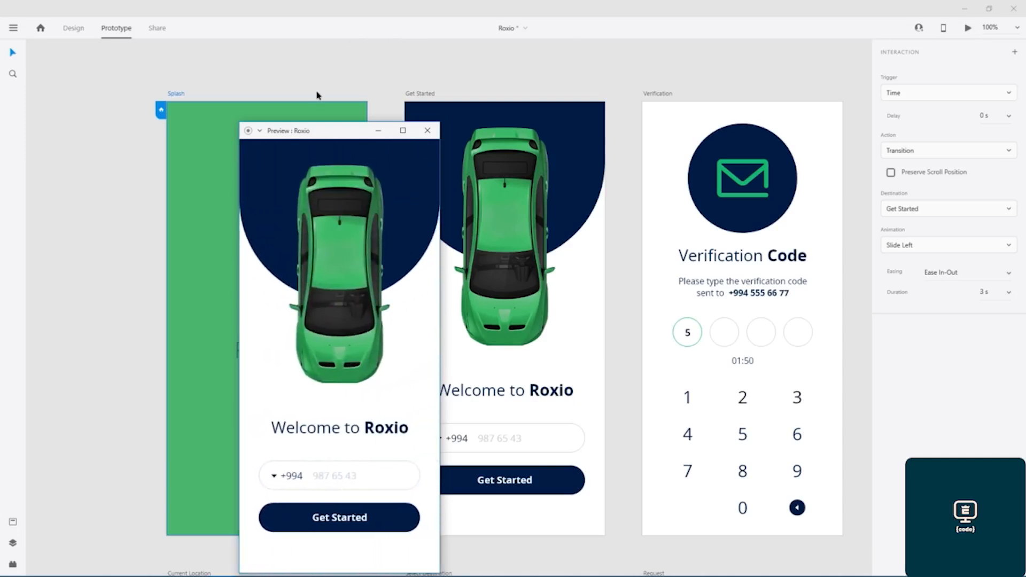
left_click_drag(332, 136, 505, 112)
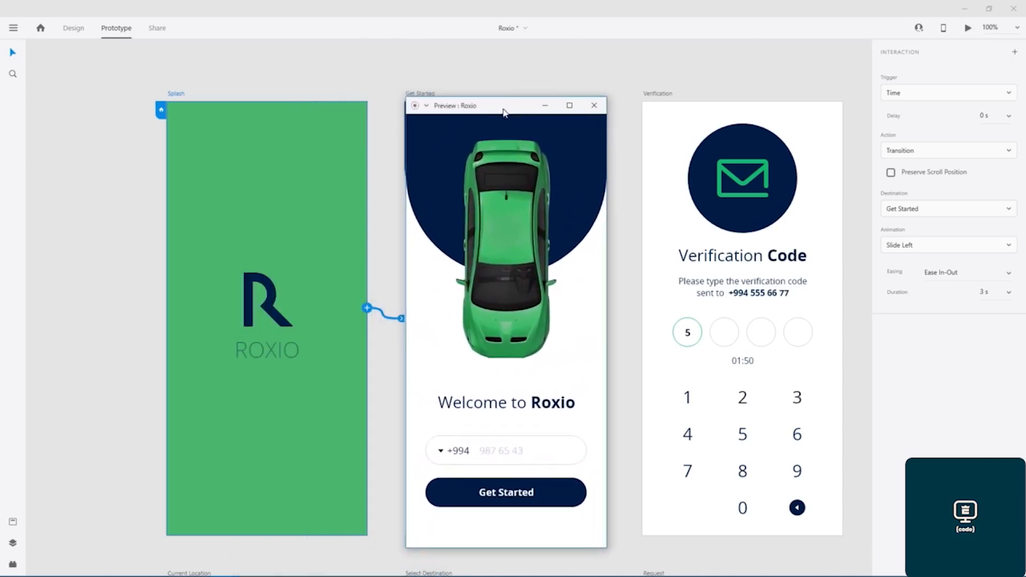
left_click(595, 105)
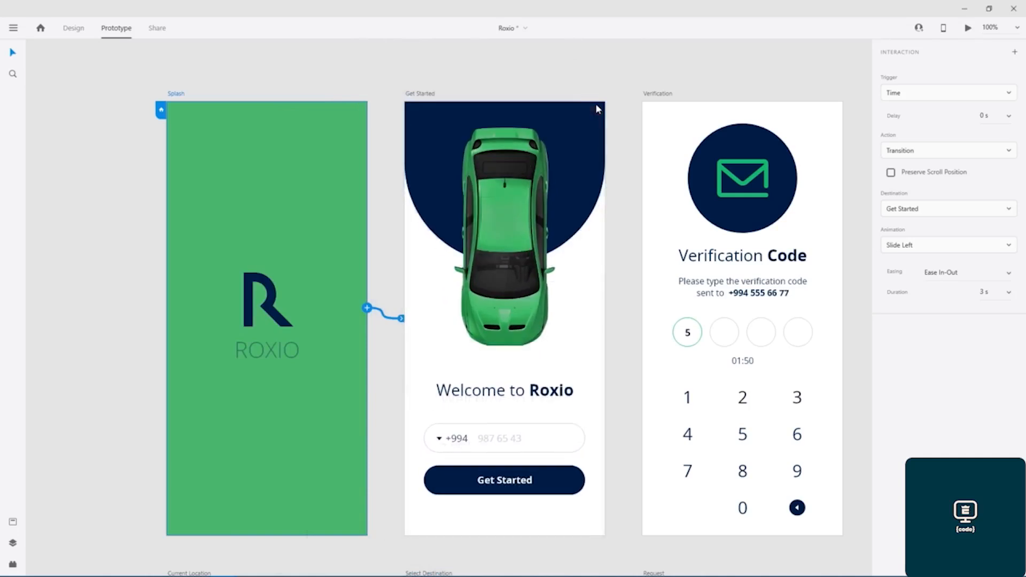
Set the Slide Left transition to a 1 s duration with Ease Out easing and preview it
left_click(984, 294)
left_click(990, 278)
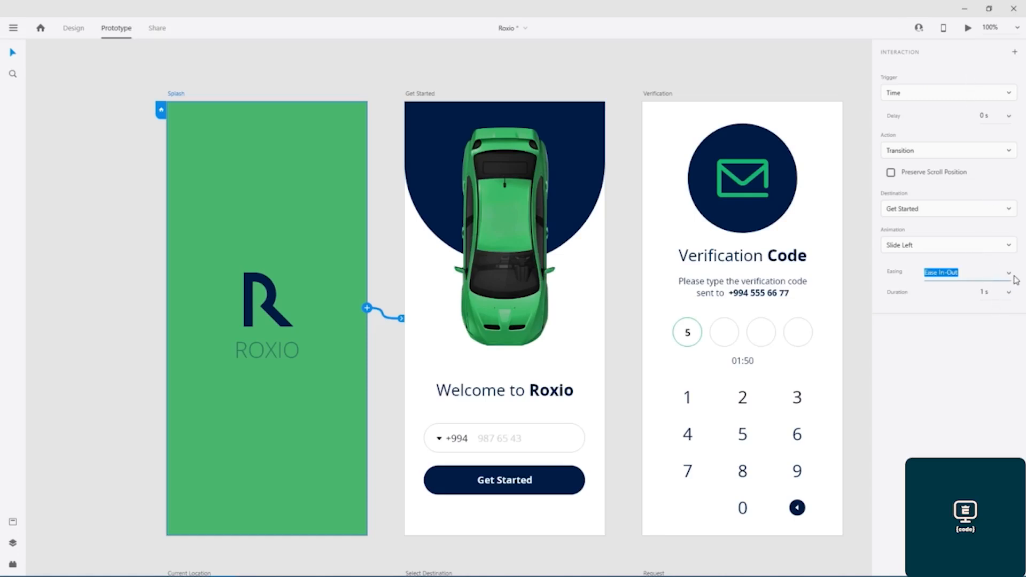
left_click(1016, 279)
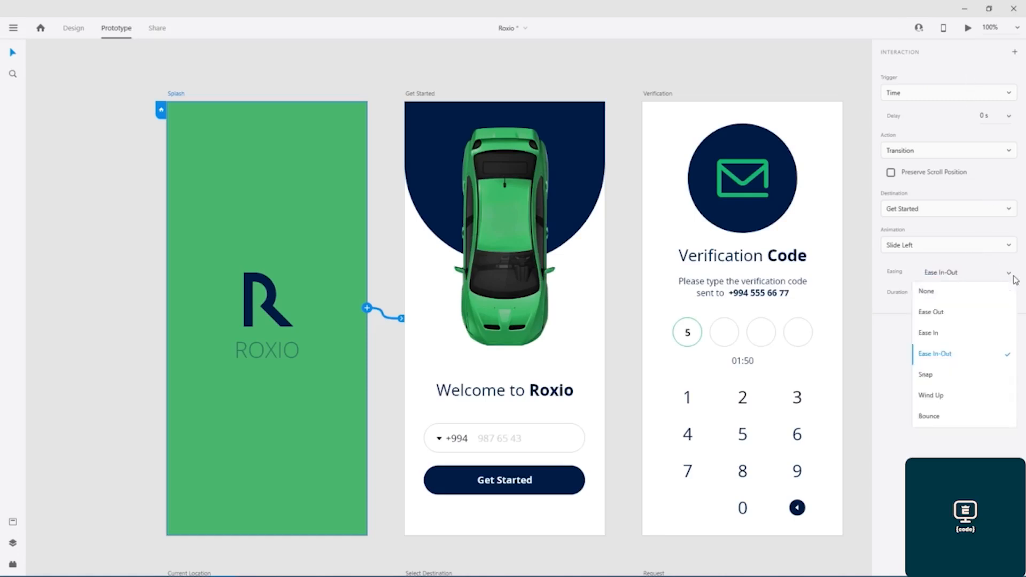
left_click(949, 320)
left_click(968, 28)
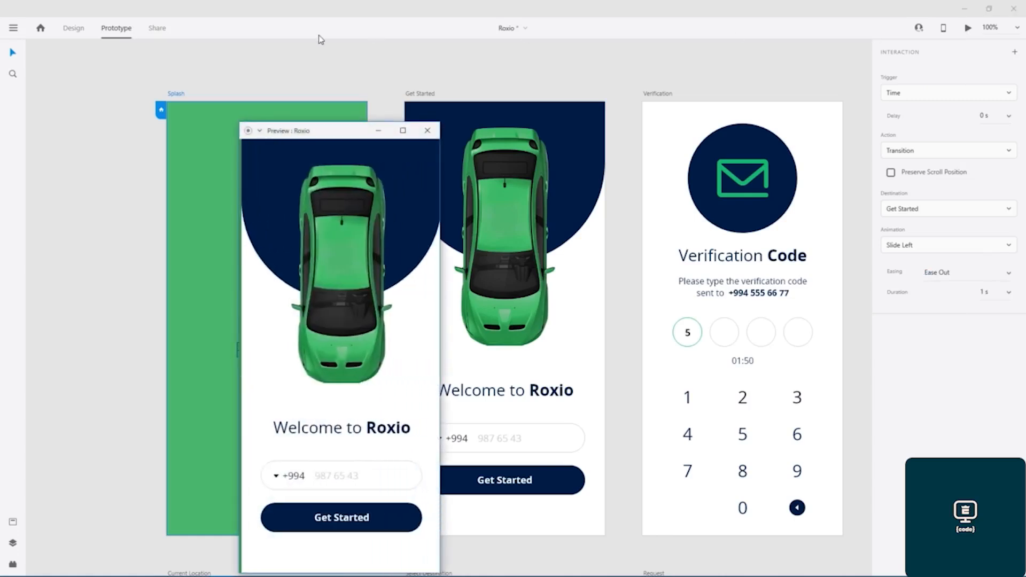
left_click(427, 131)
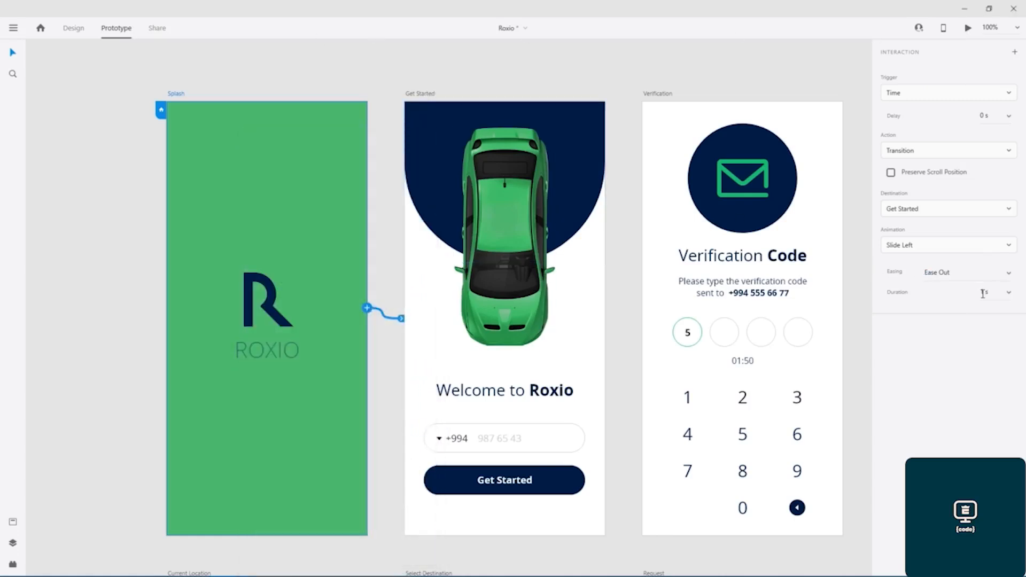
Set the Splash interaction's duration to 5 s and play the preview to check the Slide Left transition
left_click(984, 291)
left_click(969, 28)
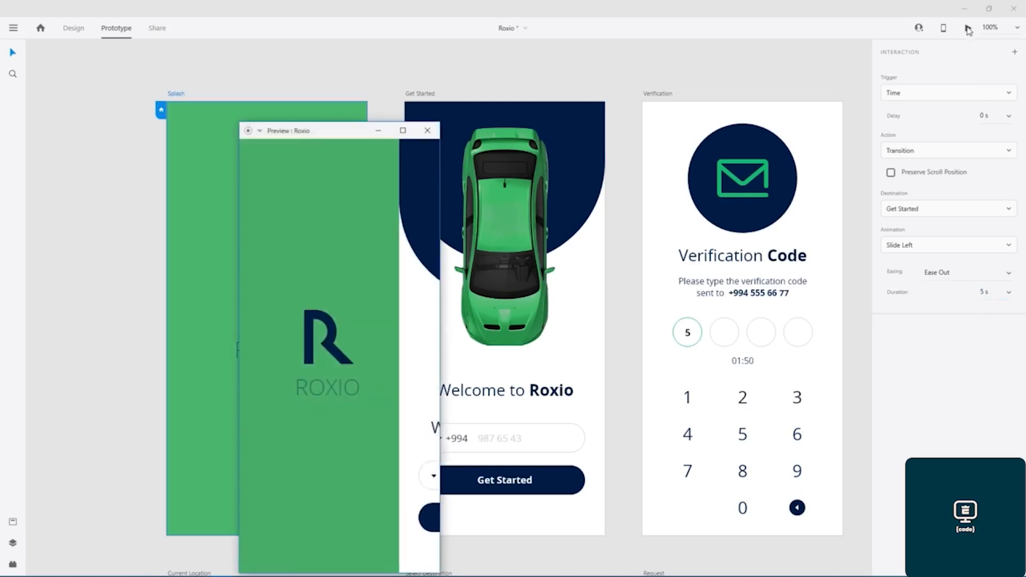
left_click_drag(334, 134, 452, 76)
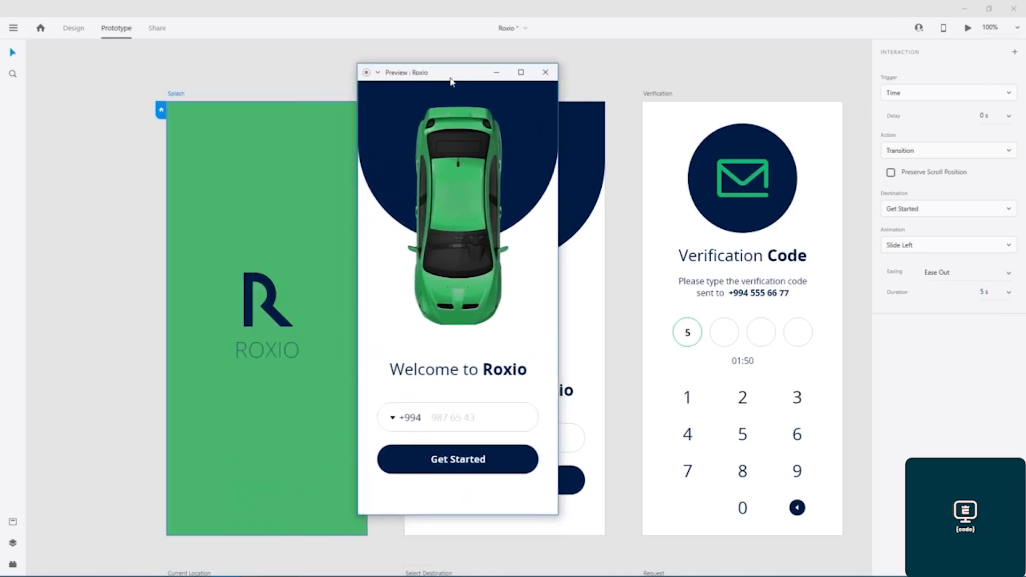
left_click(545, 73)
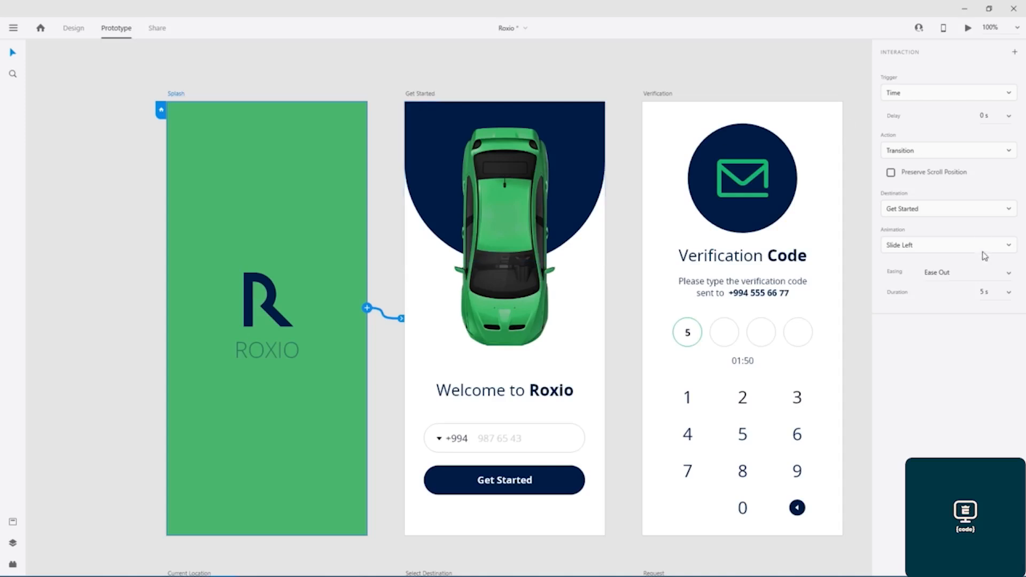
Return the Splash interaction's action to Auto-Animate, try Snap easing, and settle on Bounce
left_click(995, 153)
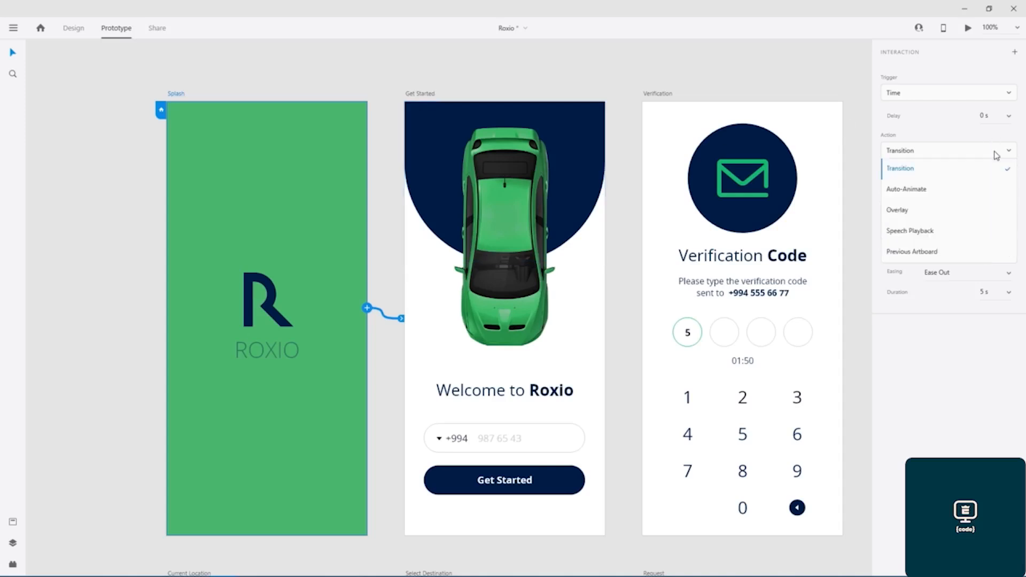
left_click(916, 188)
left_click(990, 214)
left_click(1009, 214)
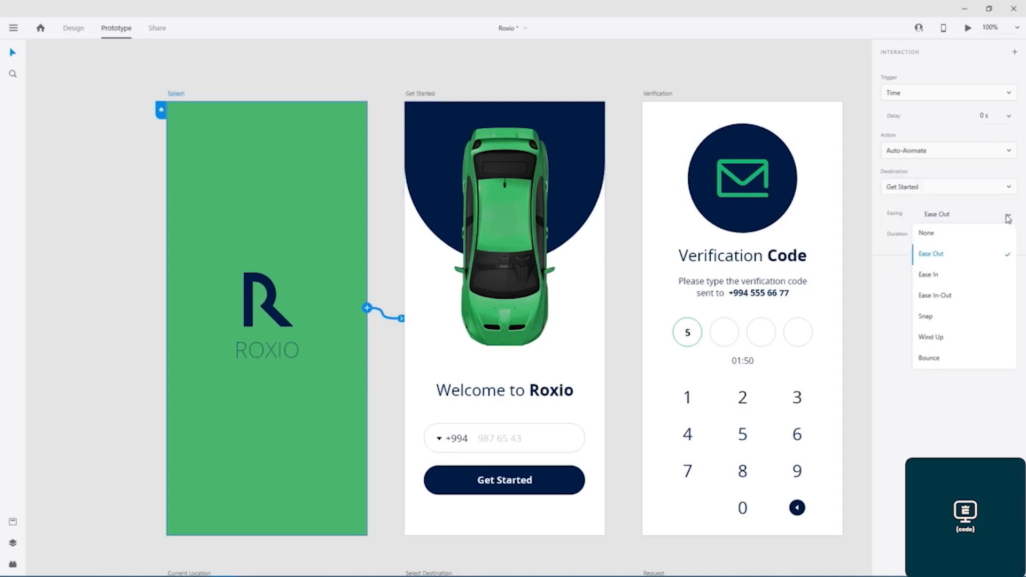
left_click(942, 320)
left_click(1009, 215)
left_click(925, 358)
Play the prototype preview to check the Bounce animation into Get Started, and close it
left_click(968, 27)
left_click_drag(342, 131, 480, 111)
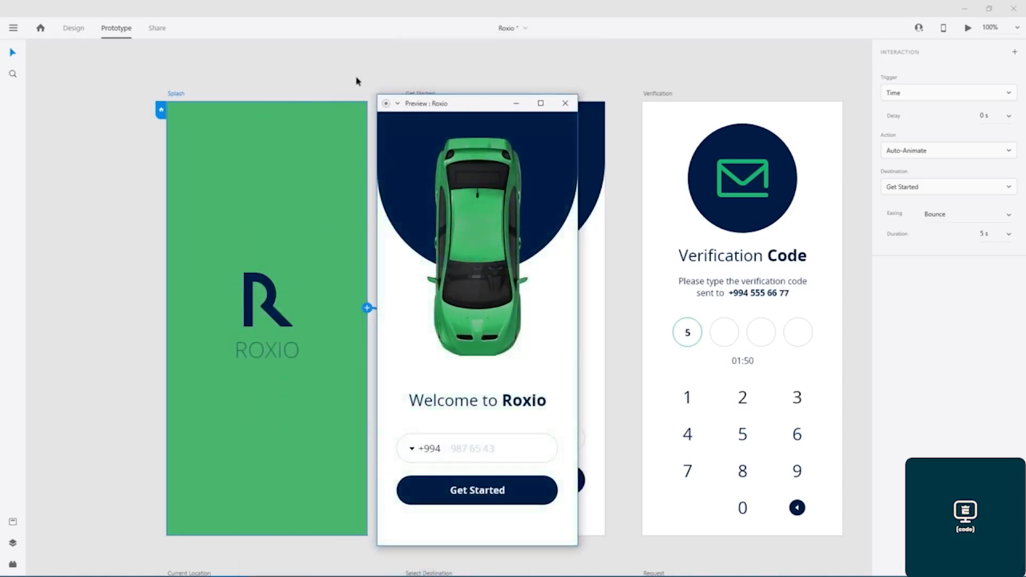
left_click(565, 103)
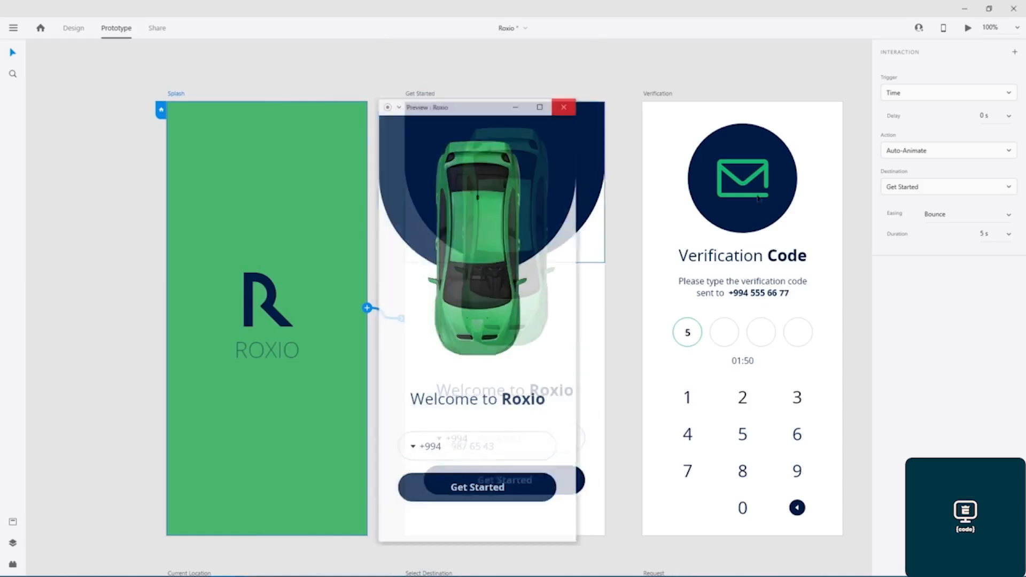
Try Snap easing on the Splash interaction, preview the animation into Get Started, and close the preview
left_click(1011, 216)
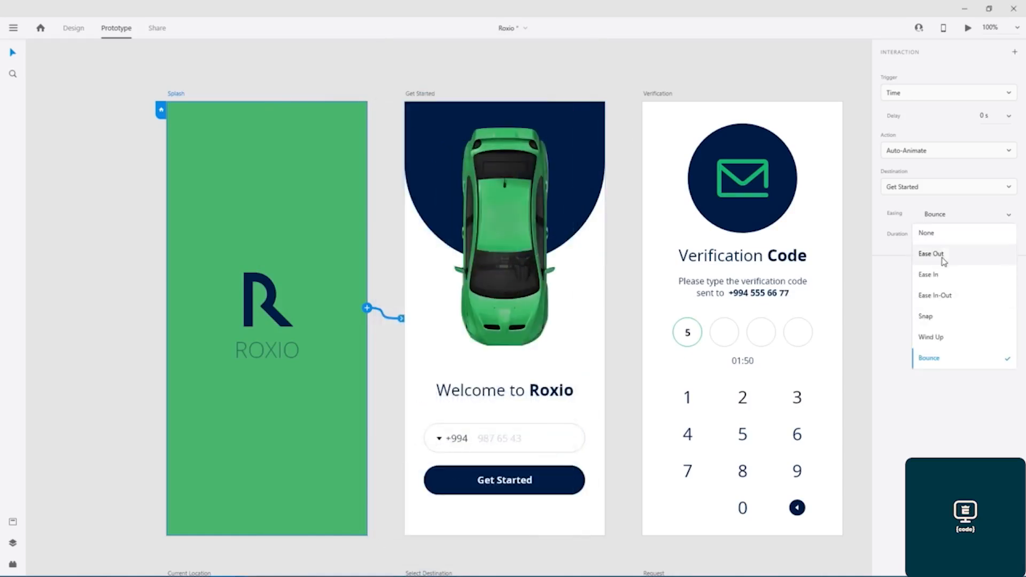
left_click(945, 322)
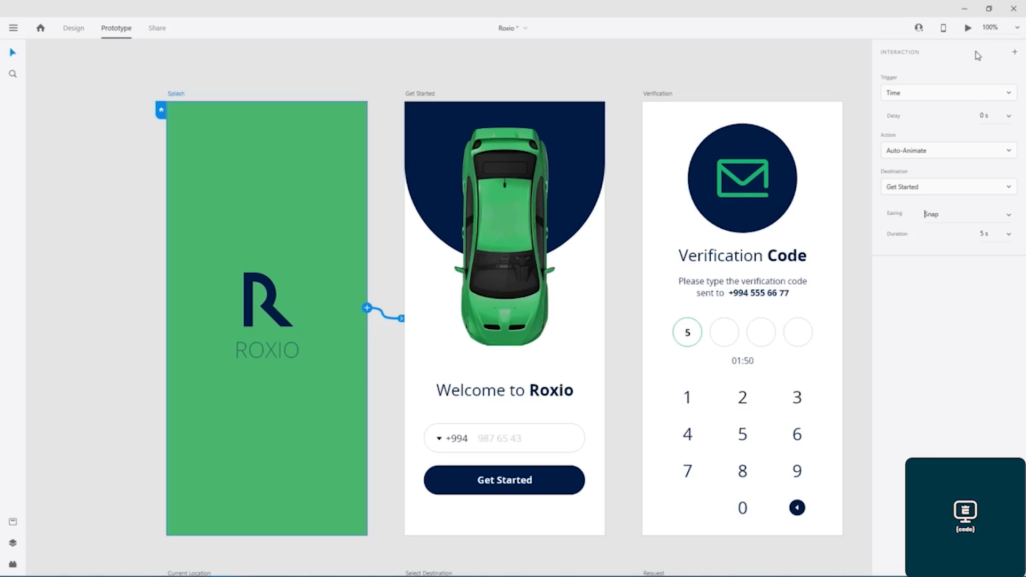
left_click(969, 29)
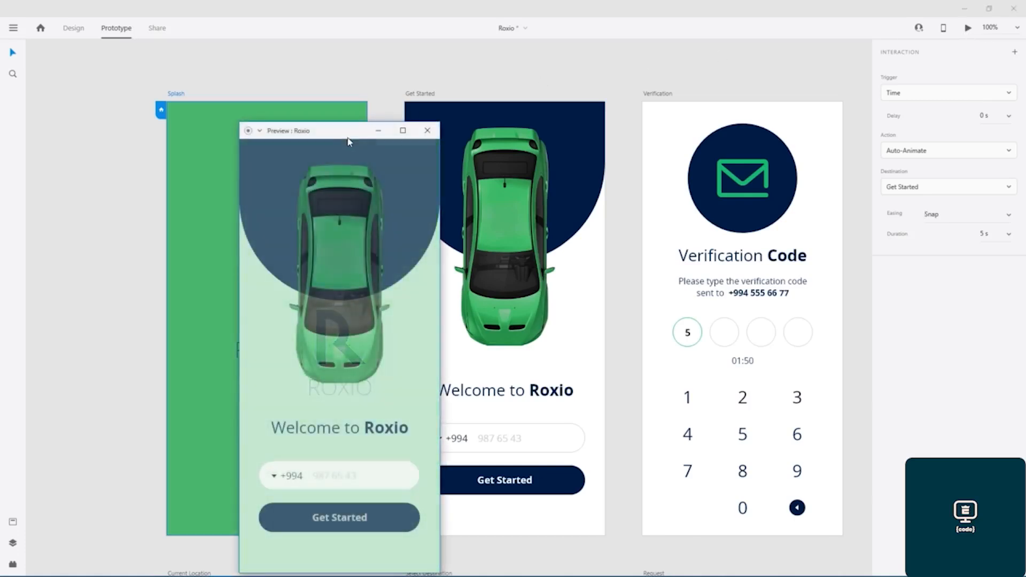
left_click_drag(345, 138, 509, 84)
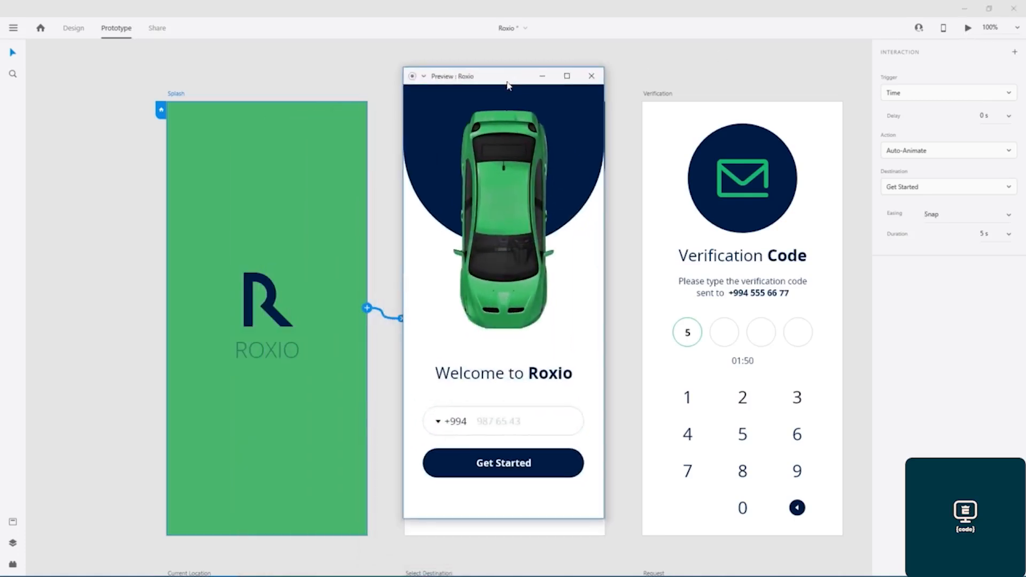
left_click(592, 76)
Set the Splash interaction's easing to None and its duration to 0.3 s
left_click(1008, 214)
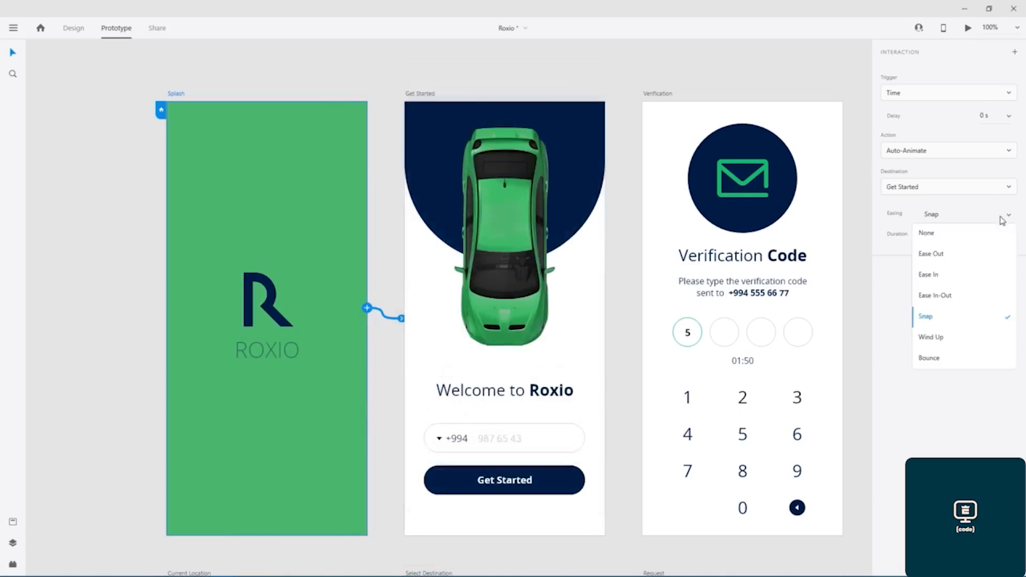
left_click(937, 239)
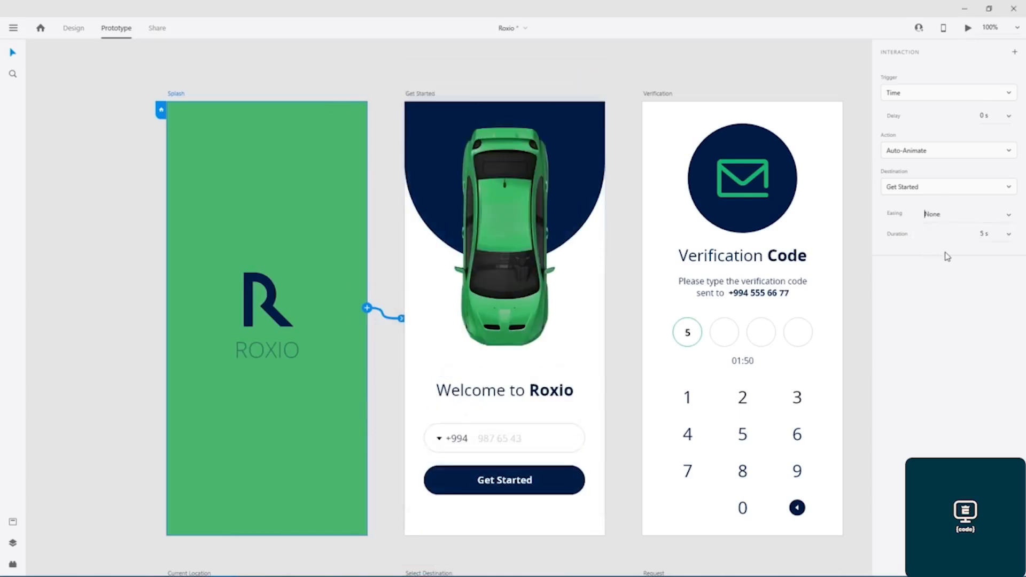
left_click(1009, 234)
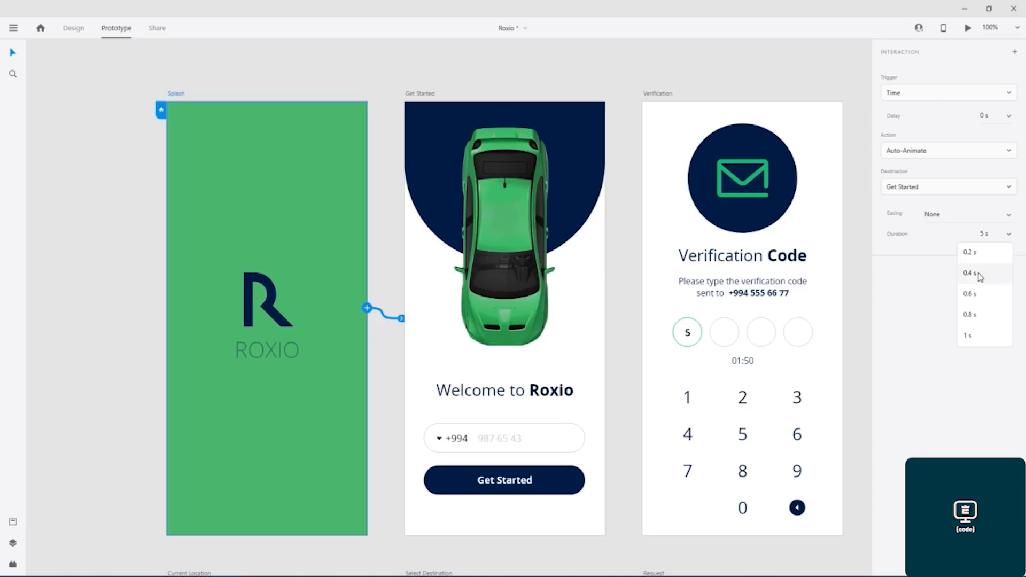
left_click(980, 257)
left_click(991, 236)
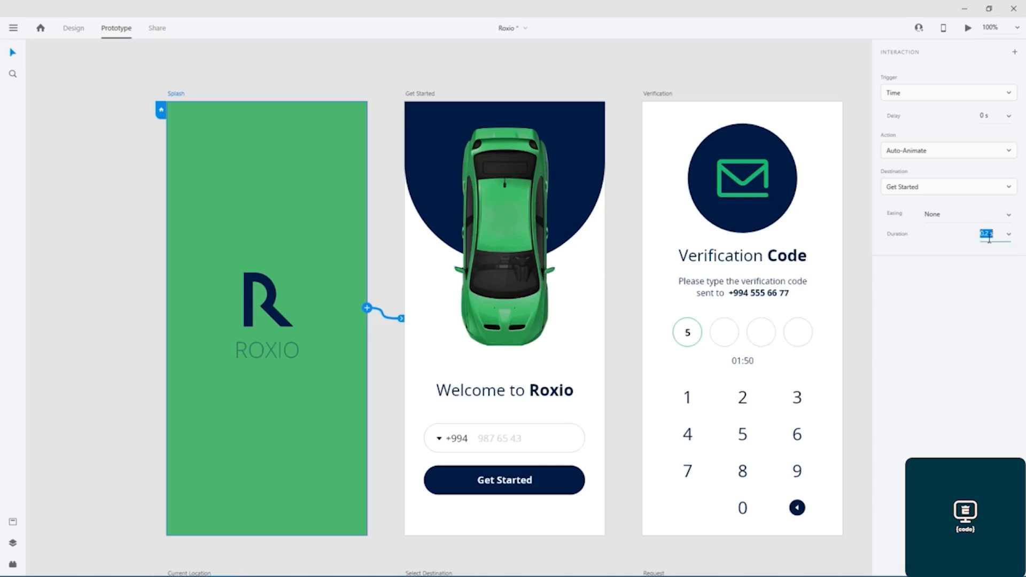
key("Right")
key("Left")
key("Left")
Try a 0.6 s delay on the Splash time trigger and preview the transition to Get Started
left_click(1008, 116)
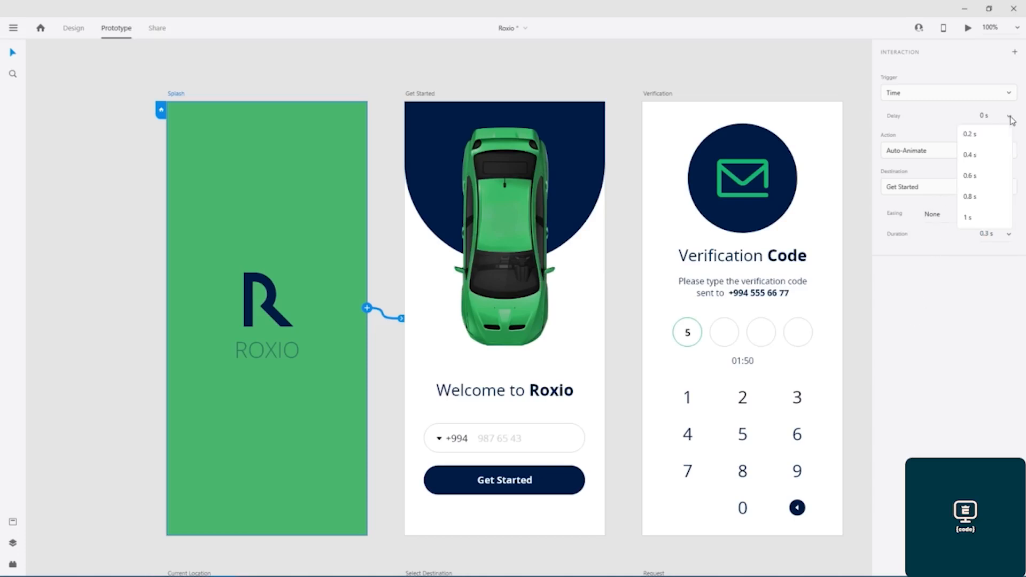
left_click(988, 175)
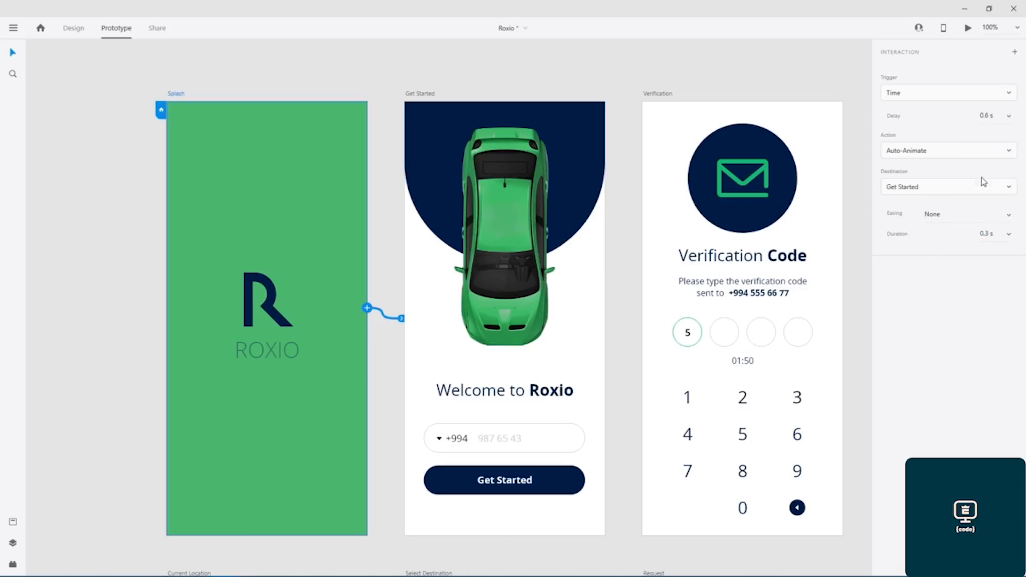
left_click(969, 29)
left_click_drag(334, 134, 486, 75)
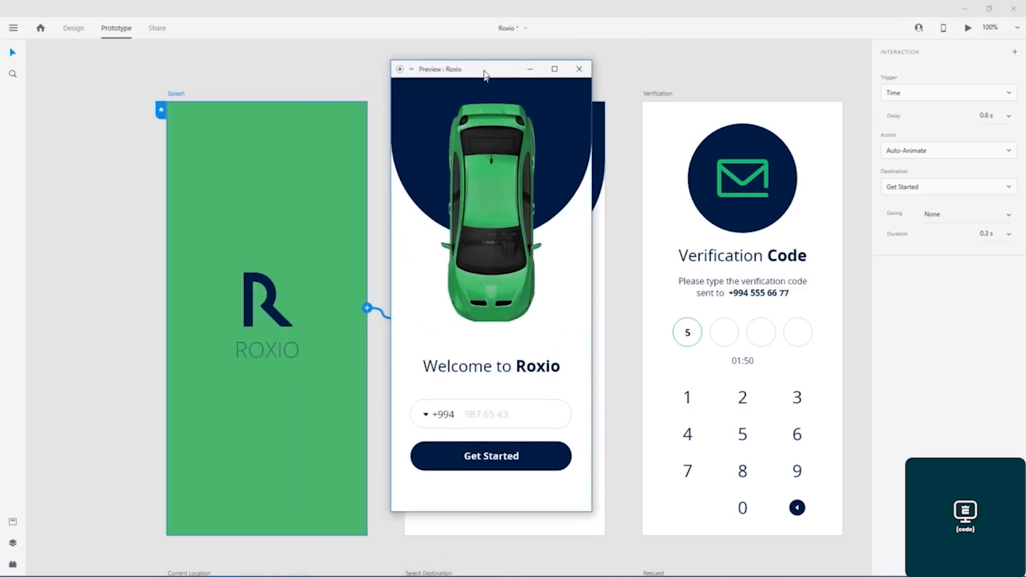
left_click(579, 69)
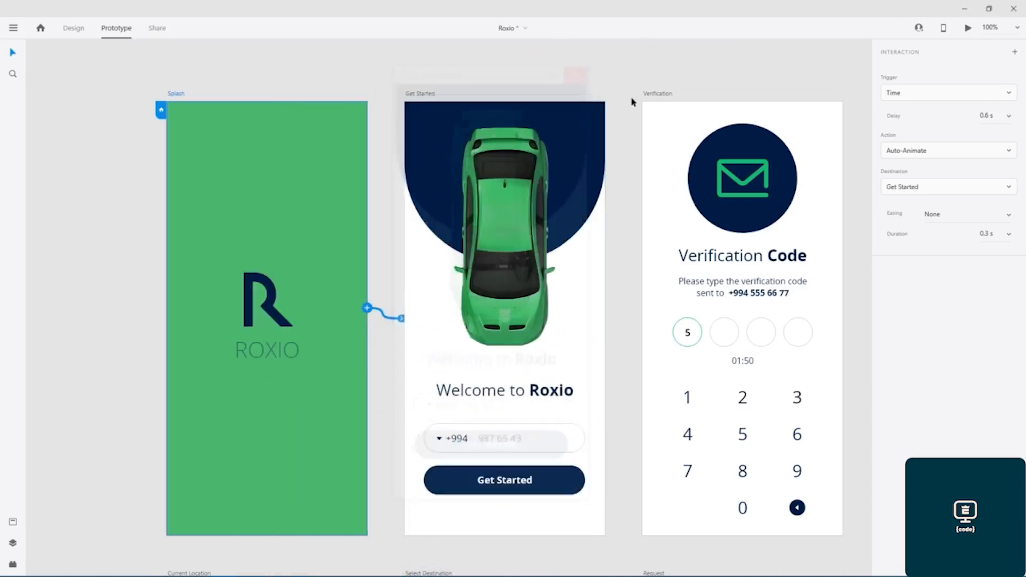
Set the Splash time trigger's delay to 0.9 s and preview the transition to Get Started
left_click(989, 118)
left_click(990, 118)
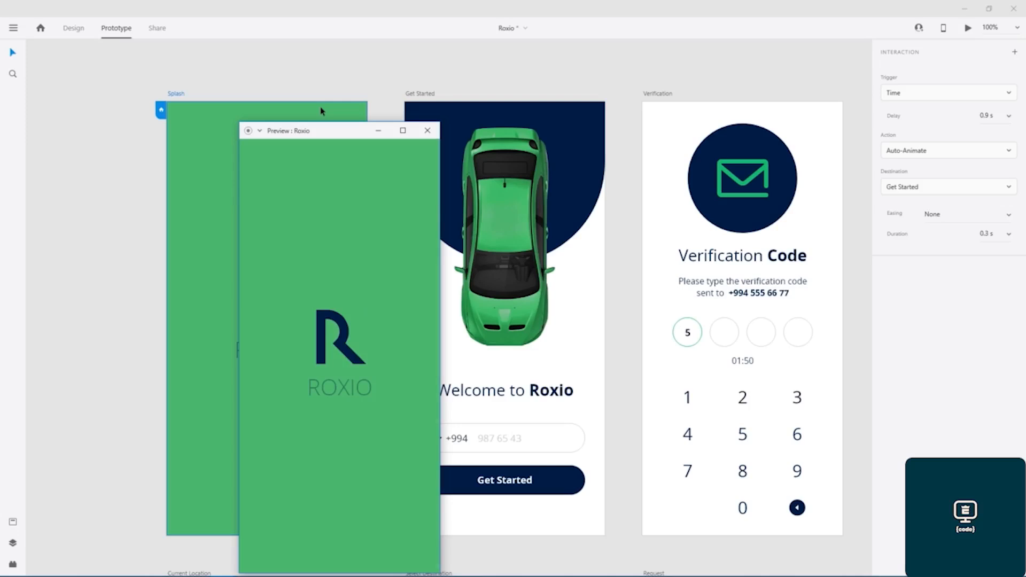
left_click_drag(346, 133, 497, 80)
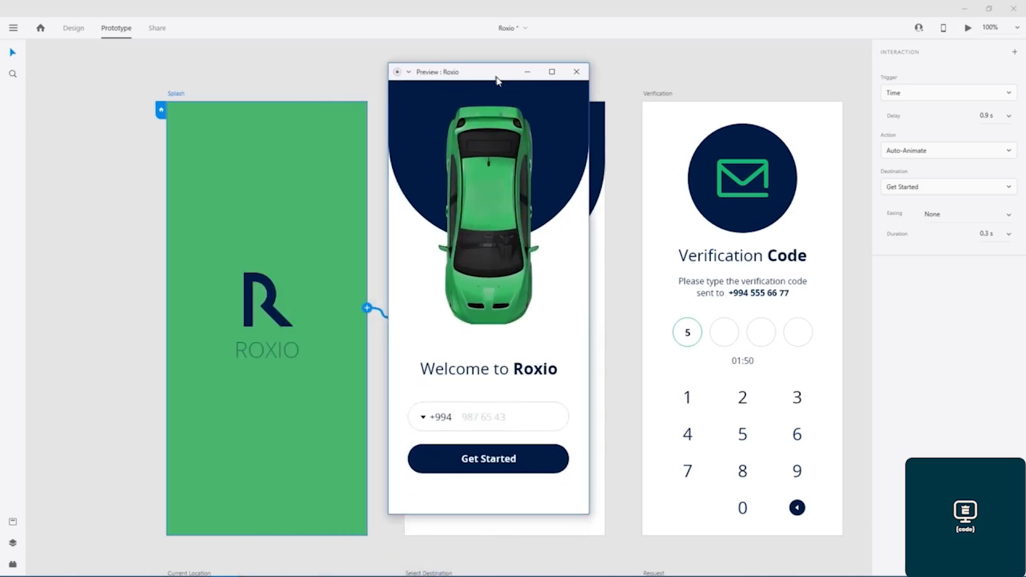
left_click(575, 76)
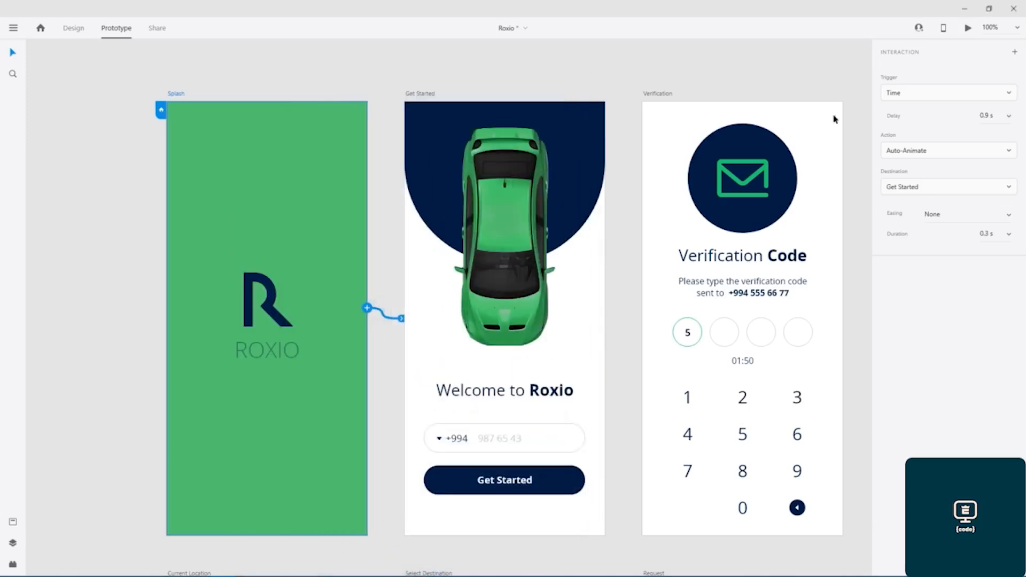
Replay the prototype preview from the Splash screen, close it, and save the document
left_click(968, 29)
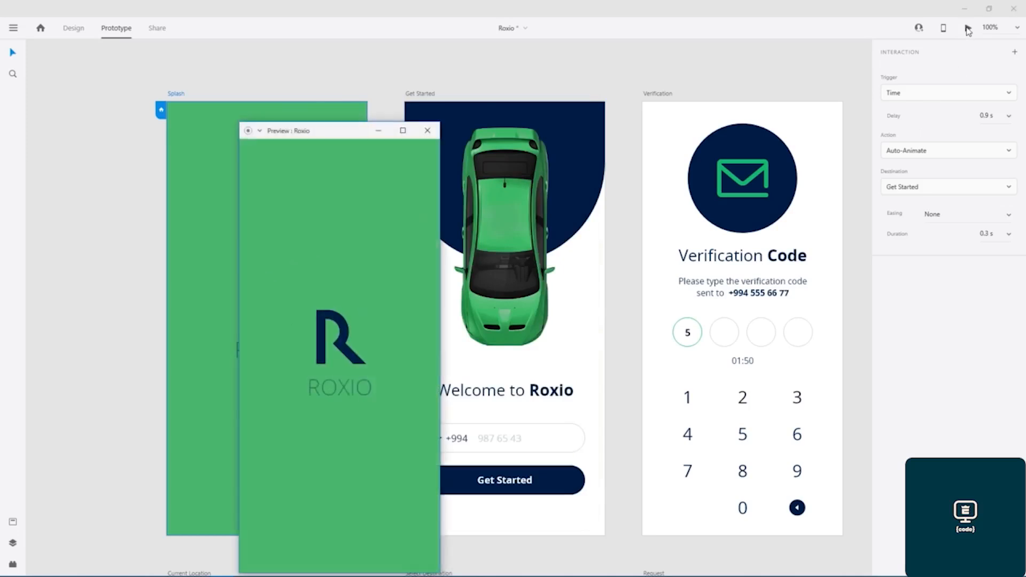
left_click(427, 130)
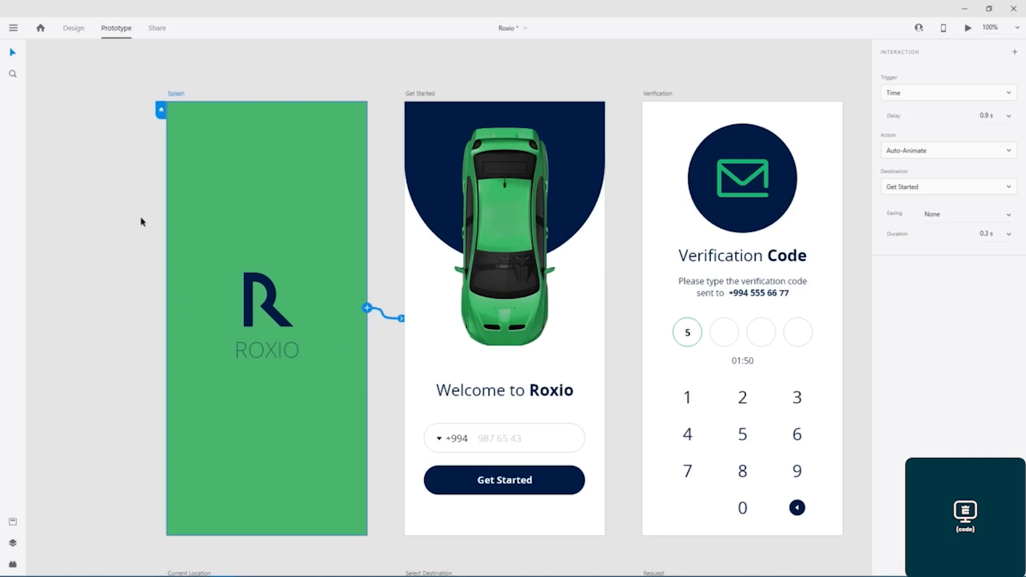
key("ctrl+s")
Link the Get Started button to the Verification artboard on tap, using a Transition action with Dissolve animation
left_click_drag(620, 325, 399, 283)
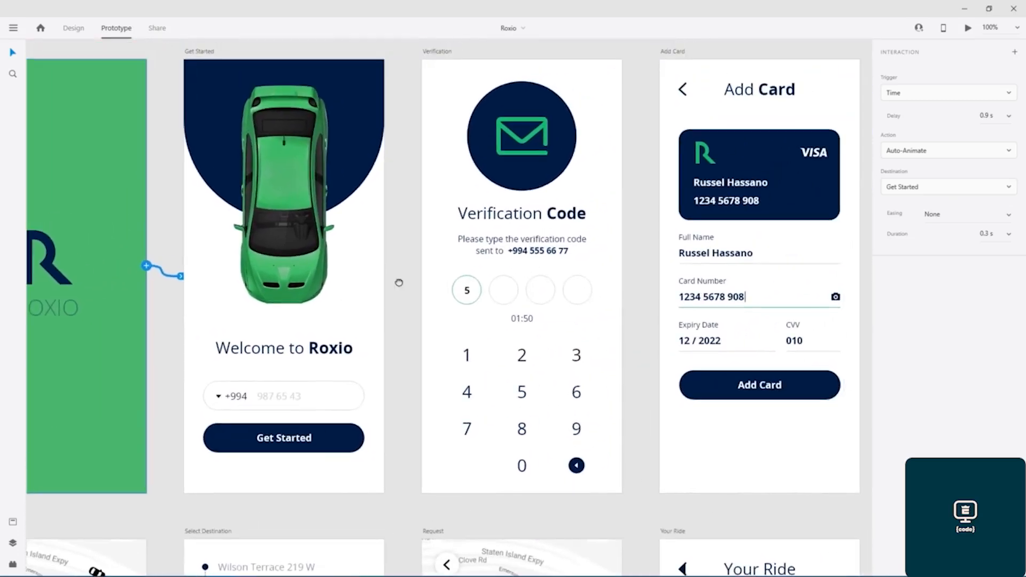
left_click(330, 444)
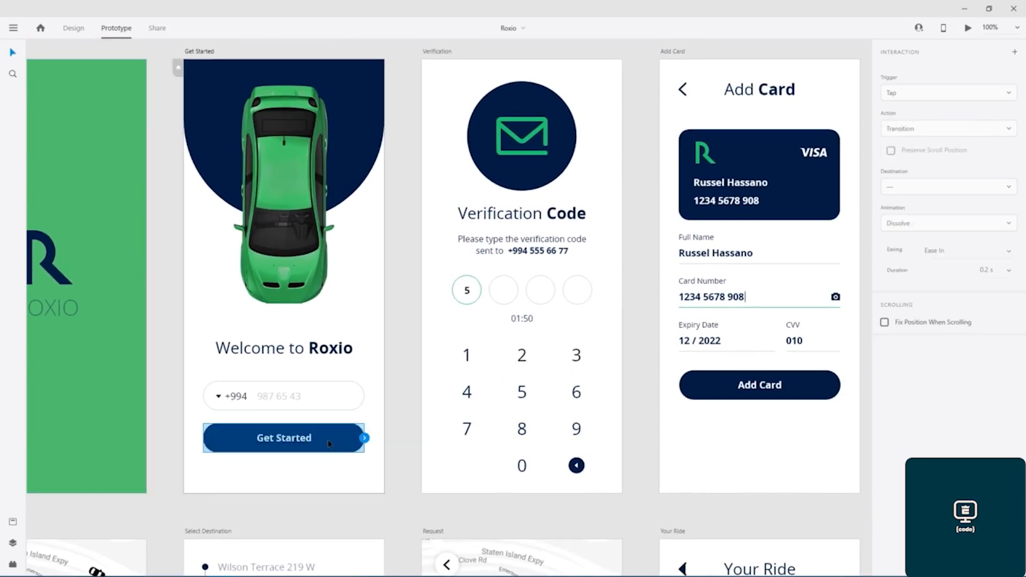
left_click_drag(365, 438, 452, 328)
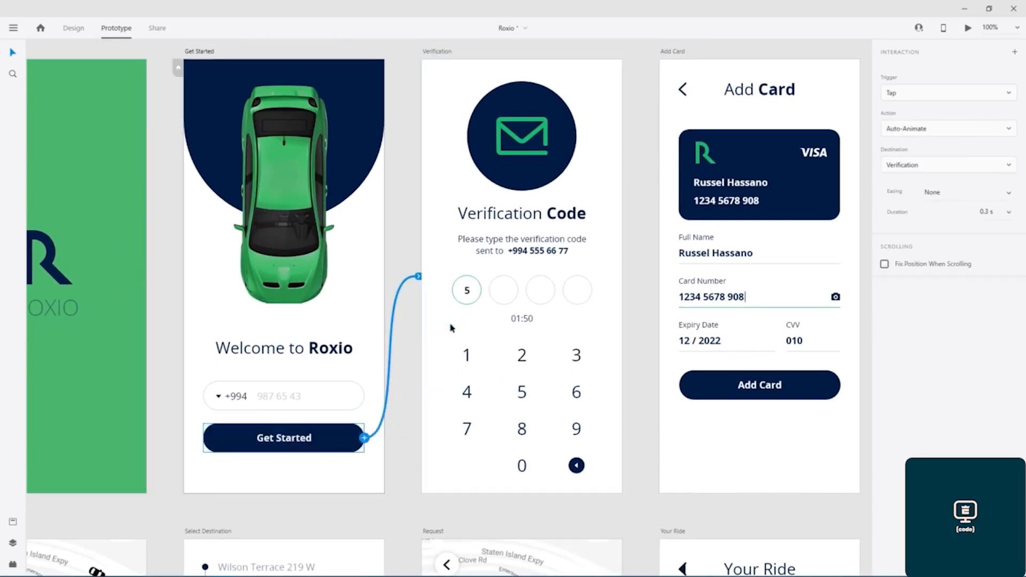
left_click(1010, 166)
left_click(1011, 166)
left_click(980, 129)
left_click(976, 146)
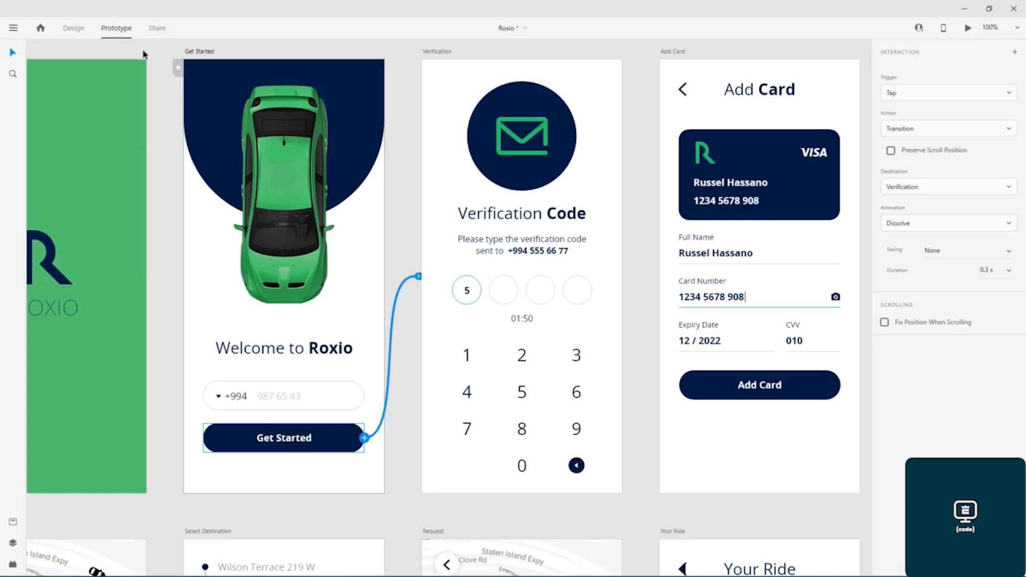
Preview the prototype, test the Get Started button's link to Verification, close the preview, and clear the selection
left_click(969, 28)
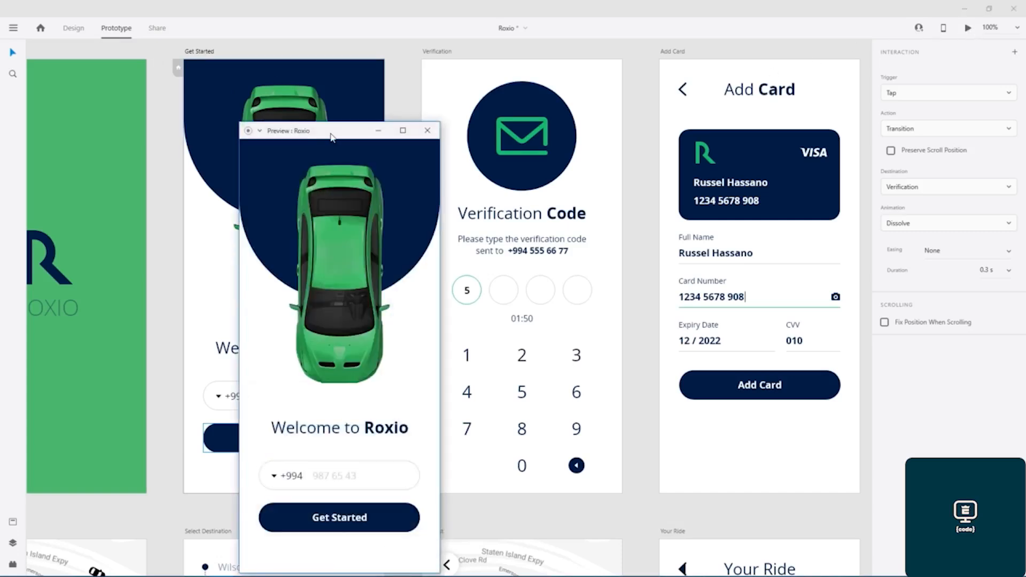
left_click(503, 448)
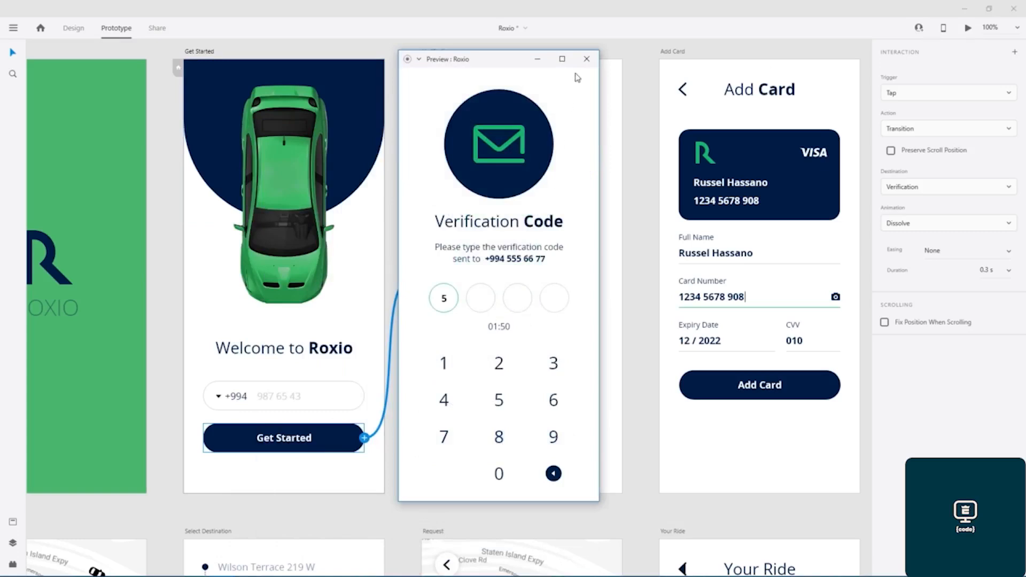
left_click(586, 58)
left_click(410, 186)
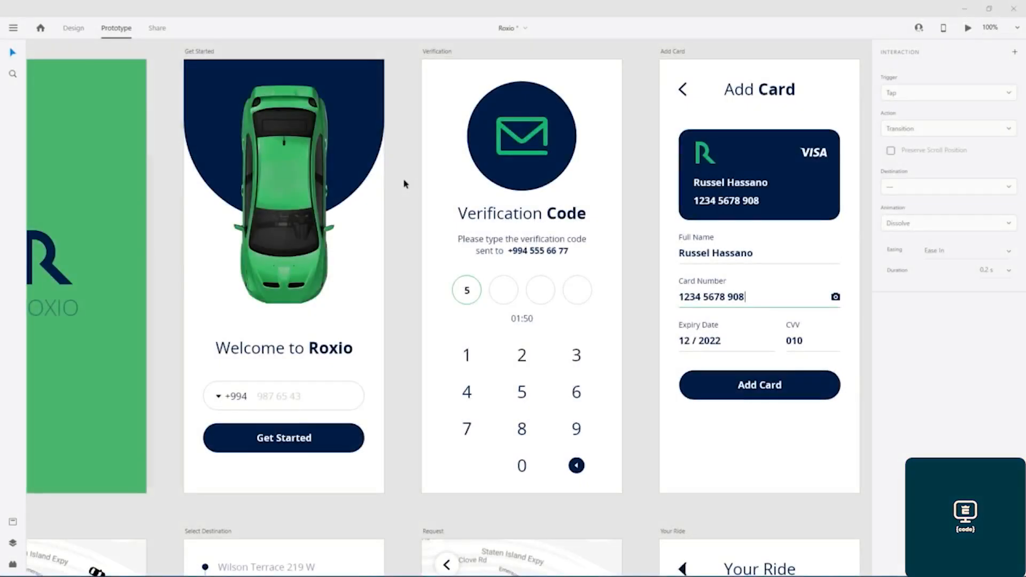
Look over the light and dark taxi screens and save the document
scroll(404, 184, "down", 5)
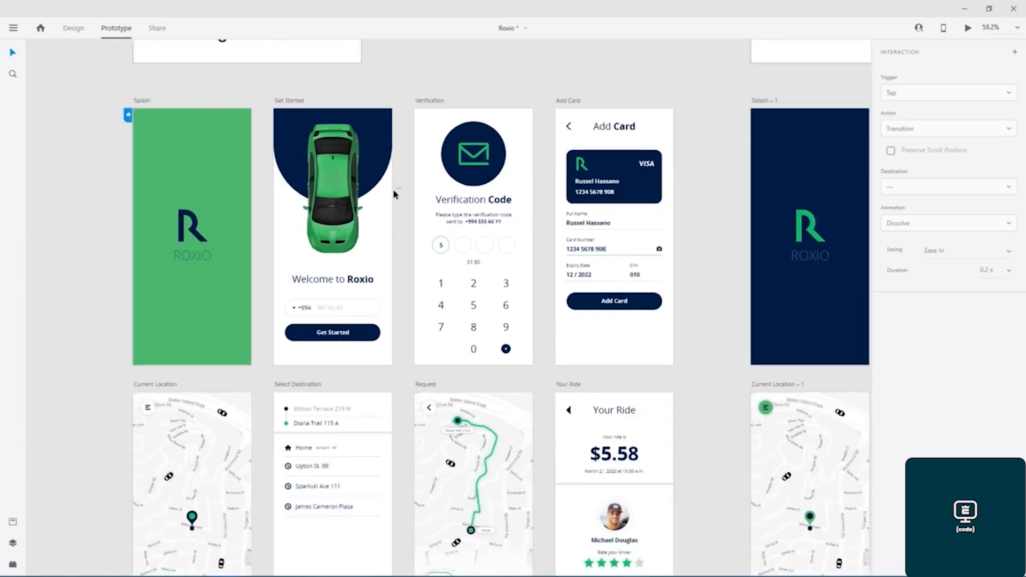
left_click_drag(440, 67, 349, 105)
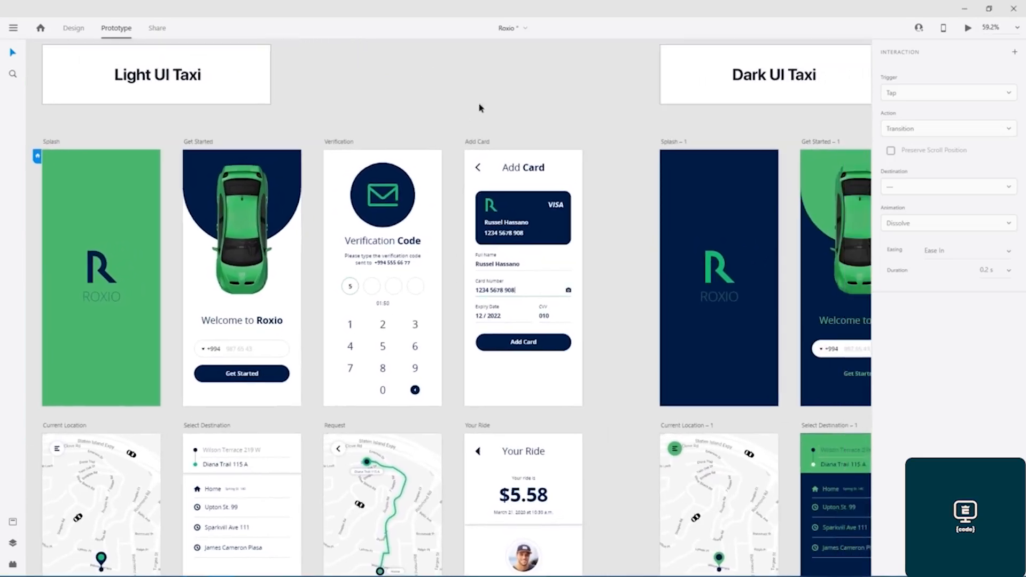
left_click_drag(592, 139, 352, 146)
key("ctrl+s")
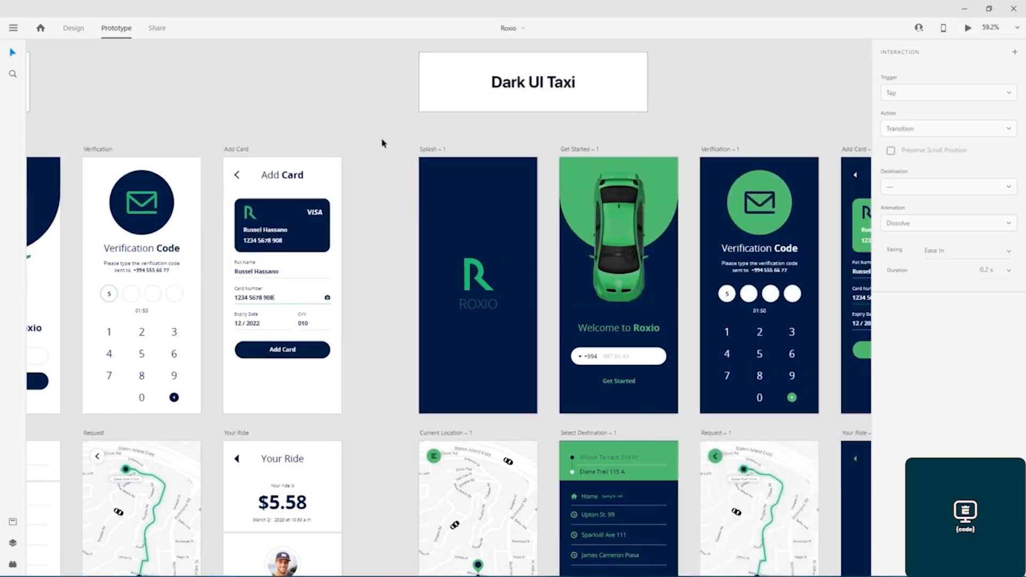
Select the dashed line between the two location dots on the light Select Destination artboard and switch to Design mode
left_click_drag(398, 337, 408, 171)
left_click_drag(364, 248, 644, 216)
left_click_drag(329, 230, 432, 224)
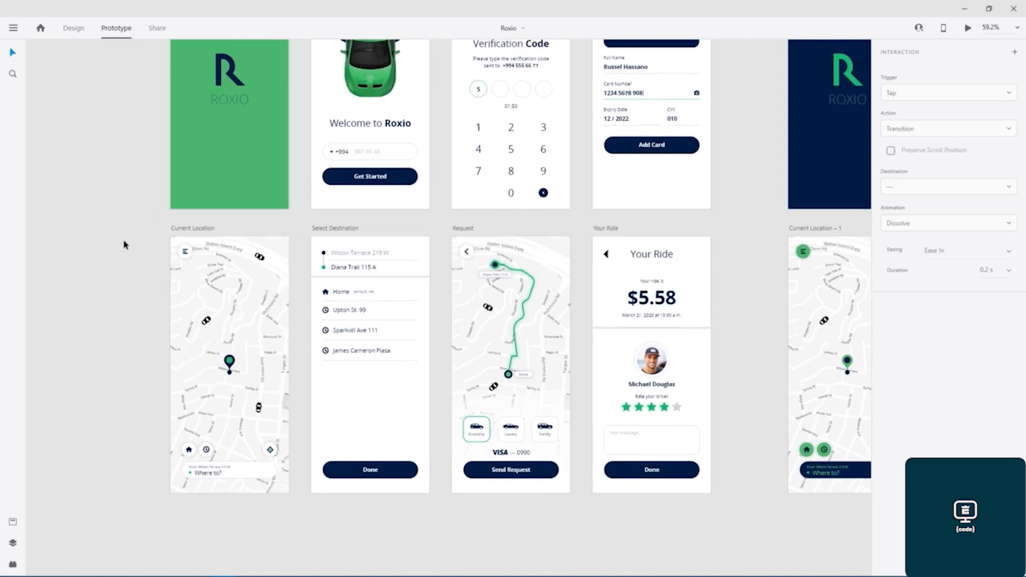
scroll(353, 267, "up", 8, "ctrl")
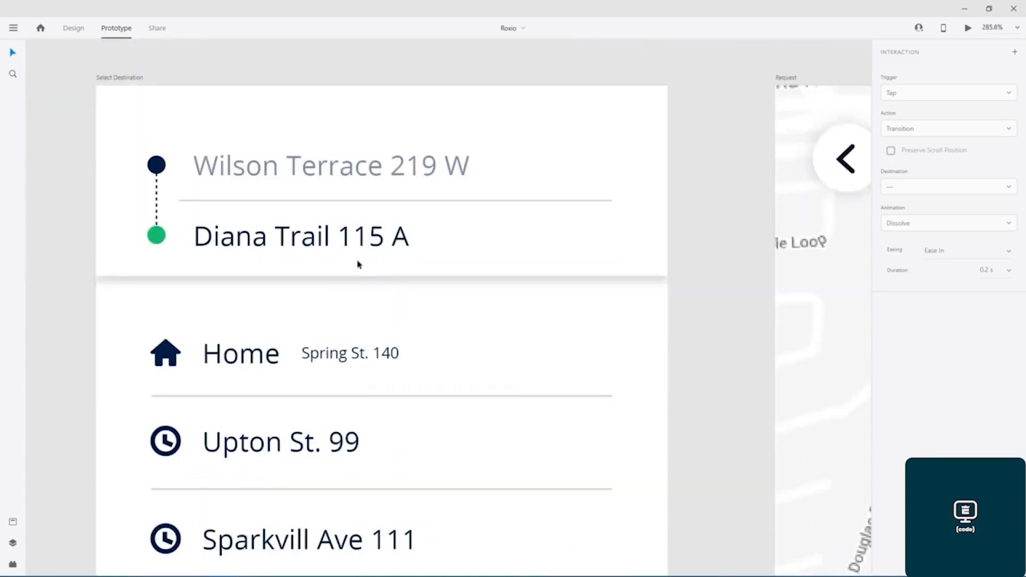
left_click_drag(348, 248, 577, 306)
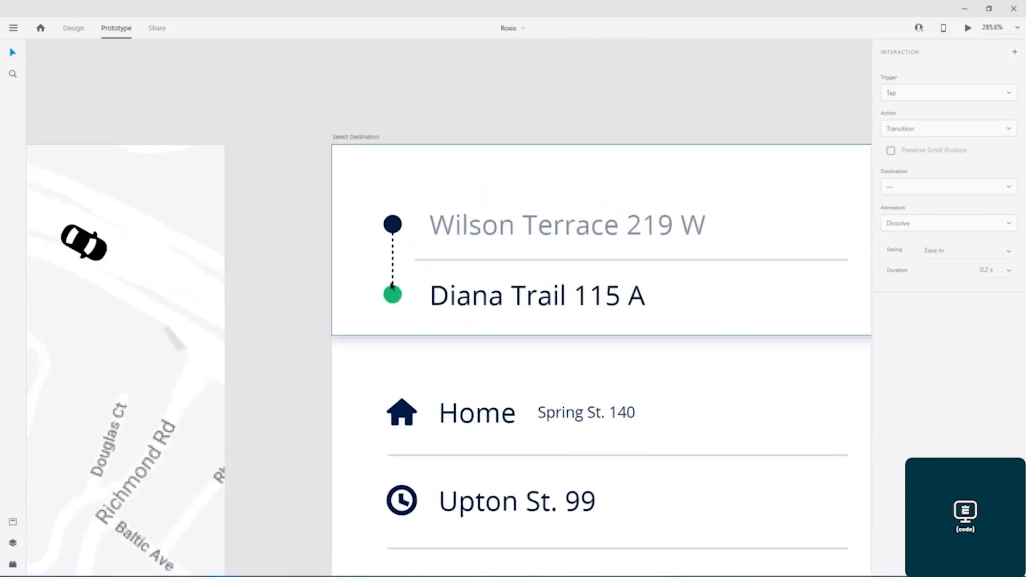
scroll(392, 287, "up", 6, "ctrl")
scroll(380, 292, "up", 5, "ctrl")
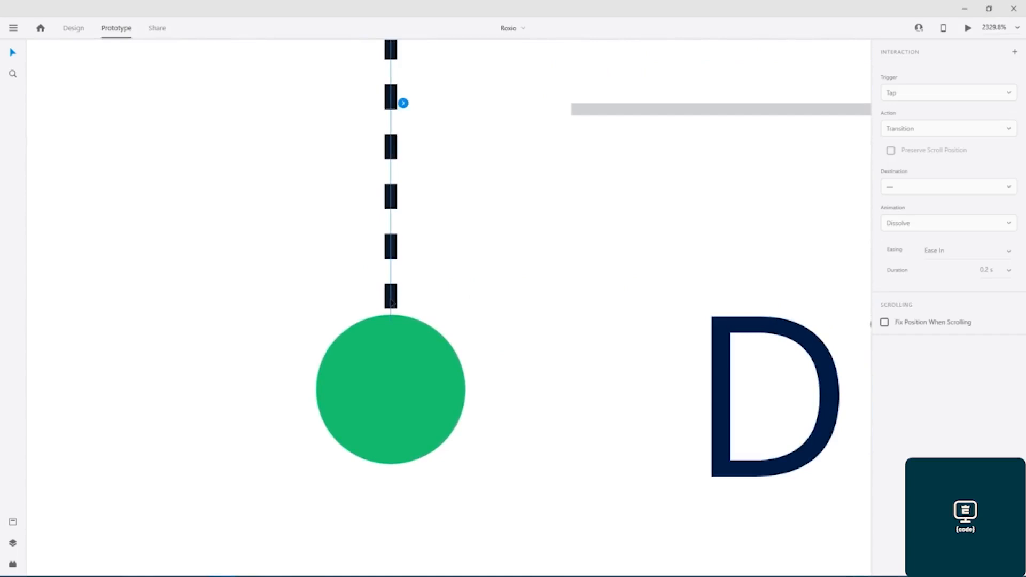
left_click(429, 212)
scroll(429, 216, "down", 3, "ctrl")
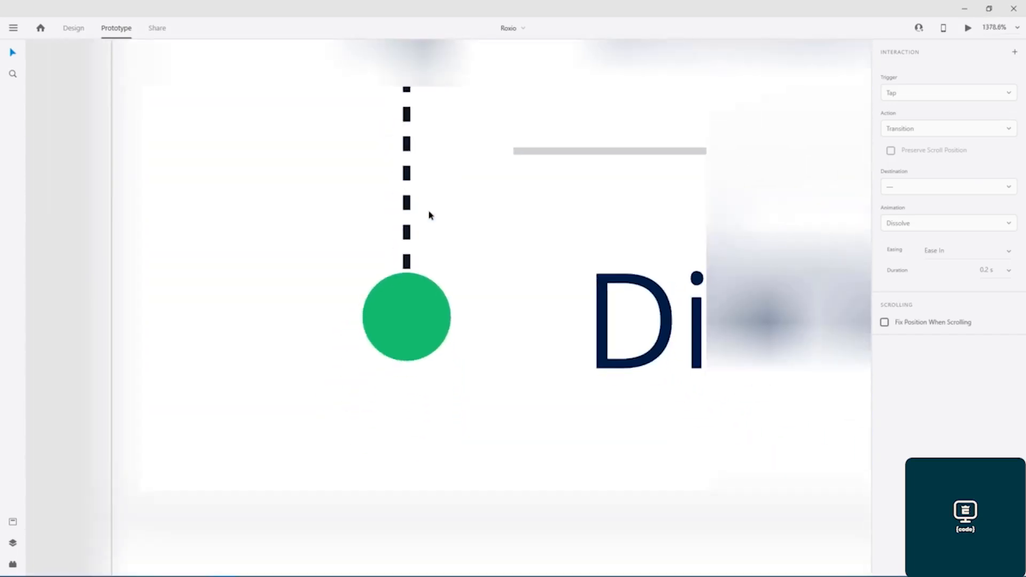
scroll(452, 149, "up", 5)
scroll(431, 383, "down", 3)
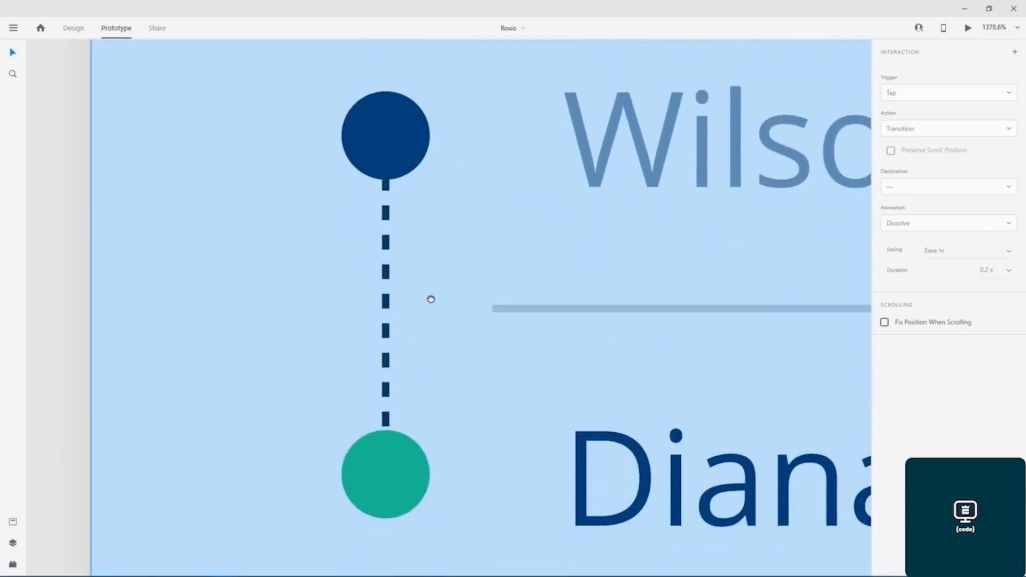
left_click(385, 274)
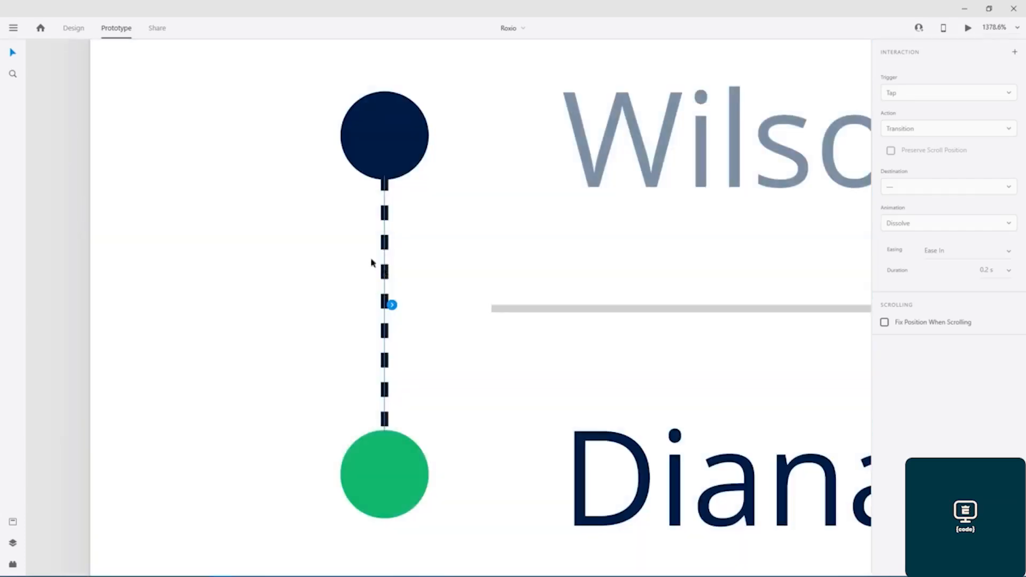
left_click(75, 29)
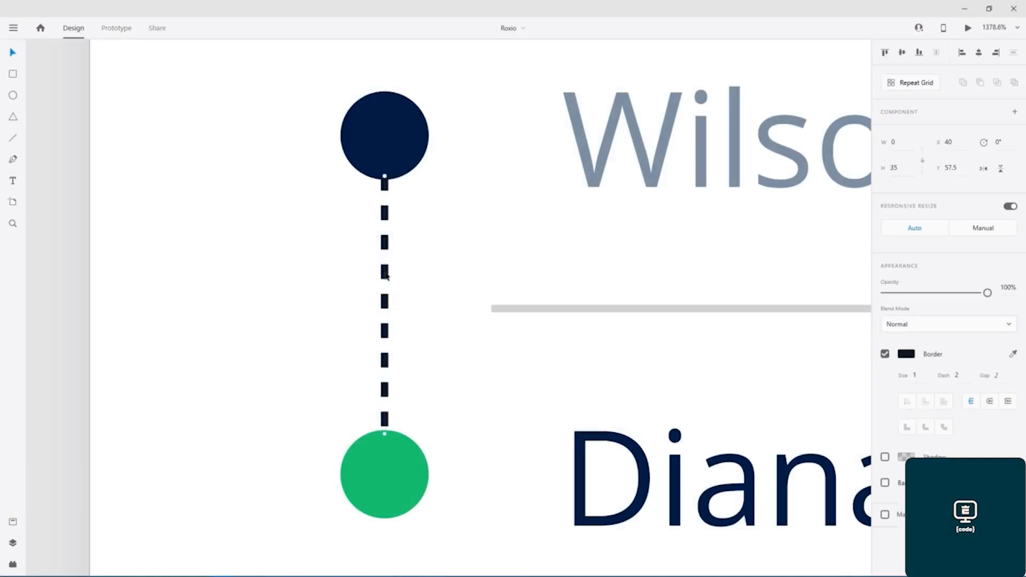
Raise the lower end point of the dashed line between the location dots to Y 91.5, with dash 1 and gap 0
double_click(385, 274)
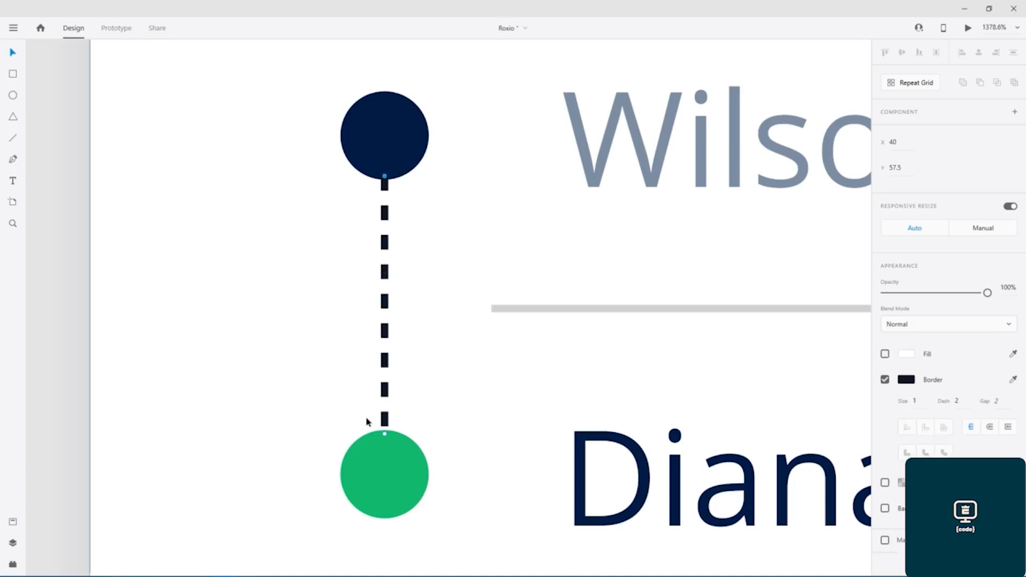
left_click_drag(386, 438, 394, 400)
key("Up")
left_click_drag(972, 399, 944, 399)
type("1")
key("Return")
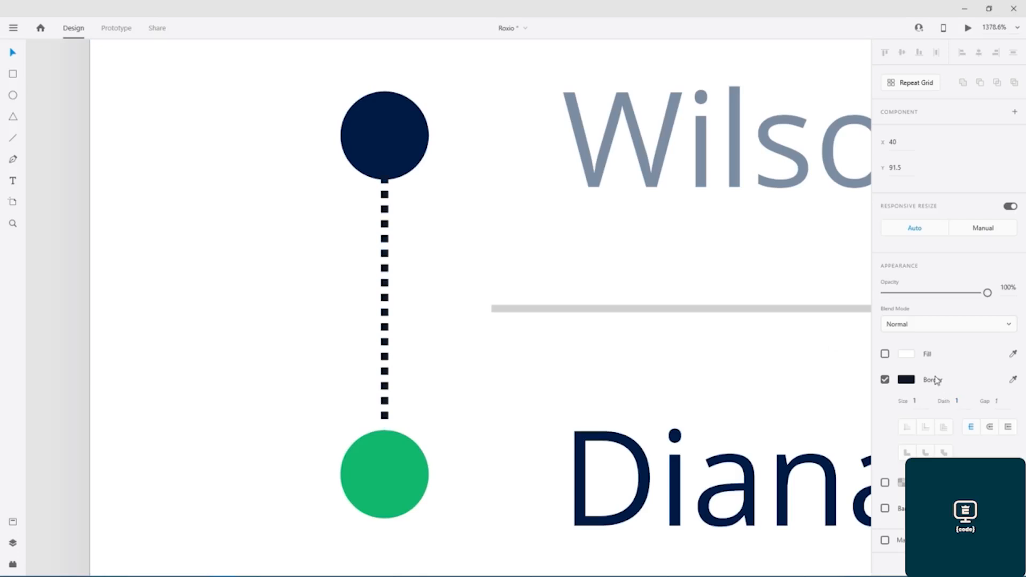
left_click(991, 396)
type("0")
key("Return")
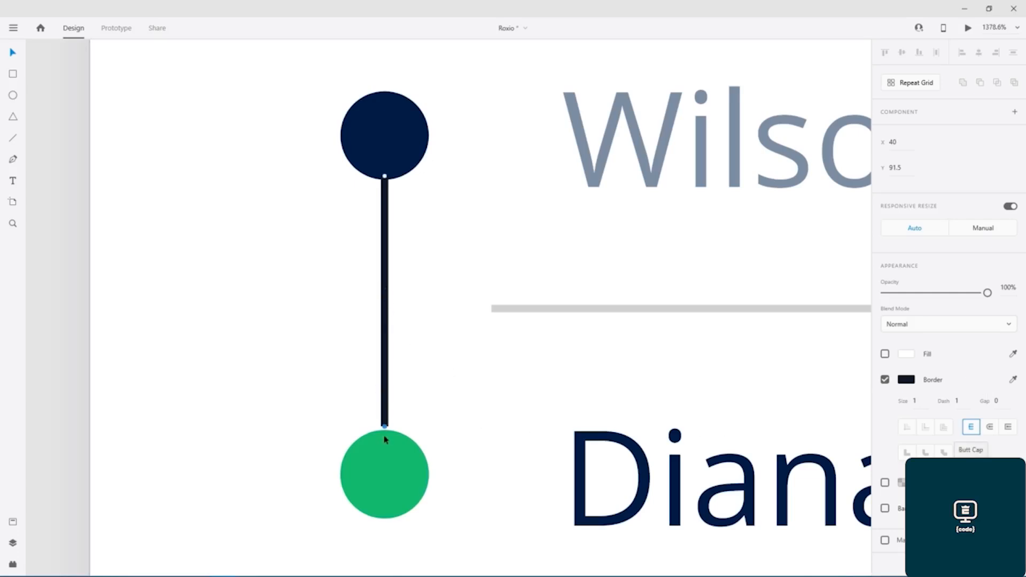
Move the line's lower end point to about Y 92 so that it meets the top edge of the green dot
left_click_drag(387, 430, 389, 433)
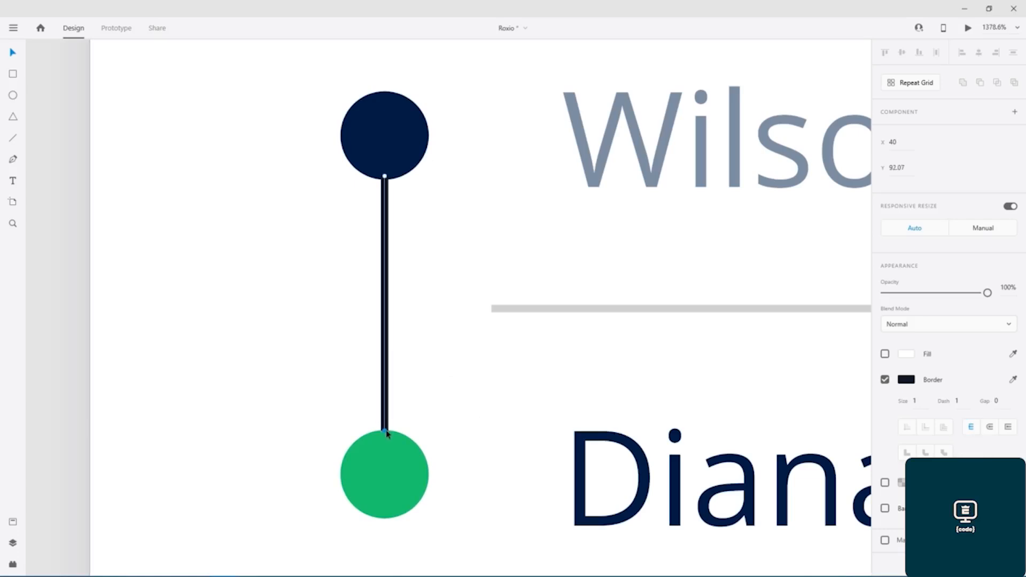
left_click(404, 415)
scroll(390, 436, "up", 5)
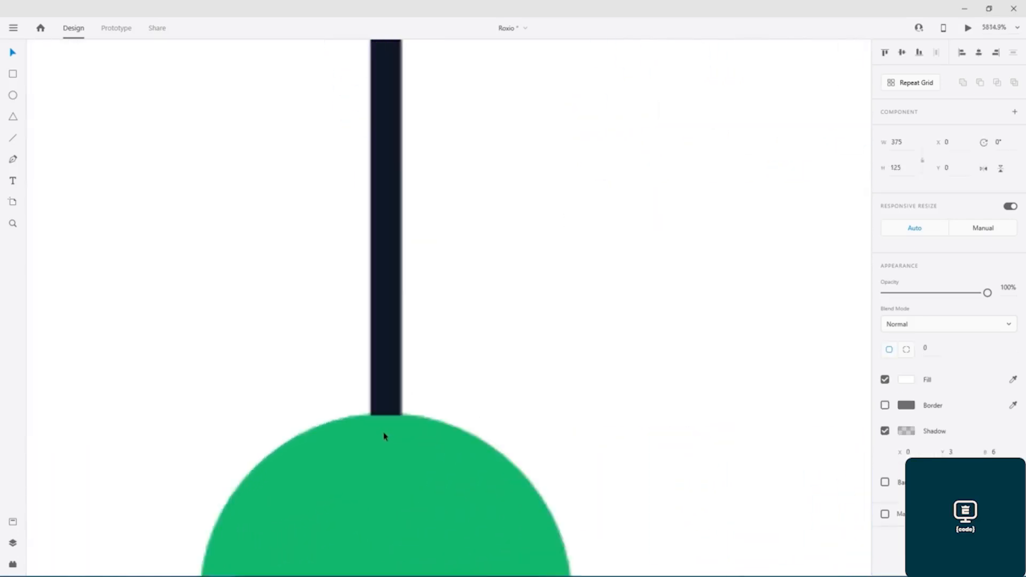
left_click(392, 402)
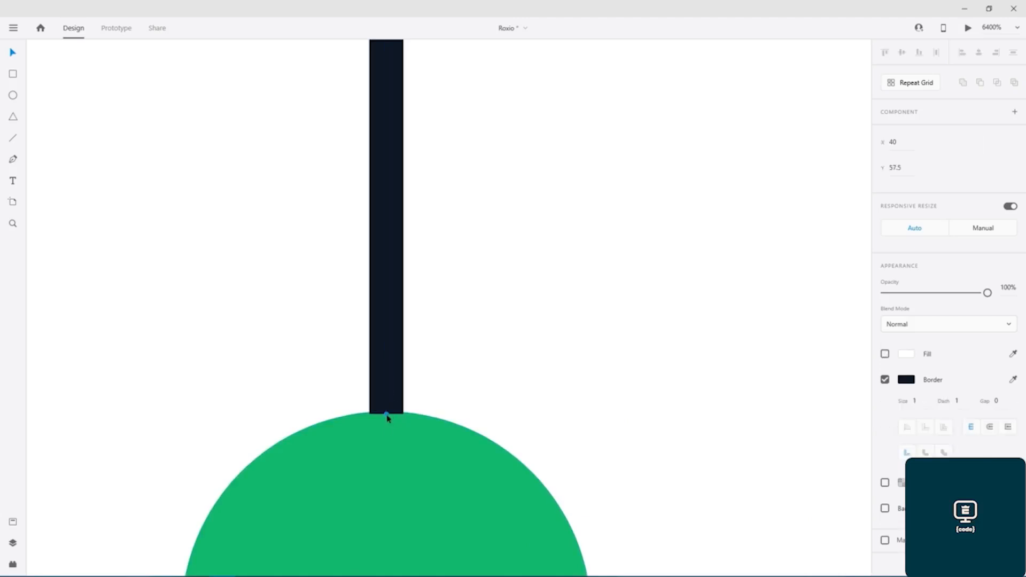
left_click_drag(388, 418, 387, 415)
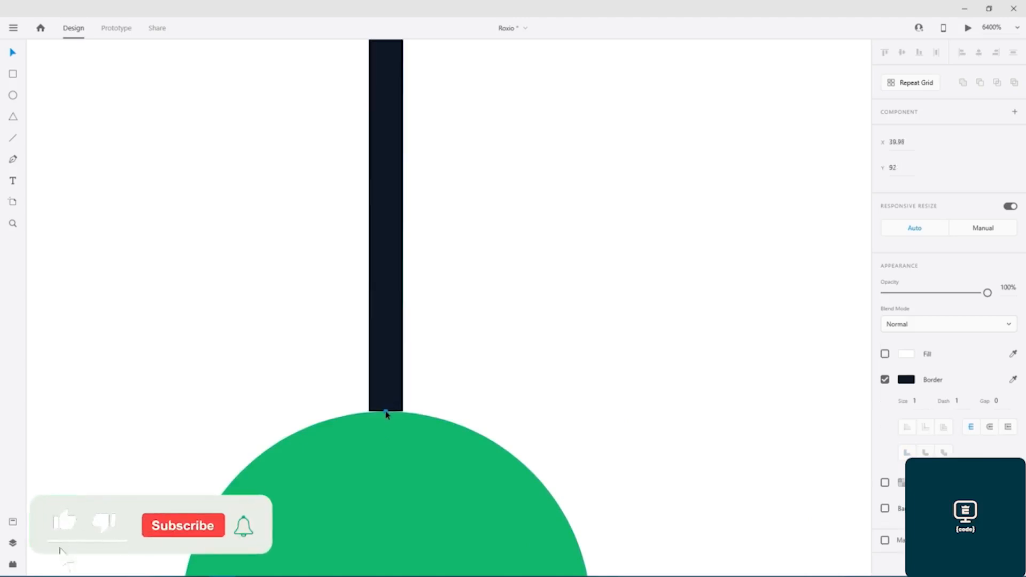
left_click(466, 321)
Change the border color of the line between the two location dots to the saved dark navy swatch
scroll(466, 321, "down", 1)
scroll(465, 325, "down", 5)
scroll(499, 332, "down", 1)
left_click_drag(514, 208, 440, 266)
scroll(424, 282, "up", 3)
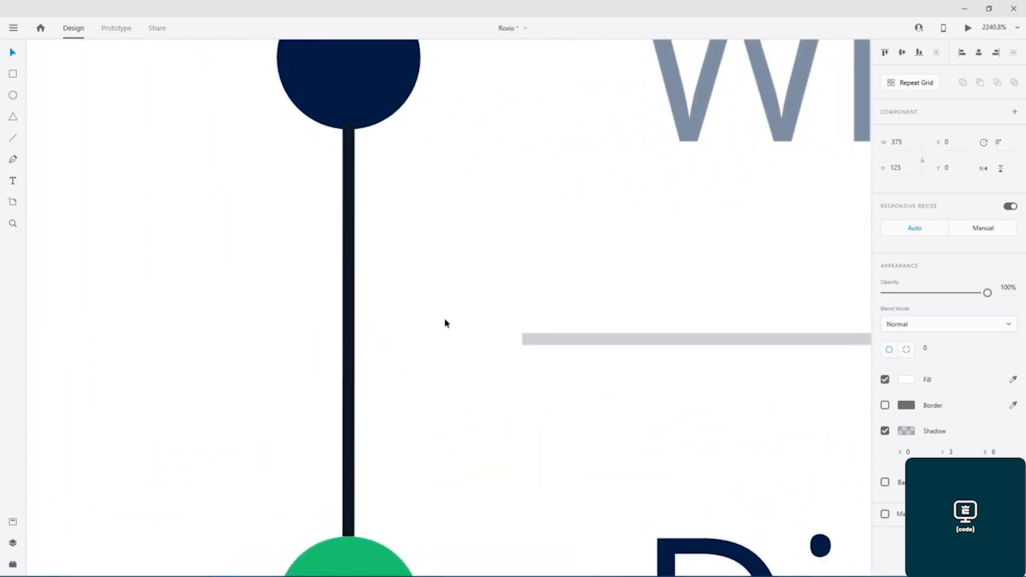
left_click_drag(442, 320, 438, 289)
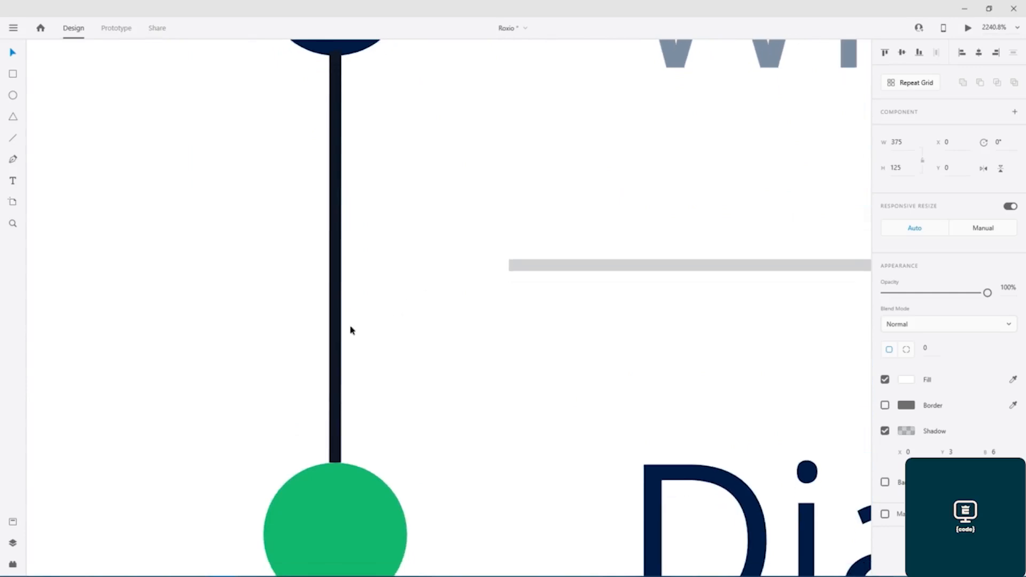
left_click(339, 330)
double_click(339, 330)
left_click(904, 381)
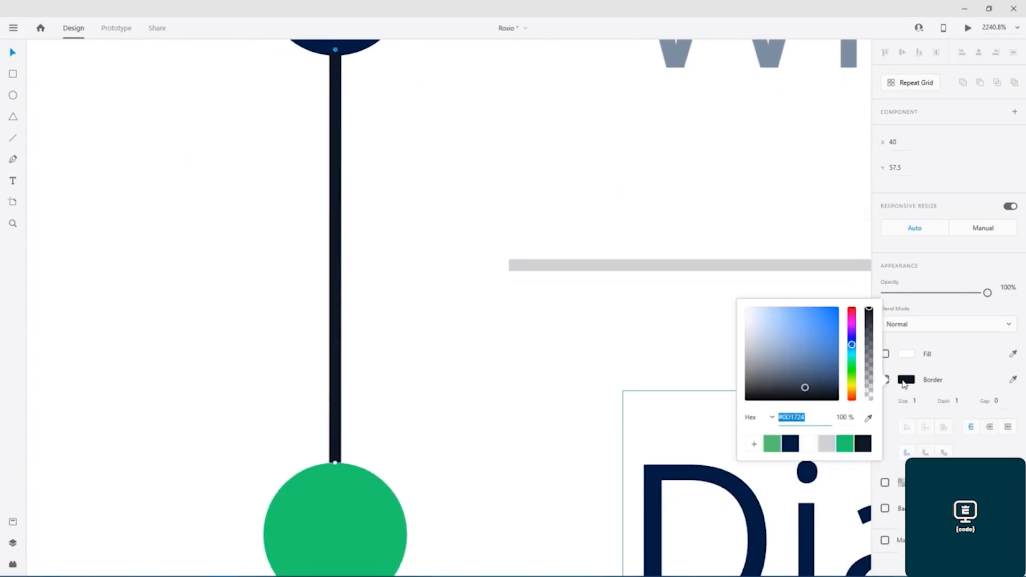
left_click(789, 445)
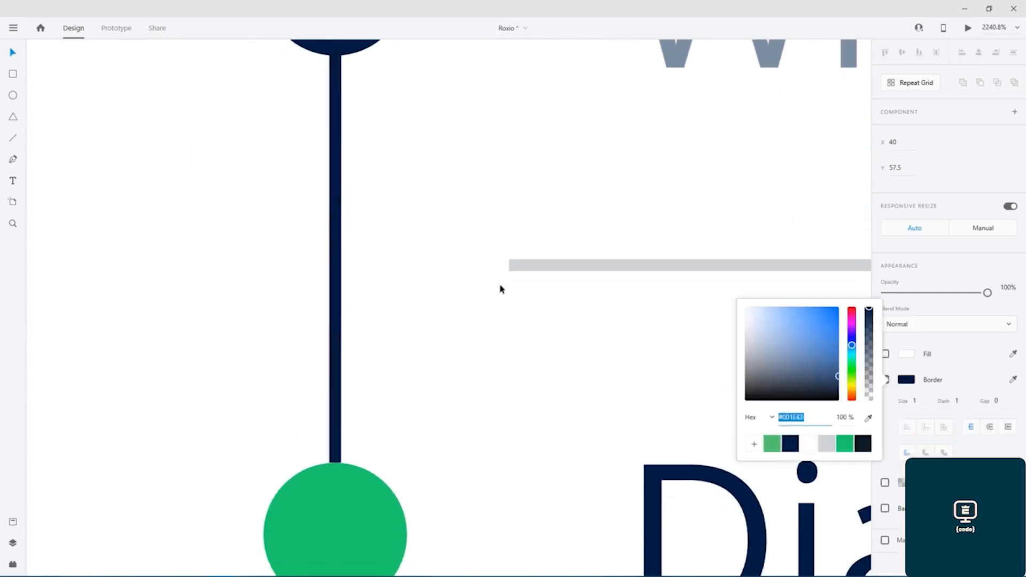
key("Escape")
left_click(448, 188)
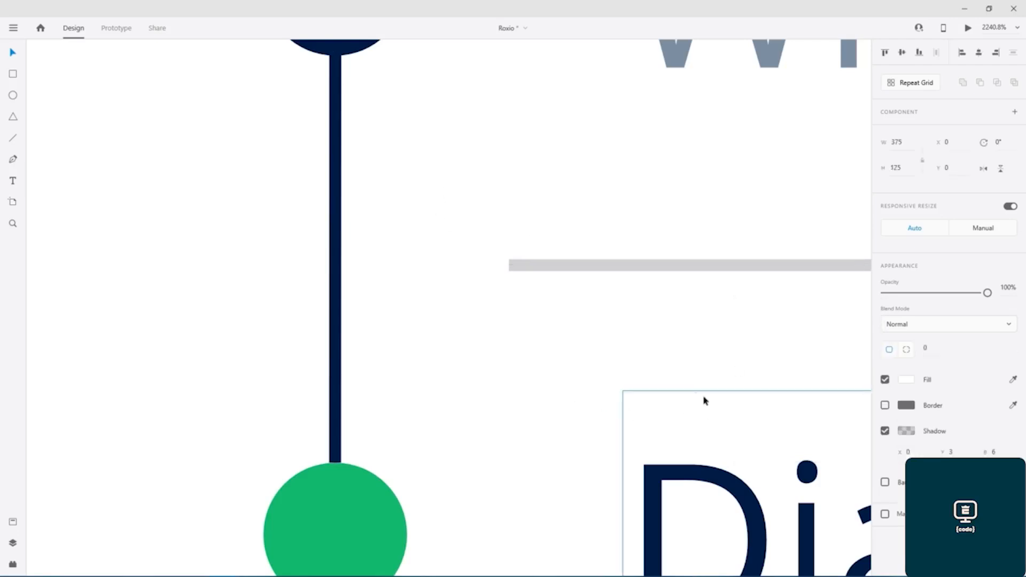
Make the line between the location dots dashed again with a gap of 2 and a dash of 2
double_click(340, 282)
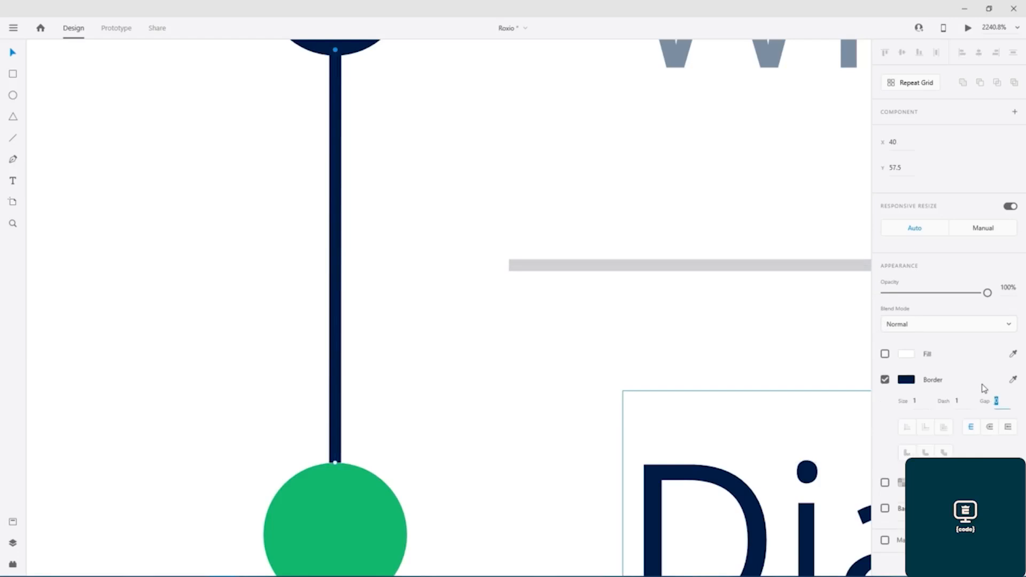
type("1")
key("Return")
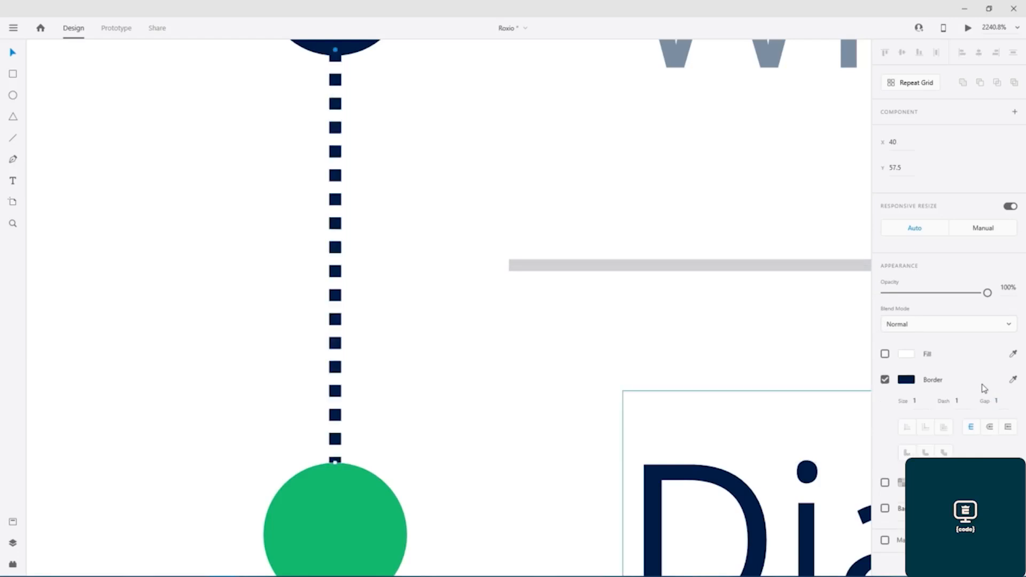
left_click(998, 401)
type("2")
key("Return")
left_click(957, 401)
type("2")
key("Return")
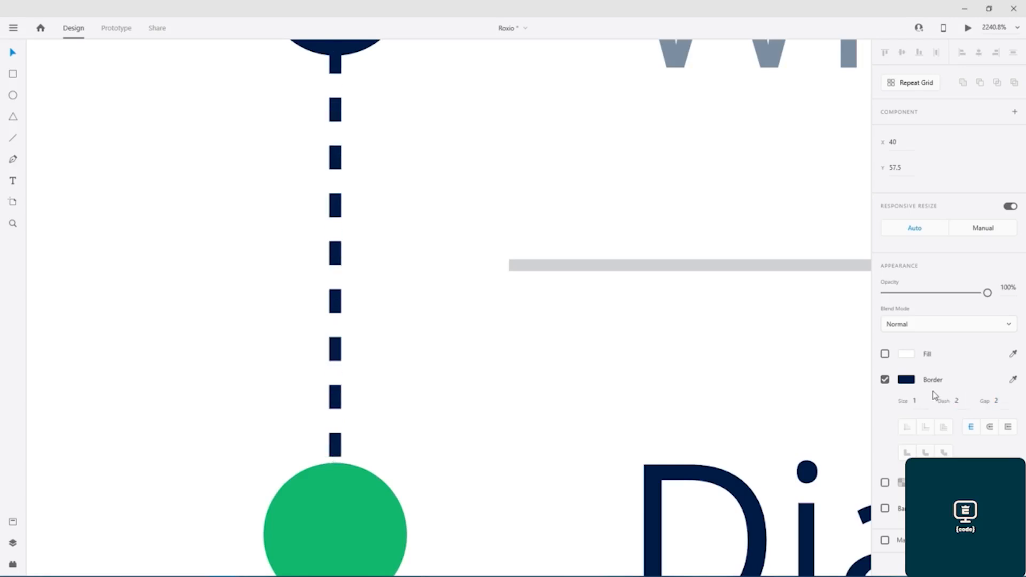
left_click(396, 245)
Look over the rest of the Select Destination artboard and the car selection map, and inspect the green route's anchor points
scroll(145, 248, "down", 1)
scroll(143, 250, "down", 5)
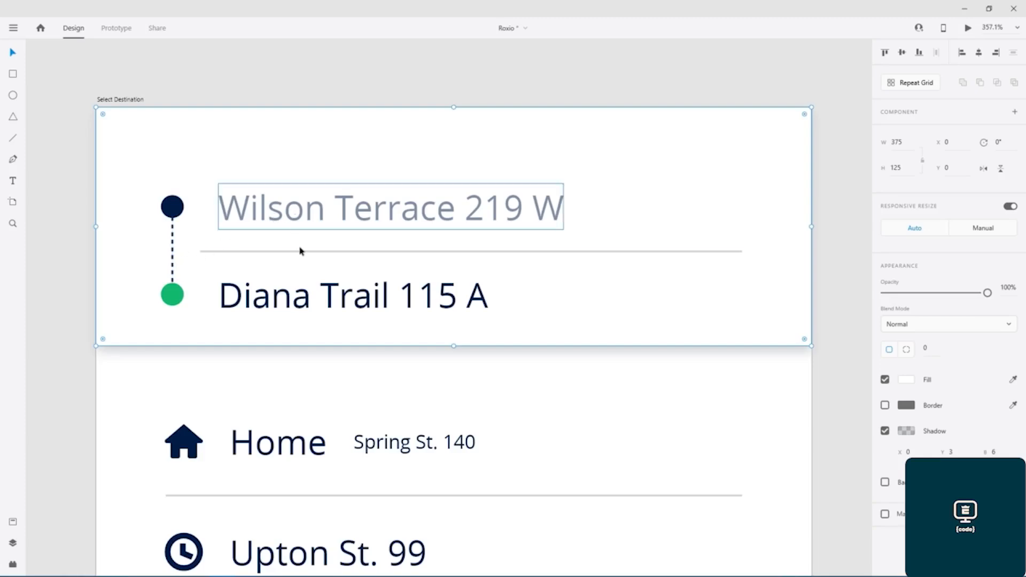
left_click_drag(652, 381, 637, 156)
left_click_drag(597, 404, 602, 218)
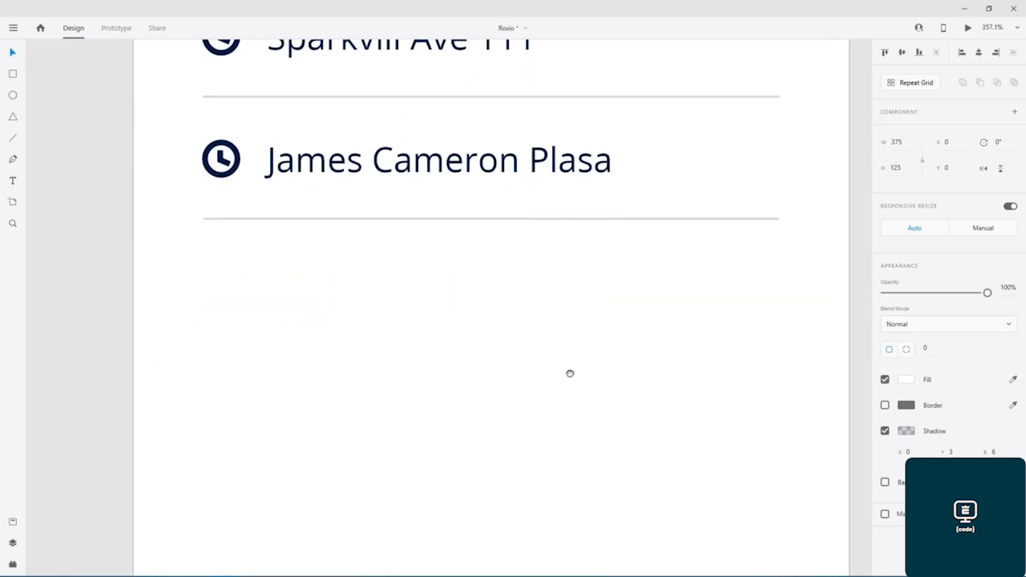
left_click_drag(570, 371, 562, 182)
left_click_drag(591, 426, 326, 385)
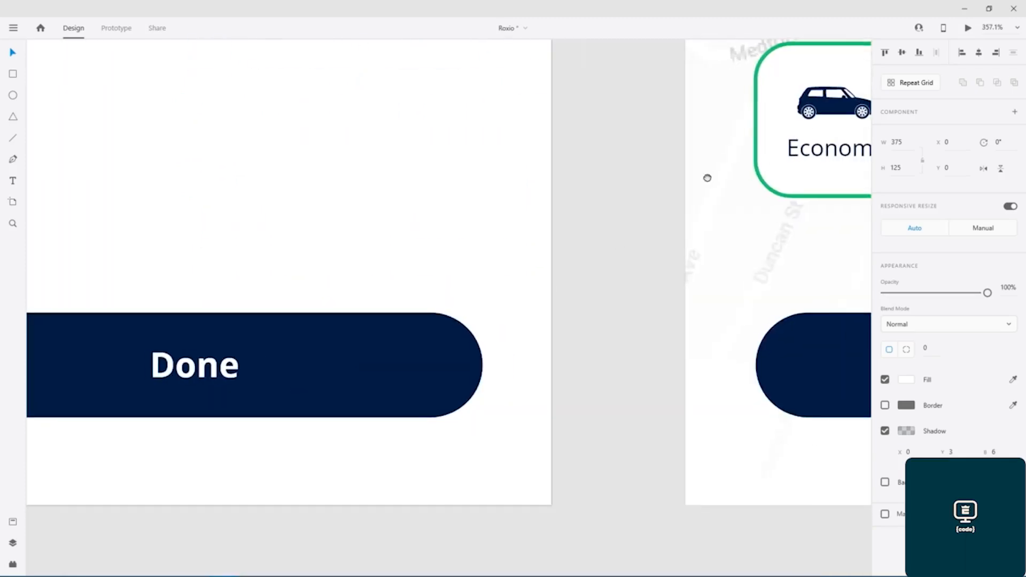
left_click_drag(708, 178, 282, 341)
left_click_drag(492, 317, 343, 418)
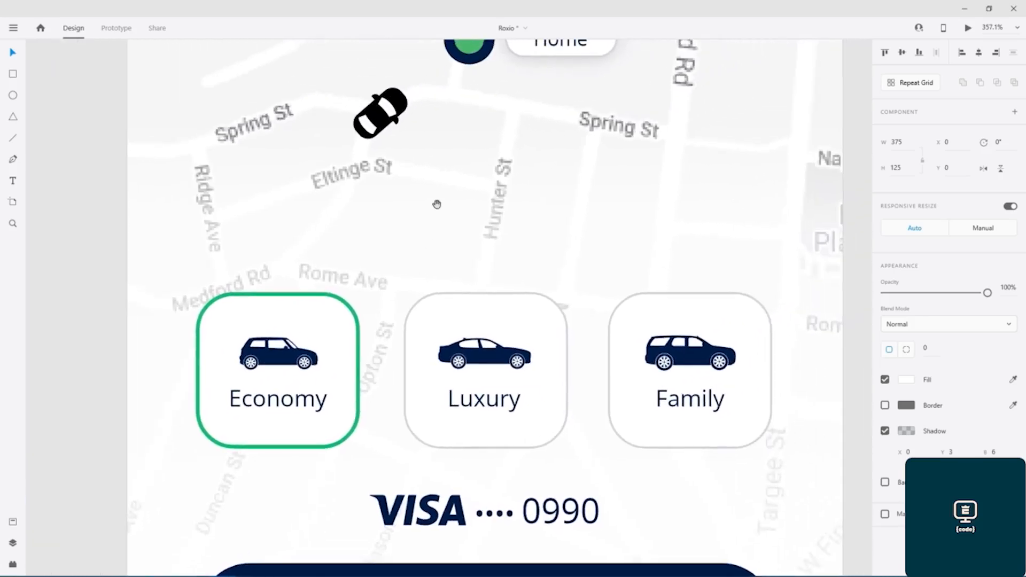
left_click_drag(438, 204, 376, 392)
left_click_drag(395, 267, 392, 479)
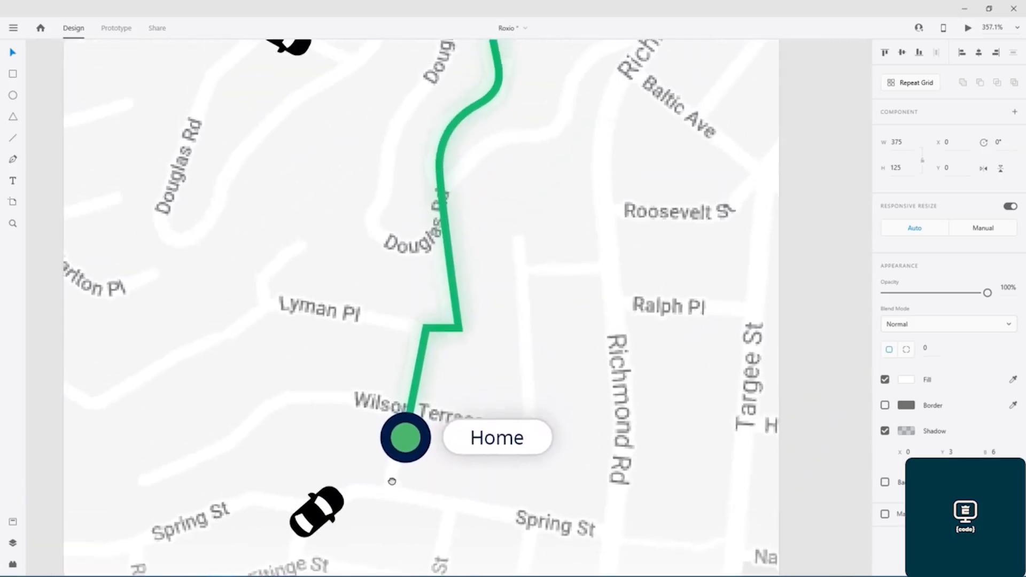
double_click(427, 340)
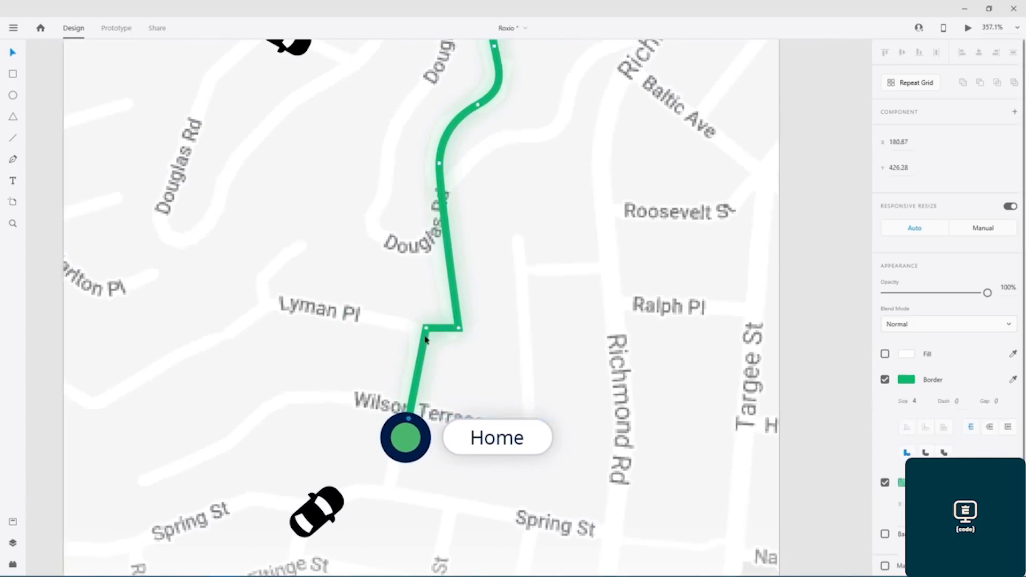
Draw a path with the Pen tool along the Wilson Terrace road from its lower end to the route just above the Home marker
left_click(13, 161)
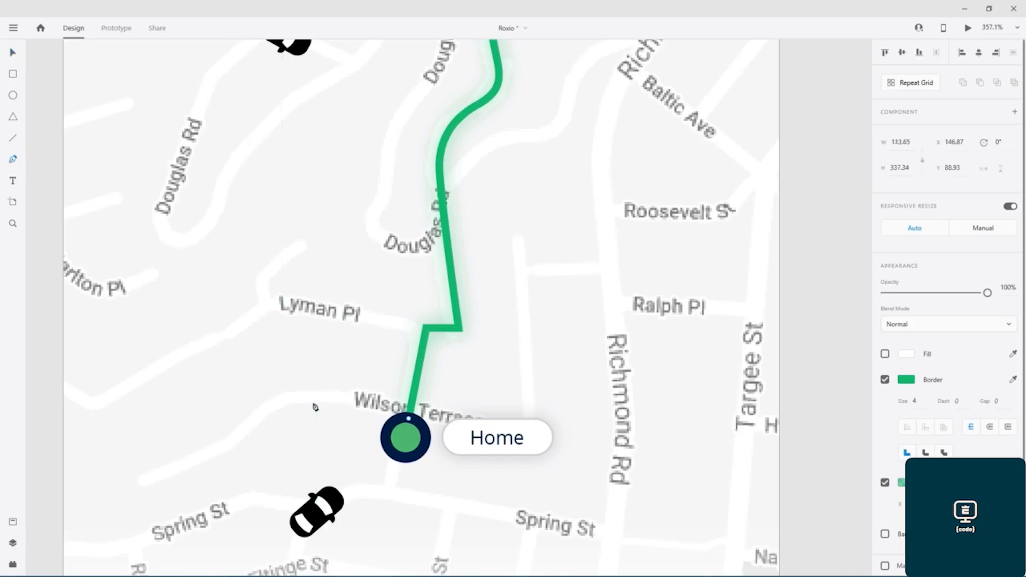
left_click(142, 482)
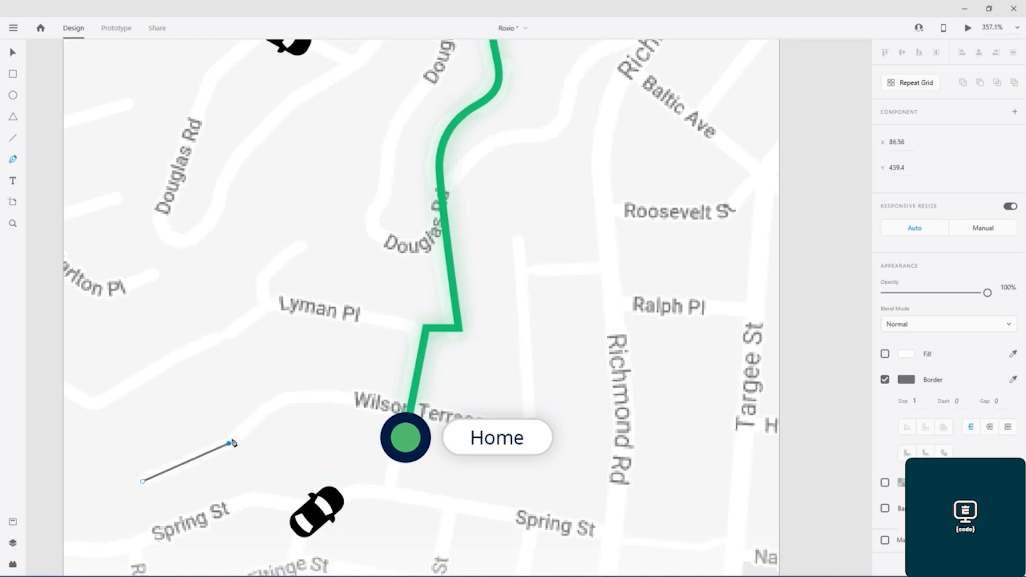
left_click(286, 398)
left_click(347, 399)
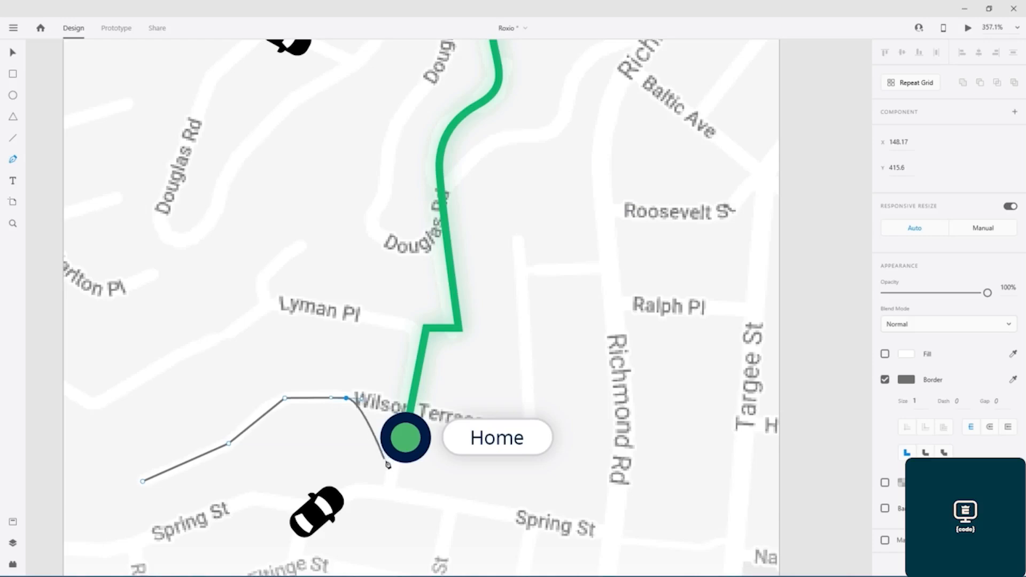
left_click(396, 409)
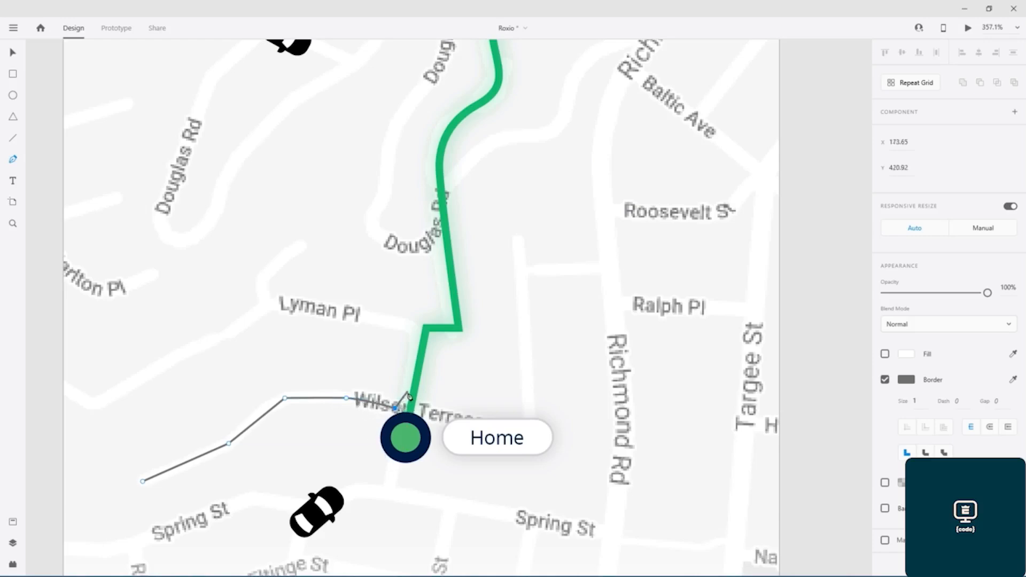
left_click(407, 398)
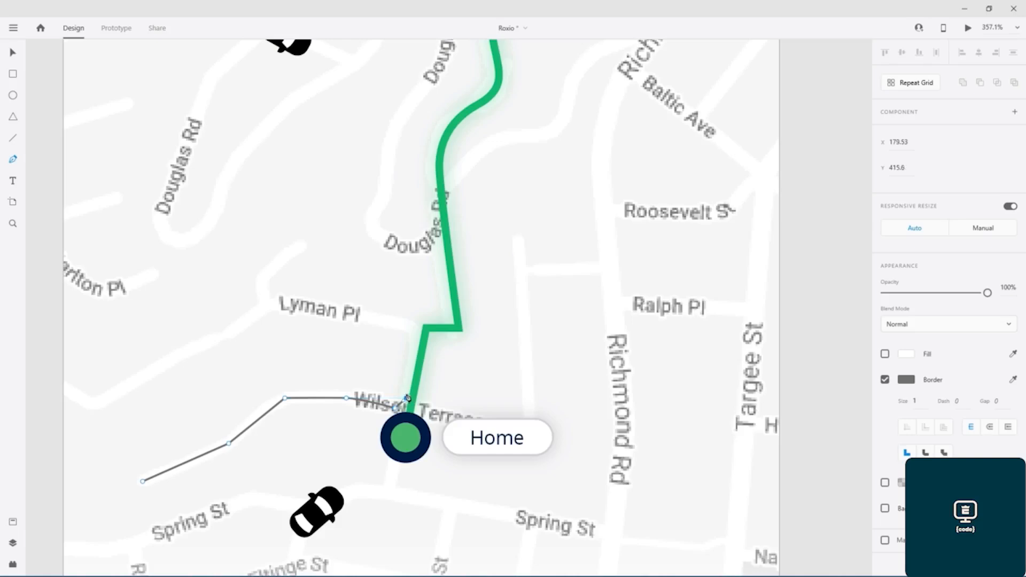
Extend the path up beside the green route, curve it along Lyman Pl, and end it on the short road above
left_click(417, 334)
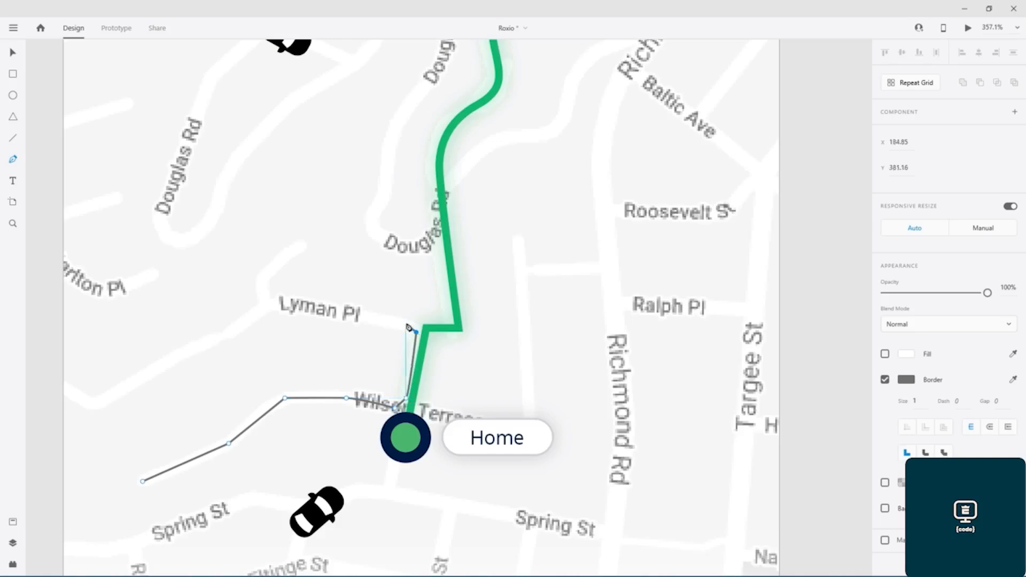
left_click_drag(417, 333, 418, 315)
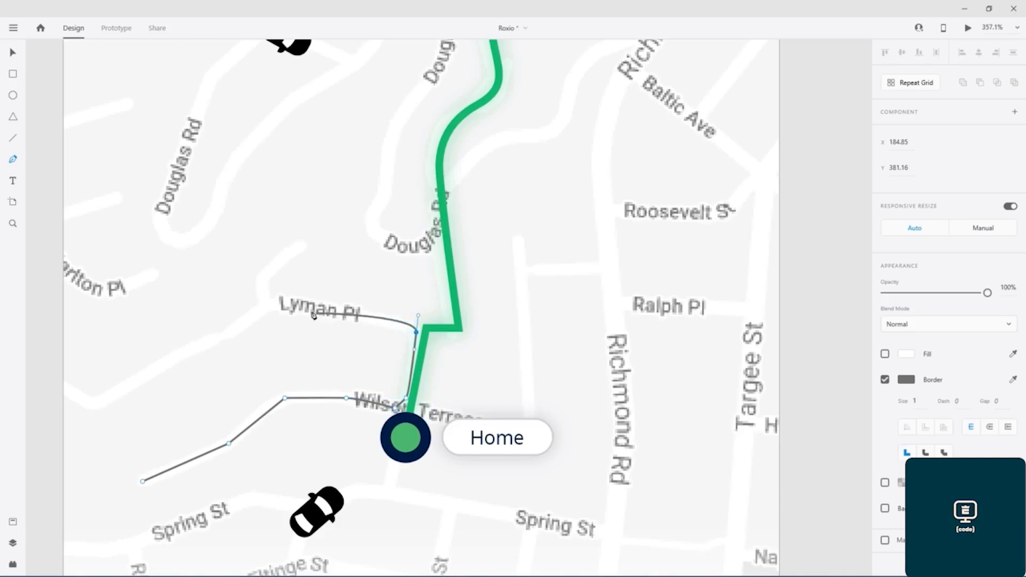
left_click(275, 307)
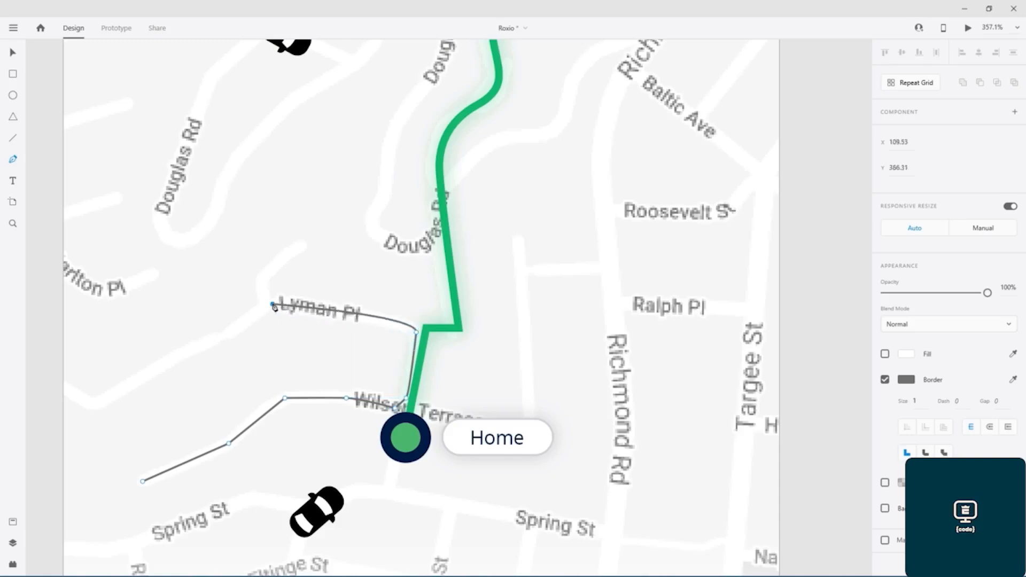
right_click(274, 306)
left_click(269, 344)
left_click_drag(272, 306, 236, 297)
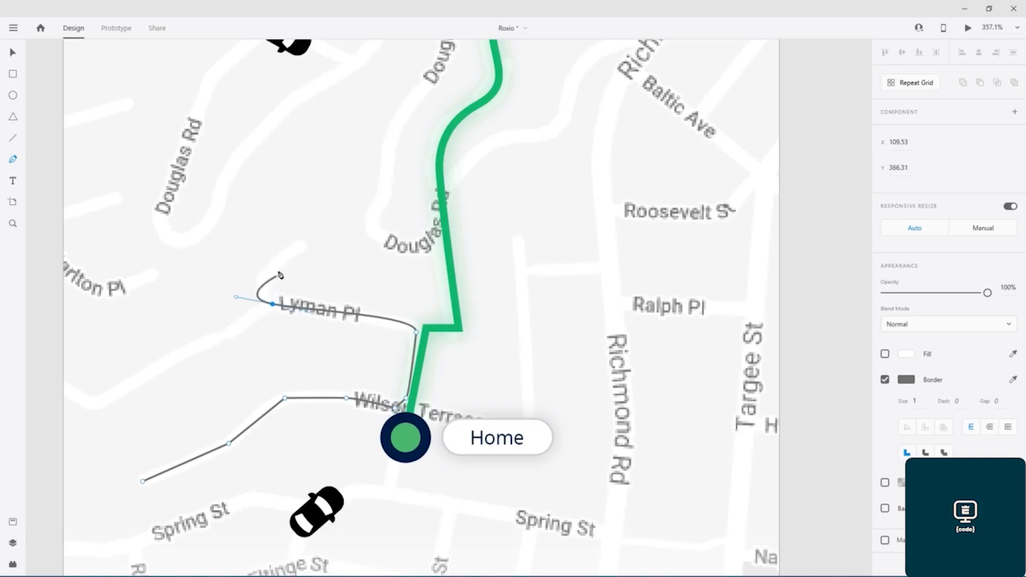
left_click(298, 248)
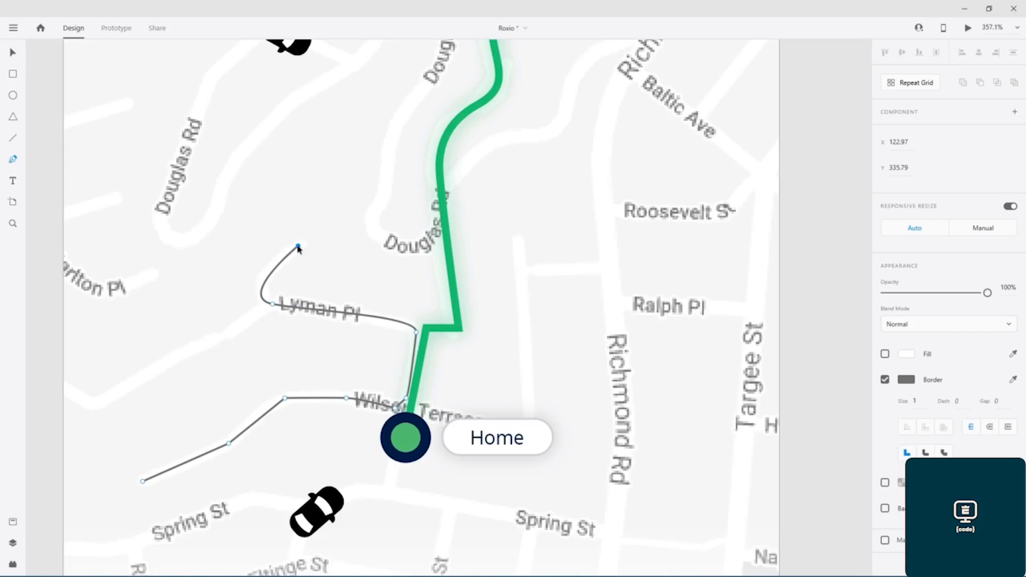
Convert the path's last anchor point and lock the newly drawn path
left_click(299, 247)
double_click(298, 246)
right_click(300, 248)
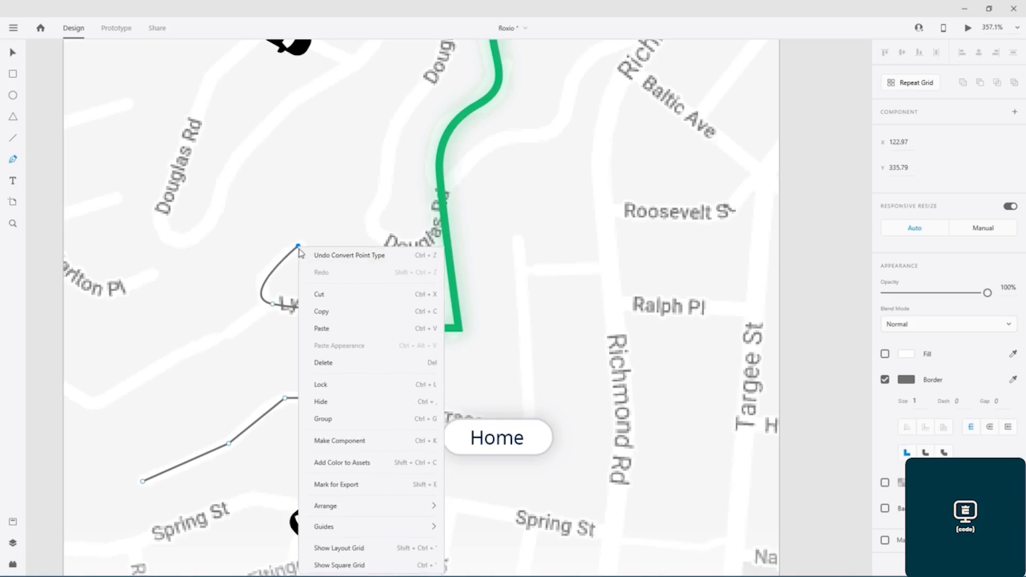
left_click(332, 384)
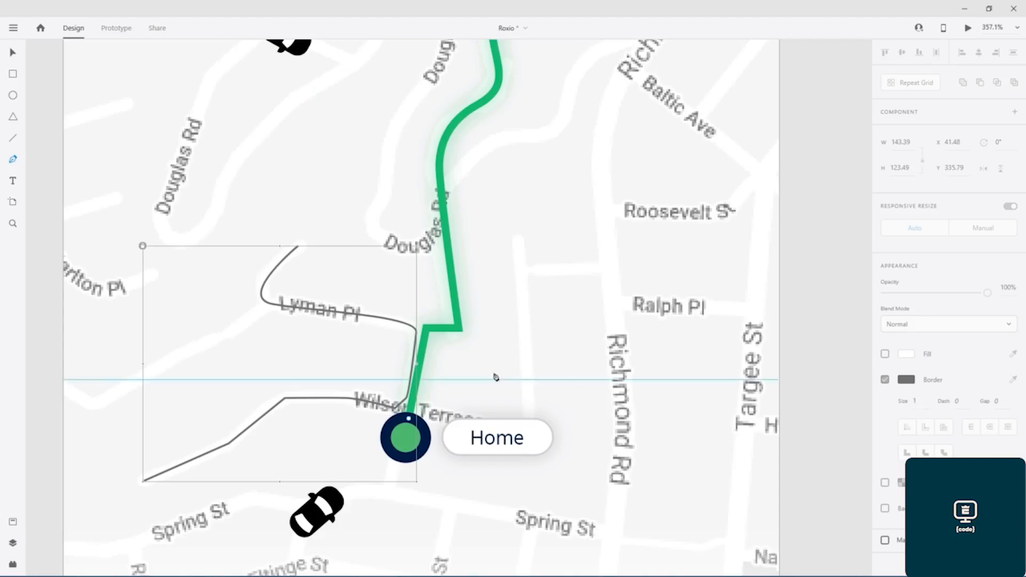
Unlock the newly drawn path by undoing its lock
right_click(142, 249)
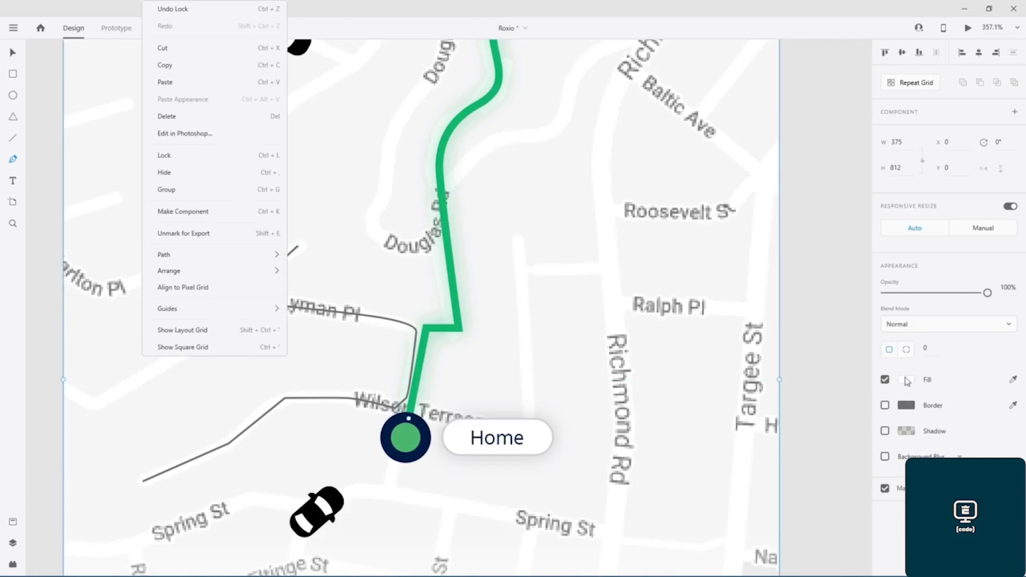
left_click(907, 381)
left_click(907, 381)
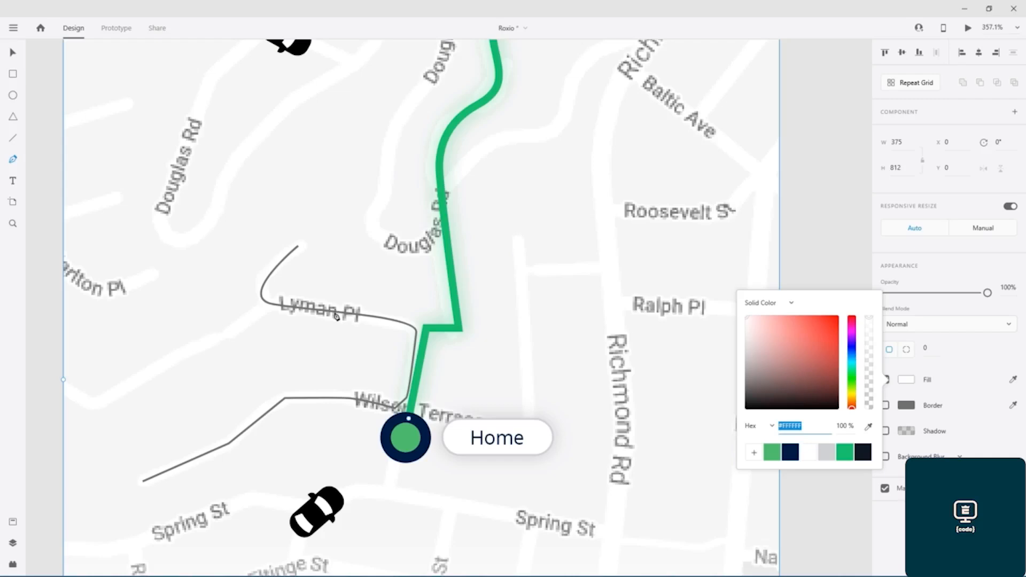
left_click(13, 53)
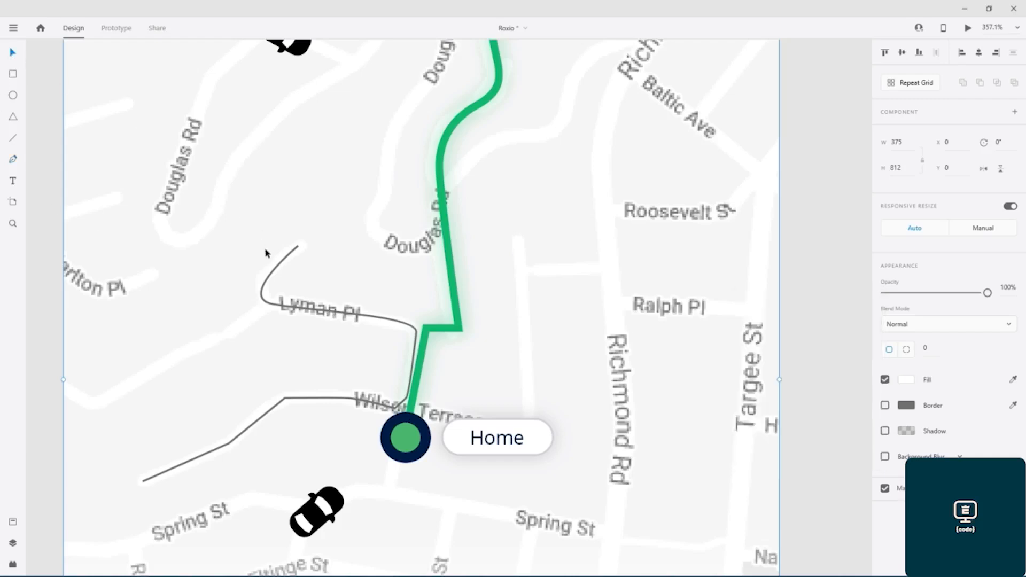
left_click(263, 304)
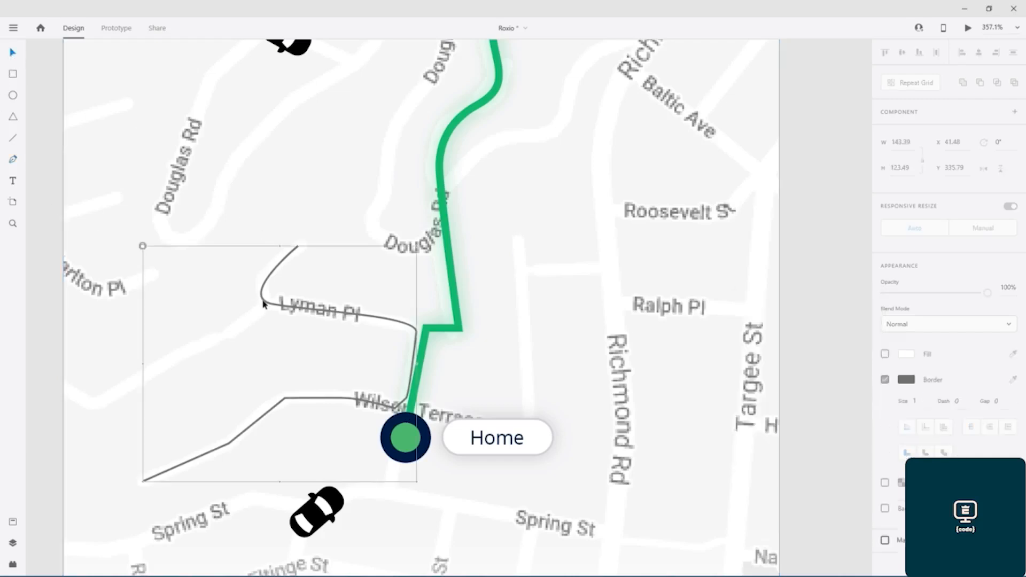
right_click(141, 249)
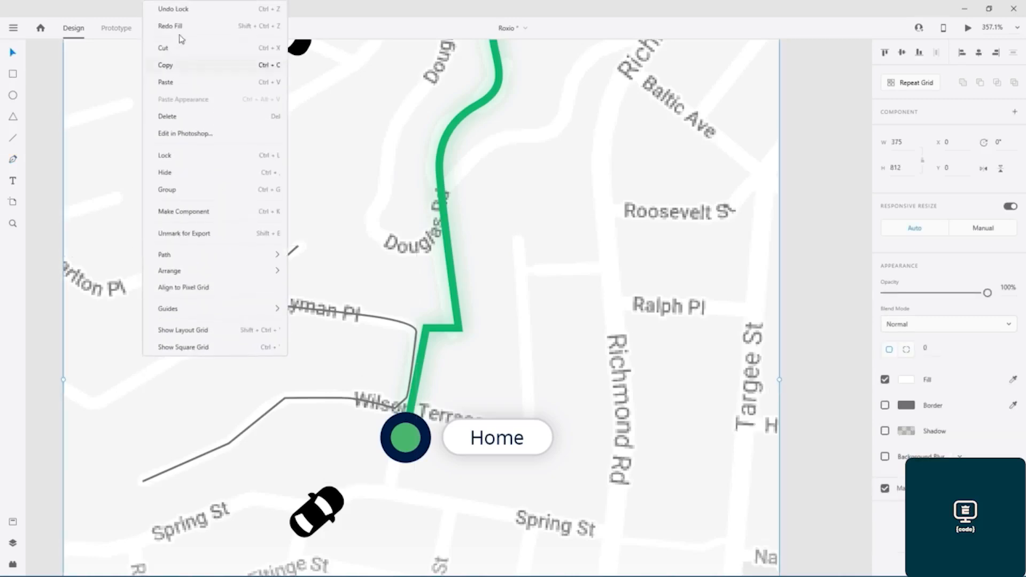
left_click(175, 11)
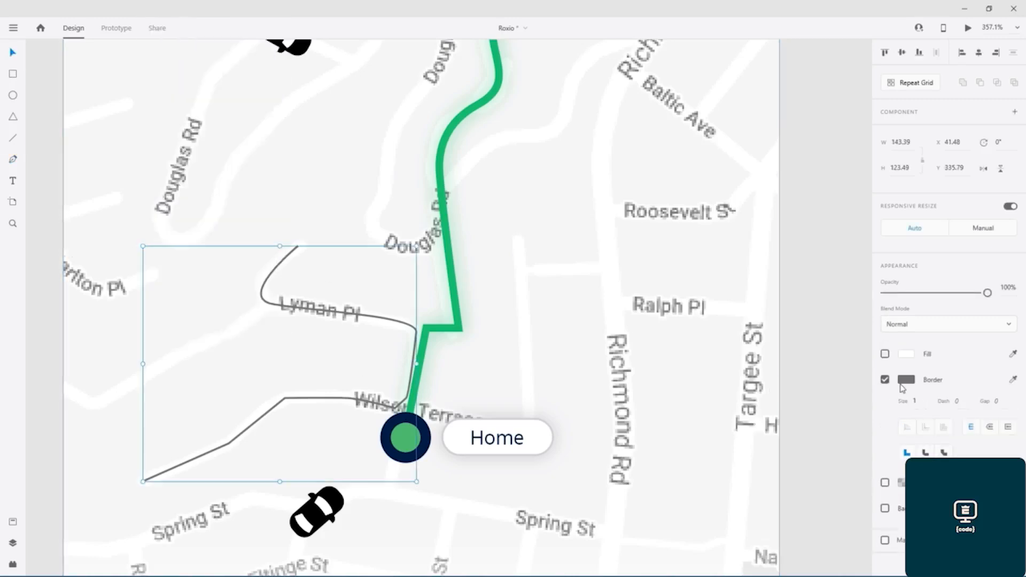
Give the drawn path a green border from the saved swatches and set its border size to 3 after trying 5
left_click(907, 380)
left_click(773, 444)
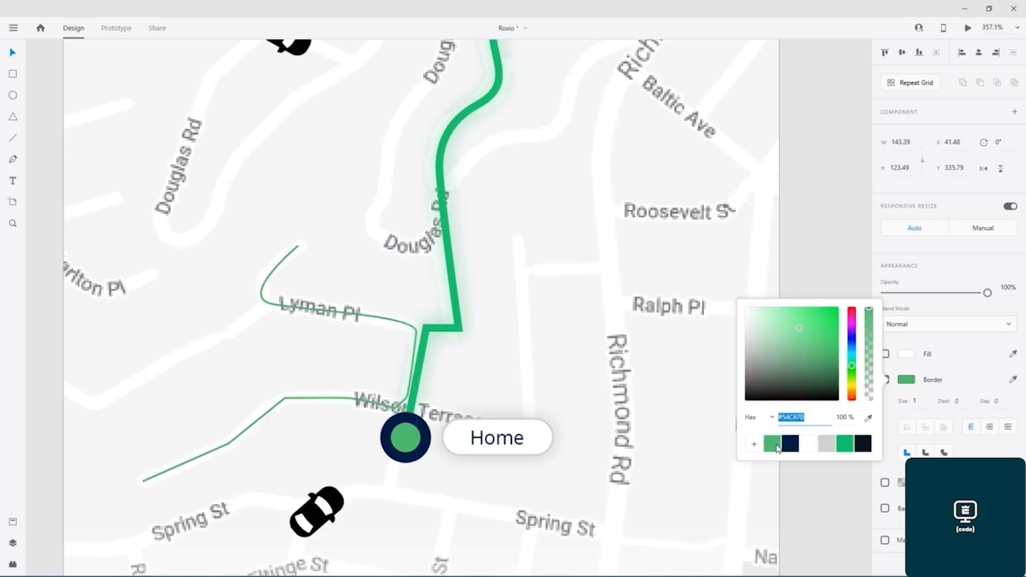
left_click(923, 401)
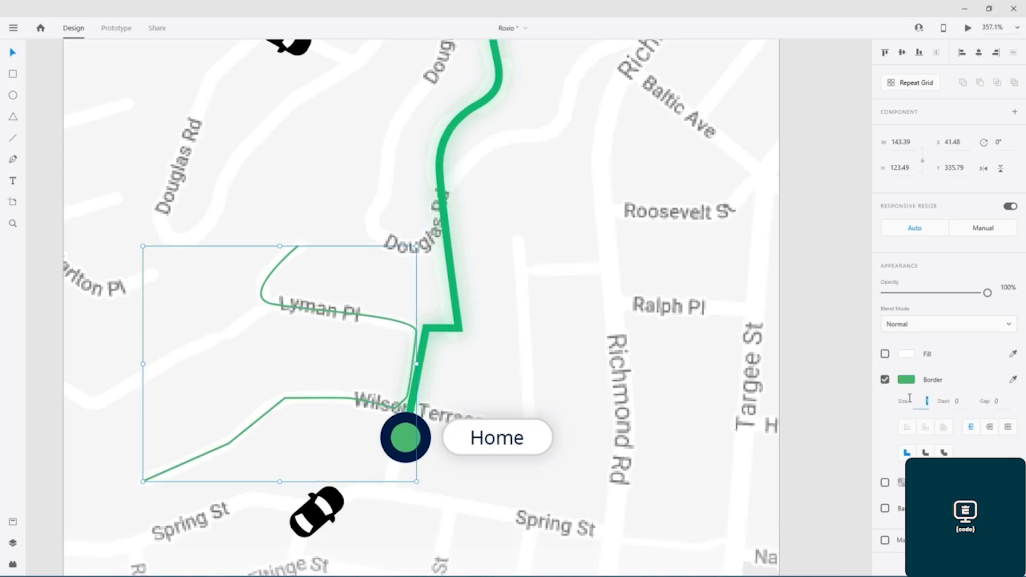
type("3")
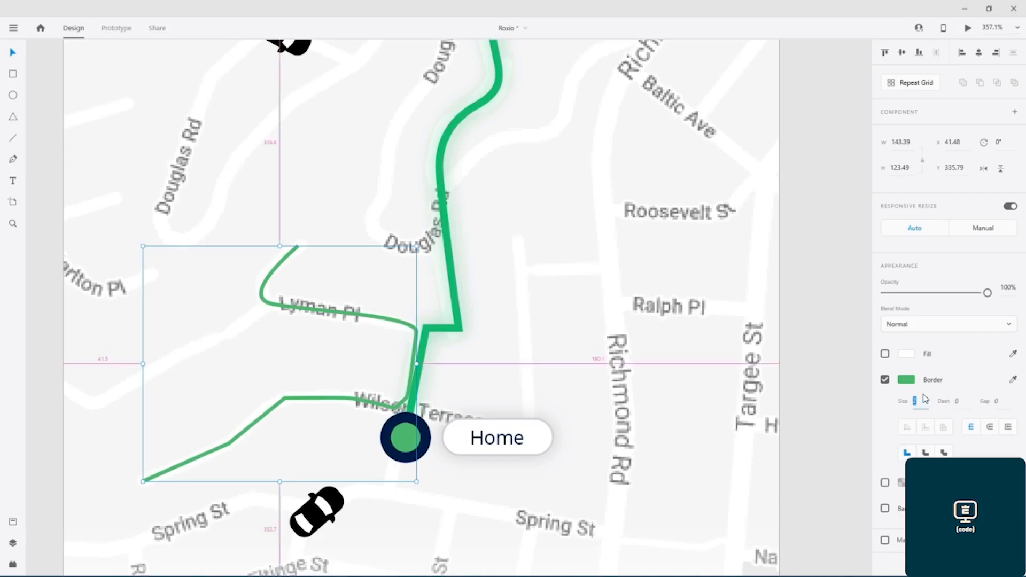
type("5")
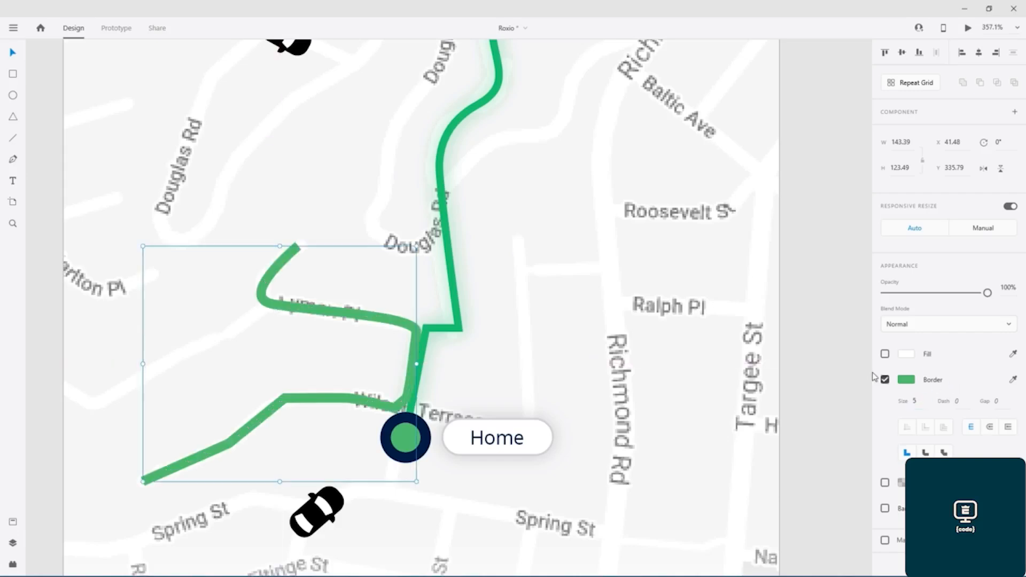
left_click(922, 402)
type("3")
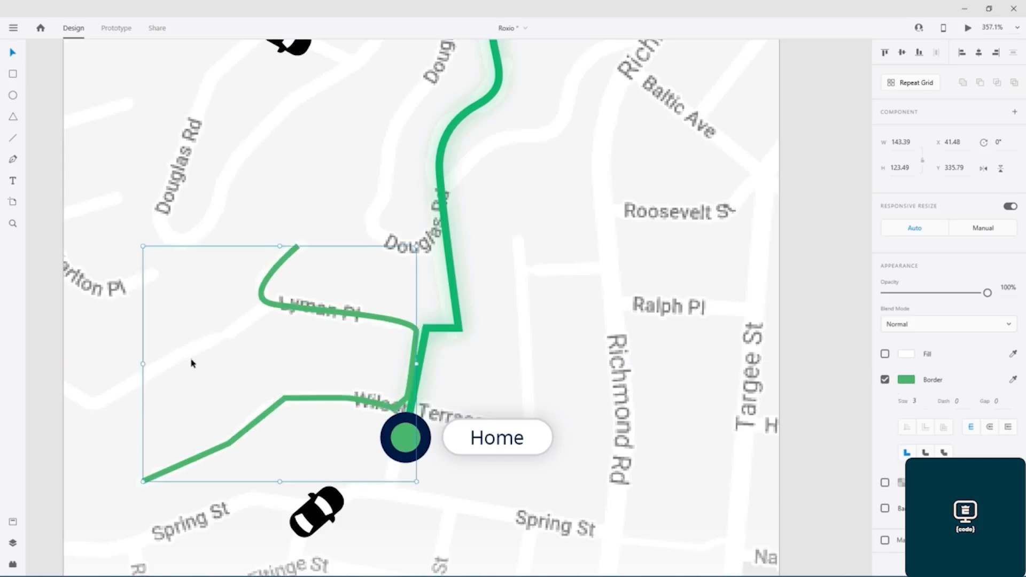
left_click(126, 460)
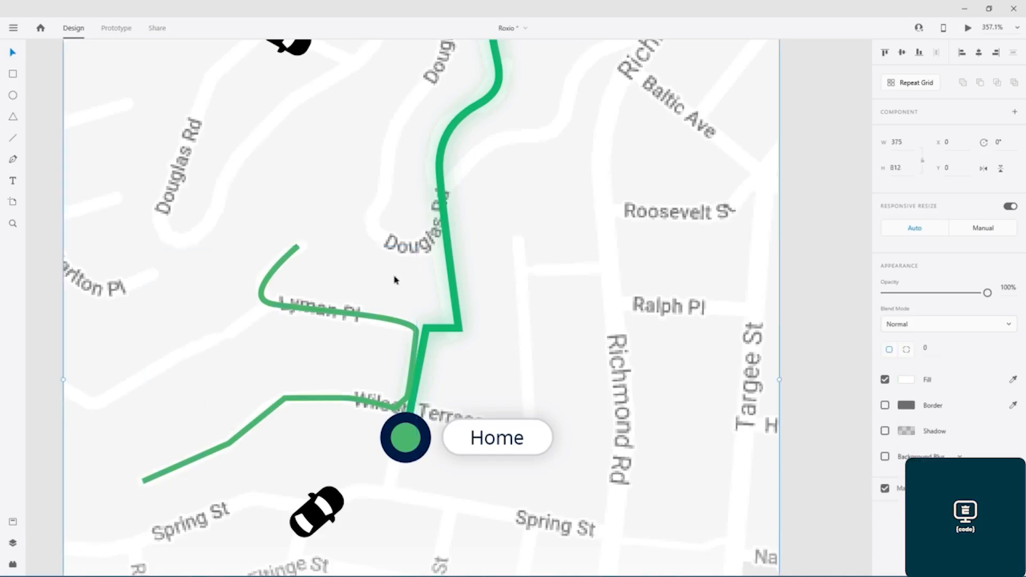
Set round caps on the ends of the drawn path's border
scroll(499, 295, "up", 10)
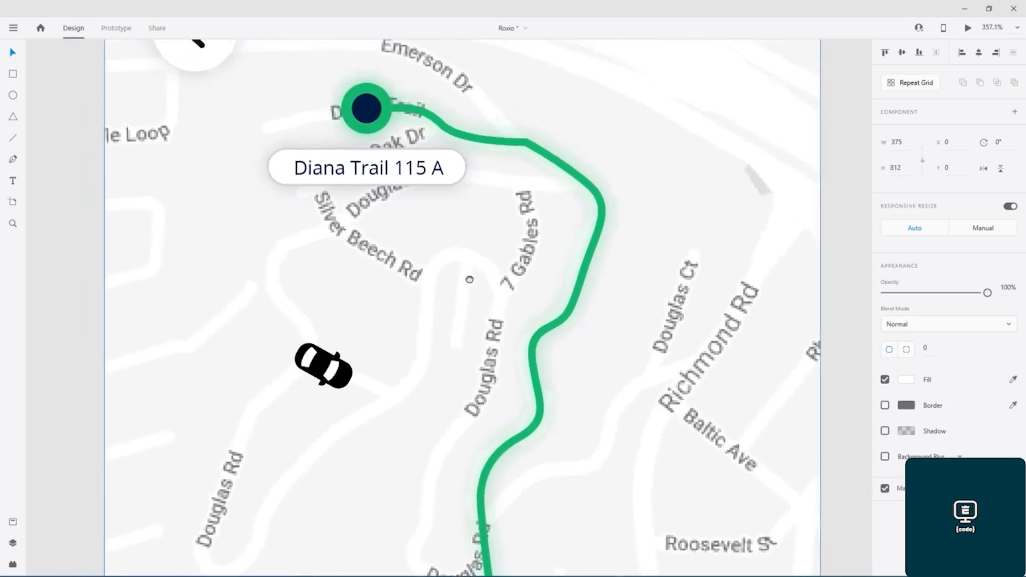
scroll(405, 267, "down", 10)
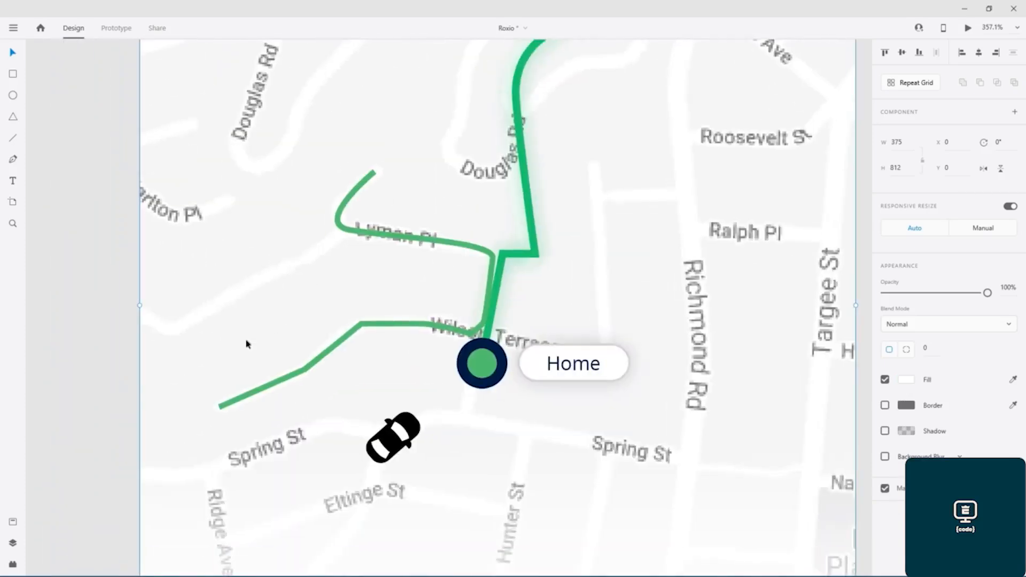
scroll(218, 369, "up", 5)
scroll(218, 369, "up", 8)
scroll(456, 155, "down", 5)
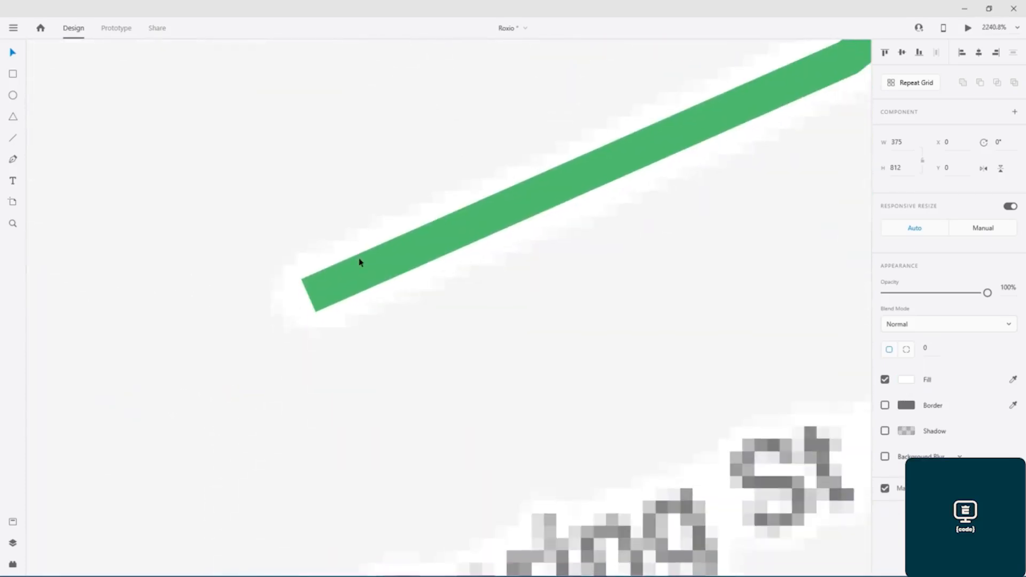
left_click(317, 293)
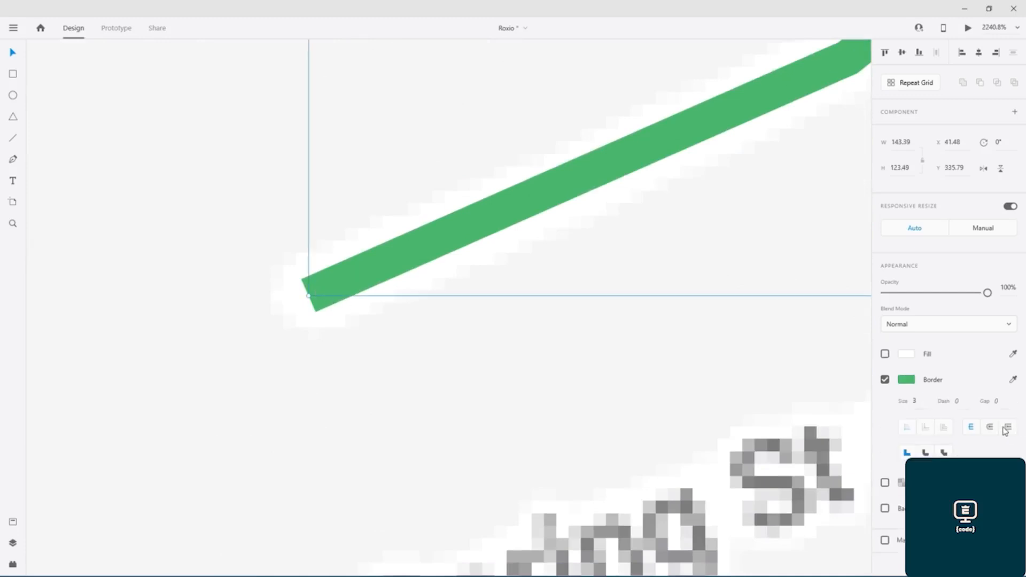
left_click(990, 428)
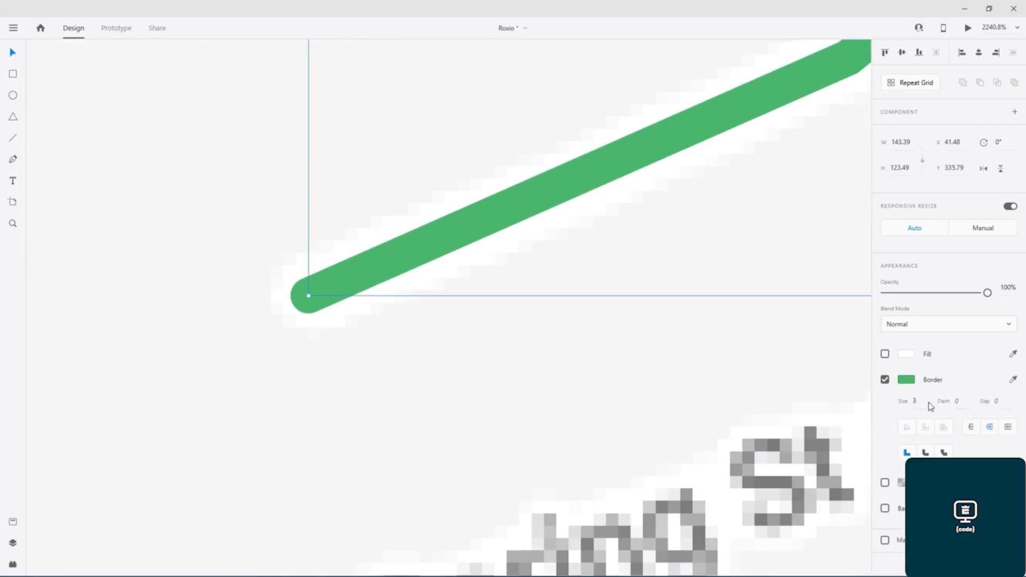
Inspect the drawn path up close from its lower end past the Home marker to the Lyman Pl curve
left_click_drag(666, 243, 210, 481)
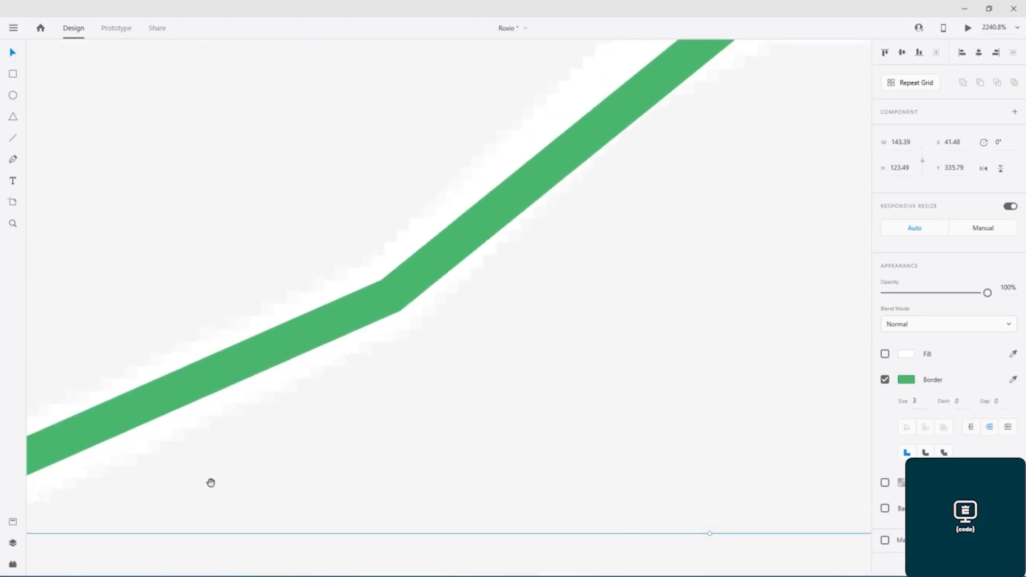
left_click_drag(811, 125, 396, 355)
left_click_drag(499, 344, 105, 345)
left_click_drag(351, 379, 267, 417)
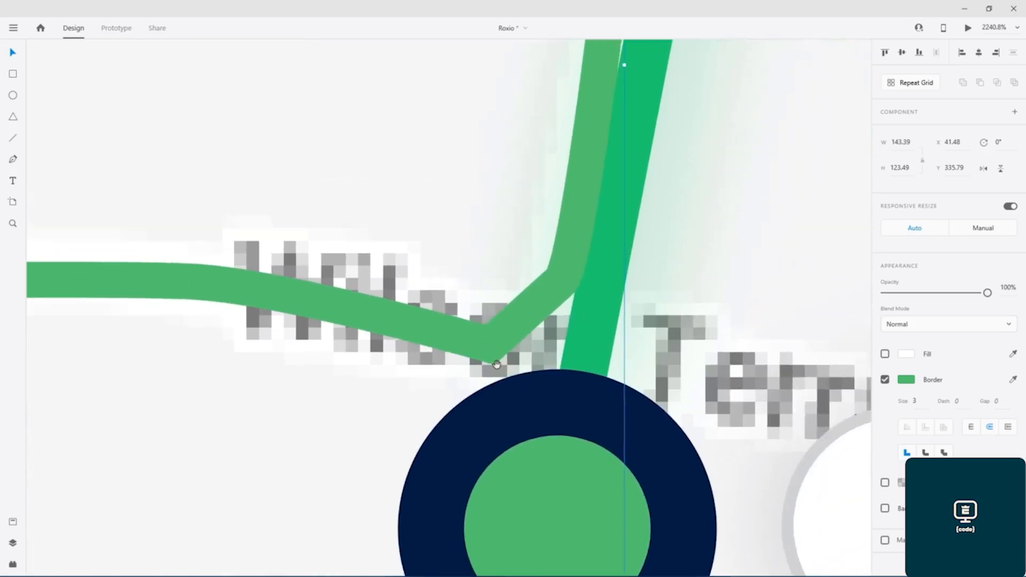
left_click_drag(499, 142, 500, 573)
left_click_drag(467, 298, 696, 382)
left_click_drag(306, 281, 788, 378)
left_click_drag(582, 352, 562, 506)
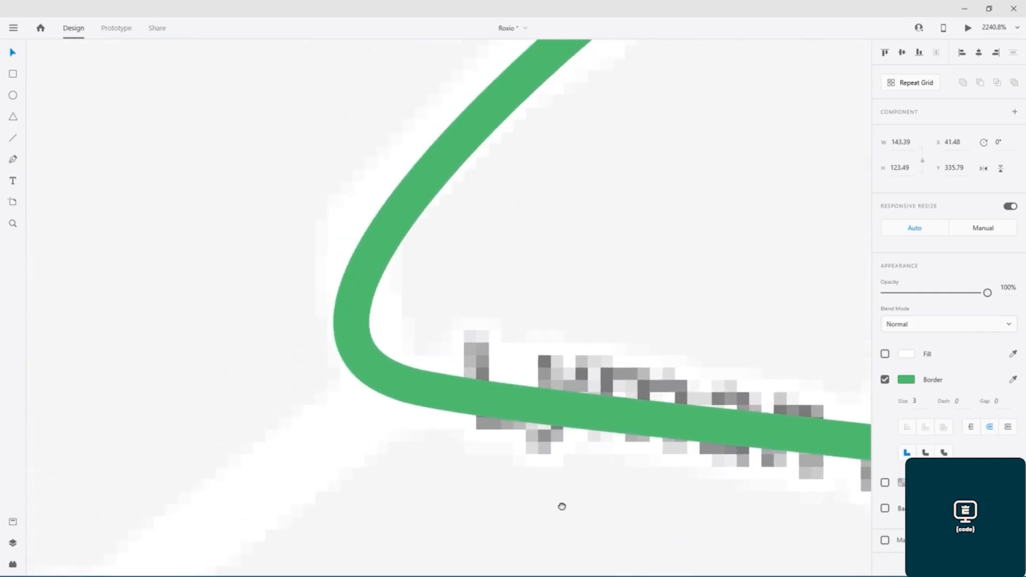
scroll(544, 293, "down", 2)
scroll(545, 293, "down", 10)
left_click(521, 298)
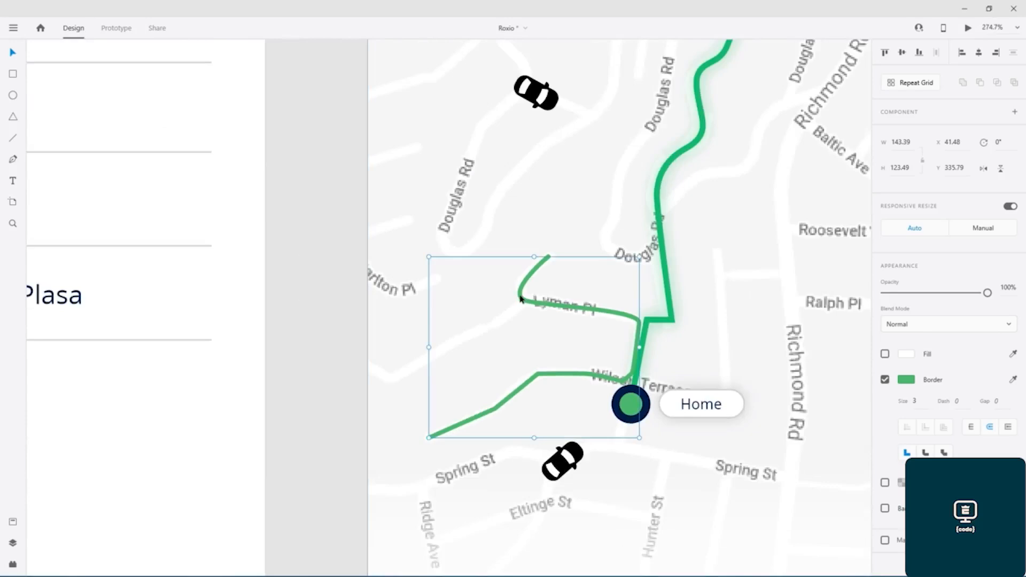
Match the drawn path's border colour to the main route's green using the saved swatches
left_click(670, 320)
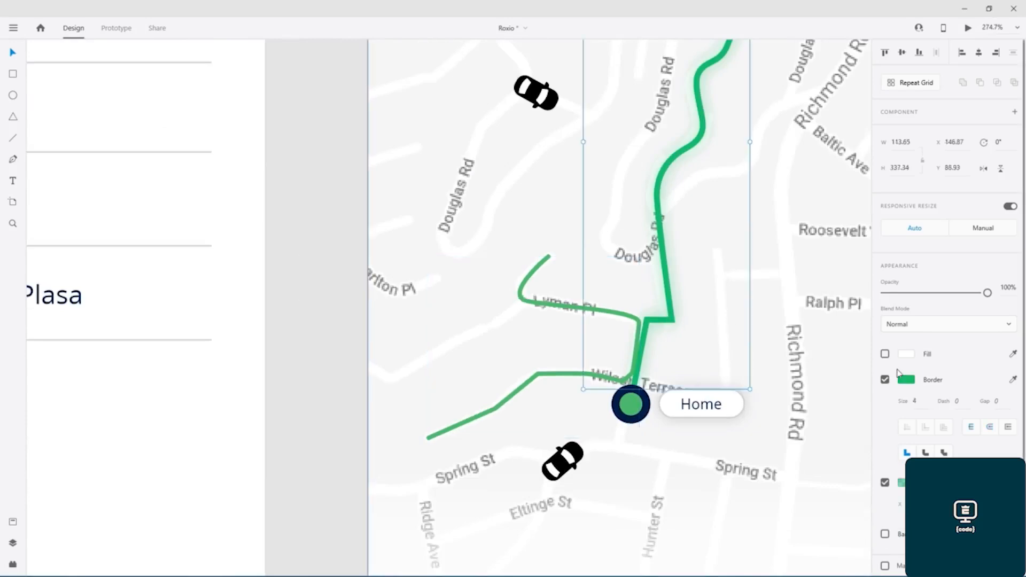
left_click(907, 380)
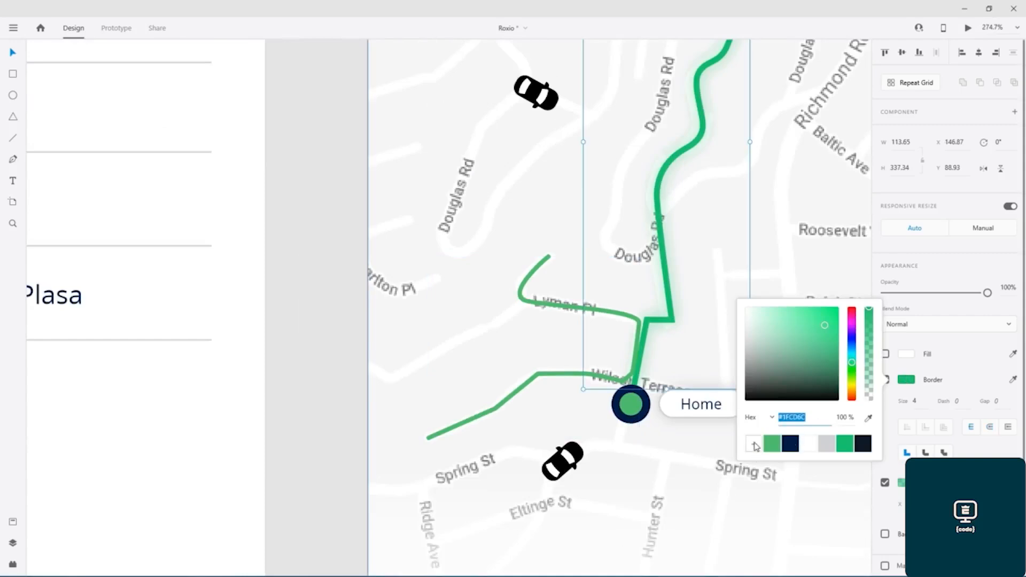
left_click(754, 446)
left_click(527, 302)
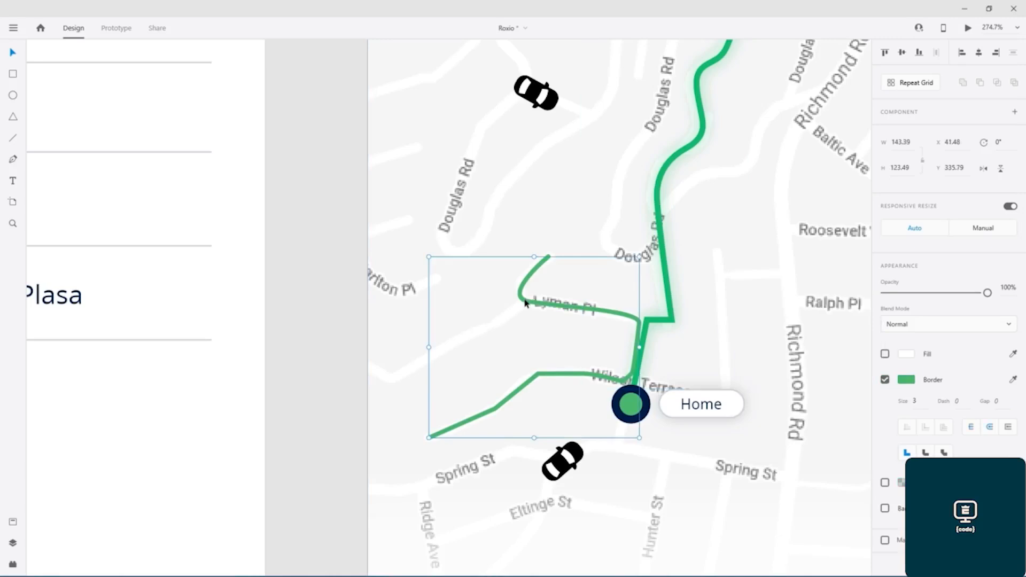
left_click(907, 381)
left_click(846, 445)
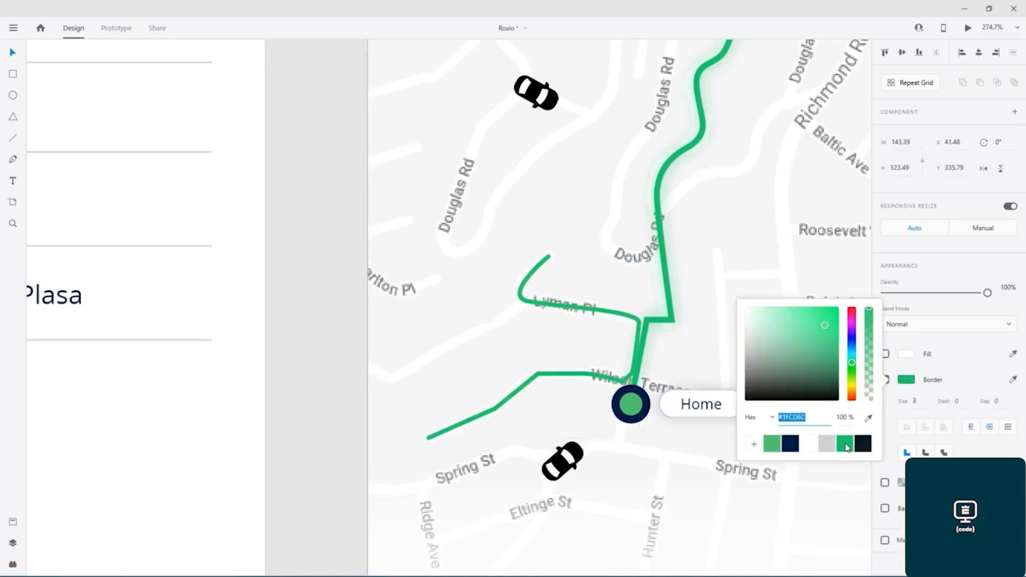
left_click(393, 396)
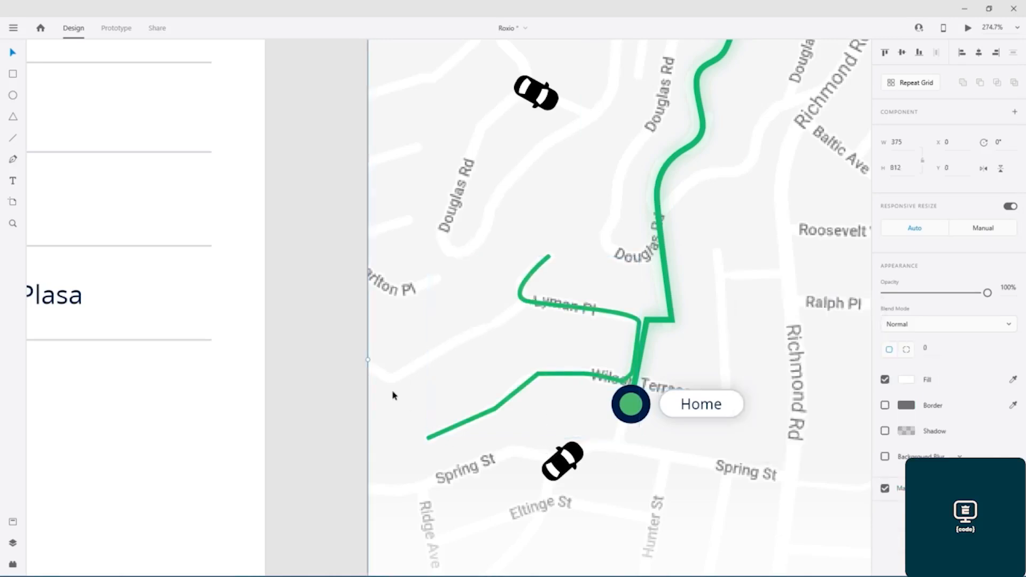
Review the Request map with the drawn path, and look across the neighbouring light artboards to the dark screens
left_click_drag(578, 182, 317, 240)
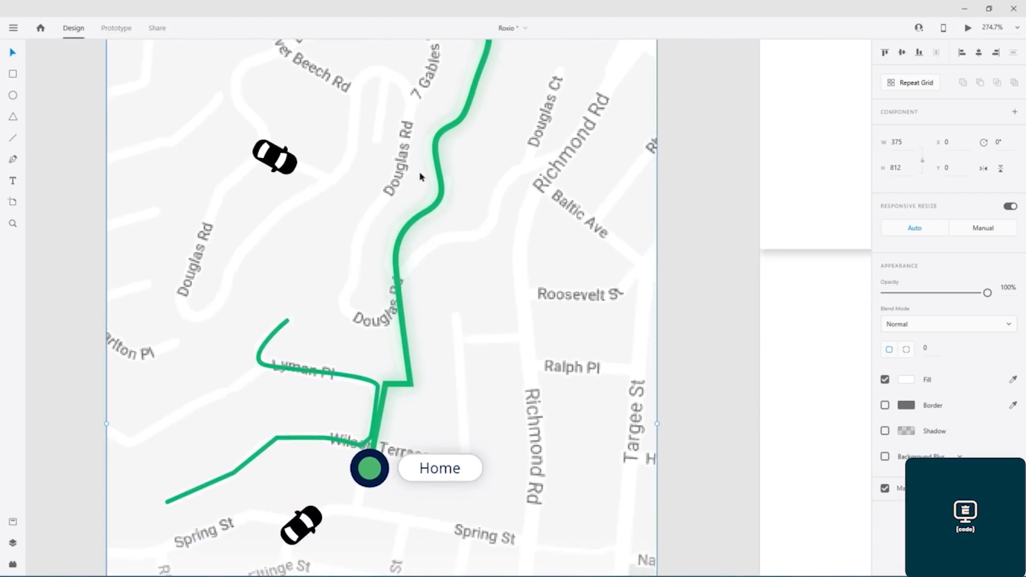
mouse_move(431, 188)
left_mouse_down()
mouse_move(348, 378)
mouse_move(443, 188)
left_mouse_up()
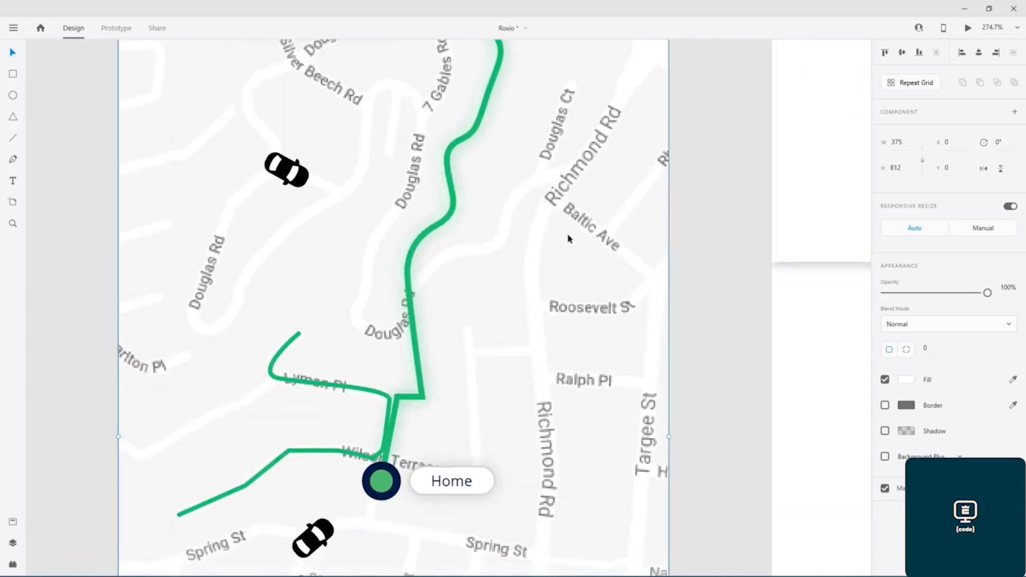
scroll(557, 241, "right", 5)
scroll(557, 241, "down", 2)
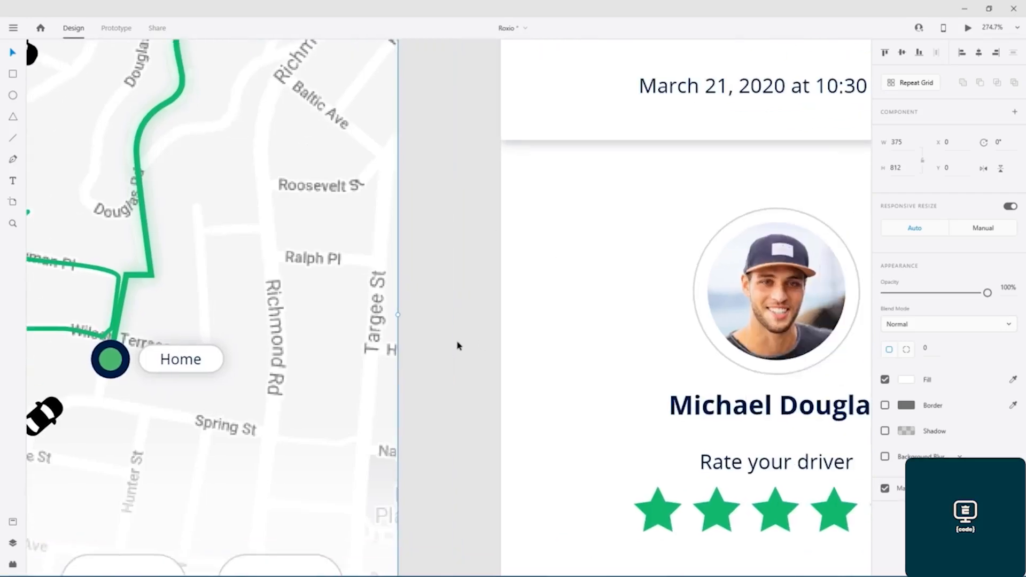
scroll(457, 346, "down", 6)
left_click_drag(460, 336, 462, 485)
left_click_drag(483, 266, 437, 470)
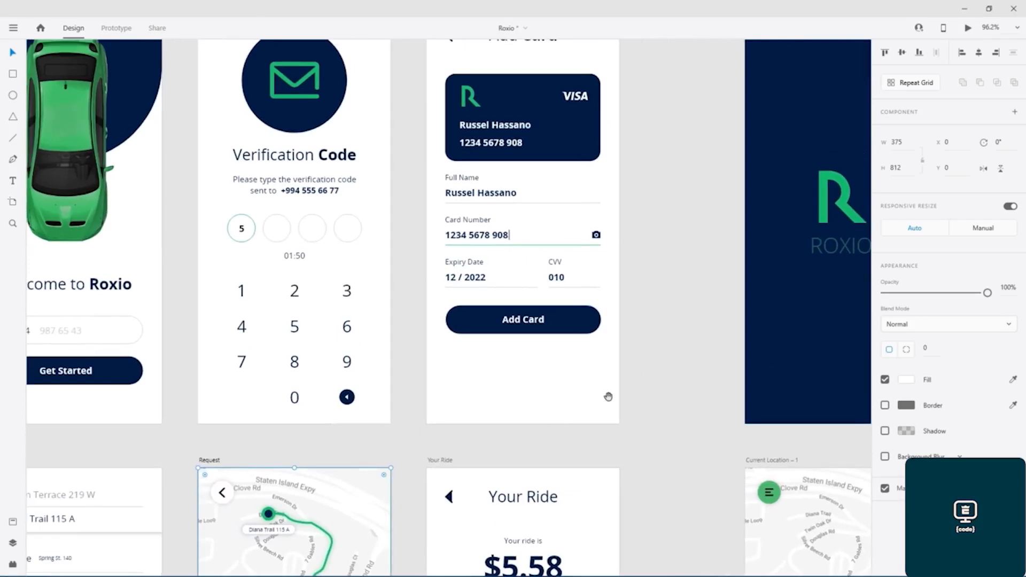
left_click_drag(639, 322, 185, 153)
left_click_drag(337, 337, 204, 167)
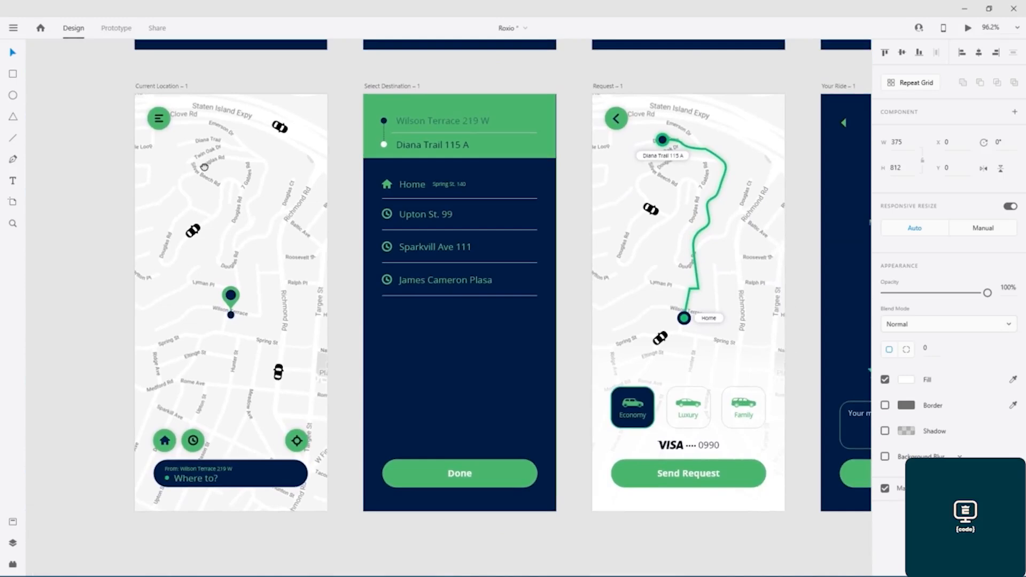
Compare the light and dark versions of the map, destination and request artboards, ending with an overview of all Light UI and Dark UI screens
left_click_drag(204, 168, 324, 458)
left_click_drag(236, 274, 577, 293)
mouse_move(288, 271)
left_mouse_down()
mouse_move(418, 282)
mouse_move(626, 264)
mouse_move(701, 307)
left_mouse_up()
left_click_drag(335, 209, 436, 128)
left_click_drag(404, 200, 304, 29)
left_click_drag(453, 279, 446, 112)
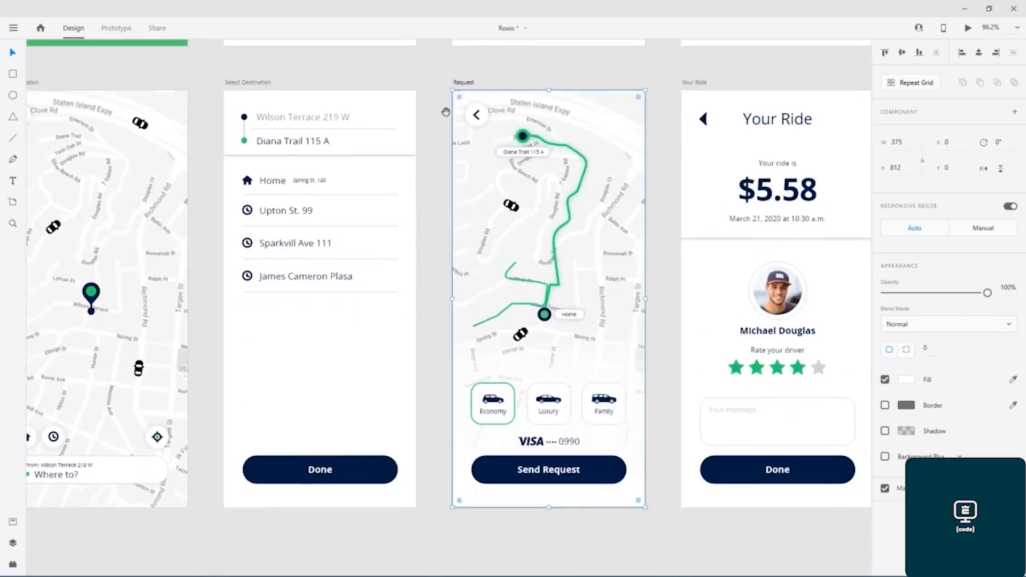
left_click_drag(493, 268, 465, 198)
left_click_drag(300, 279, 160, 336)
left_click_drag(601, 221, 134, 227)
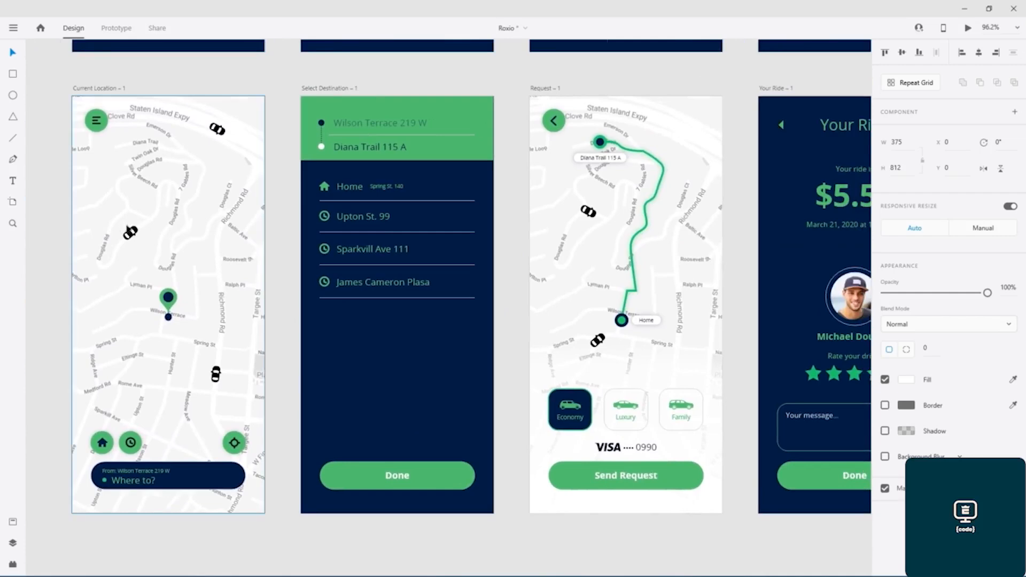
scroll(168, 224, "down", 5)
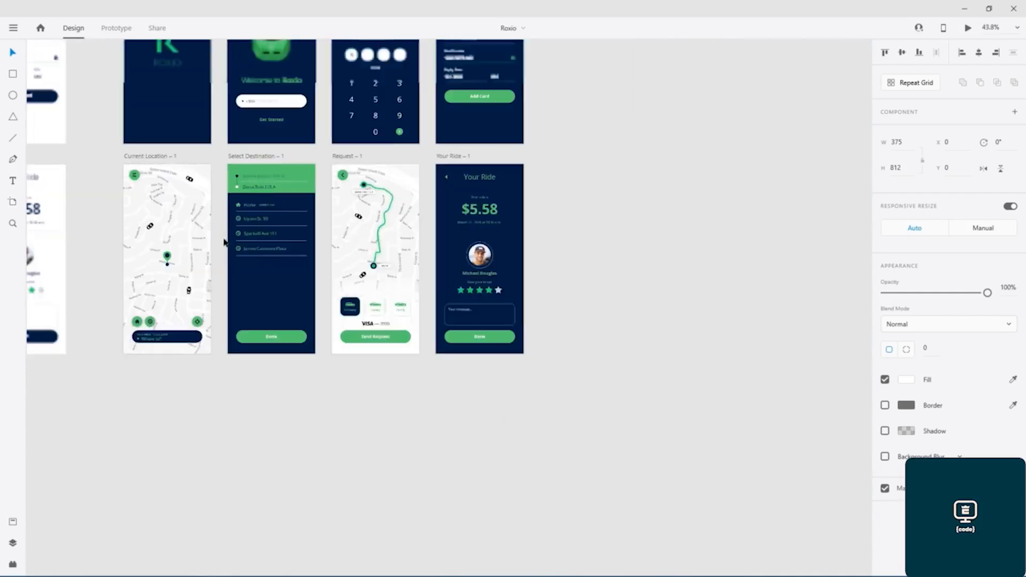
left_click_drag(130, 156, 447, 295)
scroll(460, 252, "down", 2)
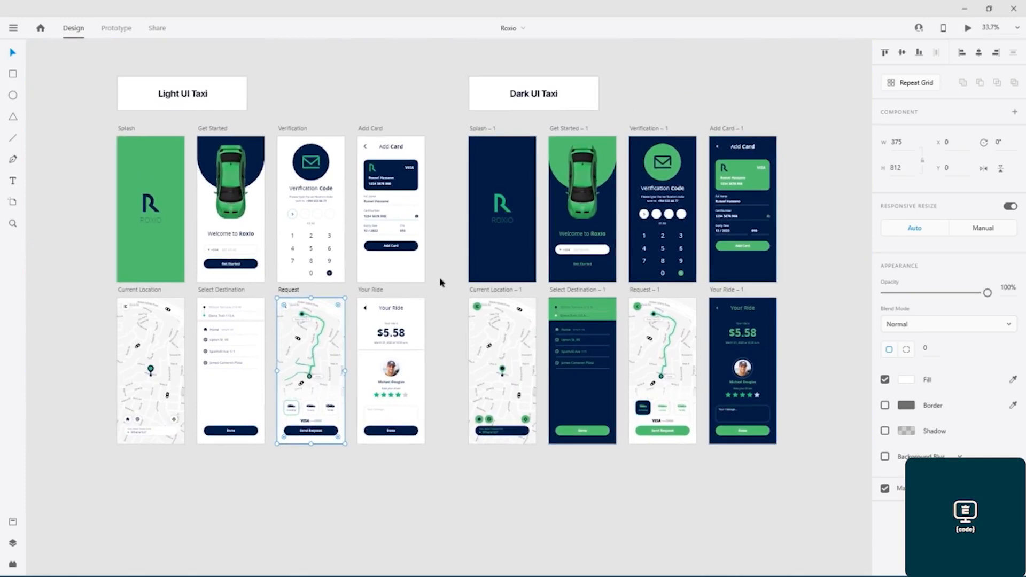
Duplicate the light Select Destination artboard into the empty space directly below the original
left_click(442, 283)
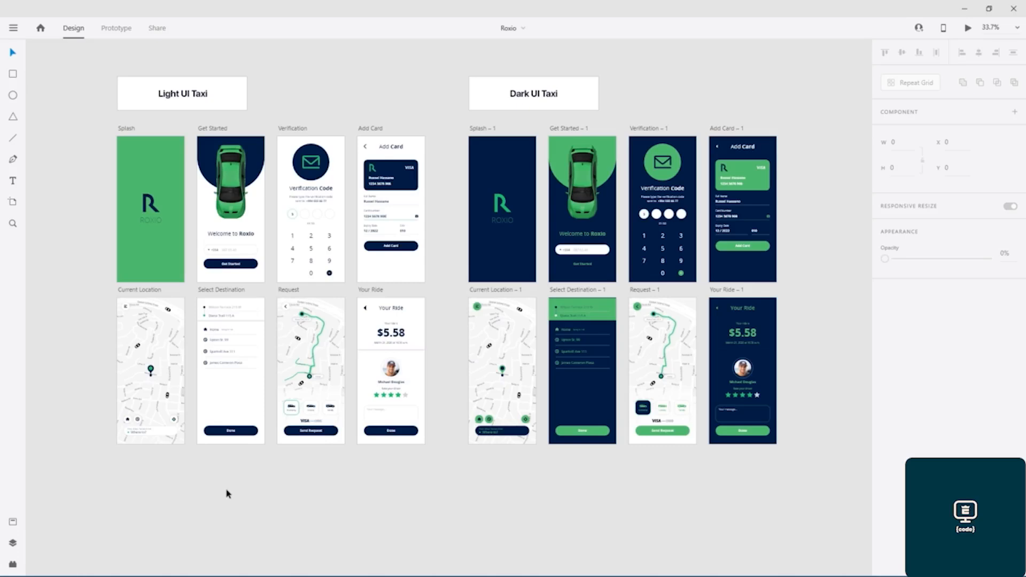
left_click_drag(213, 289, 227, 466)
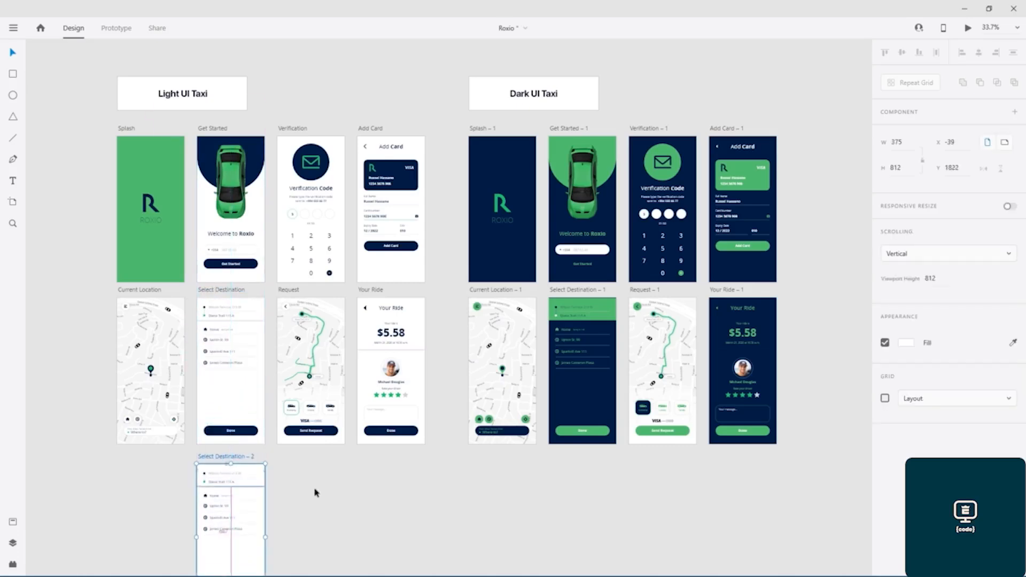
Delete the two address lines with their dots and connector from the duplicated artboard's header, keeping the white header box
scroll(239, 502, "up", 2)
scroll(239, 506, "up", 4)
left_click_drag(396, 442, 534, 243)
left_click_drag(191, 173, 376, 213)
key("Delete")
key("ctrl+z")
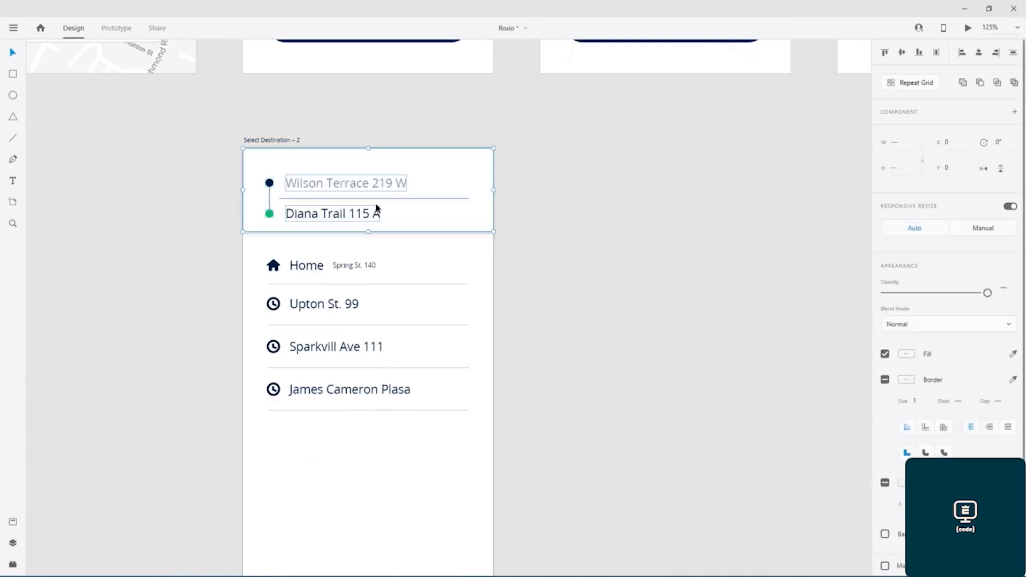
key("Delete")
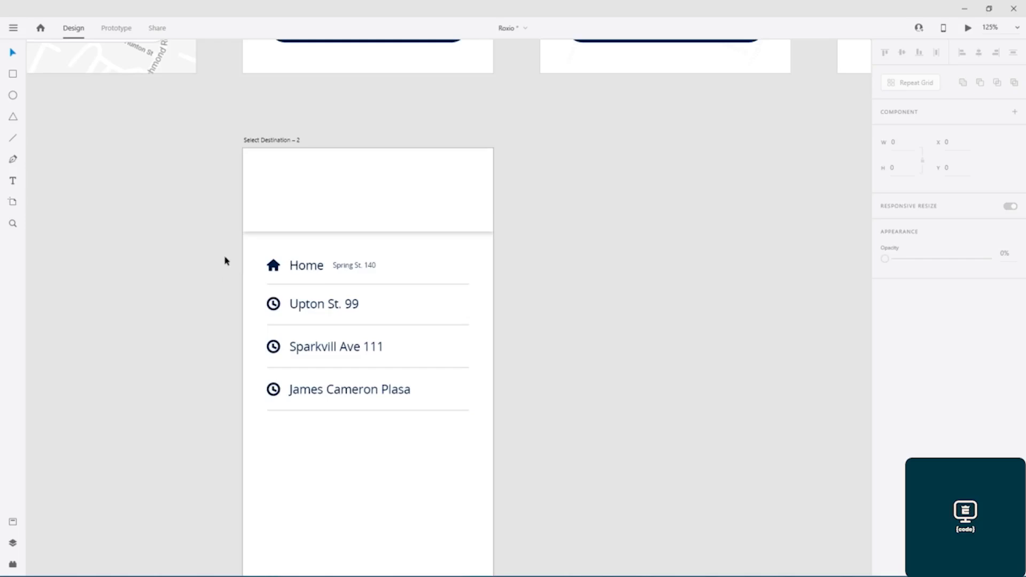
Clear the rest of the duplicated artboard by deleting the Home and recent destination rows and the Done button
left_click_drag(220, 256, 371, 383)
key("Delete")
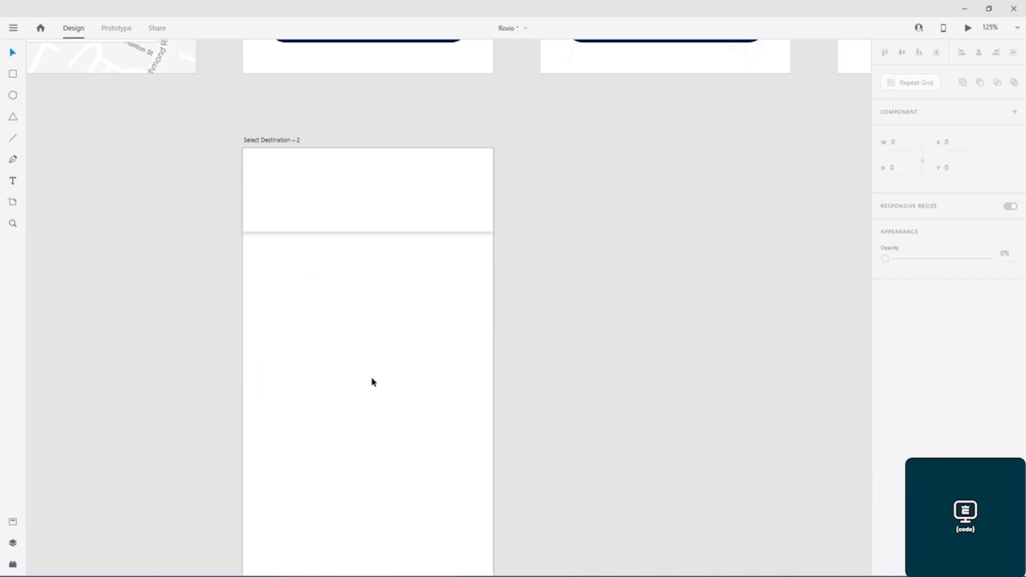
left_click_drag(623, 439, 643, 238)
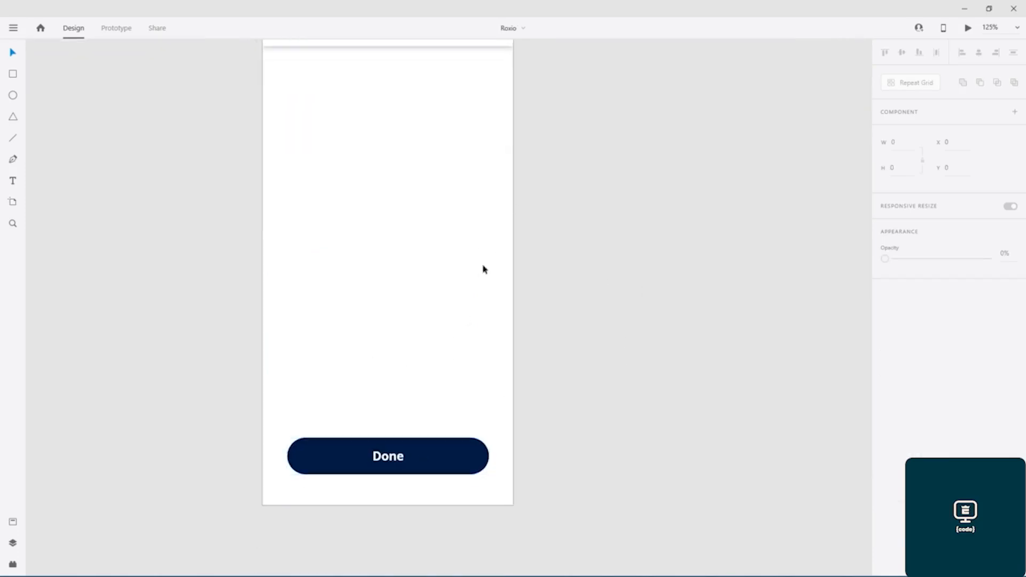
left_click_drag(575, 423, 398, 469)
key("Delete")
Copy the "Where to?" text from Current Location into the middle of the duplicated artboard's empty header
left_click_drag(518, 209, 642, 518)
double_click(167, 184)
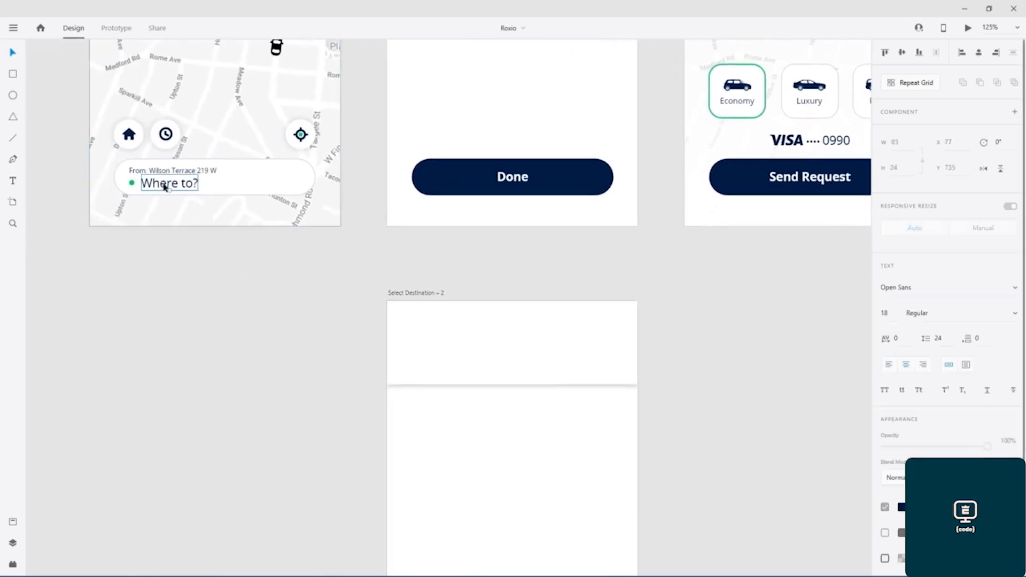
left_click(524, 349)
key("ctrl+v")
left_click_drag(518, 430, 518, 347)
Change the copied "Where to?" text's font to SF Pro Display in Bold
left_click(919, 289)
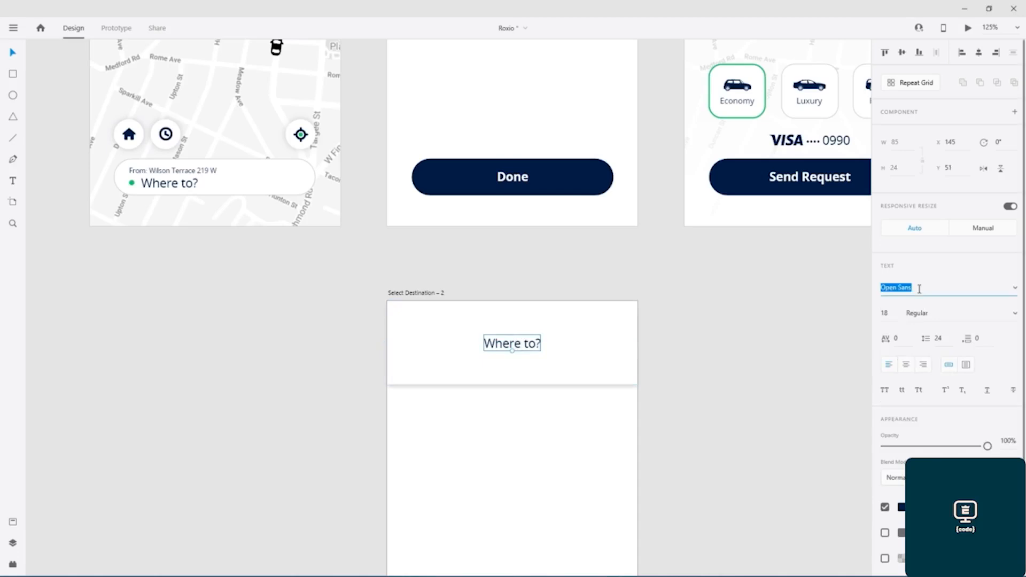
type("SF P")
key("Return")
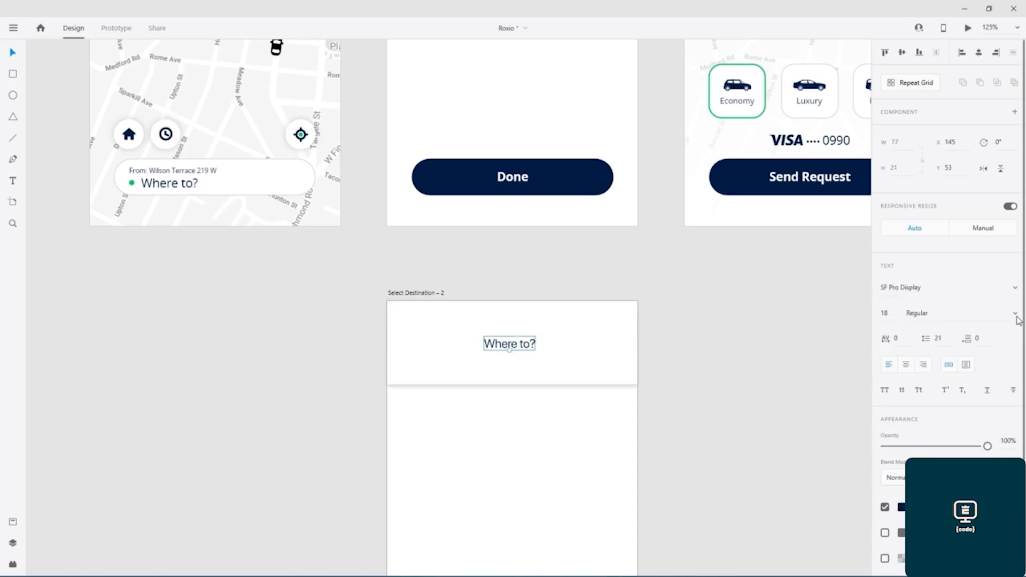
left_click(1015, 314)
left_click(922, 456)
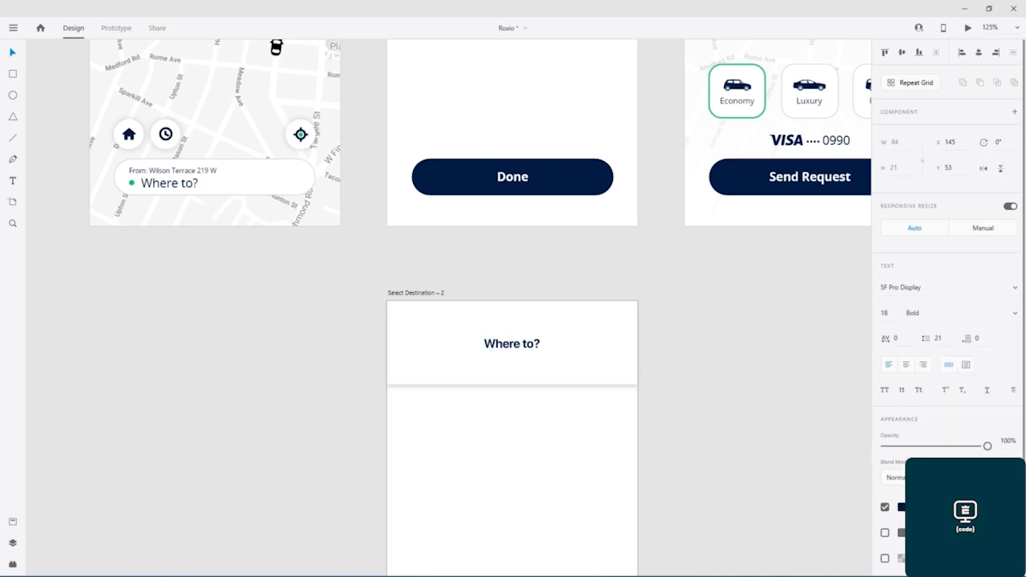
Set the header text's font size to 20
left_click(901, 507)
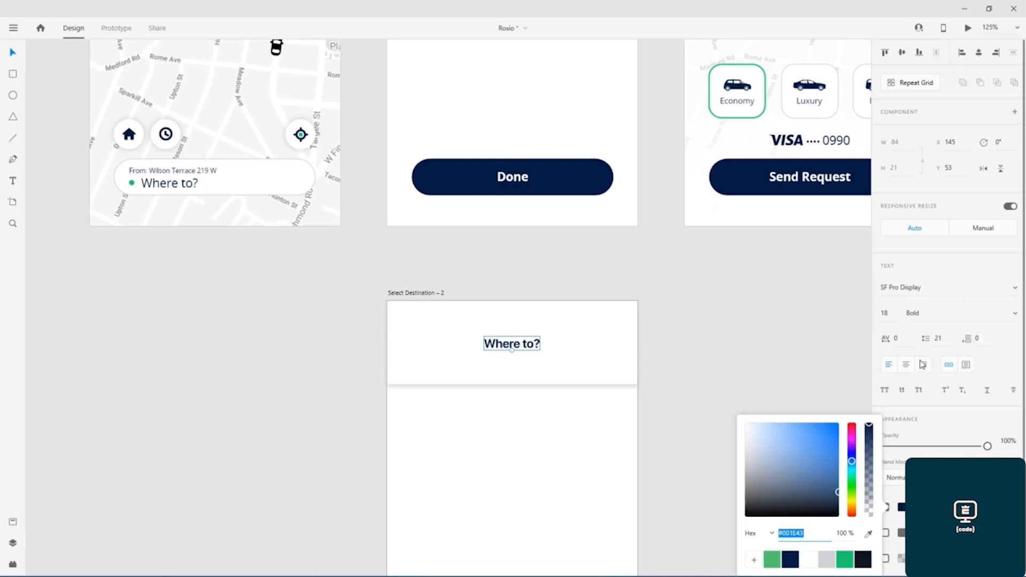
left_click(891, 314)
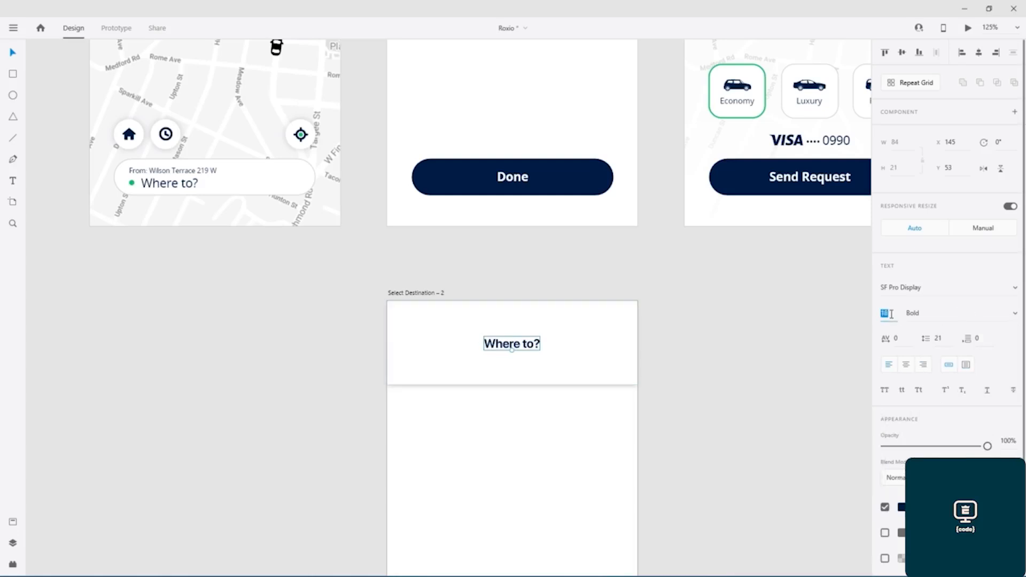
type("20")
key("Return")
left_click(668, 352)
left_click(531, 347)
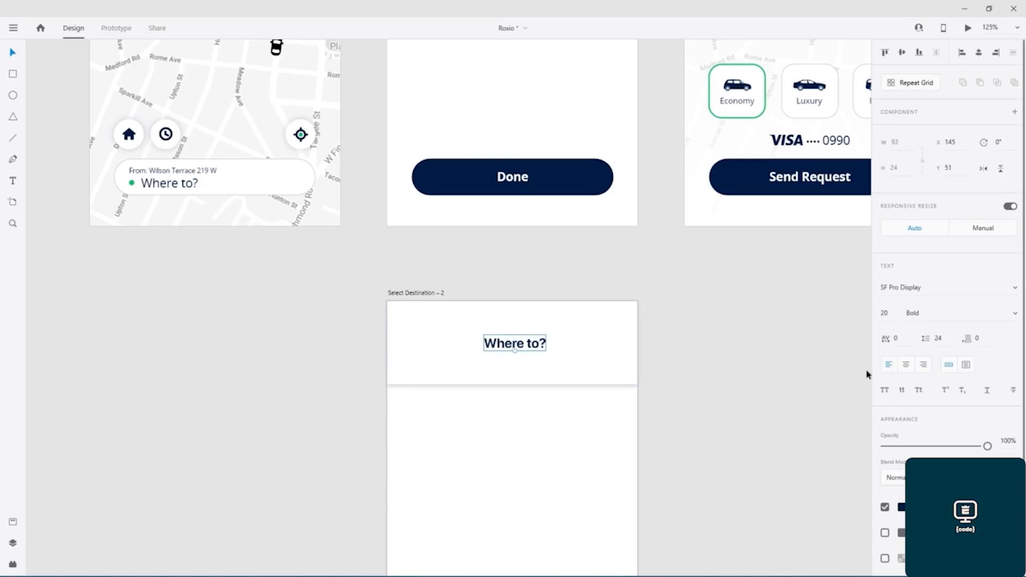
Set the header text's character spacing to 4
left_click(900, 338)
type("-75")
key("Return")
key("Up")
key("Up")
key("Up")
key("Up")
key("Up")
key("Up")
key("Up")
key("Up")
key("Up")
key("Up")
key("Up")
key("Up")
key("Up")
key("Up")
key("Up")
key("Up")
key("Up")
key("Up")
key("Up")
key("Up")
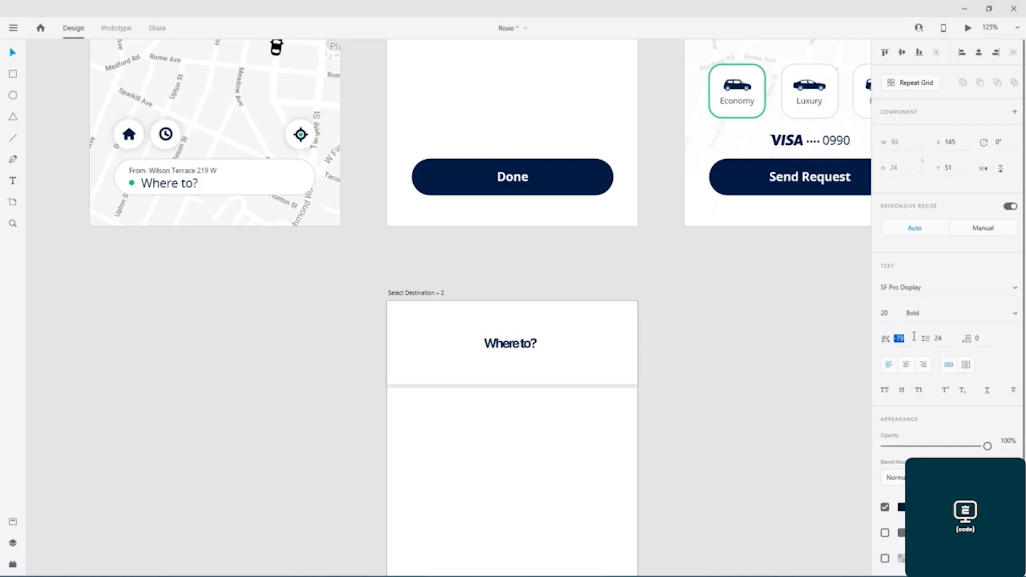
key("Up")
key("Up")
key("Up")
key("Up")
key("Up")
key("Up")
key("Up")
key("Up")
key("Up")
key("Up")
key("Up")
key("Up")
key("Up")
key("Up")
key("Up")
key("Up")
key("Up")
key("Up")
key("Up")
key("Up")
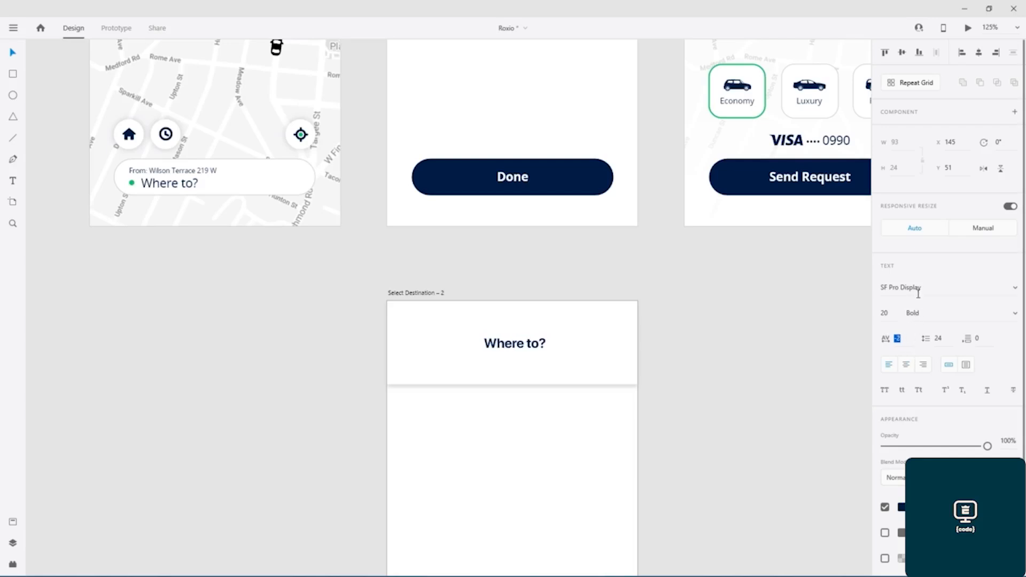
key("Escape")
key("Return")
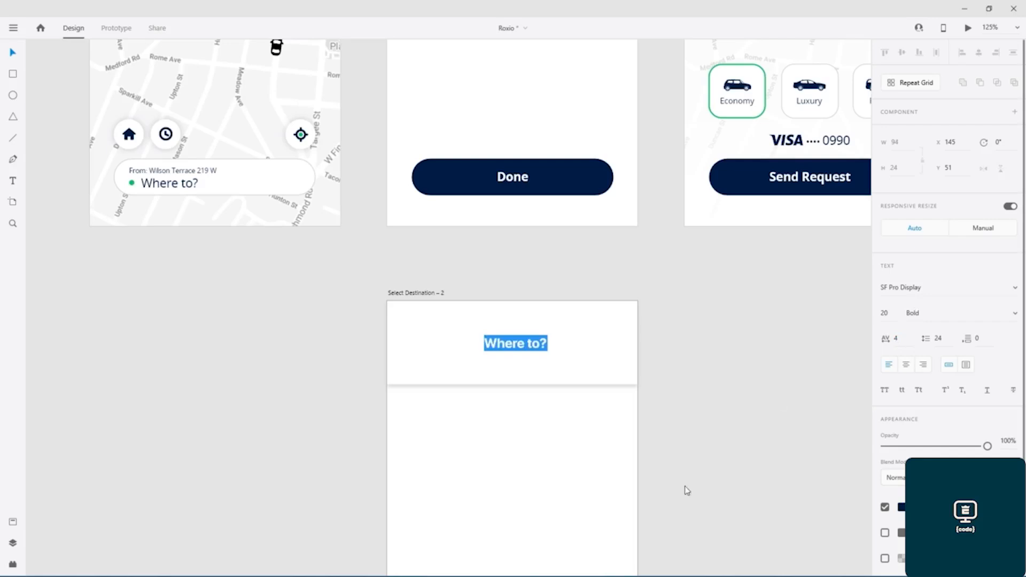
left_click(898, 338)
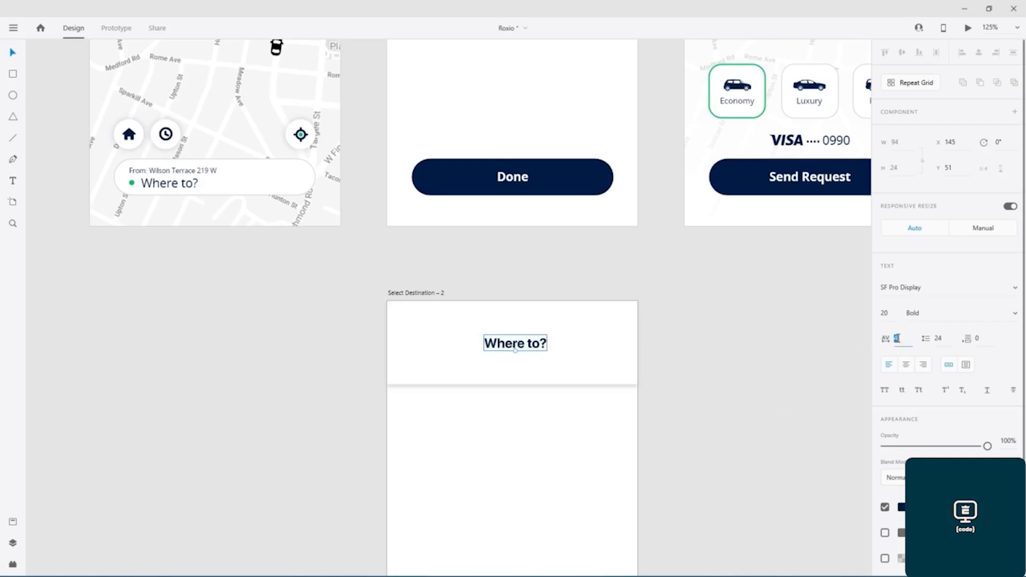
key("Return")
key("Escape")
Shift the header text slightly left and change its wording to "Settings"
left_click_drag(524, 343, 521, 343)
double_click(521, 344)
type("Settings")
key("Escape")
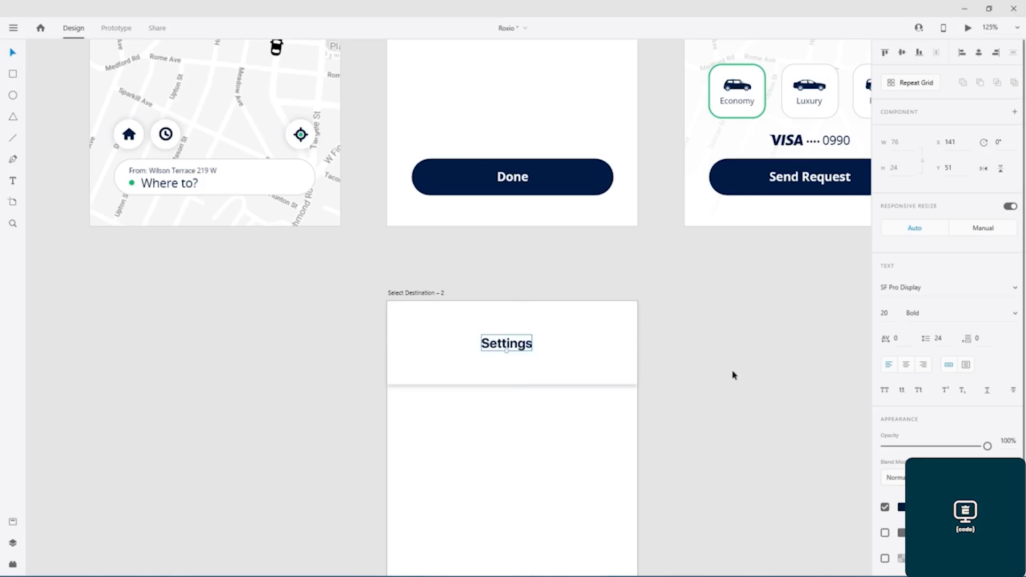
Review the new Settings artboard alongside the light screens above it
left_click(225, 311)
scroll(316, 324, "down", 5)
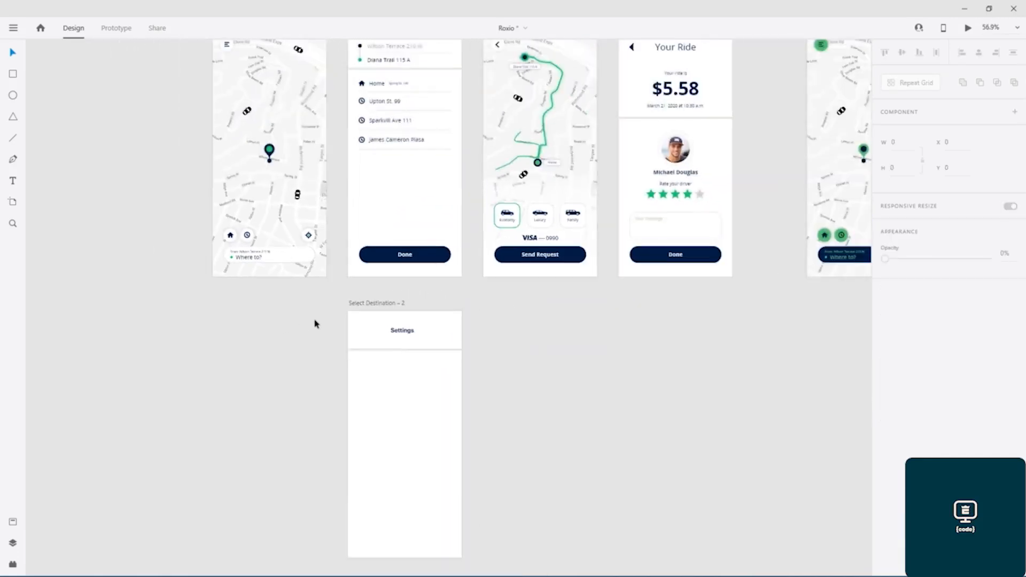
left_click_drag(307, 323, 199, 515)
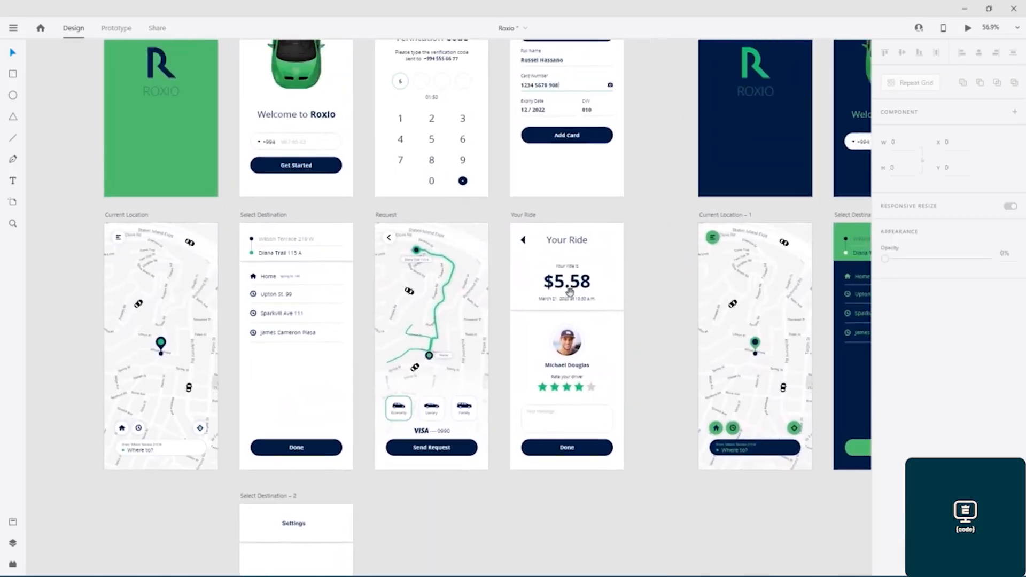
left_click_drag(630, 207, 663, 221)
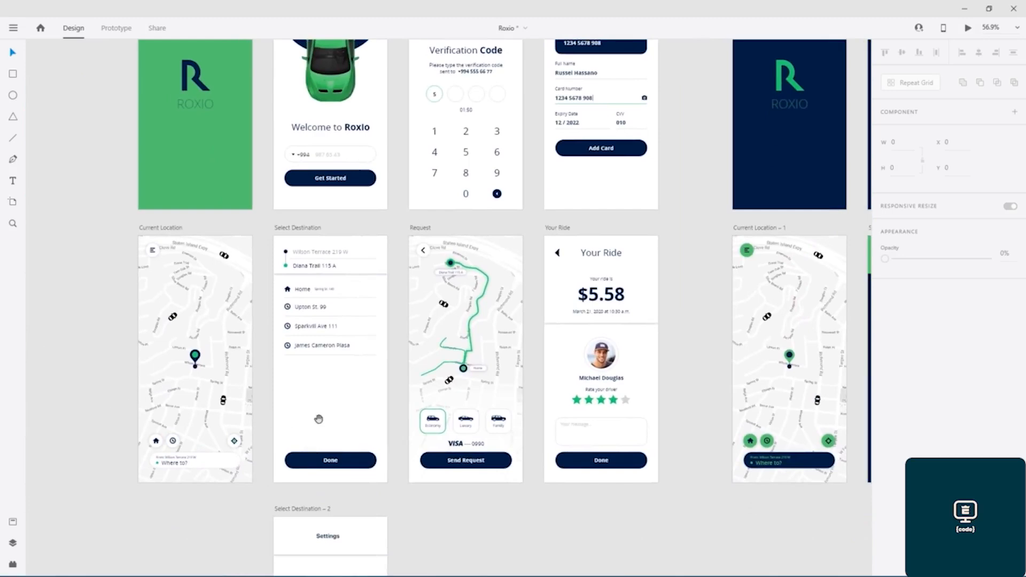
left_click_drag(318, 418, 294, 330)
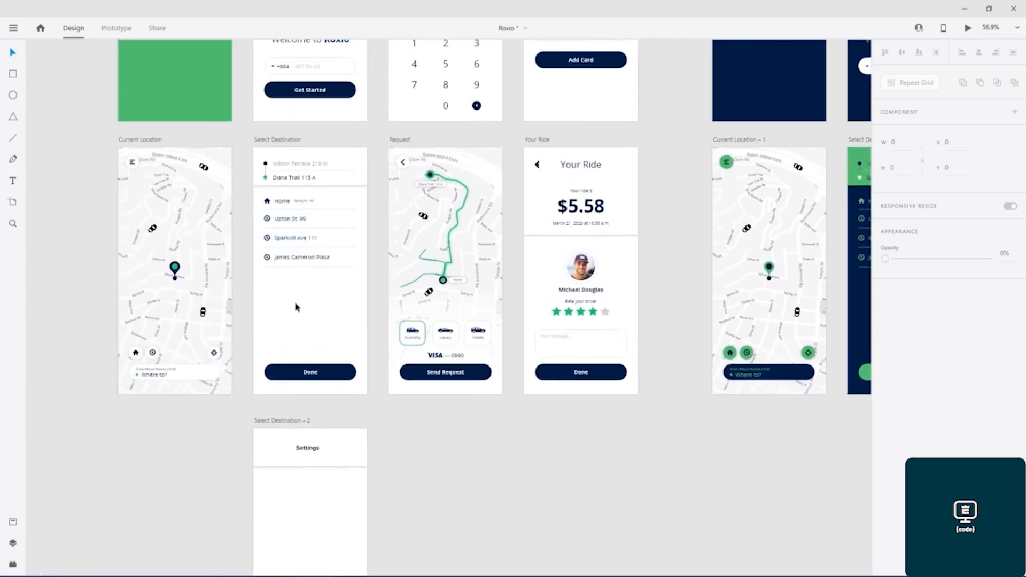
left_click_drag(313, 298, 351, 371)
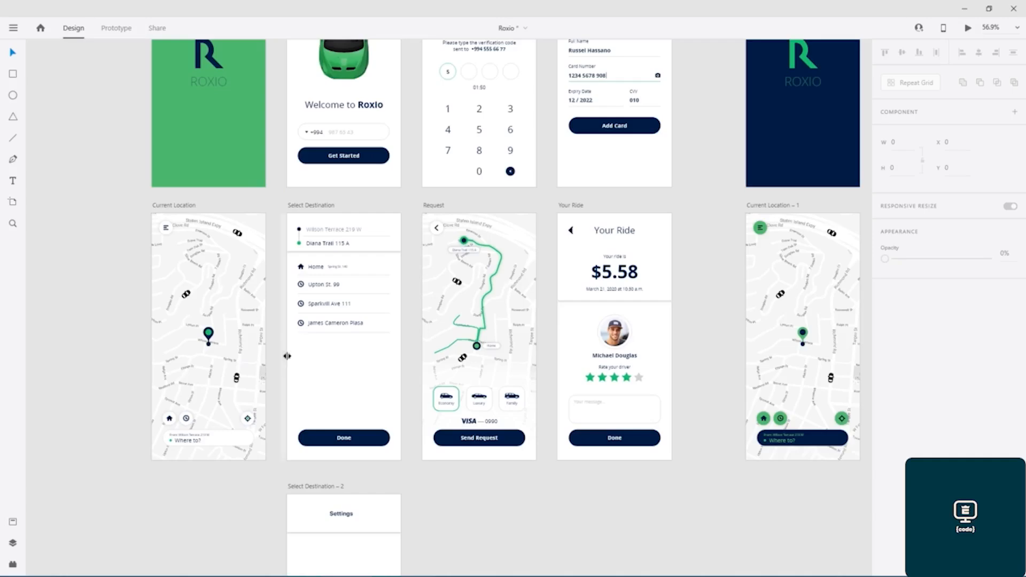
Duplicate the last destination row of the Select Destination artboard, with its clock icon and divider, directly below itself
scroll(286, 356, "up", 6)
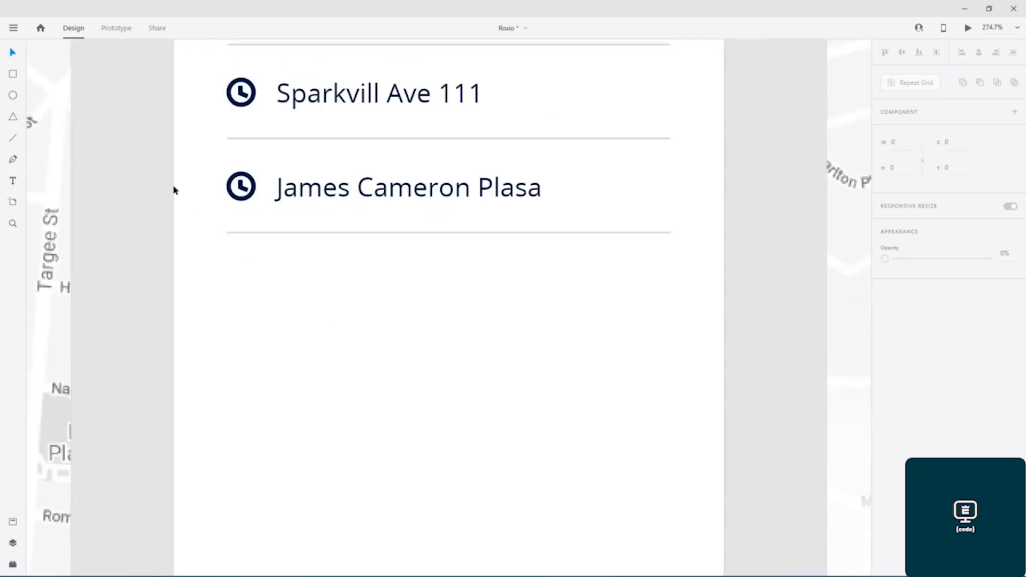
left_click_drag(132, 150, 324, 234)
left_click_drag(397, 207, 402, 289)
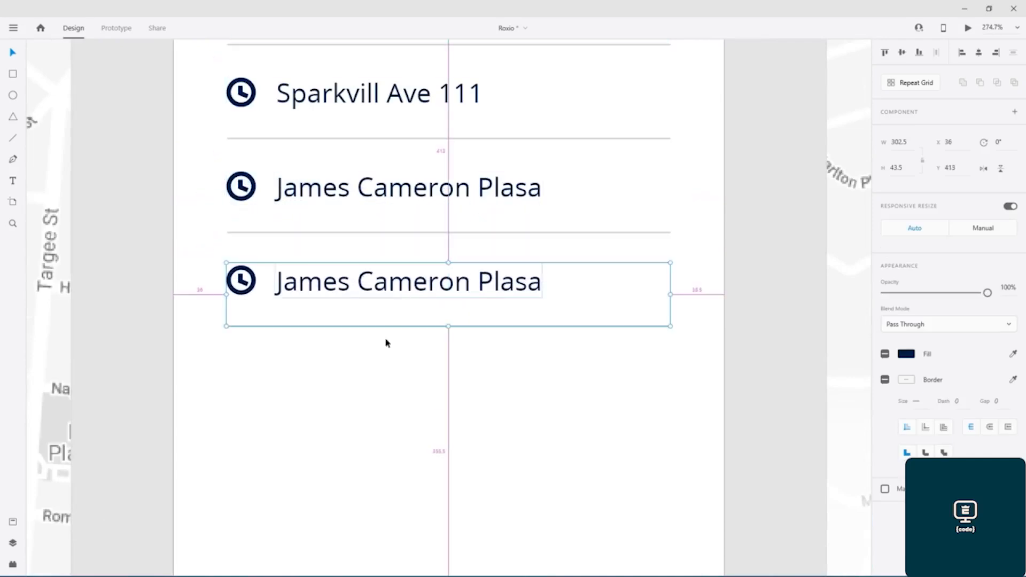
Change the duplicated row's text to "Setting"
left_click(332, 327)
double_click(322, 293)
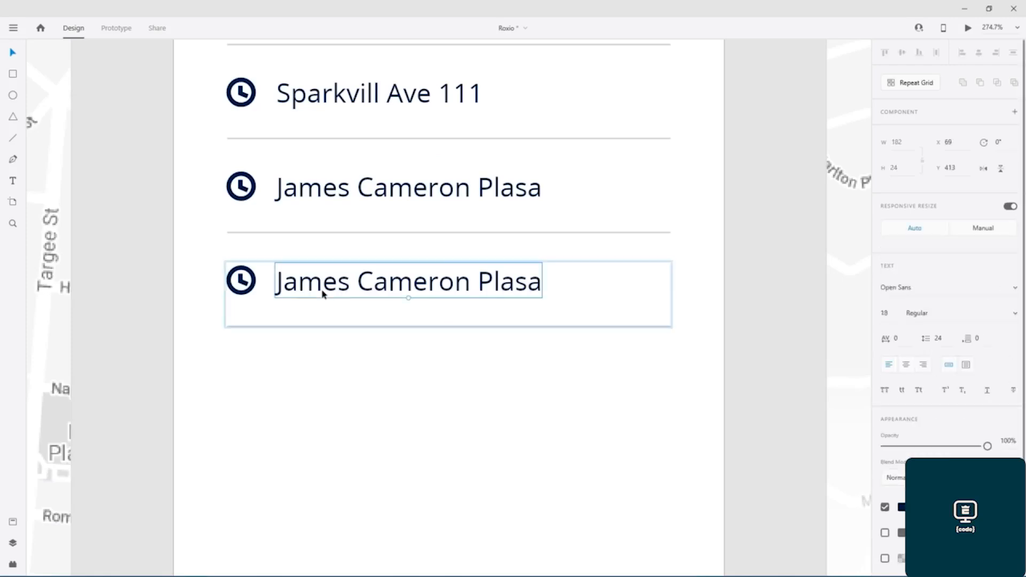
double_click(322, 293)
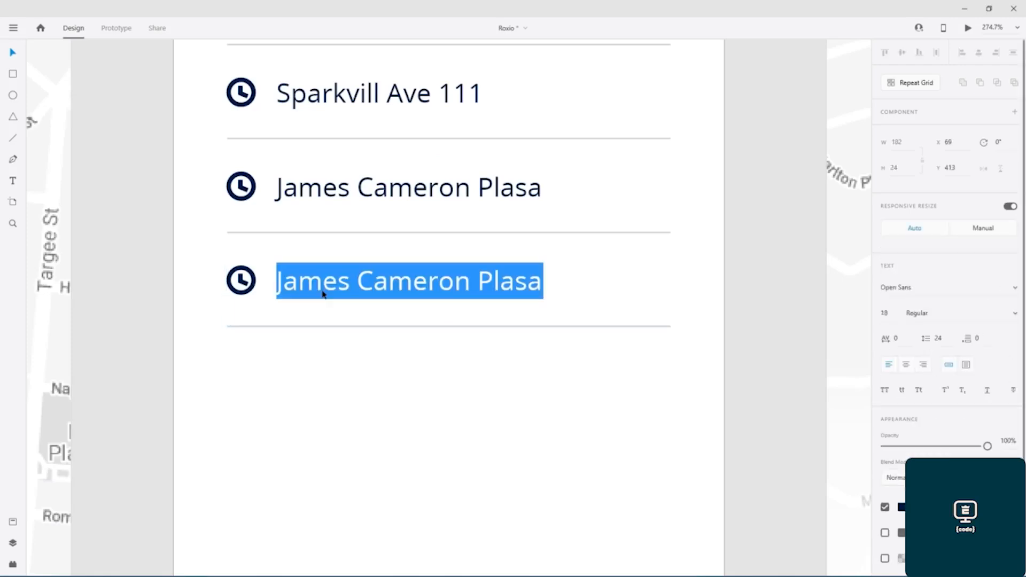
type("Setting")
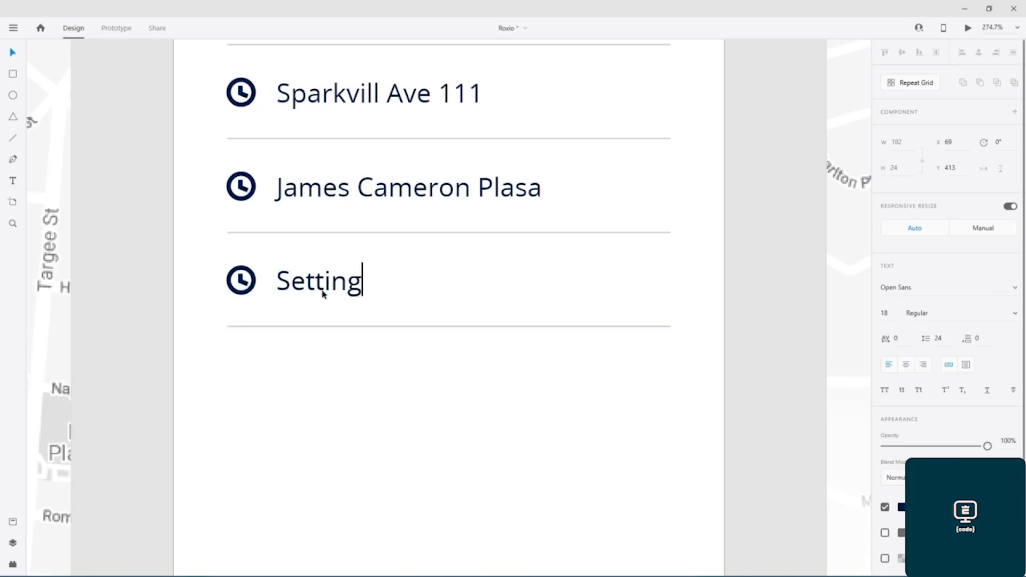
key("Escape")
left_click(162, 311)
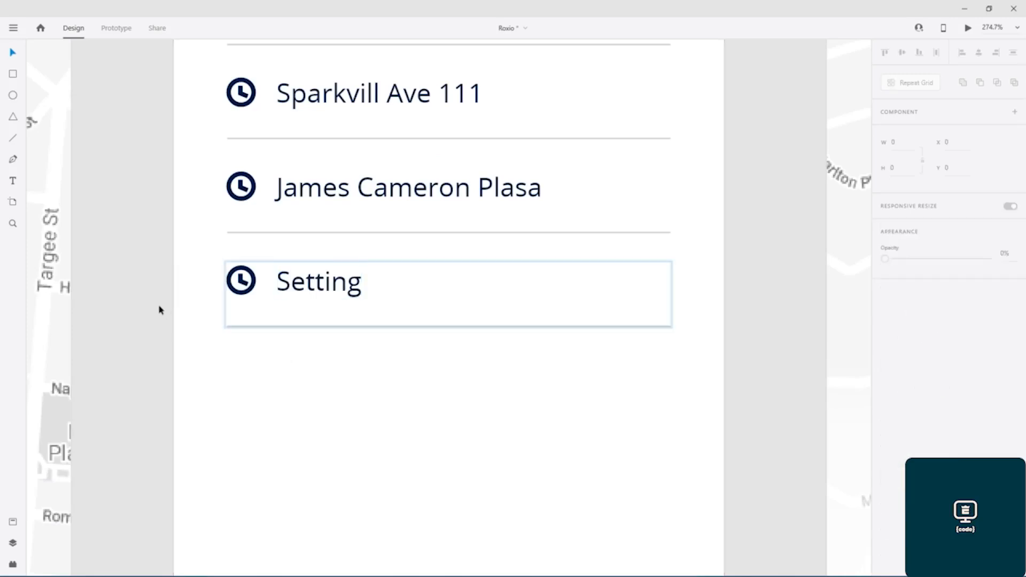
left_click_drag(142, 267, 357, 354)
left_click(151, 229)
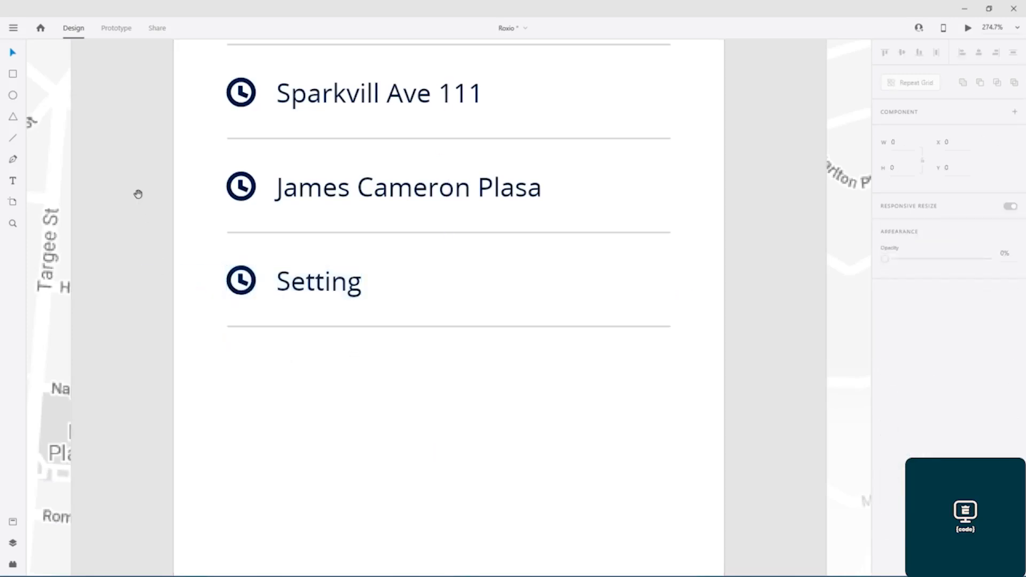
Copy the three-line menu icon from the Current Location artboard and place it beside the Setting text on Select Destination
left_click_drag(137, 195, 644, 437)
left_click_drag(266, 219, 631, 53)
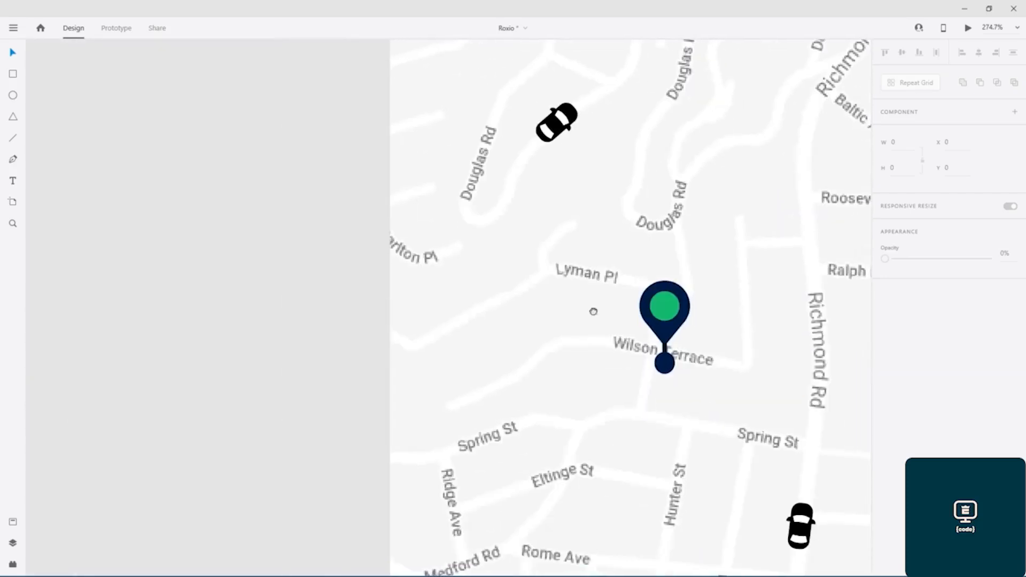
left_click_drag(713, 472, 487, 243)
left_click_drag(501, 348, 422, 231)
left_click_drag(321, 128, 275, 400)
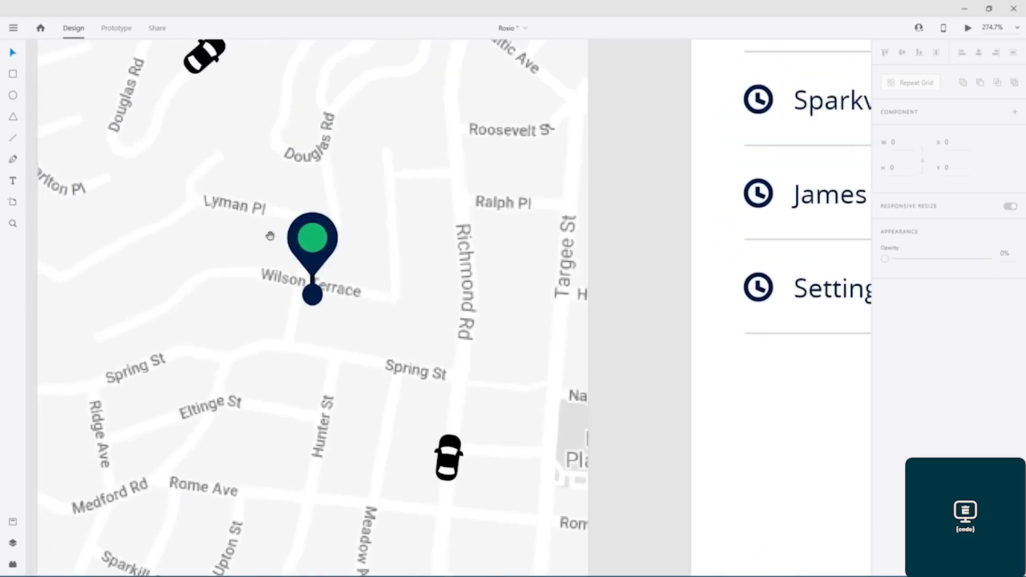
left_click_drag(259, 102, 413, 338)
left_click_drag(399, 263, 346, 480)
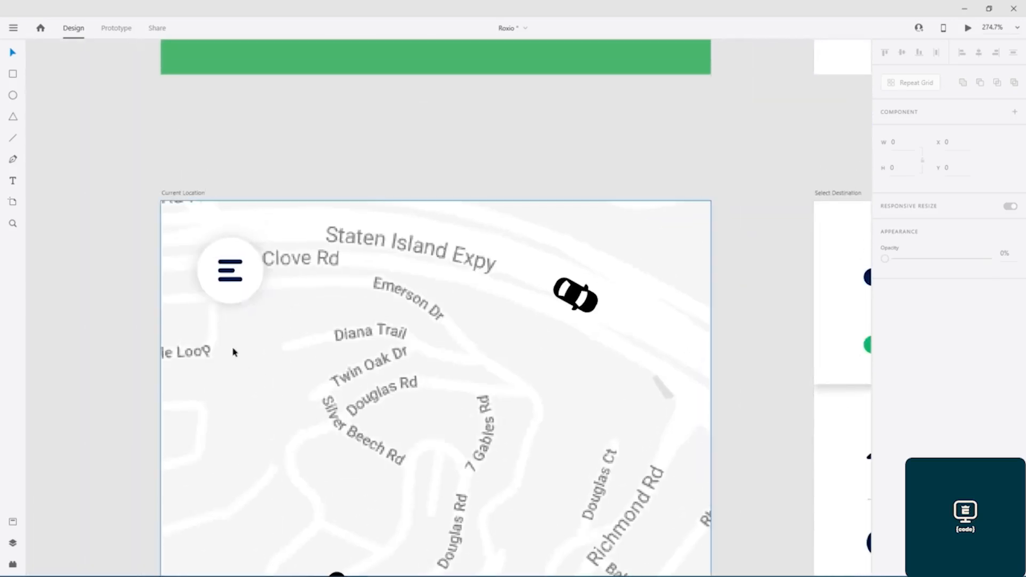
left_click(232, 272)
double_click(231, 274)
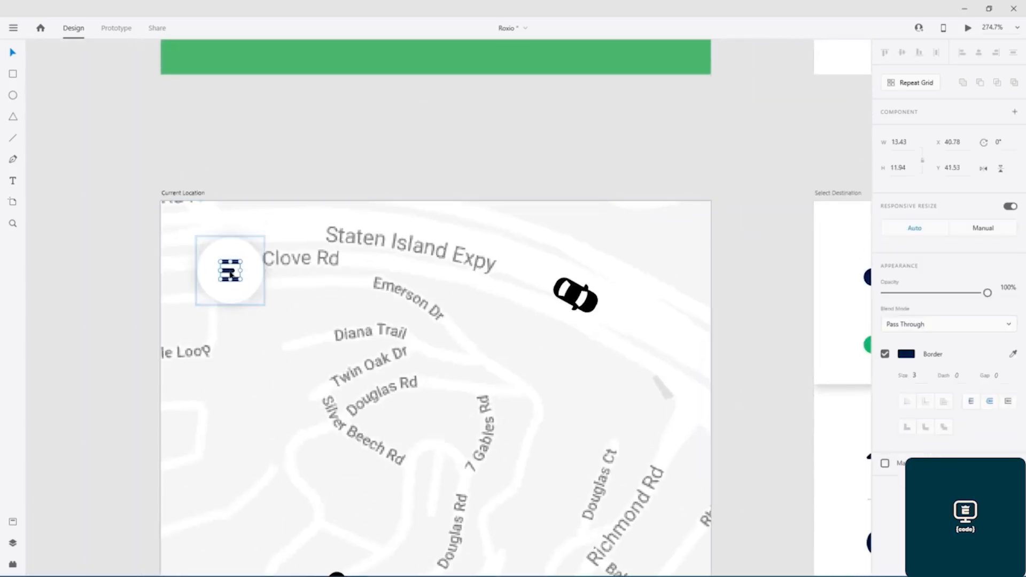
left_click_drag(797, 455, 324, 162)
left_click_drag(506, 505, 464, 281)
left_click(576, 345)
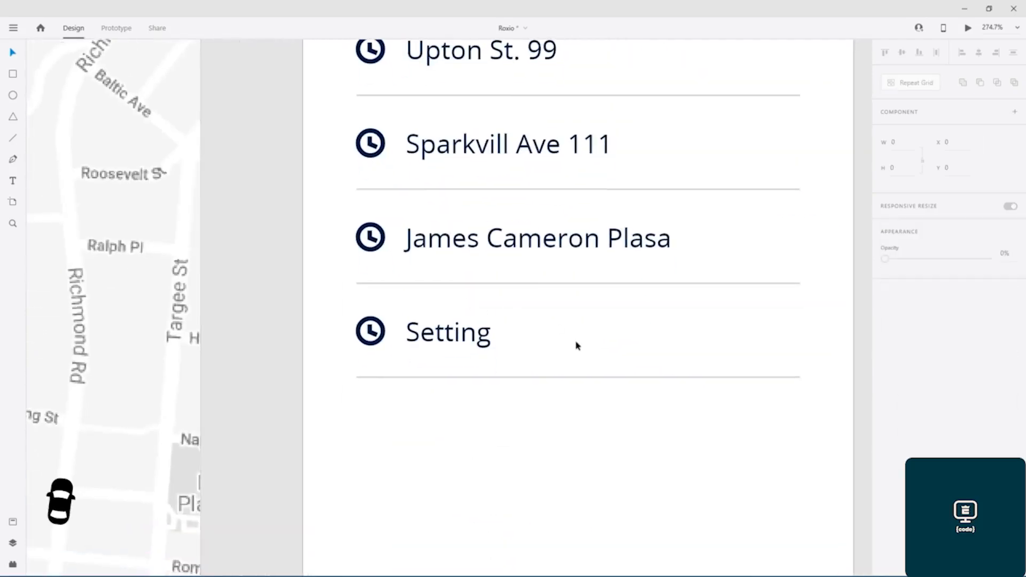
key("ctrl+v")
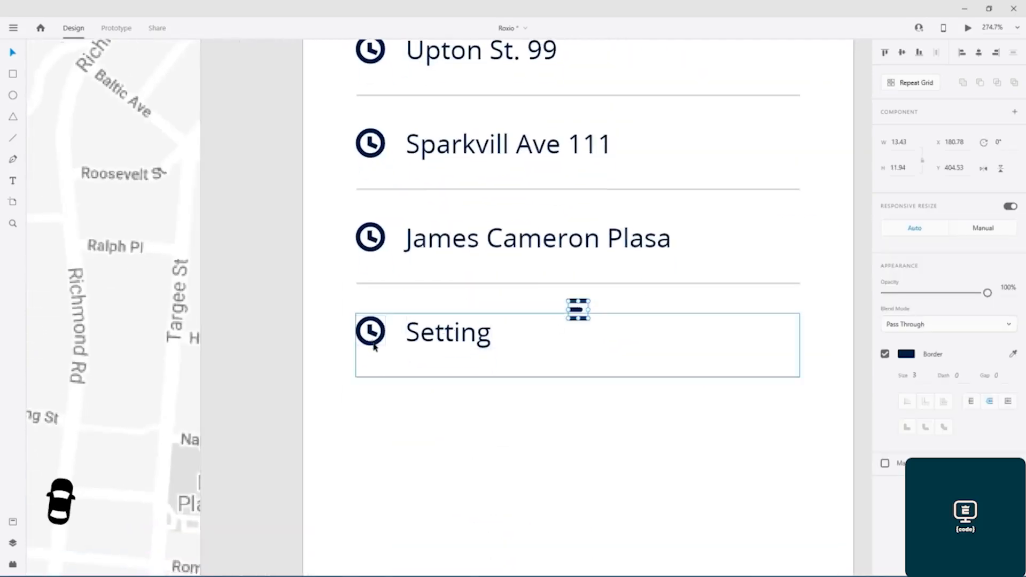
left_click_drag(575, 315, 402, 338)
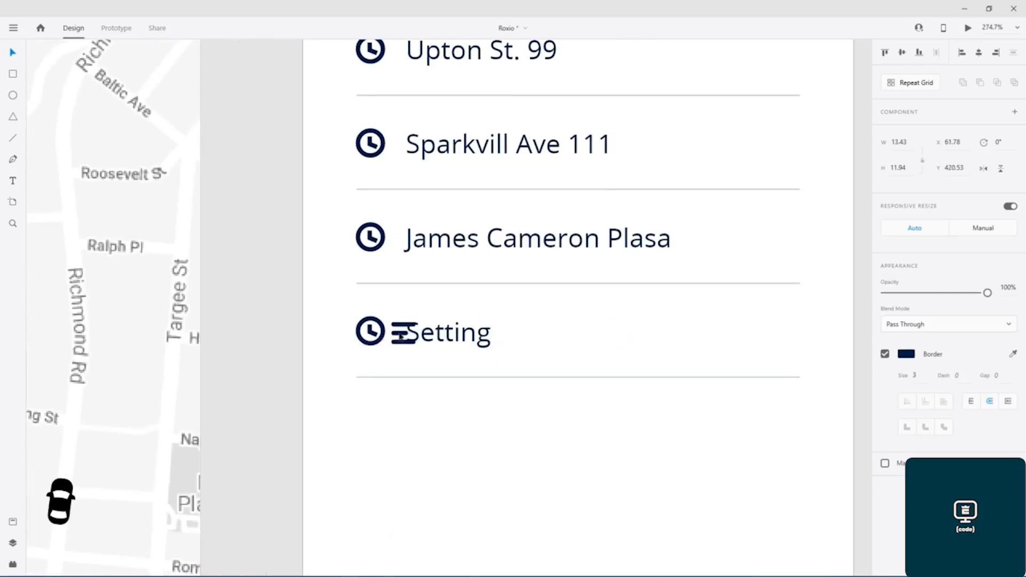
Delete the Setting row's clock icon and move the copied menu icon into its place
left_click(290, 343)
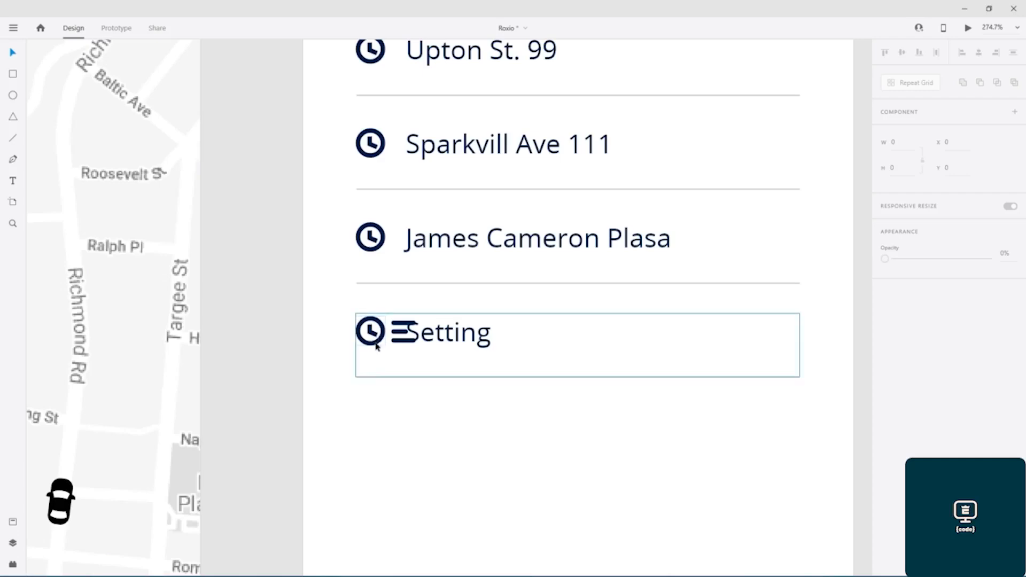
double_click(377, 345)
key("Delete")
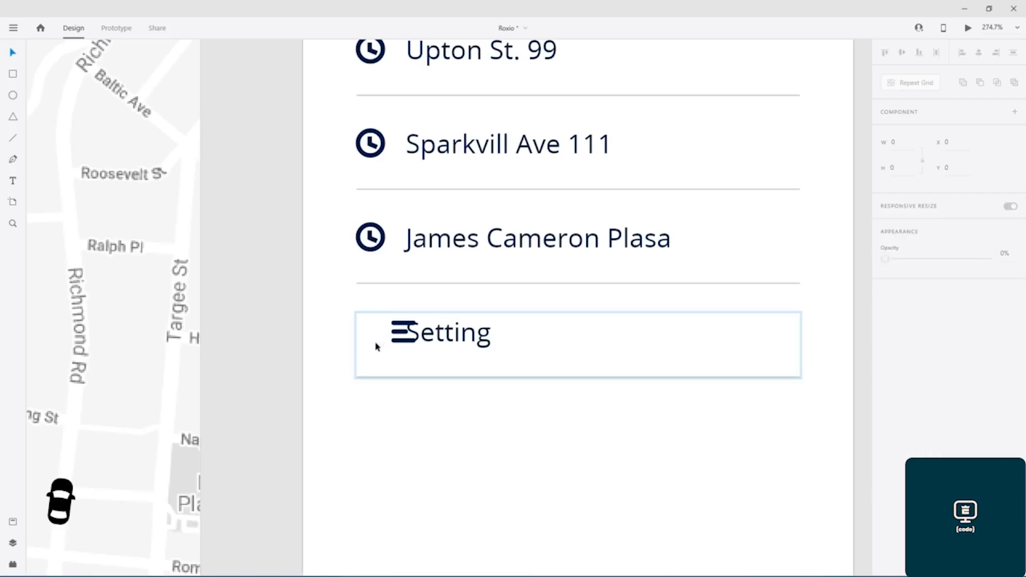
left_click_drag(399, 337, 369, 336)
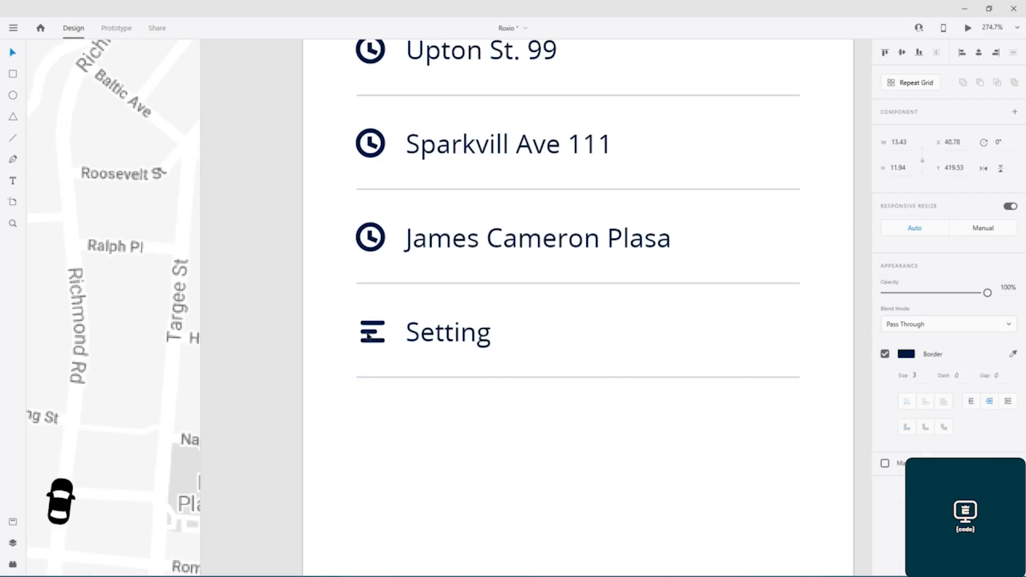
left_click(255, 332)
Delete the Select Destination – 2 artboard containing the Settings header
scroll(255, 332, "down", 6)
left_click_drag(270, 382, 351, 182)
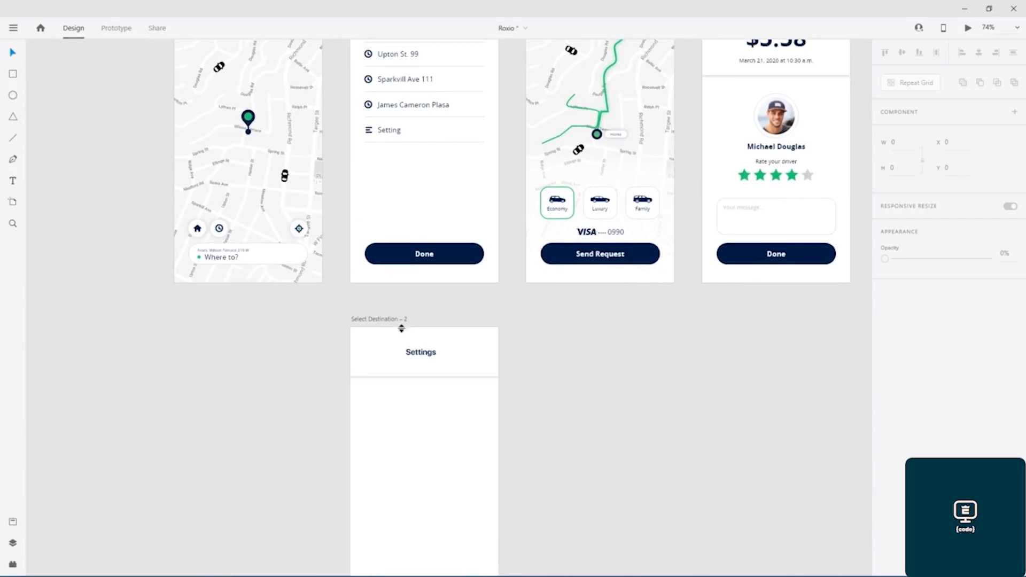
left_click(387, 319)
key("Delete")
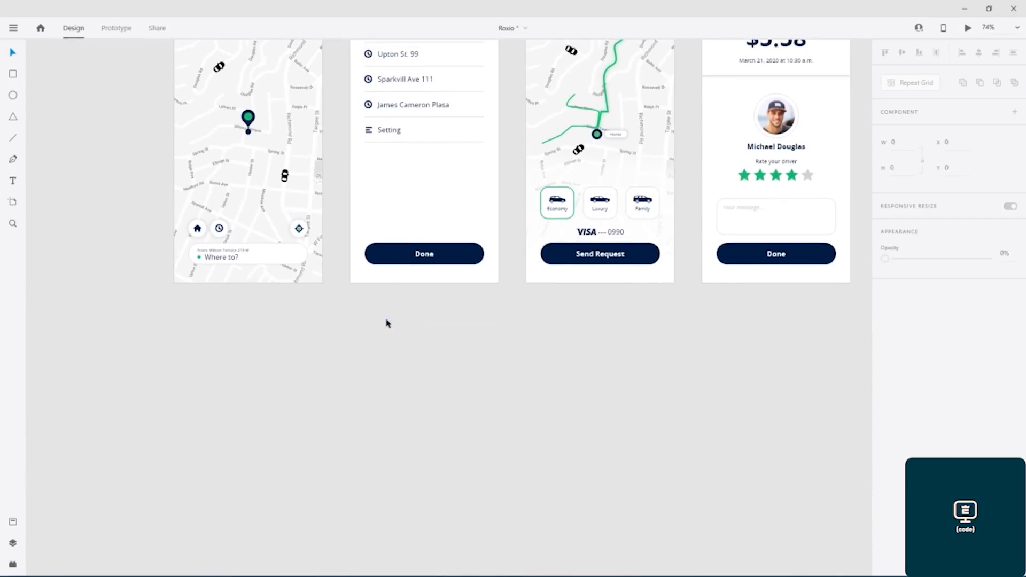
scroll(459, 283, "up", 5)
scroll(455, 381, "down", 2)
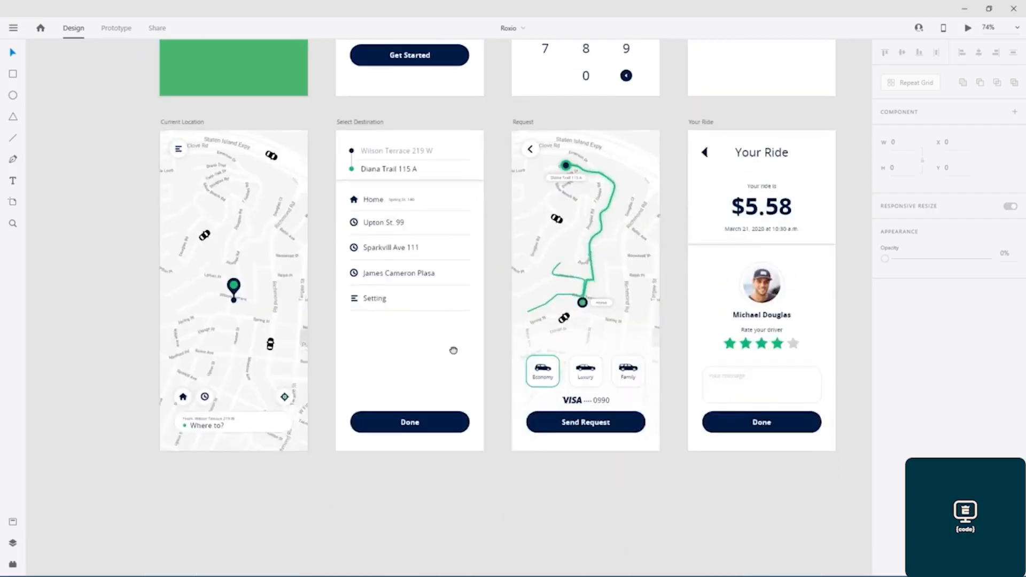
Change the Setting row's text on the Select Destination artboard to "Dark Mode"
scroll(383, 309, "up", 5)
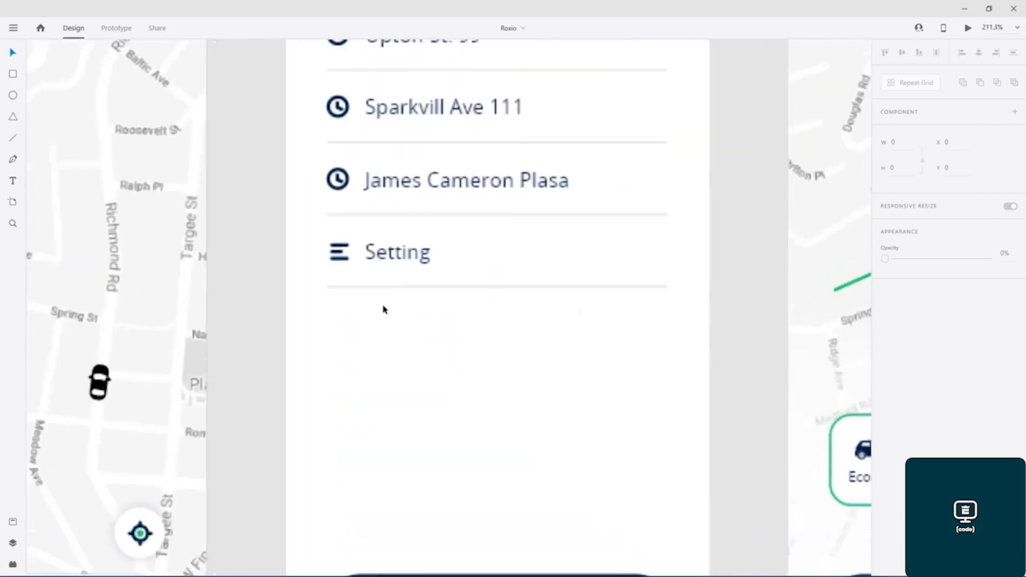
double_click(406, 253)
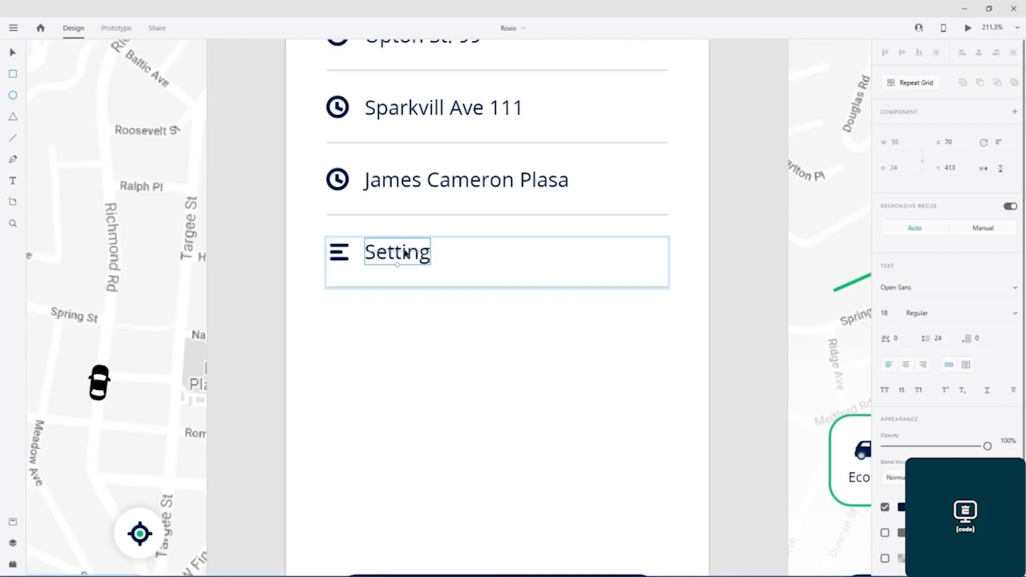
left_click(406, 254)
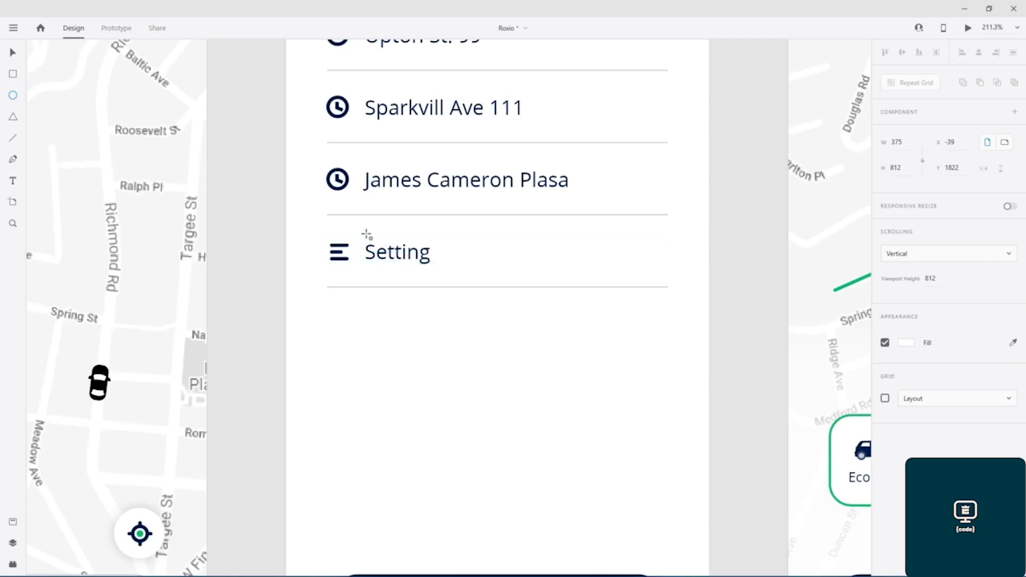
key("v")
left_click(394, 259)
left_click(394, 262)
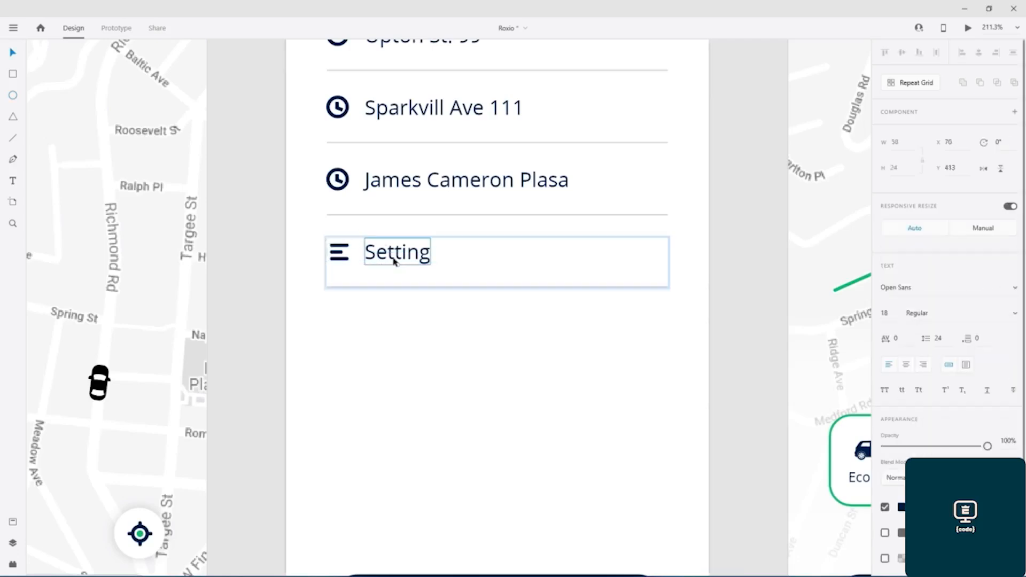
double_click(395, 262)
type("Dar")
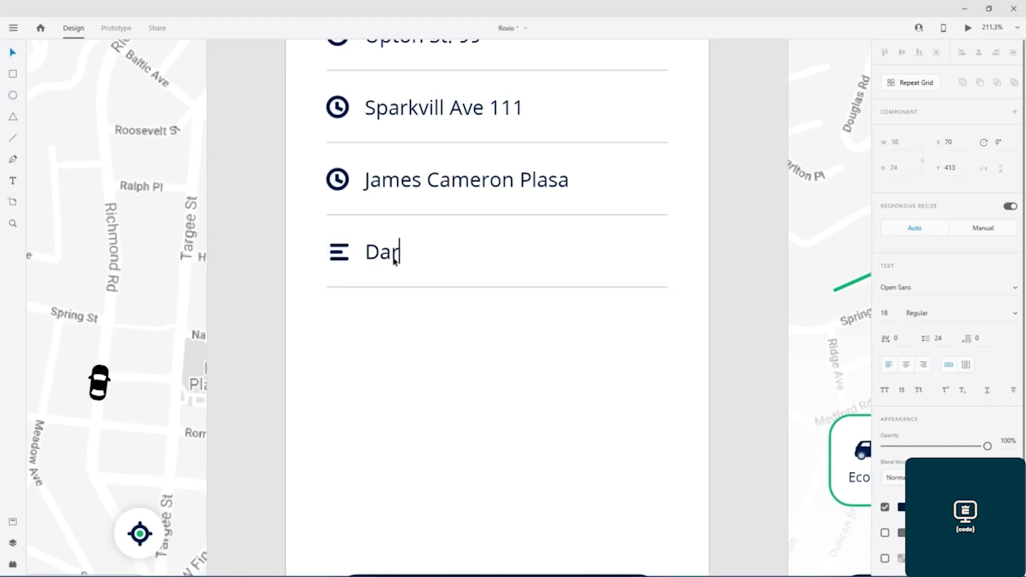
type("k Mode")
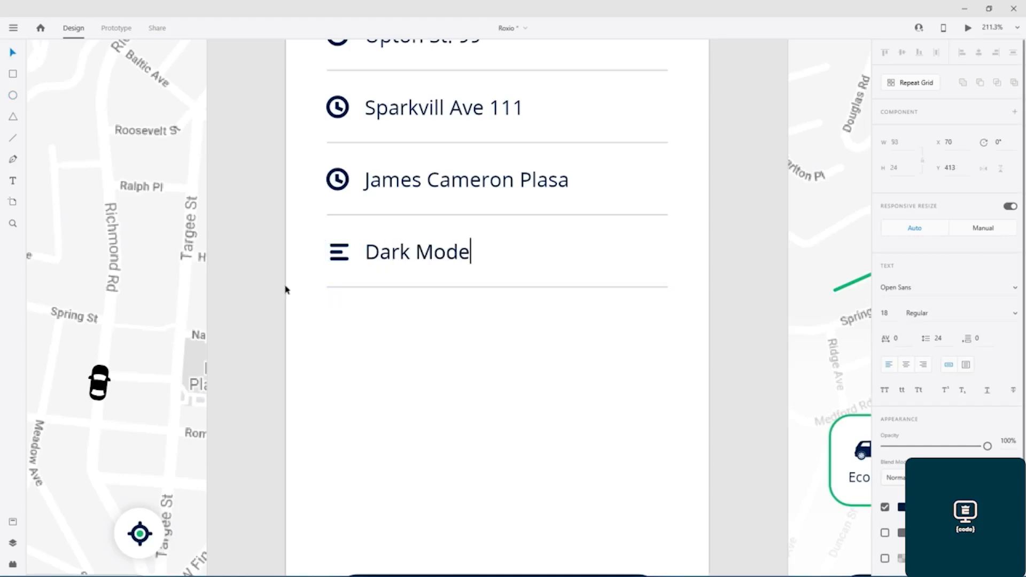
key("Escape")
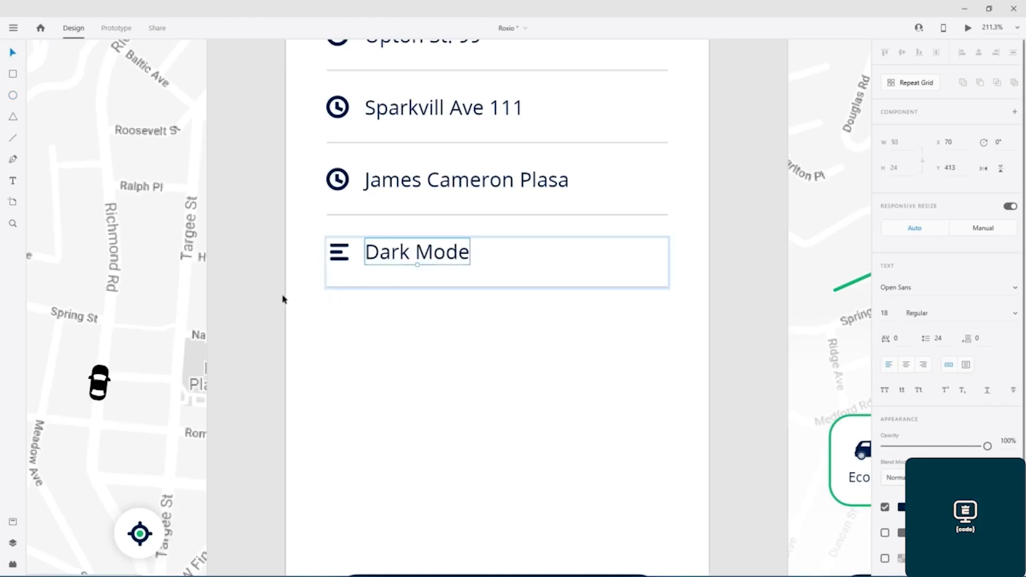
left_click_drag(253, 284, 513, 235)
left_click_drag(249, 240, 462, 326)
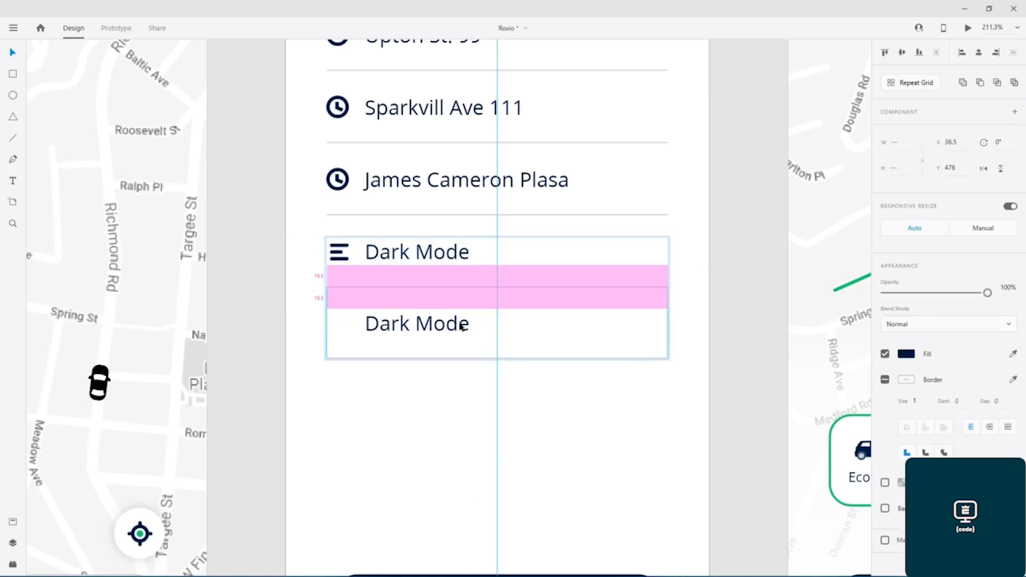
left_click_drag(458, 322, 458, 323)
left_click(228, 291)
key("ctrl+z")
Duplicate the Dark Mode row, including its menu icon and divider, directly below itself
left_click(237, 292)
left_click_drag(264, 232, 487, 290)
left_click_drag(426, 252, 415, 325)
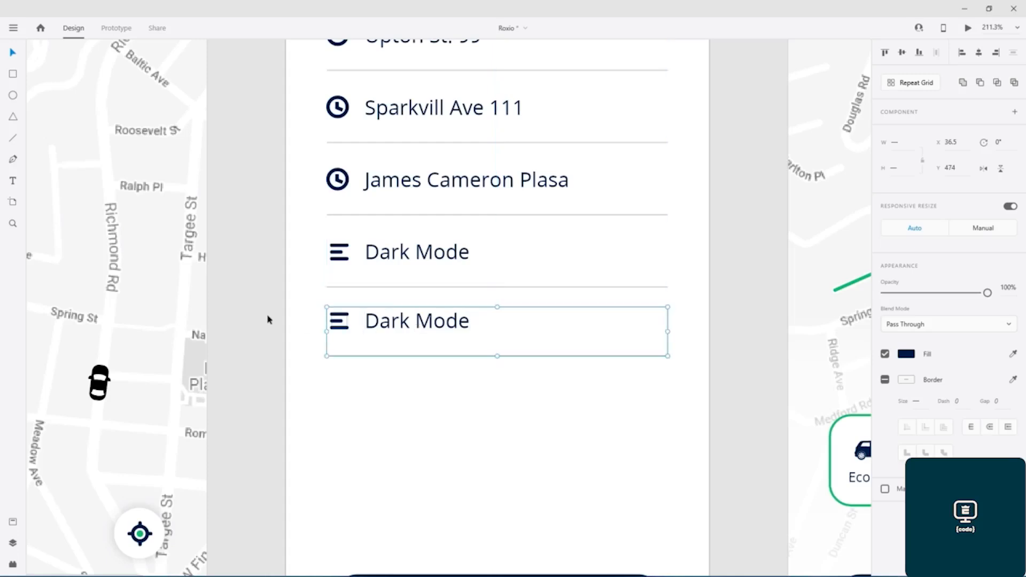
Change the duplicated row's text to "Light Mode"
left_click(268, 319)
double_click(402, 324)
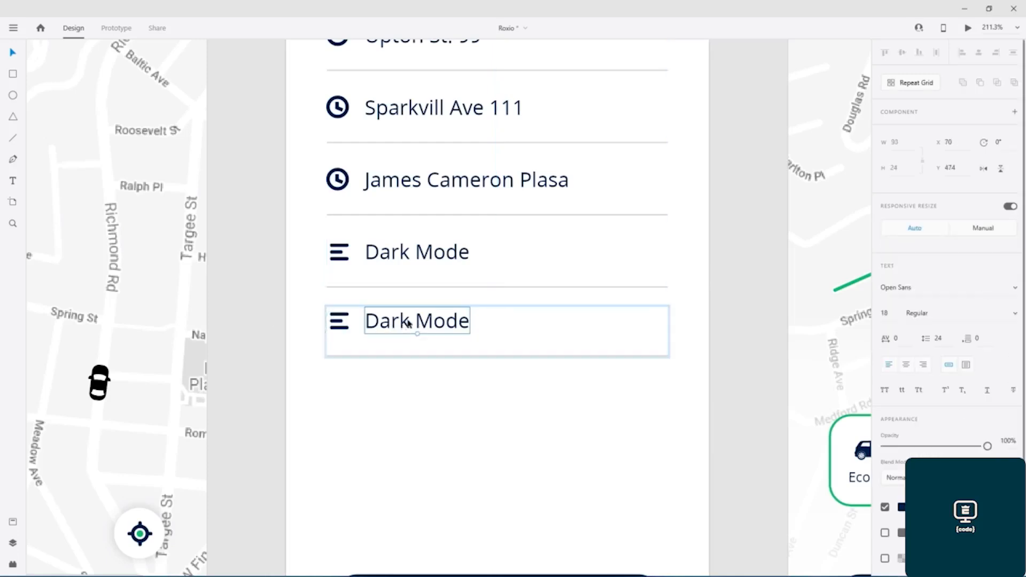
double_click(409, 323)
left_click_drag(411, 323, 365, 320)
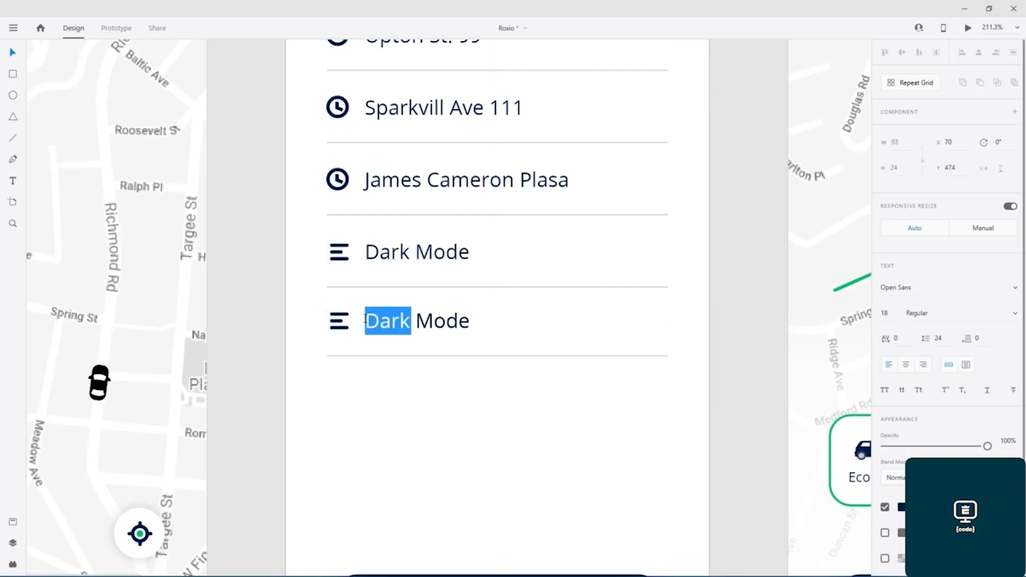
type("Light")
key("Escape")
key("Escape")
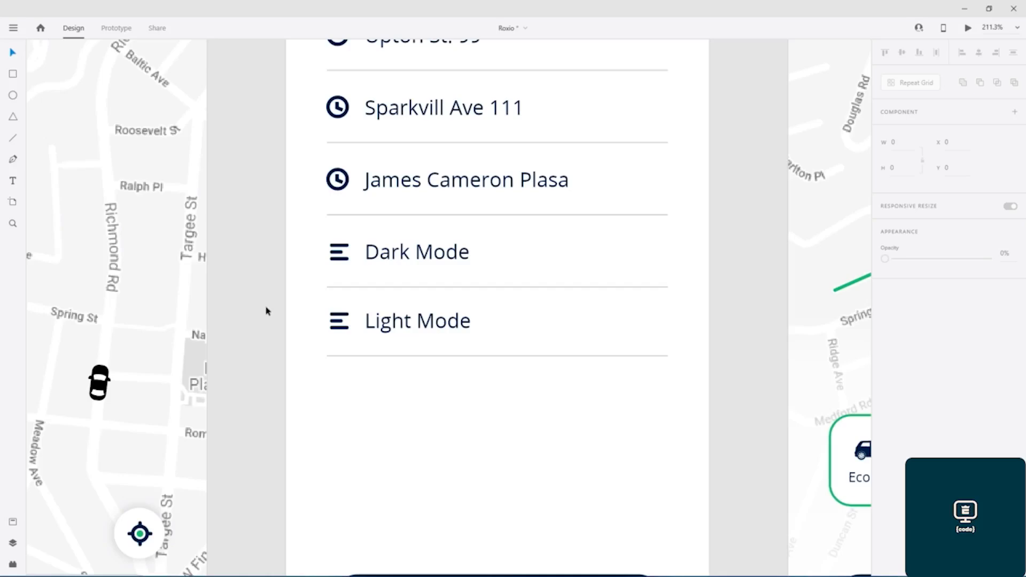
Duplicate the navy dot from the Wilson Terrace address line beside the Dark Mode text and enlarge it to 25 by 25
scroll(267, 312, "down", 3)
left_click_drag(447, 242, 415, 336)
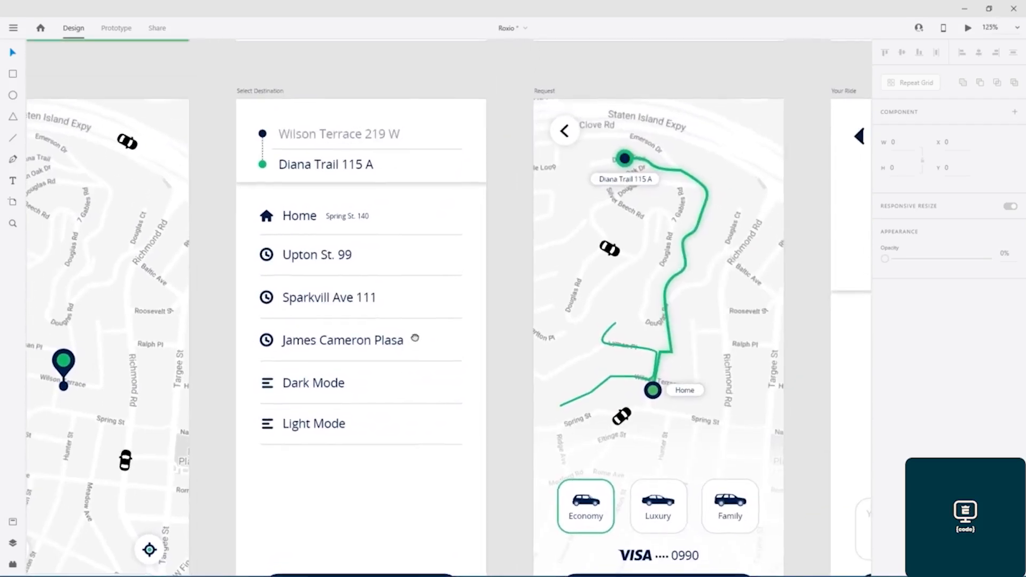
left_click(263, 135)
left_click_drag(263, 135, 368, 387)
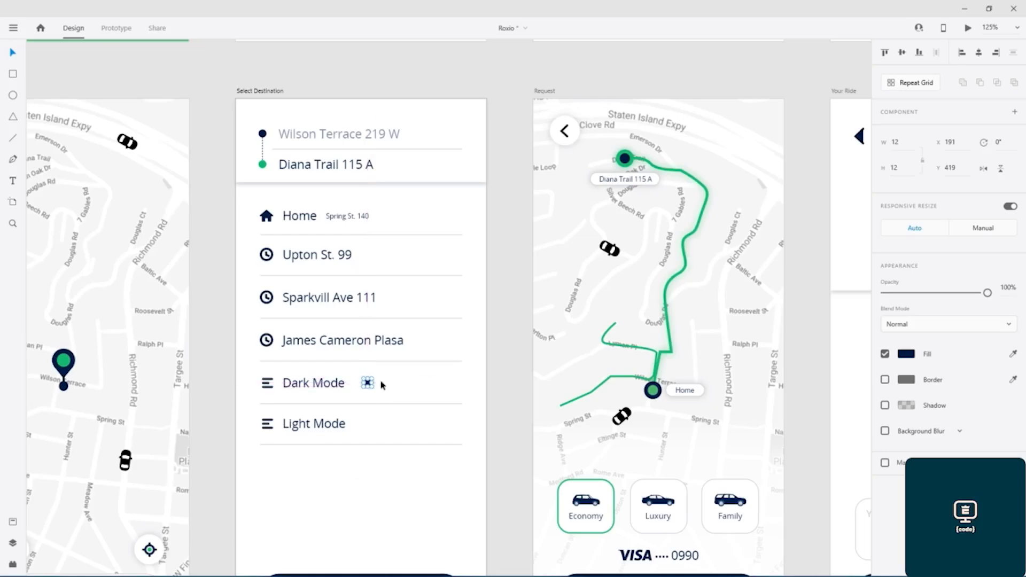
scroll(380, 383, "up", 5)
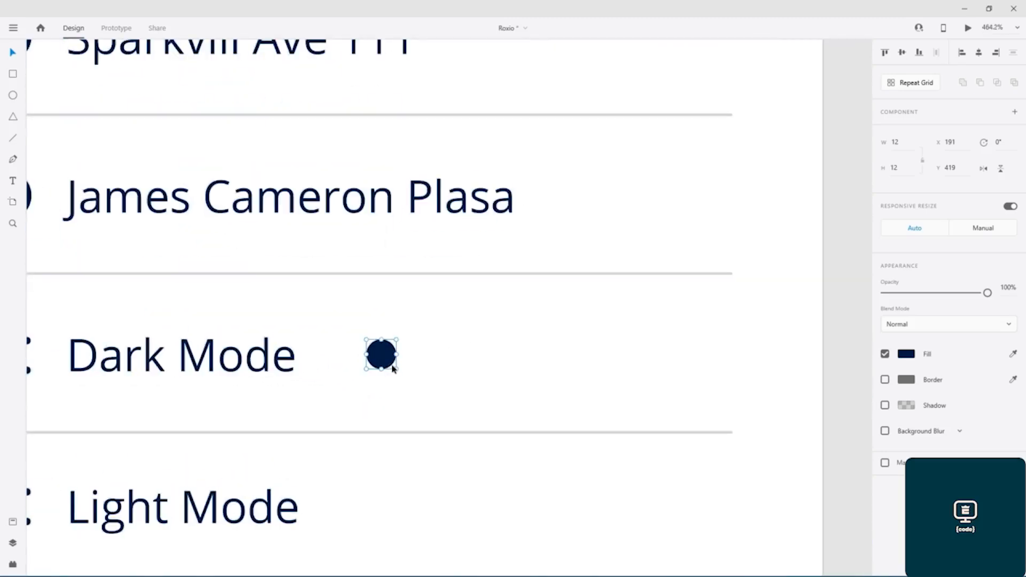
mouse_move(396, 369)
left_mouse_down()
mouse_move(428, 401)
mouse_move(399, 363)
left_mouse_up()
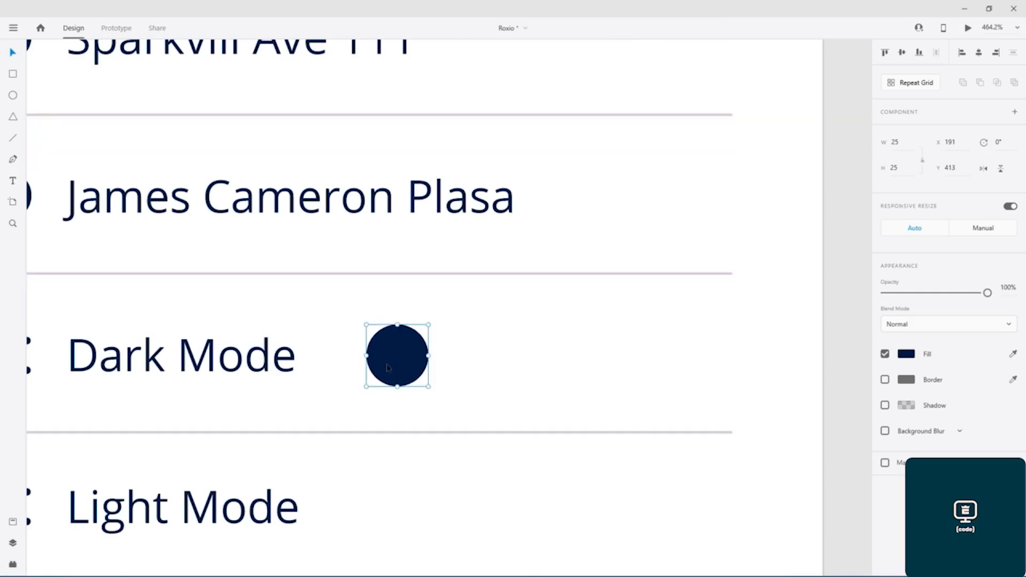
Shift the navy circle horizontally to X 301, near the right end of the Dark Mode row
key("shift+Right")
key("shift+Right")
key("shift+Right")
key("shift+Right")
key("shift+Right")
key("shift+Right")
key("shift+Right")
key("shift+Right")
key("shift+Right")
key("shift+Right")
key("shift+Right")
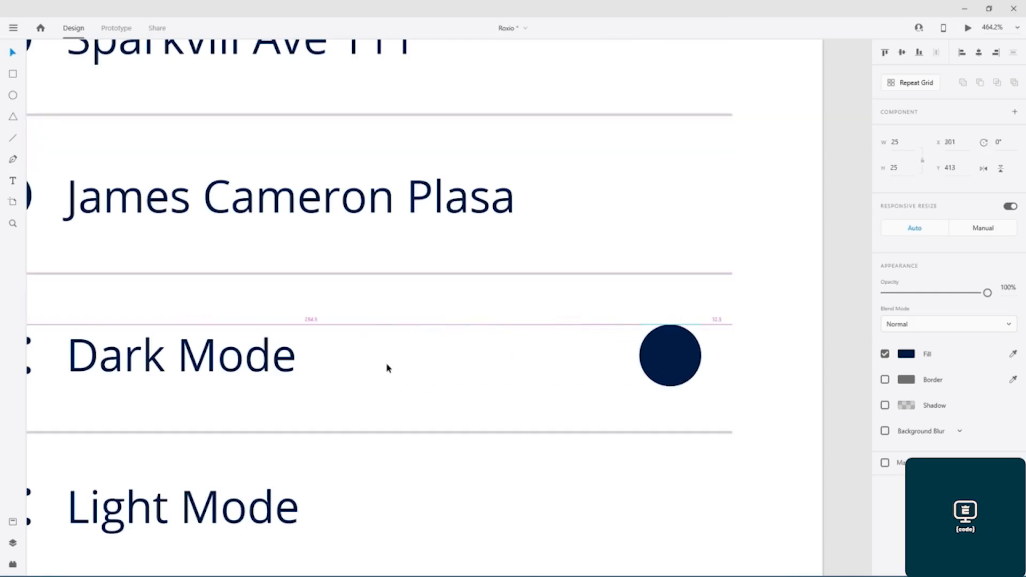
Duplicate the navy circle down into the Light Mode row and adjust its vertical position to Y 474
left_click_drag(692, 361, 695, 504)
scroll(742, 495, "down", 5)
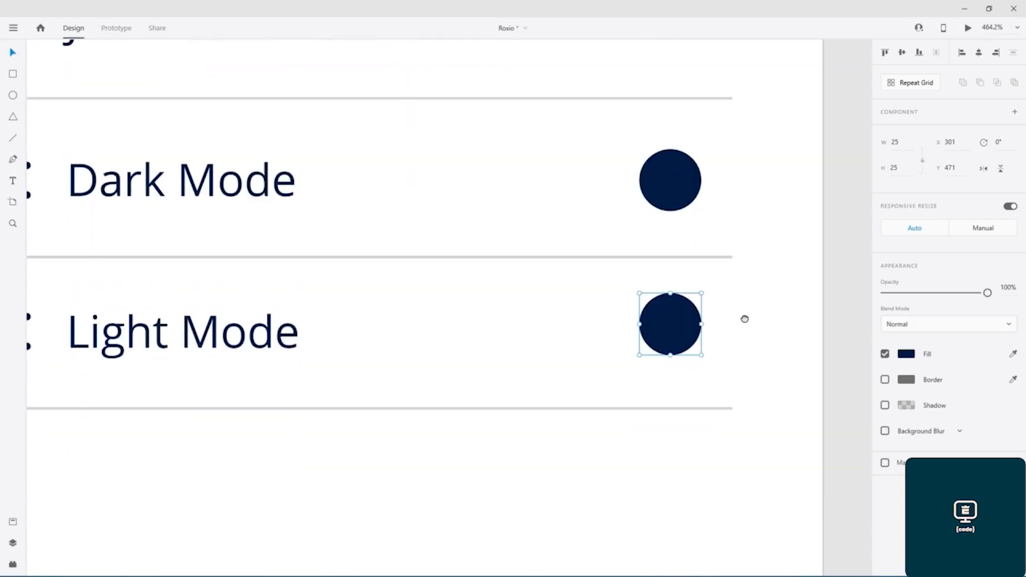
left_click_drag(669, 330, 670, 338)
left_click_drag(670, 185, 669, 184)
Fill the Light Mode row's circle with the brighter green saved swatch
left_click(670, 321)
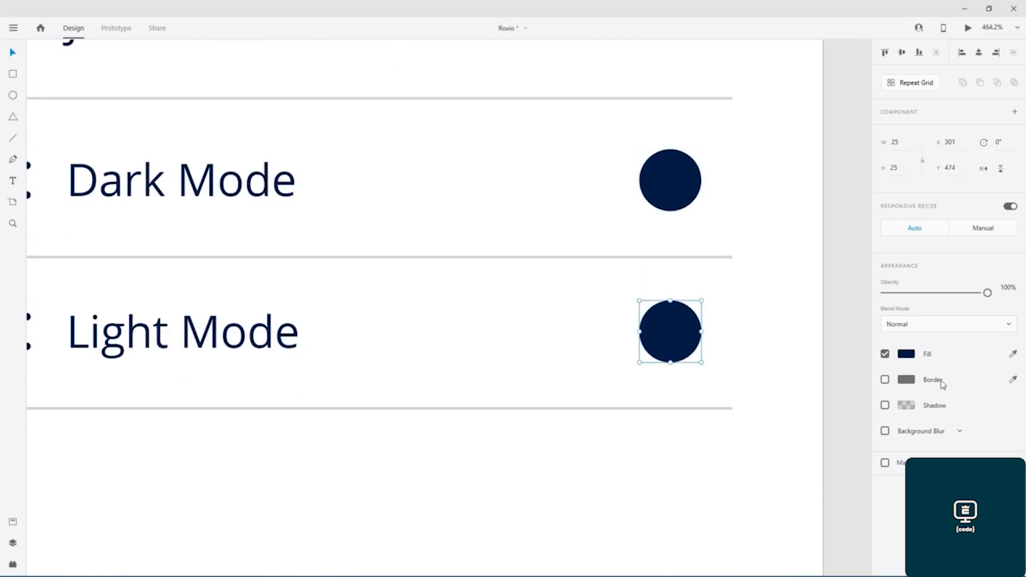
left_click(907, 355)
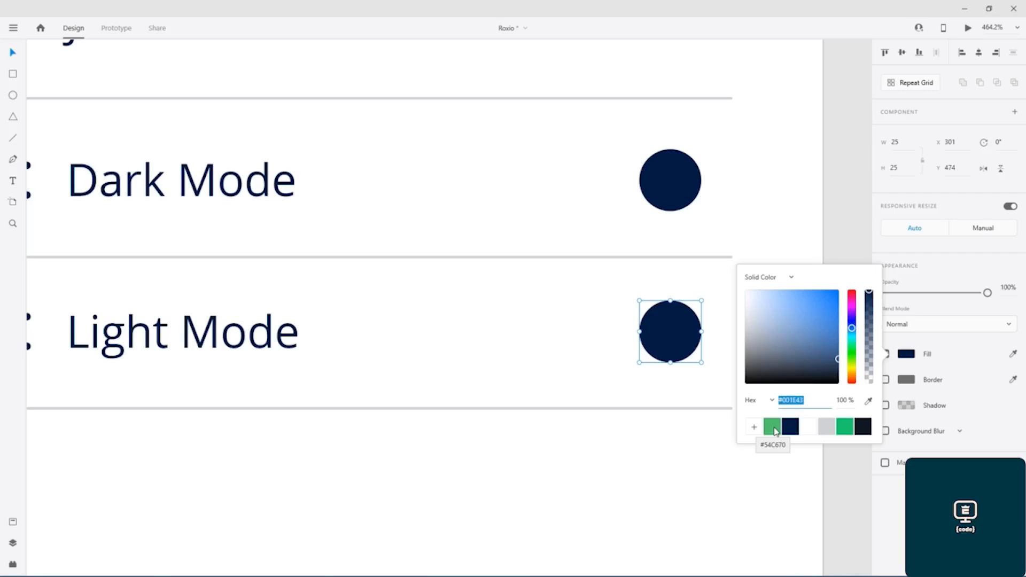
left_click(845, 426)
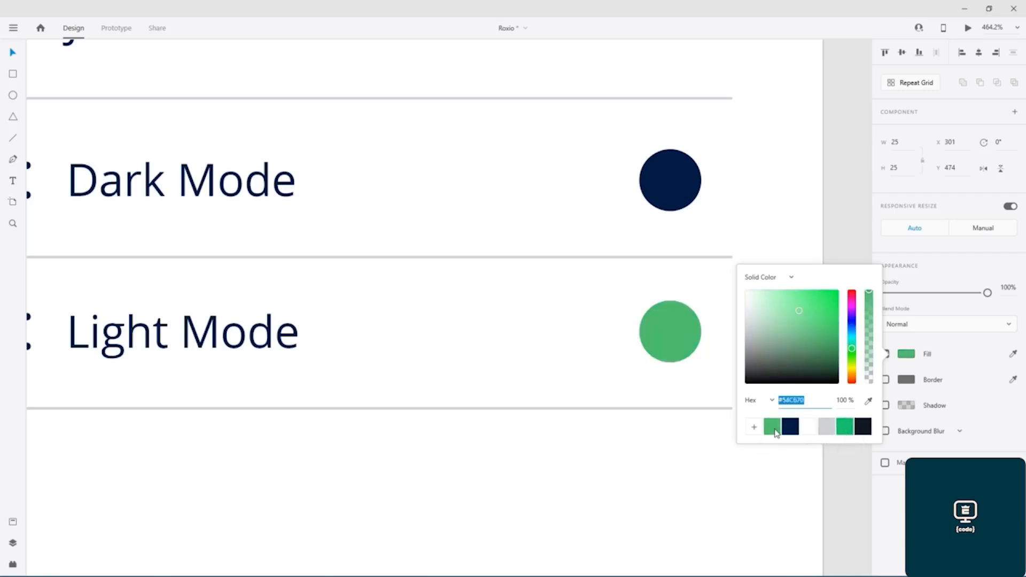
left_click(840, 211)
scroll(459, 297, "down", 10)
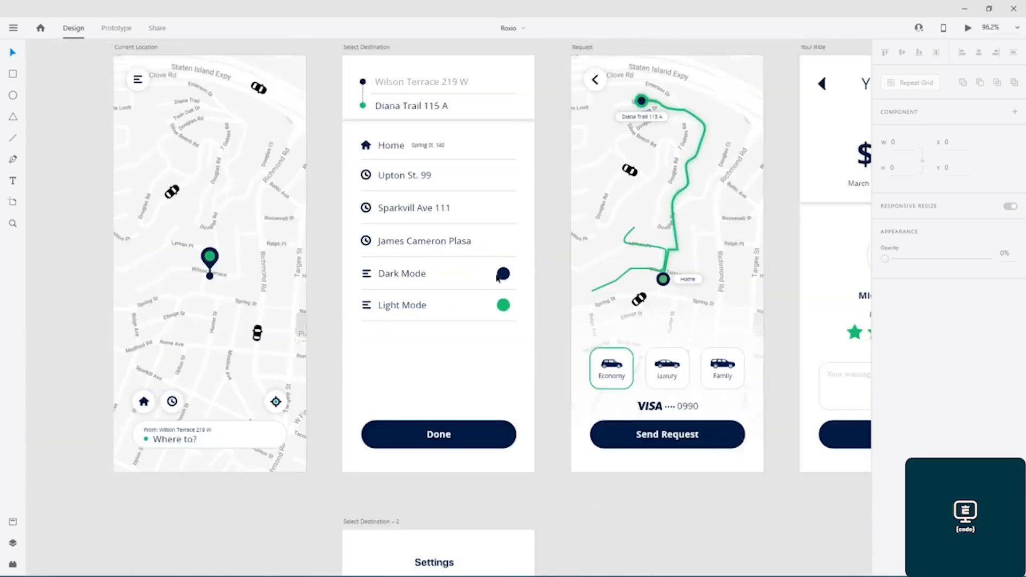
Delete the Select Destination – 2 settings artboard below the light Select Destination screen
left_click_drag(504, 222, 386, 115)
left_click(224, 448)
key("Delete")
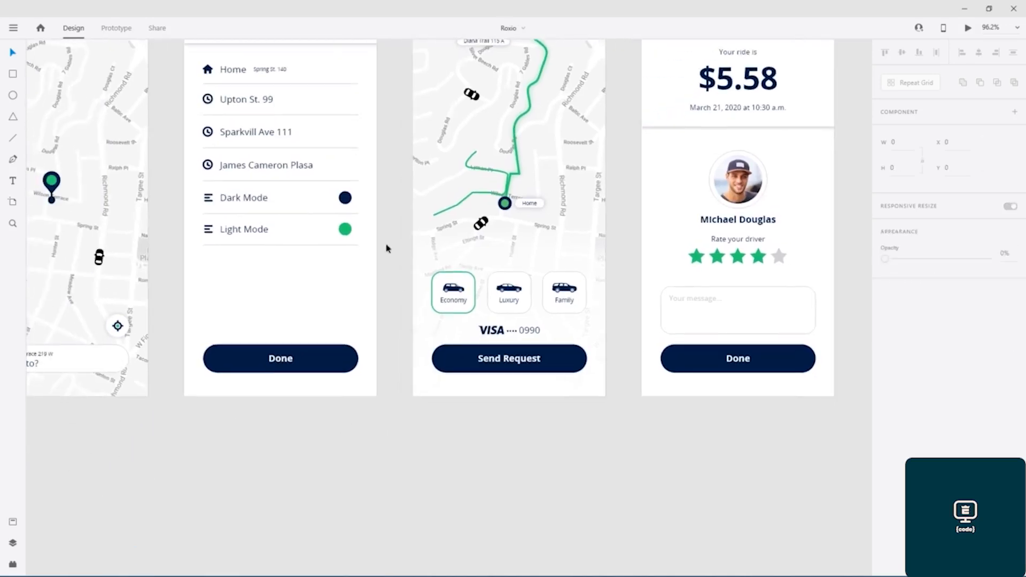
Copy the Dark Mode and Light Mode rows from the light Select Destination screen onto the dark Select Destination – 1 artboard
scroll(367, 284, "down", 5)
scroll(388, 243, "up", 2)
left_click_drag(417, 231, 388, 243)
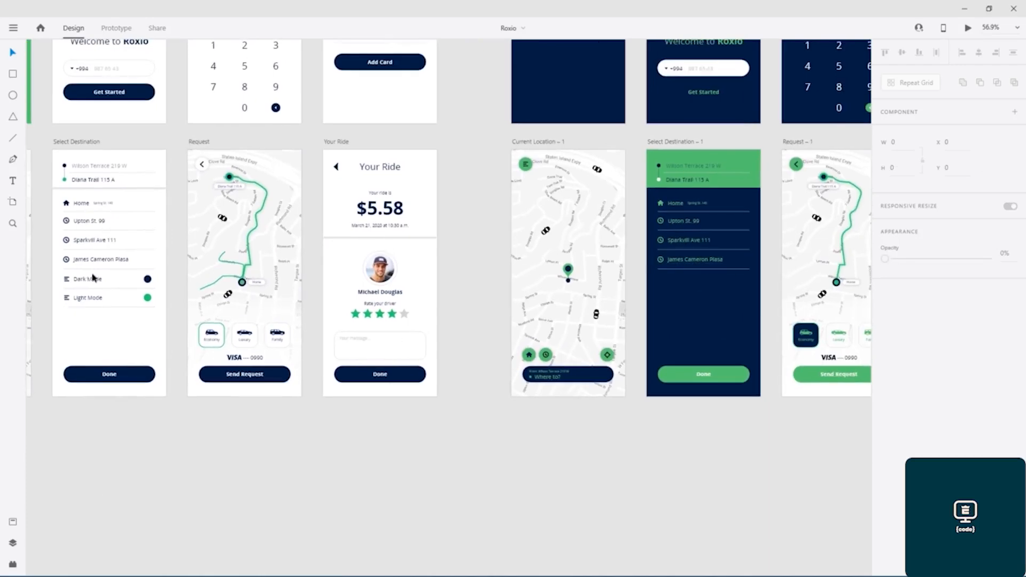
left_click_drag(44, 277, 154, 307)
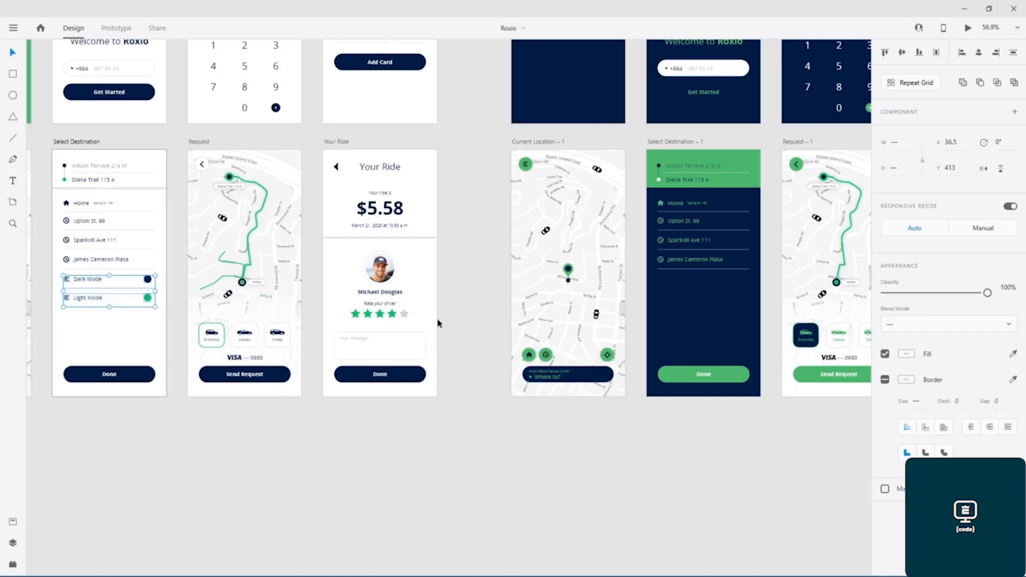
left_click(721, 290)
key("ctrl+v")
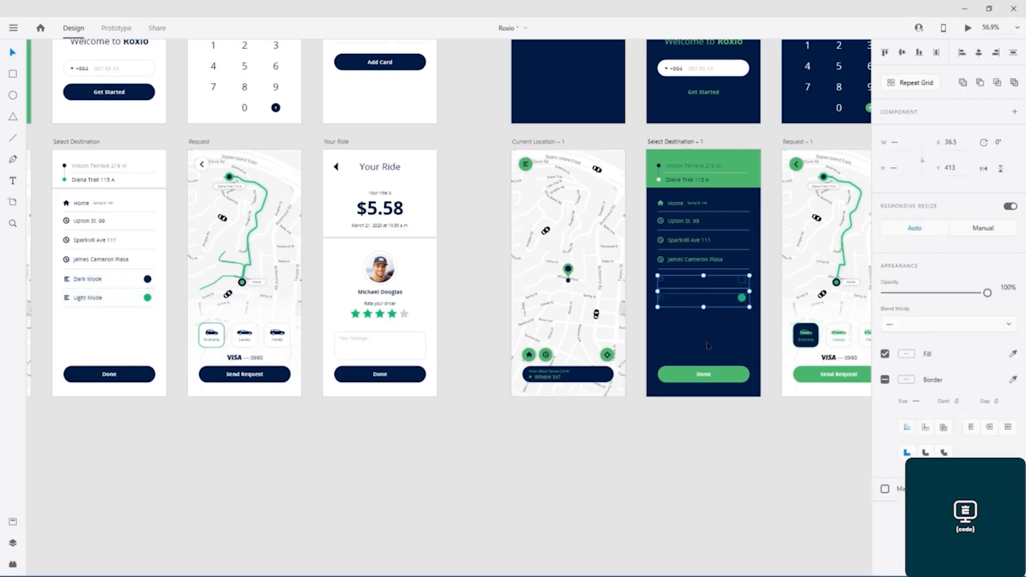
Fill the pasted Dark Mode text on Select Destination – 1 with the brighter green saved swatch
scroll(703, 326, "up", 8)
left_click_drag(656, 269, 416, 375)
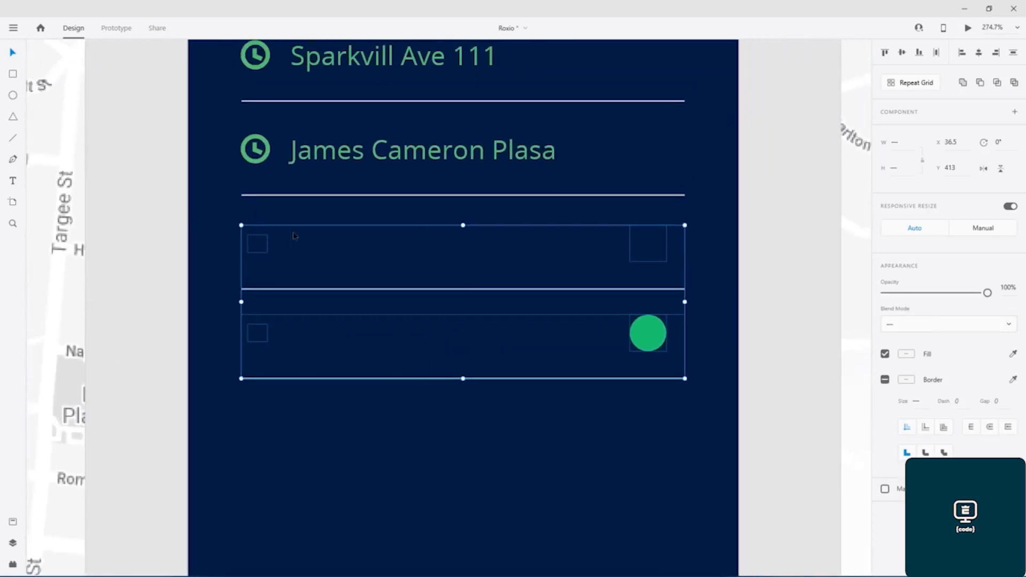
double_click(323, 248)
left_click(348, 342, "shift")
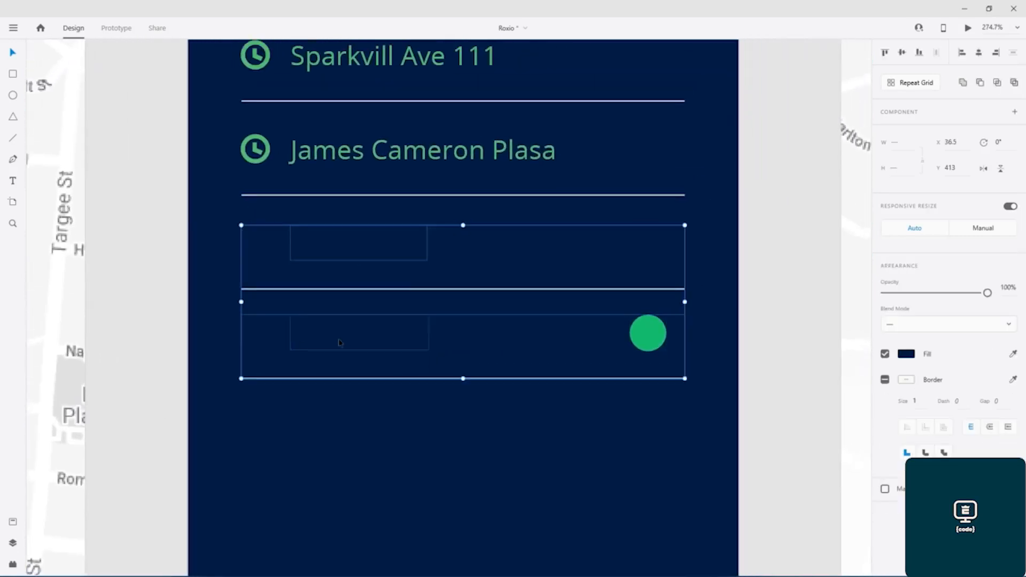
left_click(257, 340, "shift")
left_click(263, 255, "shift")
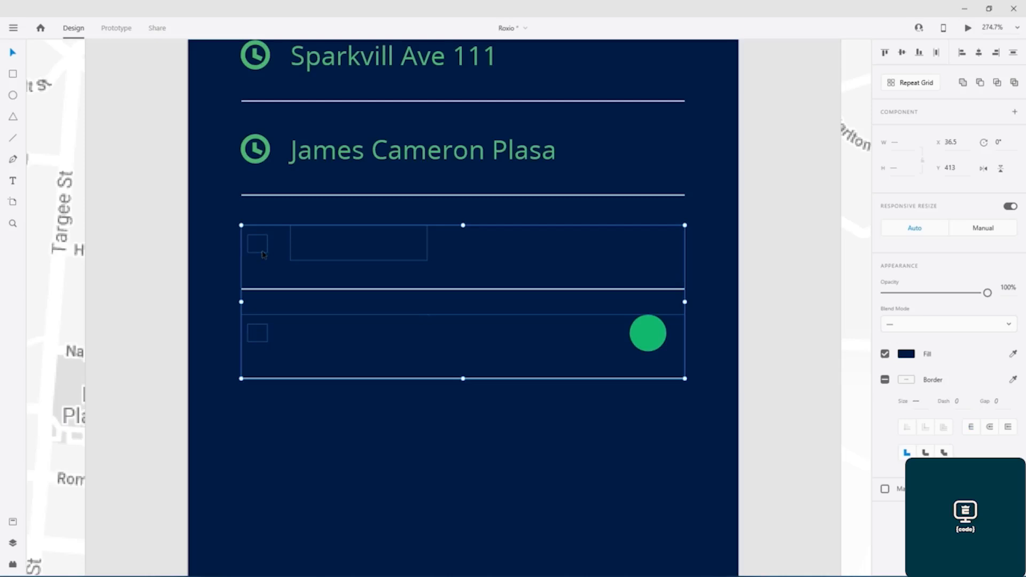
left_click(358, 336, "shift")
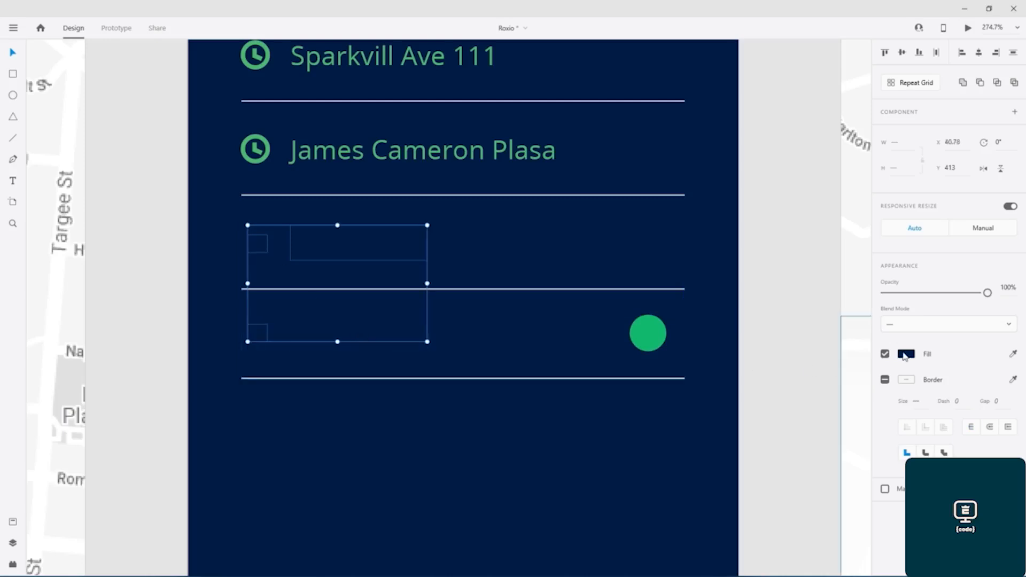
left_click(906, 354)
left_click(845, 418)
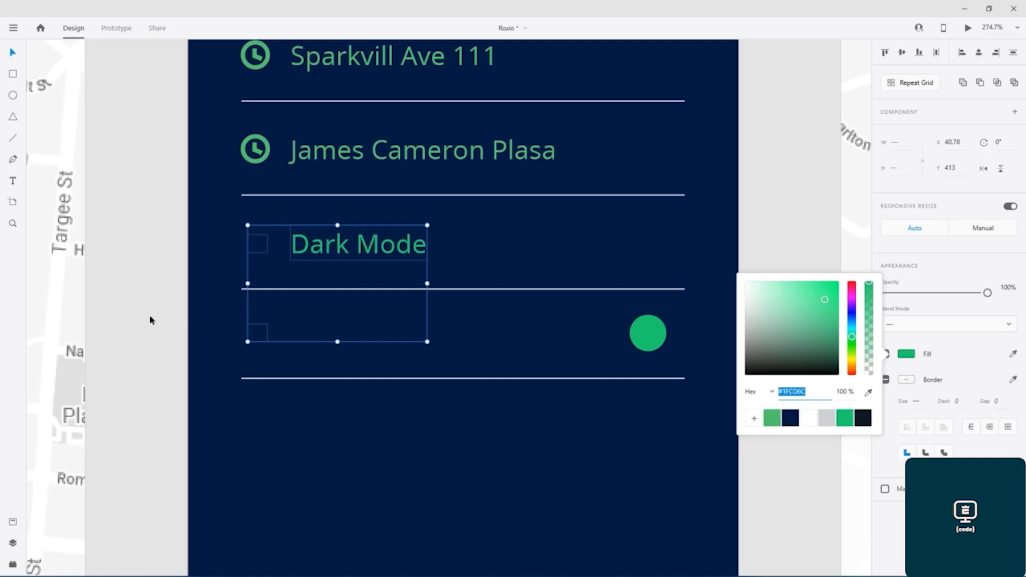
left_click(216, 285)
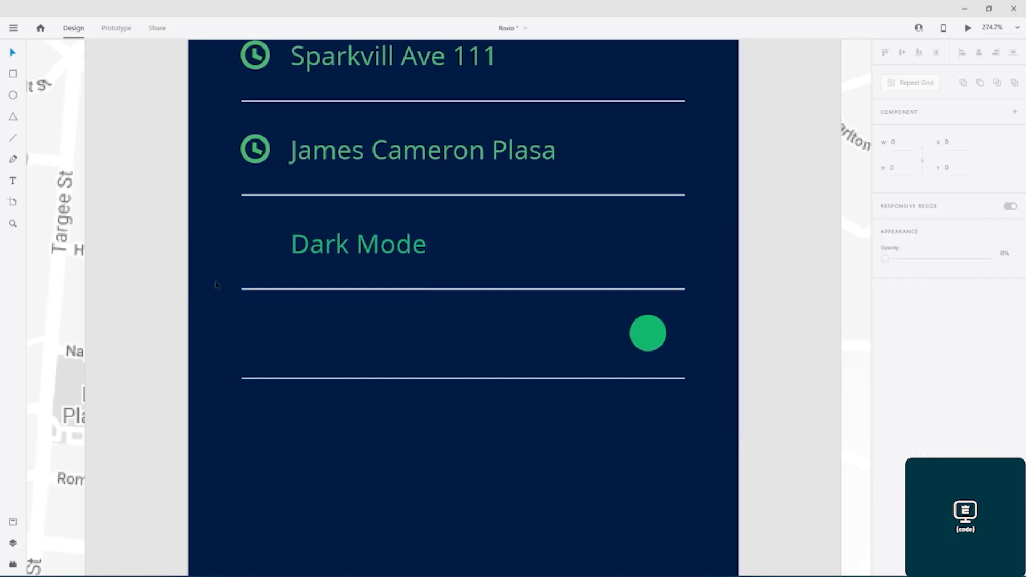
Recolour the borders of the line icons in the Dark Mode and Light Mode rows with the brighter green saved swatch
left_click(258, 248)
left_click(906, 355)
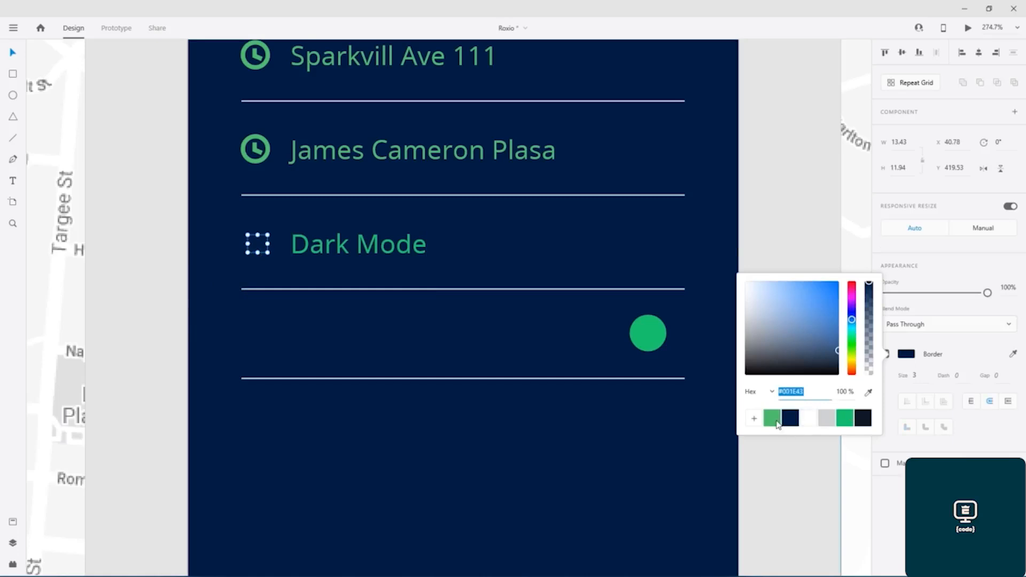
left_click(845, 418)
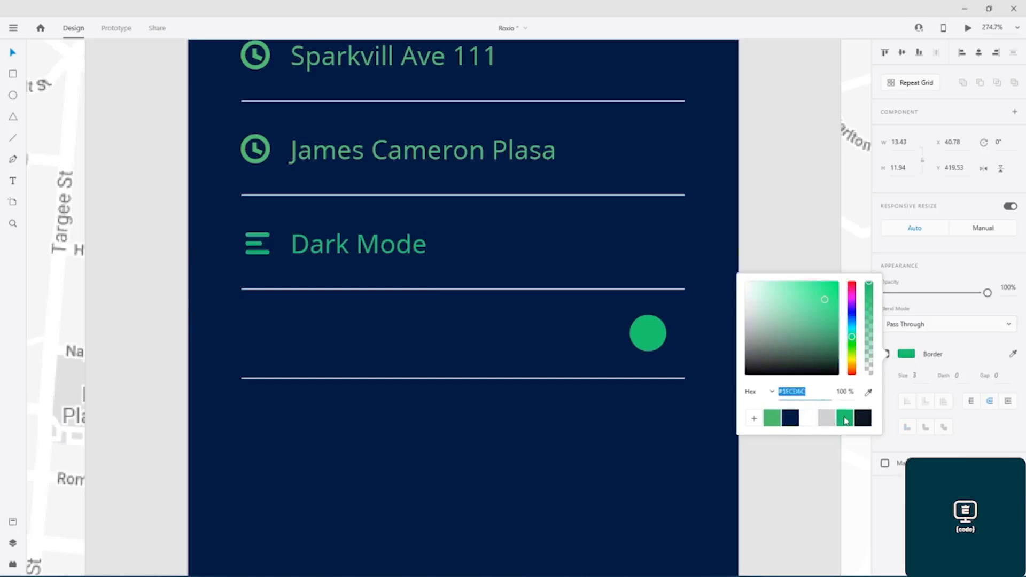
left_click(261, 335)
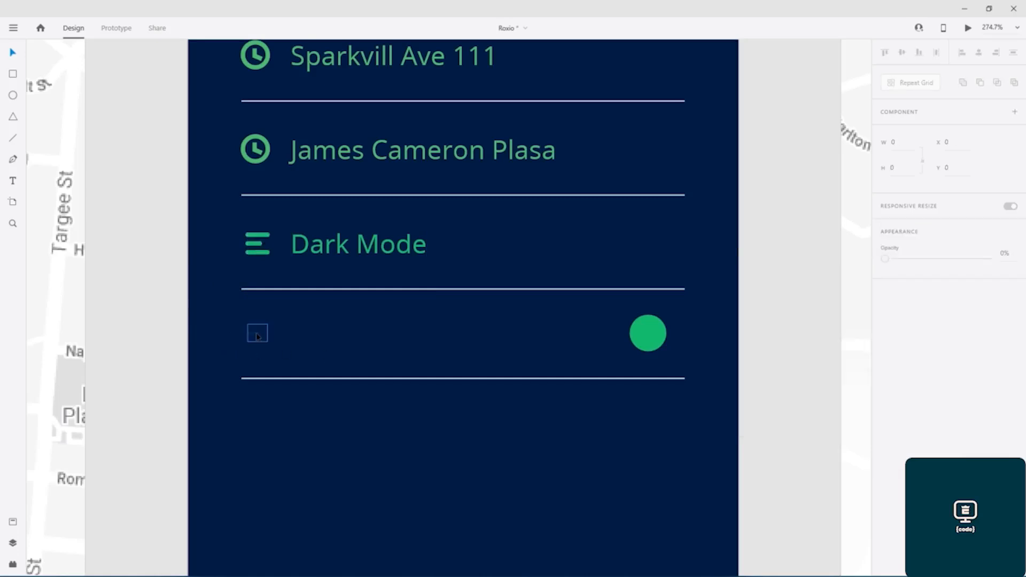
left_click(257, 336)
left_click(907, 354)
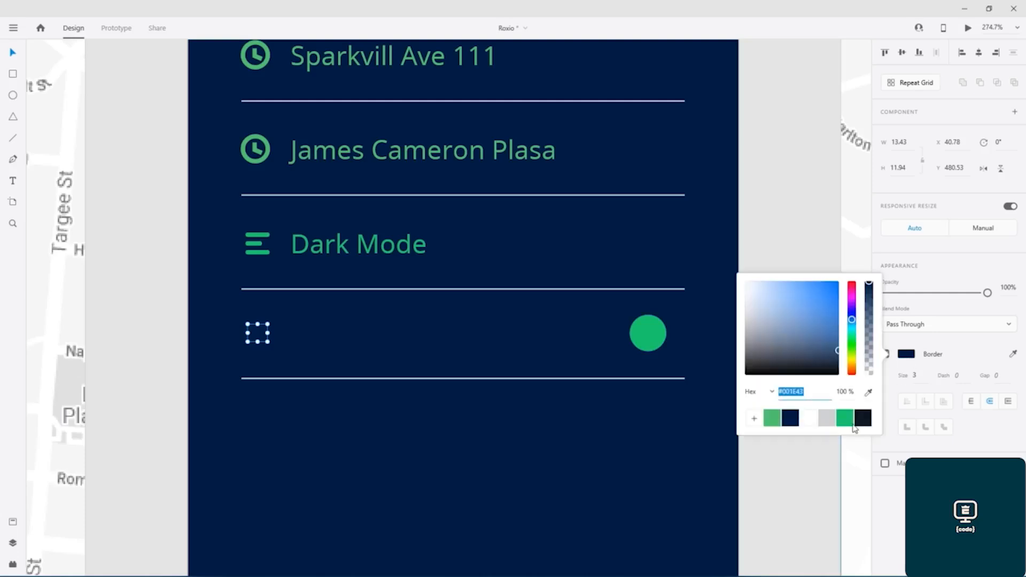
left_click(846, 417)
Fill the Light Mode text on the dark screen with the brighter green saved swatch
left_click(334, 330)
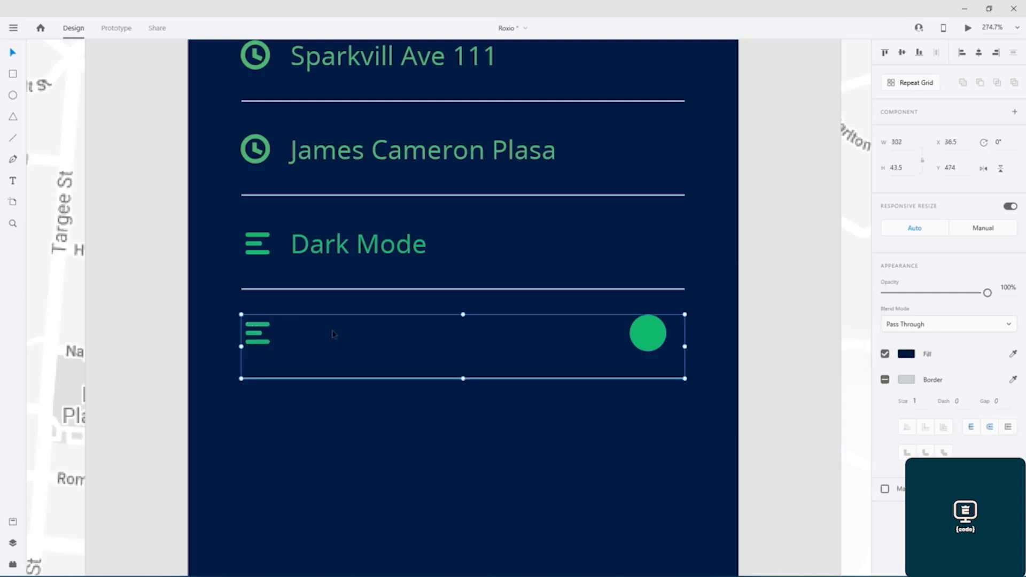
double_click(334, 330)
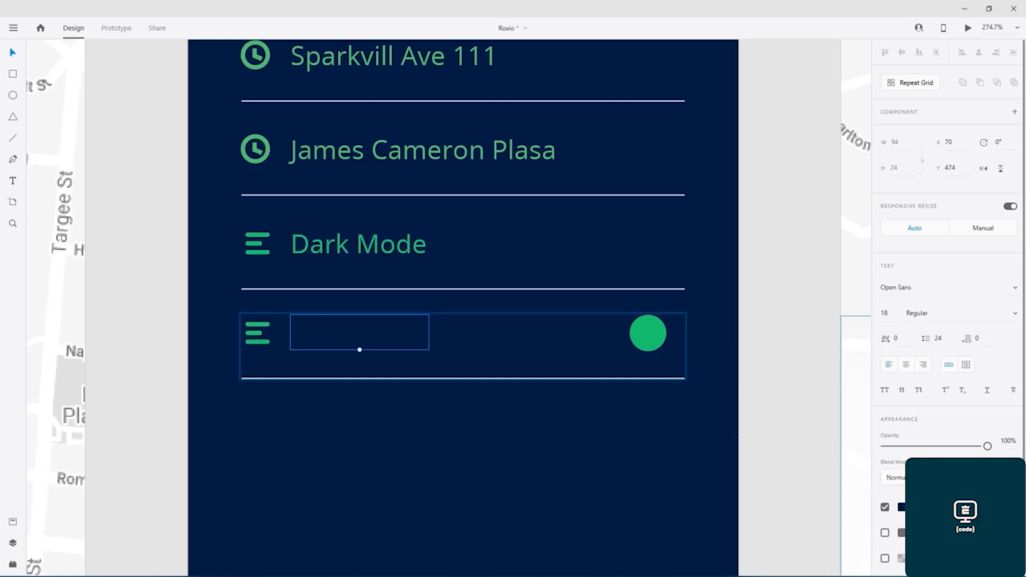
left_click(905, 509)
left_click(846, 561)
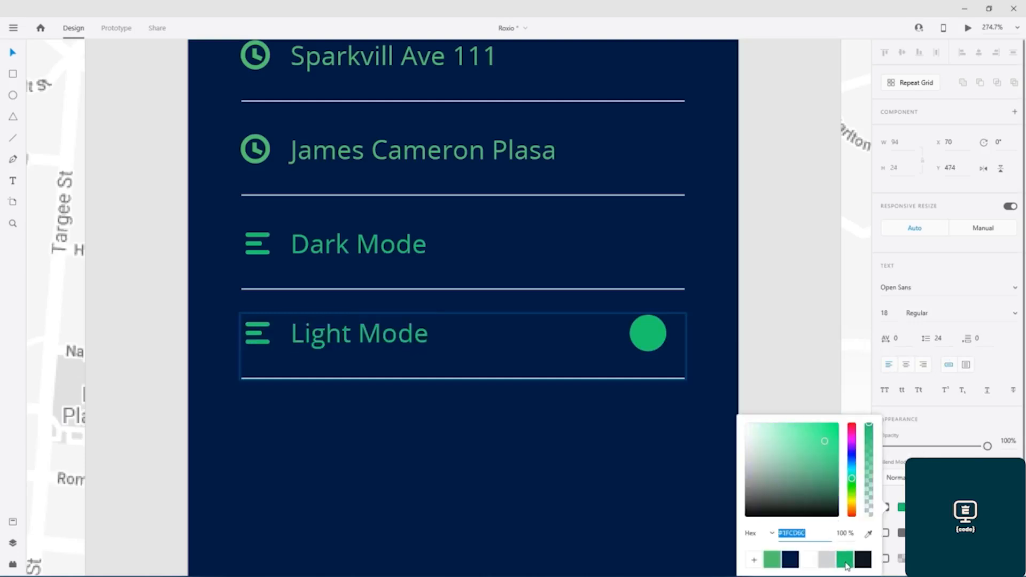
left_click(794, 315)
Try a white fill on the dark screen's Dark Mode circle and restore its navy #001E43 fill
left_click(652, 243)
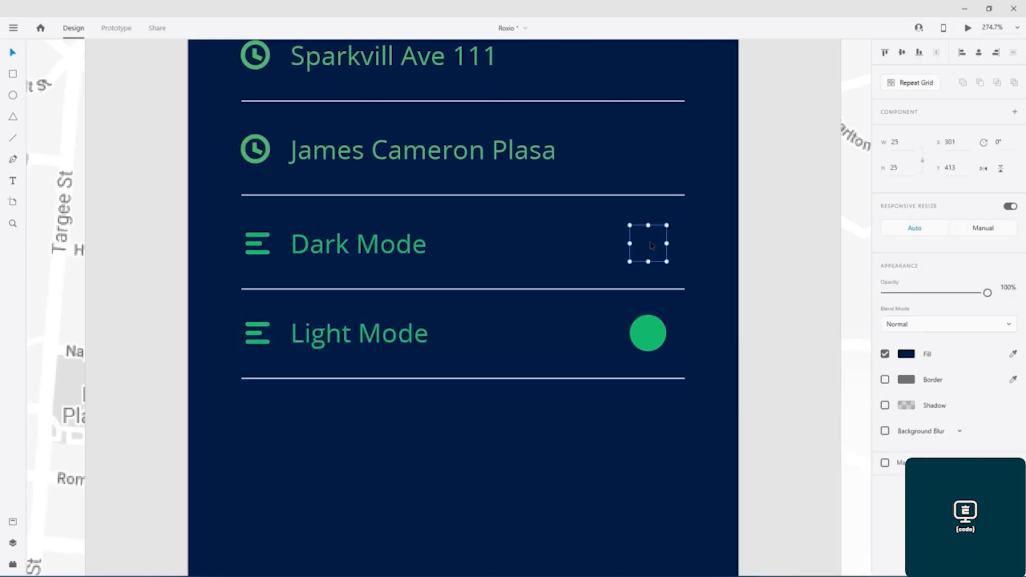
left_click(909, 355)
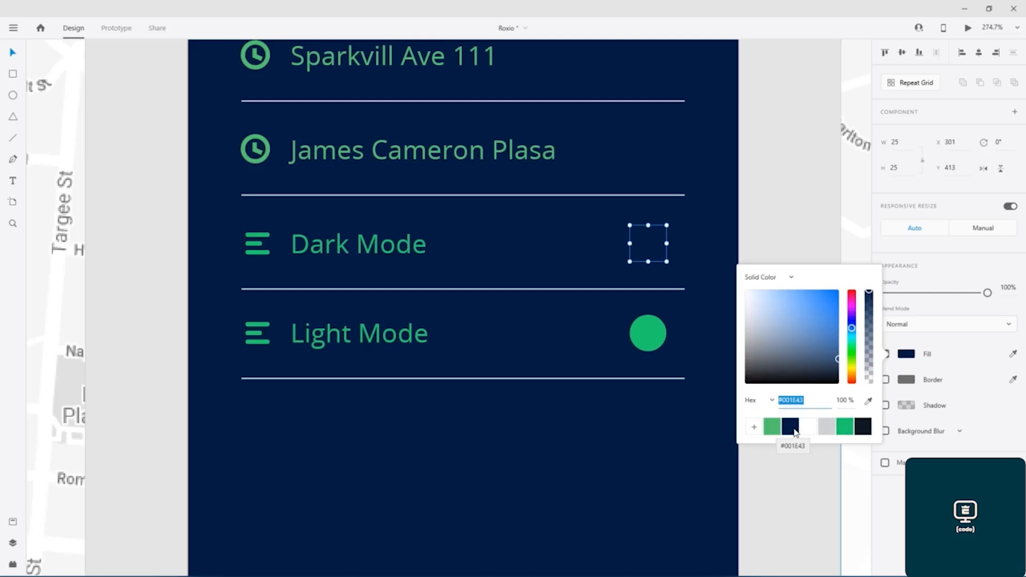
left_click(812, 427)
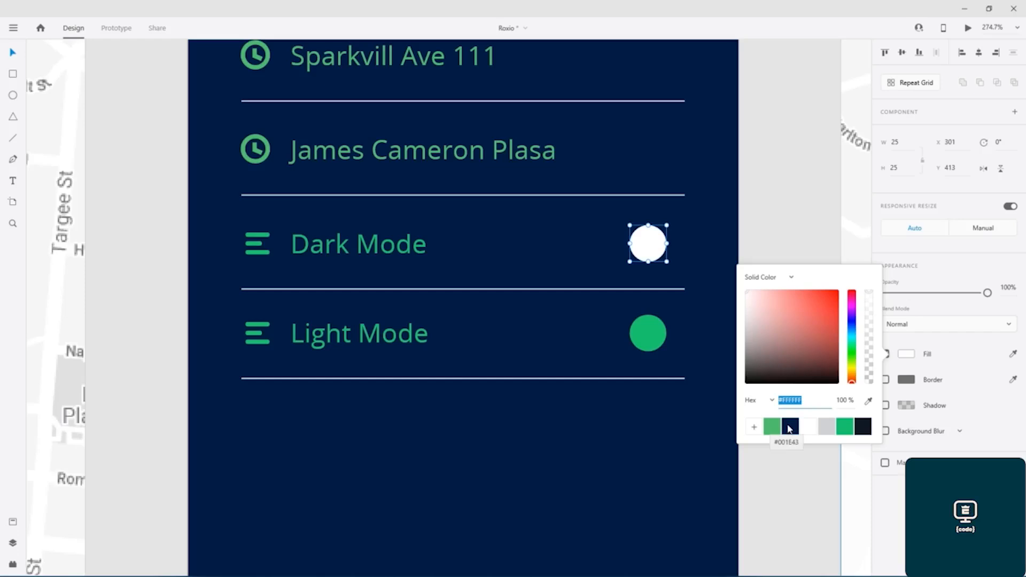
left_click(790, 428)
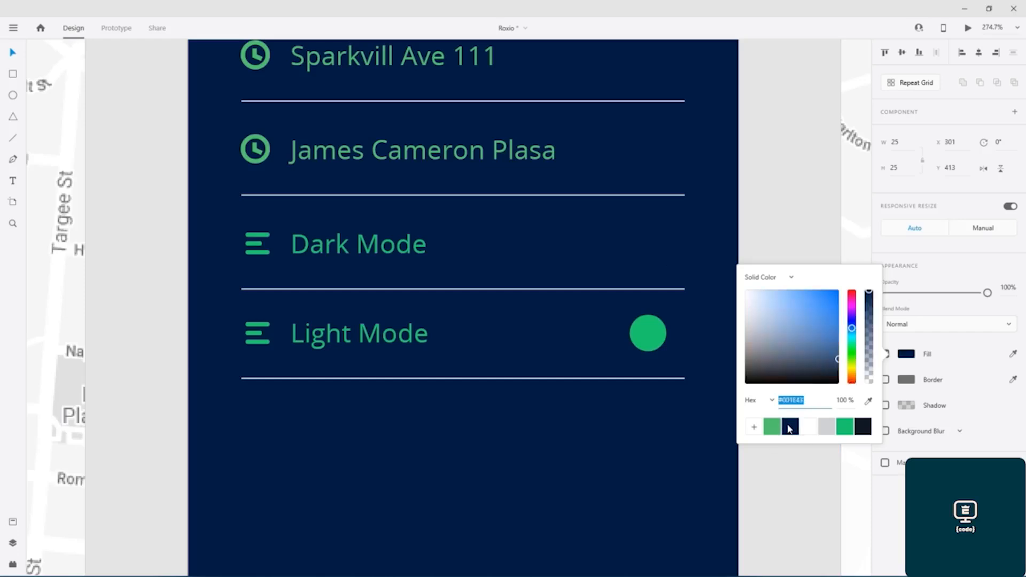
left_click(800, 210)
Fill the Light Mode row's circle on the dark screen with white
left_click(648, 339)
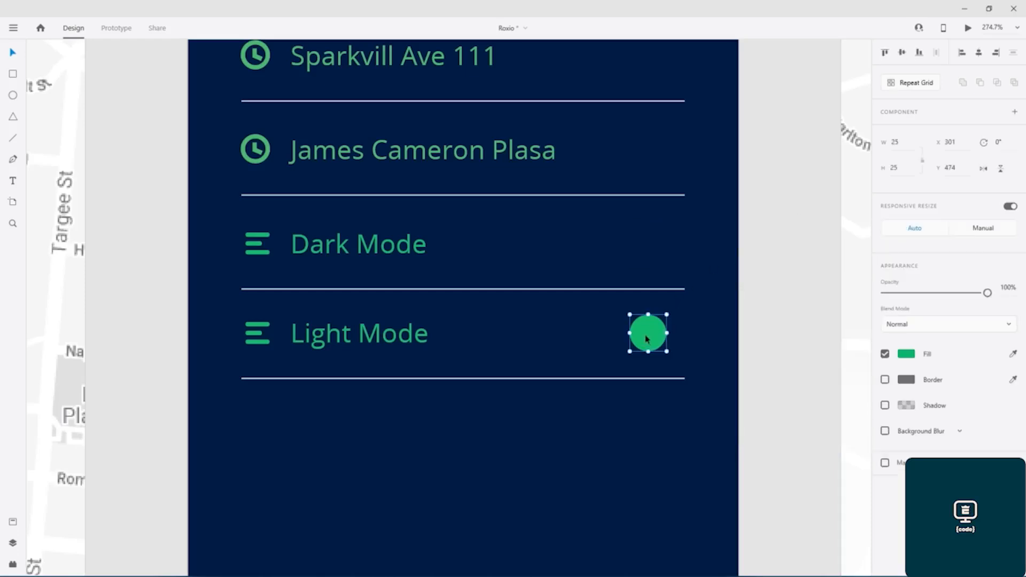
left_click(912, 357)
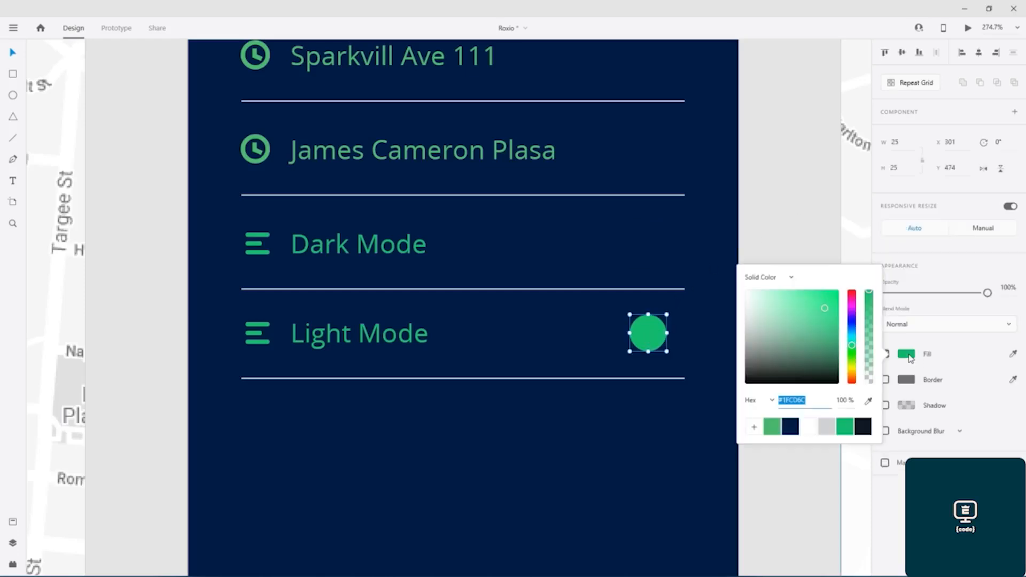
left_click(809, 426)
left_click(807, 235)
Fill the Dark Mode row's circle on the dark screen with black and save the document
left_click(649, 250)
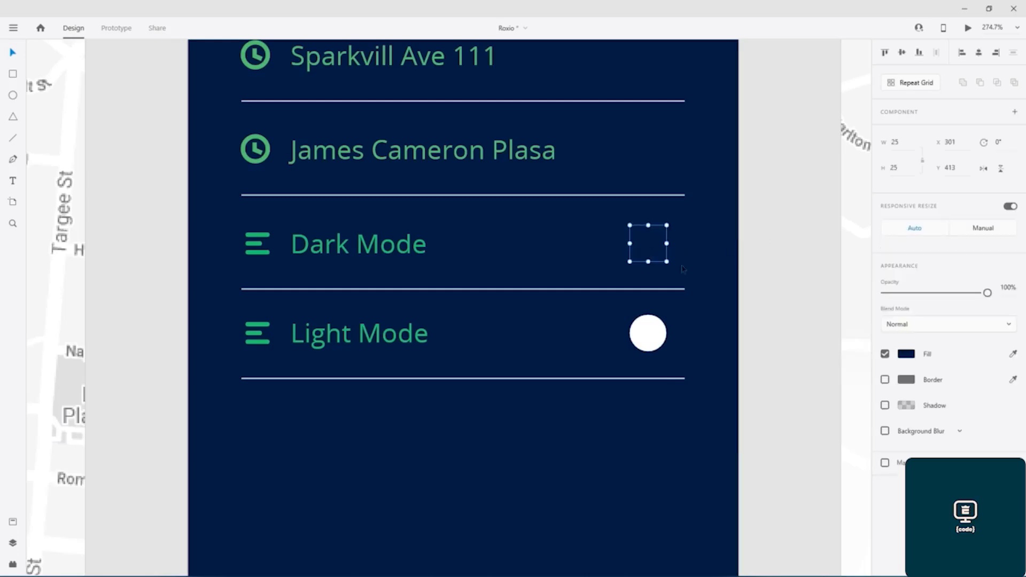
left_click(910, 355)
left_click_drag(816, 365, 740, 410)
left_click(776, 230)
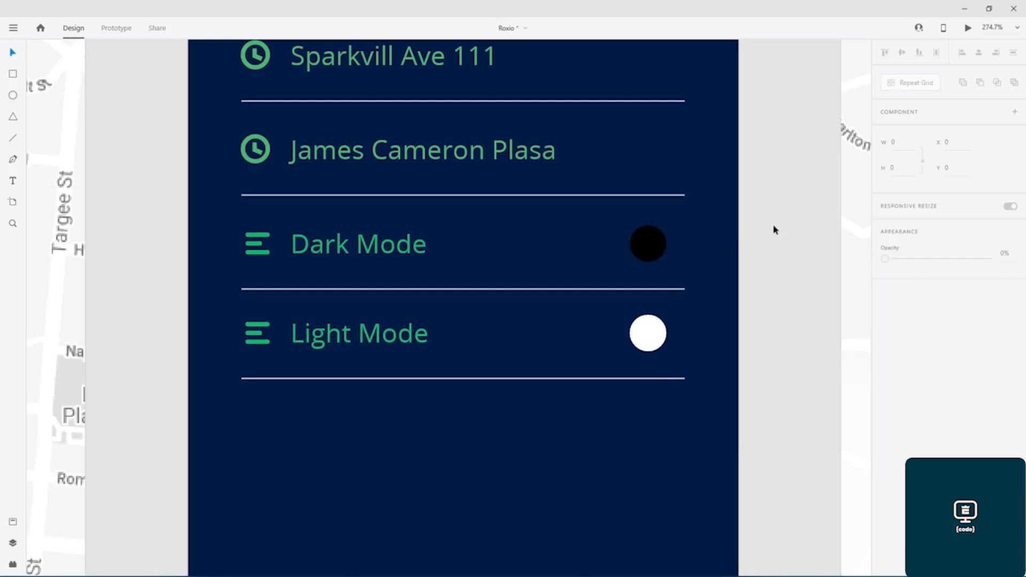
scroll(775, 230, "down", 5)
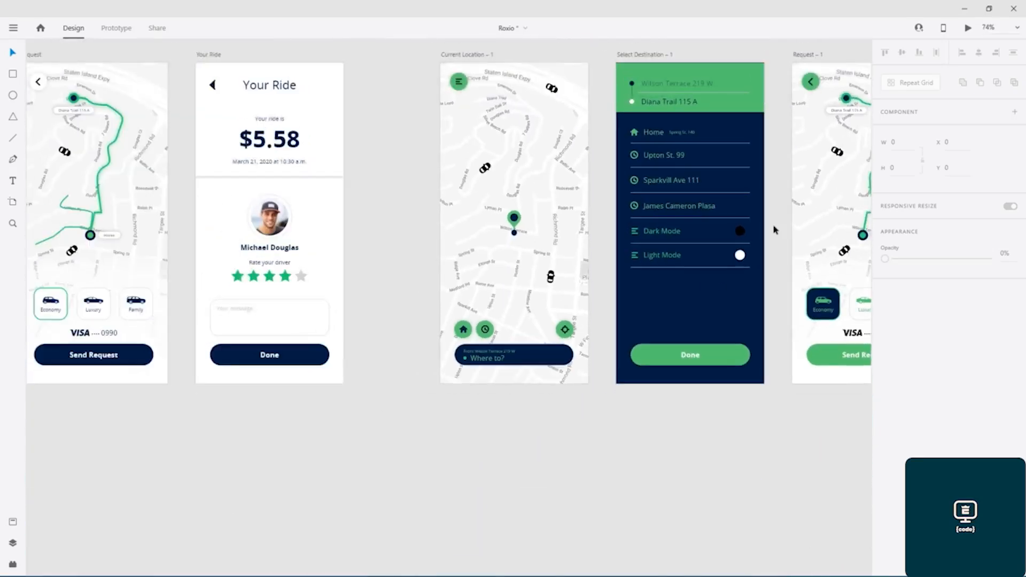
key("ctrl+s")
Add a prototype link from the light screen's navy Dark Mode circle to the Select Destination – 1 artboard
left_click_drag(603, 180, 847, 171)
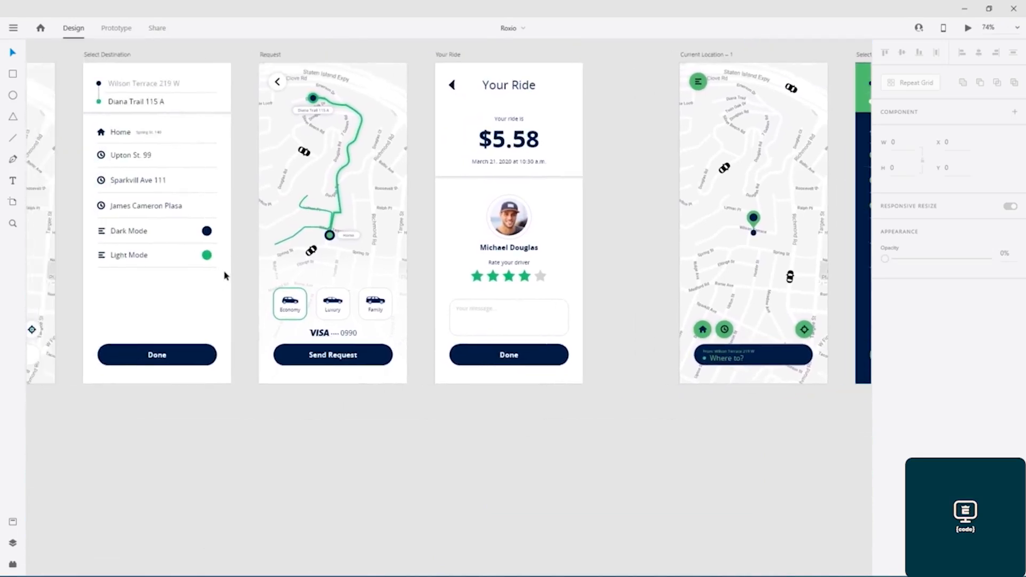
left_click(208, 235)
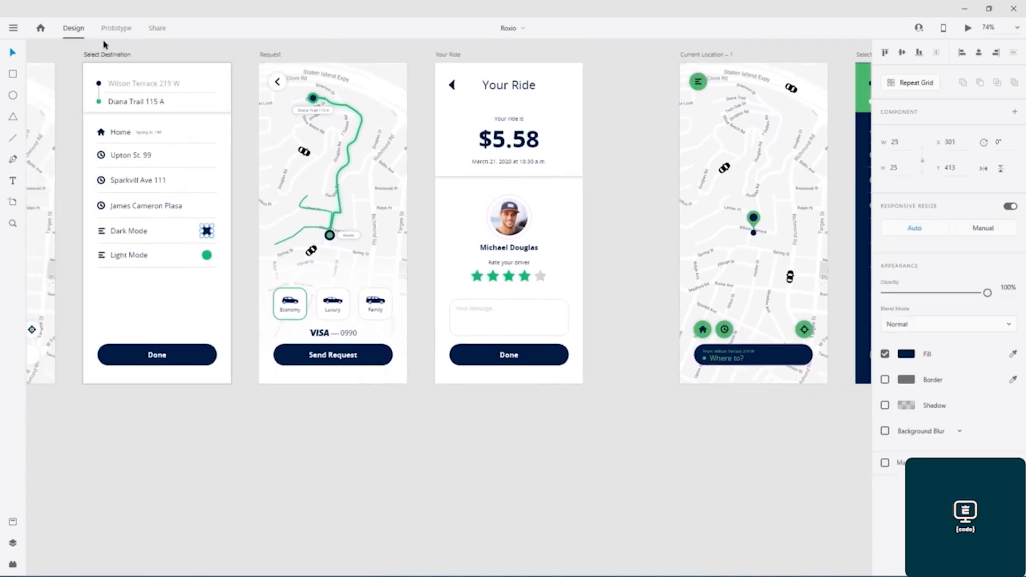
left_click(117, 28)
left_click_drag(209, 230, 823, 242)
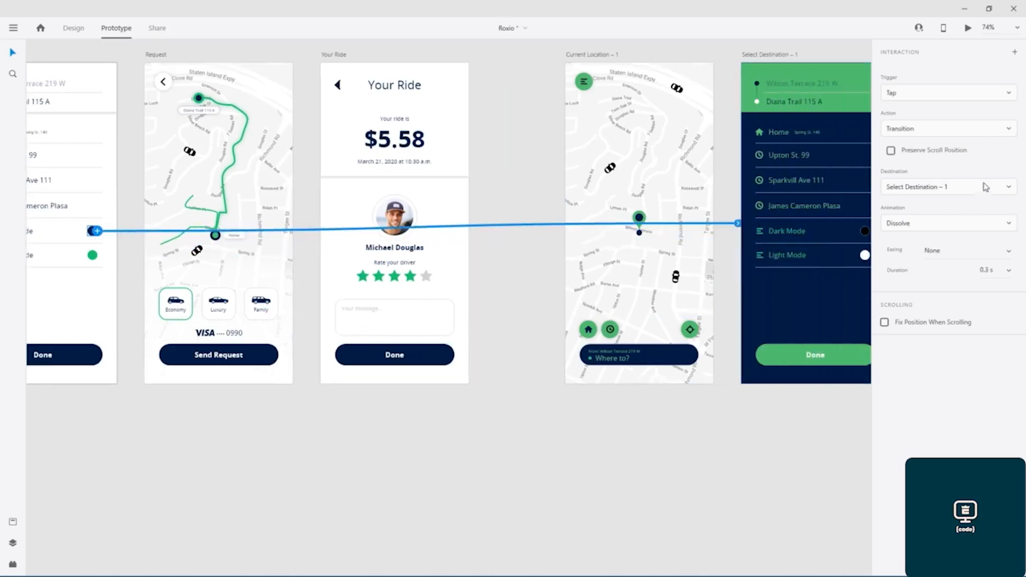
Set the Dark Mode circle's interaction to Auto-Animate with Ease In easing
left_click(1009, 228)
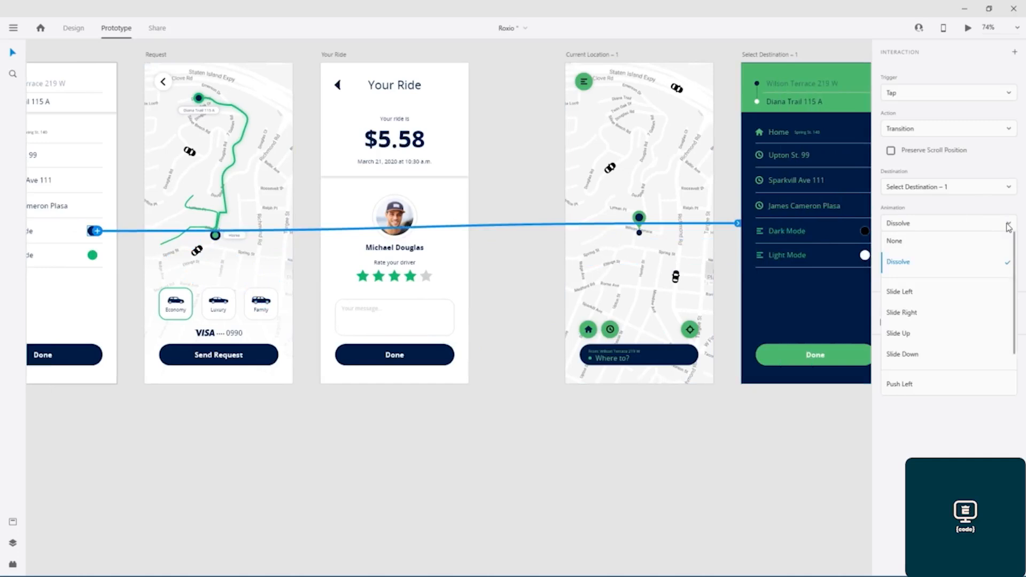
left_click(1009, 228)
left_click(1006, 187)
left_click(1006, 186)
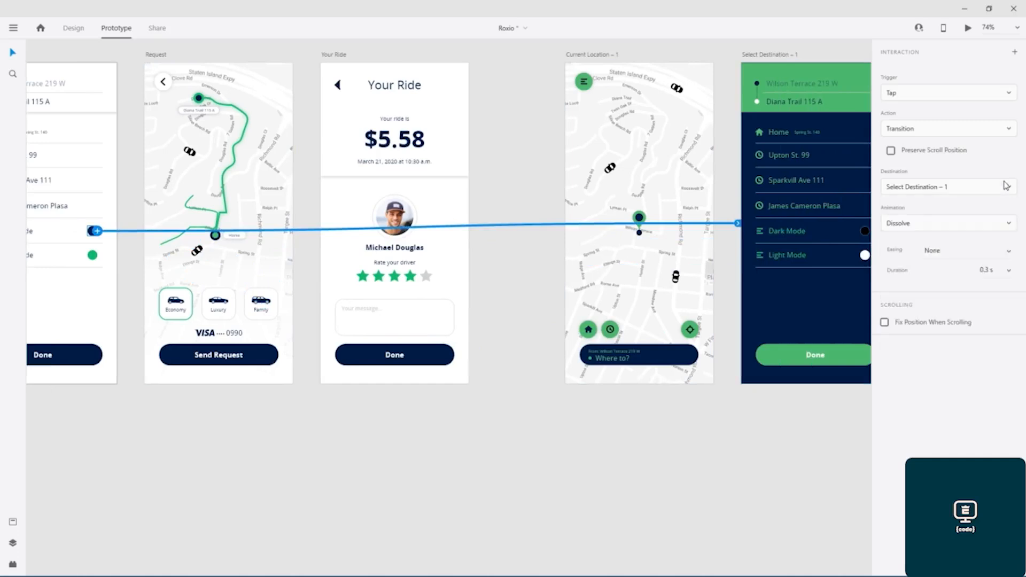
left_click(998, 132)
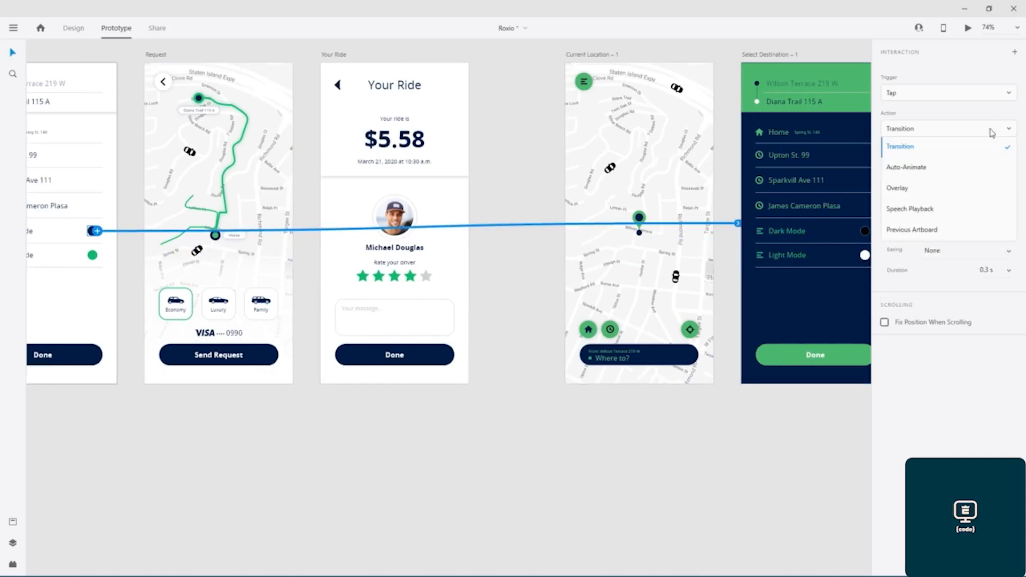
left_click(910, 167)
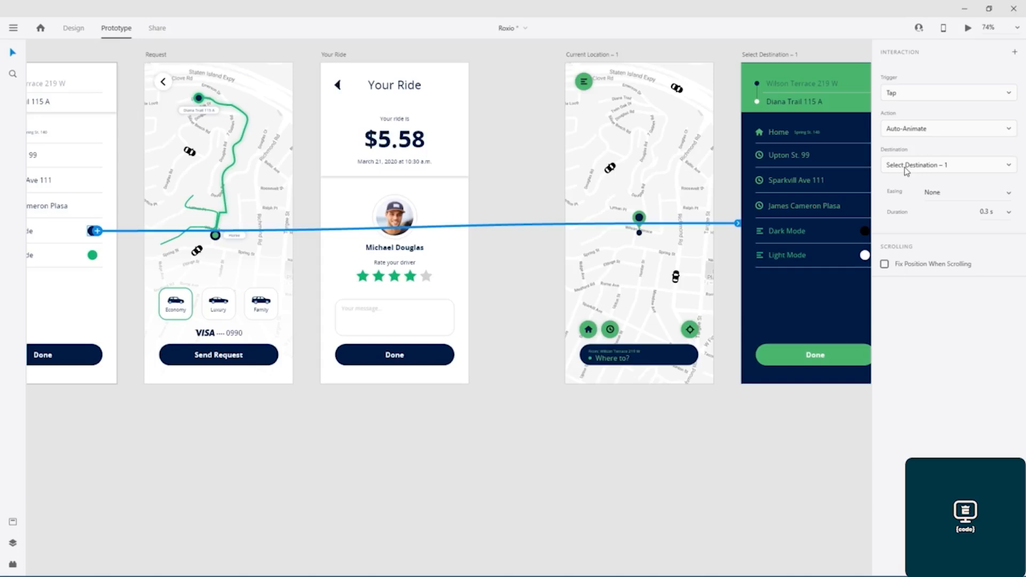
left_click(1007, 193)
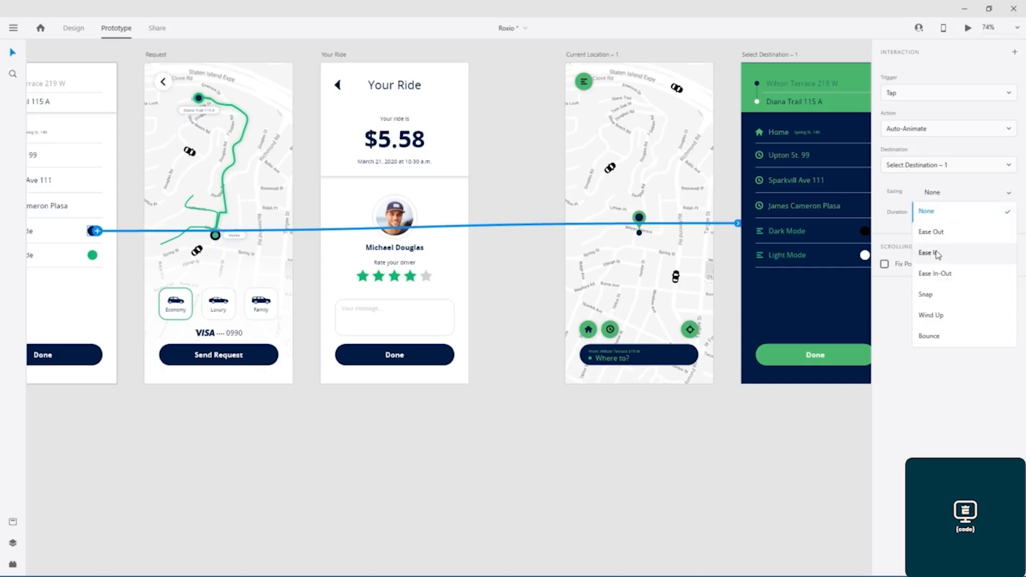
left_click(937, 253)
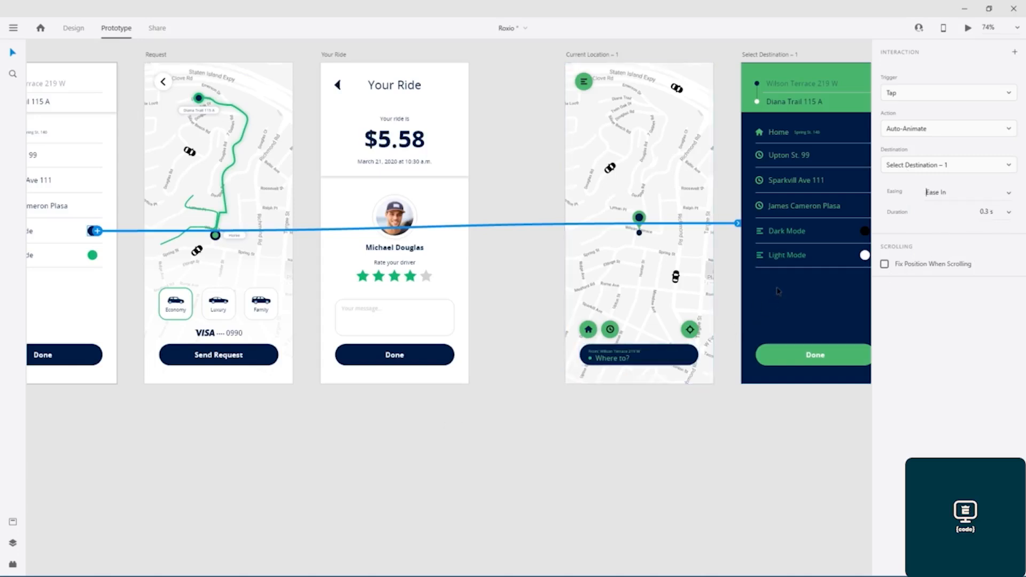
Link the dark screen's white Light Mode circle to the Select Destination artboard and set its Auto-Animate easing to Ease Out
left_click(765, 290)
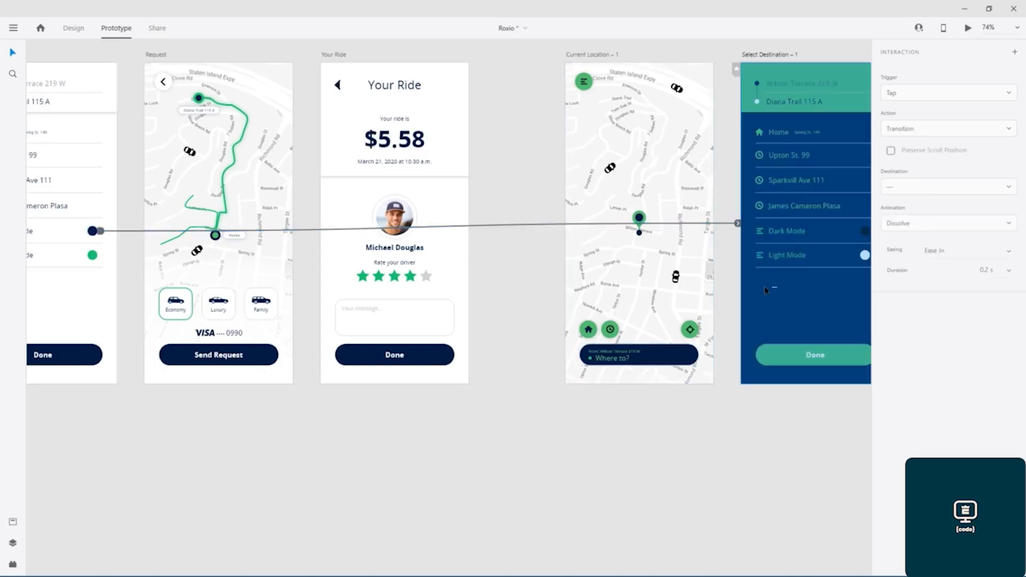
left_click(865, 256)
left_click_drag(391, 280, 99, 281)
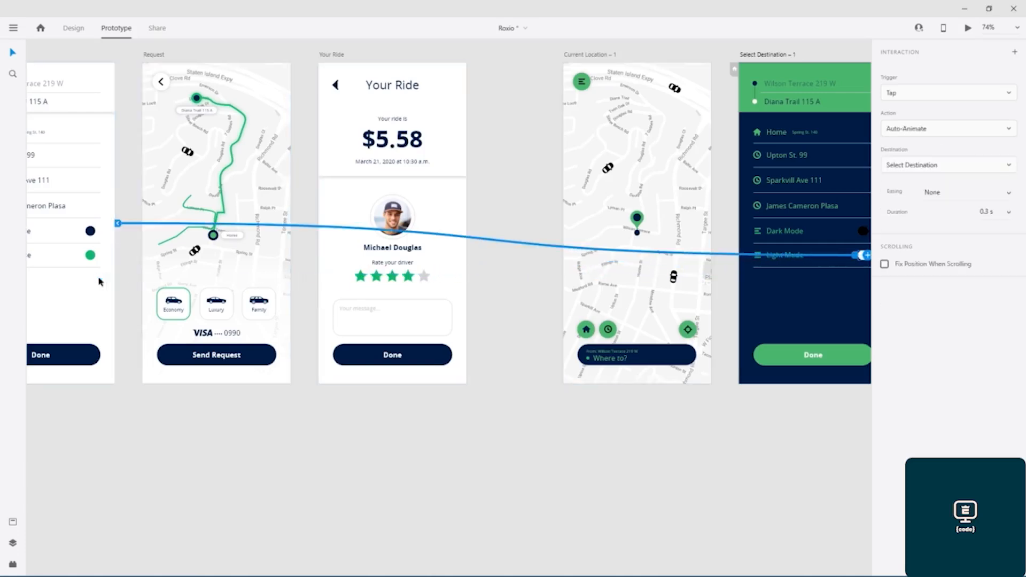
left_click(1010, 195)
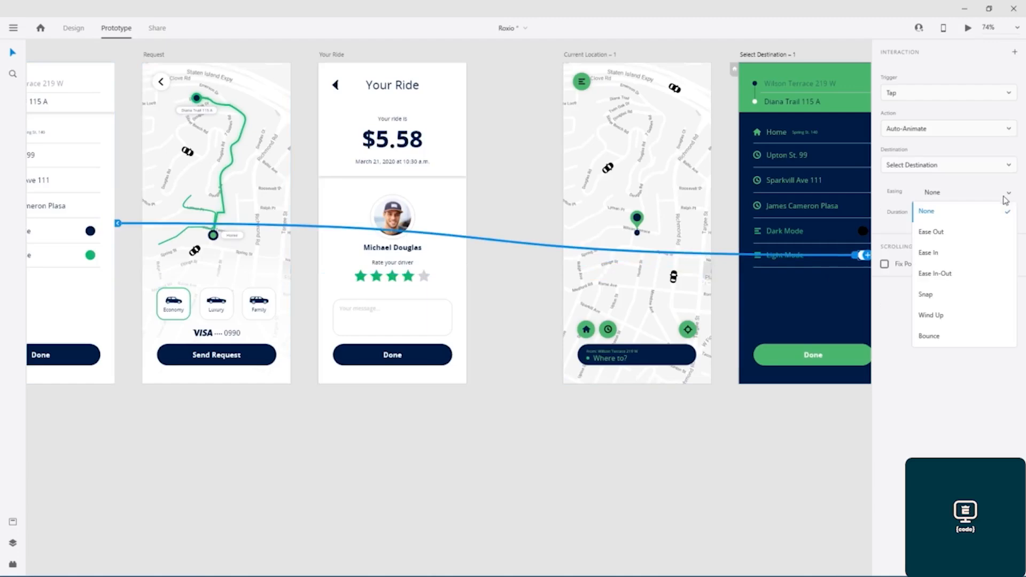
left_click(945, 233)
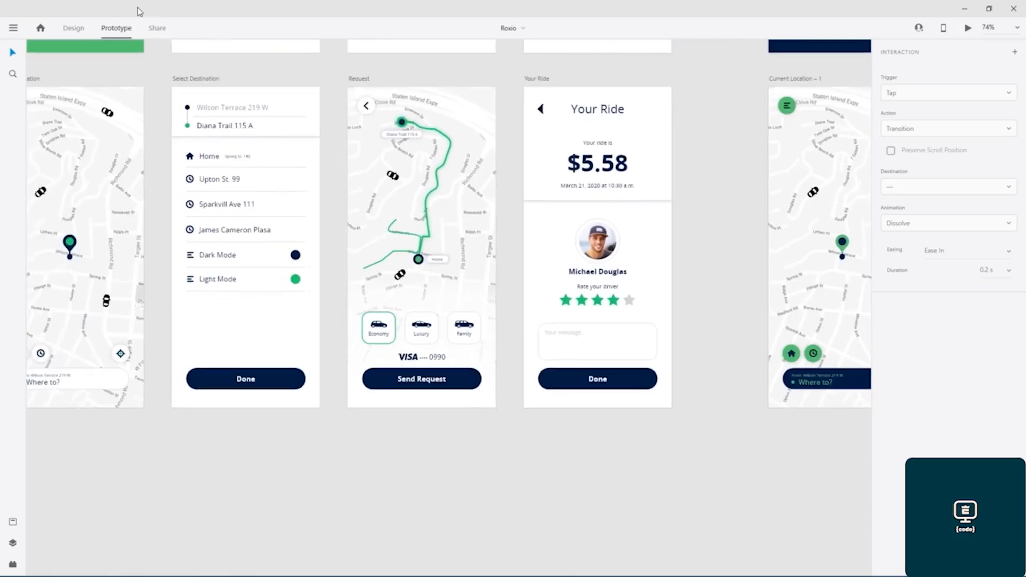
Preview the light Select Destination screen and test switching to dark mode and back to light mode
left_click(189, 87)
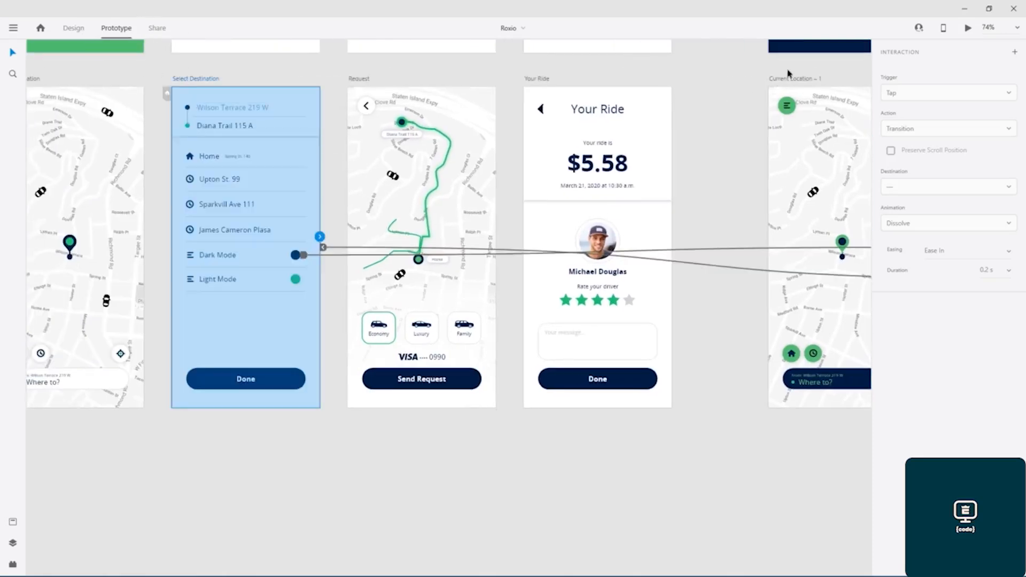
left_click(968, 28)
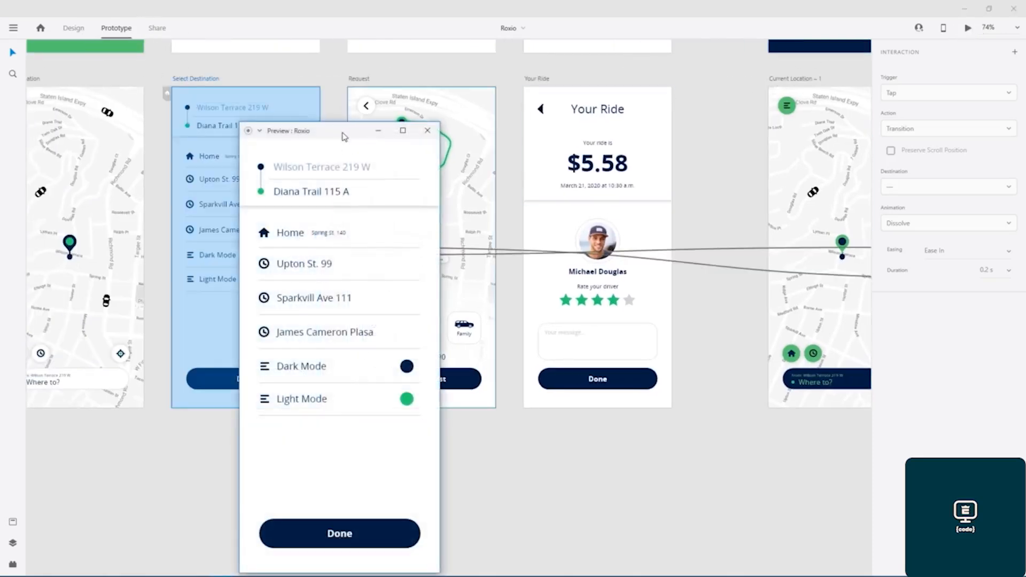
left_click_drag(345, 131, 495, 65)
left_click(556, 301)
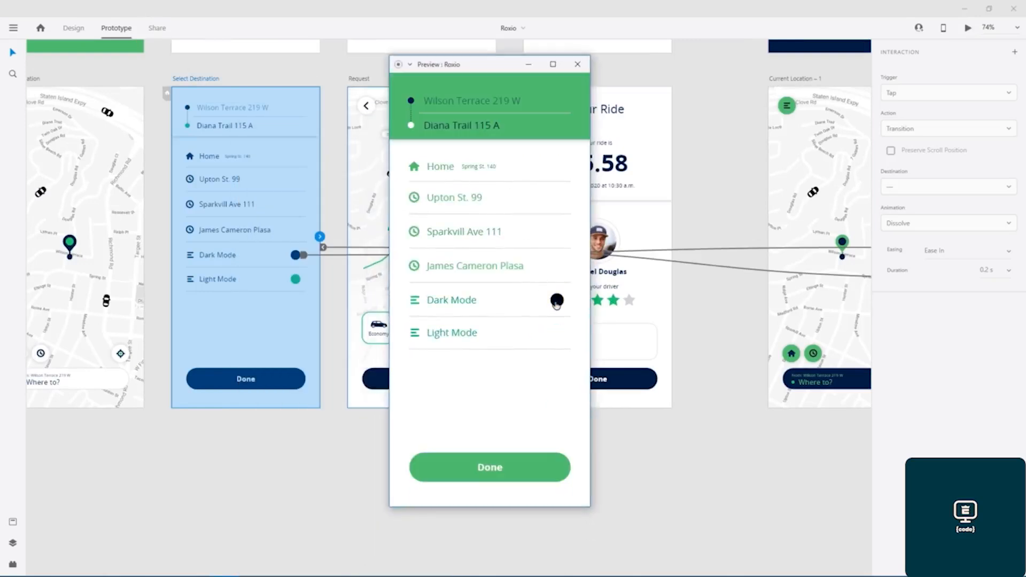
left_click(557, 333)
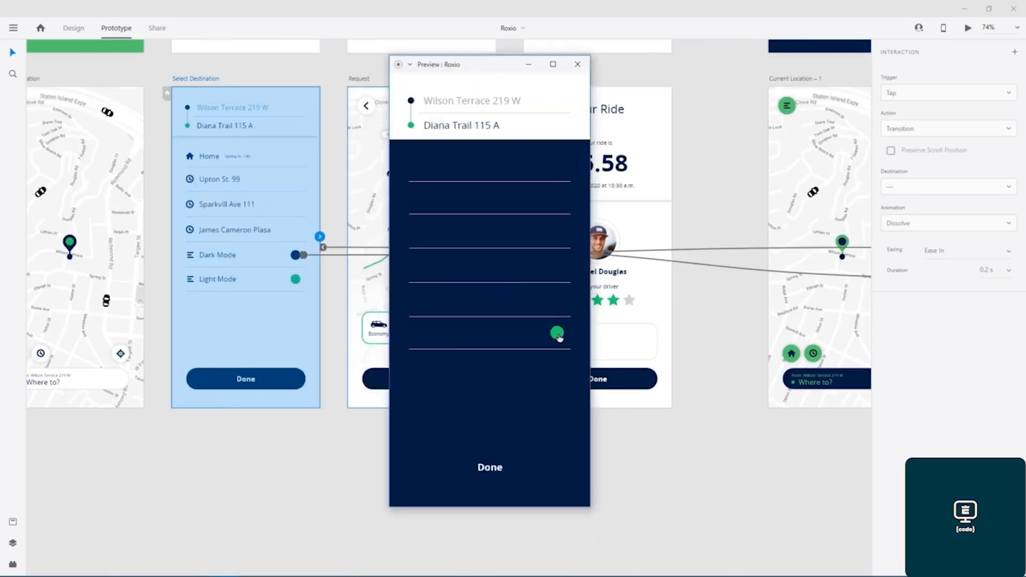
left_click(578, 64)
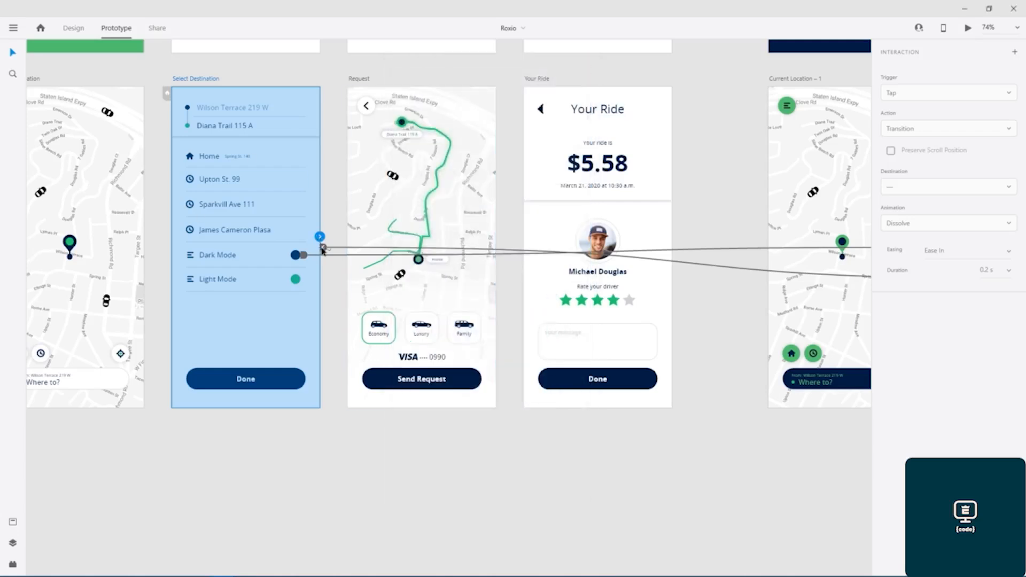
Review the trigger, destination and easing settings of the Light Mode circle's link to the Select Destination artboard
left_click_drag(323, 249, 323, 251)
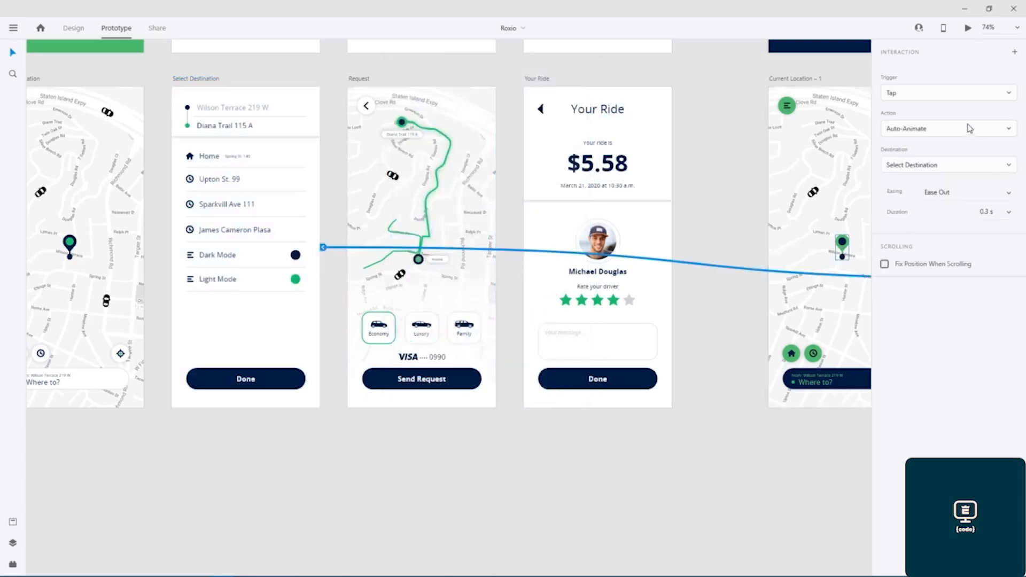
left_click(970, 94)
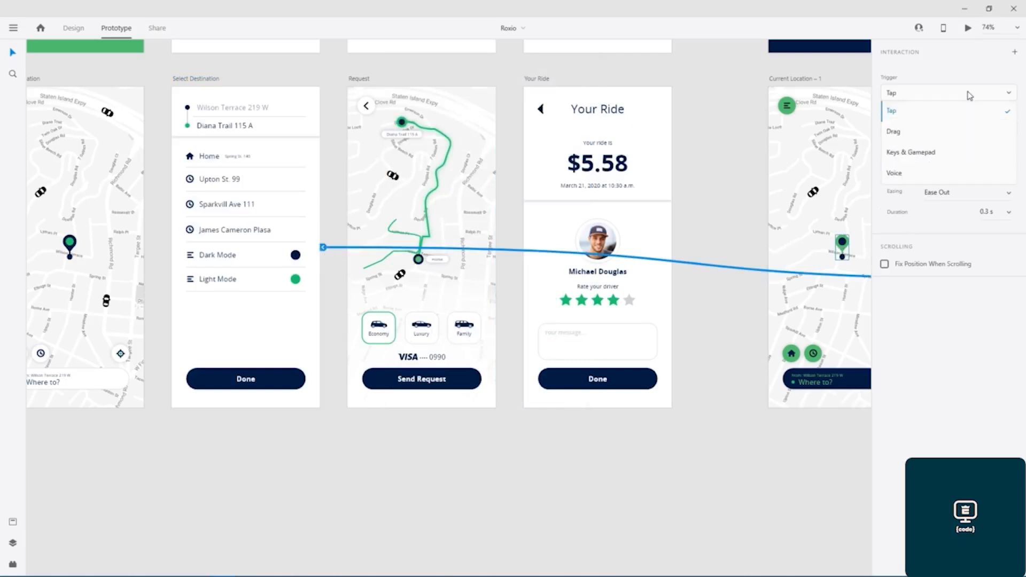
left_click(970, 95)
left_click(991, 169)
left_click(991, 169)
left_click(1007, 194)
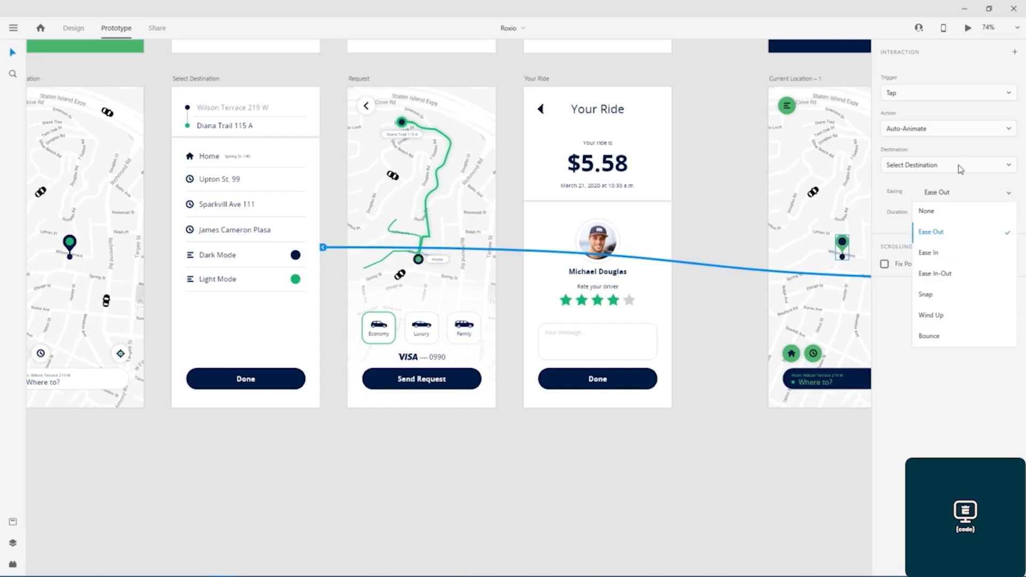
left_click(959, 127)
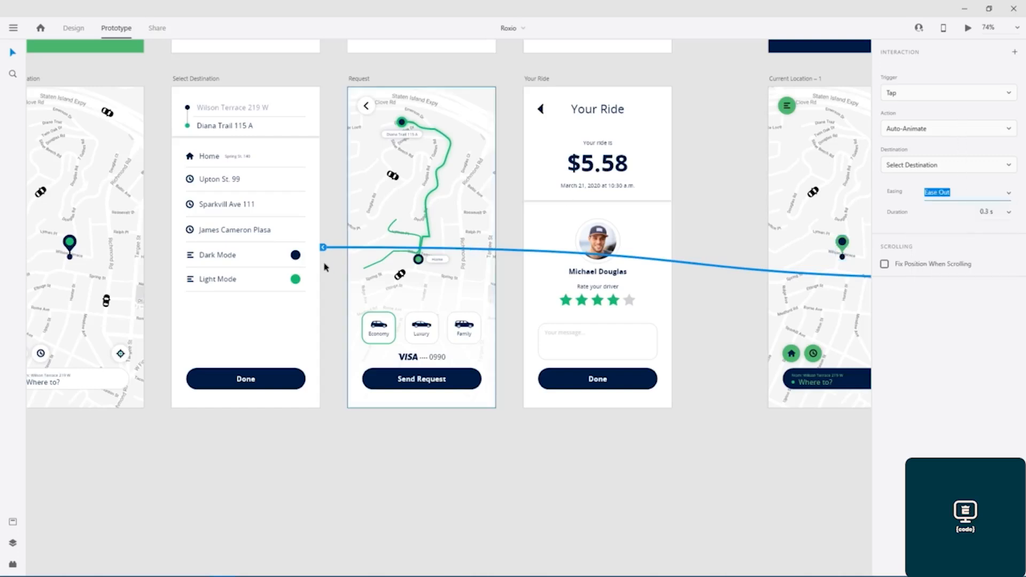
Set the easing of the light screen's Dark Mode circle interaction to Ease Out
left_click(295, 256)
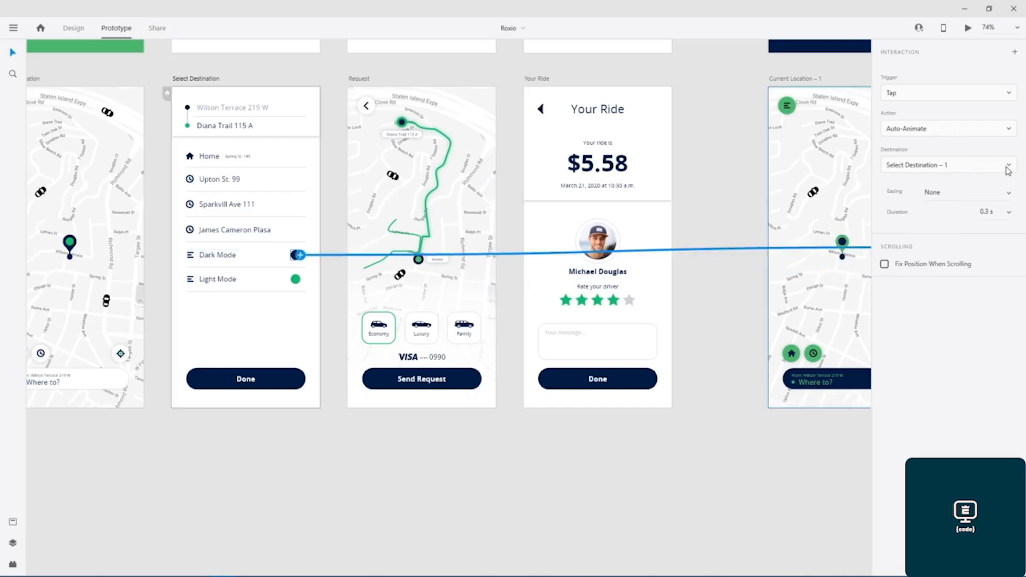
left_click_drag(747, 191, 496, 190)
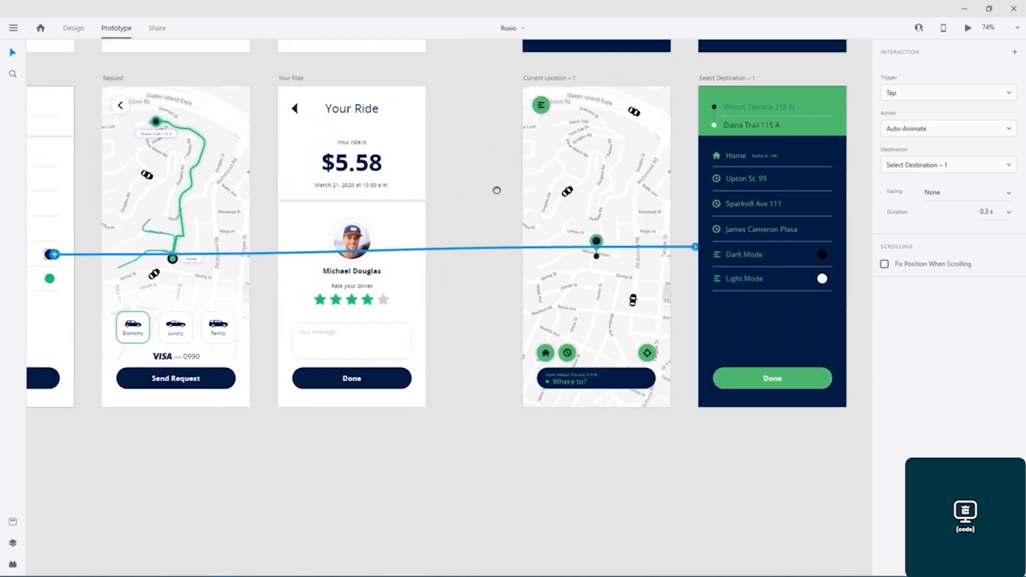
left_click(1001, 196)
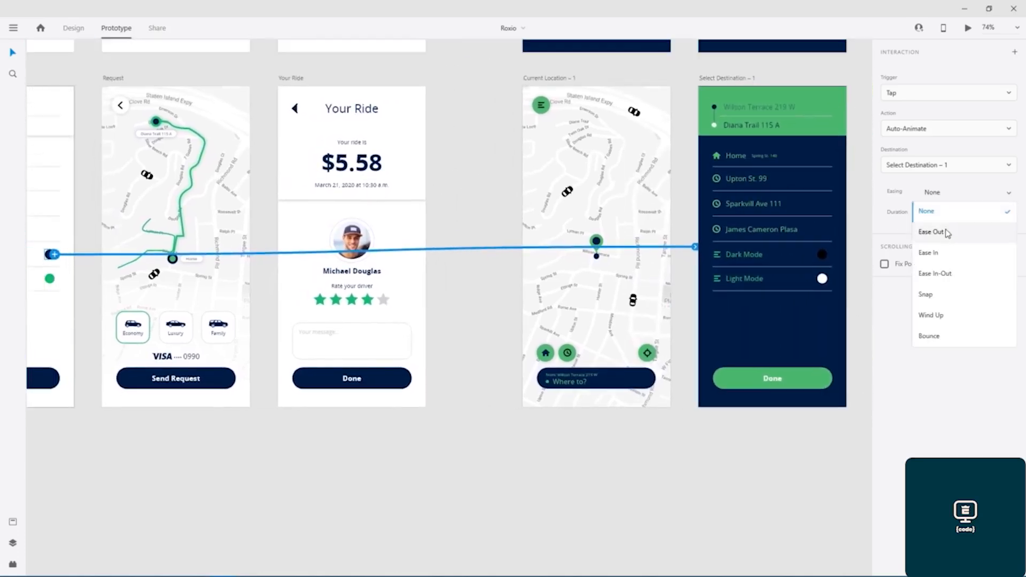
left_click(945, 229)
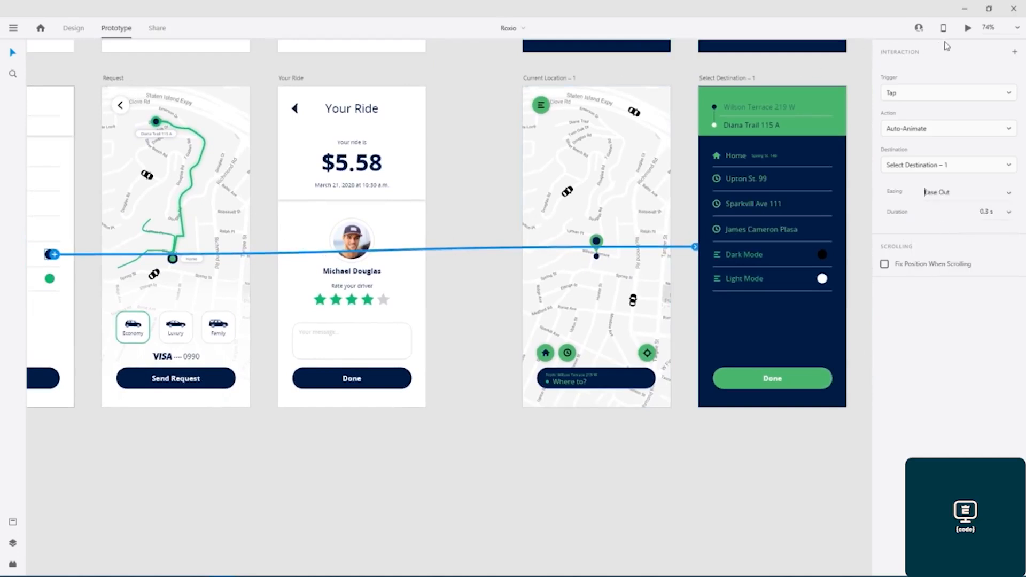
Preview the prototype again and toggle twice between the dark and light Select Destination screens
left_click(968, 27)
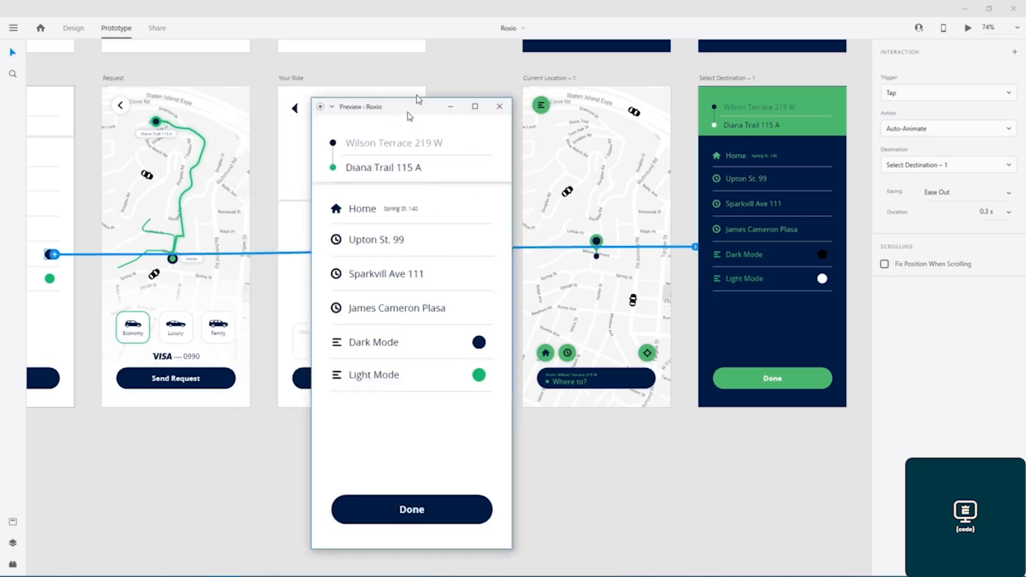
left_click(495, 295)
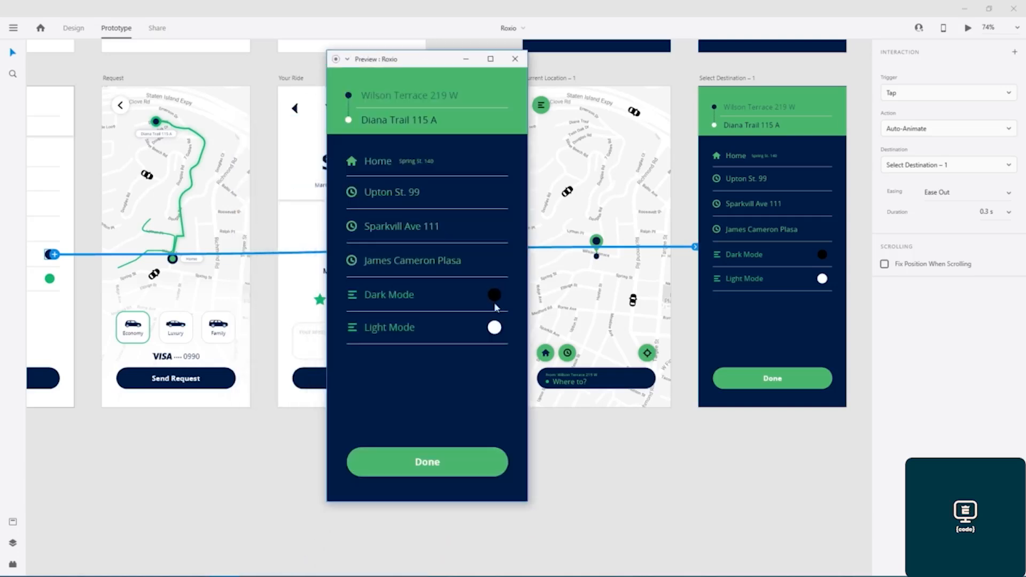
left_click(495, 328)
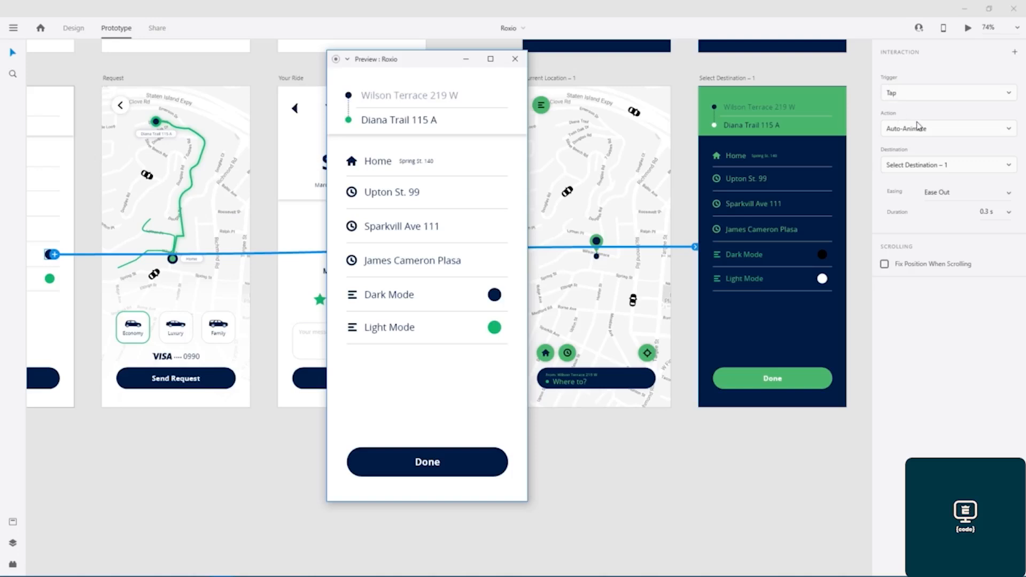
left_click(494, 295)
left_click(494, 328)
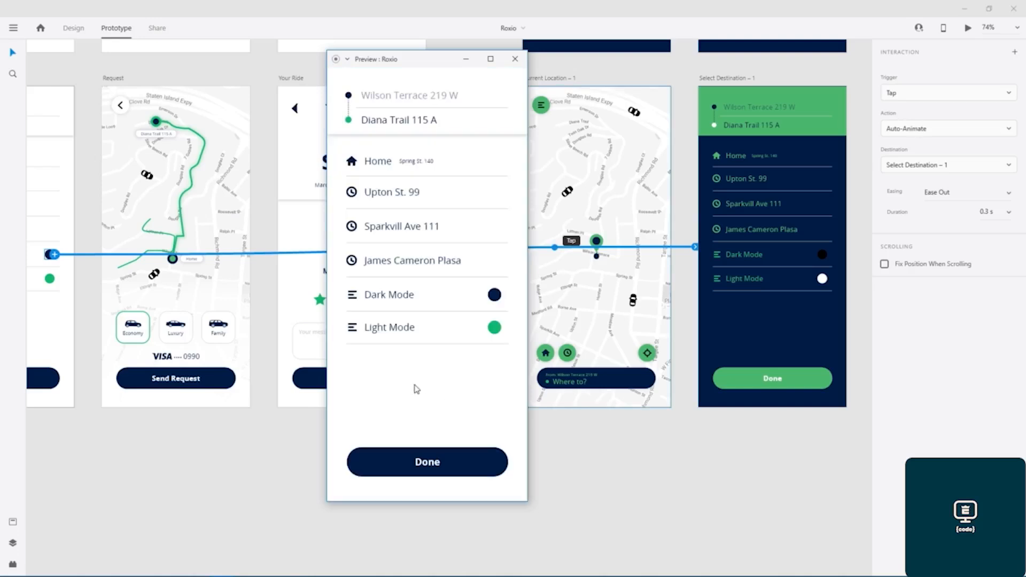
left_click(516, 60)
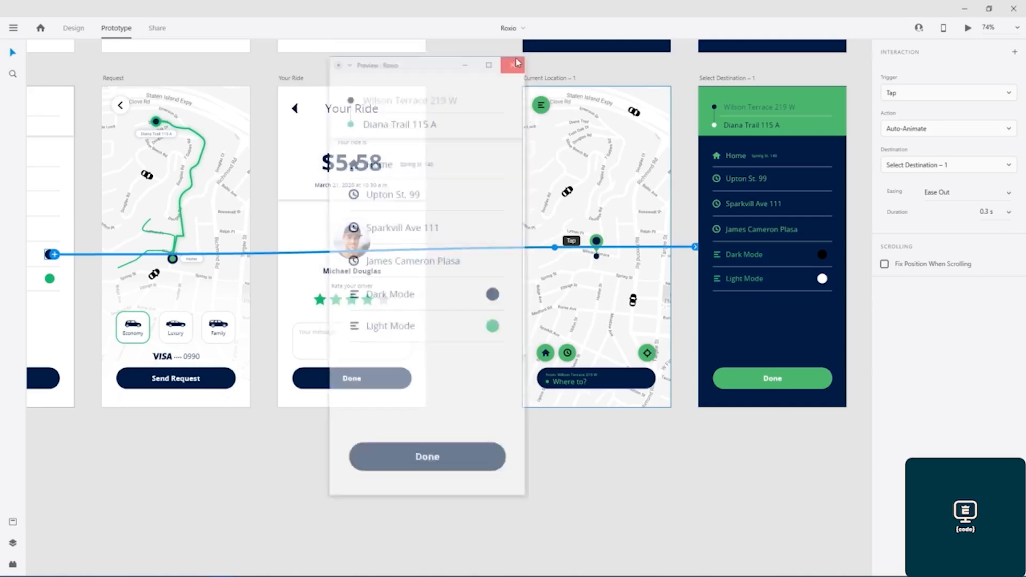
left_click_drag(56, 258, 86, 233)
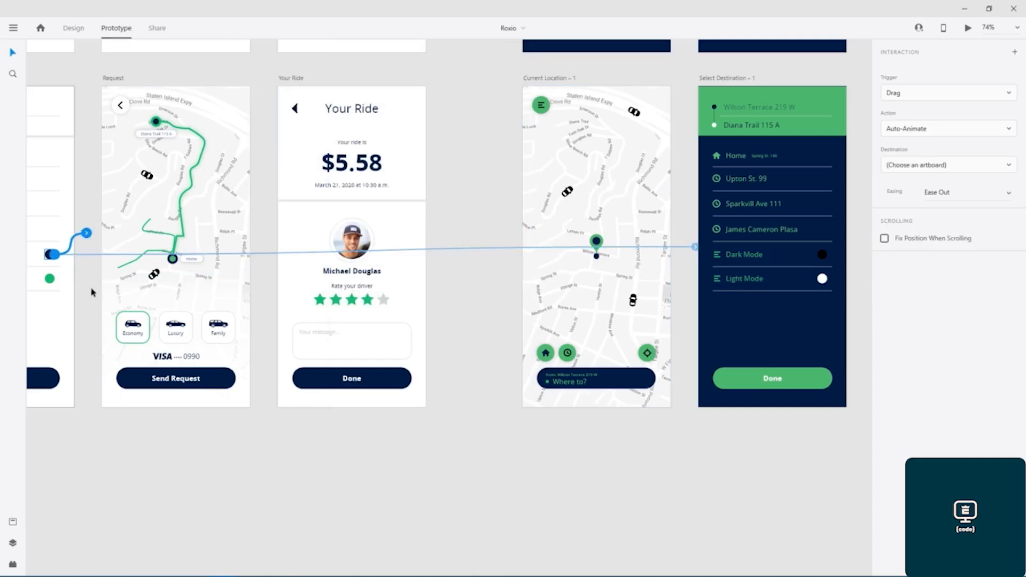
left_click(110, 419)
left_click_drag(49, 255, 697, 248)
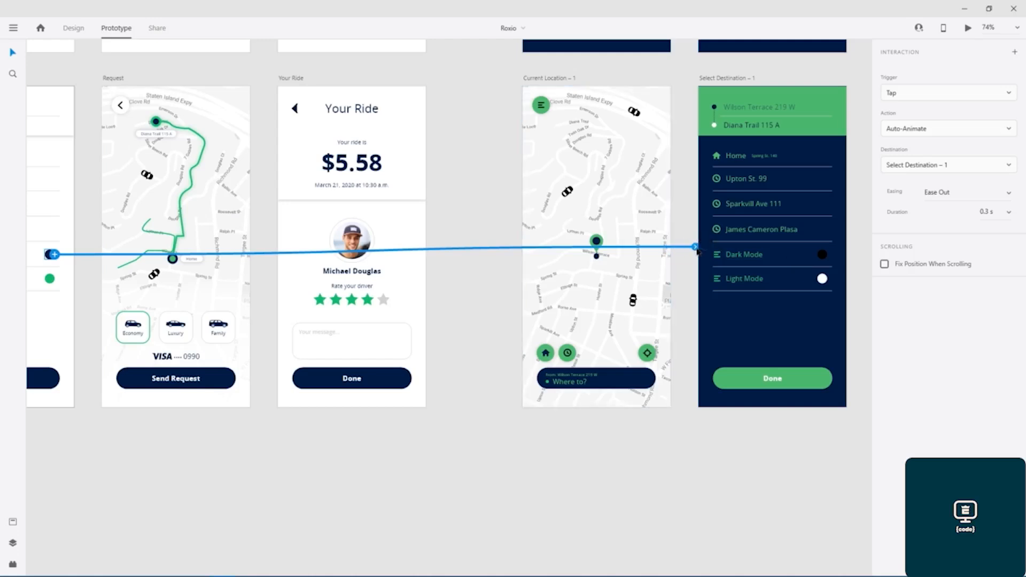
Try a Transition action with Dissolve animation on the Dark Mode circle's interaction and return it to Auto-Animate
left_click(1010, 128)
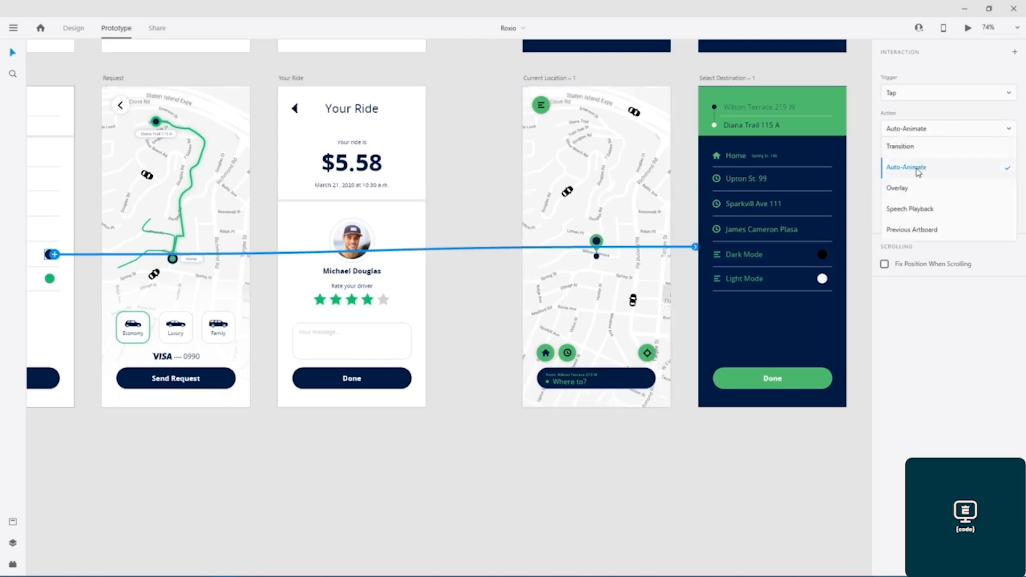
left_click(917, 147)
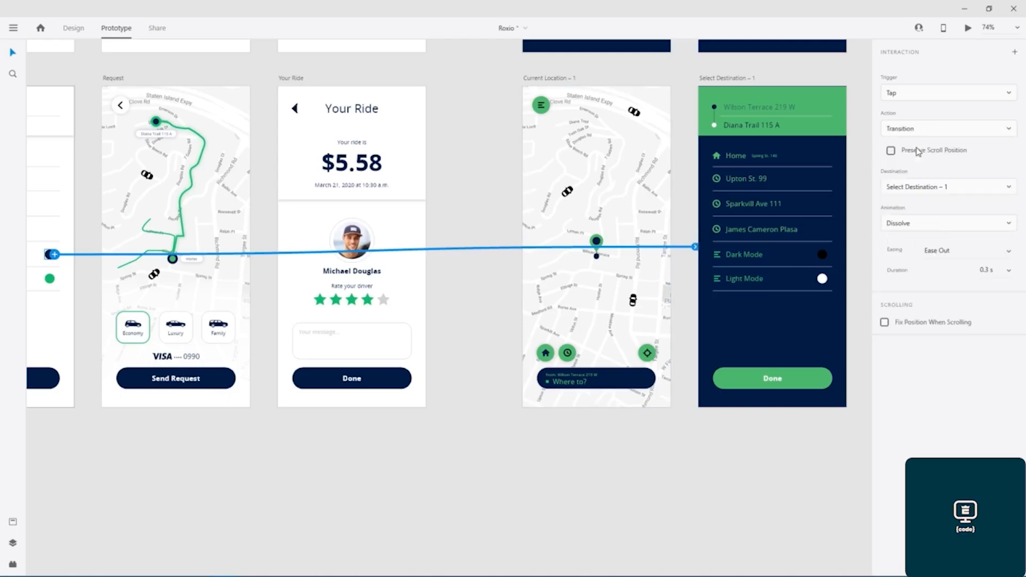
left_click(994, 225)
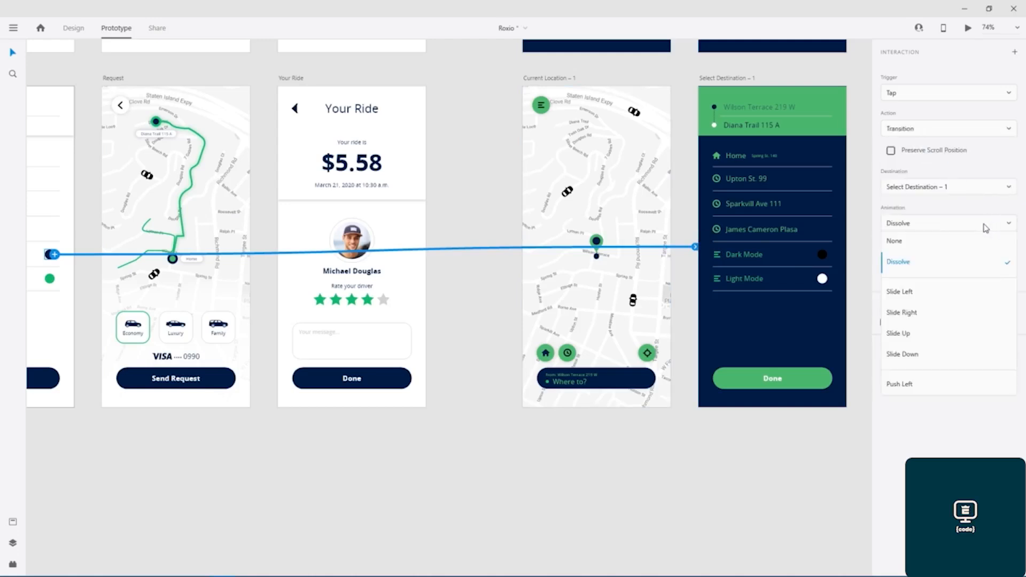
left_click(920, 263)
left_click(969, 128)
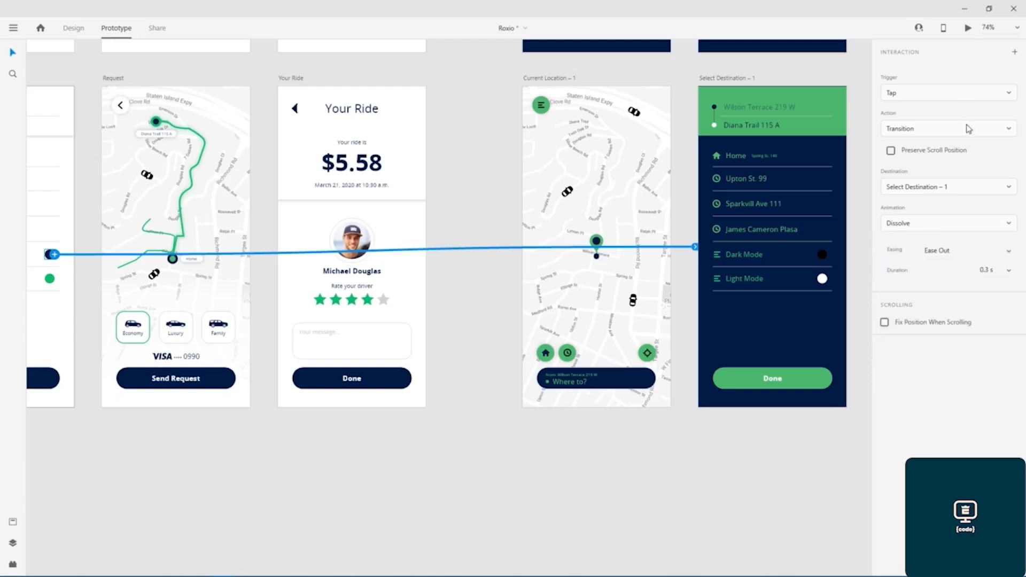
left_click(910, 169)
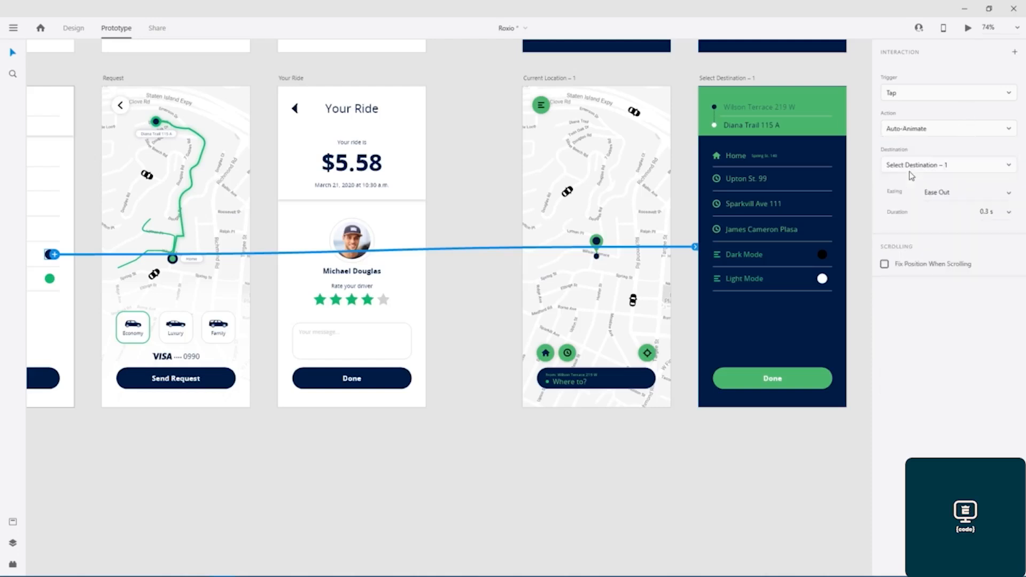
Try a Drag trigger with Ease Out easing on the Dark Mode circle's interaction and preview the saved prototype
left_click(1006, 96)
left_click(1007, 97)
left_click(1007, 98)
left_click(1006, 131)
left_click(1011, 194)
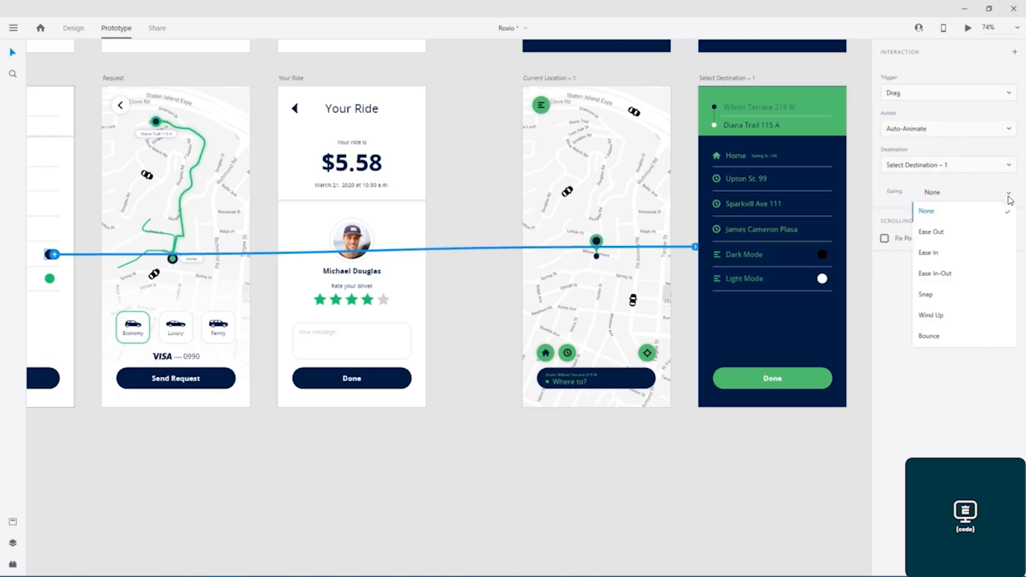
left_click(925, 234)
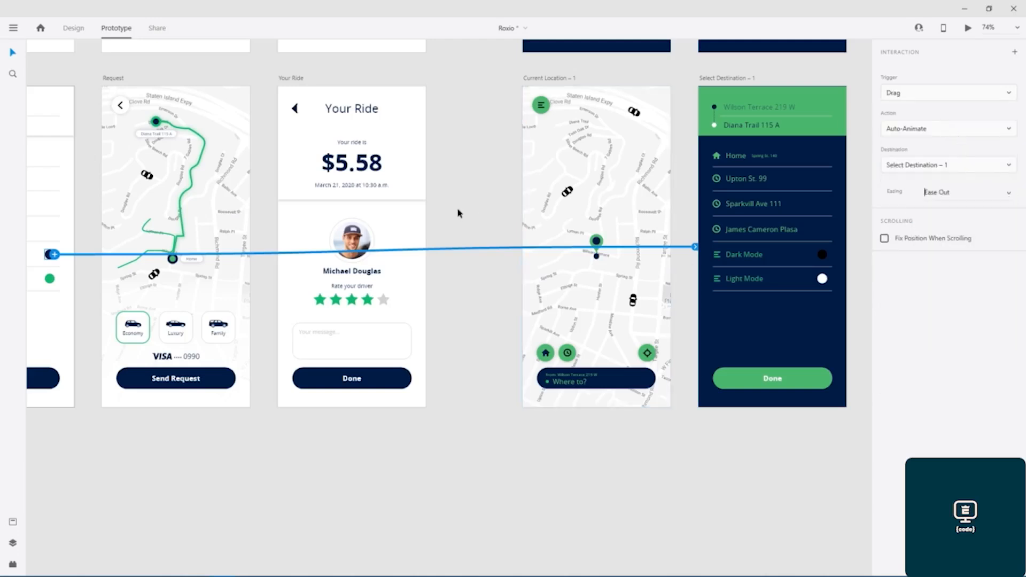
key("ctrl+s")
left_click(969, 30)
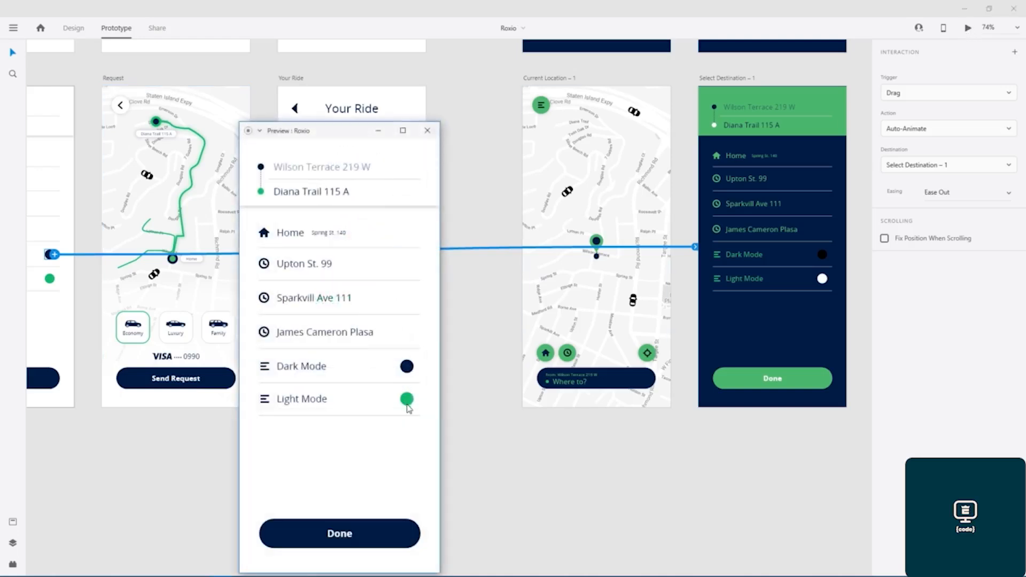
left_click(428, 130)
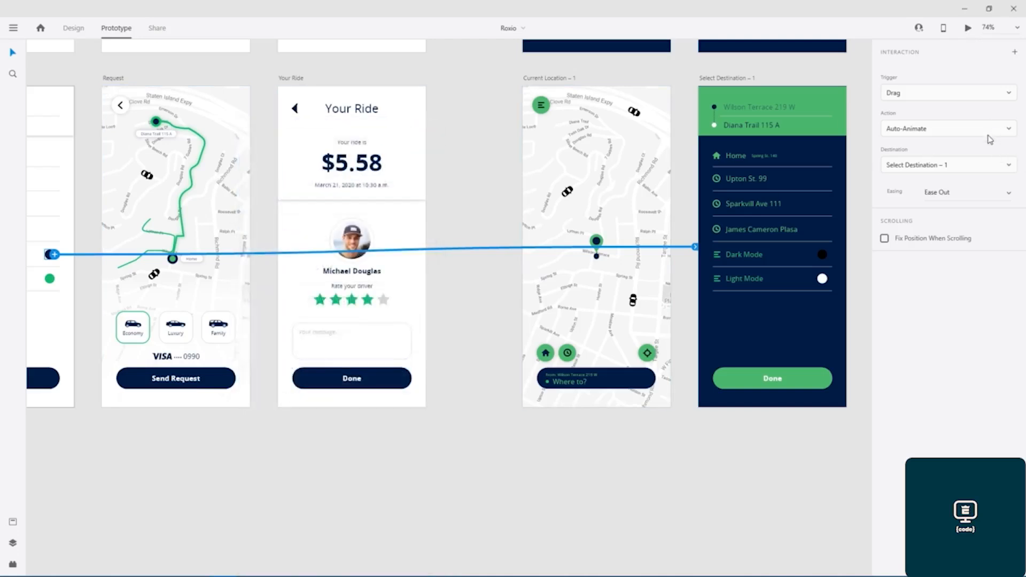
Set the light screen's Dark Mode circle interaction to a Tap trigger with Snap easing
left_click(993, 95)
left_click(914, 114)
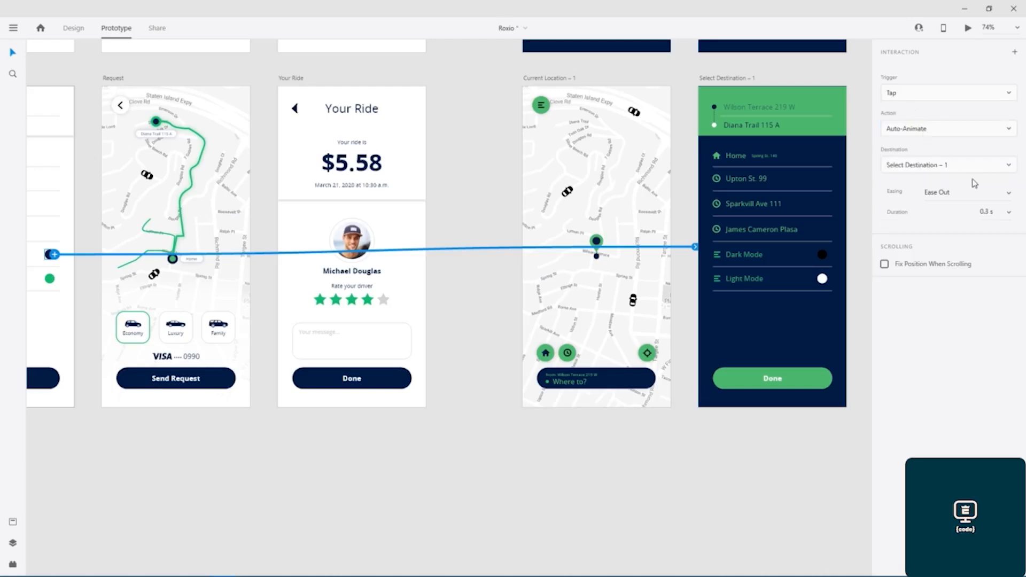
left_click(1014, 195)
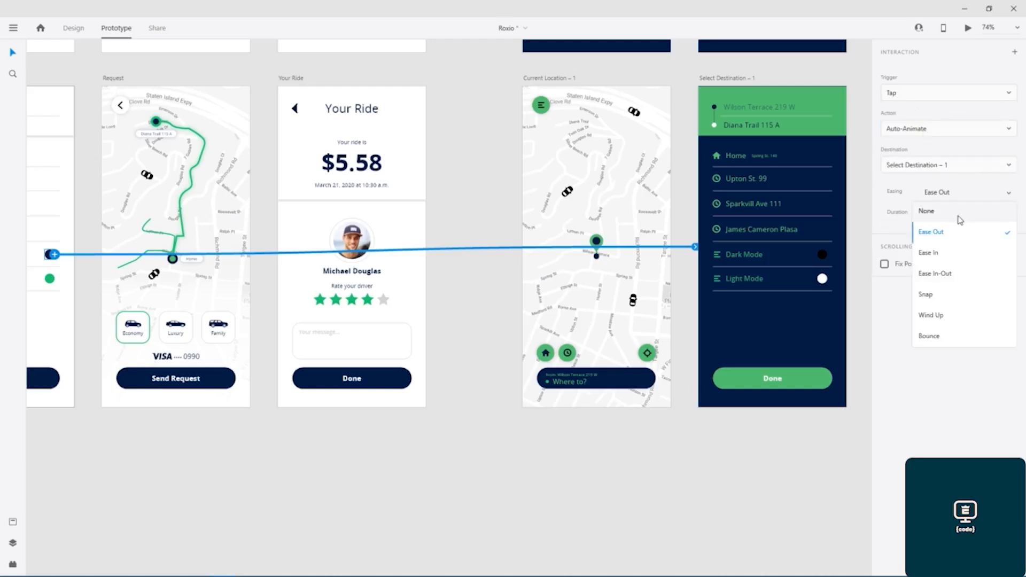
left_click(941, 297)
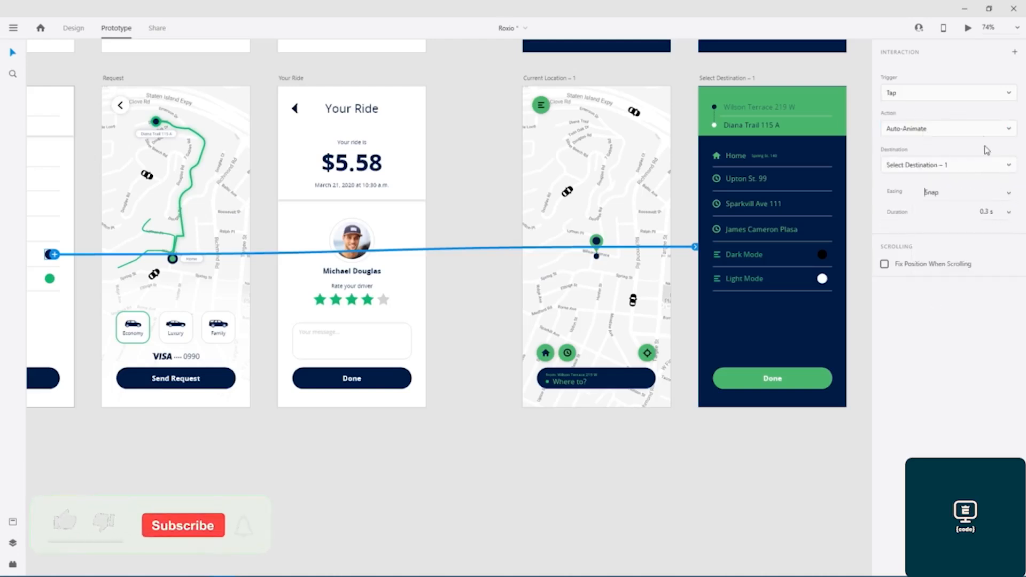
left_click(1008, 94)
left_click(1009, 97)
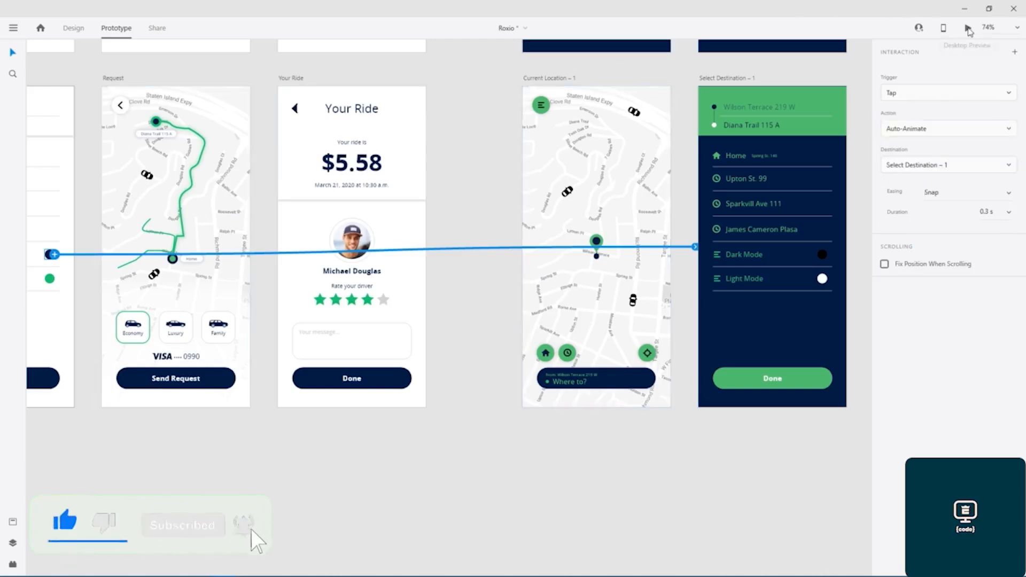
Preview the prototype and toggle twice between the dark and light Select Destination screens, then close the preview
left_click(969, 30)
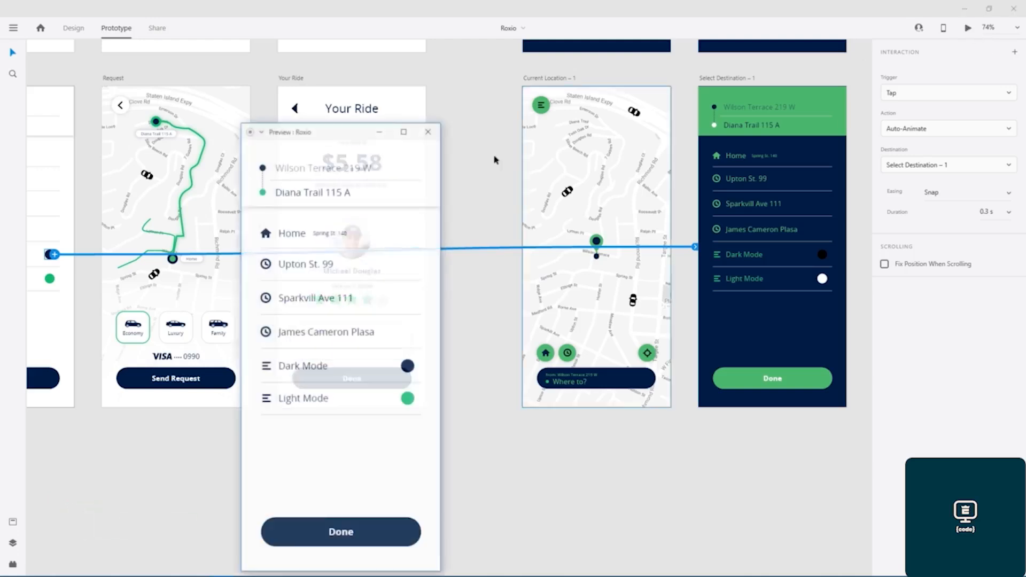
left_click(406, 369)
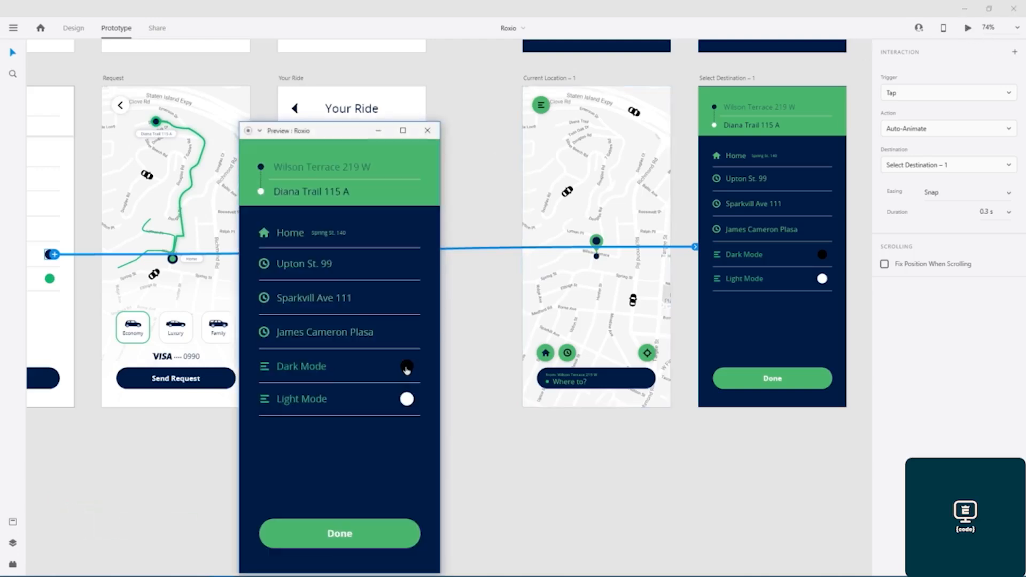
left_click(406, 399)
left_click(406, 368)
left_click_drag(336, 135, 518, 49)
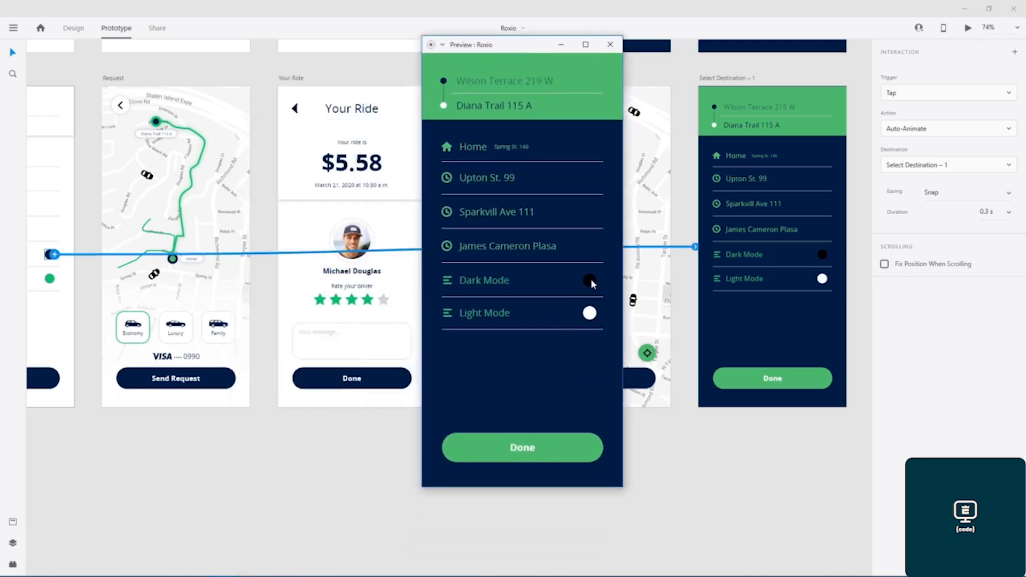
left_click(589, 313)
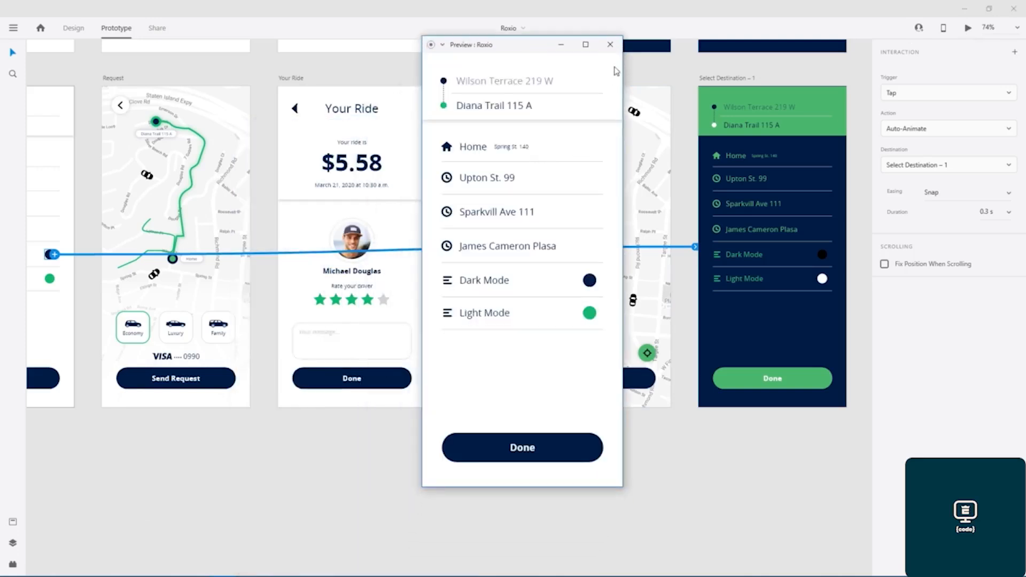
left_click_drag(534, 45, 523, 50)
left_click(602, 48)
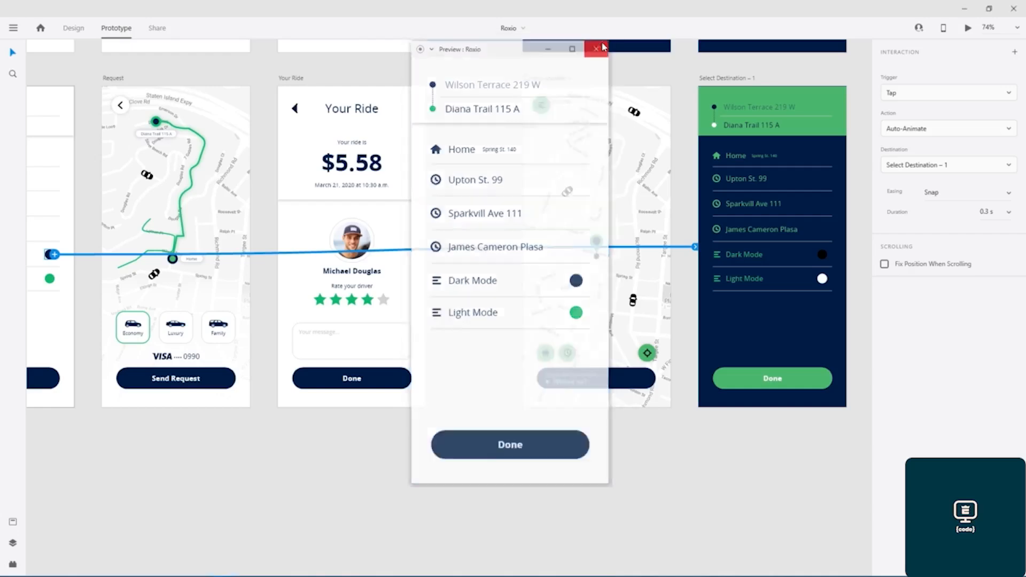
Look over the full set of Light UI Taxi and Dark UI Taxi artboards
scroll(449, 194, "down", 5)
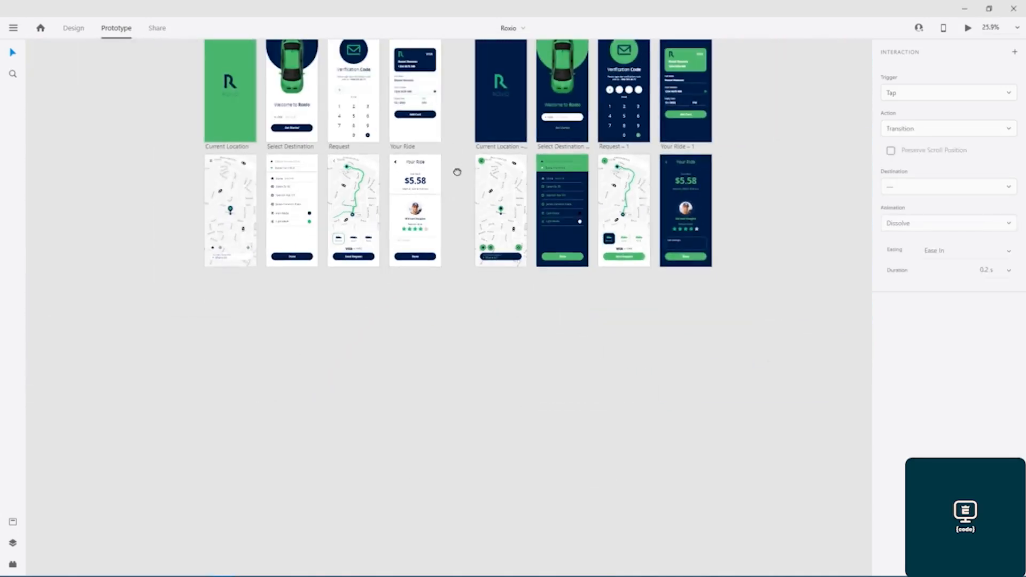
scroll(452, 318, "up", 3)
scroll(450, 313, "up", 3)
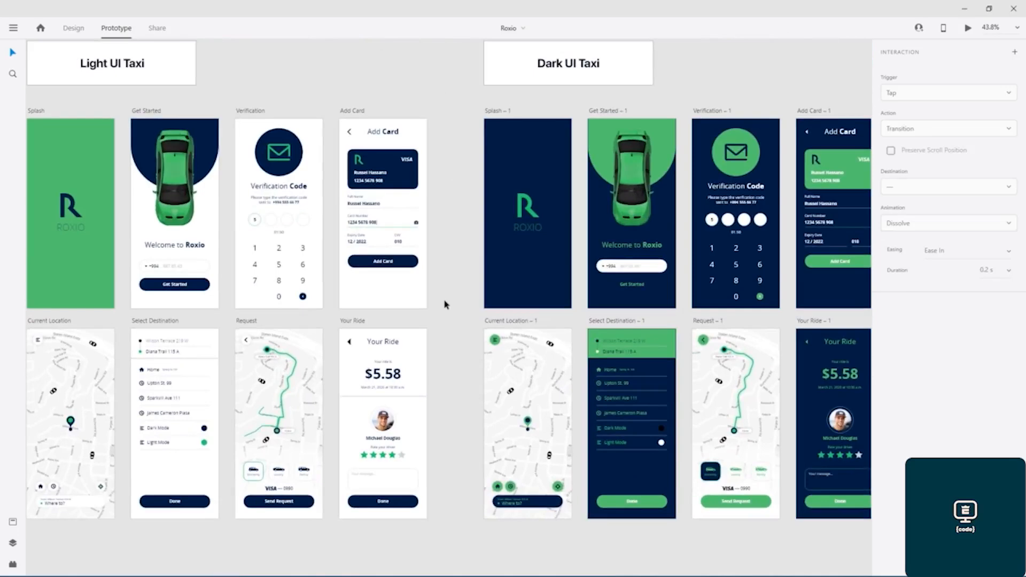
scroll(444, 305, "down", 2)
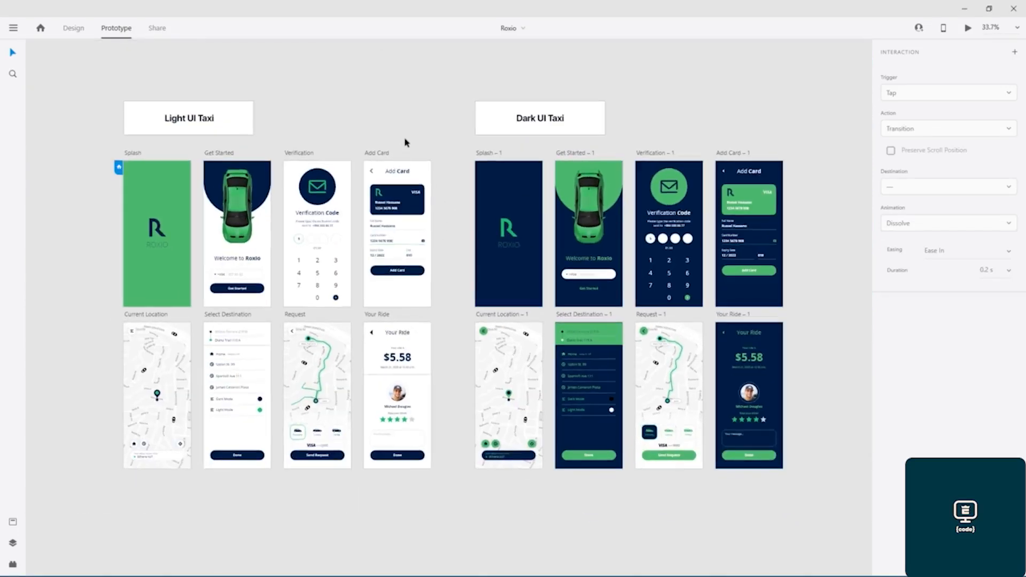
left_click_drag(435, 130, 407, 150)
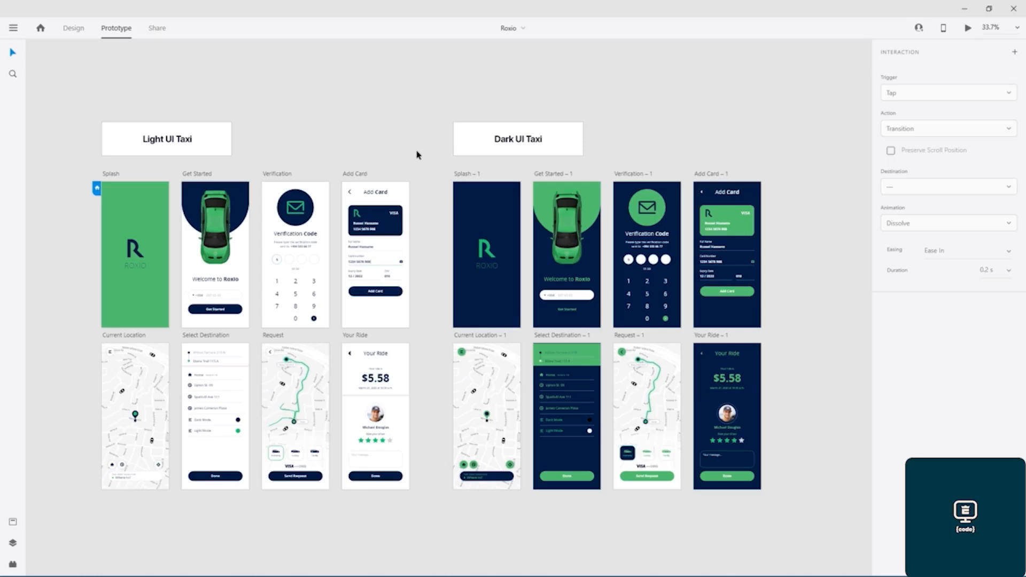
scroll(418, 212, "up", 2)
left_click_drag(445, 268, 488, 227)
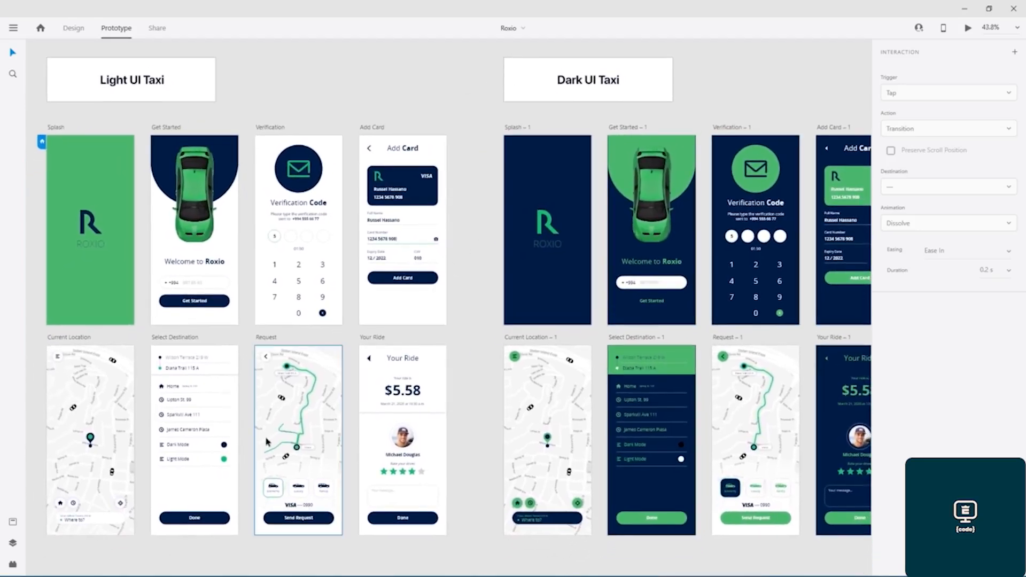
Add a shadow in the saved bright green to the shorter route line along Lyman Pl on the light Request artboard
scroll(268, 444, "up", 5)
scroll(334, 431, "up", 3)
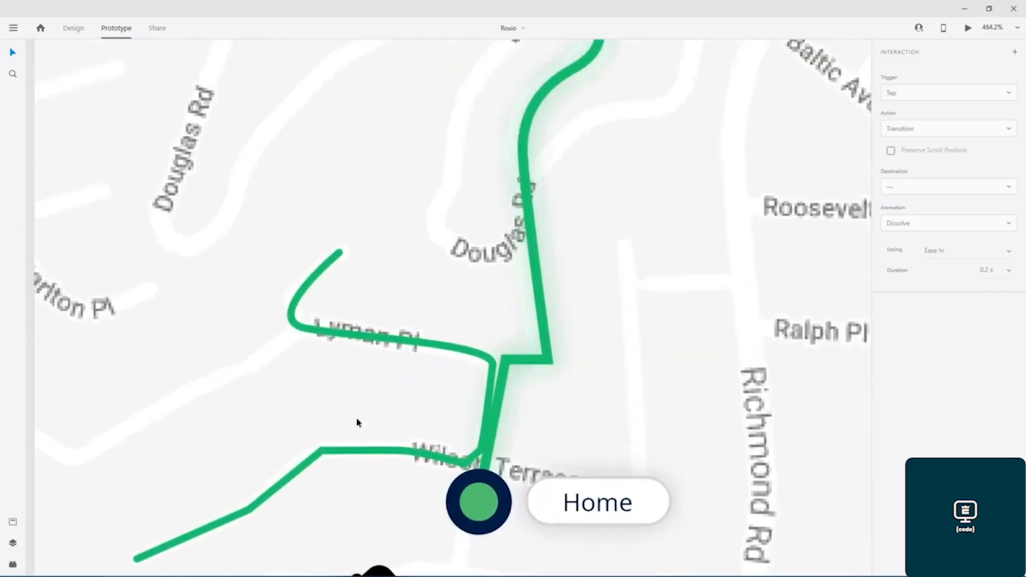
left_click(301, 329)
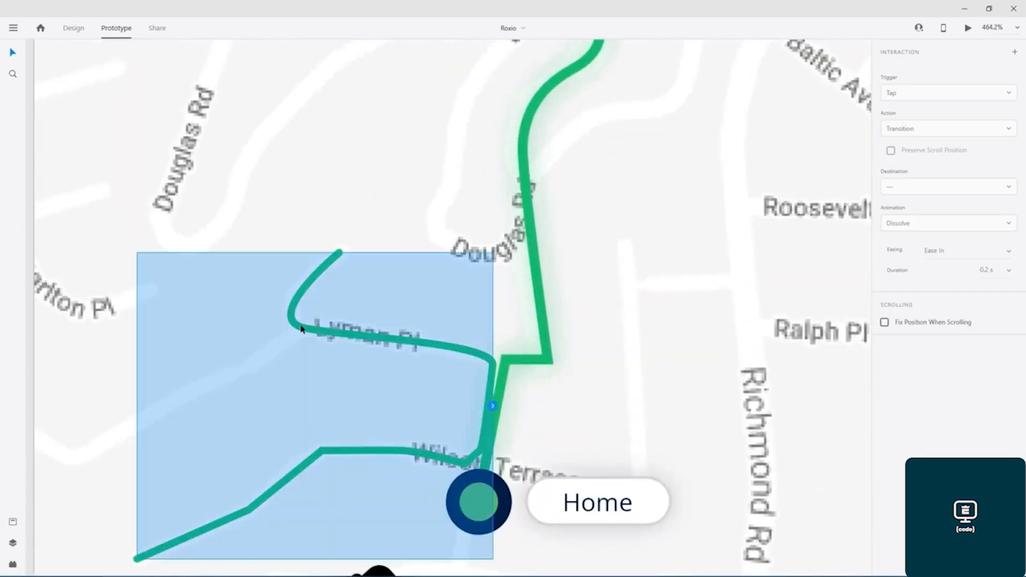
left_click(74, 28)
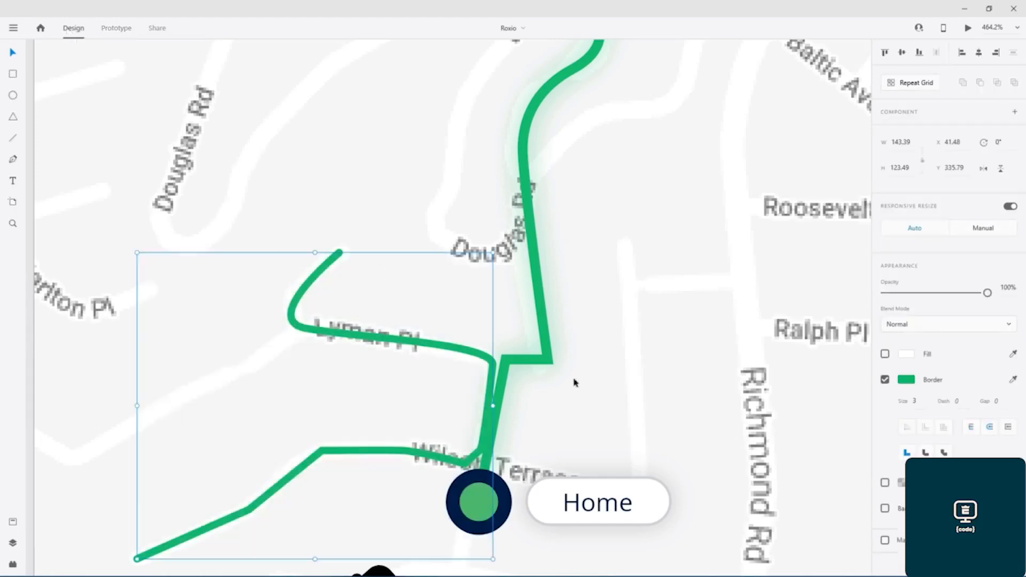
left_click(884, 484)
left_click(902, 483)
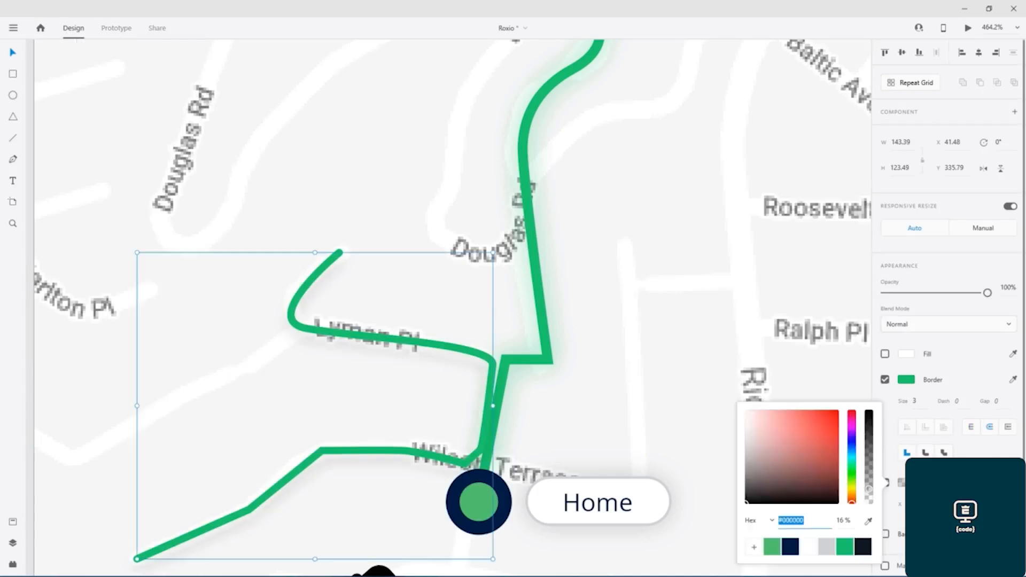
left_click(845, 546)
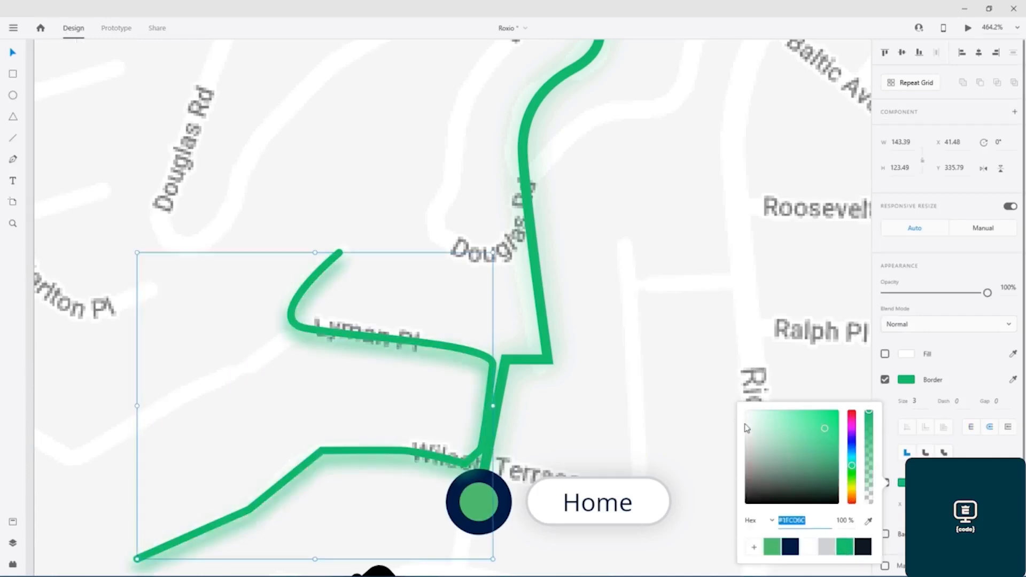
key("Escape")
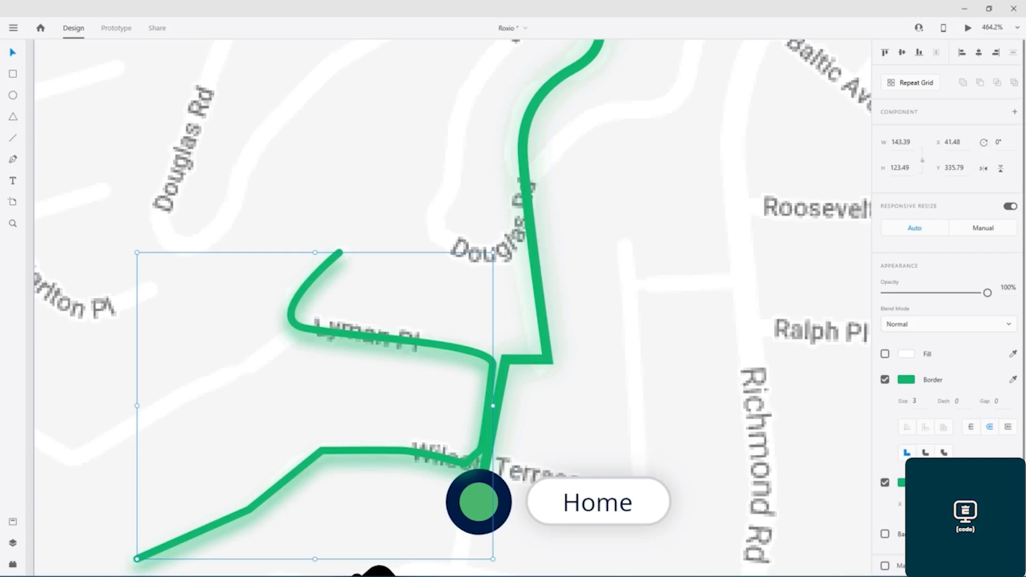
Fine-tune the offset and blur of the Lyman Pl route line's shadow into a soft green glow
key("Up")
key("Down")
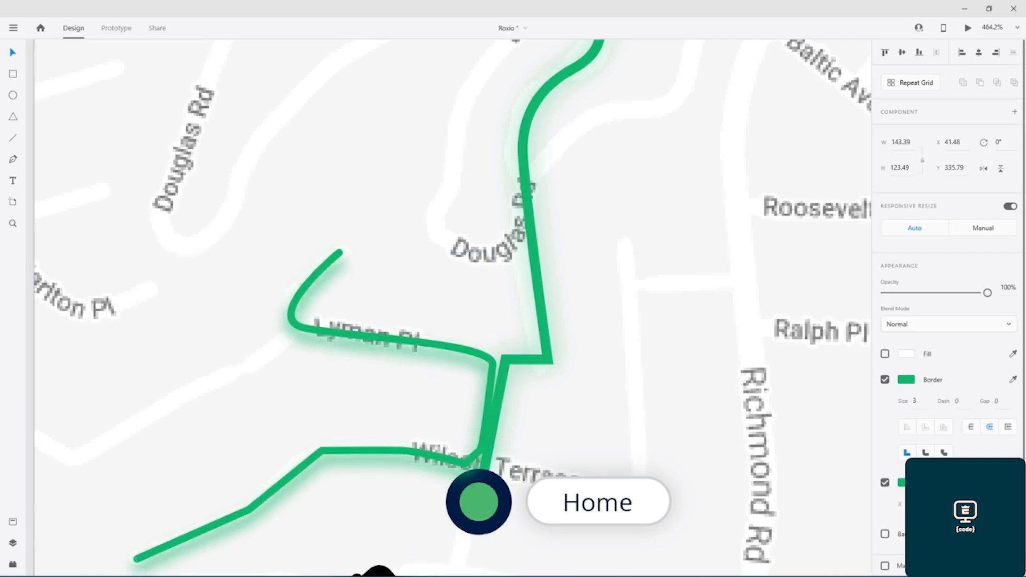
key("Up")
key("Up")
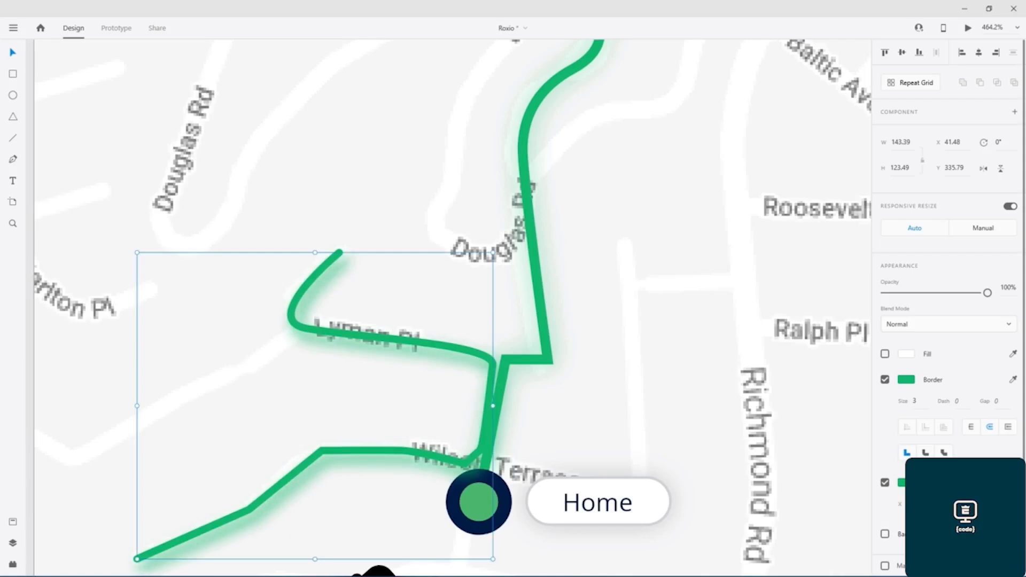
key("Up")
key("Up")
key("Up")
key("Up")
key("Down")
key("Down")
key("Down")
key("Down")
key("Down")
key("Down")
key("Down")
key("Down")
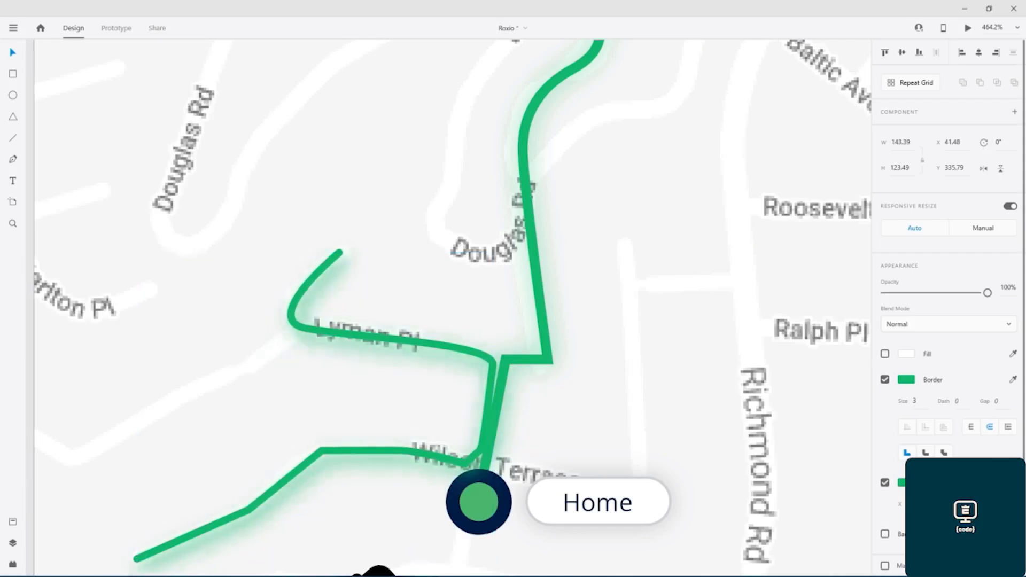
key("Up")
key("Up")
key("Up")
key("Up")
key("Up")
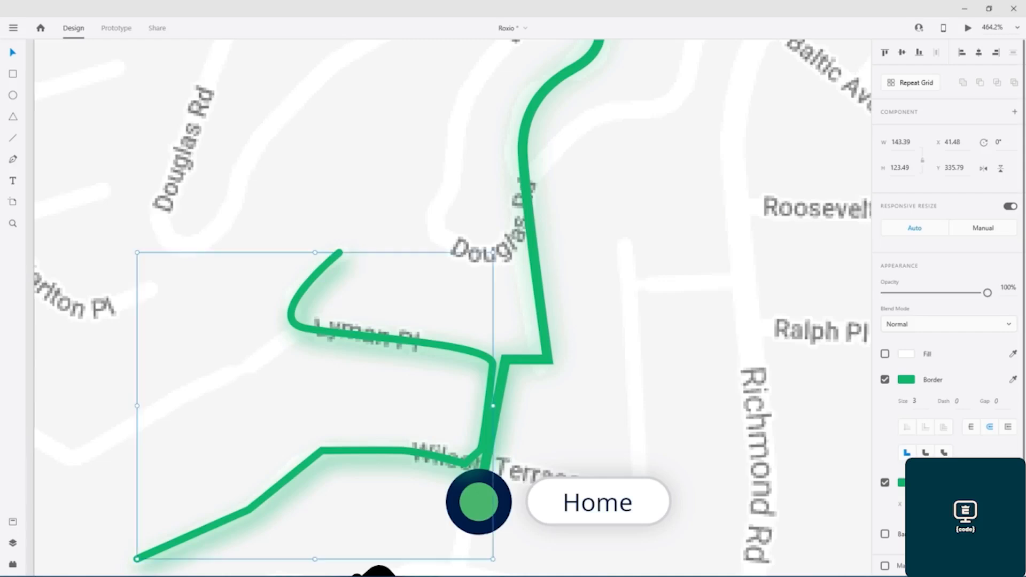
Delete the longer green route line between Home and Diana Trail 115 A on the light Request artboard
left_click(687, 275)
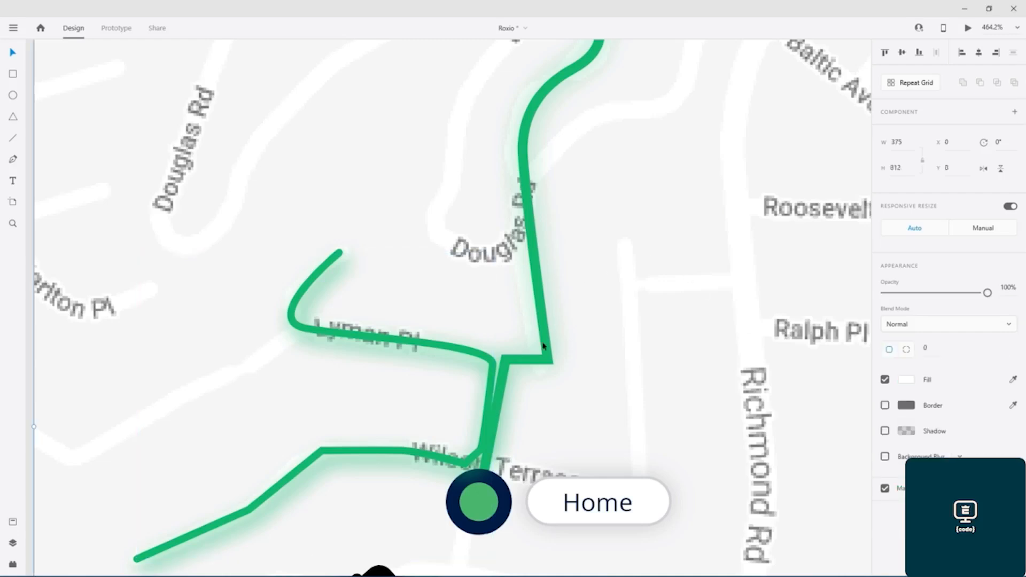
left_click(548, 359)
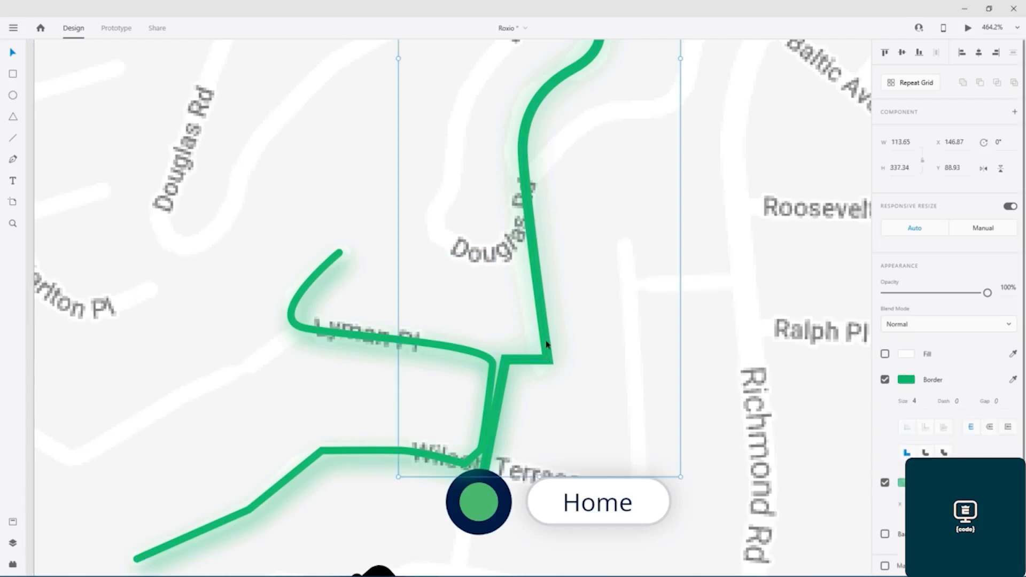
key("Delete")
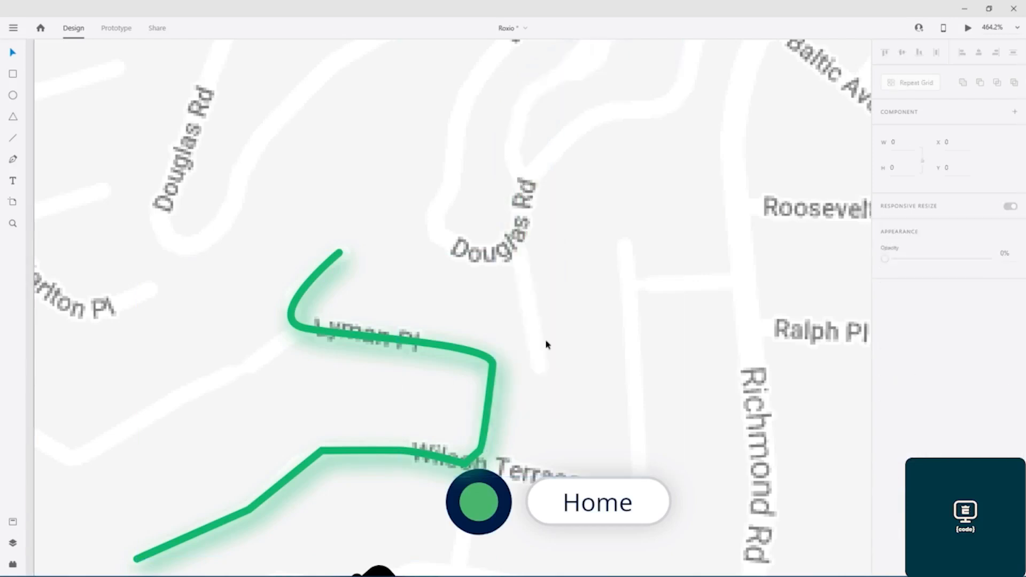
scroll(546, 343, "down", 7)
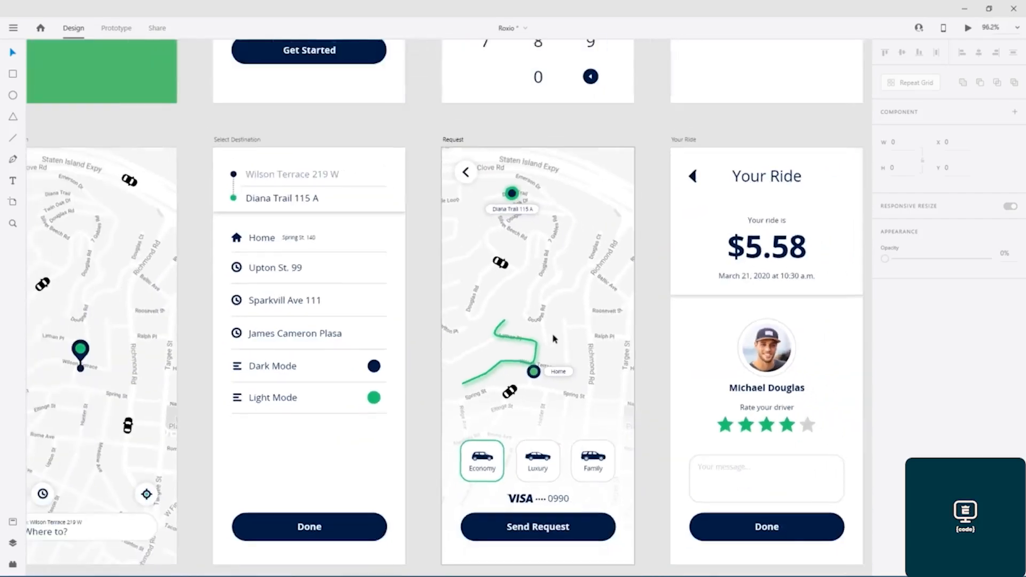
left_click_drag(568, 287, 444, 224)
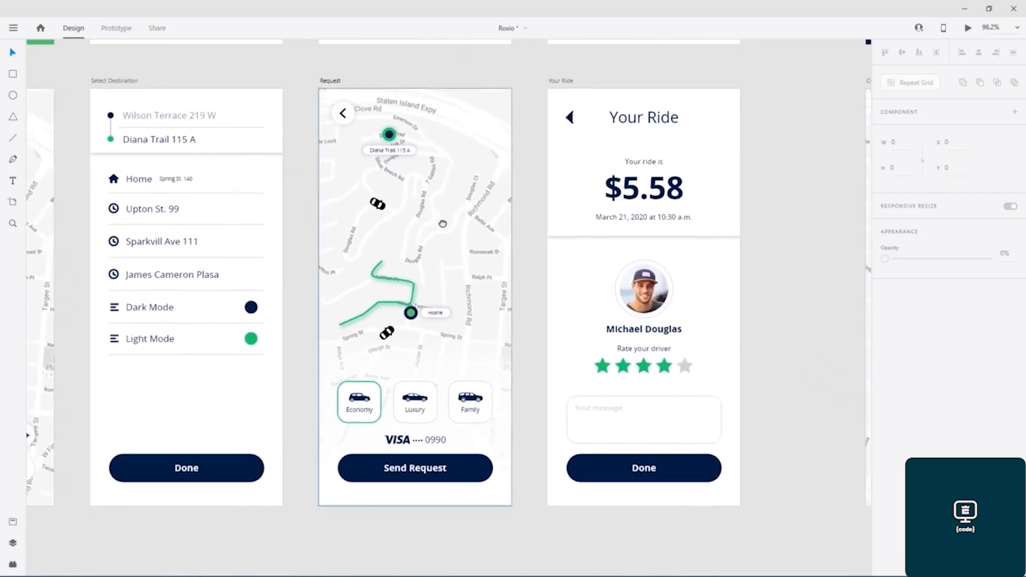